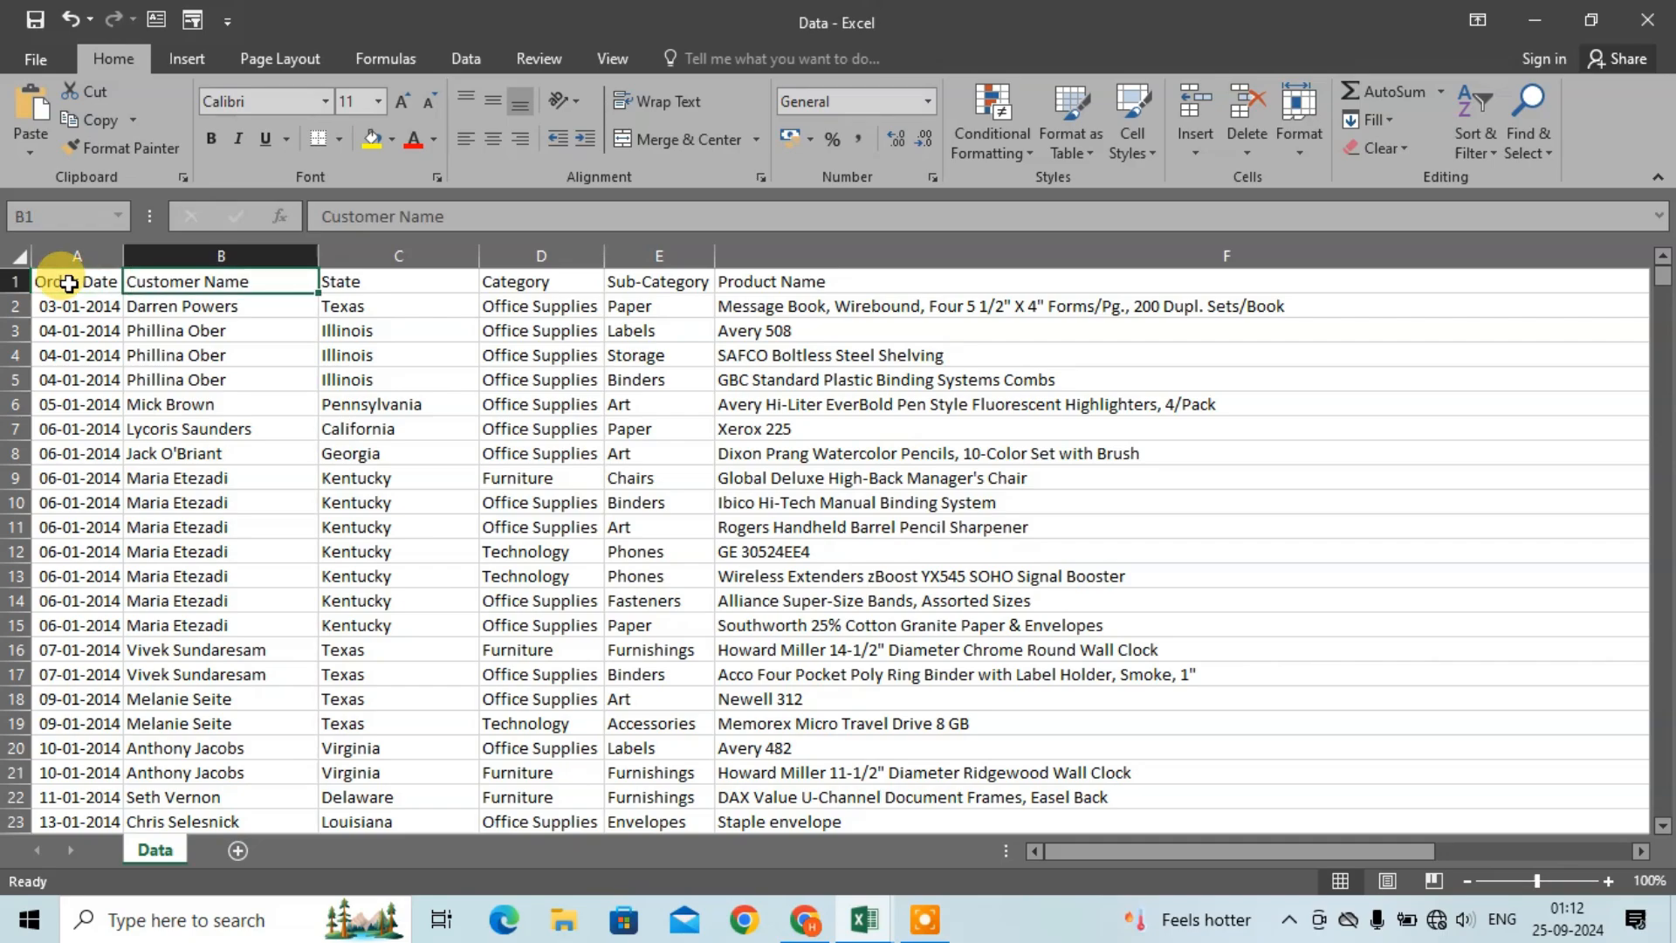
# Step: Review the data's column headers from Customer Name through Profit
pyautogui.press('Right')
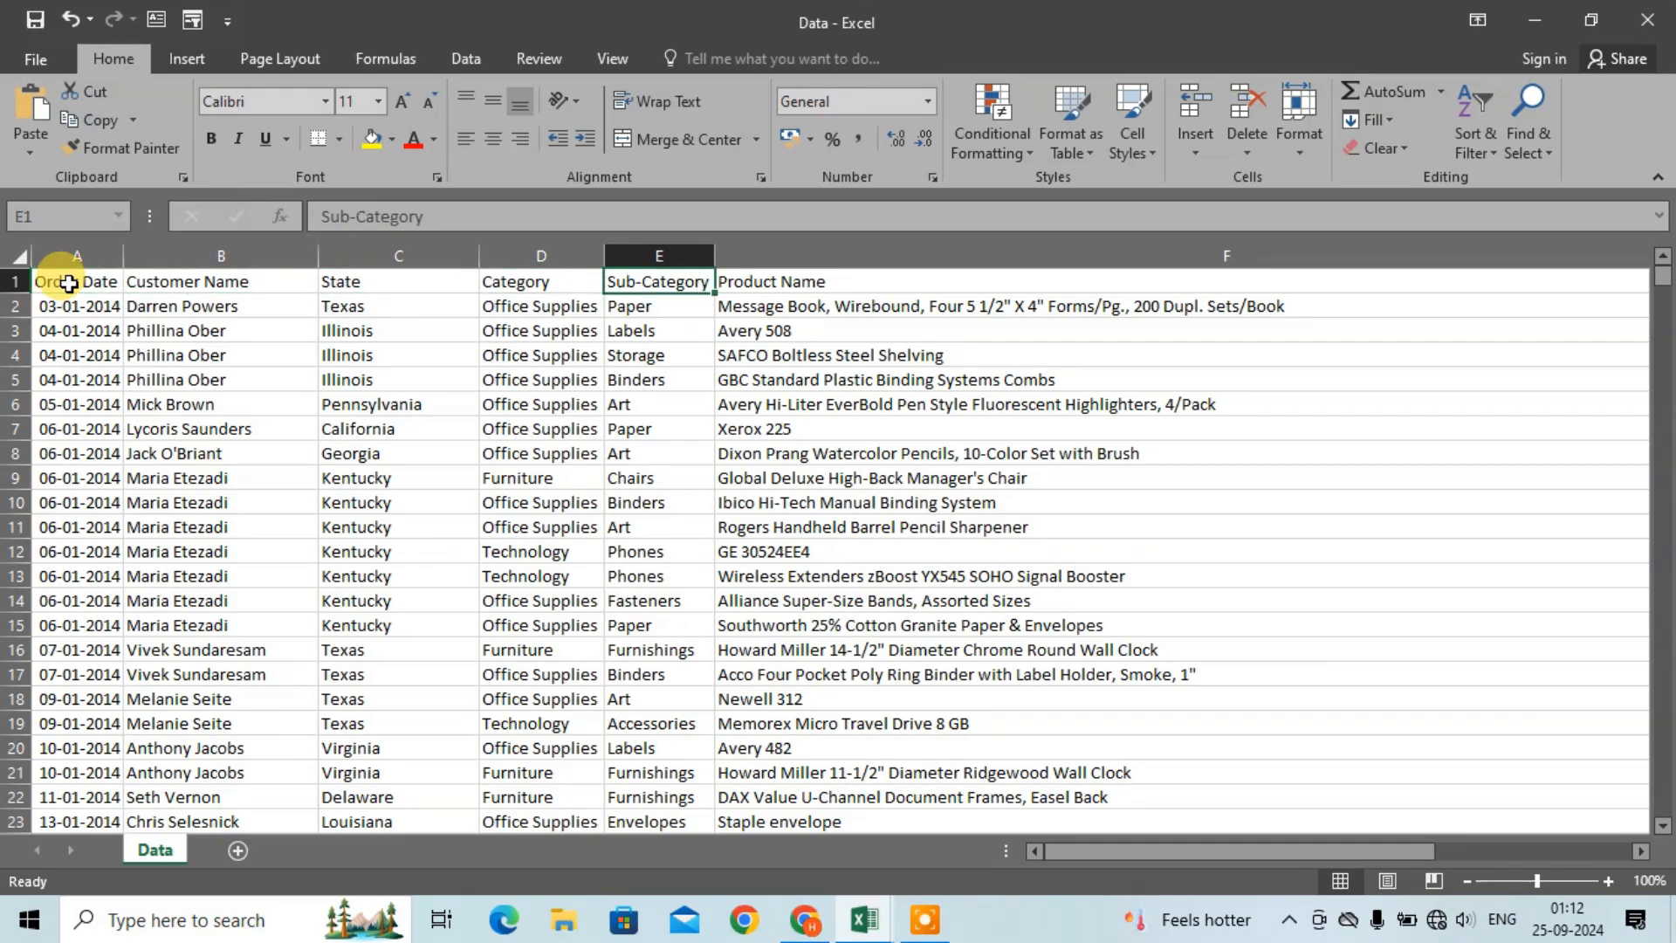
pyautogui.press('Right')
pyautogui.press('Right')
pyautogui.press('Right')
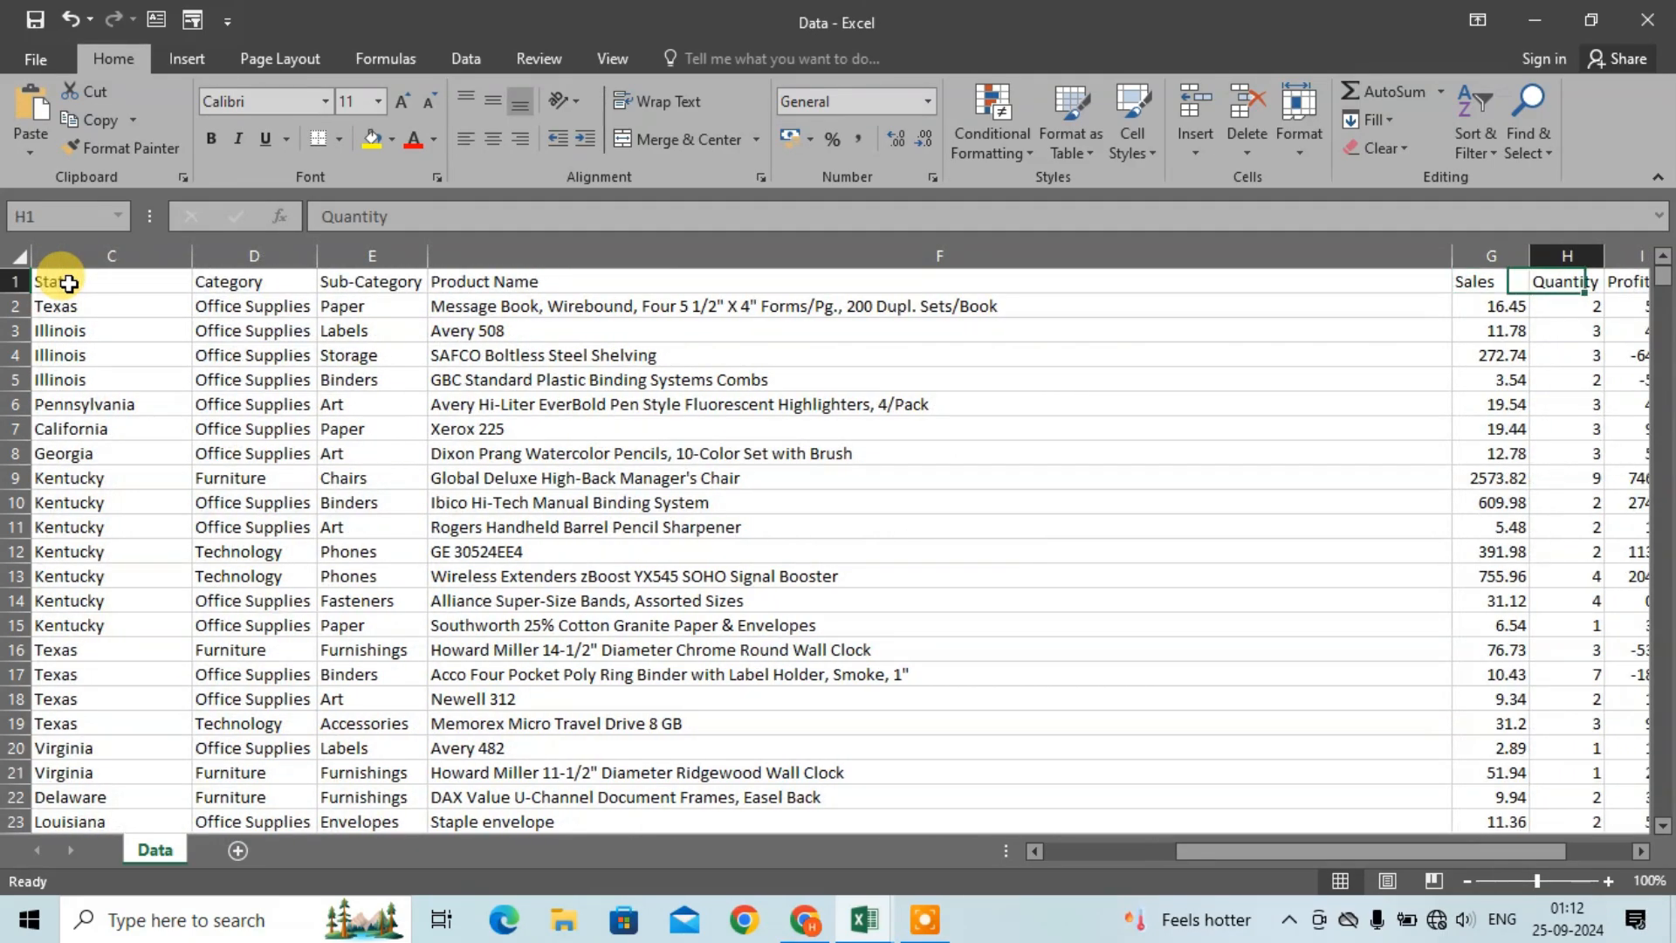
pyautogui.press('Right')
pyautogui.press('Right')
pyautogui.press('Left')
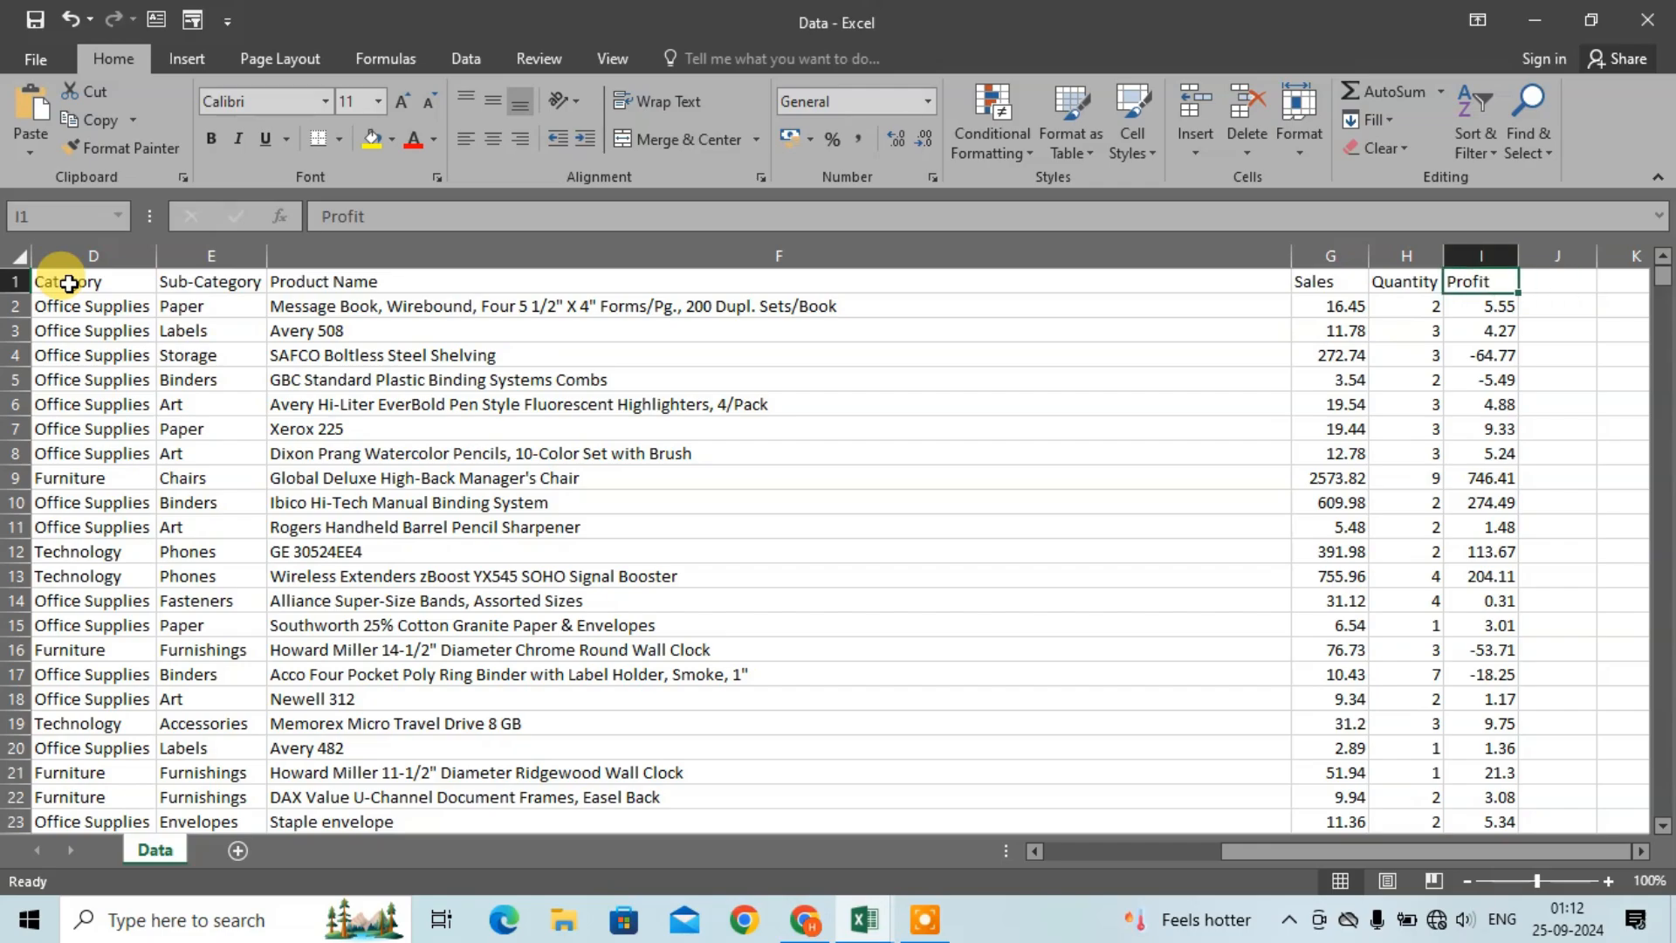
# Step: Convert the entire sales dataset, from Order Date through Profit, into a table using the first row as headers
pyautogui.hotkey('ctrl', 'Home')
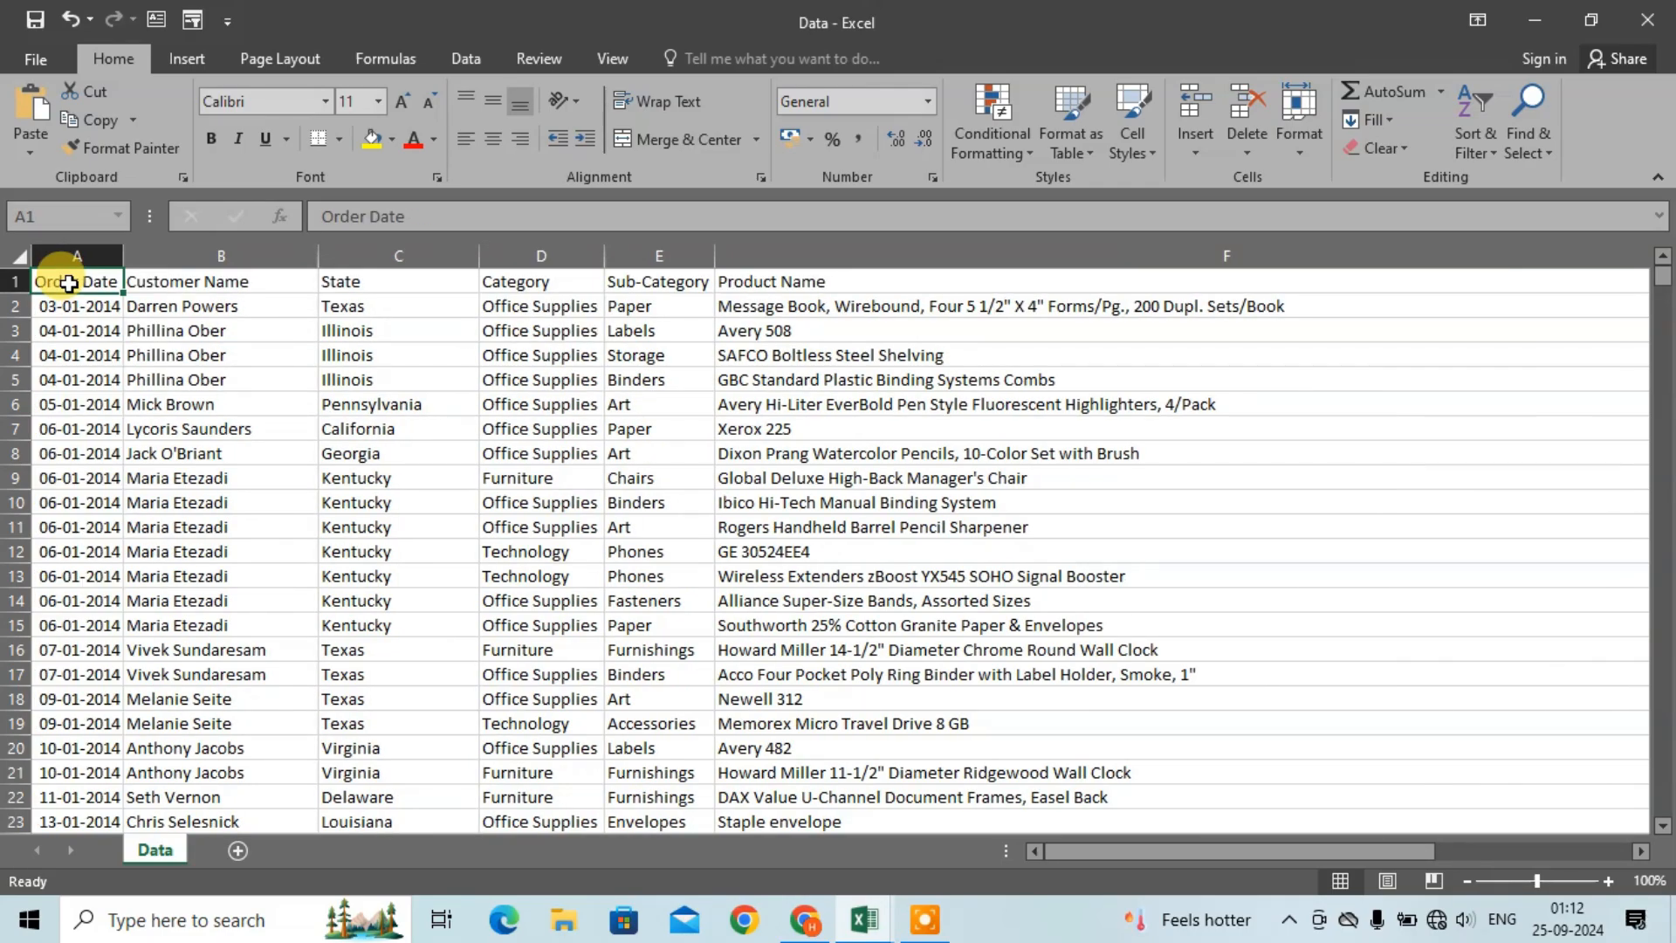
pyautogui.hotkey('ctrl', 'shift', 'End')
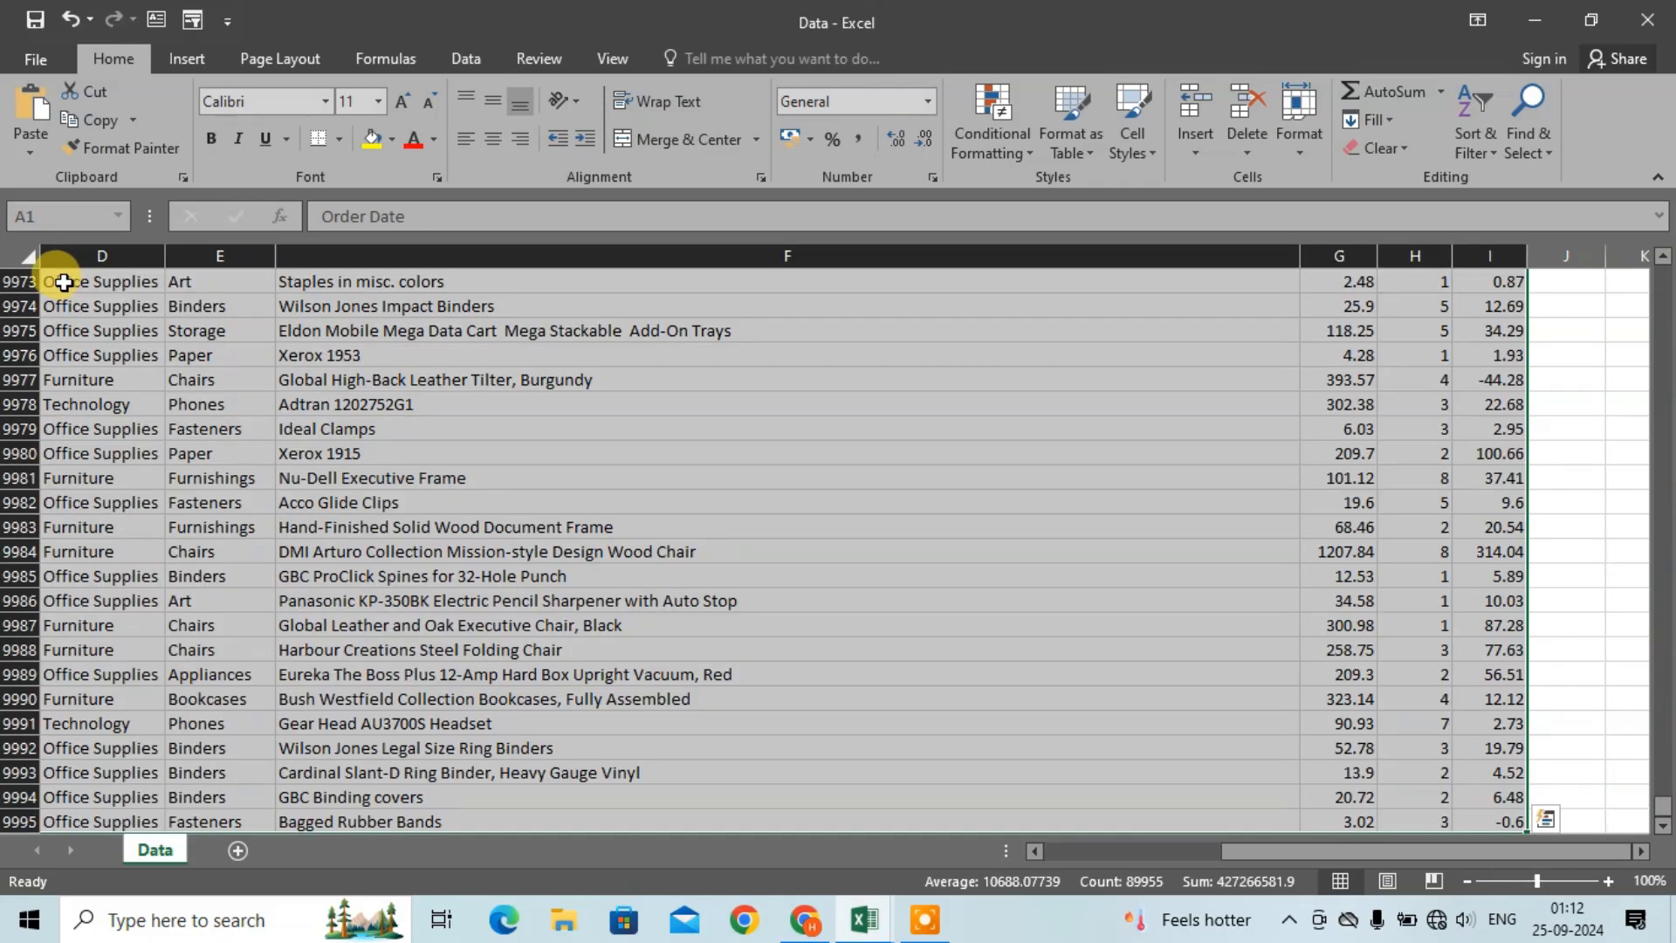
pyautogui.click(187, 58)
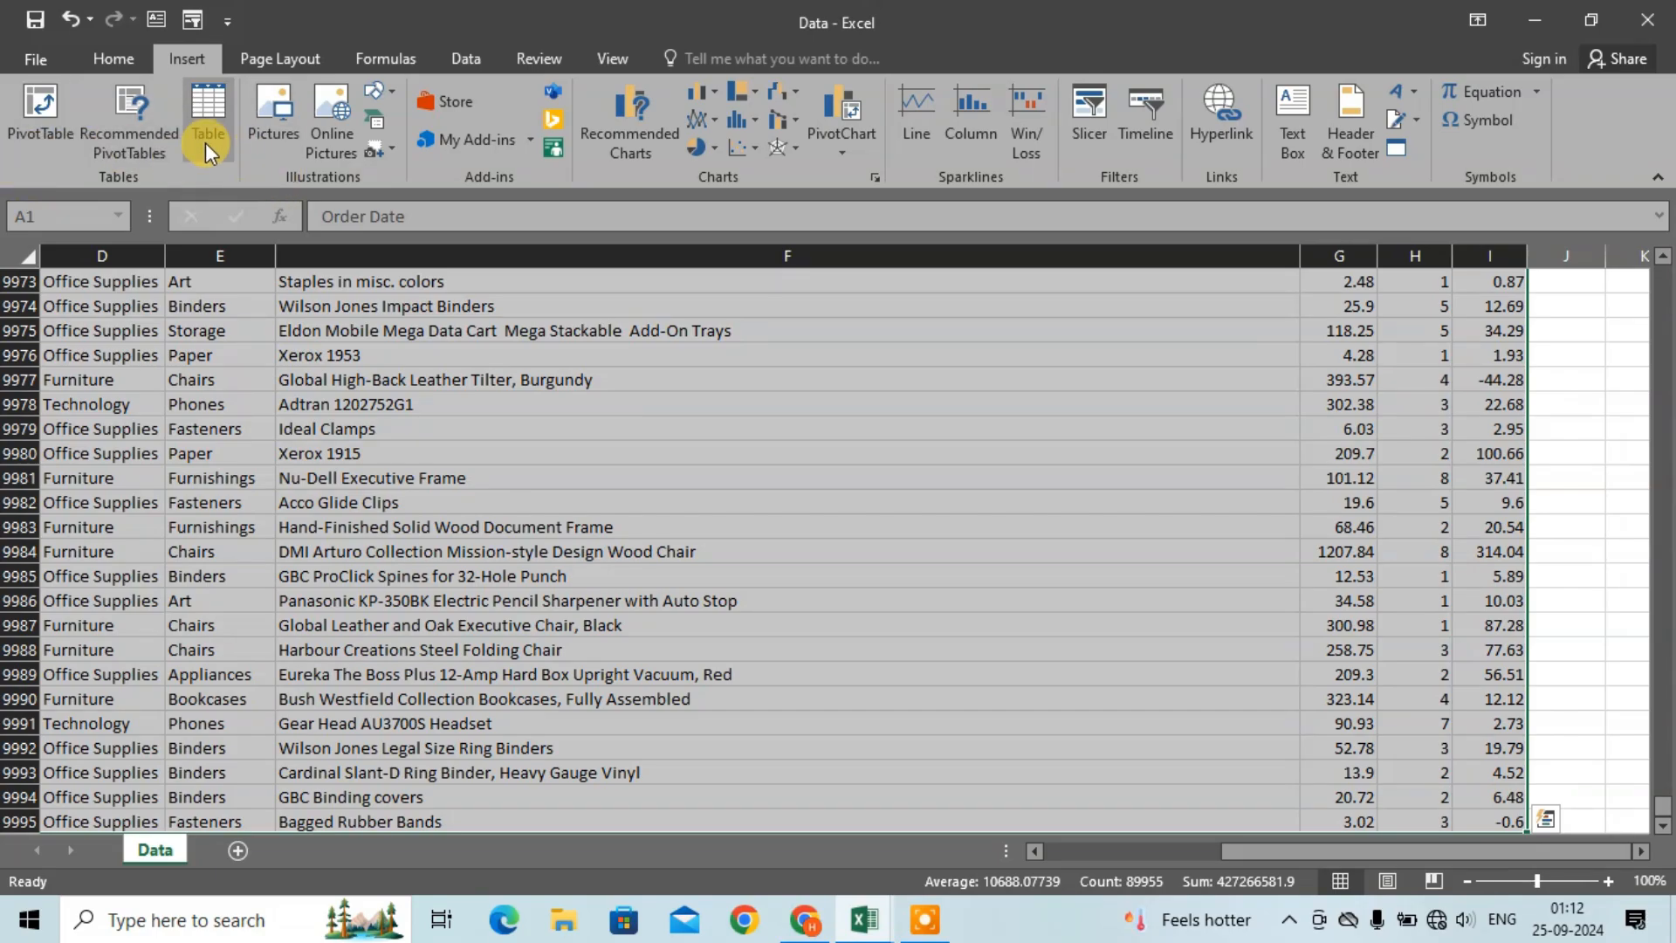
pyautogui.click(206, 143)
pyautogui.click(613, 634)
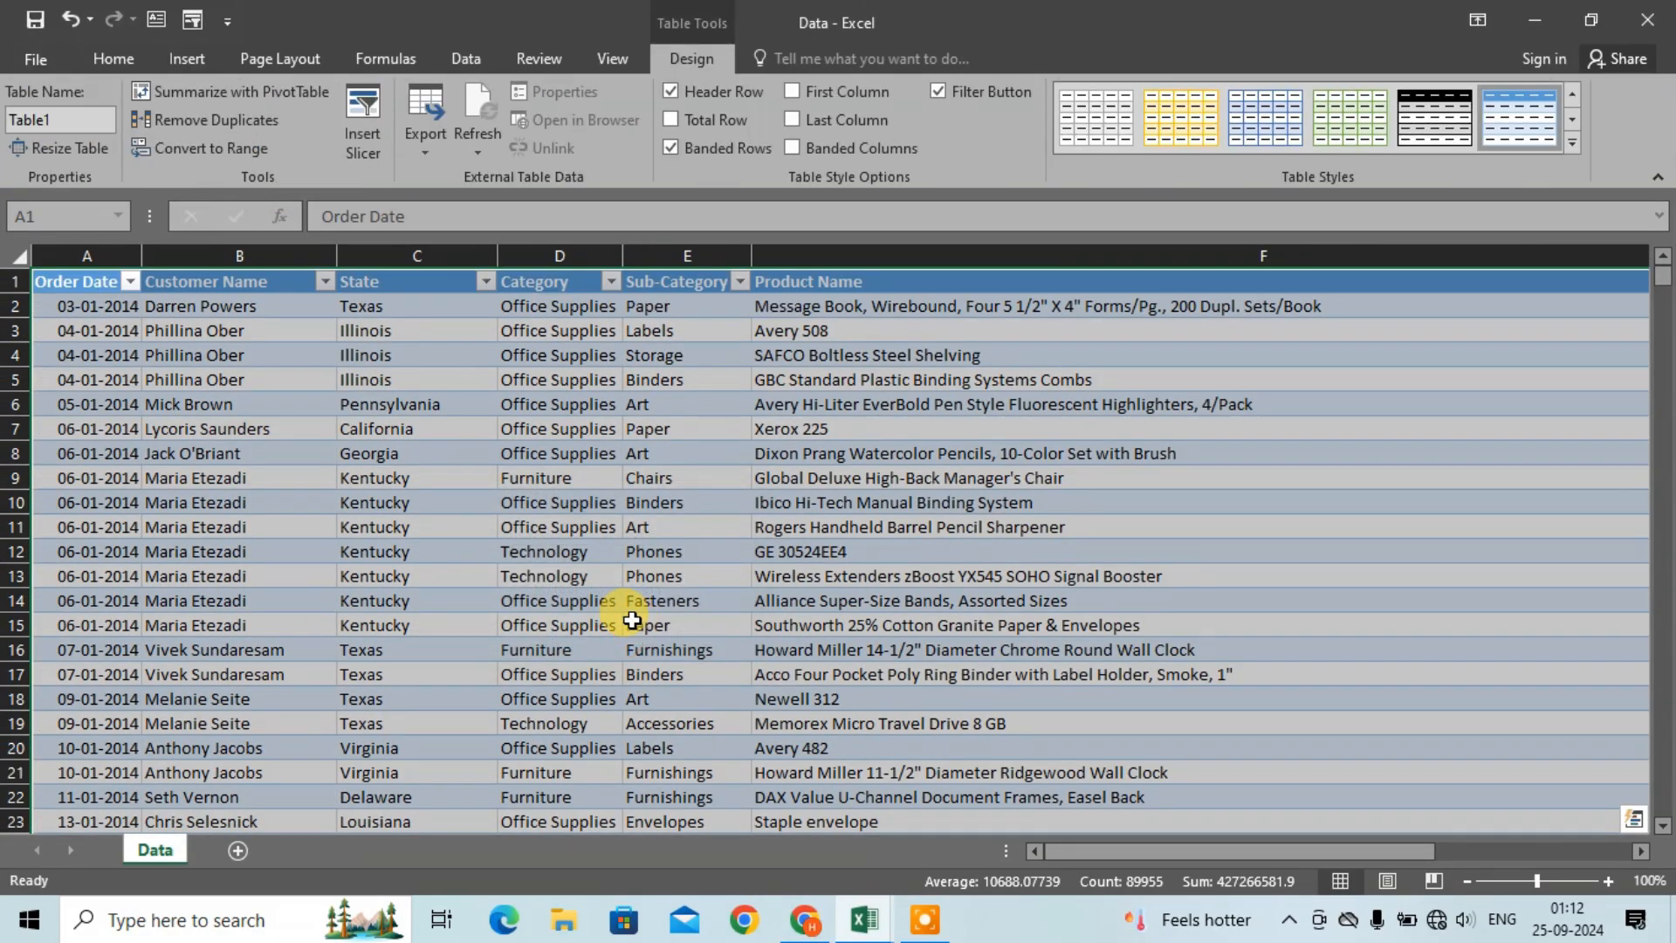
pyautogui.click(515, 574)
pyautogui.click(82, 325)
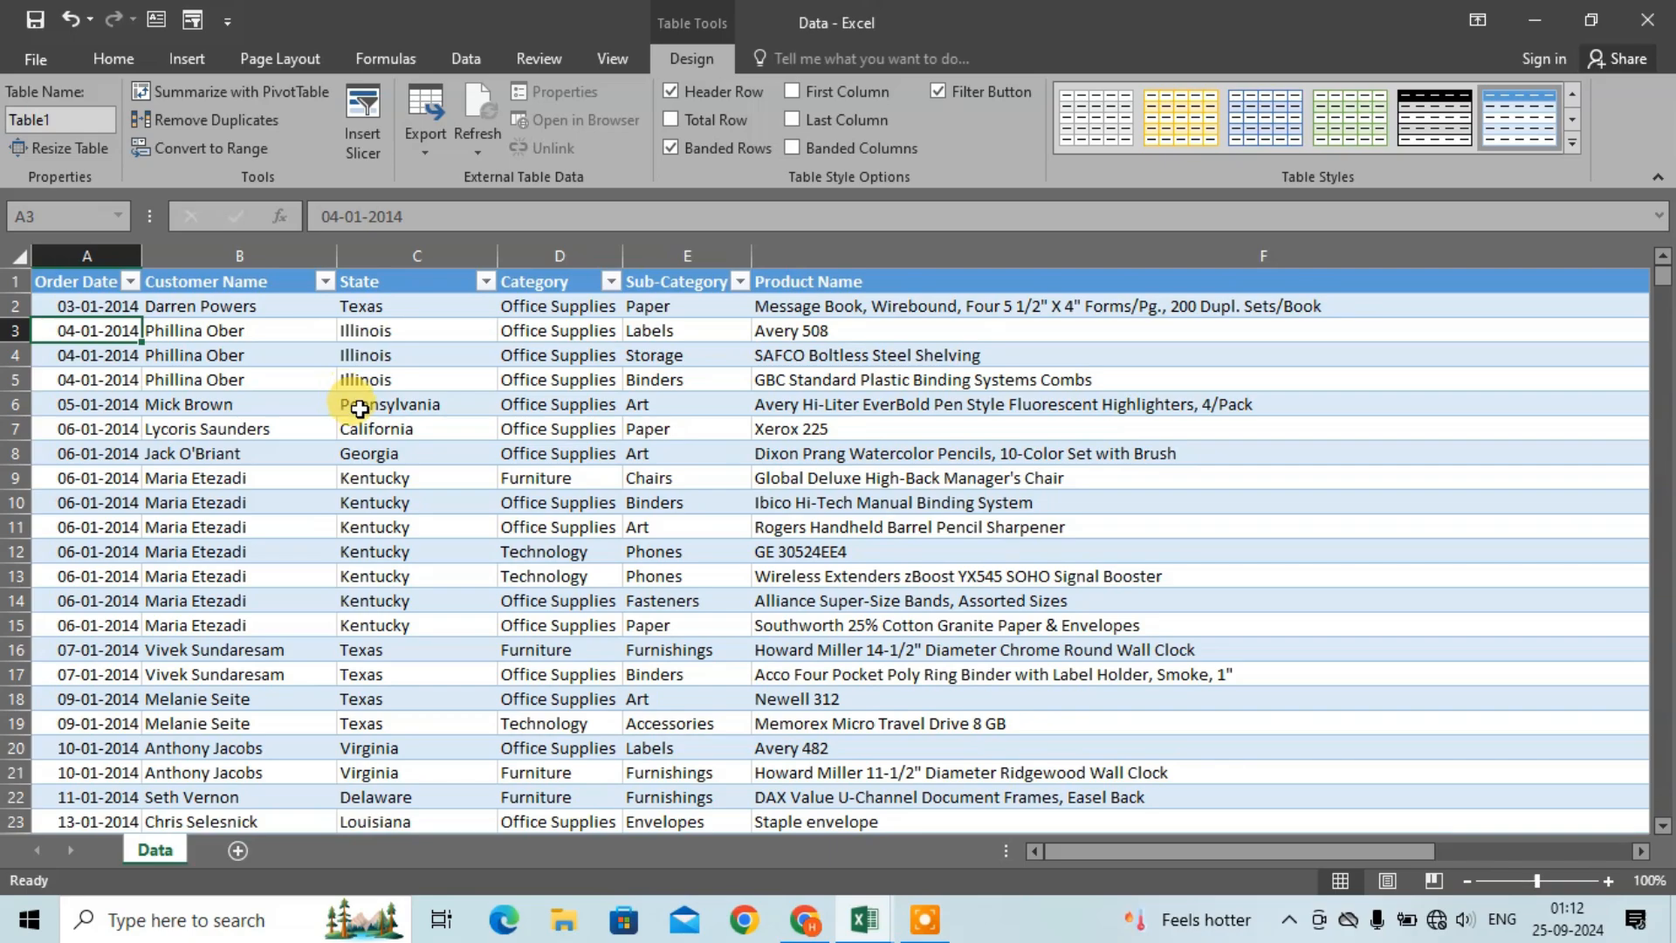
# Step: Remove duplicate rows from the whole table, comparing all columns and treating the first row as headers
pyautogui.click(57, 286)
pyautogui.hotkey('ctrl', 'shift', 'End')
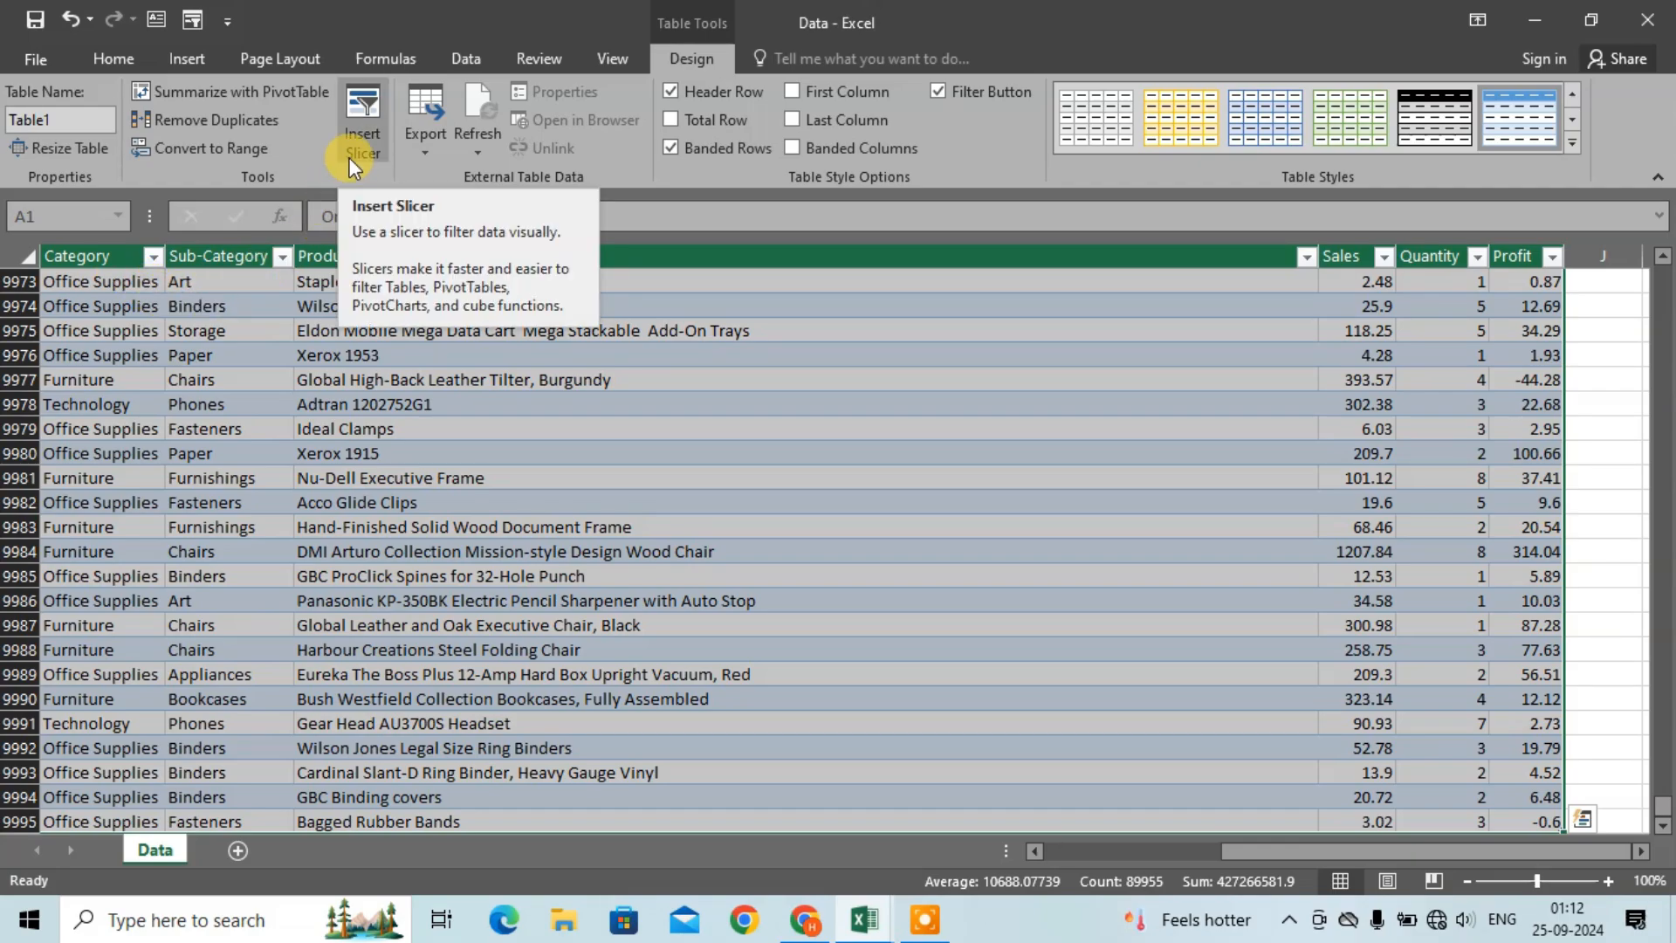
pyautogui.click(485, 58)
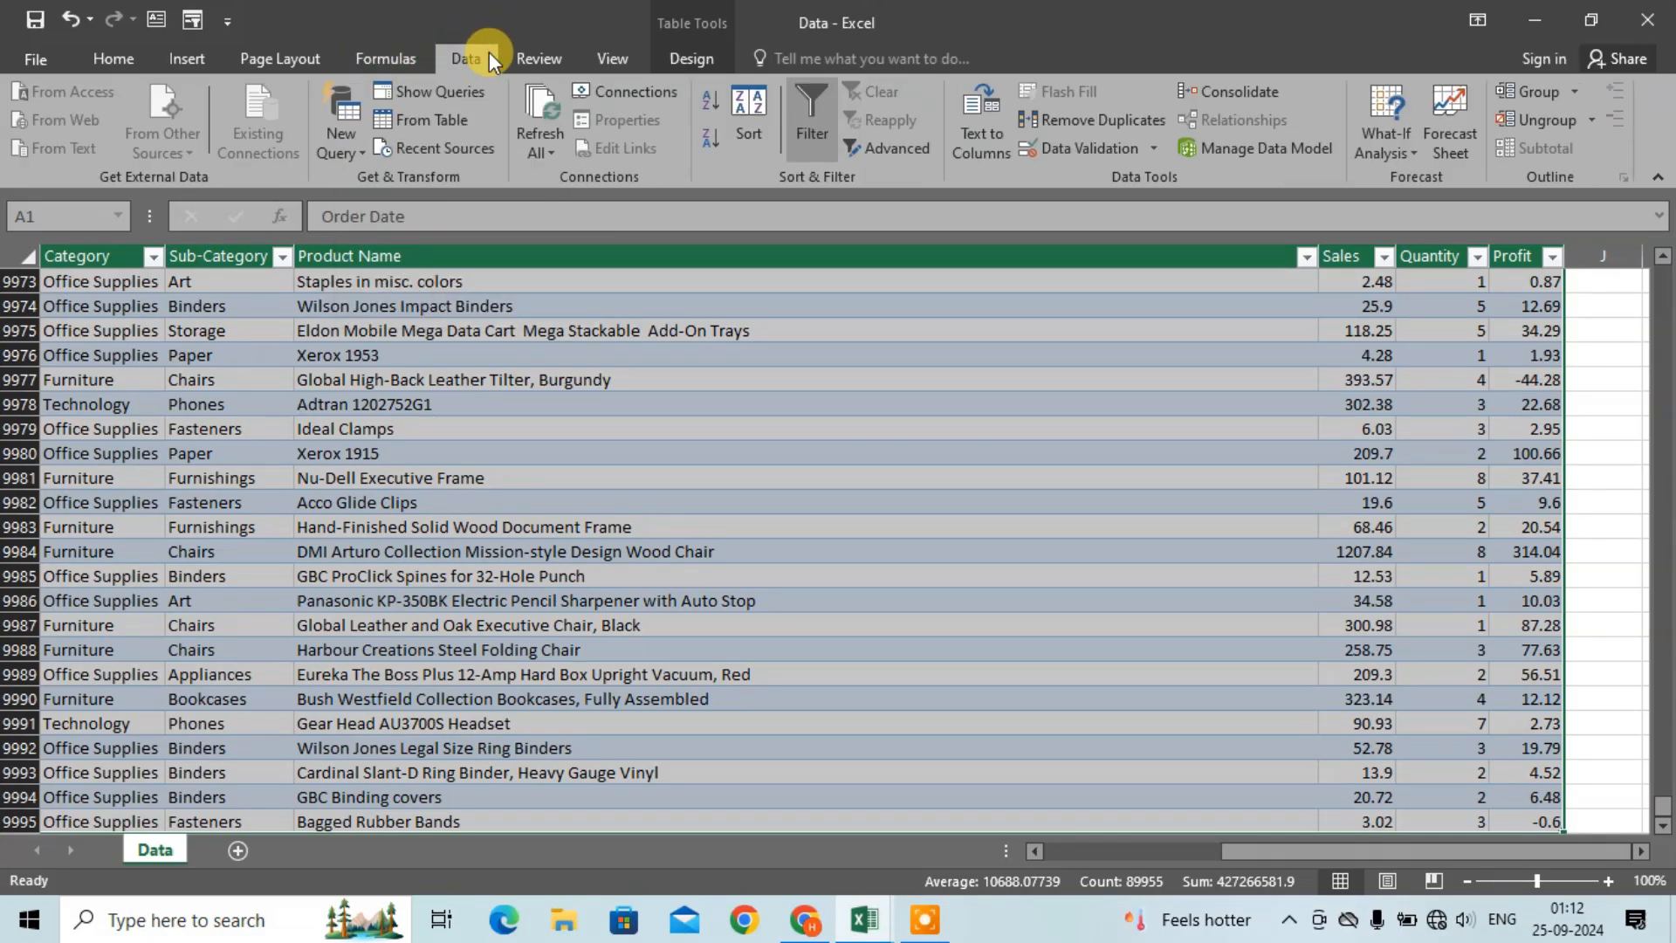
pyautogui.click(1060, 123)
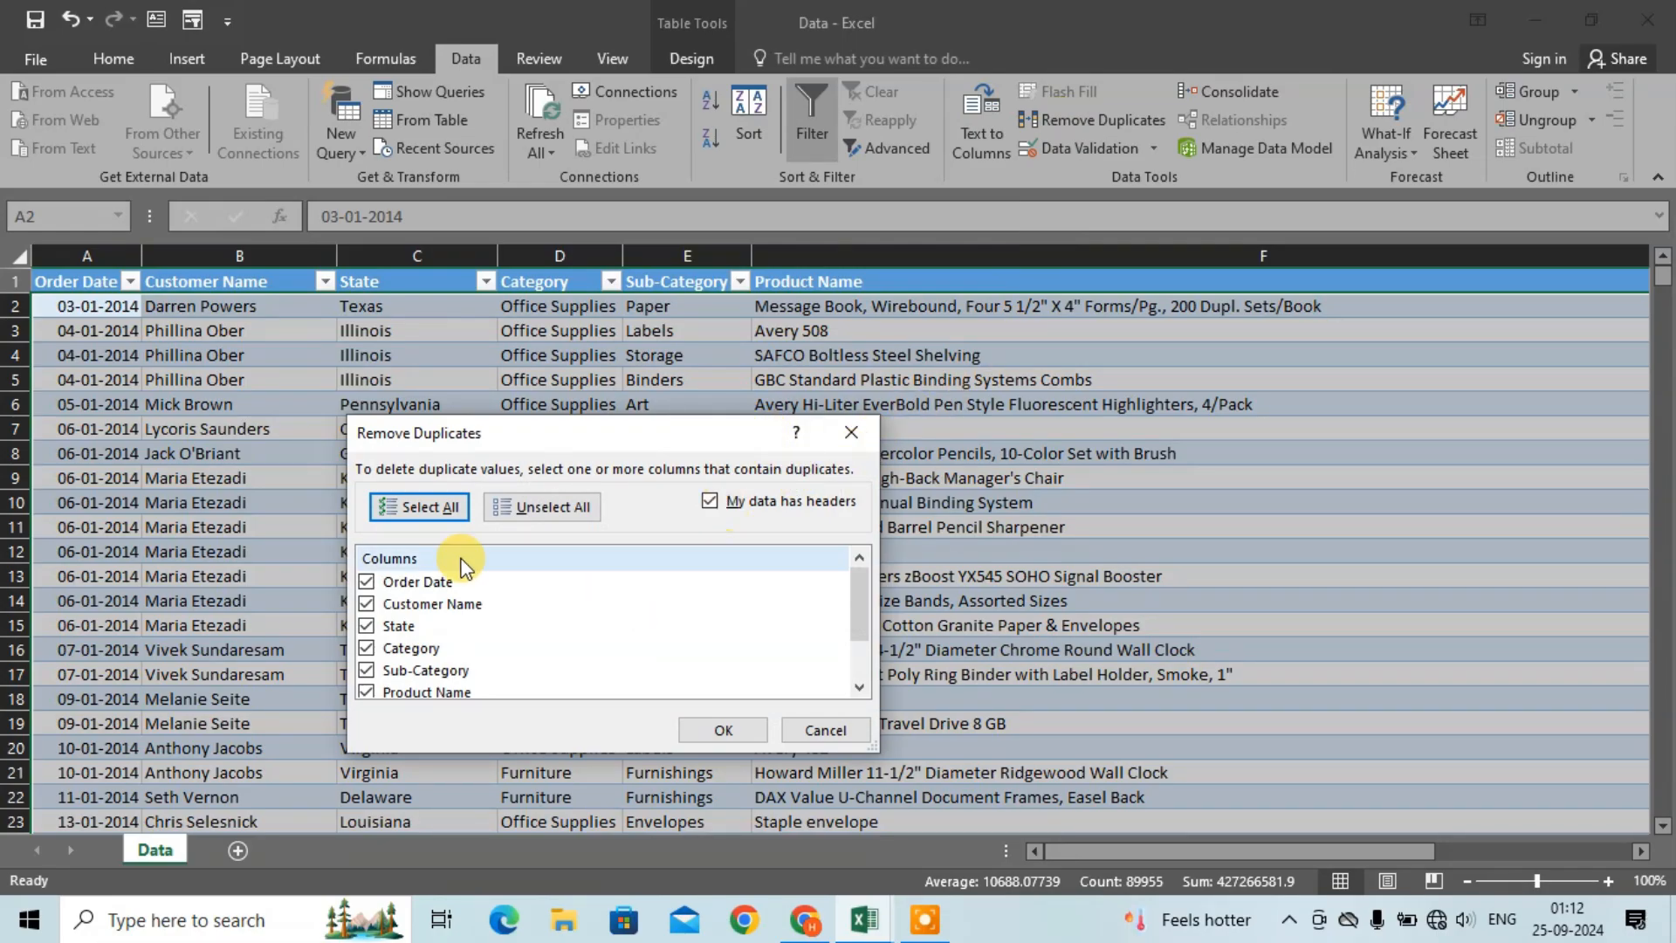
pyautogui.scroll(-1, 582, 665)
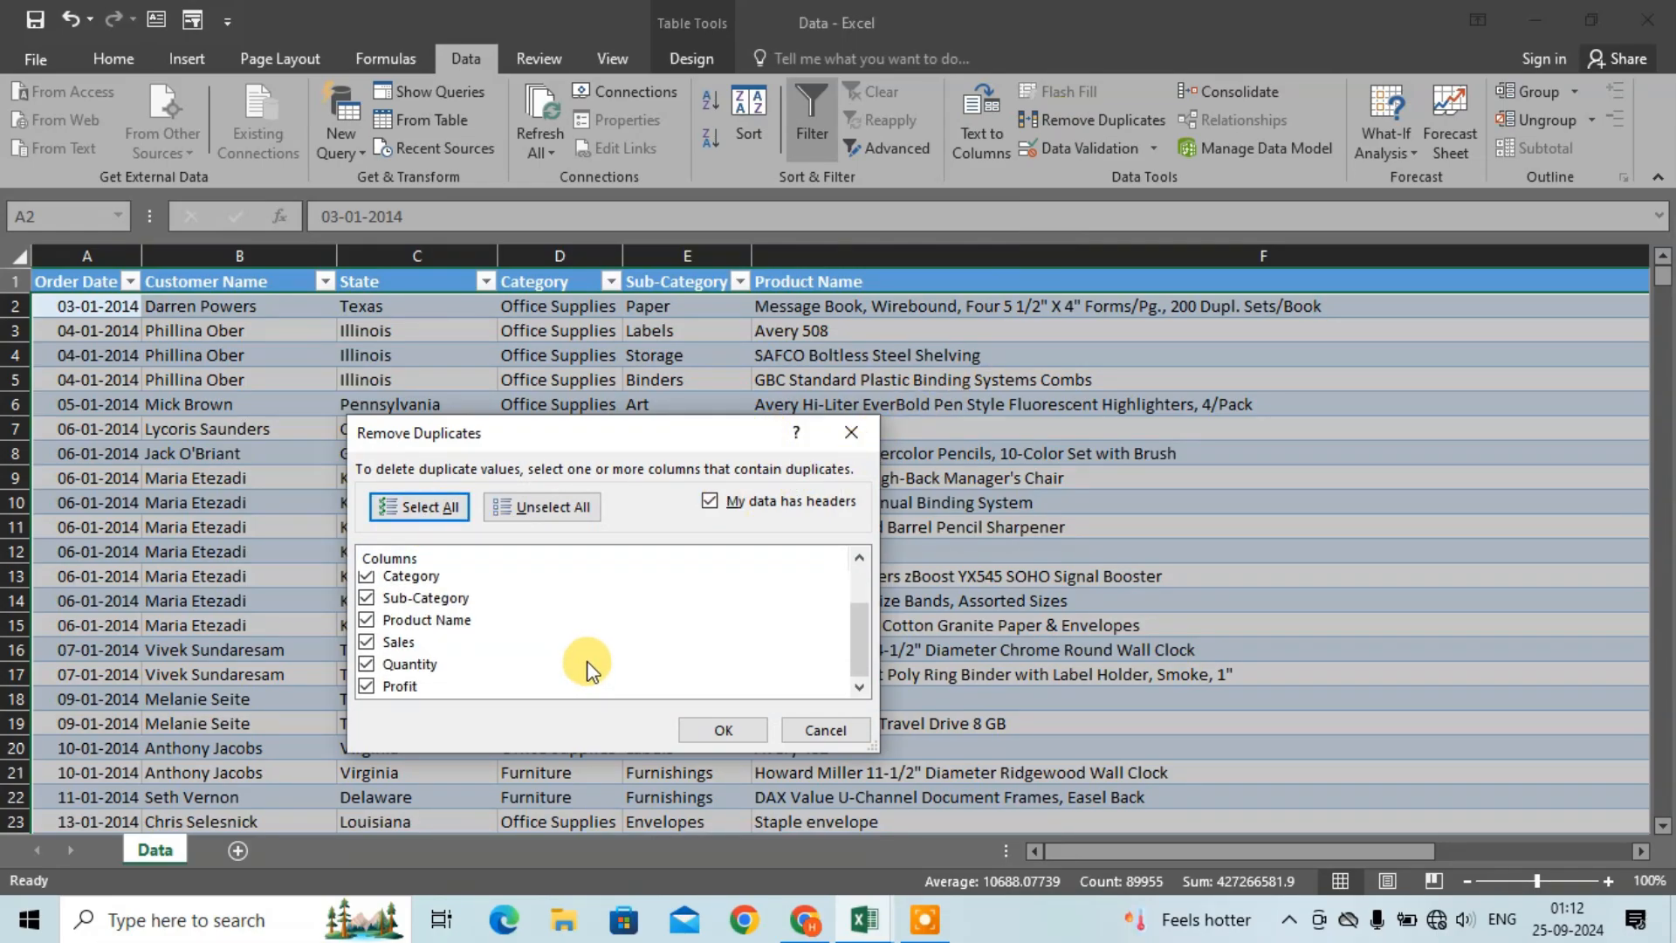
pyautogui.scroll(1, 601, 665)
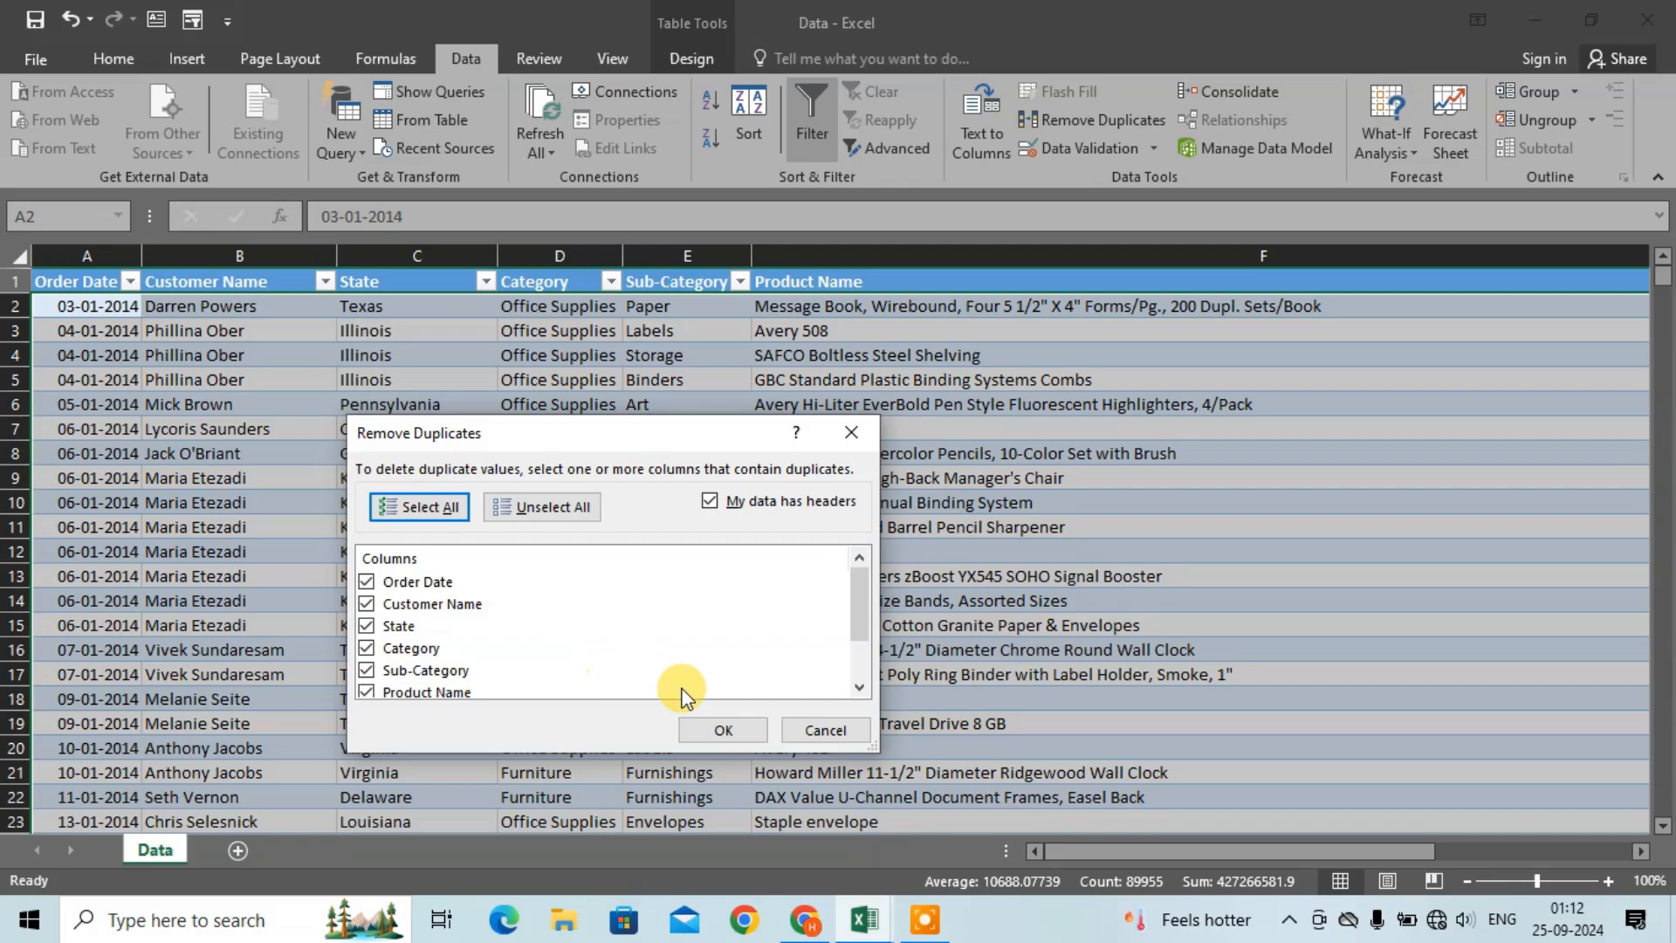
pyautogui.click(731, 724)
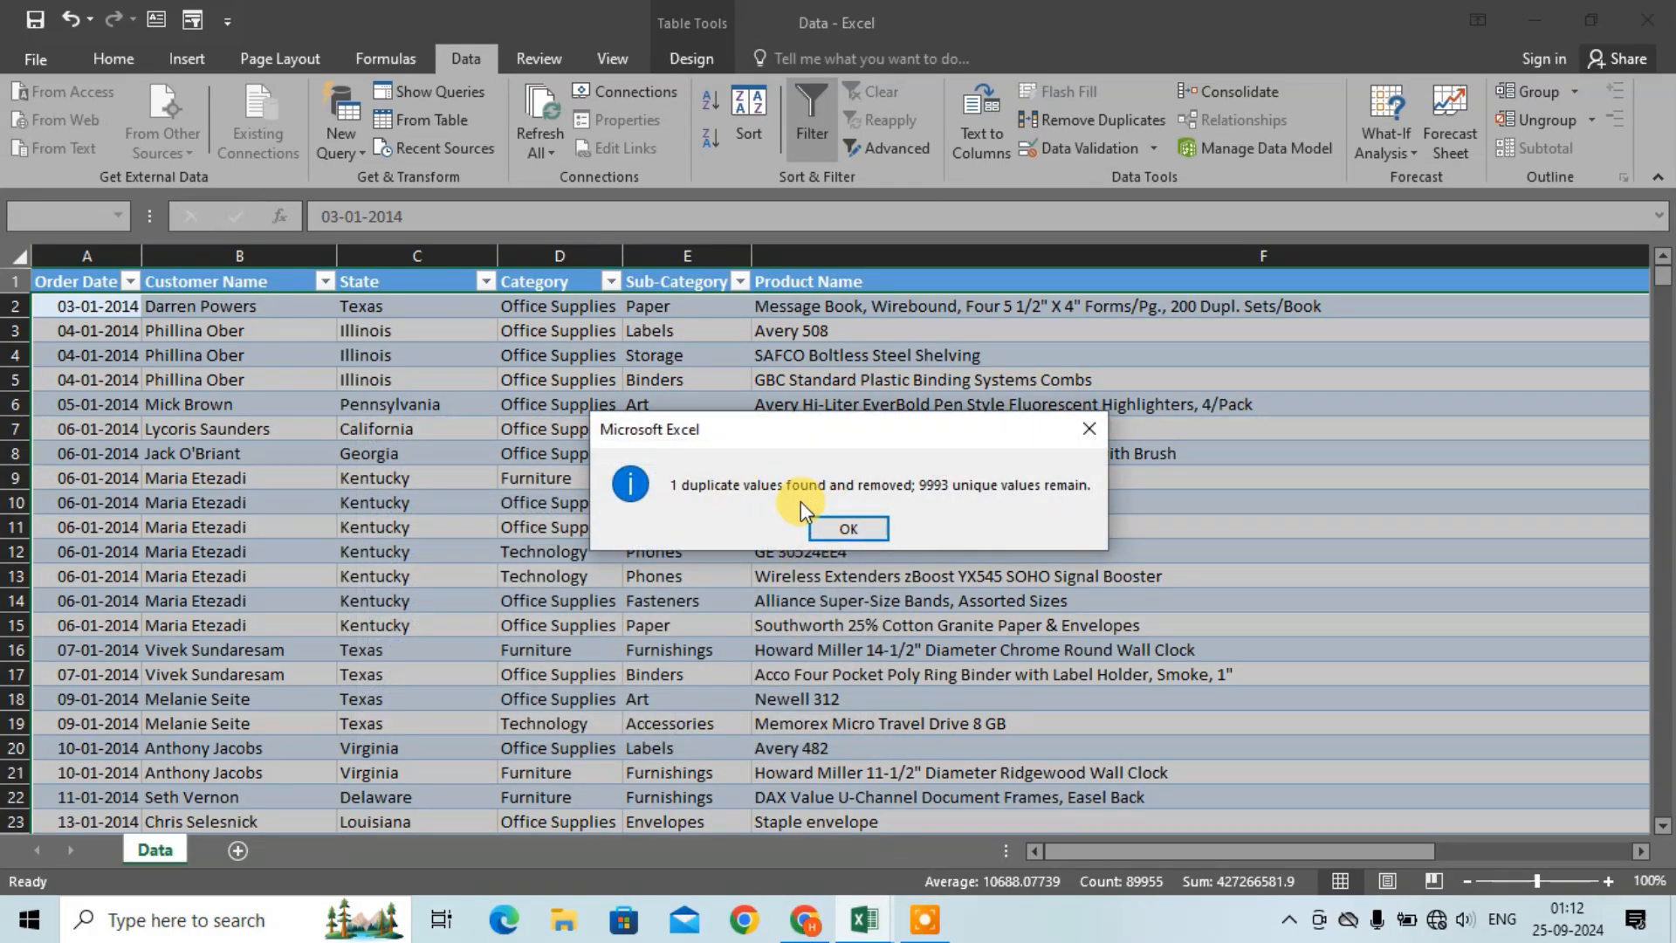
pyautogui.click(860, 534)
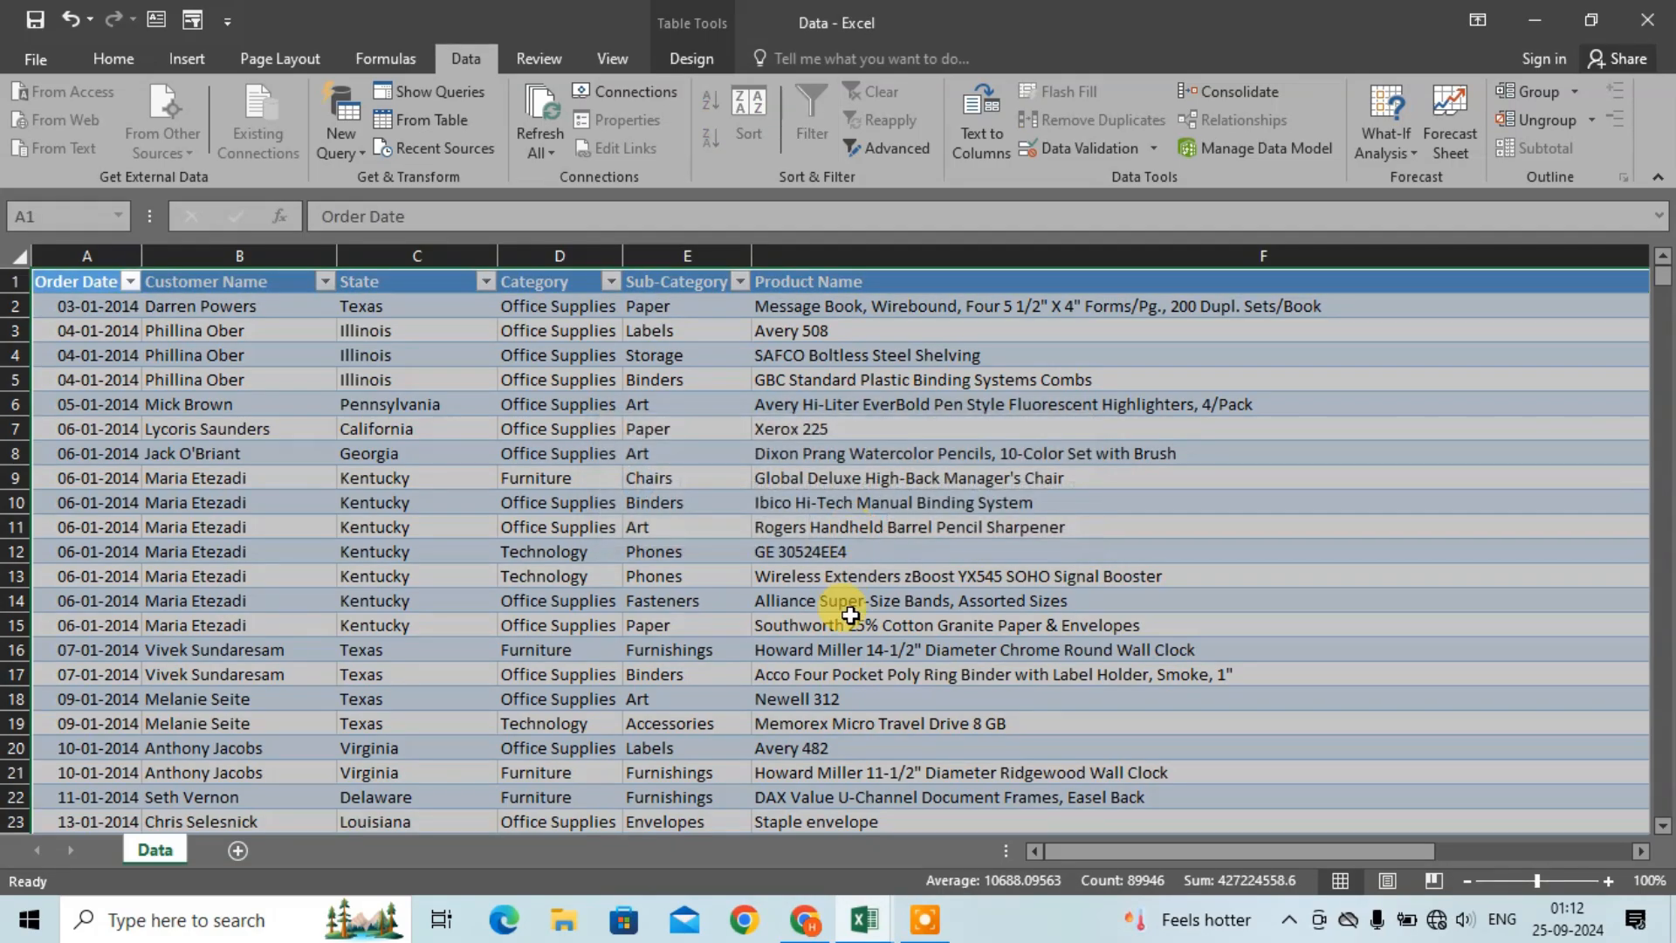
pyautogui.click(524, 648)
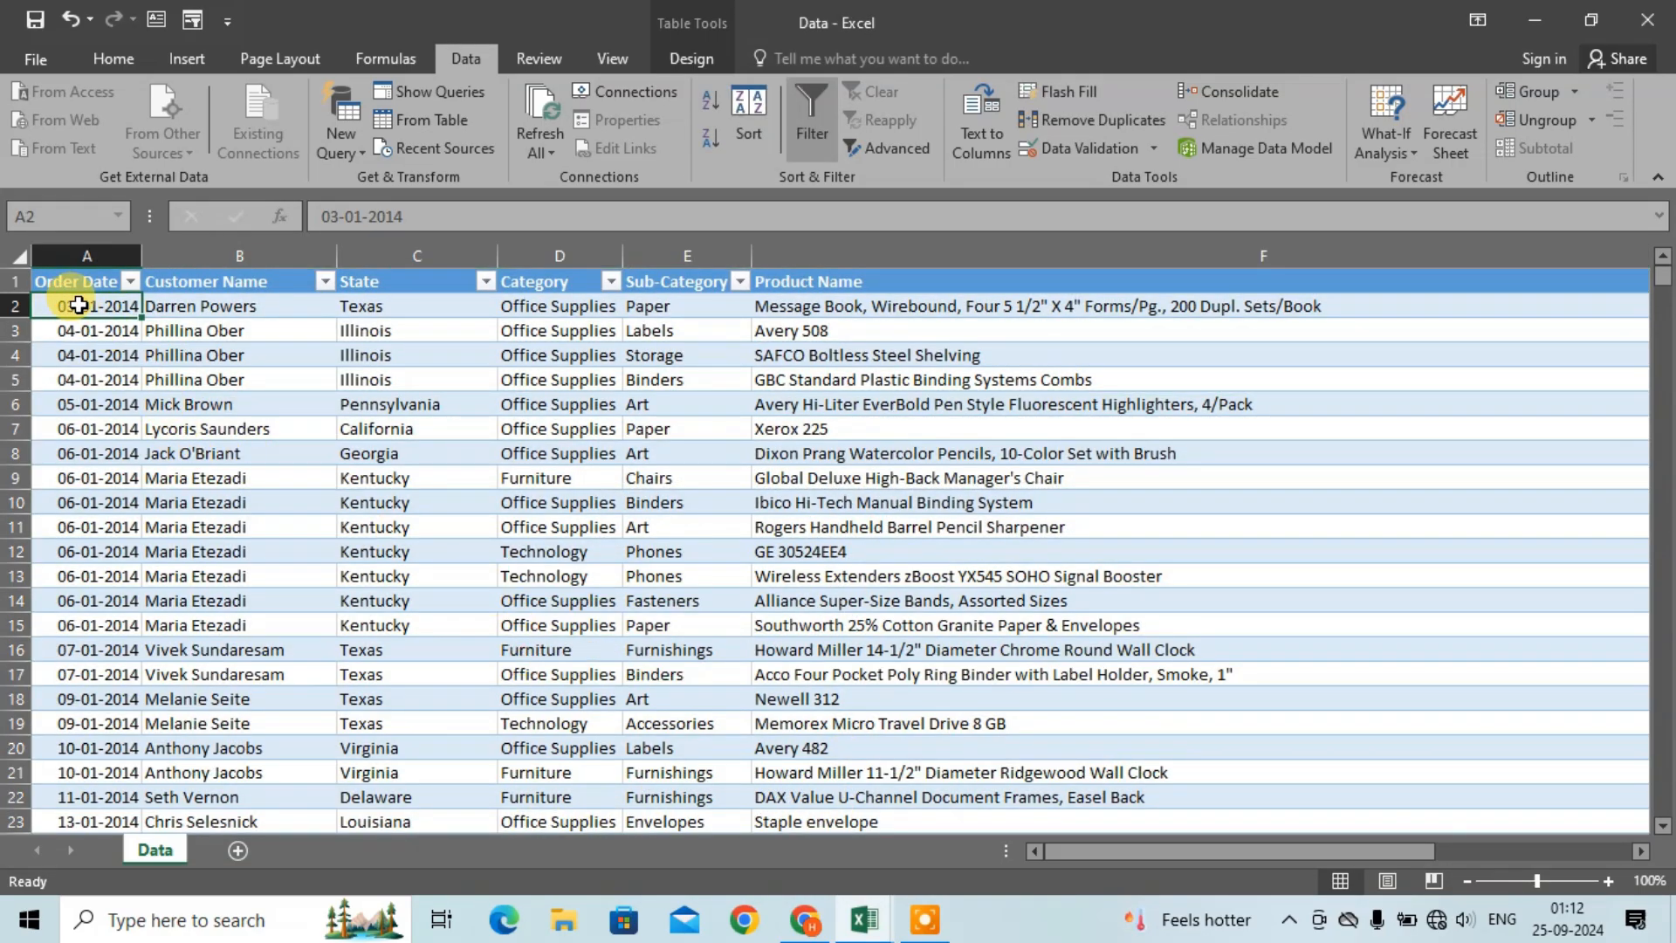
# Step: Check the header and number format of each table column from Order Date to Profit
pyautogui.click(103, 277)
pyautogui.click(209, 281)
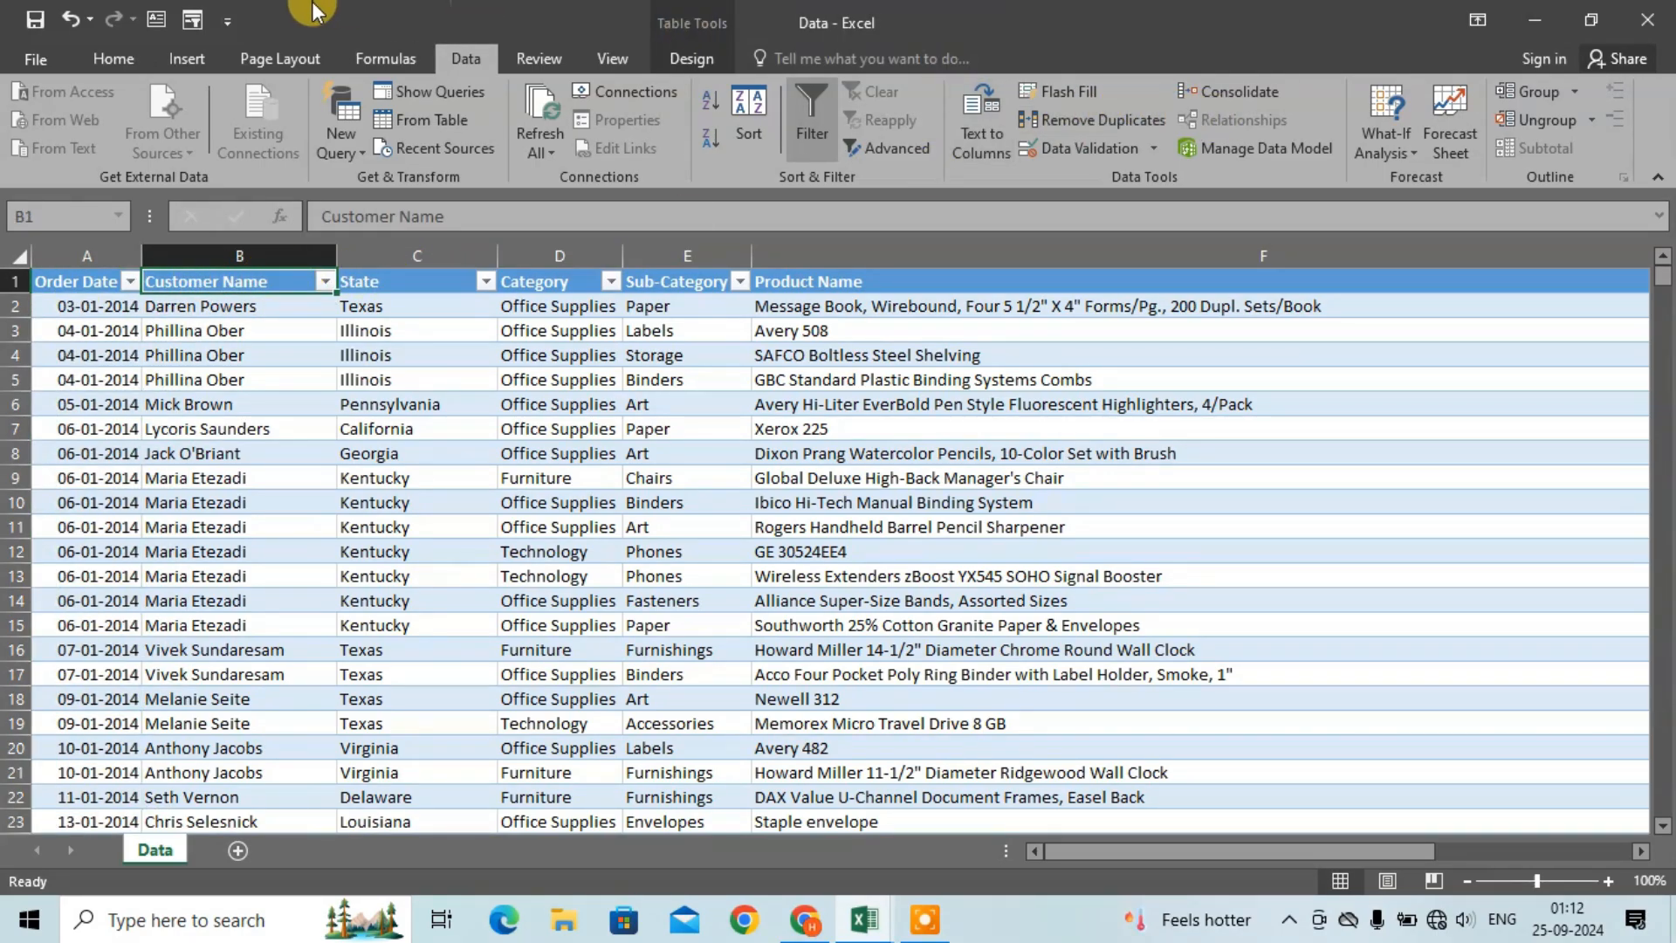
pyautogui.click(187, 59)
pyautogui.click(122, 59)
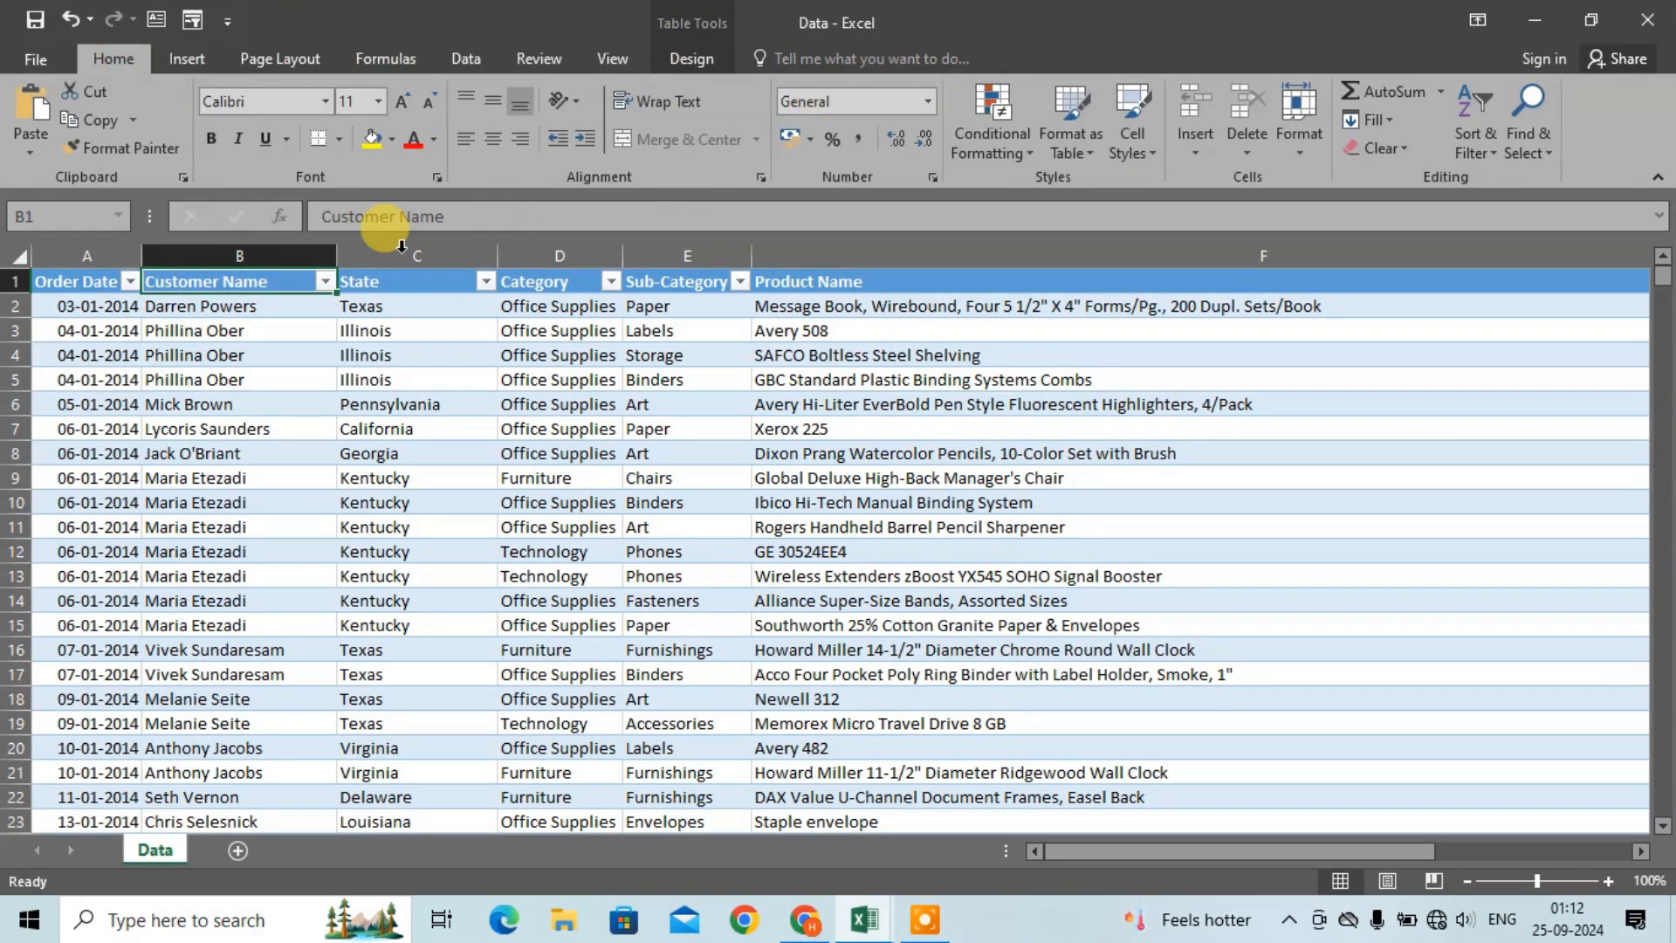
pyautogui.click(370, 281)
pyautogui.click(576, 284)
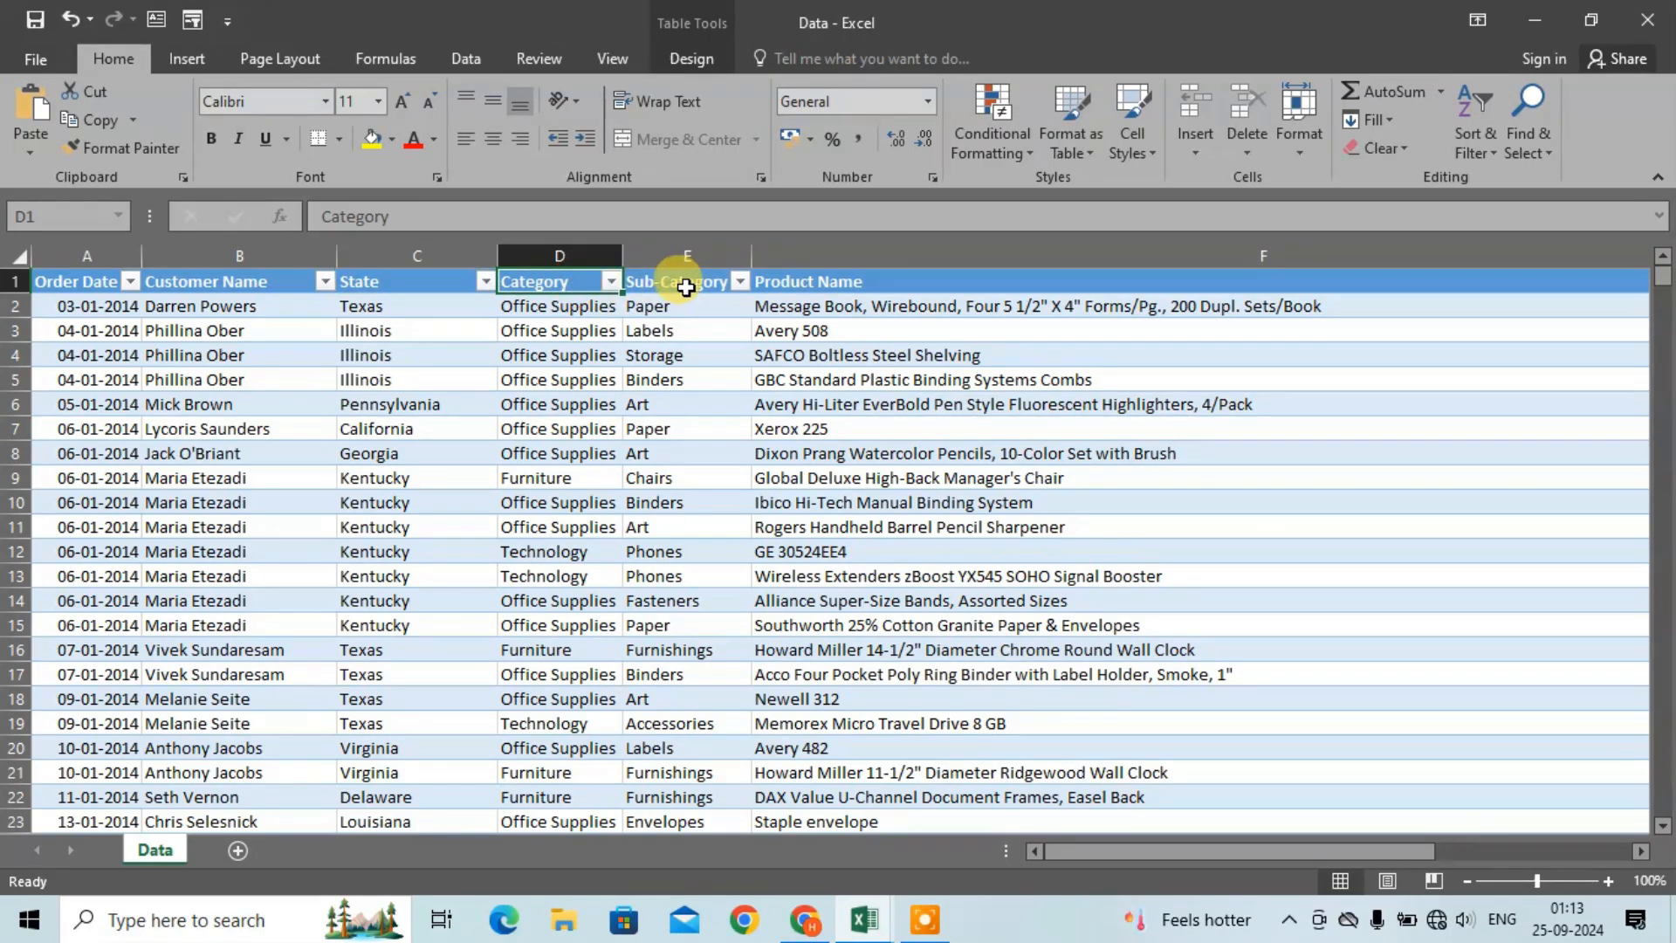
pyautogui.click(668, 281)
pyautogui.press('Right')
pyautogui.press('Right')
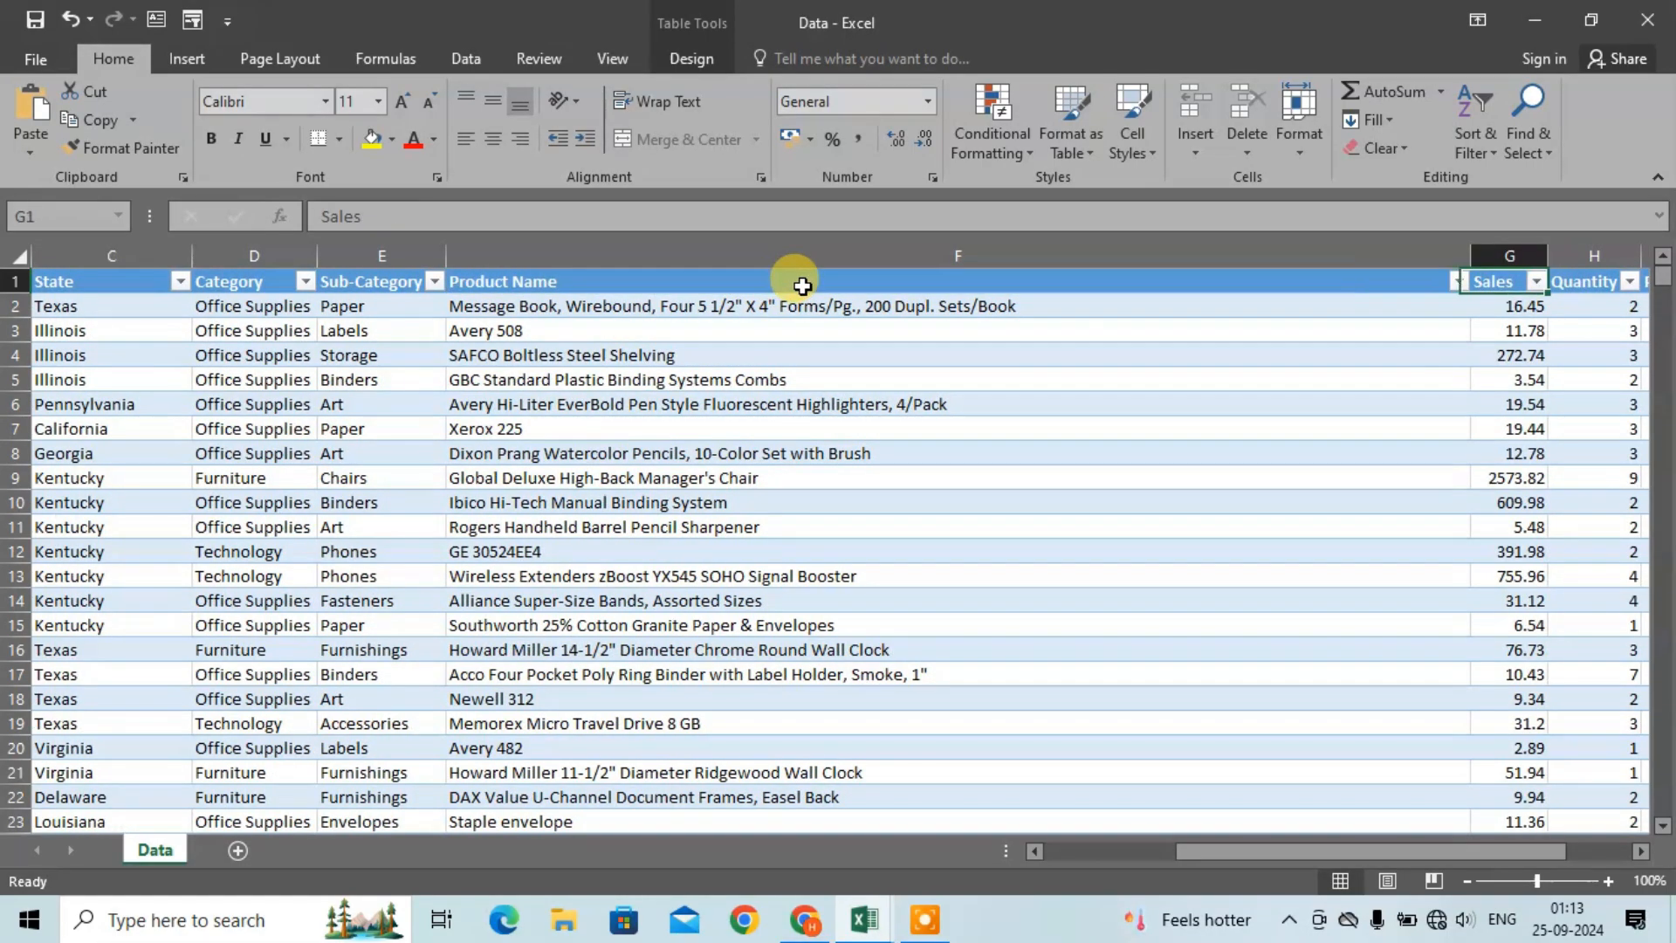
pyautogui.press('Right')
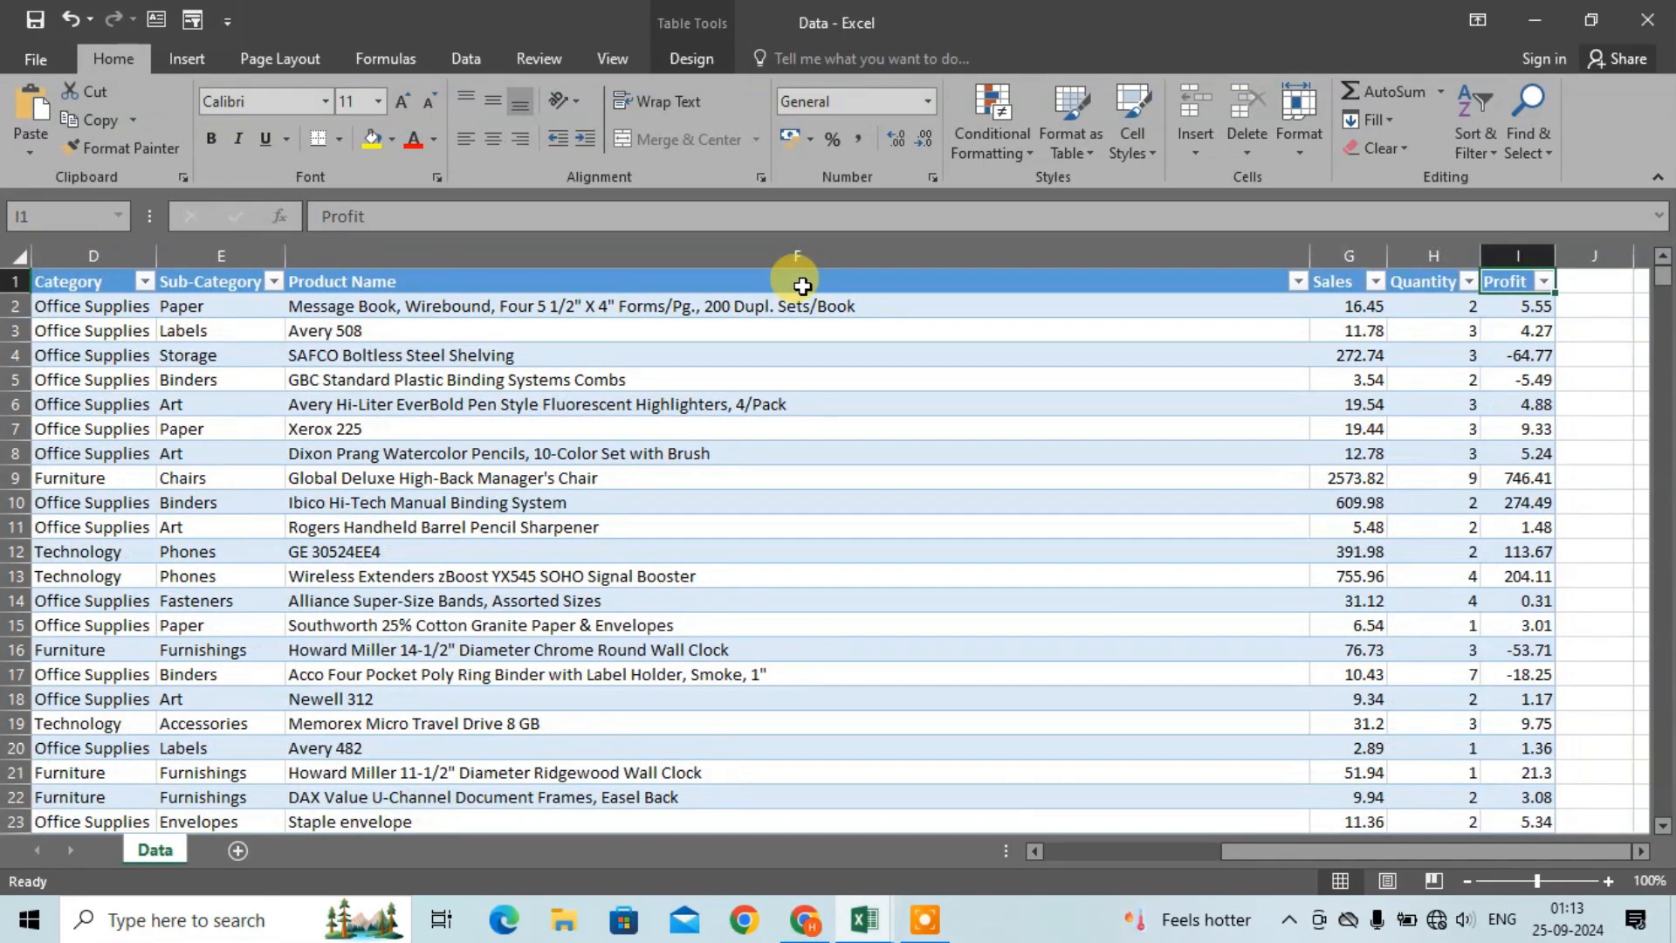
pyautogui.press('Left')
pyautogui.press('Right')
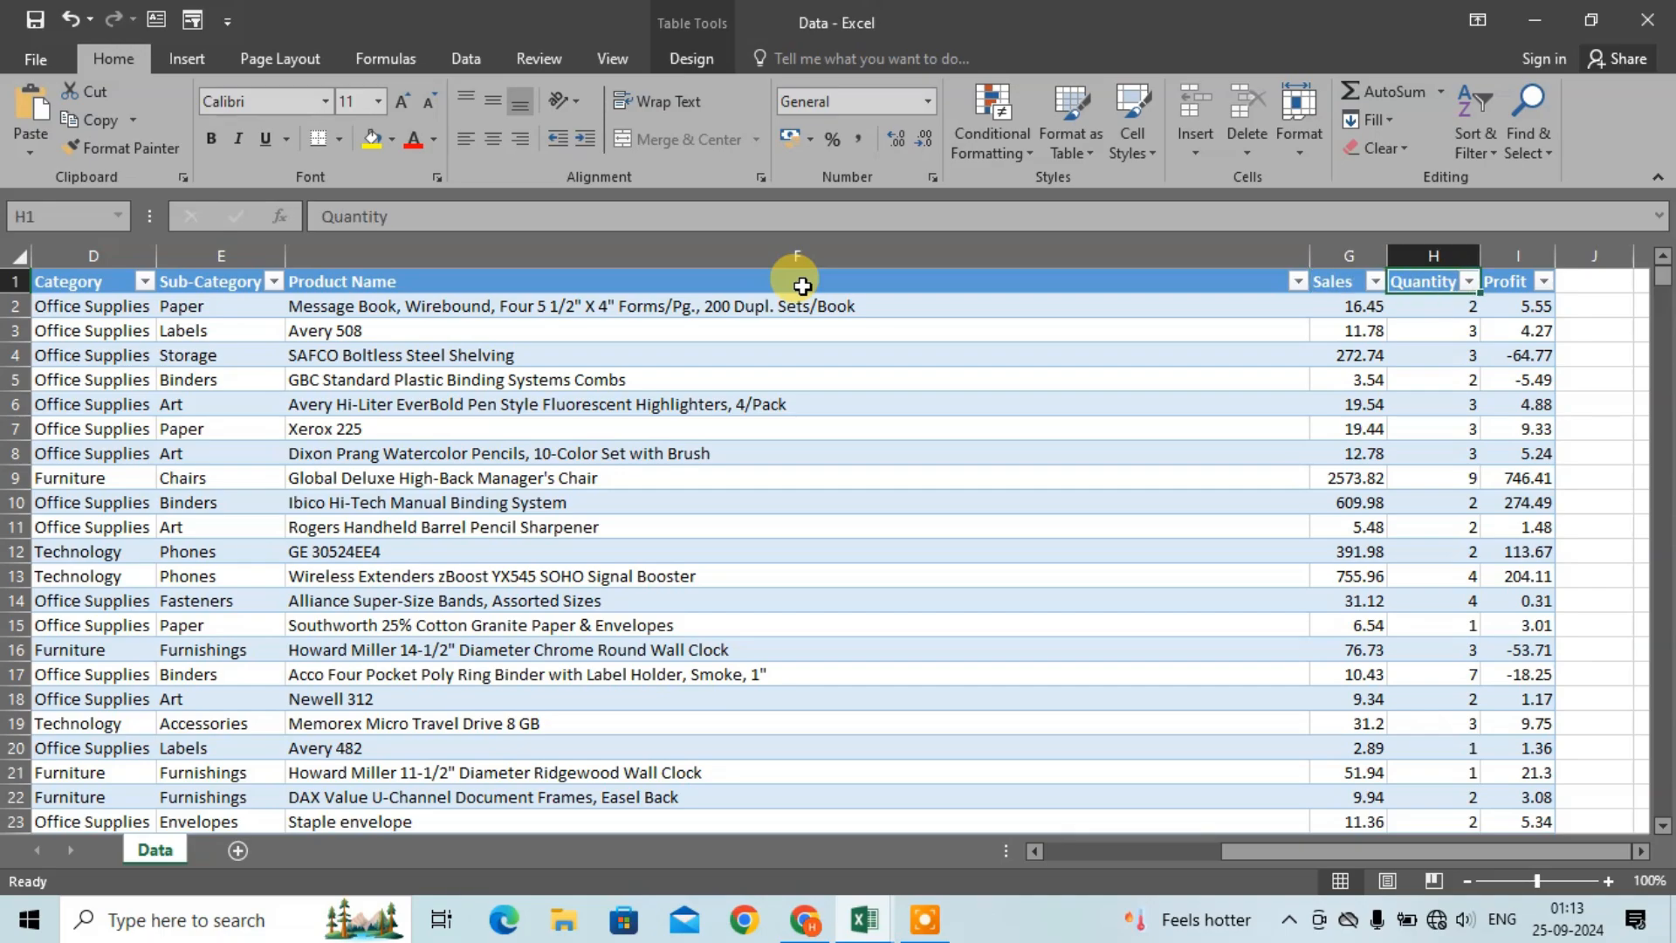
pyautogui.press('Left')
pyautogui.press('Right')
pyautogui.press('Left')
pyautogui.press('Right')
pyautogui.press('Left')
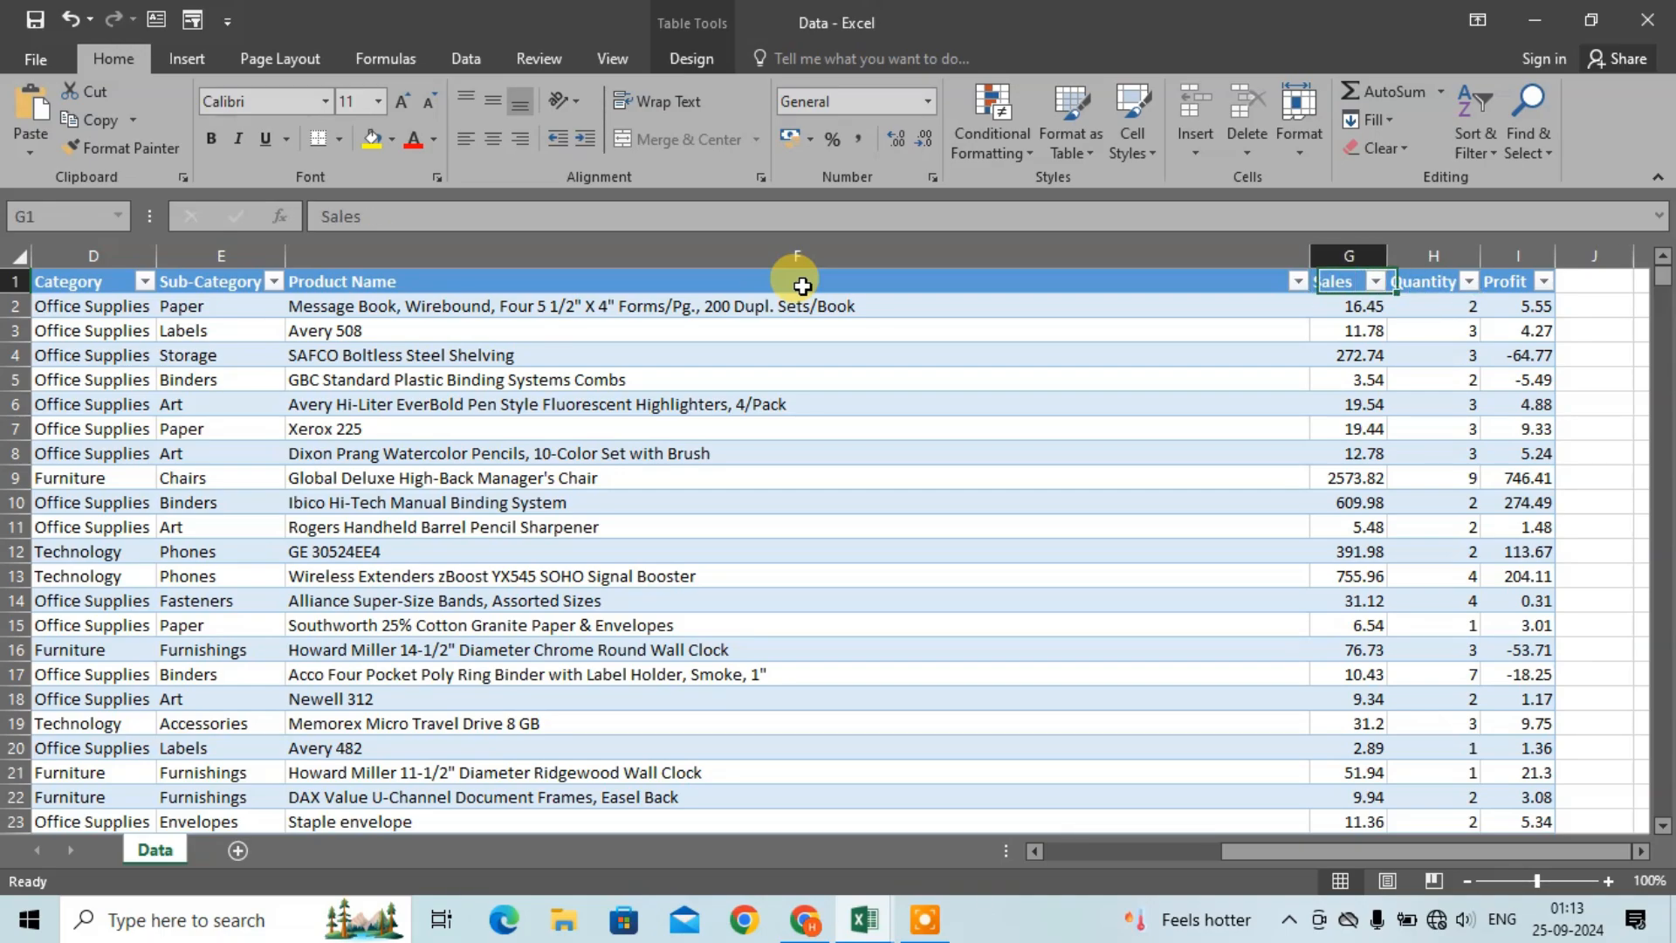
pyautogui.press('Right')
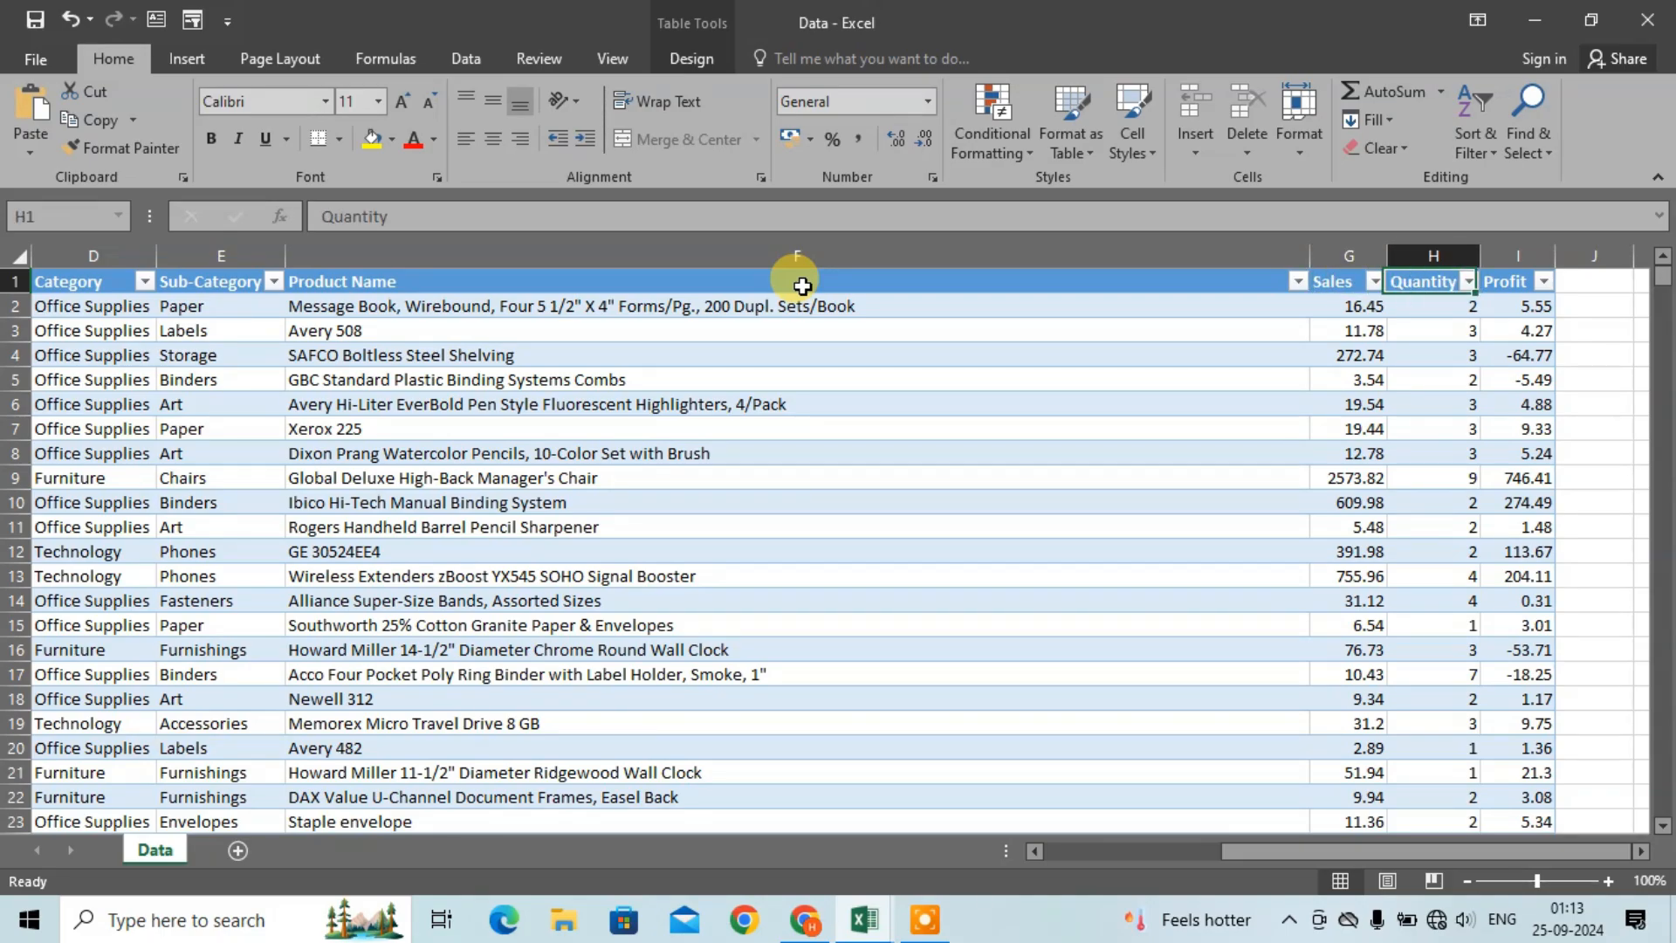
pyautogui.press('Left')
pyautogui.press('Right')
pyautogui.press('Left')
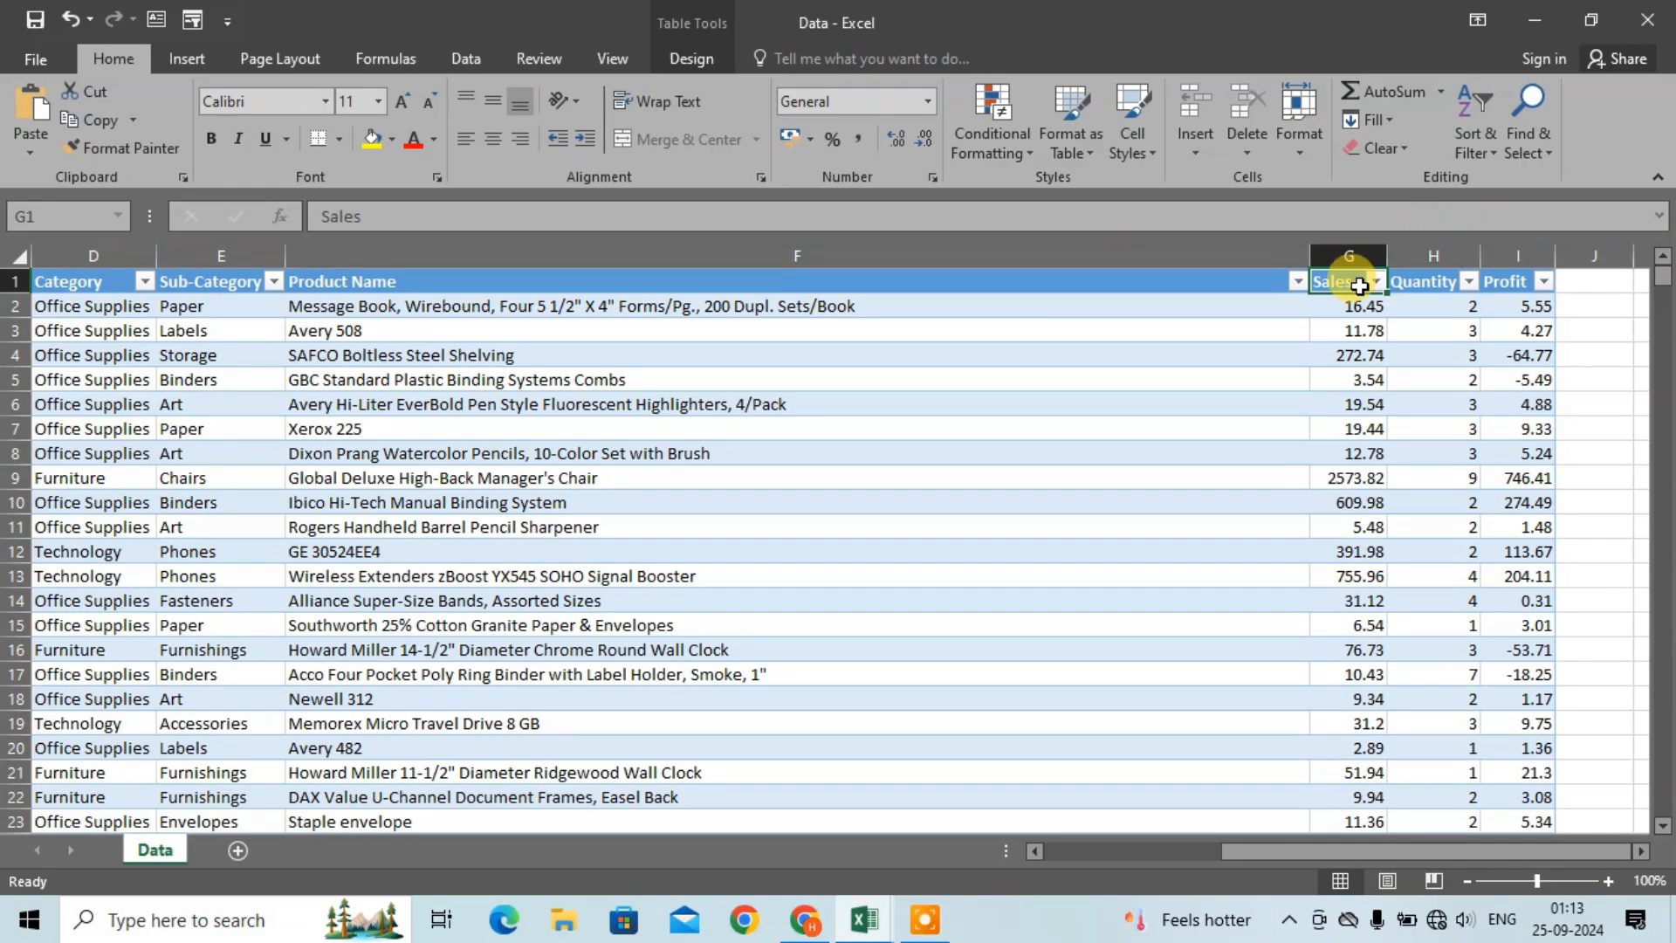
# Step: Apply the Number format to the entire Sales column
pyautogui.hotkey('ctrl', 'space')
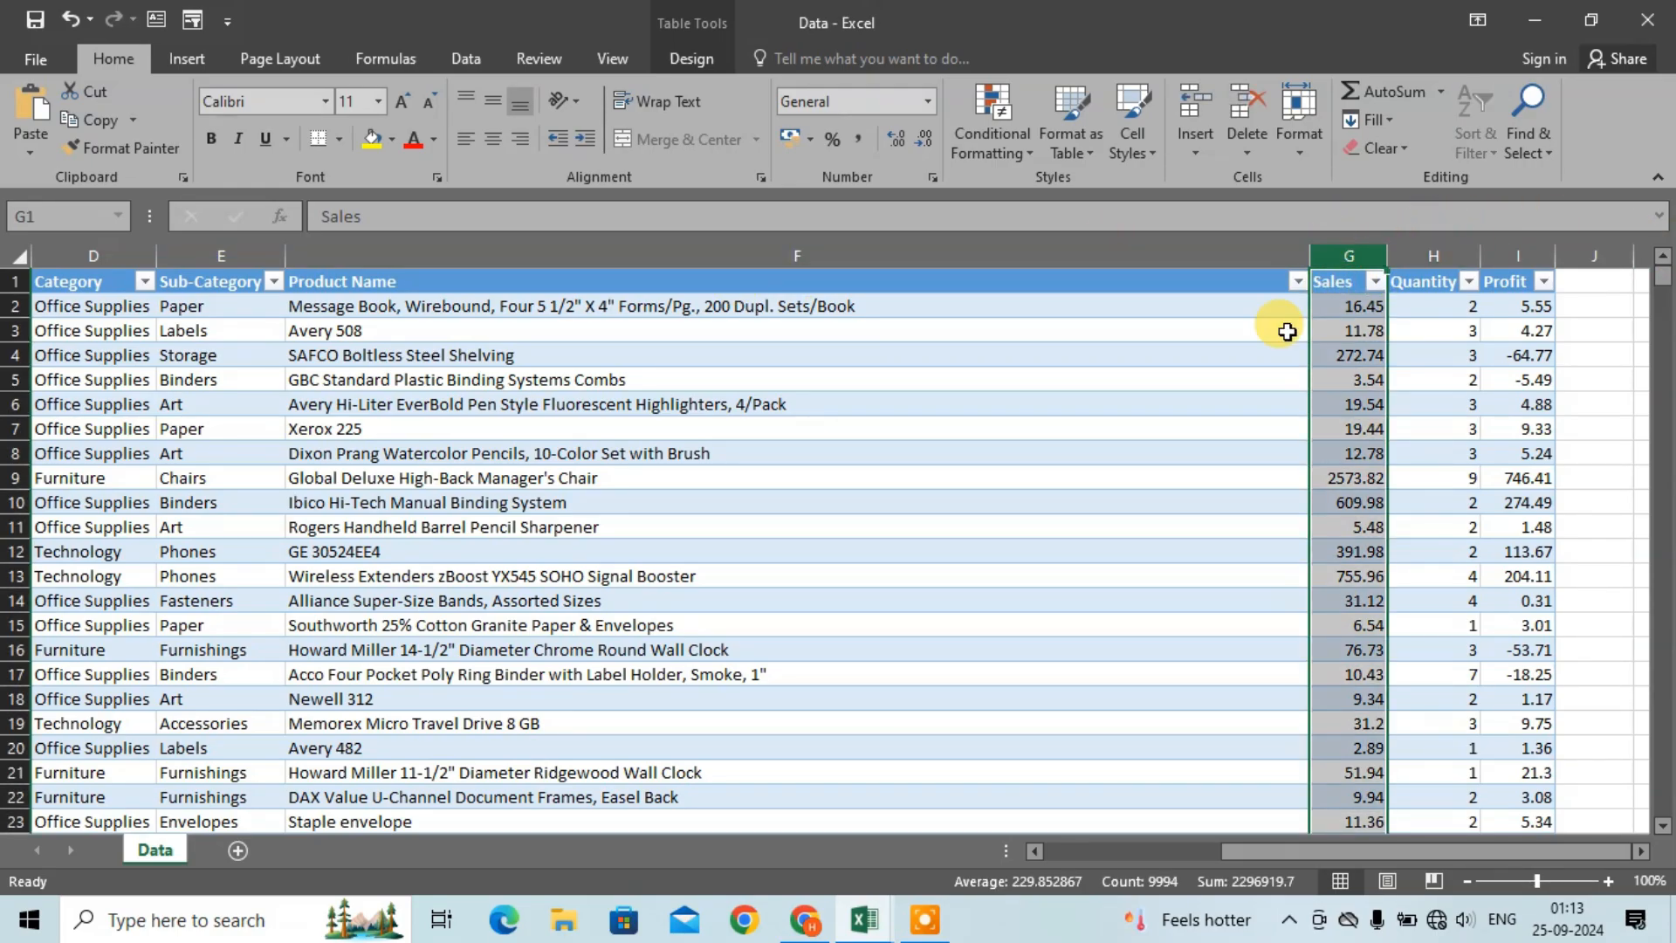
pyautogui.click(926, 100)
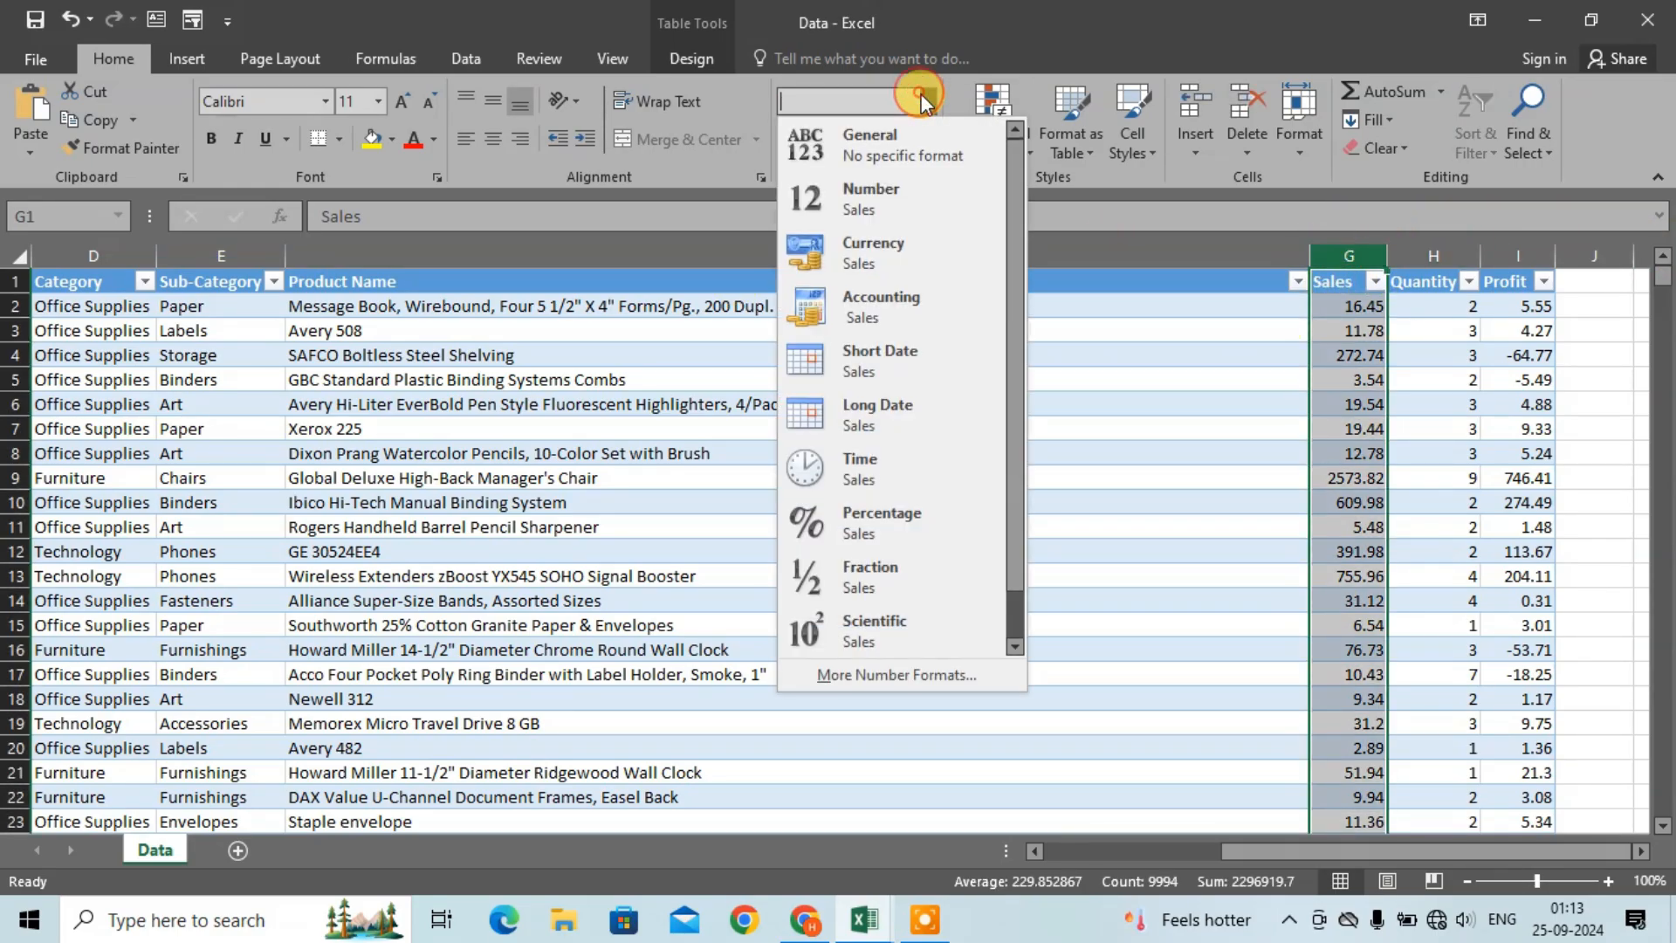
pyautogui.click(910, 191)
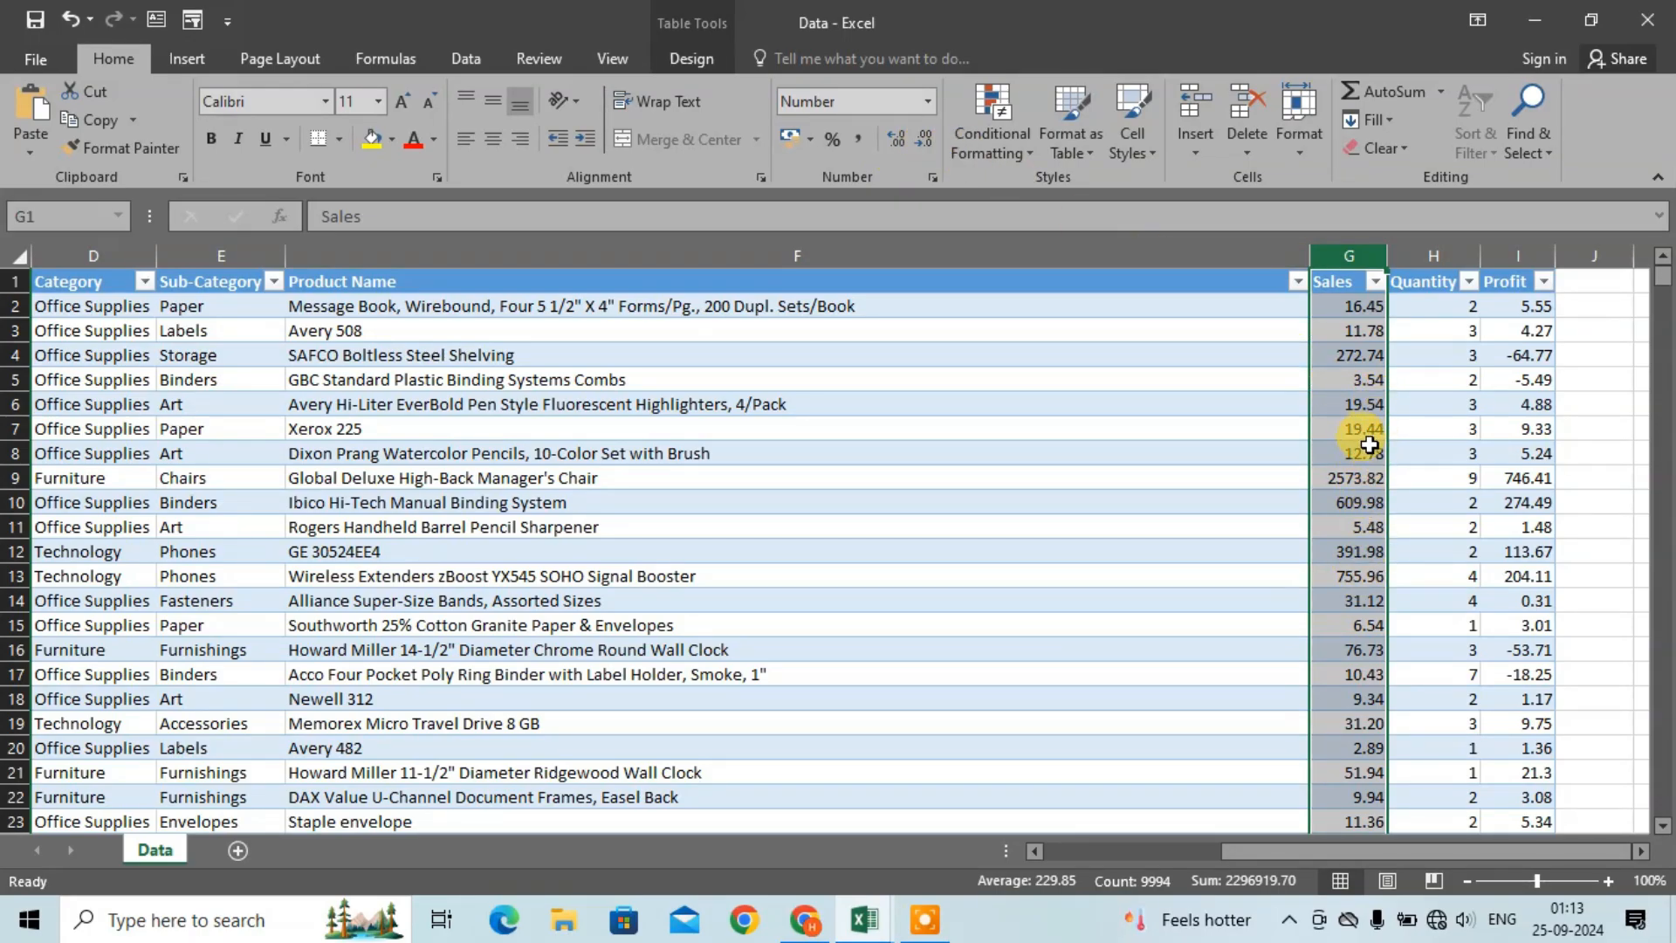
# Step: Format the entire Quantity column as Number with no decimal places
pyautogui.click(1435, 253)
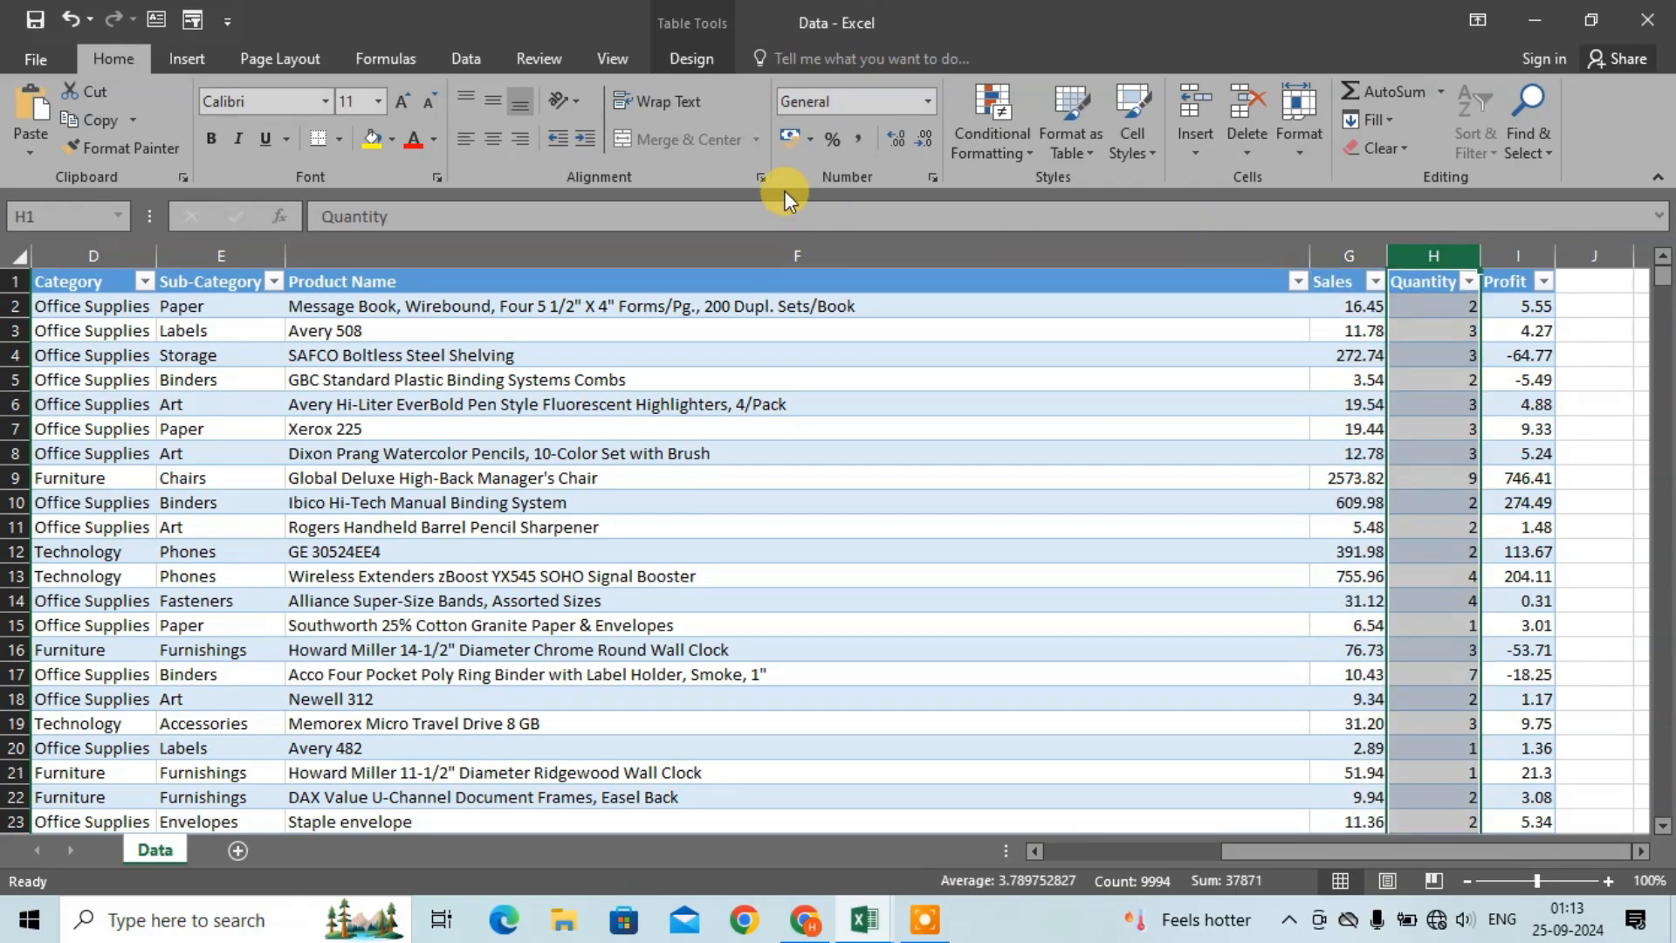
pyautogui.click(936, 104)
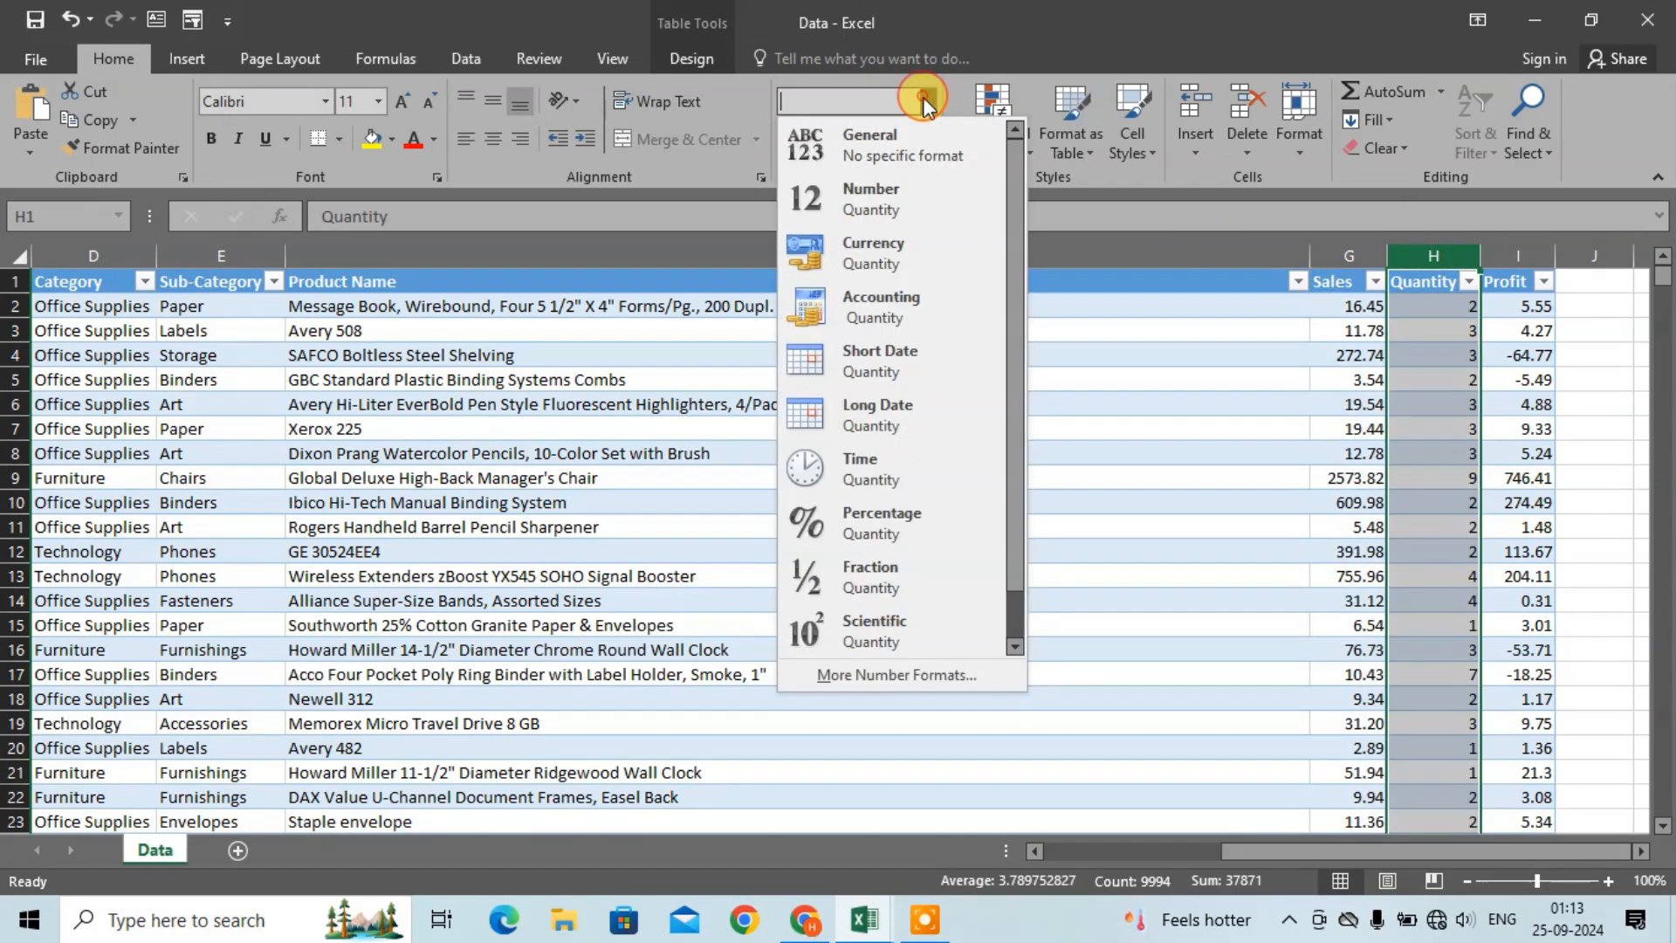
pyautogui.click(882, 186)
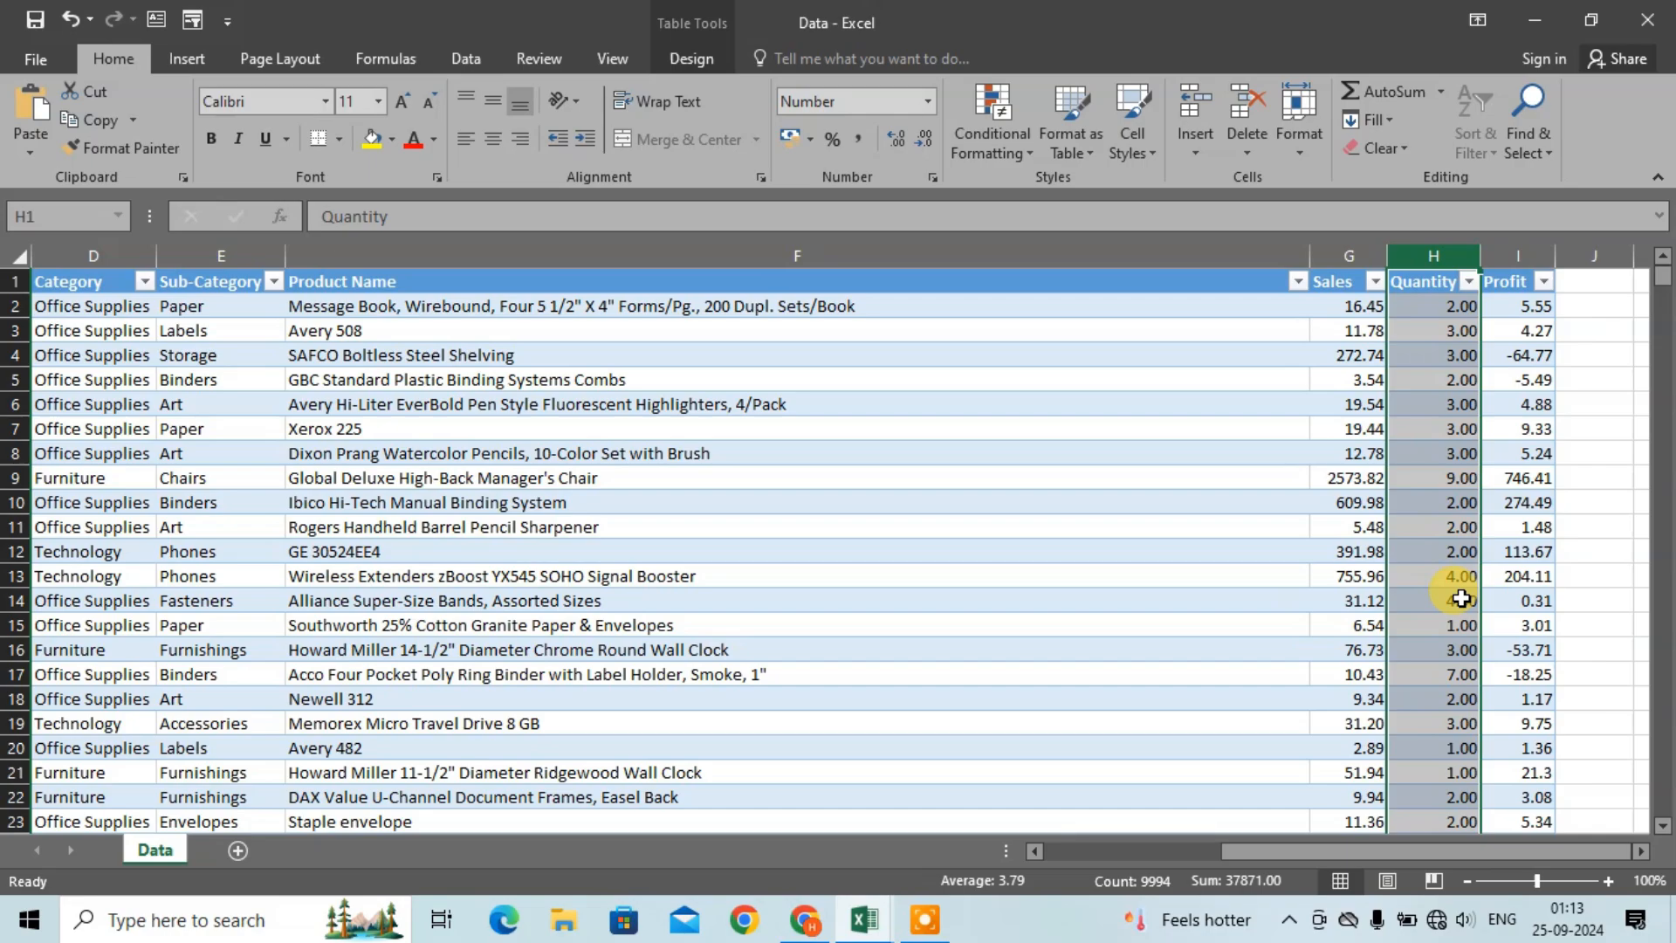
pyautogui.click(925, 145)
pyautogui.click(925, 145)
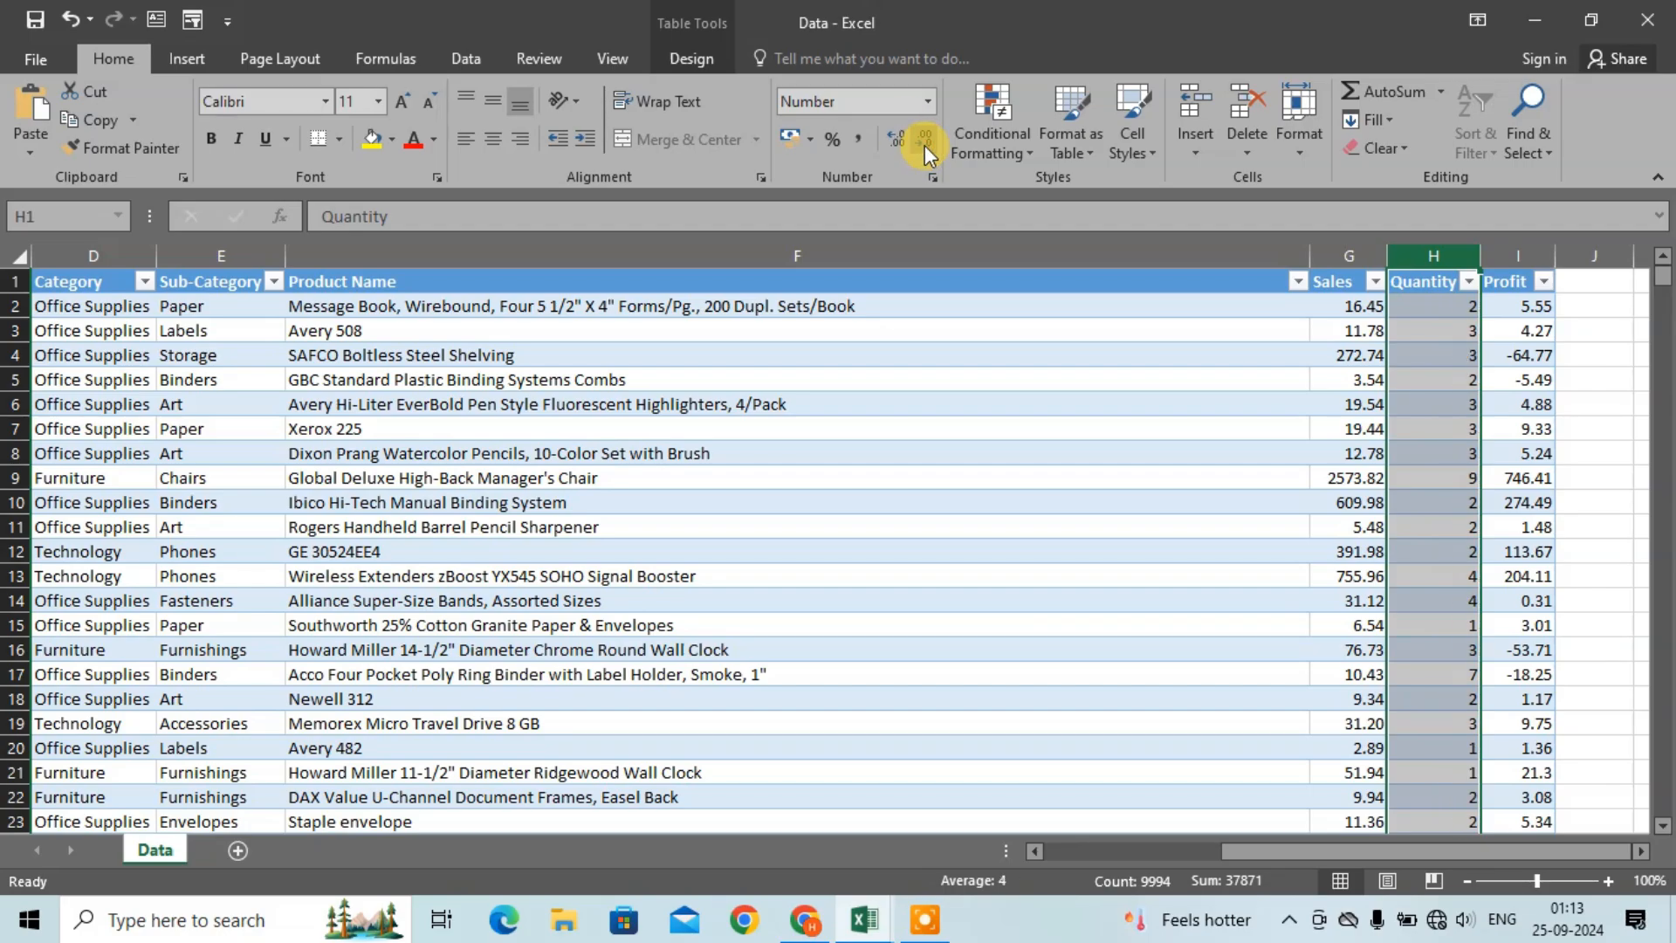
# Step: Apply the Number format to the entire Profit column and return to the table's first columns
pyautogui.click(1518, 255)
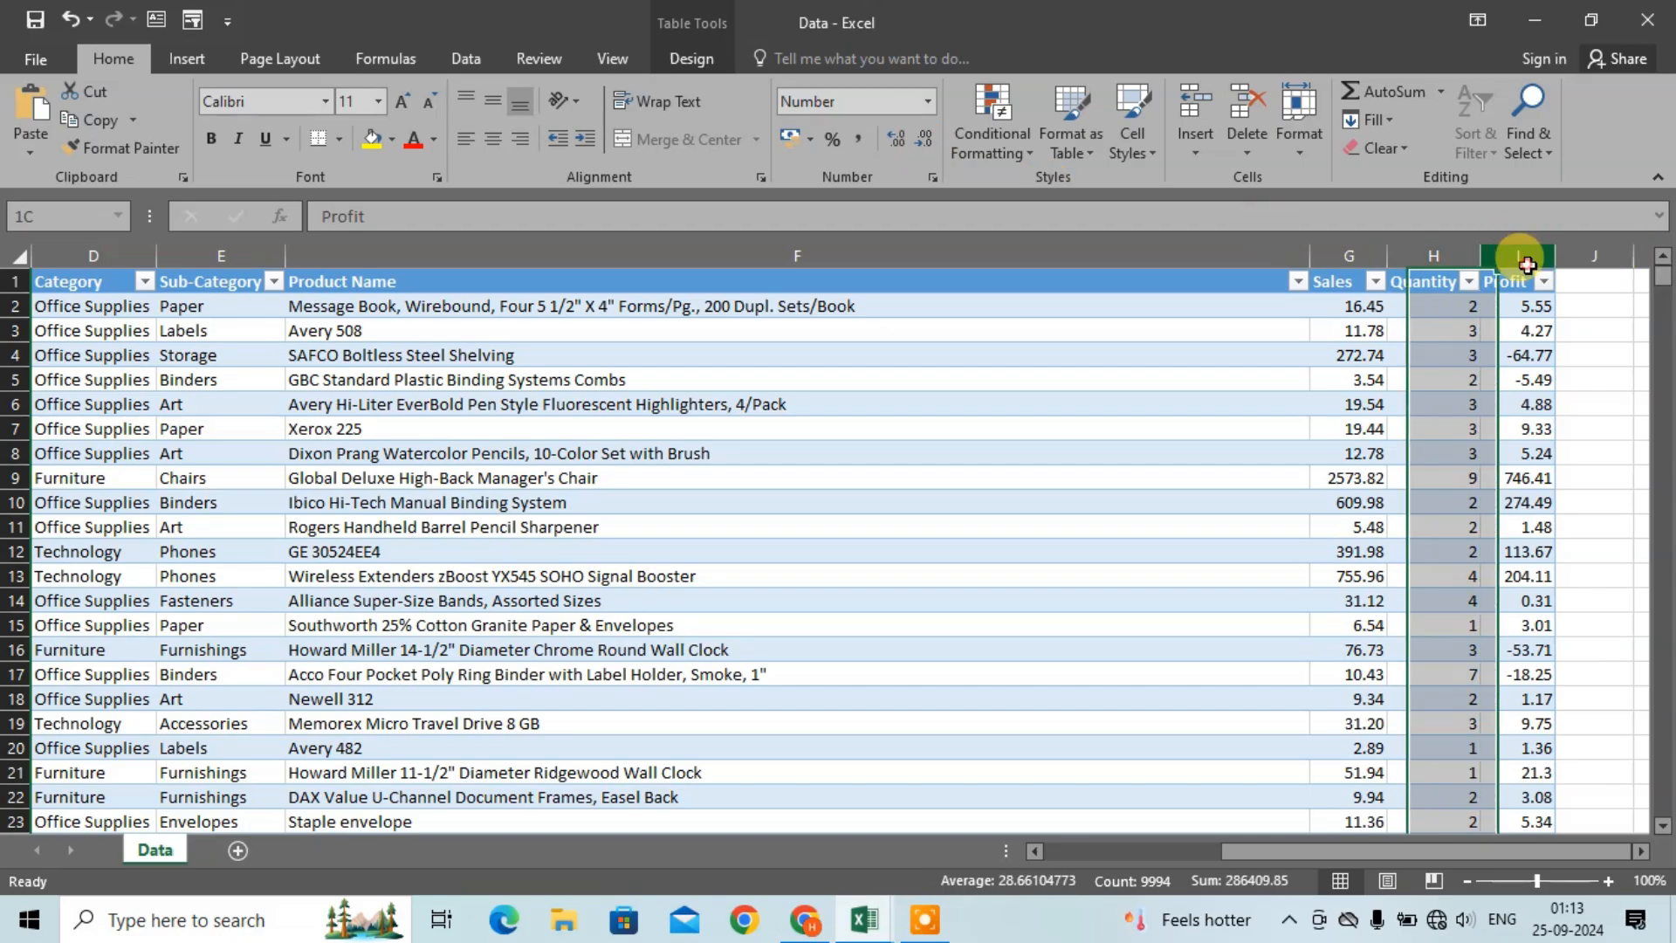
pyautogui.click(925, 101)
pyautogui.click(923, 209)
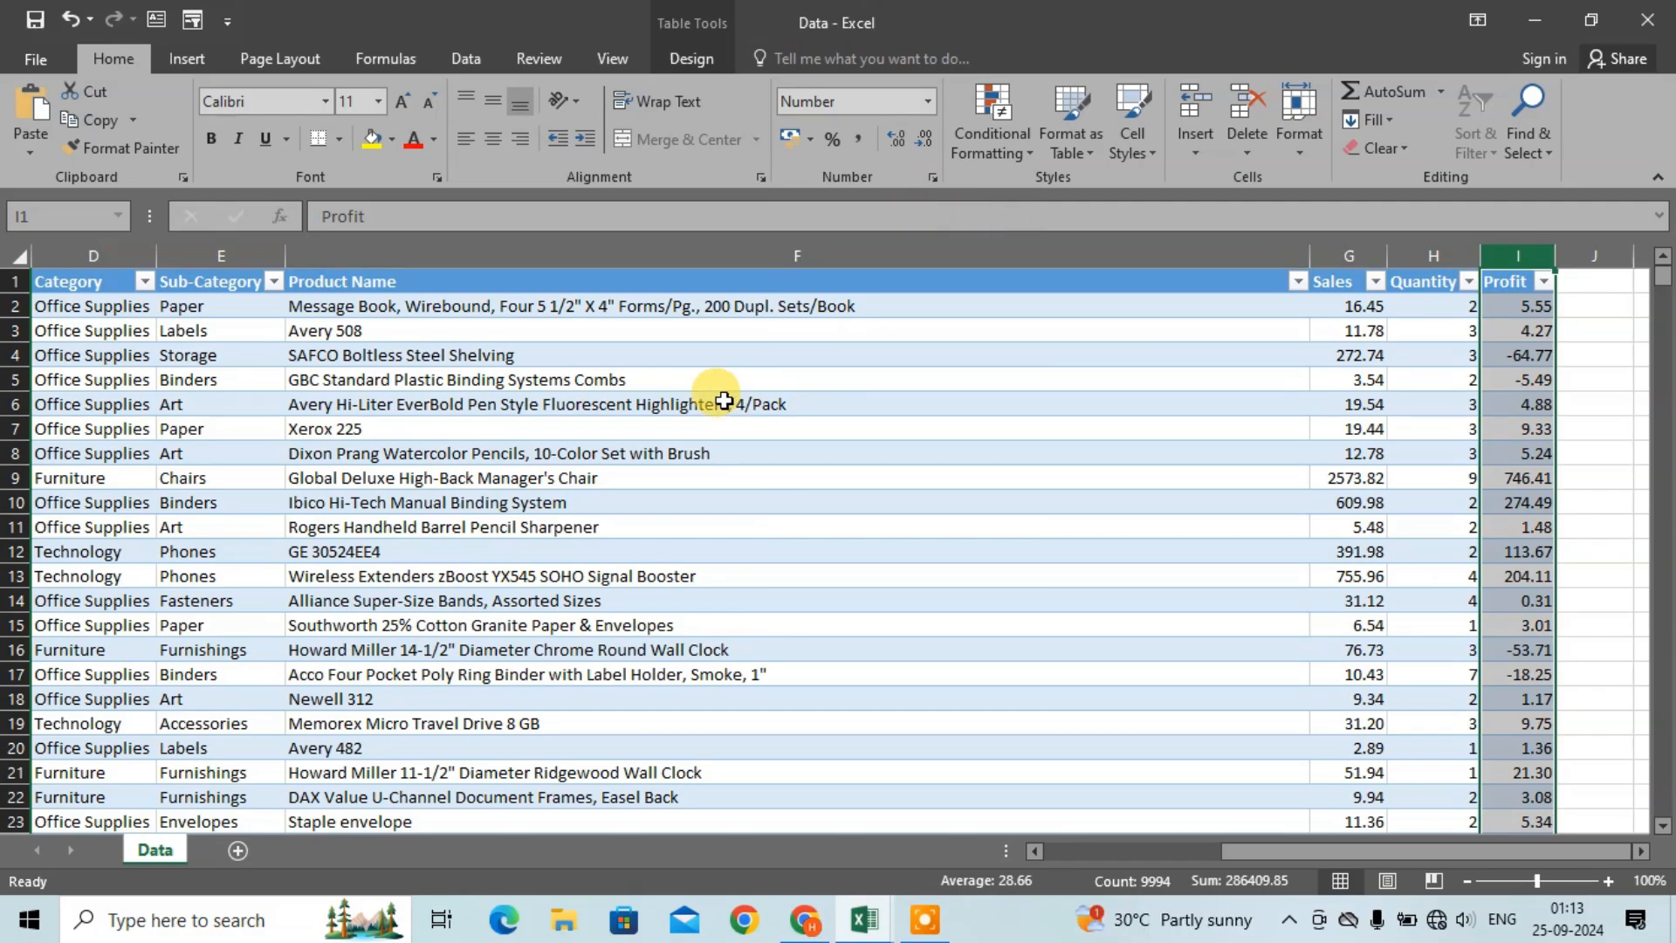
pyautogui.moveTo(1358, 851); pyautogui.dragTo(1135, 851)
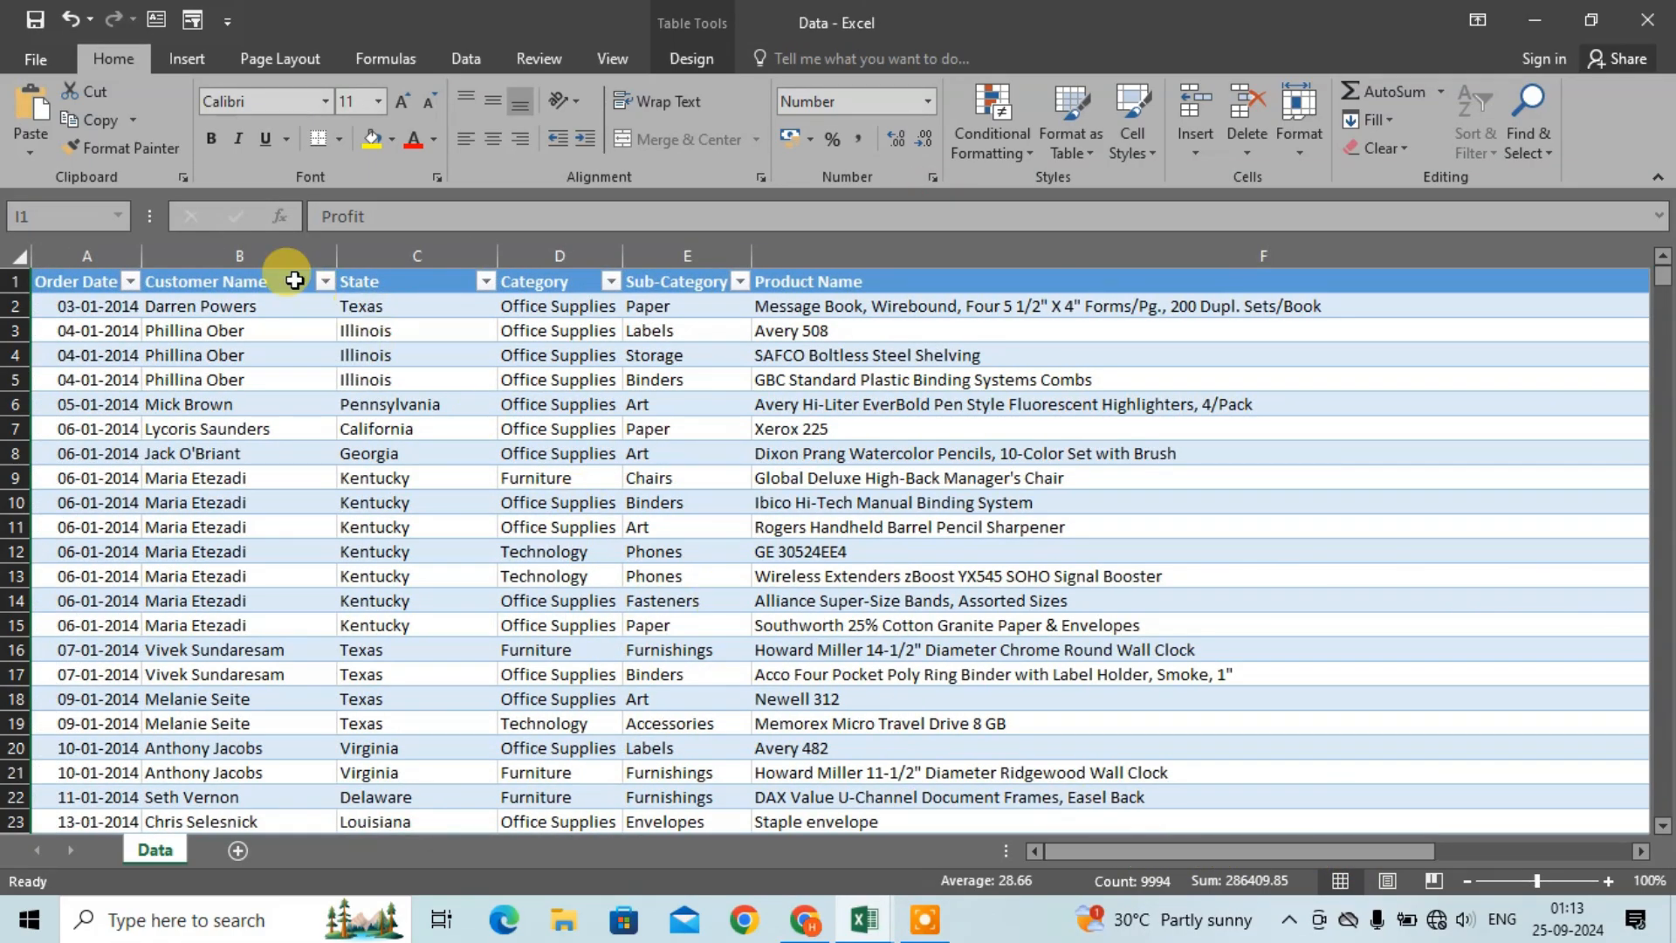
# Step: Insert two blank table columns between the Order Date and Customer Name columns
pyautogui.click(81, 277)
pyautogui.click(194, 253)
pyautogui.rightClick(209, 260)
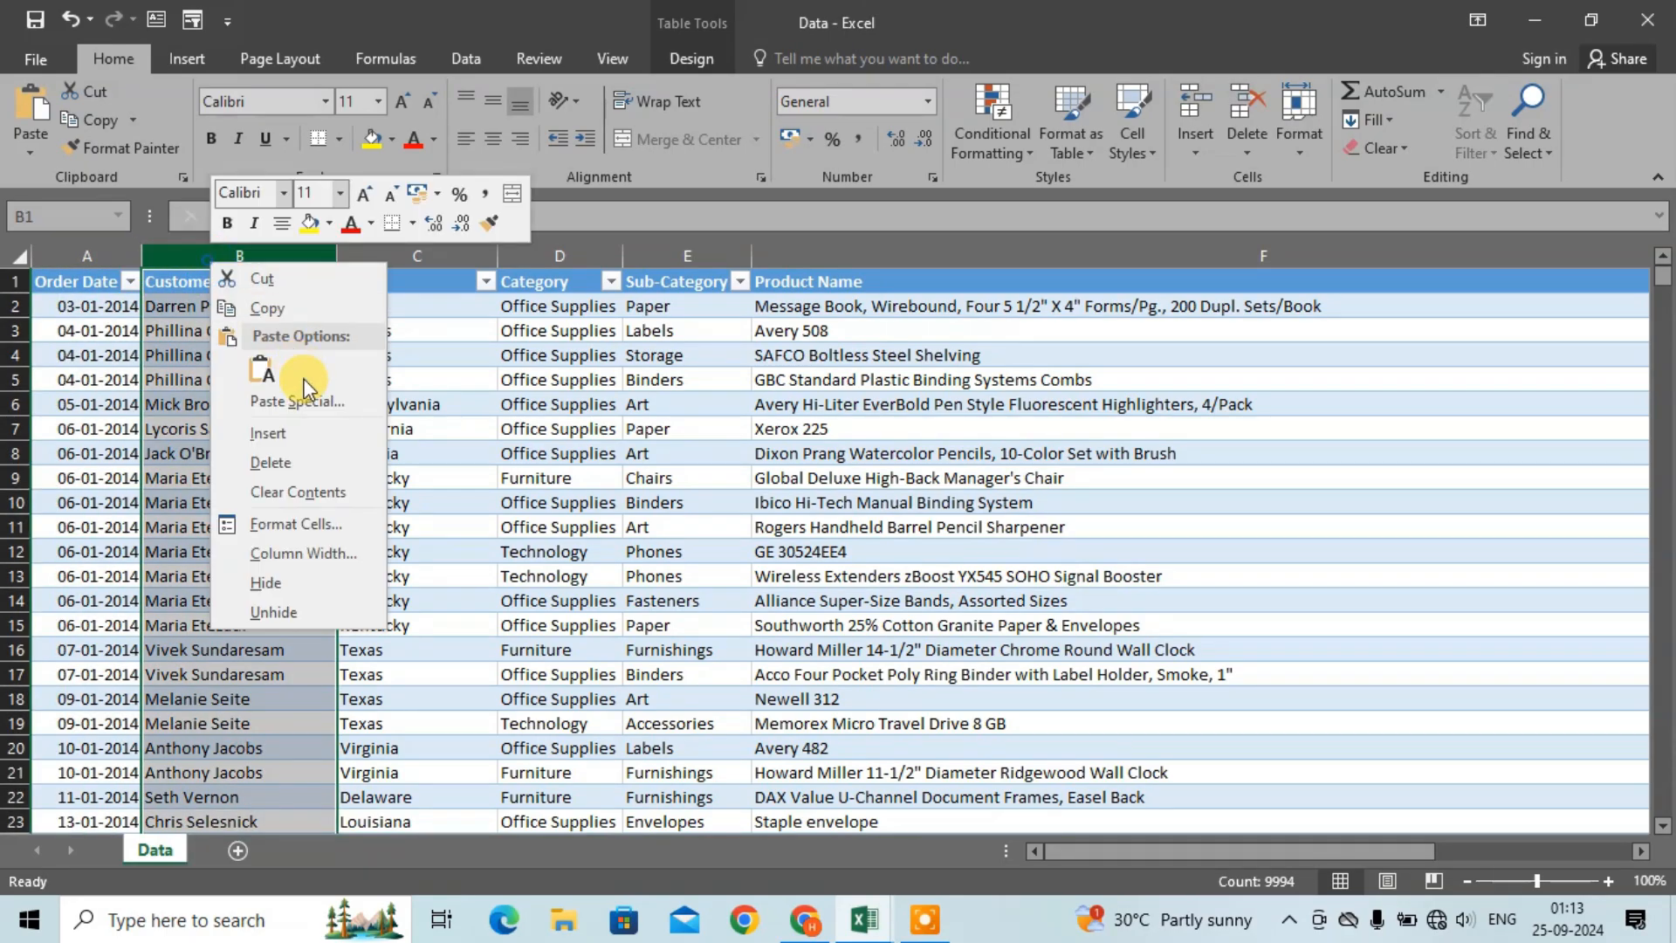
pyautogui.click(267, 432)
pyautogui.click(338, 261)
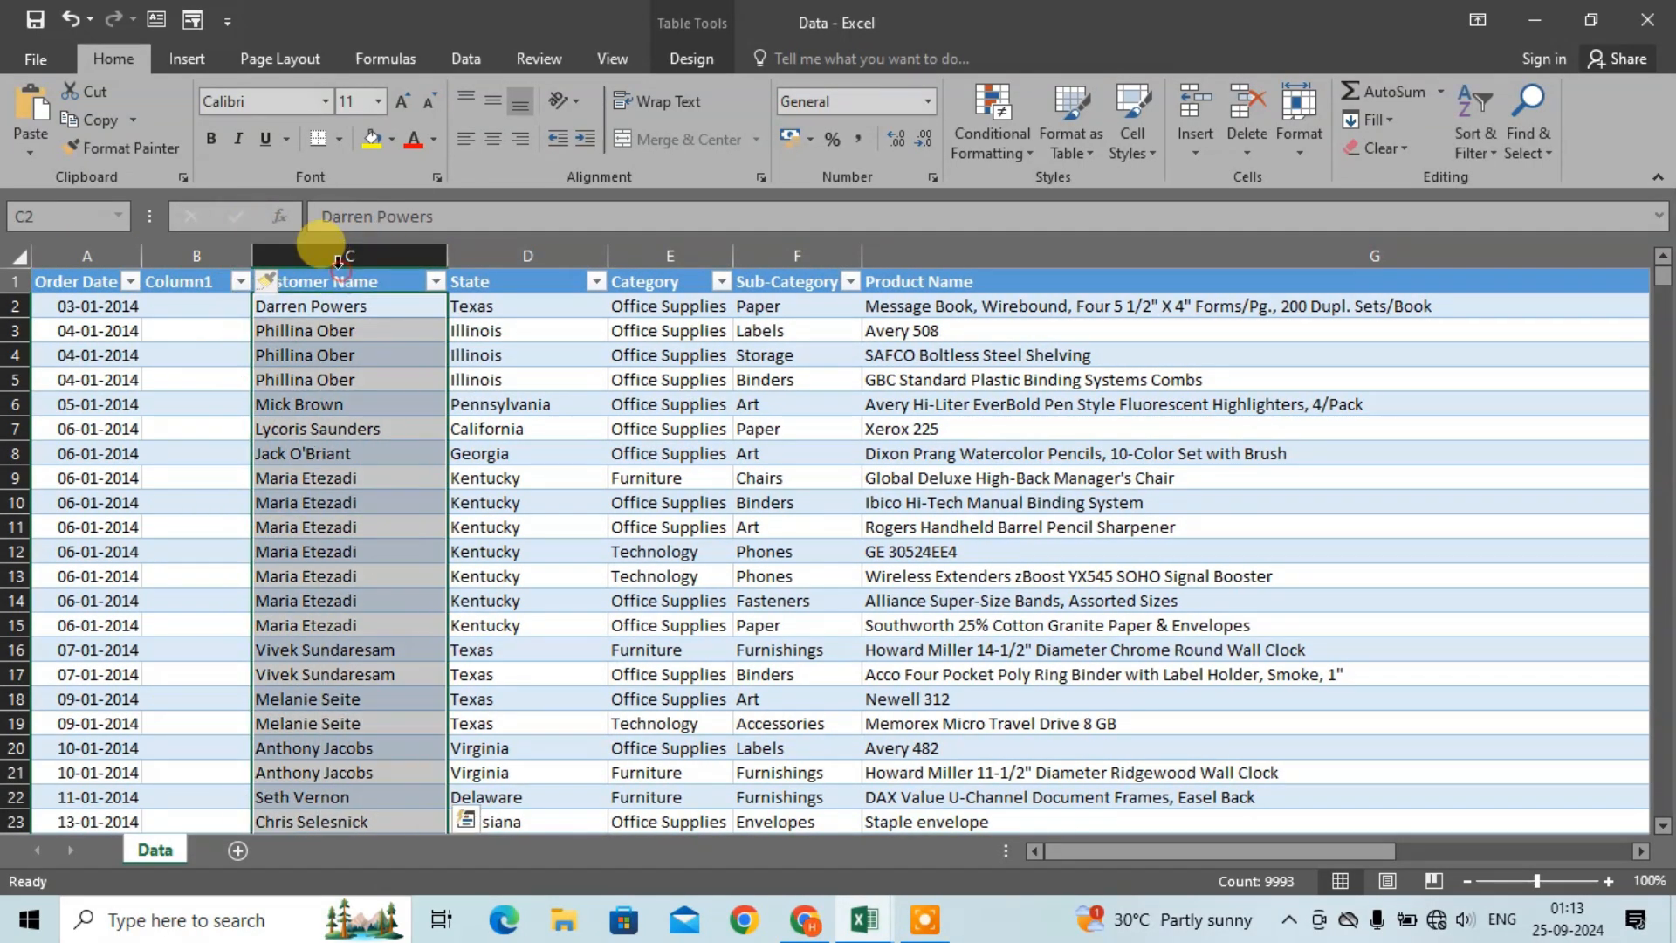
pyautogui.rightClick(339, 261)
pyautogui.click(406, 442)
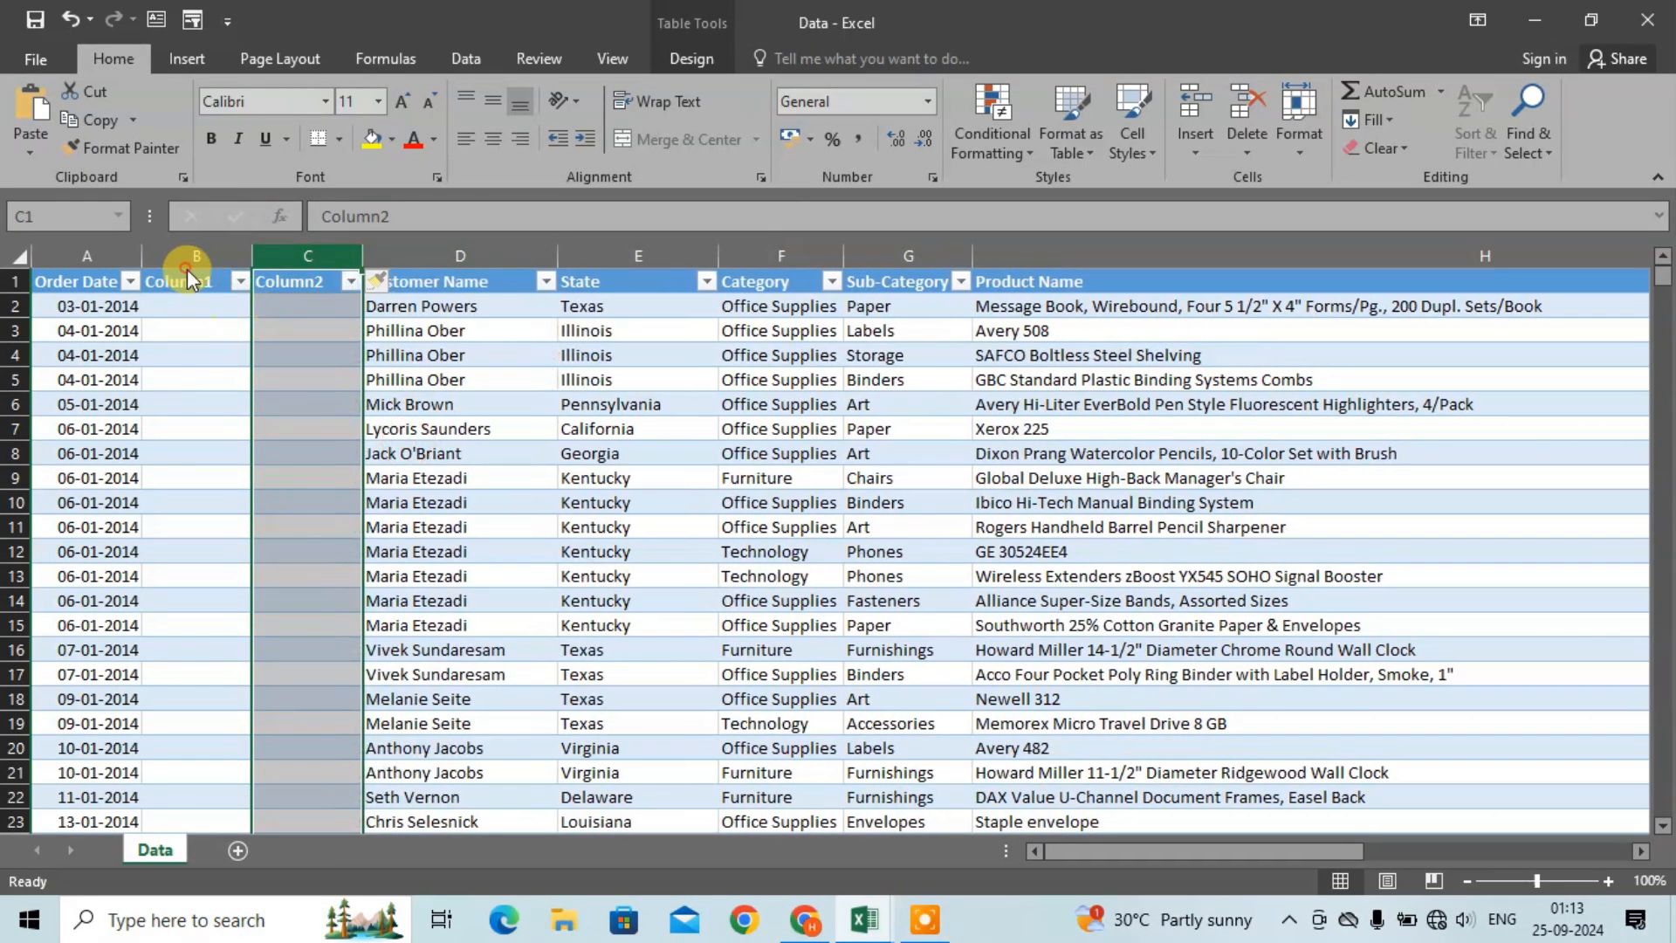
# Step: Rename the headers of the two new blank columns as Year and Month
pyautogui.click(186, 269)
pyautogui.click(196, 270)
pyautogui.click(197, 280)
pyautogui.click(435, 224)
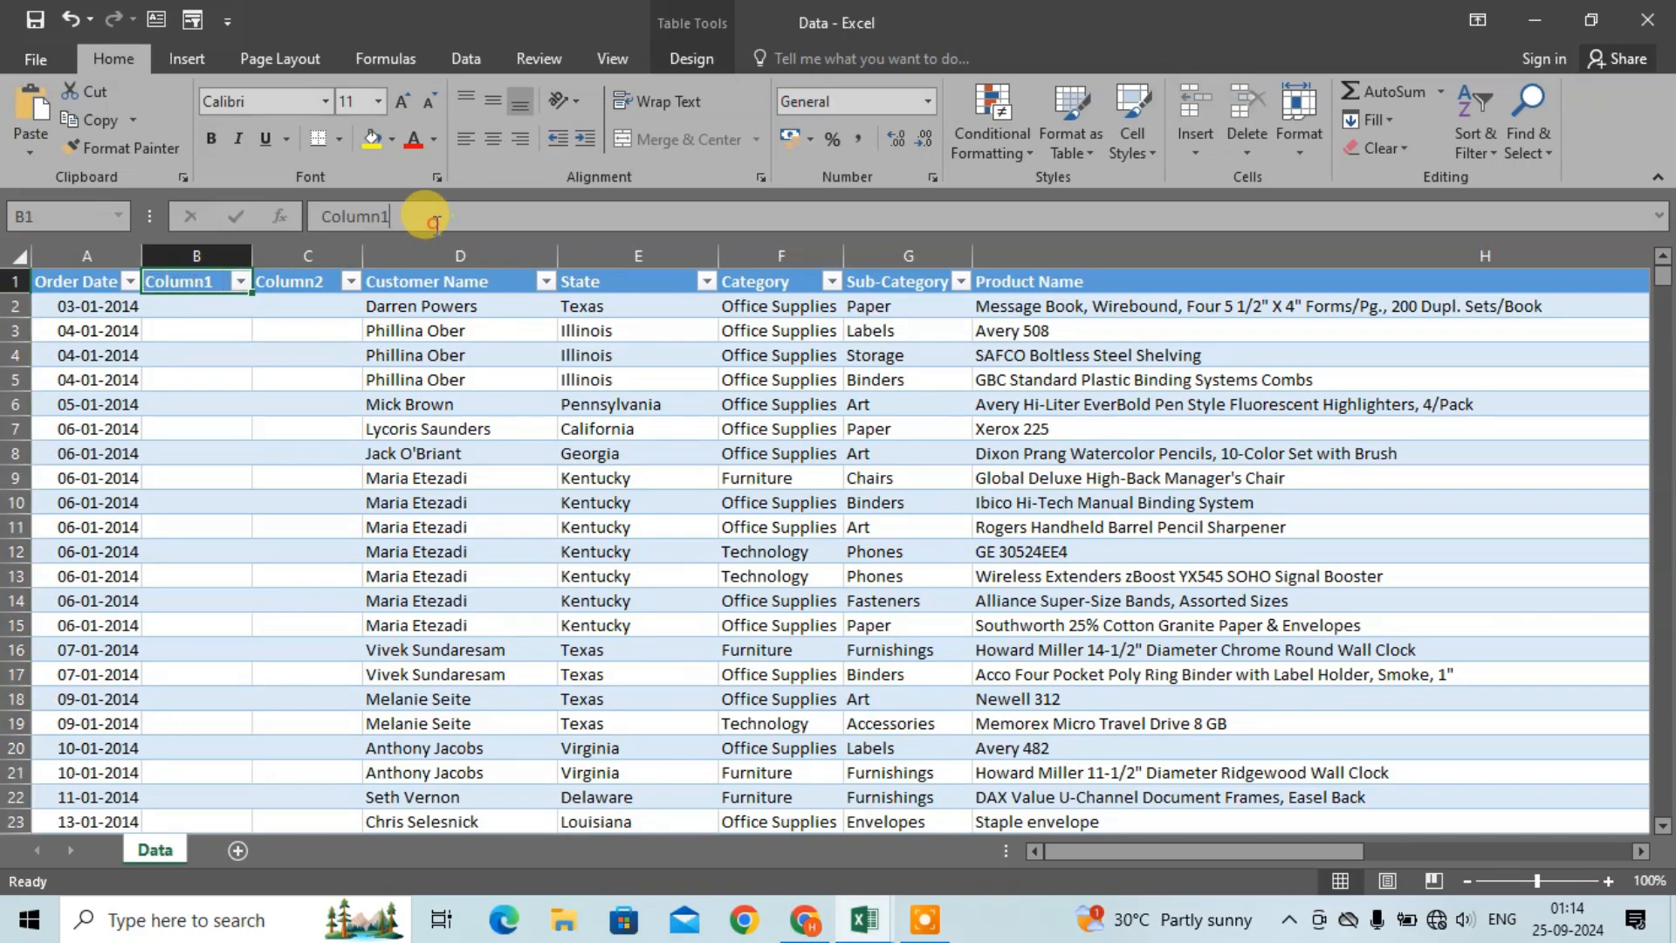
pyautogui.doubleClick(435, 224)
pyautogui.press('BackSpace')
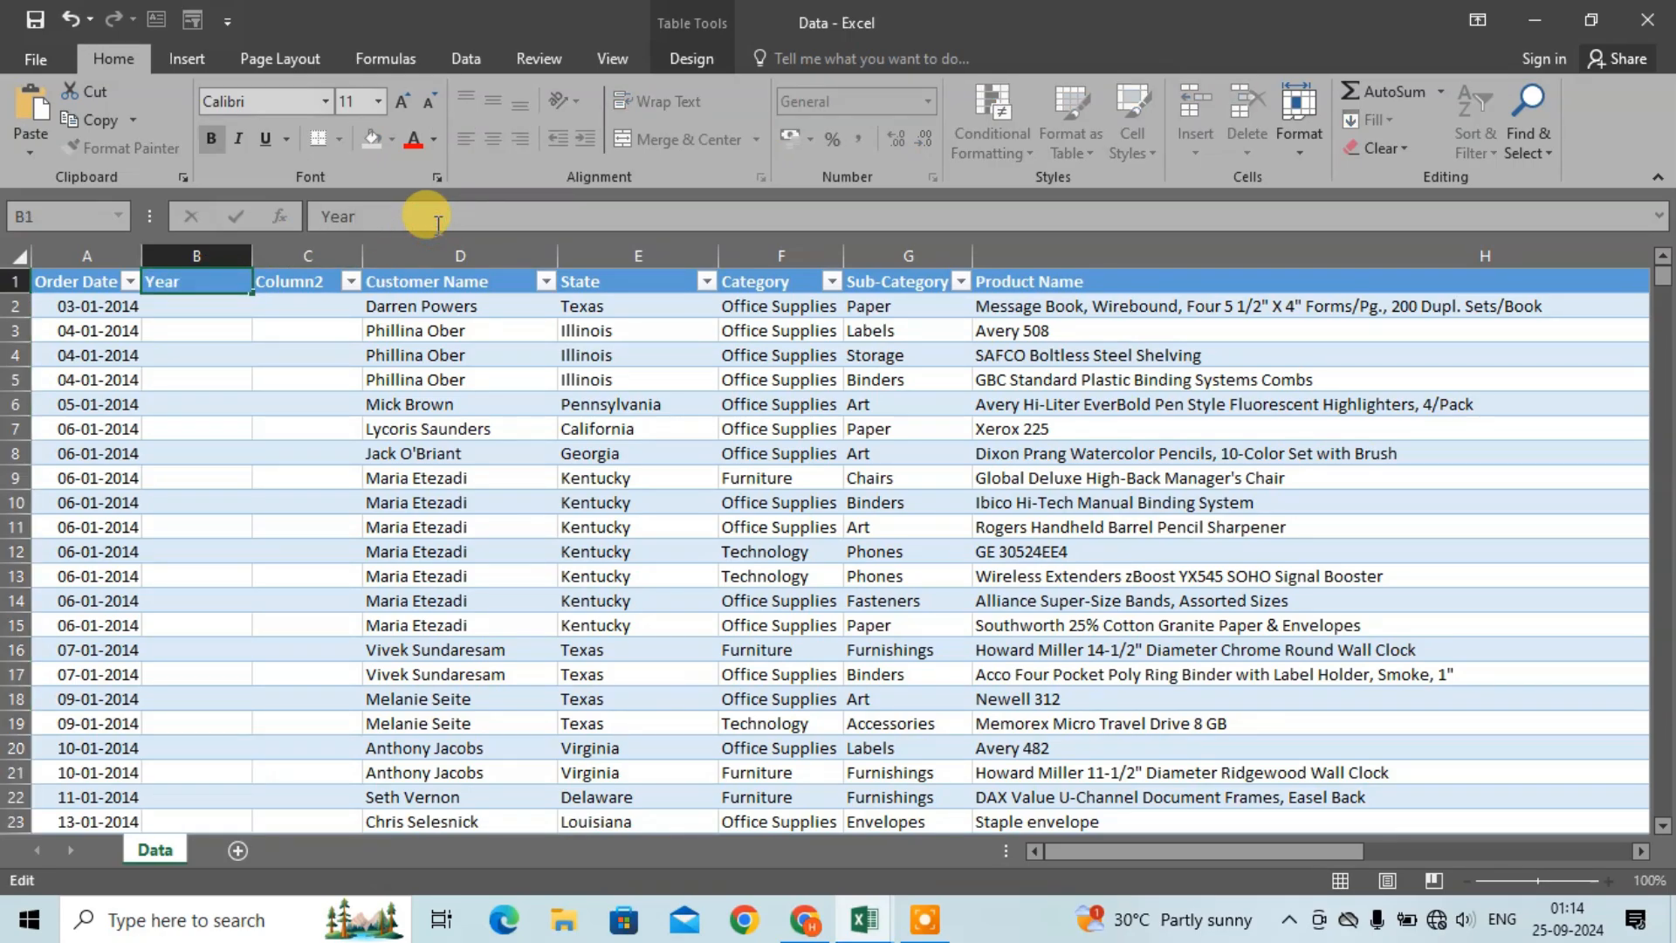
pyautogui.write('Year')
pyautogui.press('Tab')
pyautogui.doubleClick(426, 226)
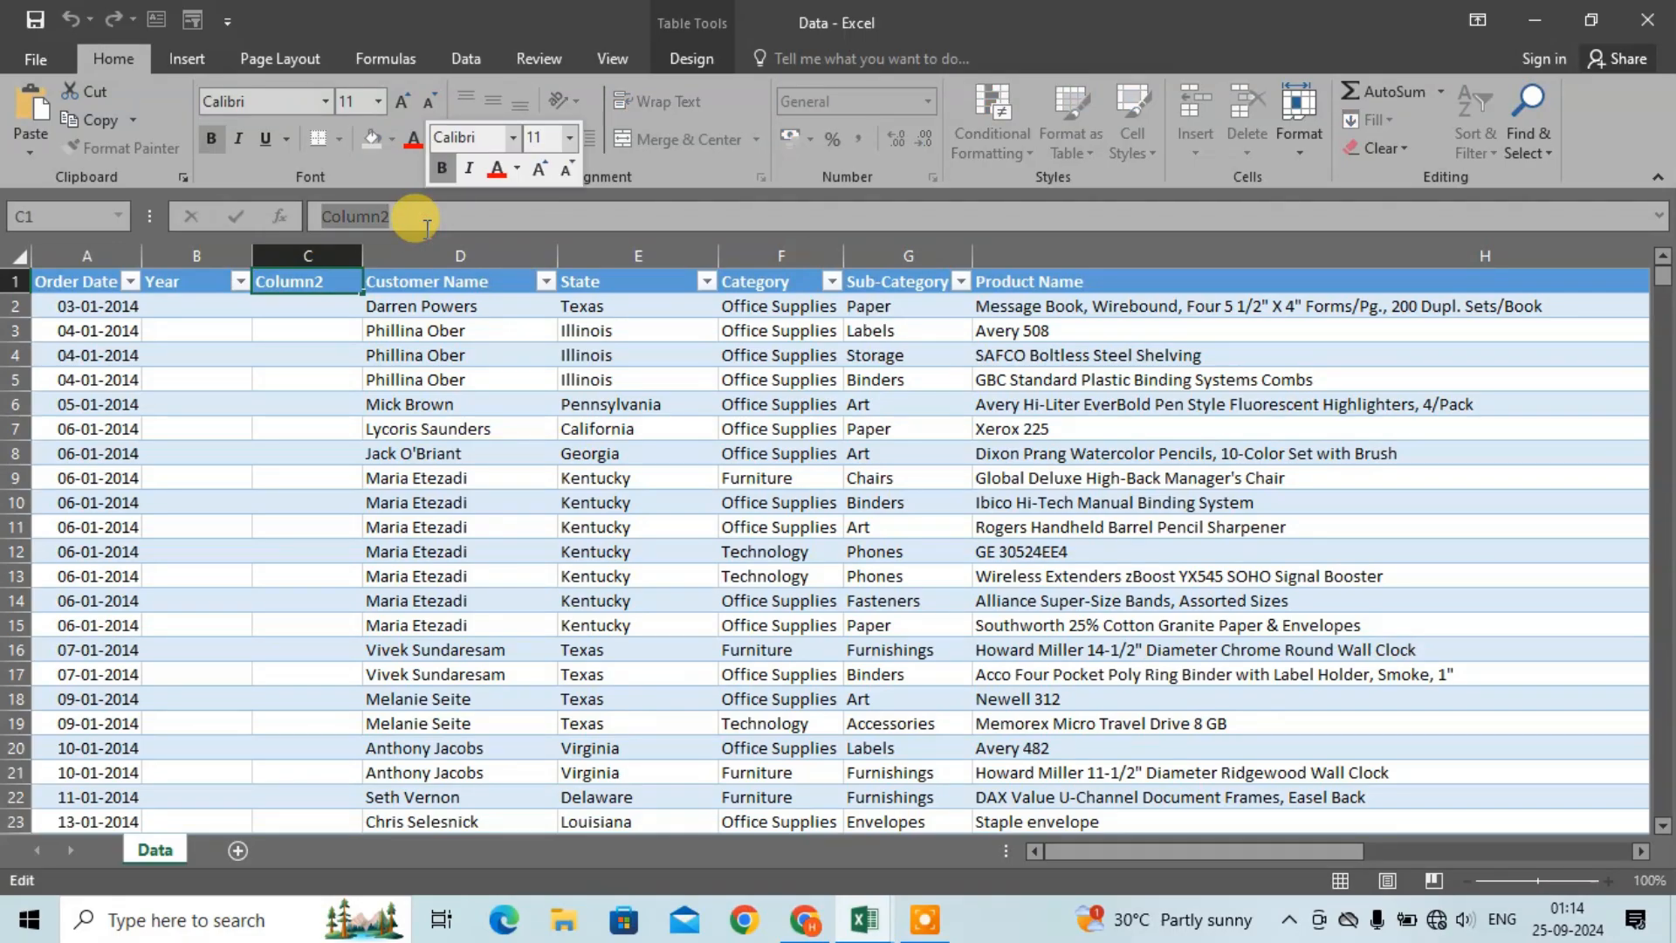
pyautogui.press('BackSpace')
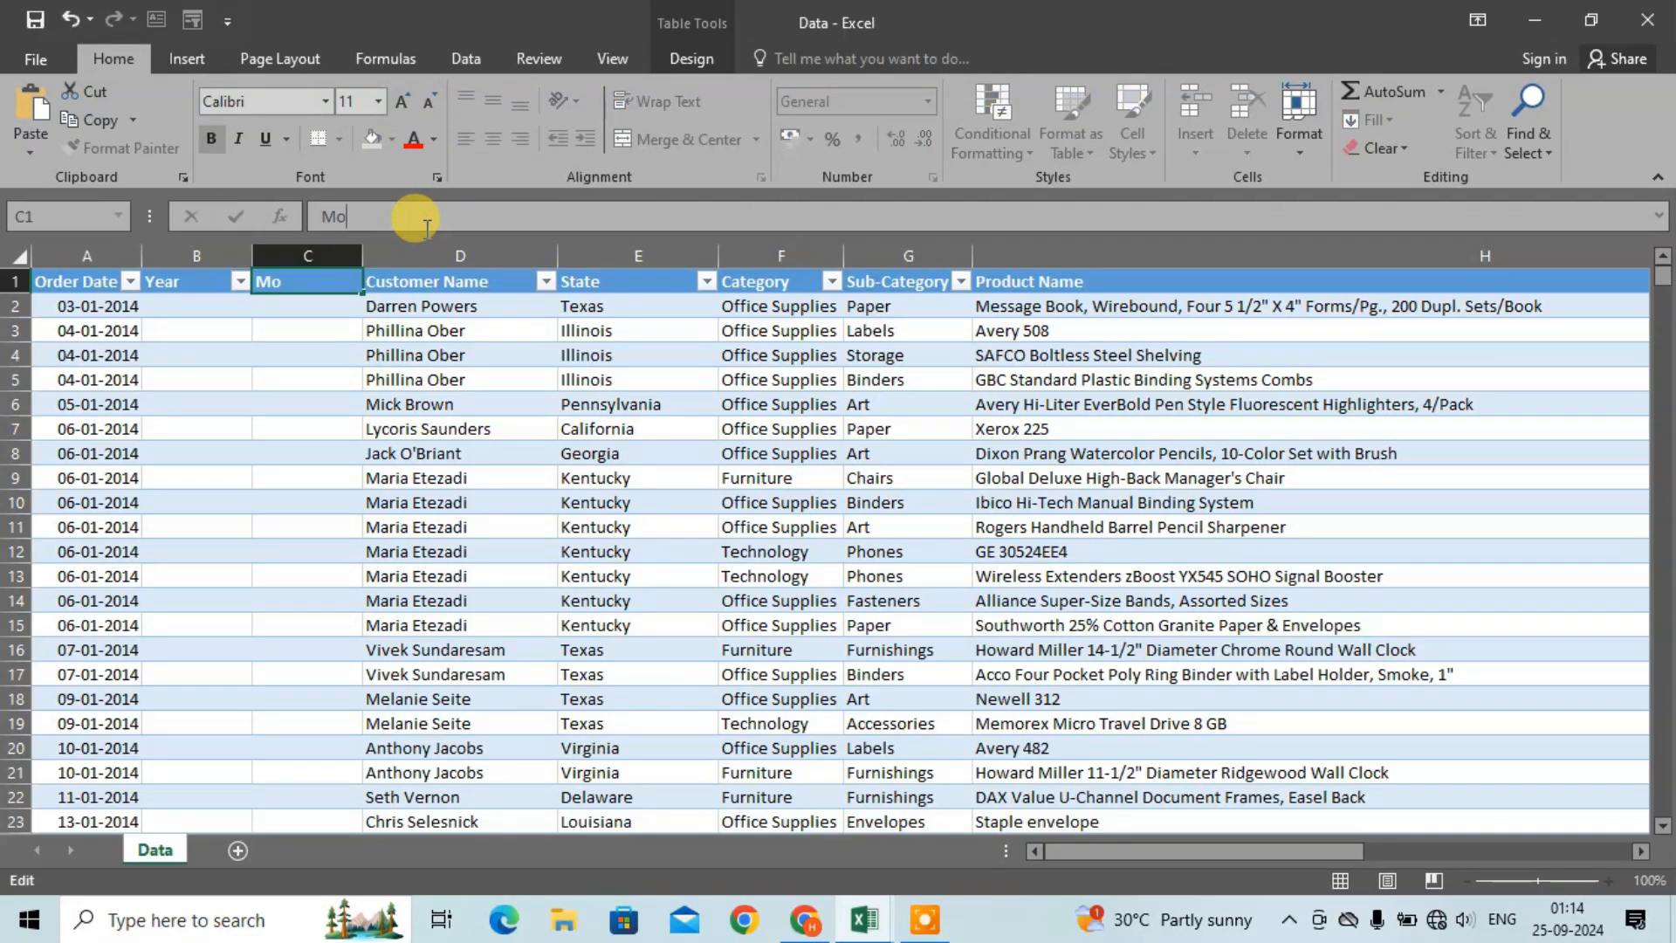
pyautogui.write('Month')
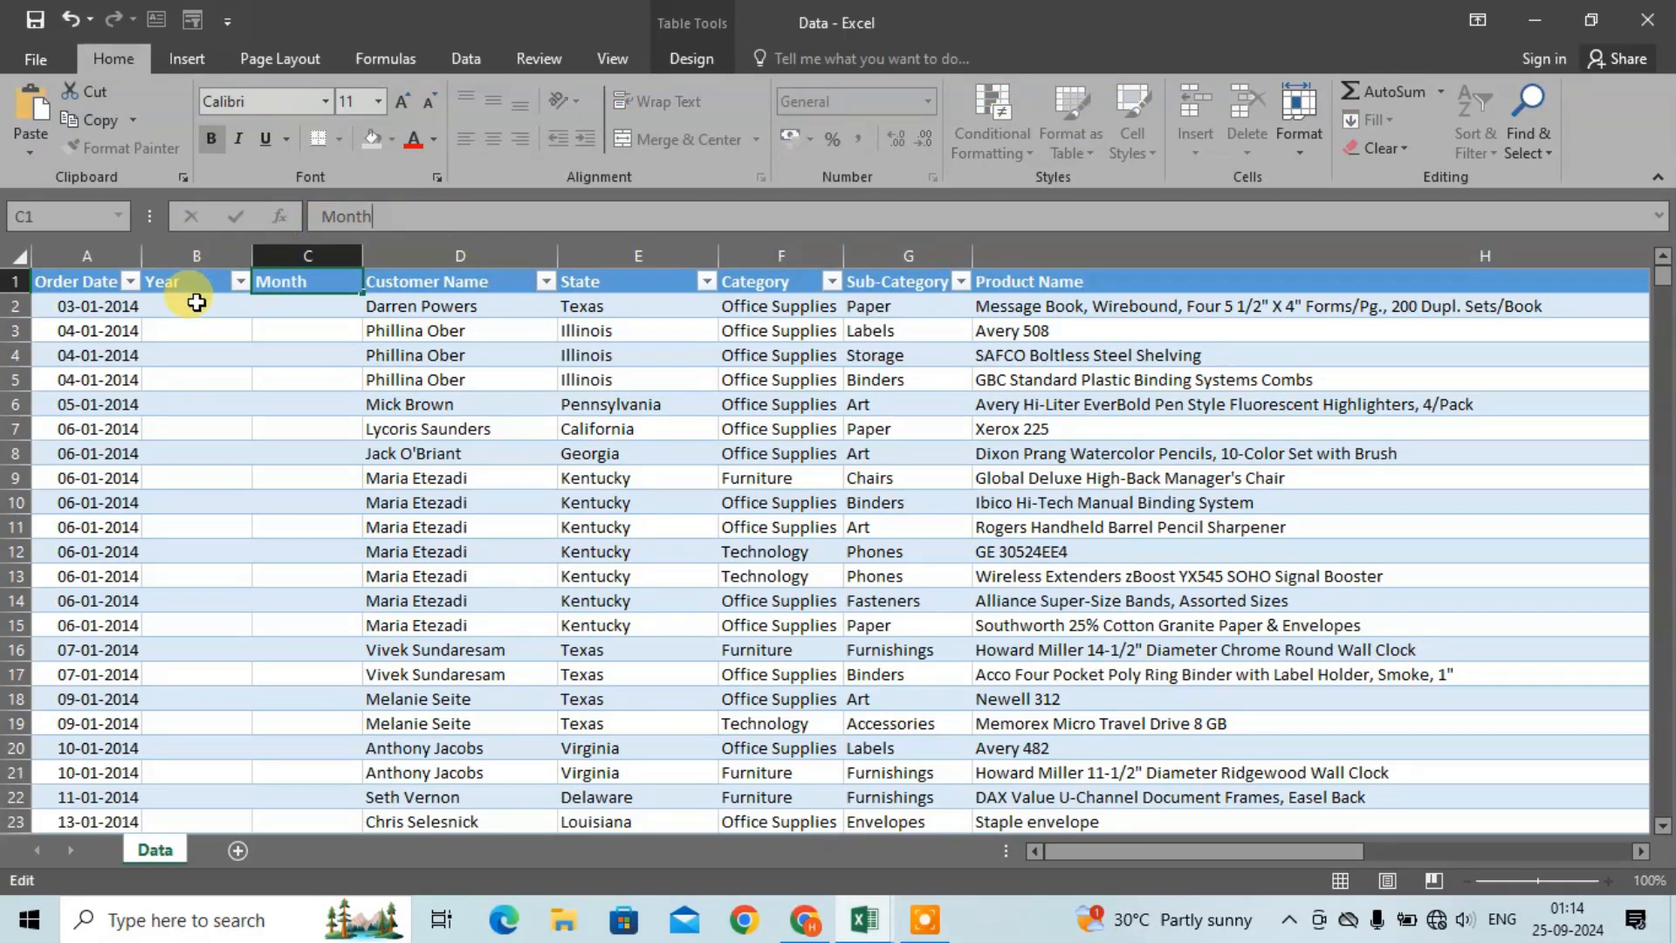
# Step: Fill the Year column with the formula =YEAR([@[Order Date]]), starting in B2
pyautogui.click(179, 307)
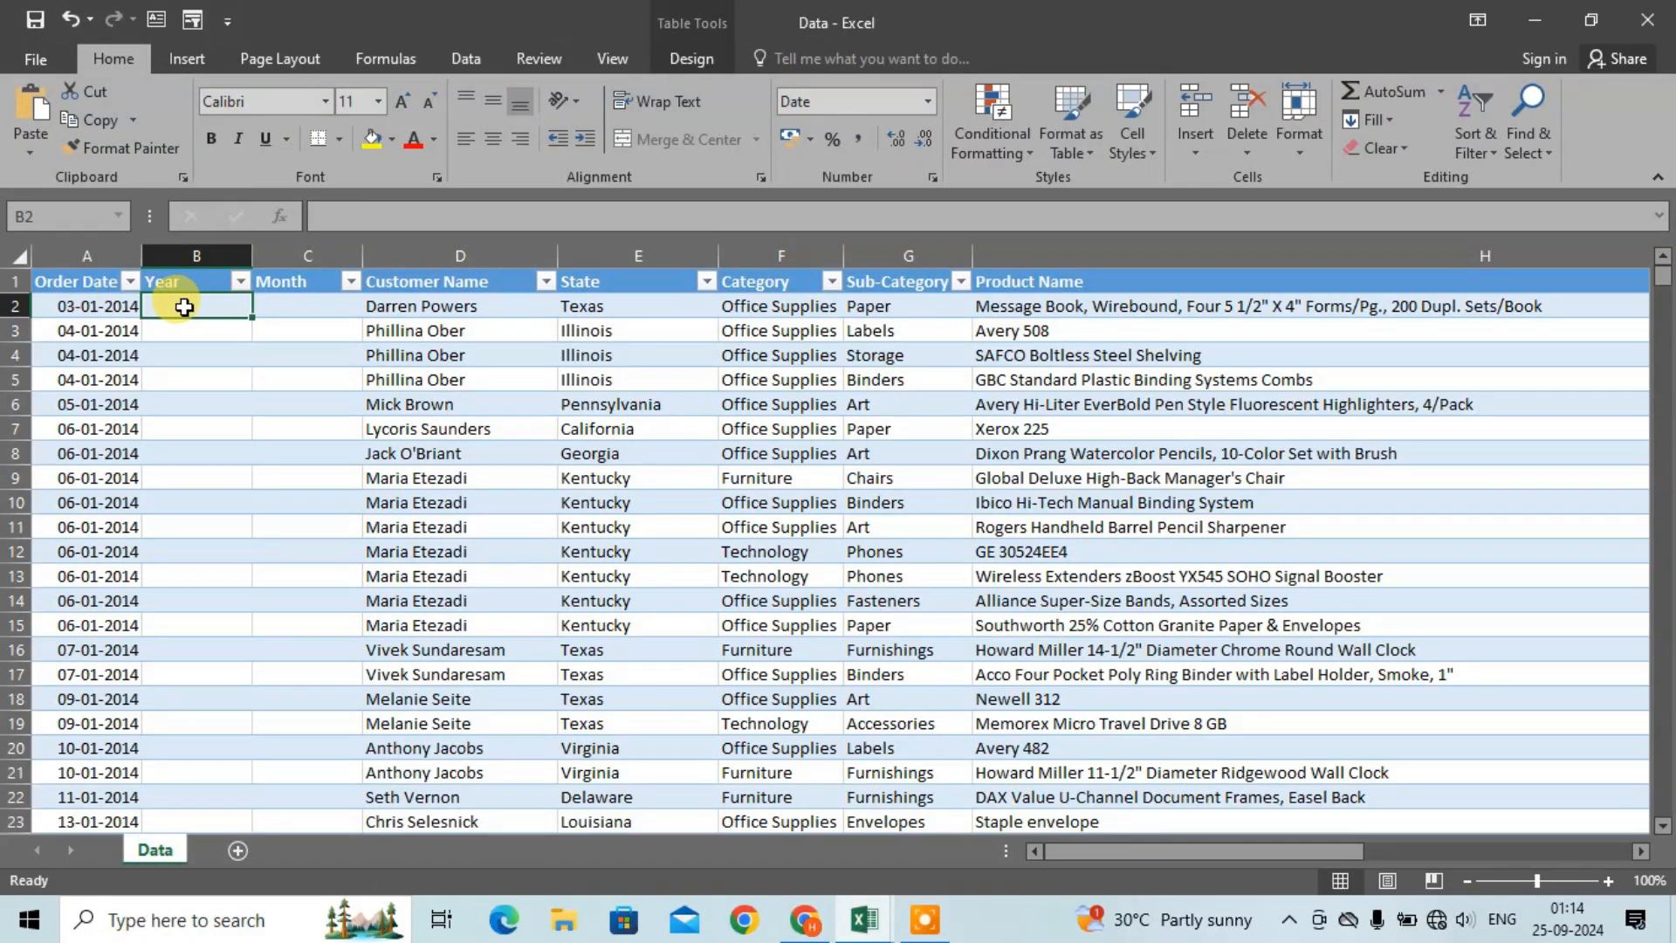
pyautogui.write('=y')
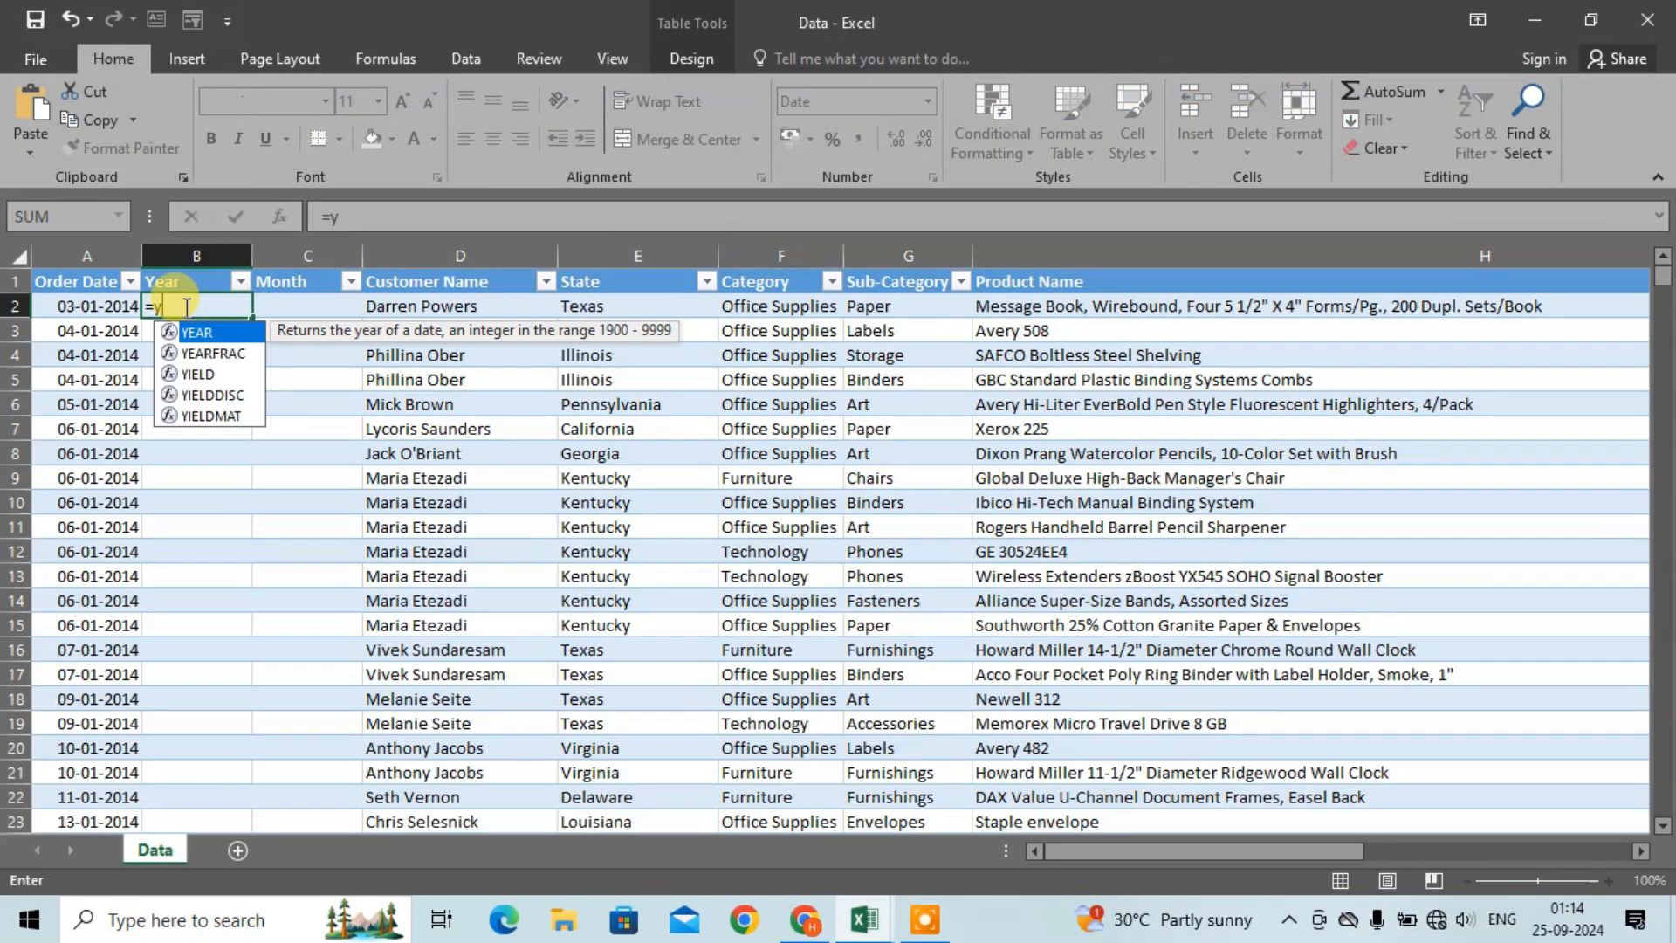
pyautogui.write('ear')
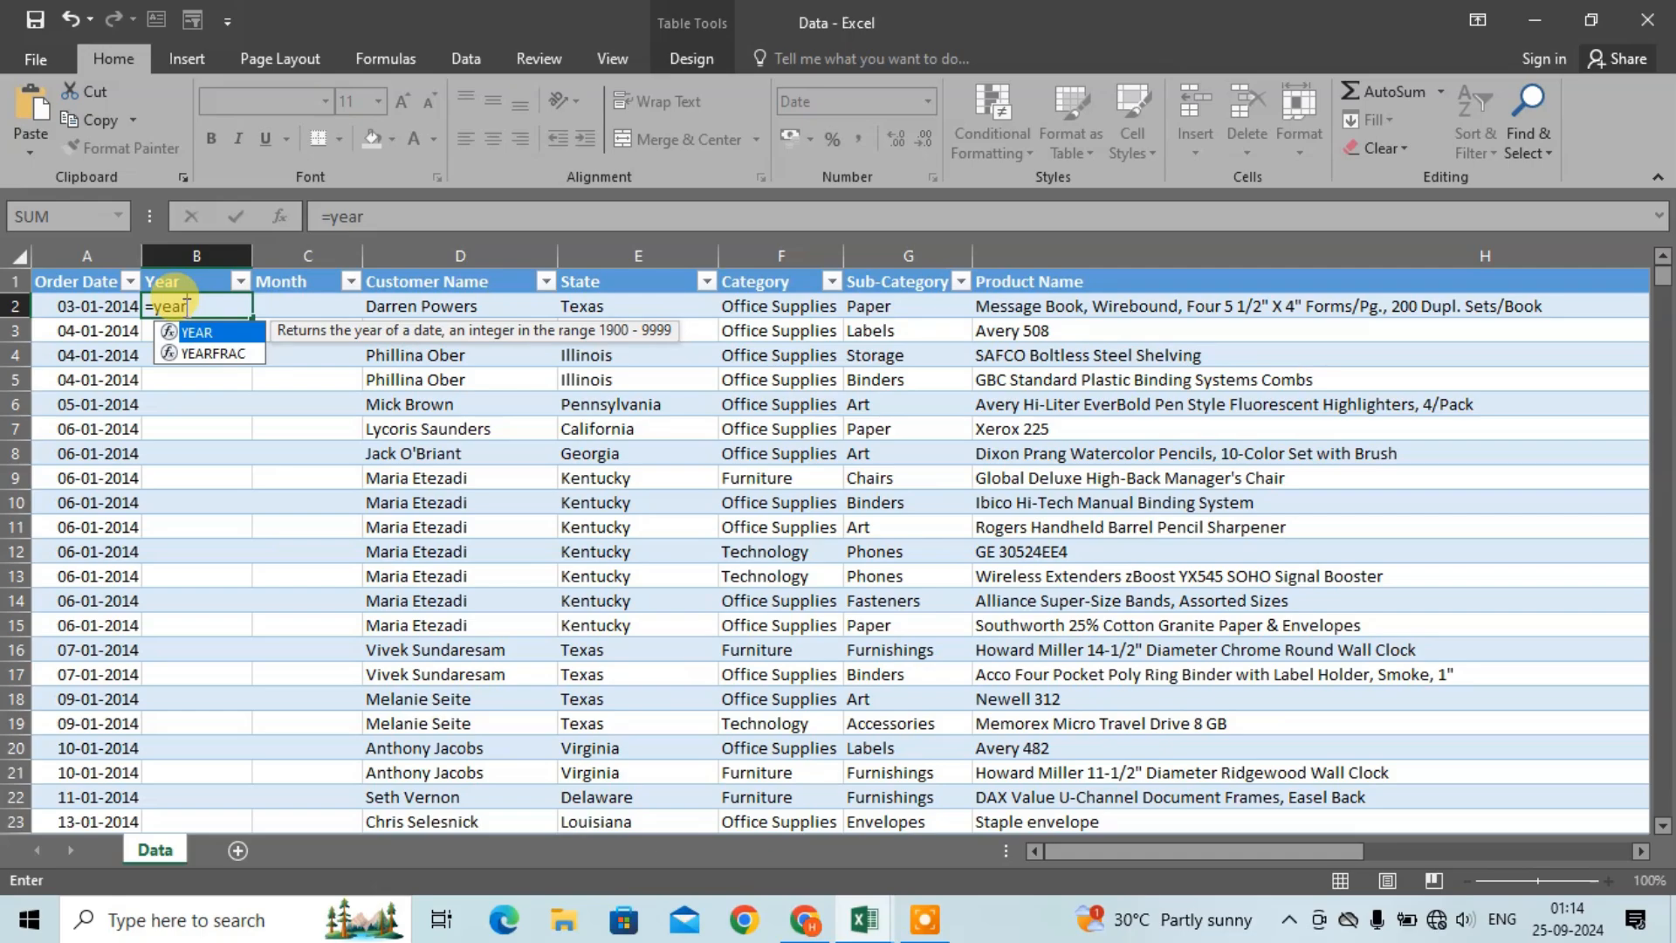
pyautogui.write('(')
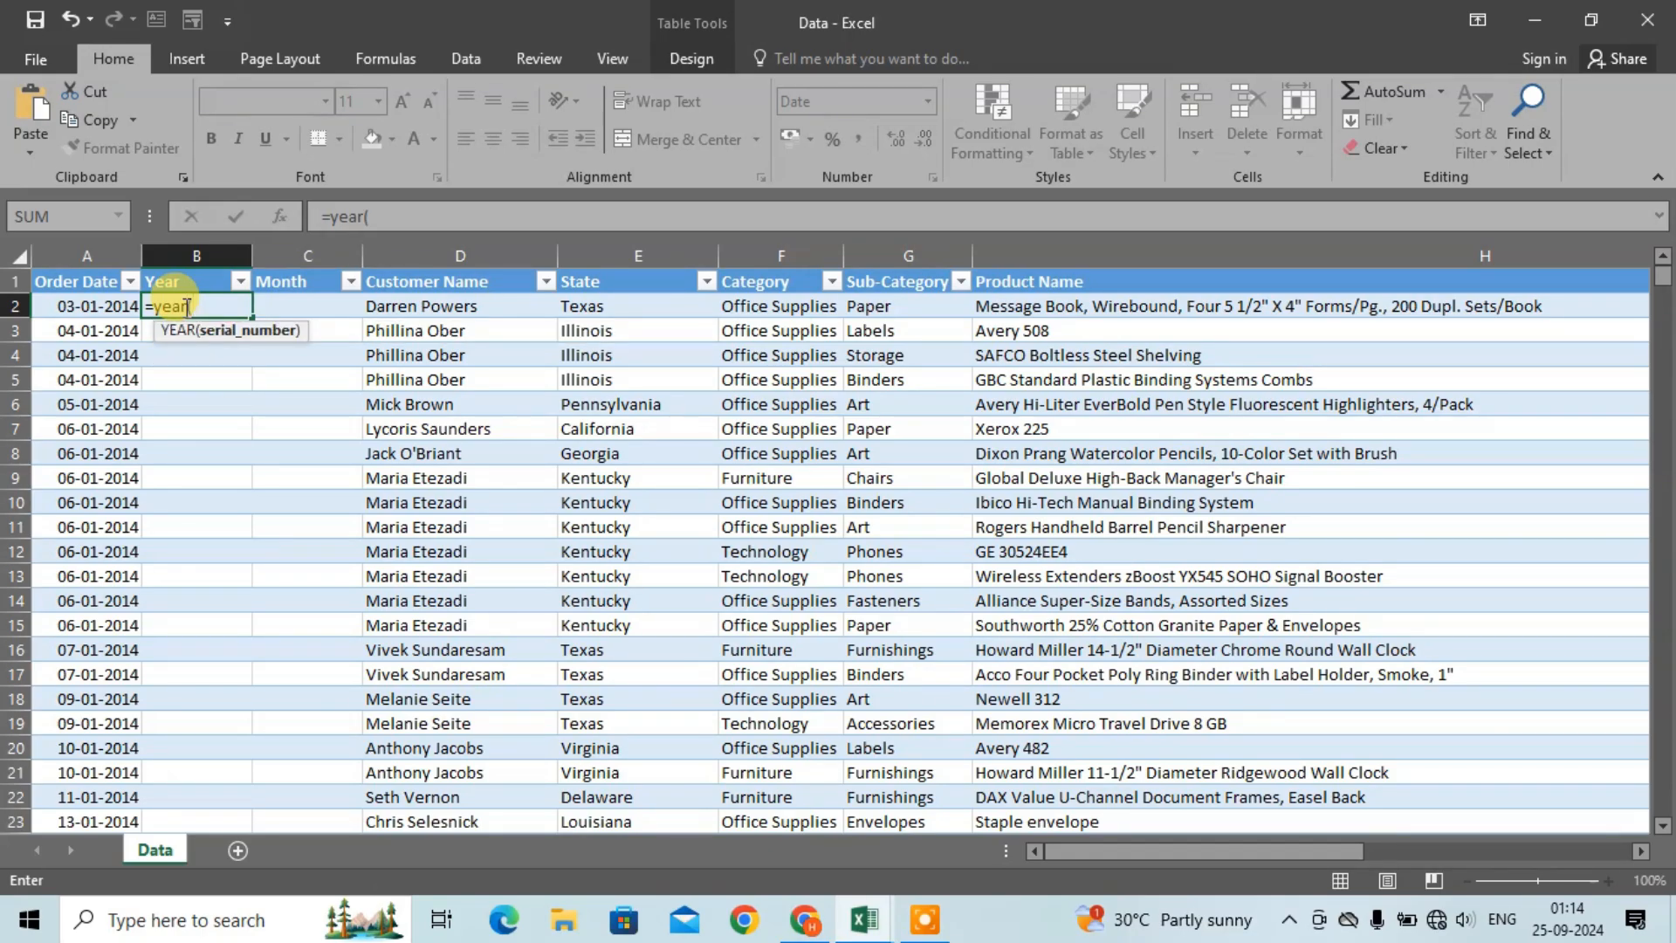
pyautogui.click(97, 306)
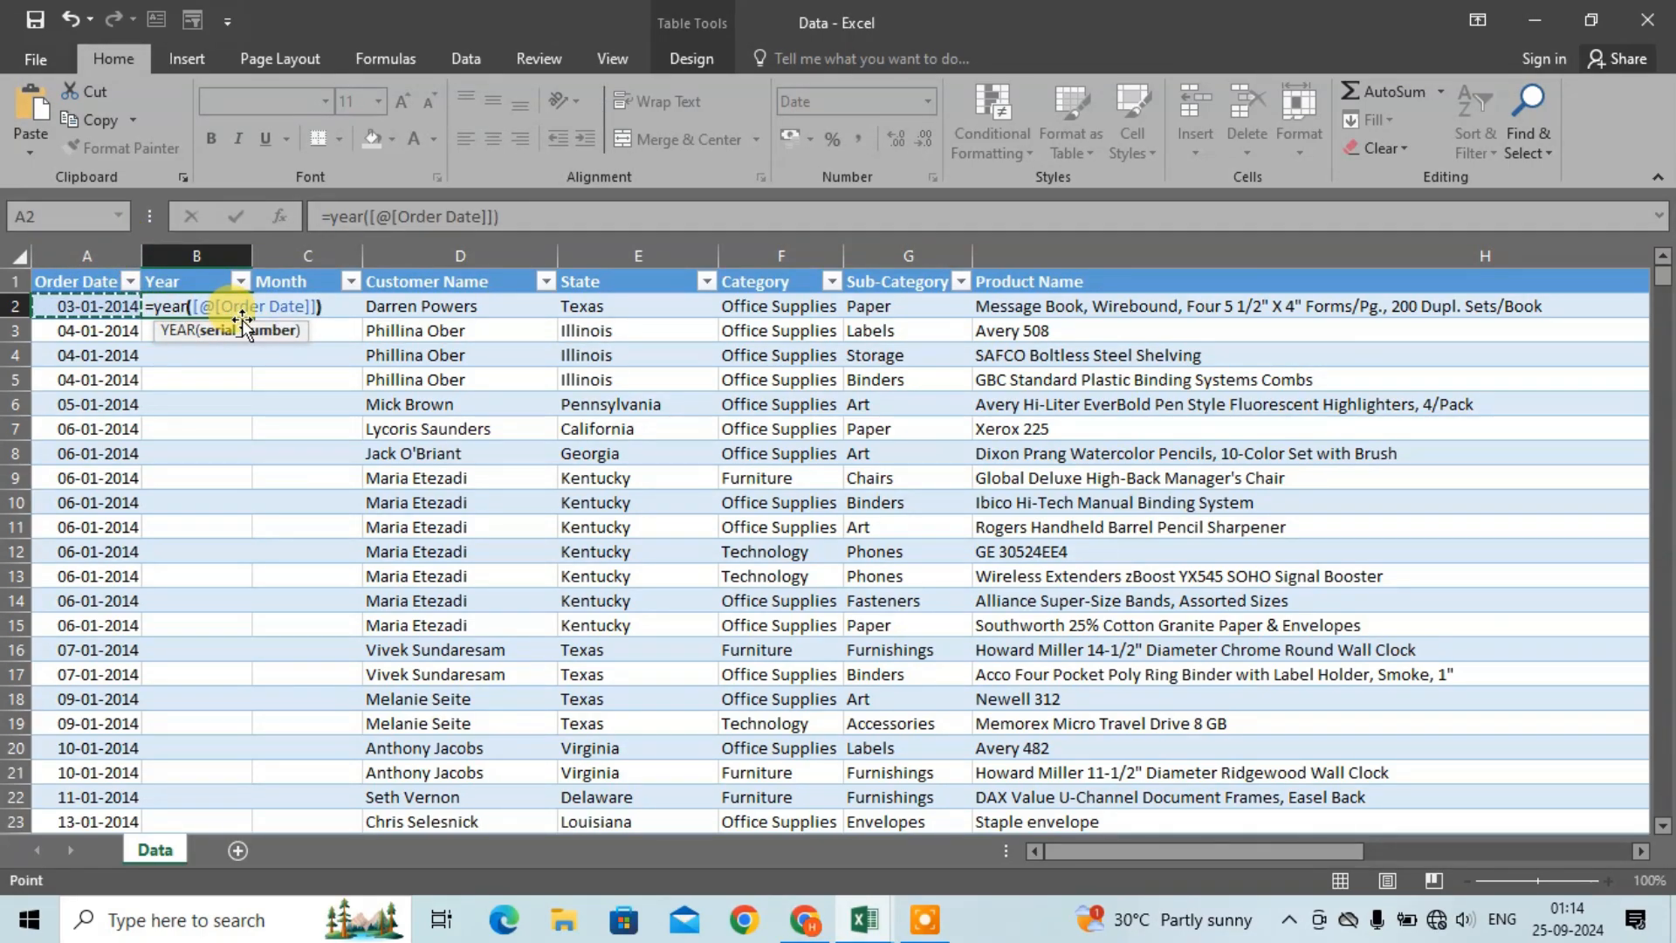
pyautogui.write(')')
pyautogui.press('Return')
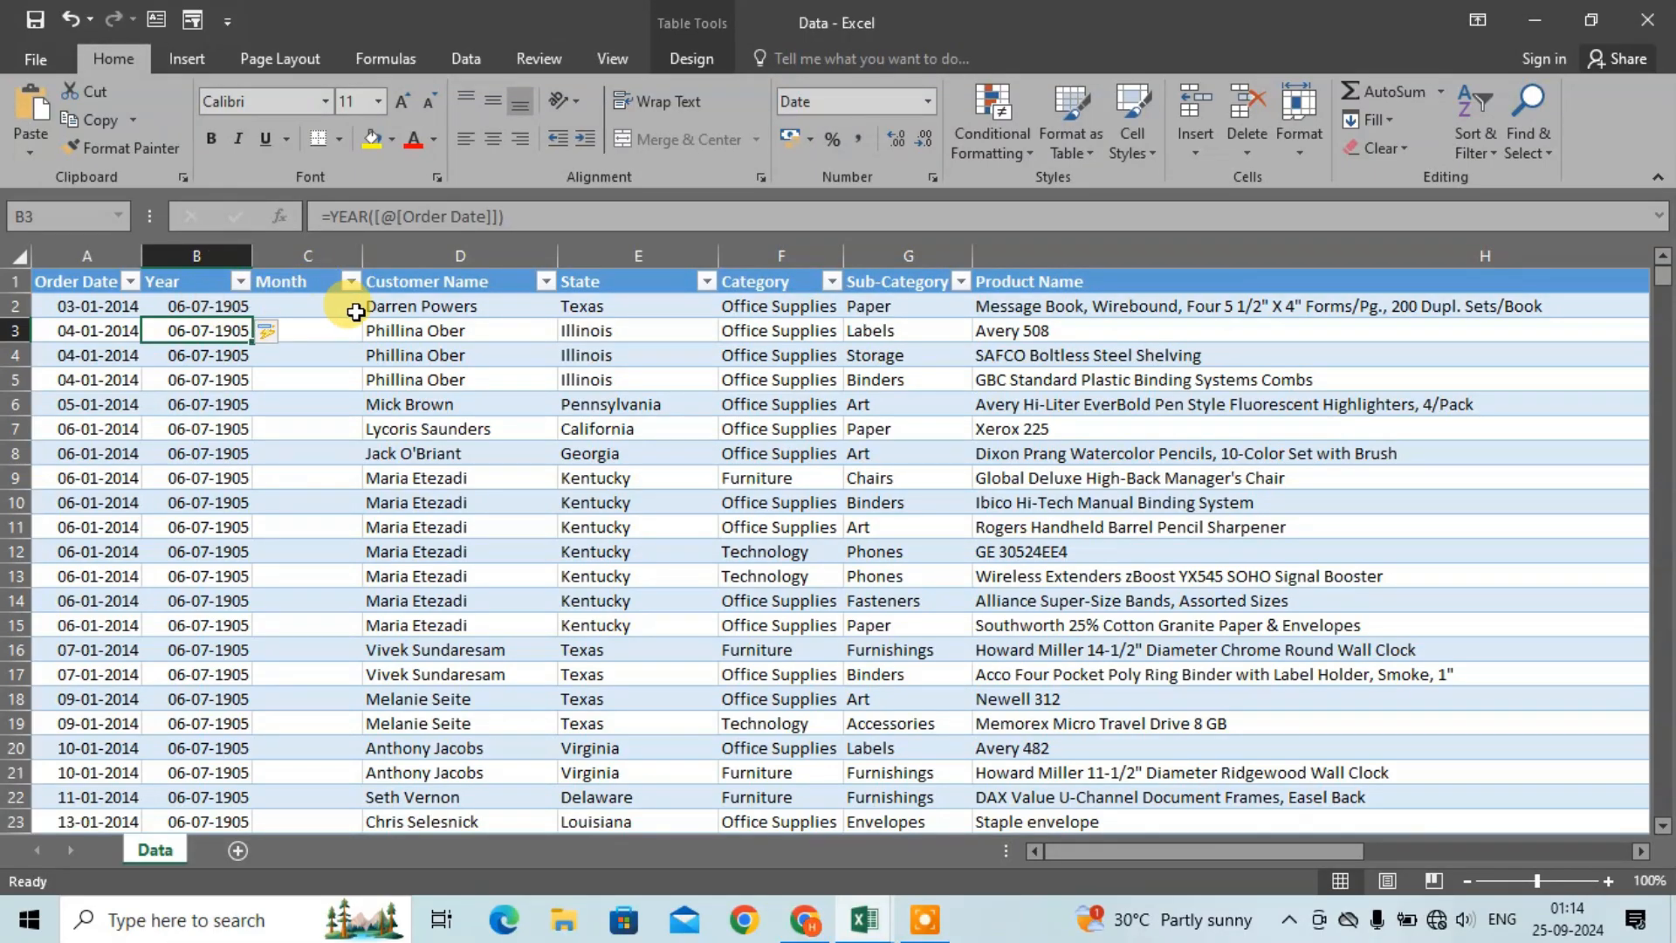
# Step: Fill the Month column with the formula =MONTH([@[Order Date]]), starting in C2
pyautogui.click(319, 306)
pyautogui.write('=')
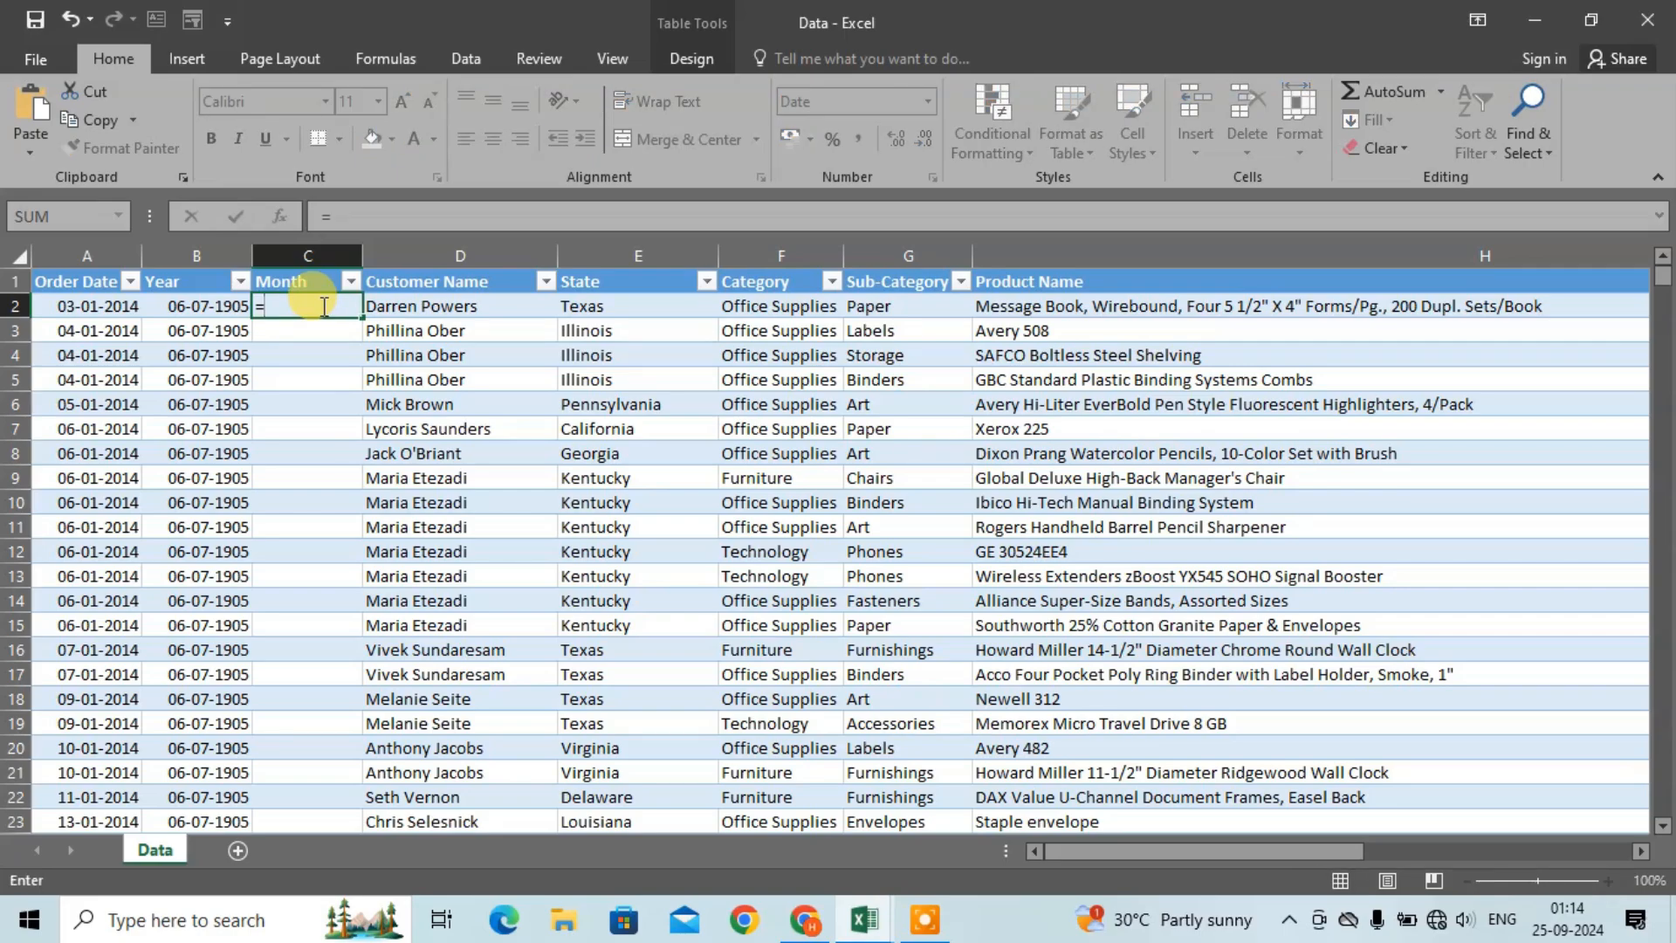
pyautogui.write('month')
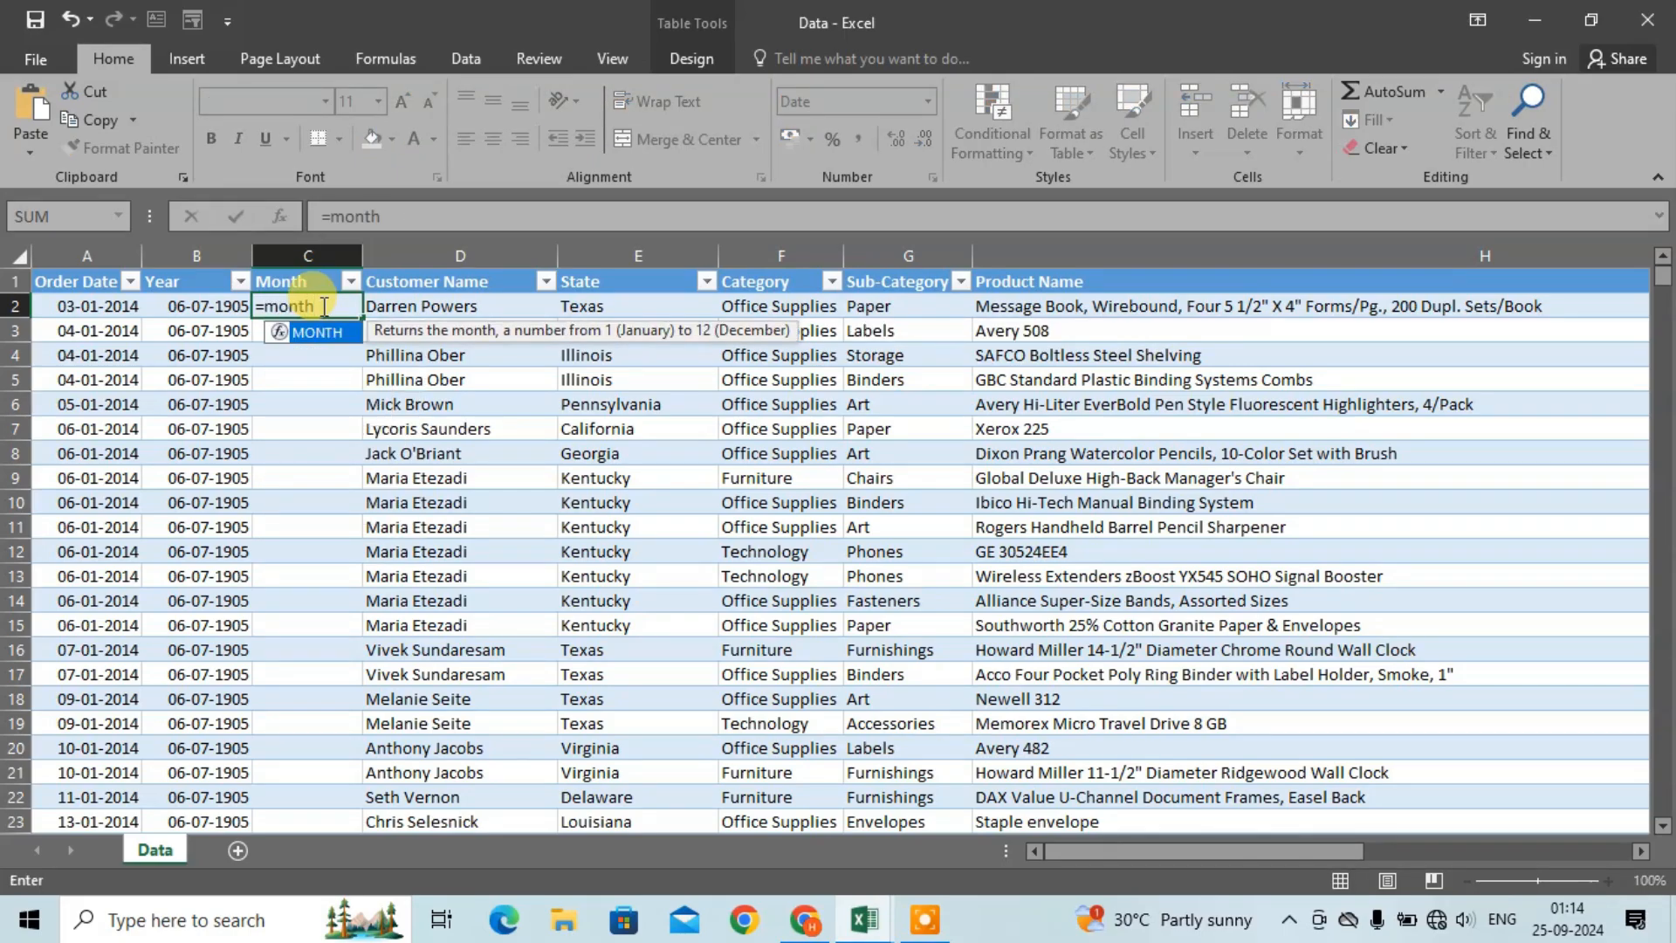
pyautogui.write('(')
pyautogui.click(88, 306)
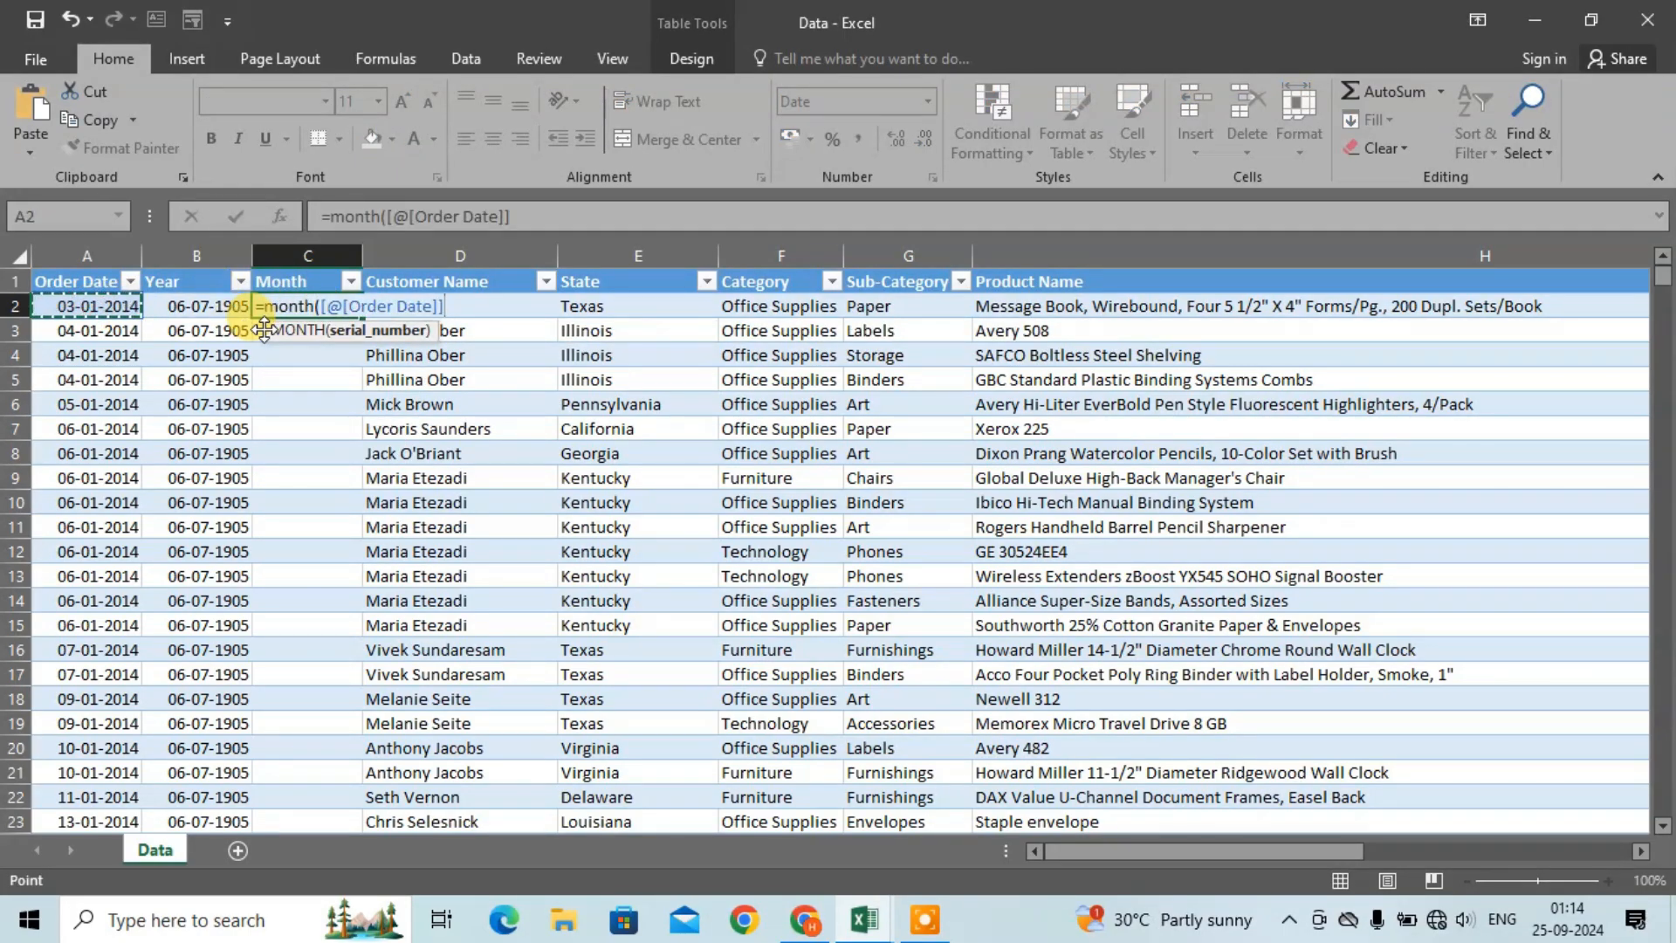
pyautogui.write(')')
pyautogui.press('Return')
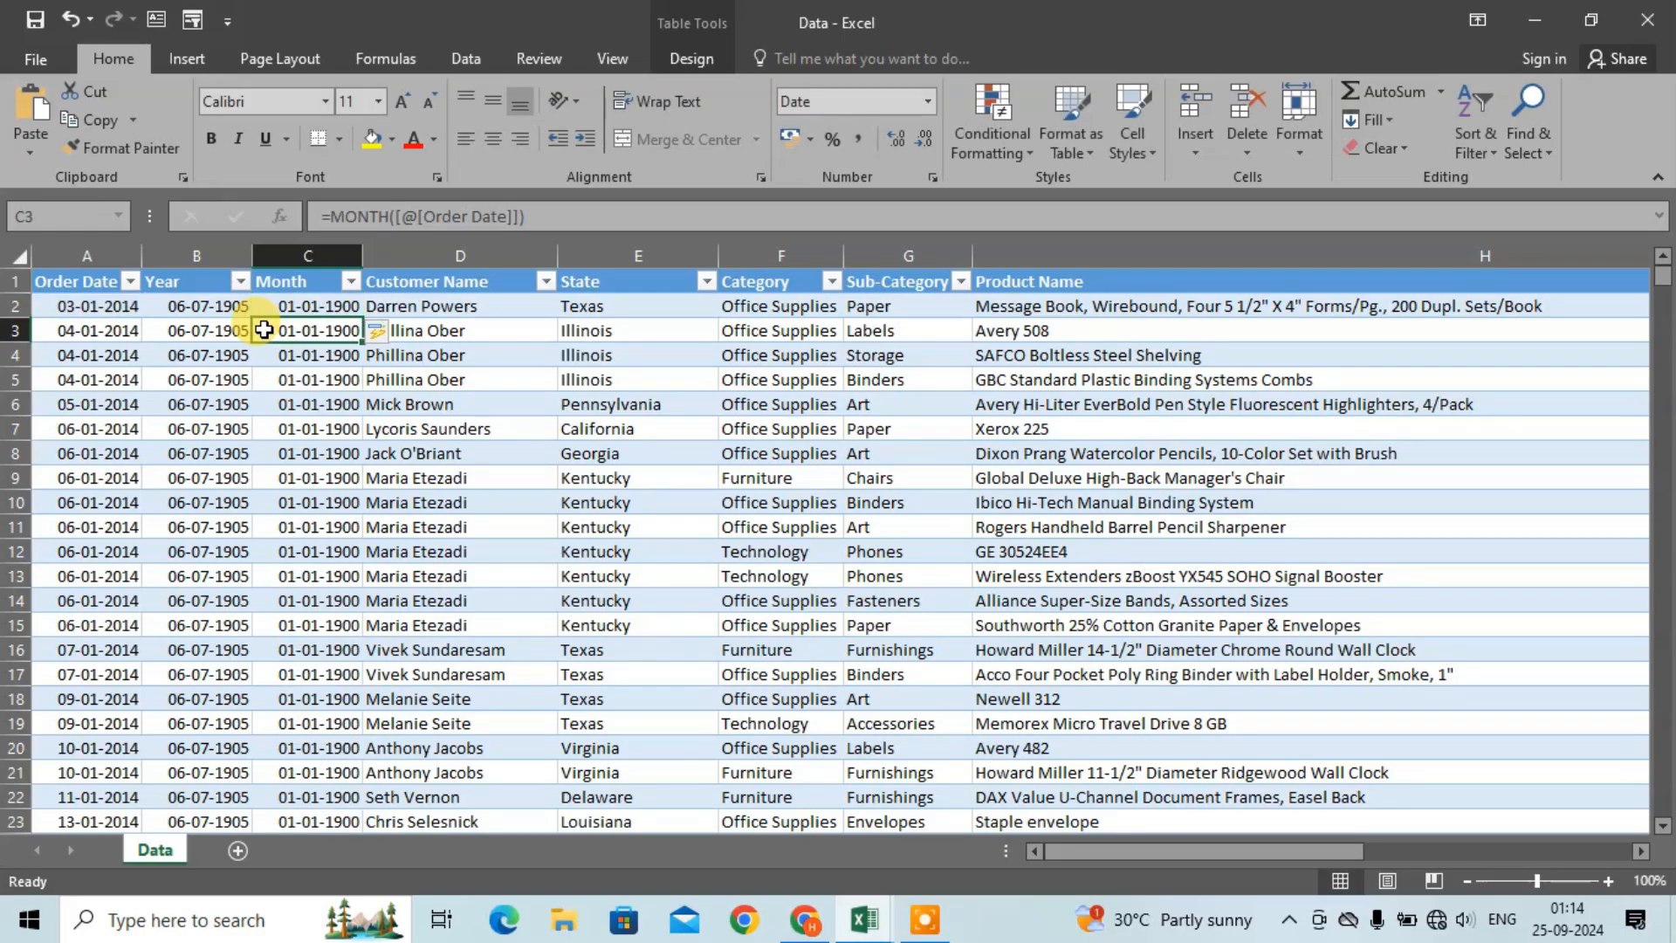
# Step: Try to apply the Number format to the Year column with only its header cell selected
pyautogui.click(182, 281)
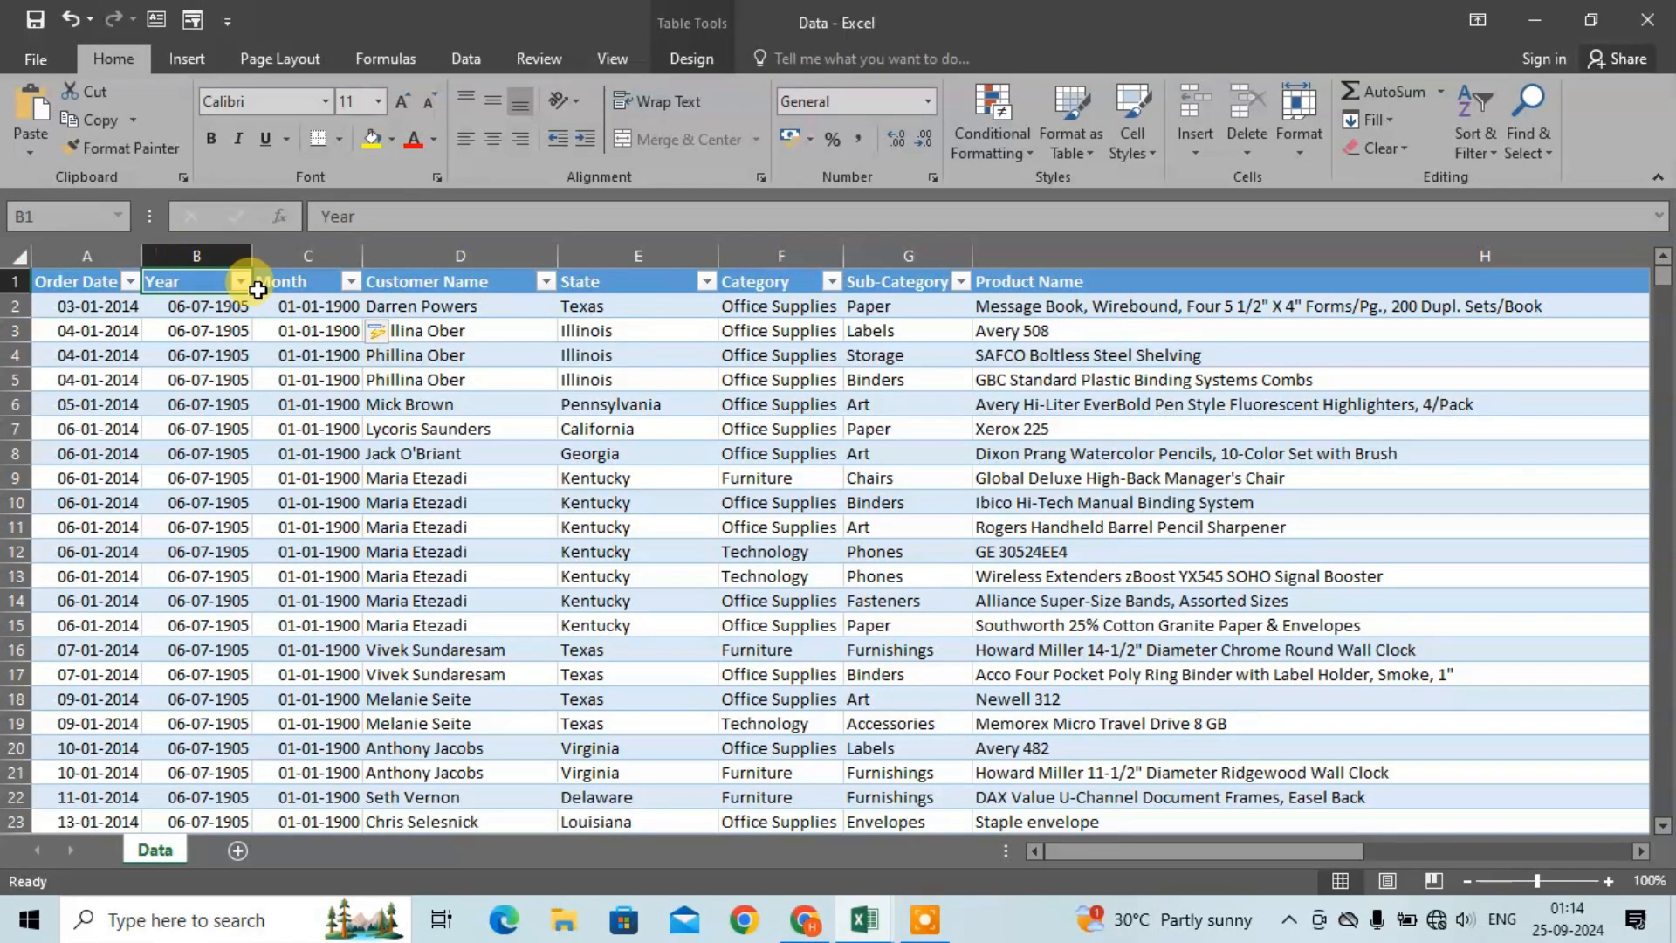
pyautogui.click(927, 103)
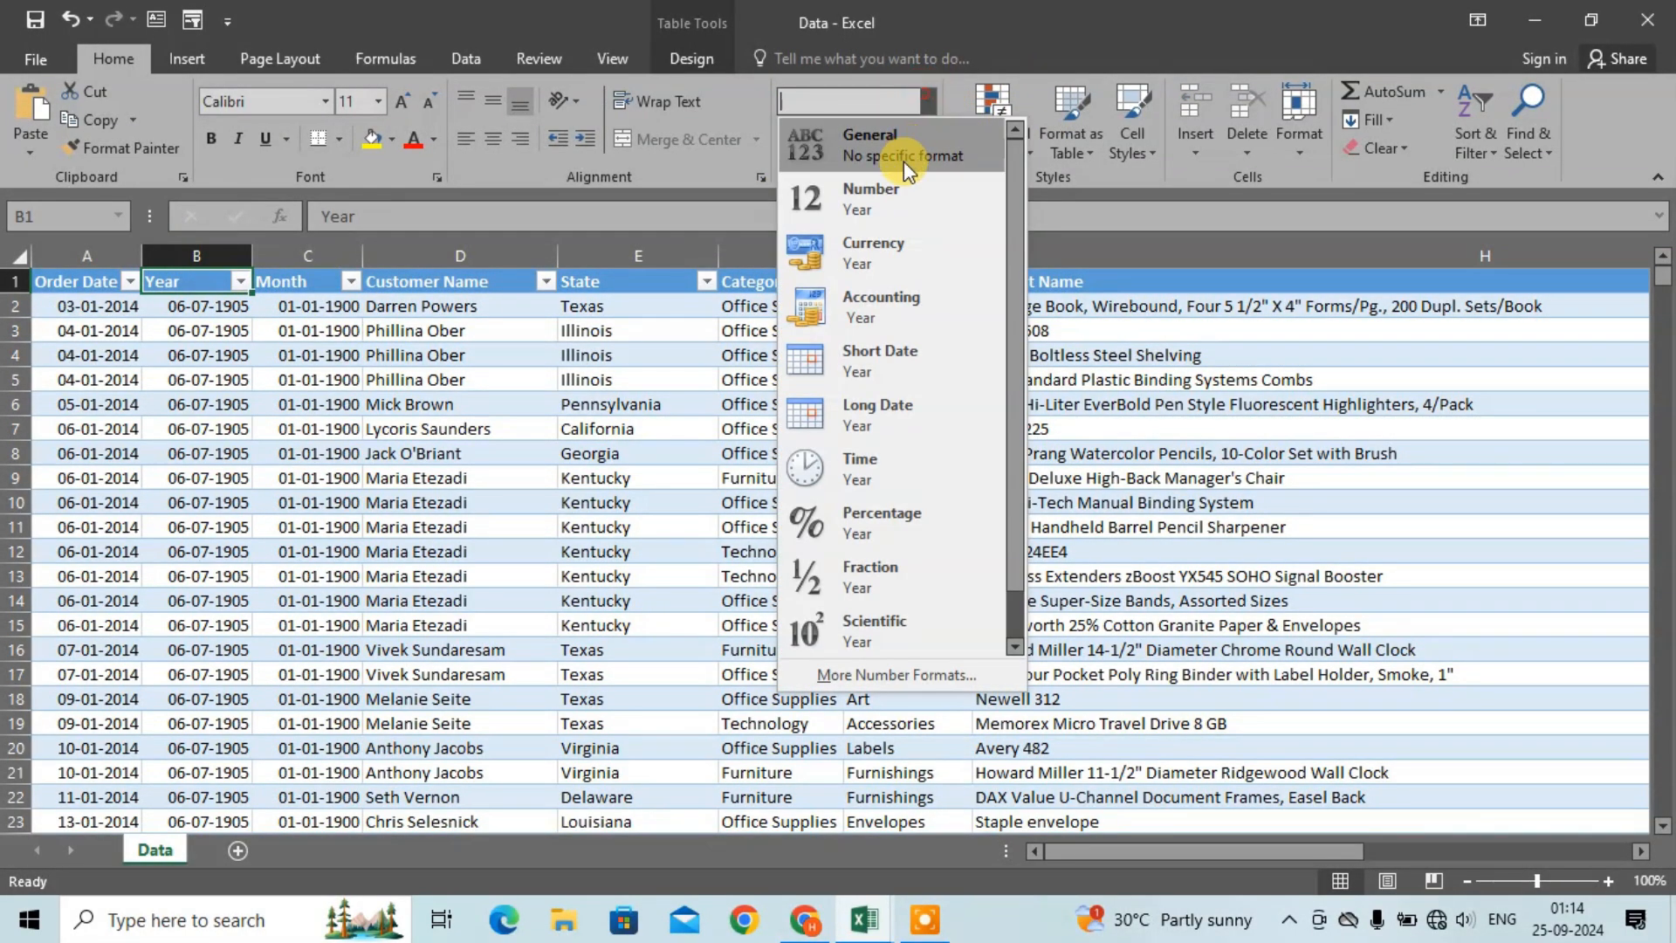
pyautogui.click(898, 187)
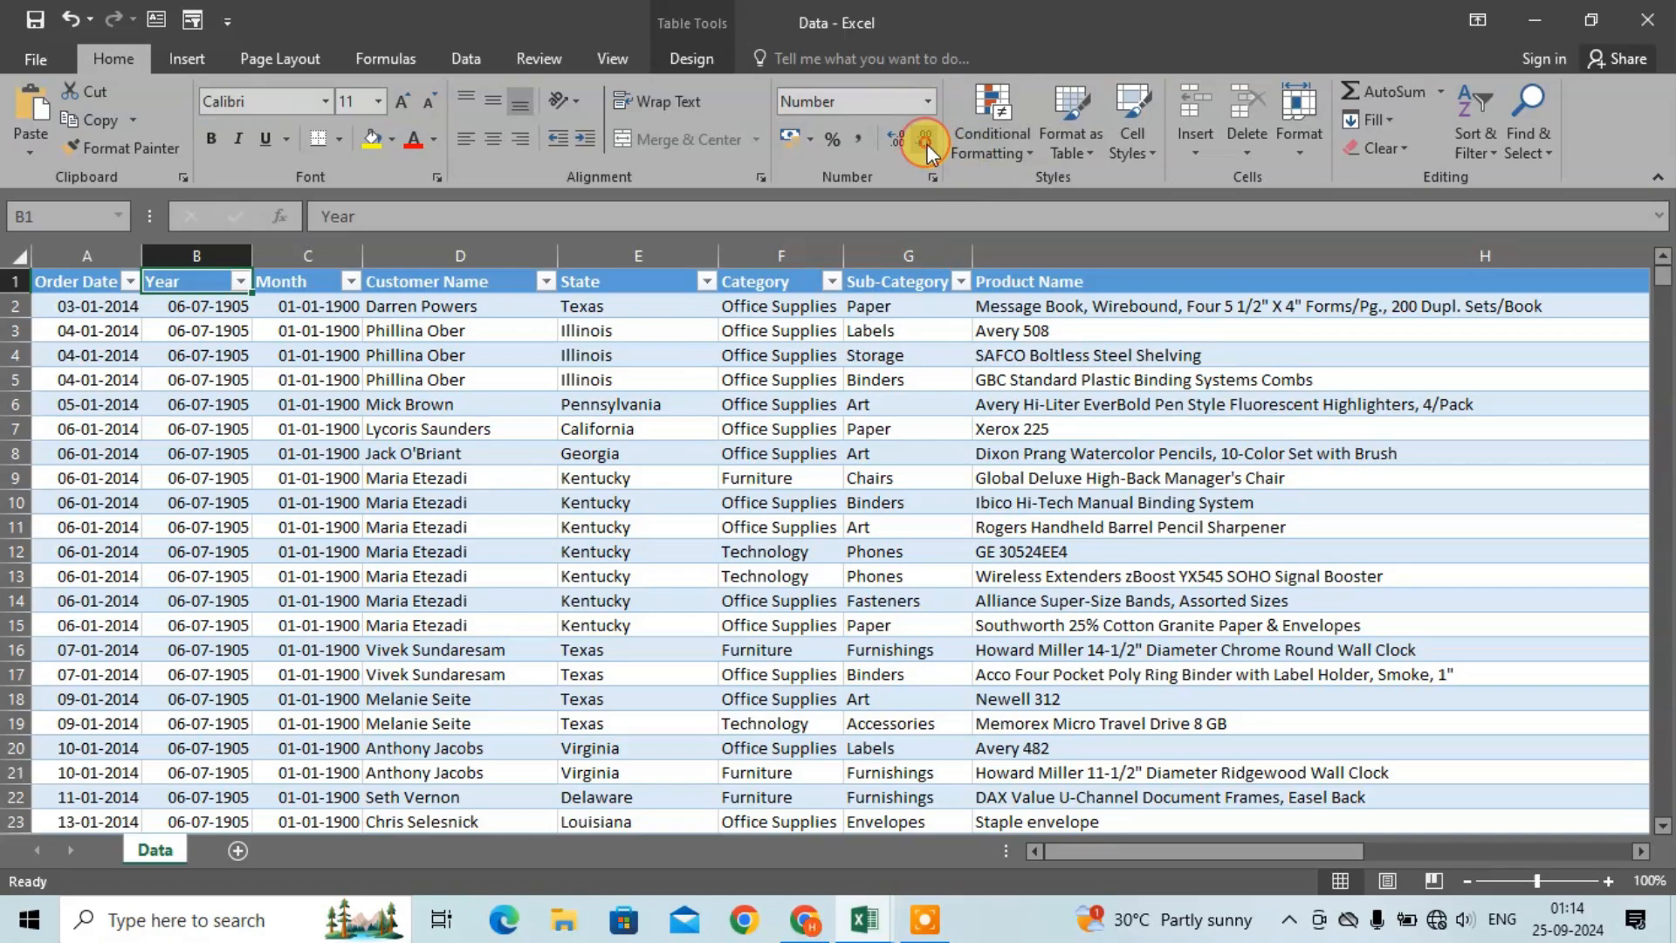
pyautogui.click(927, 103)
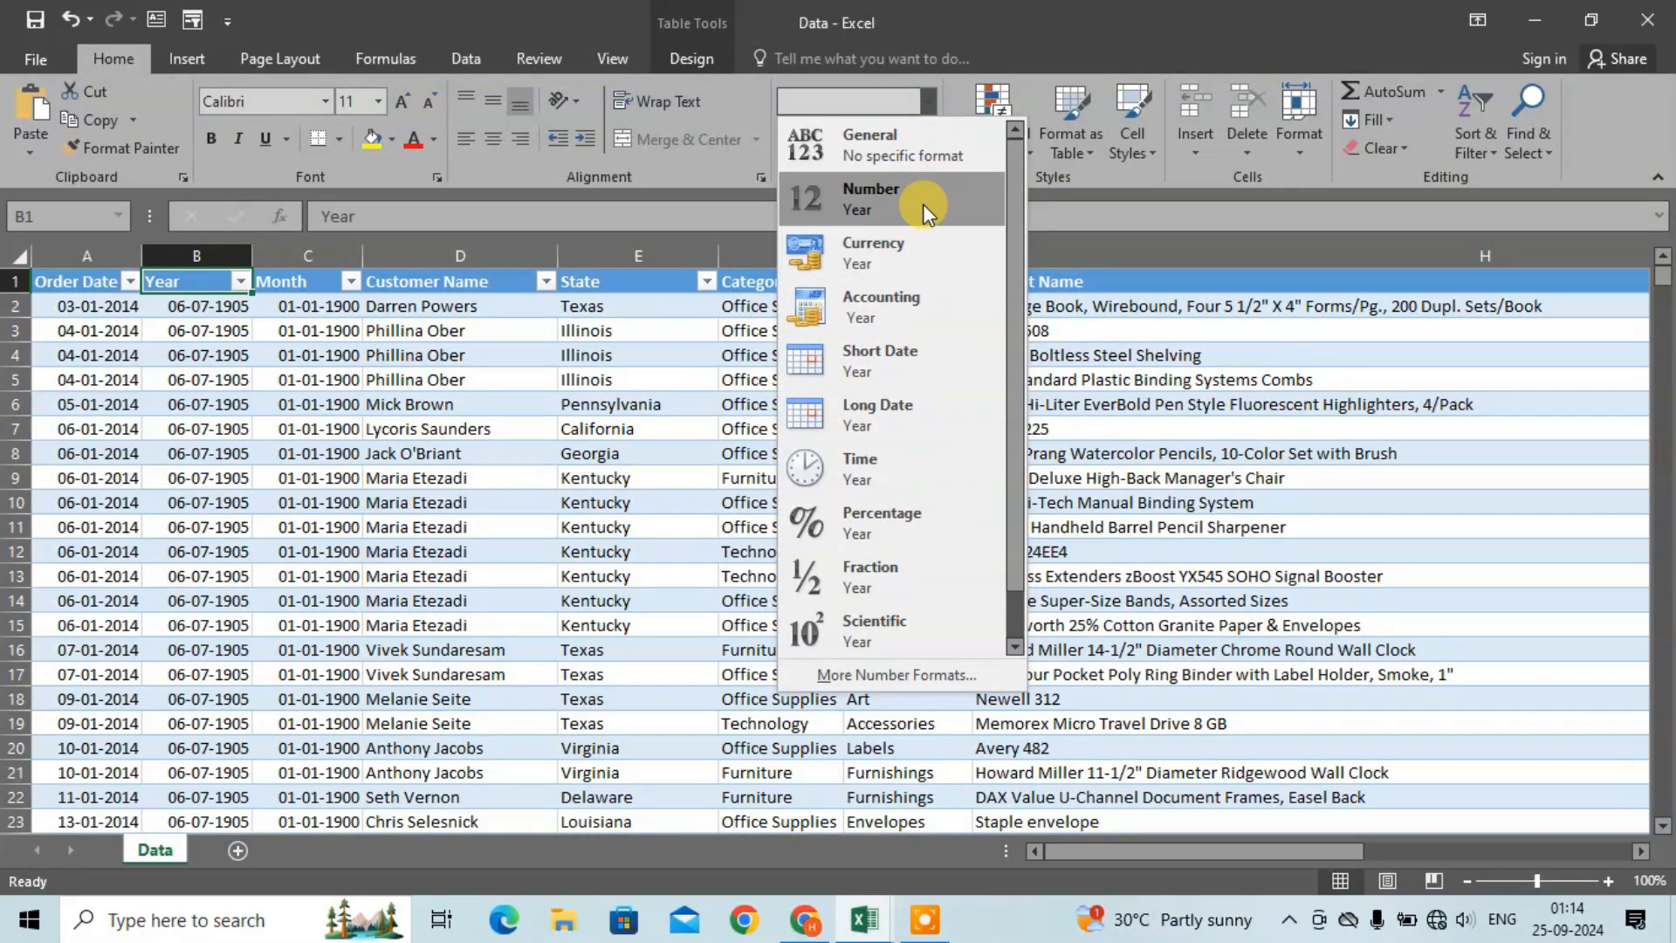
pyautogui.click(205, 288)
# Step: Format all data cells of the Year column as Number with no decimal places
pyautogui.click(192, 267)
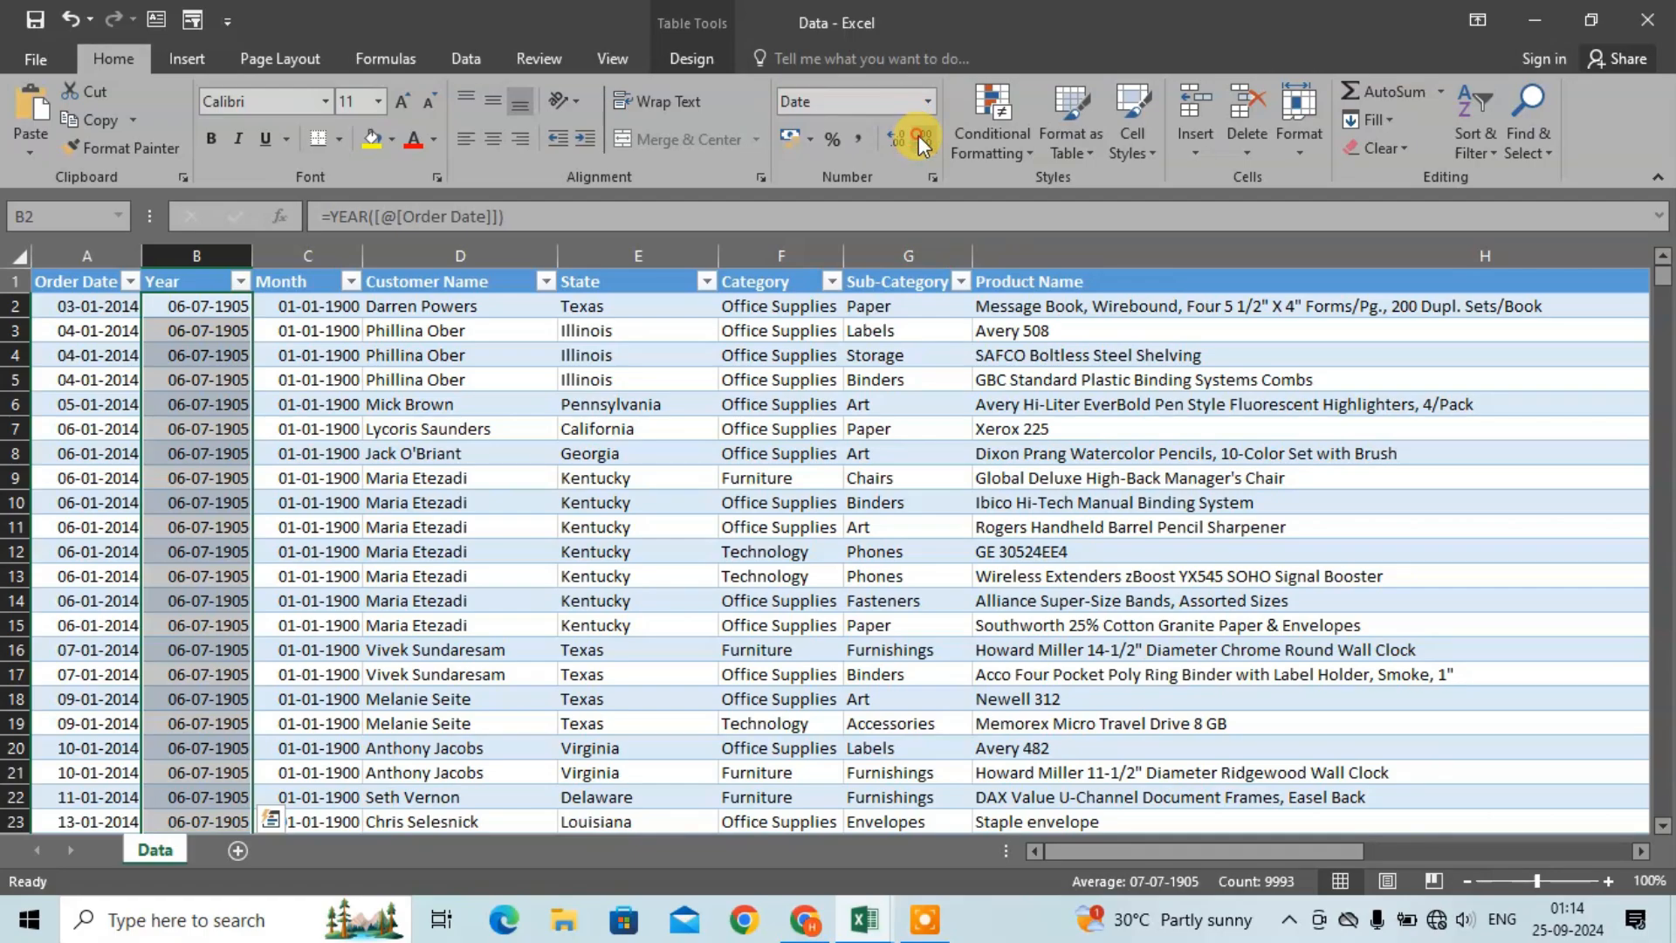
pyautogui.click(927, 102)
pyautogui.click(871, 201)
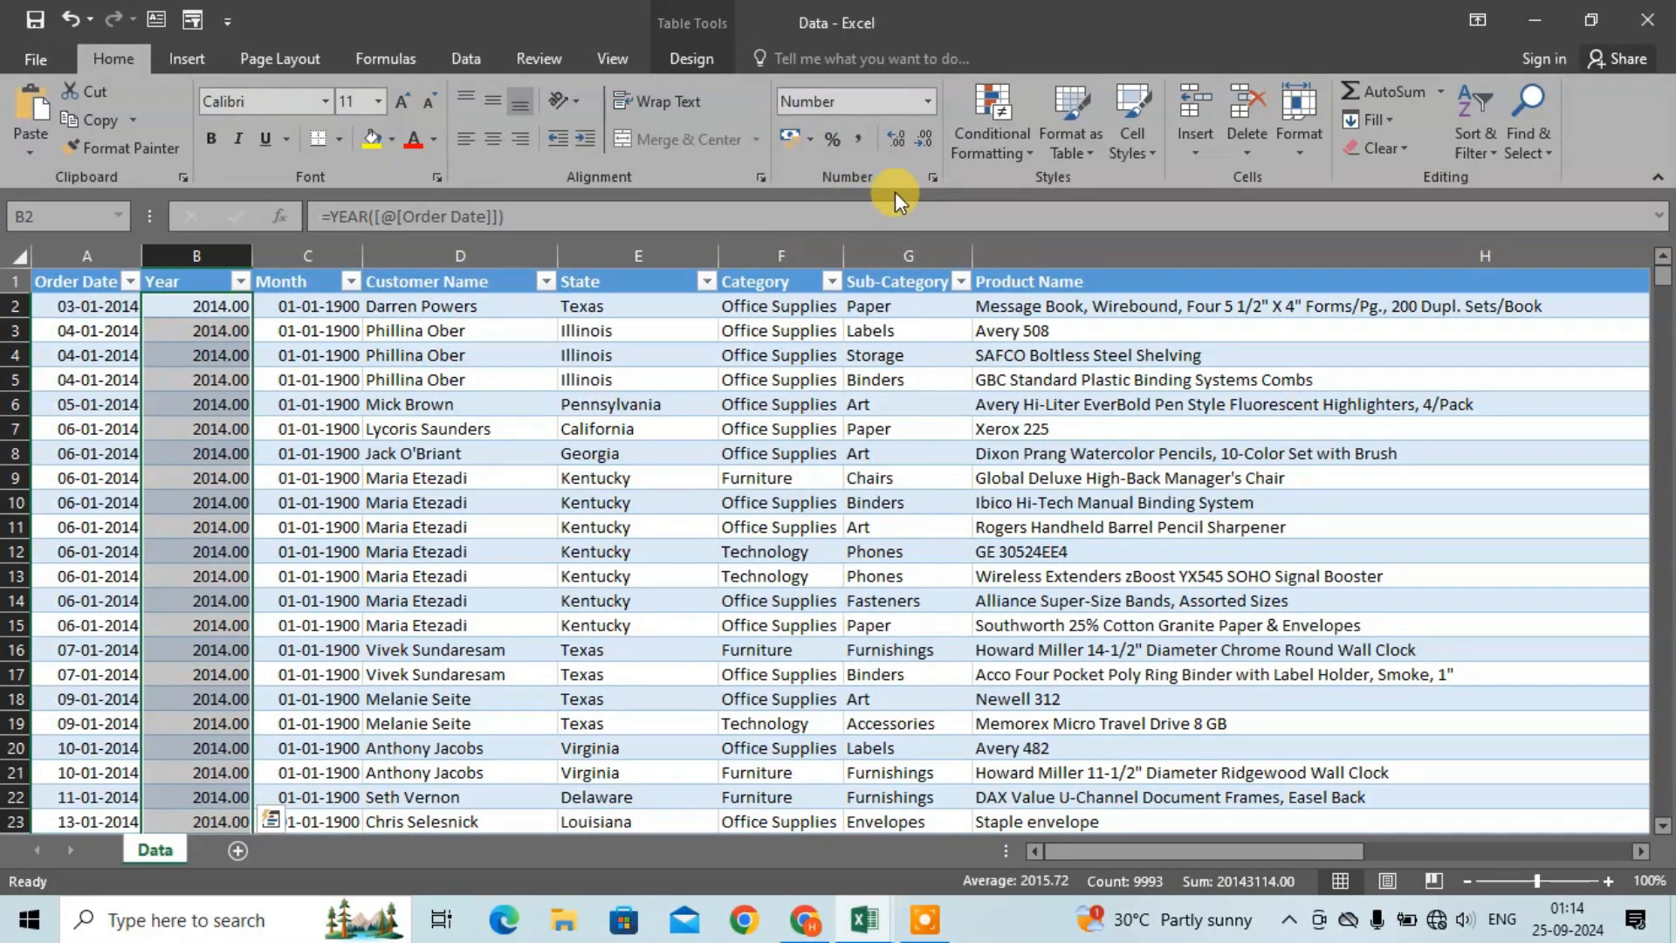
pyautogui.doubleClick(925, 136)
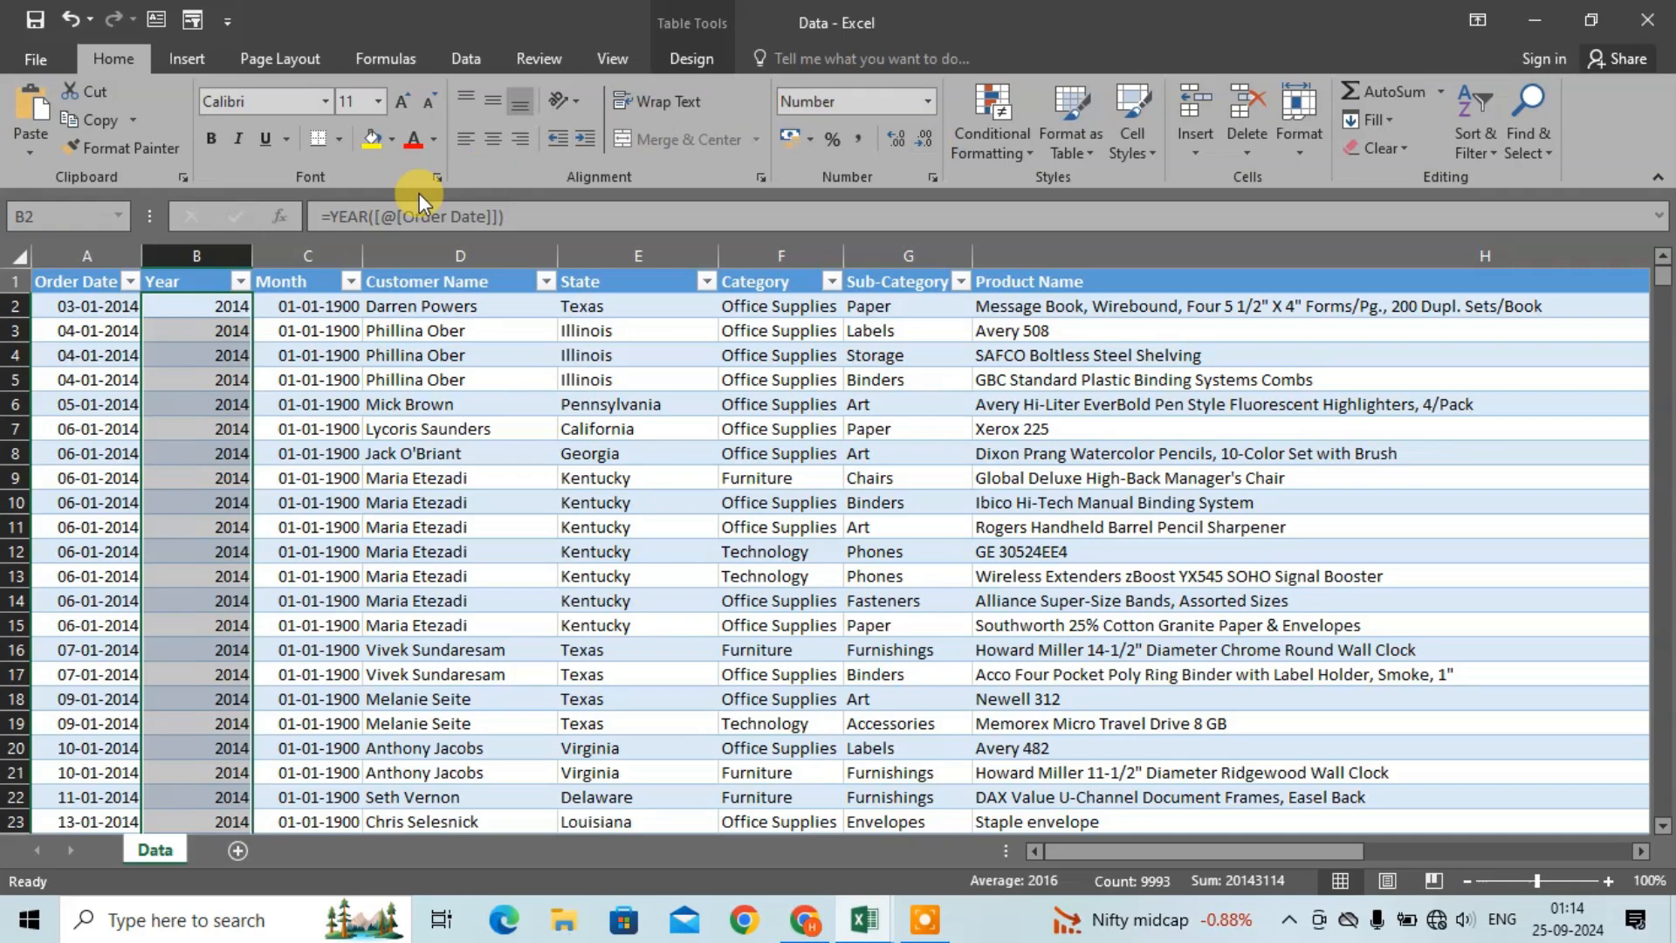
# Step: Format the entire Month column as Number with no decimal places
pyautogui.click(312, 256)
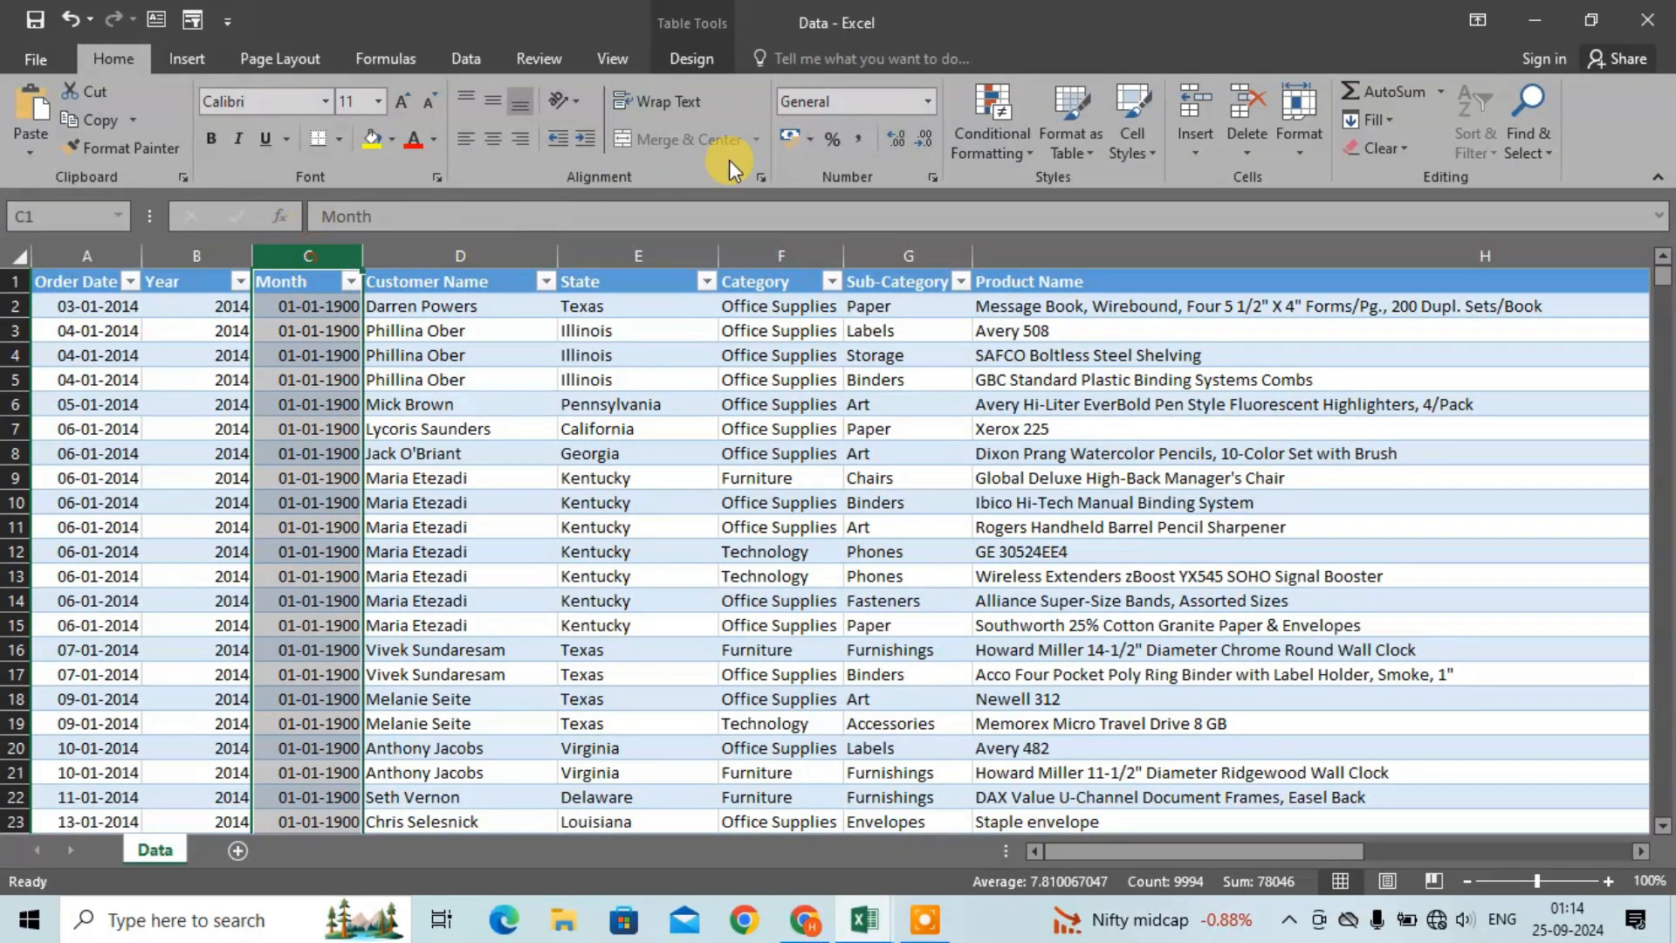
pyautogui.click(926, 101)
pyautogui.click(899, 224)
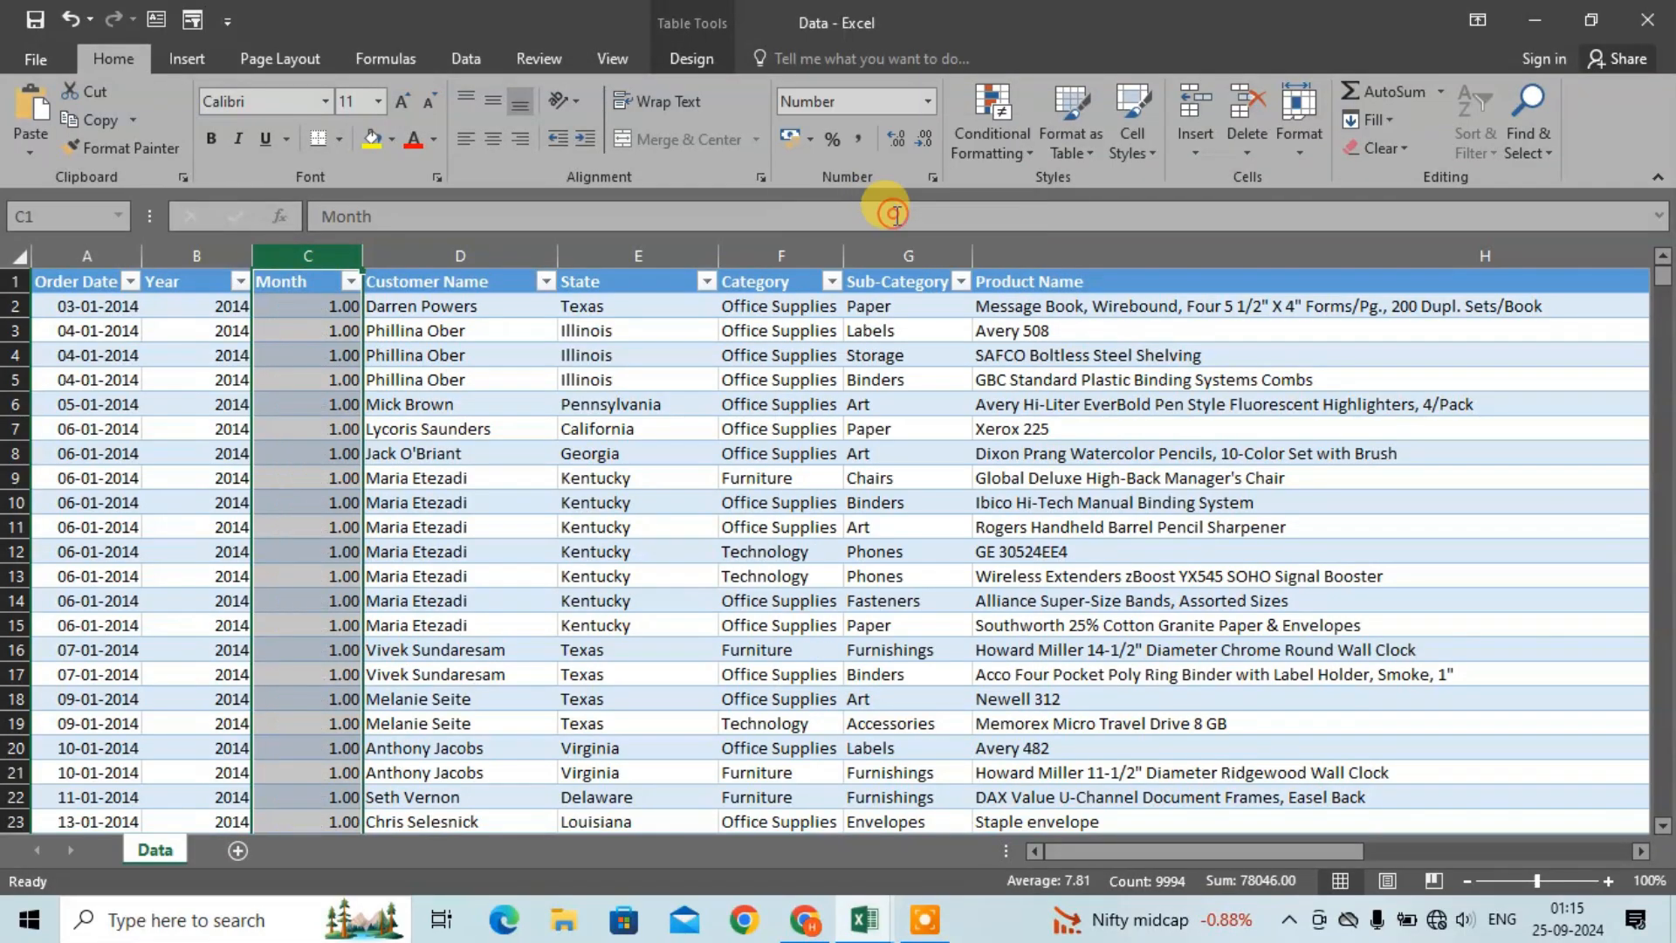
pyautogui.click(925, 141)
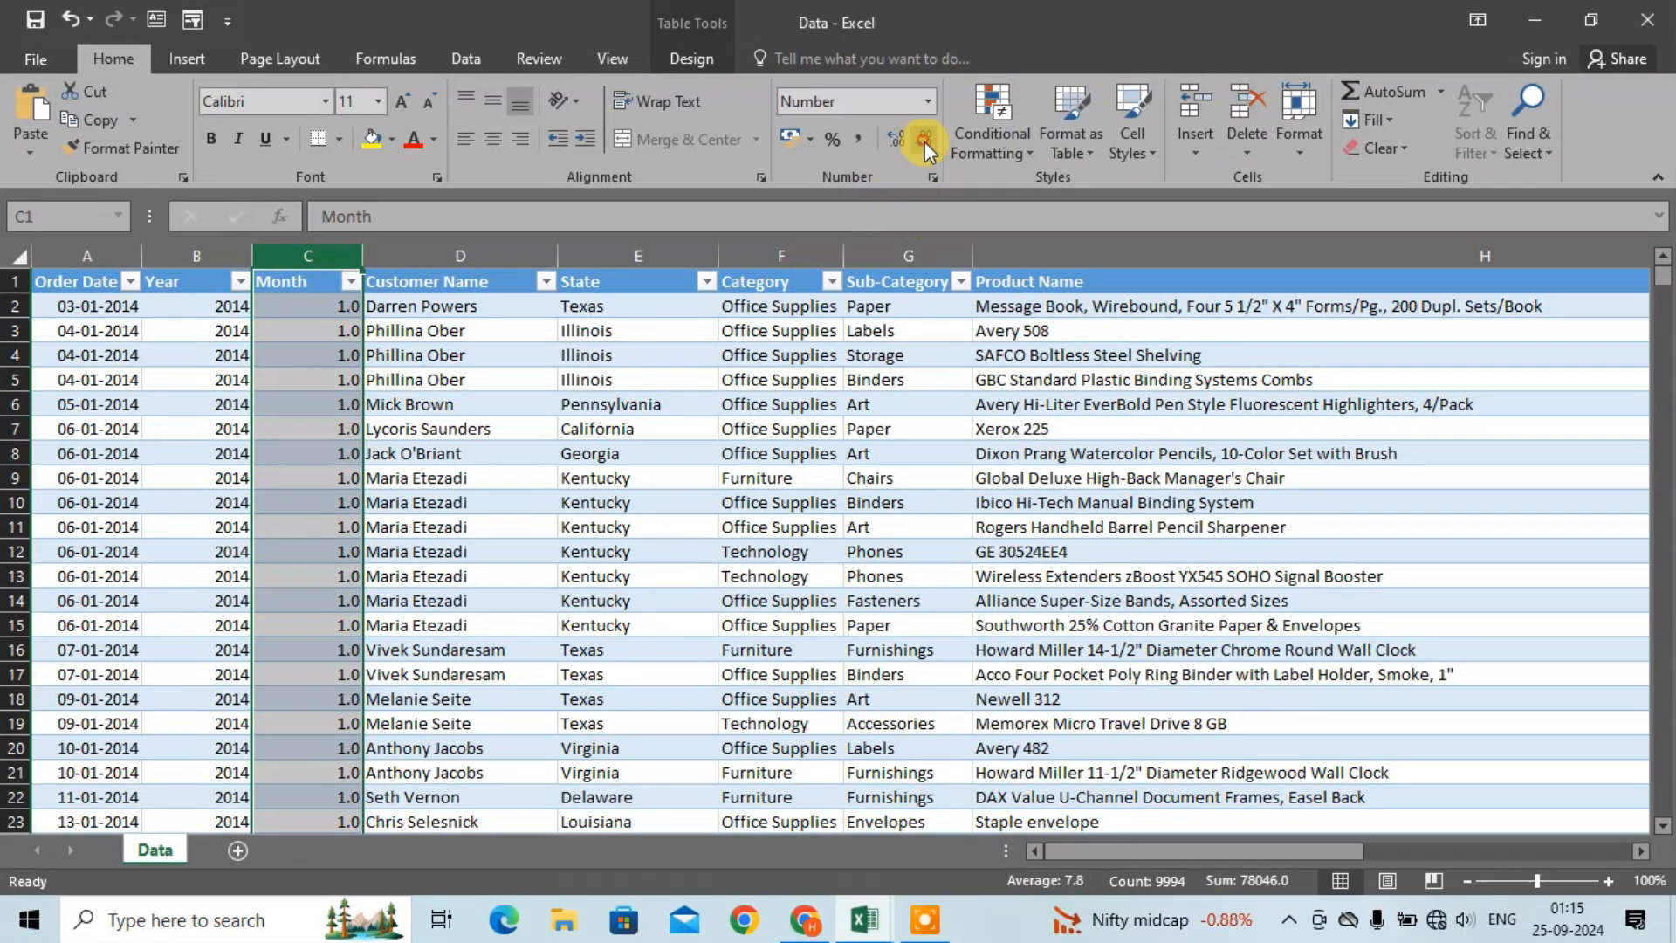
pyautogui.click(925, 141)
# Step: Check the Year and Month values against the order dates further down the table and return to the first row
pyautogui.click(316, 386)
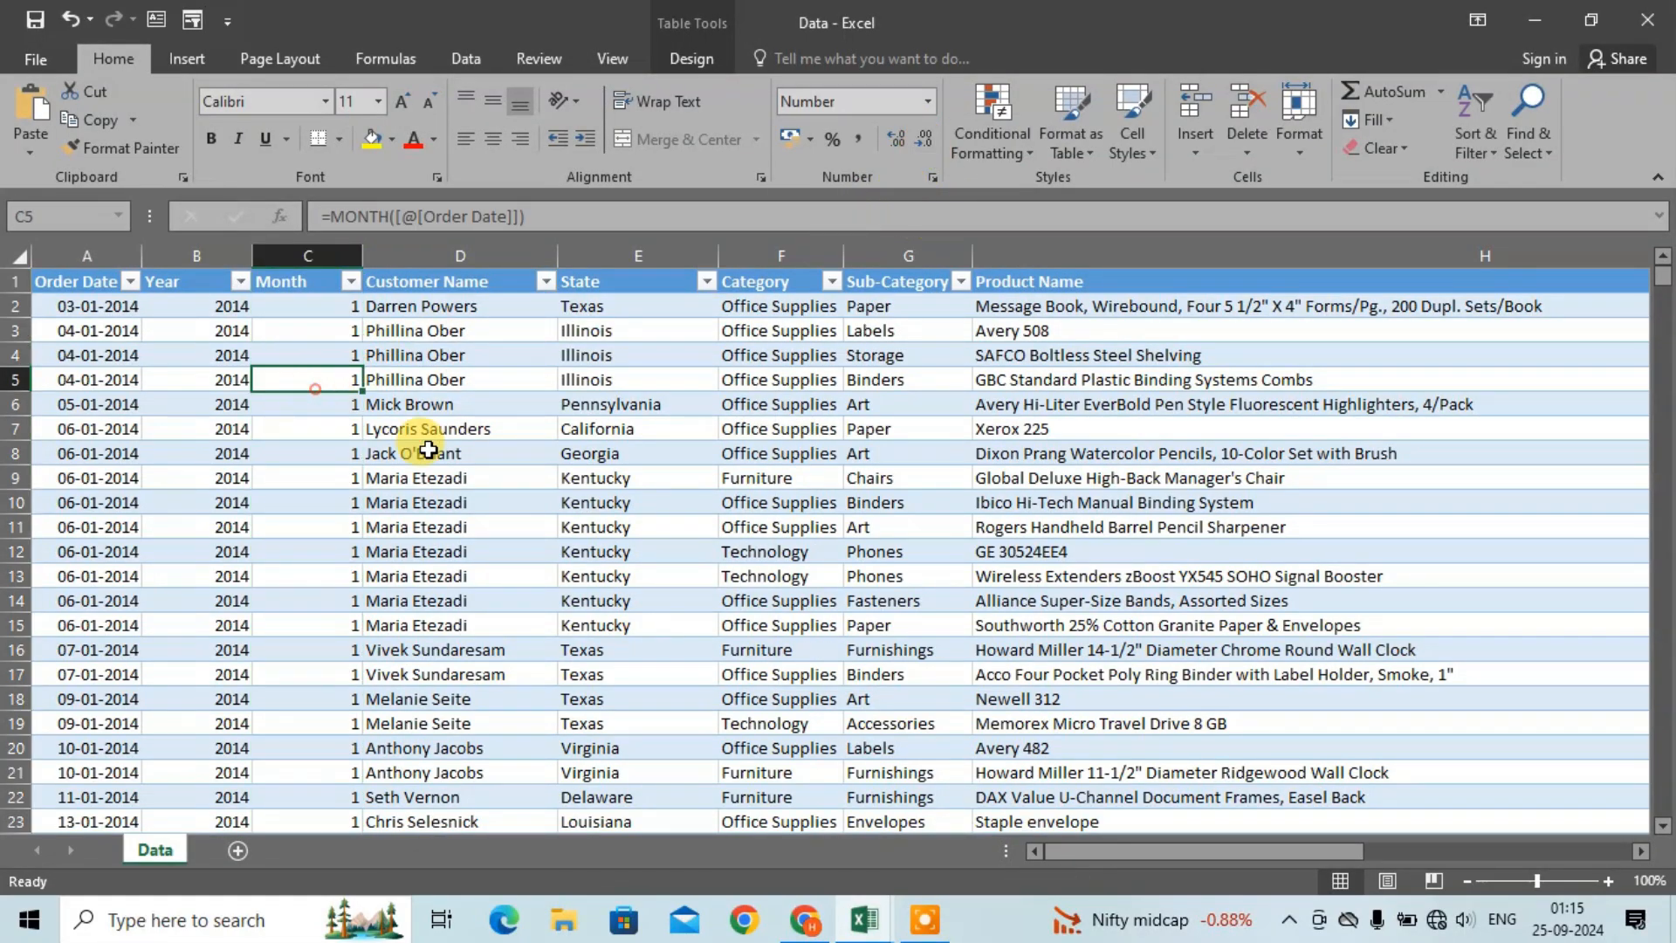
pyautogui.scroll(-20, 428, 449)
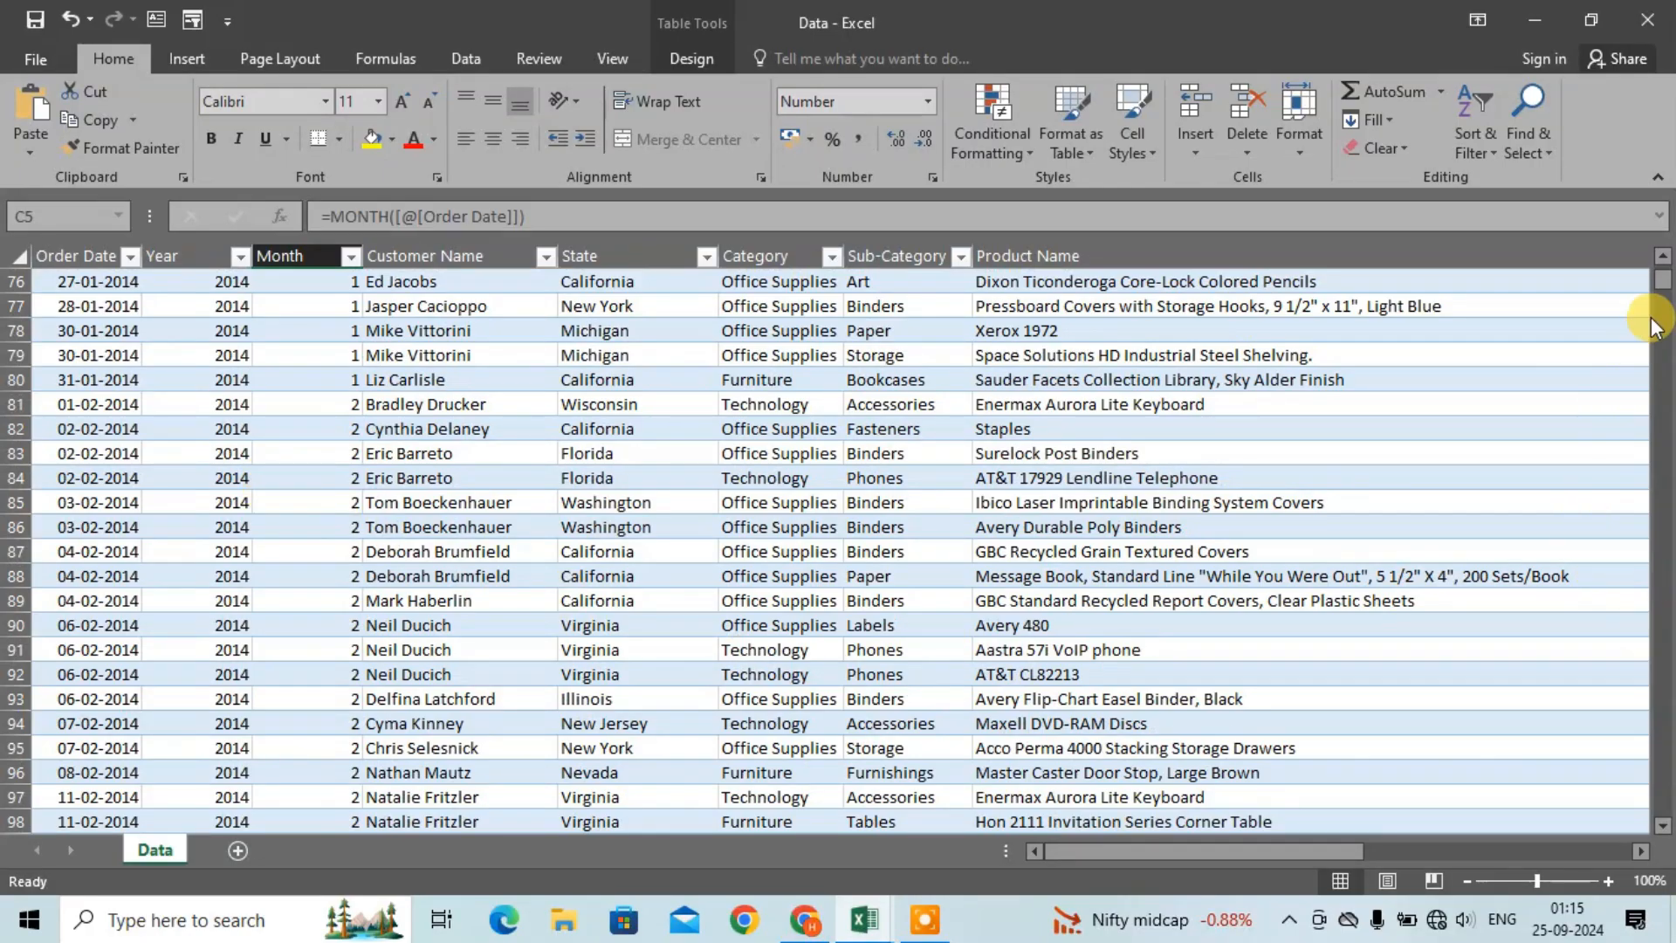
pyautogui.moveTo(1660, 280)
pyautogui.mouseDown()
pyautogui.moveTo(1663, 829)
pyautogui.moveTo(1662, 276)
pyautogui.mouseUp()
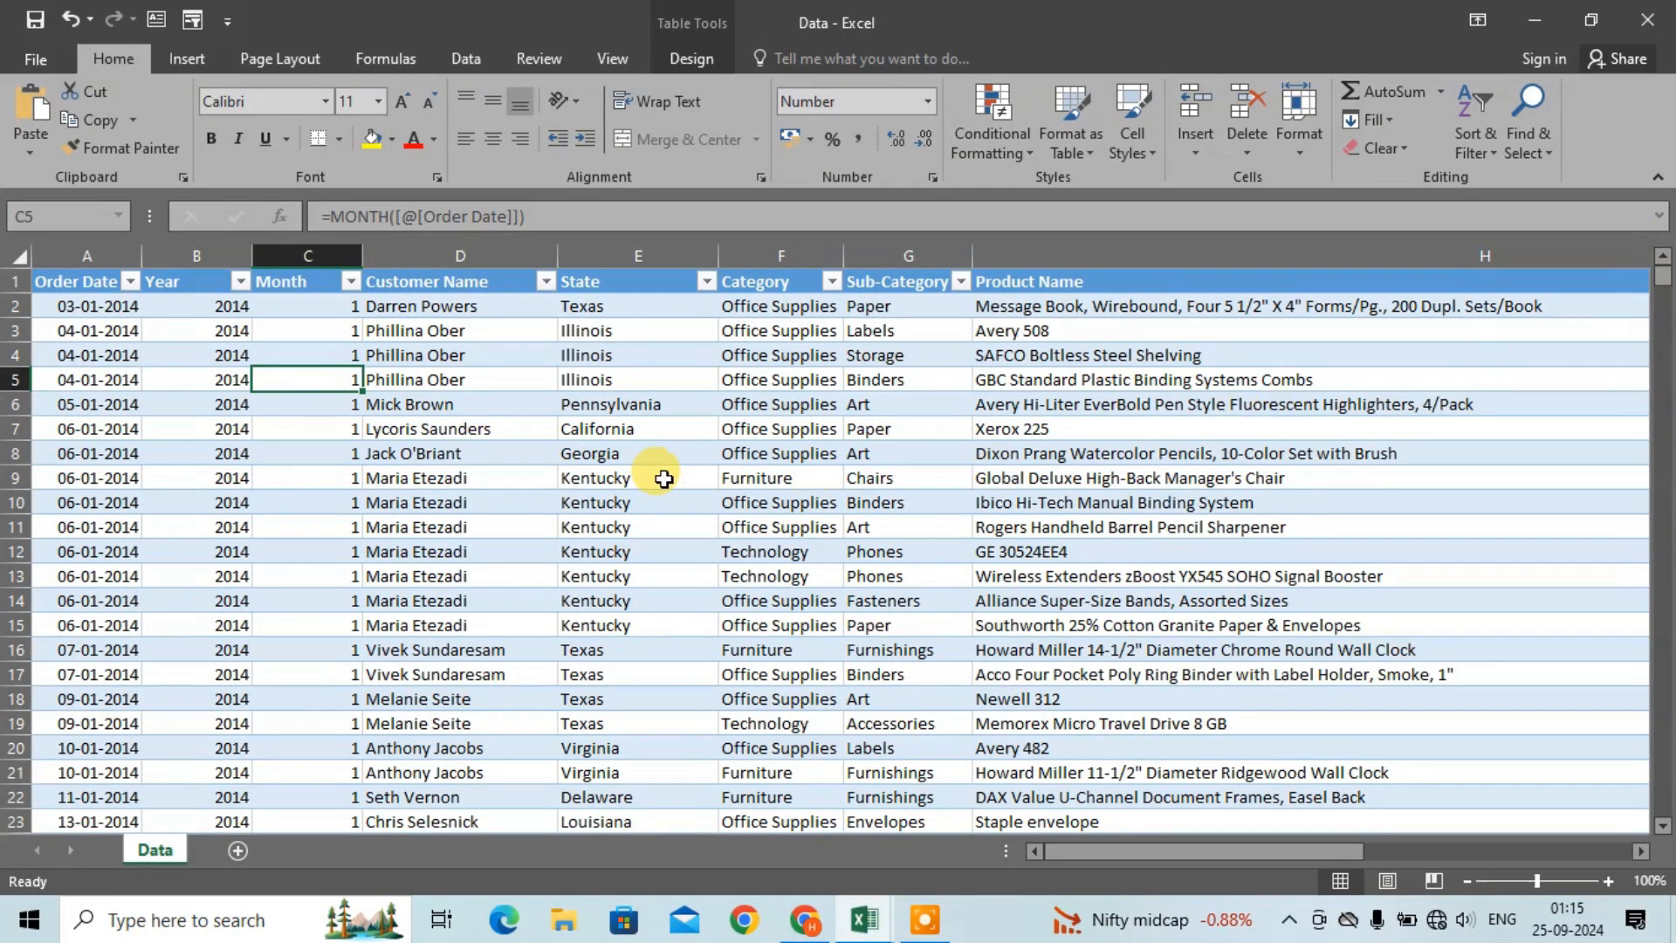
# Step: Look through the table's column headers from State across the Product Name and Sales columns, and return to the Order Date header
pyautogui.click(461, 407)
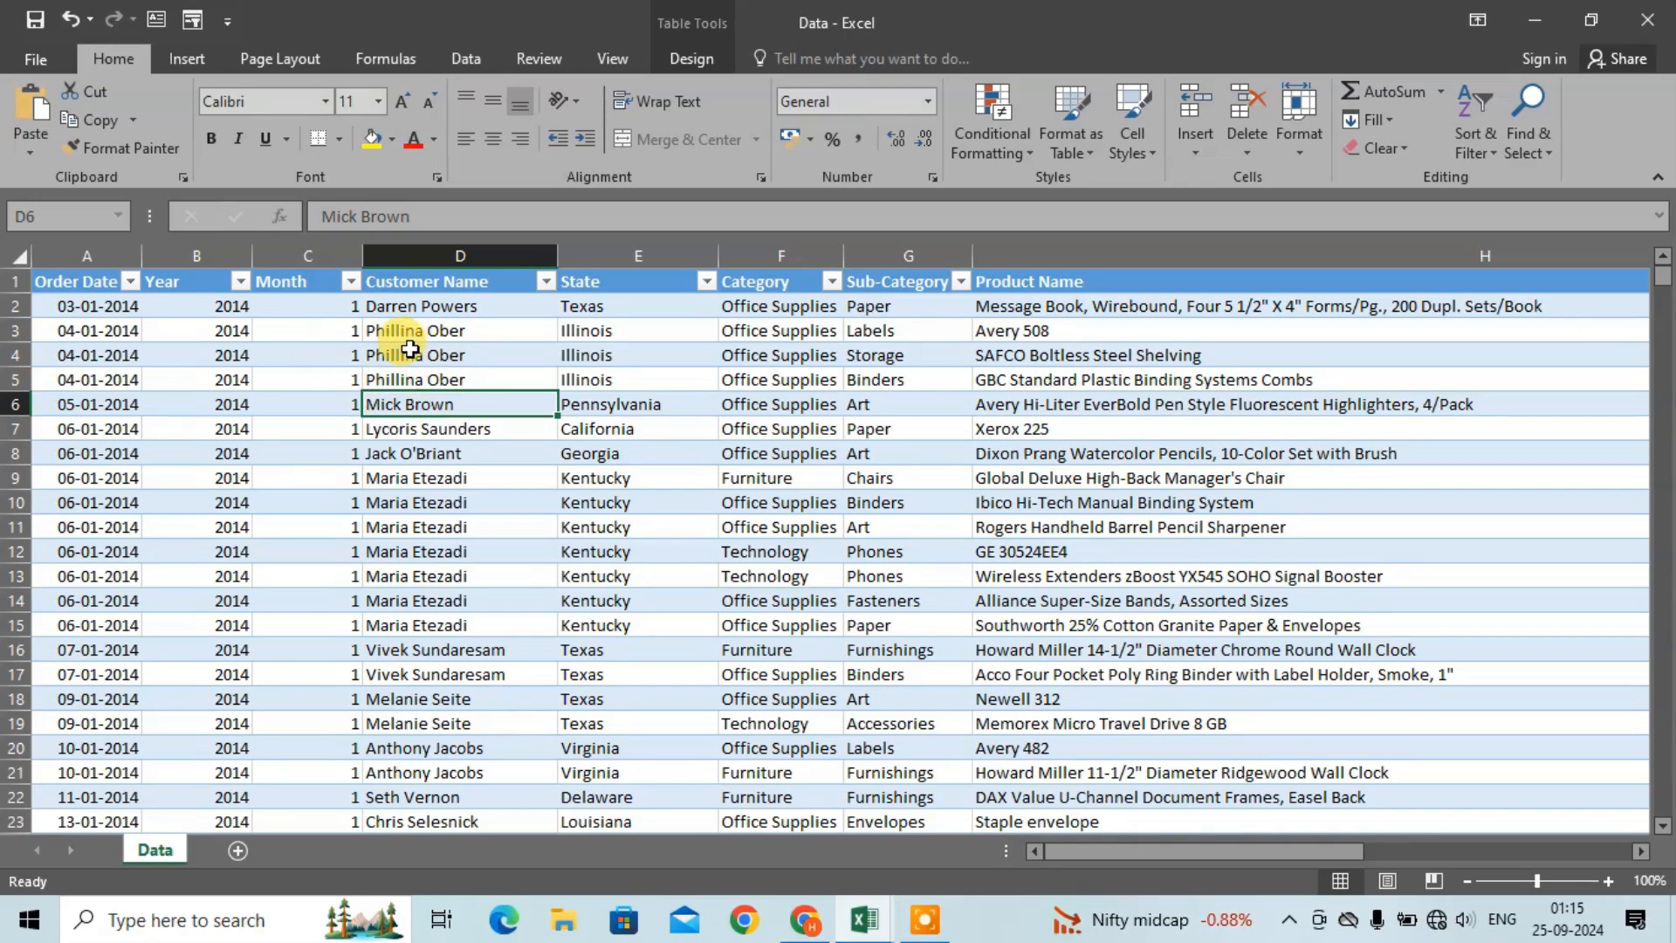
pyautogui.click(601, 283)
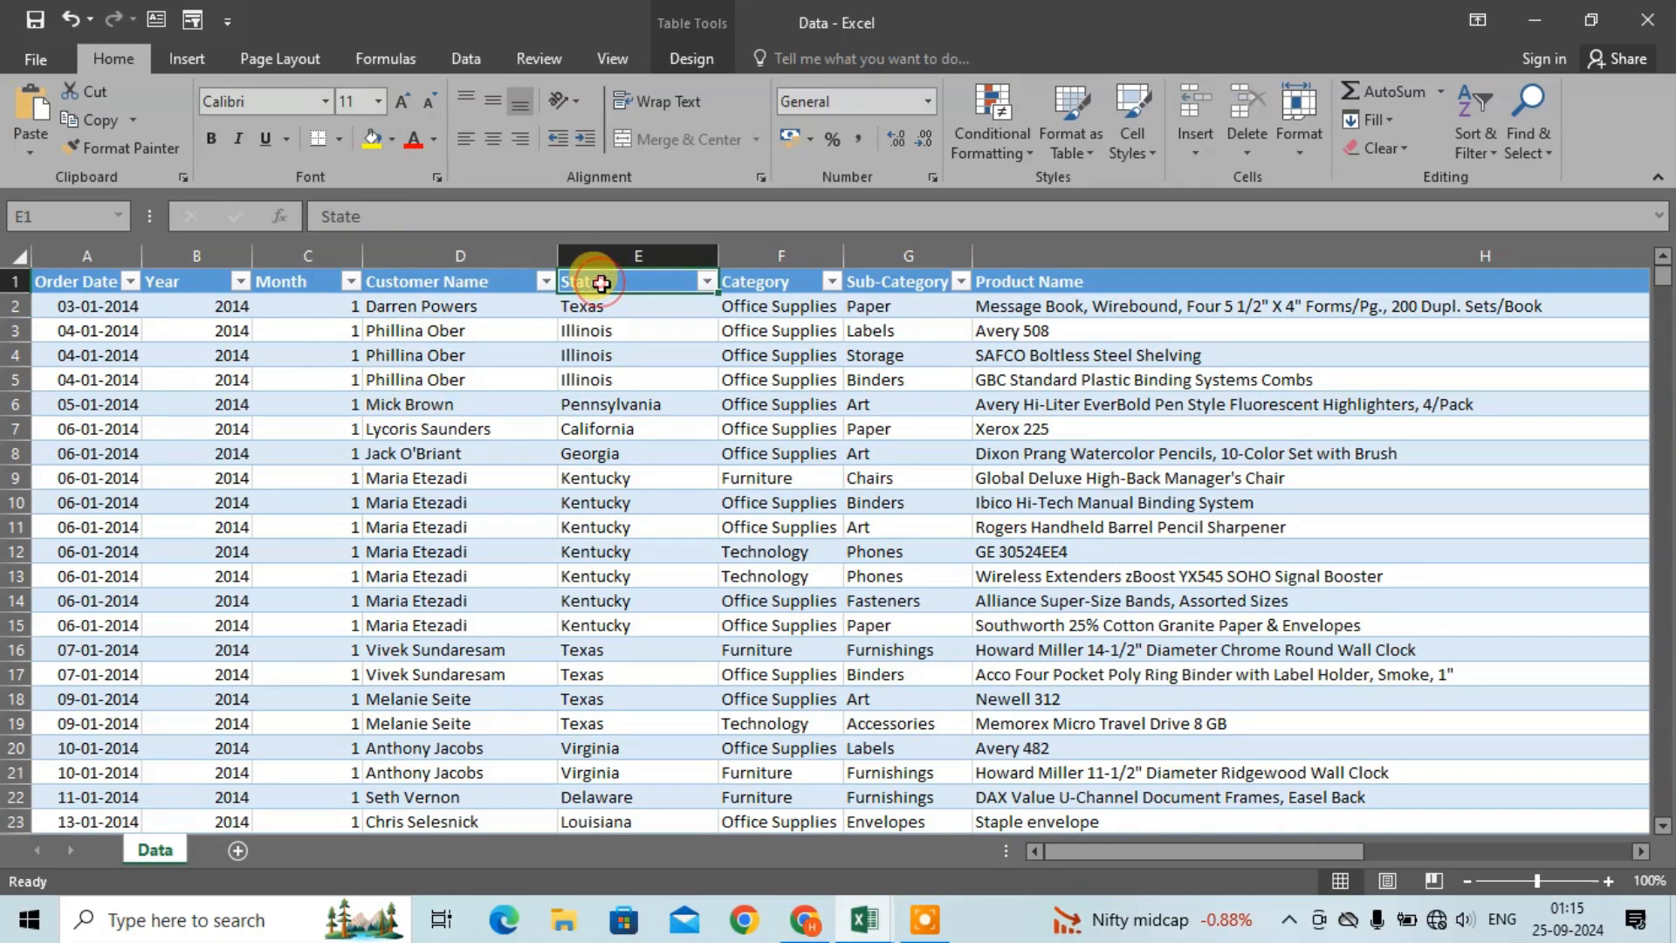
pyautogui.click(735, 273)
pyautogui.click(1083, 282)
pyautogui.press('Right')
pyautogui.press('Right')
pyautogui.press('Right')
pyautogui.press('Right')
pyautogui.press('Right')
pyautogui.press('Right')
pyautogui.press('Right')
pyautogui.press('Right')
pyautogui.press('Right')
pyautogui.press('Right')
pyautogui.press('Right')
pyautogui.press('Right')
pyautogui.press('Right')
pyautogui.press('Right')
pyautogui.press('Right')
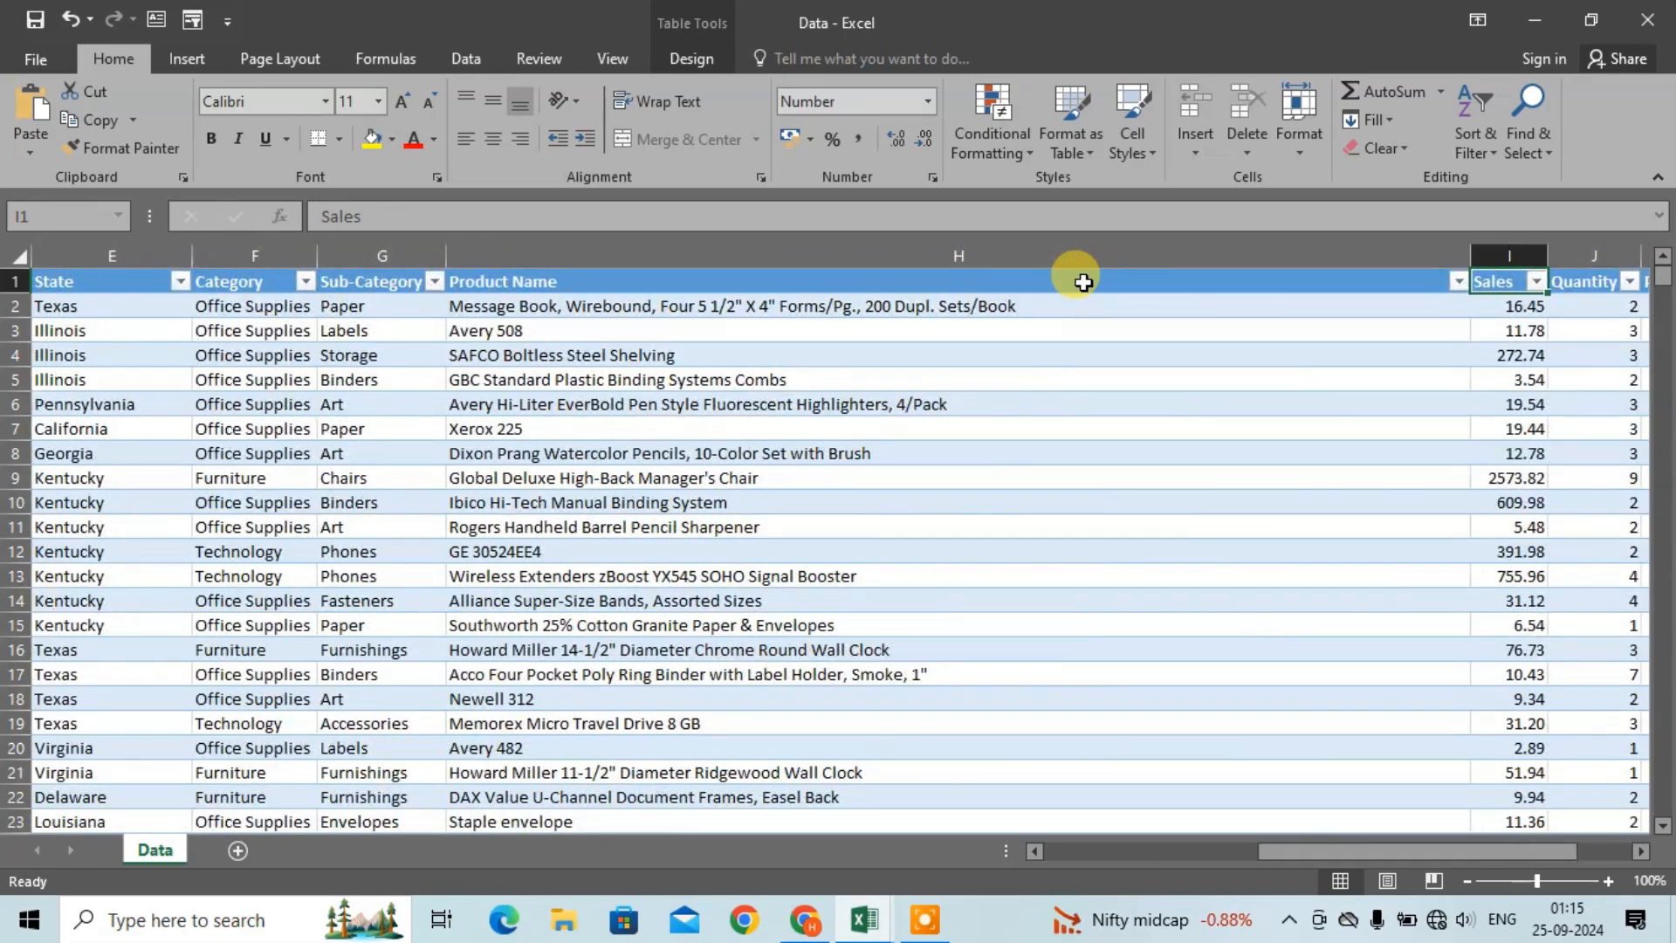
pyautogui.press('Left')
pyautogui.press('Left')
pyautogui.press('Left')
pyautogui.press('Left')
pyautogui.press('Left')
pyautogui.press('Left')
pyautogui.press('Left')
pyautogui.press('Left')
pyautogui.press('Left')
pyautogui.press('Left')
pyautogui.press('Left')
pyautogui.press('Left')
pyautogui.press('Left')
pyautogui.press('Left')
pyautogui.press('Left')
pyautogui.press('Left')
pyautogui.press('Left')
pyautogui.press('Left')
pyautogui.press('Left')
pyautogui.press('Left')
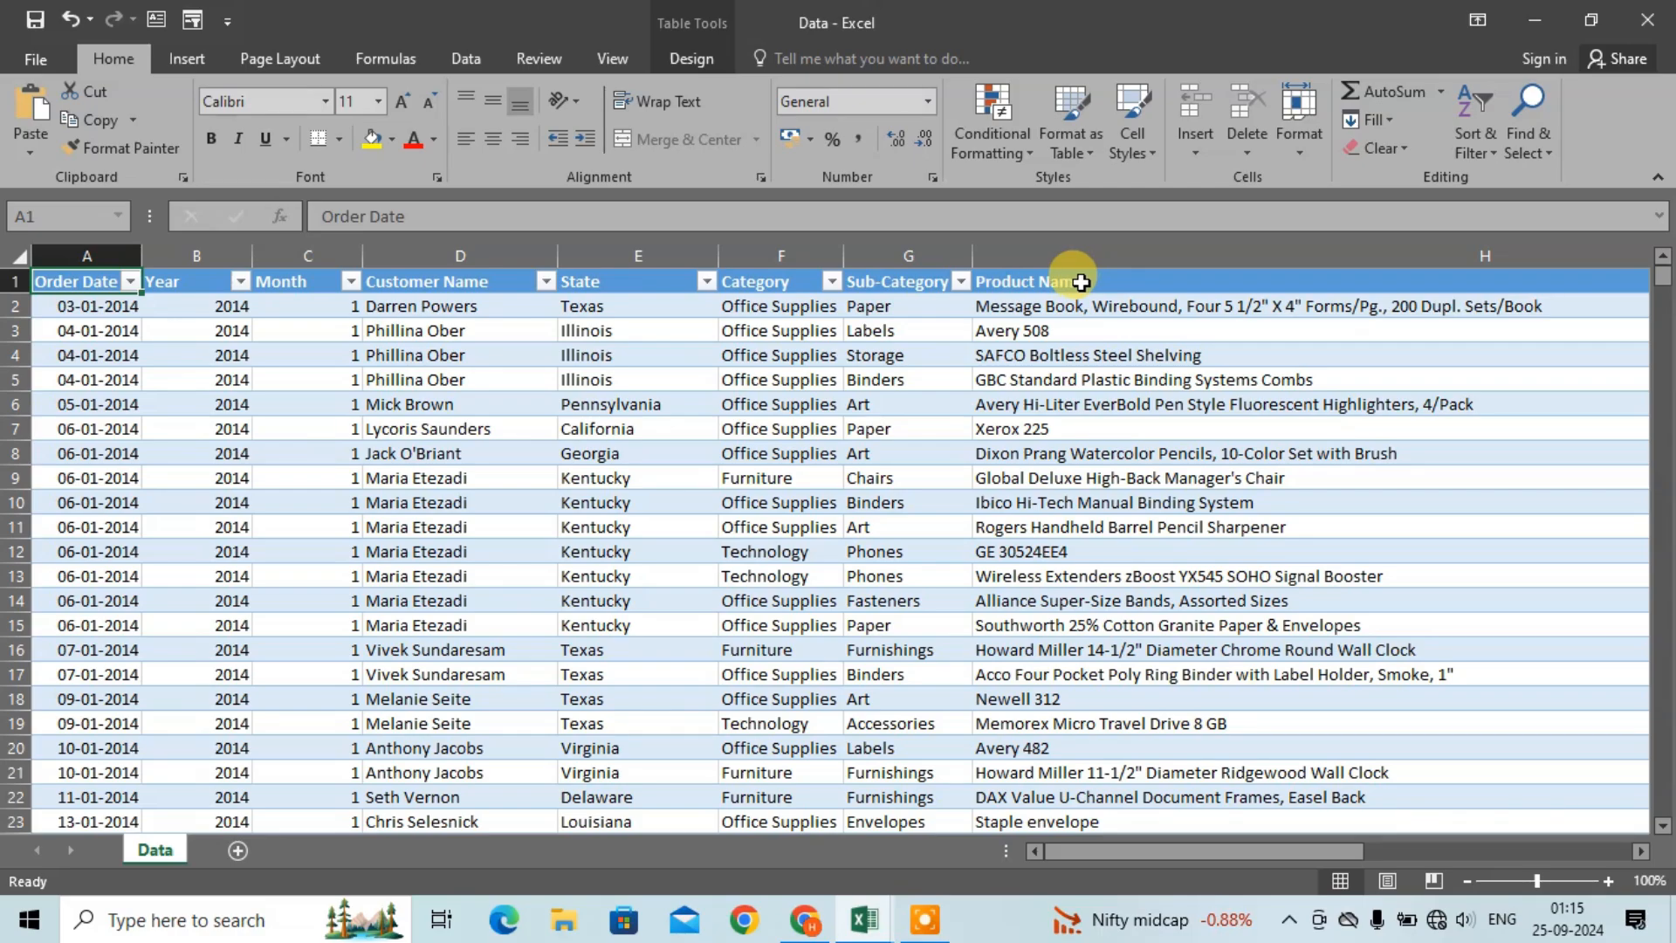
# Step: Examine the finished Sales Dashboard in workbook b and its Sales By category chart, and return to the Data workbook
pyautogui.moveTo(884, 918)
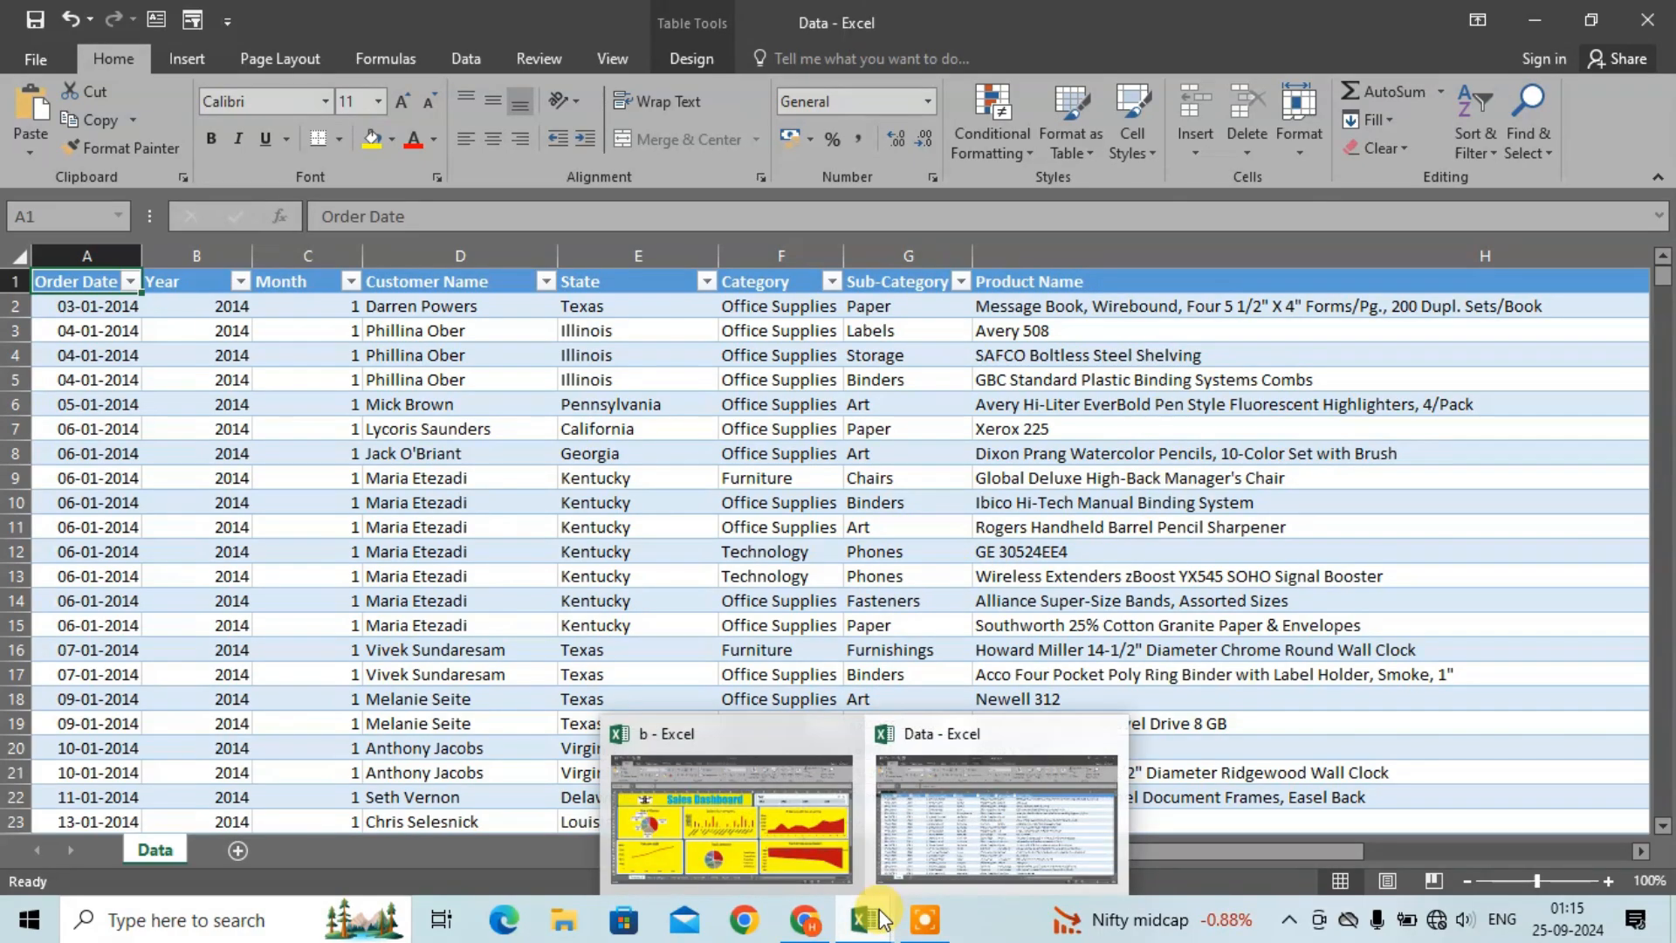
pyautogui.click(843, 842)
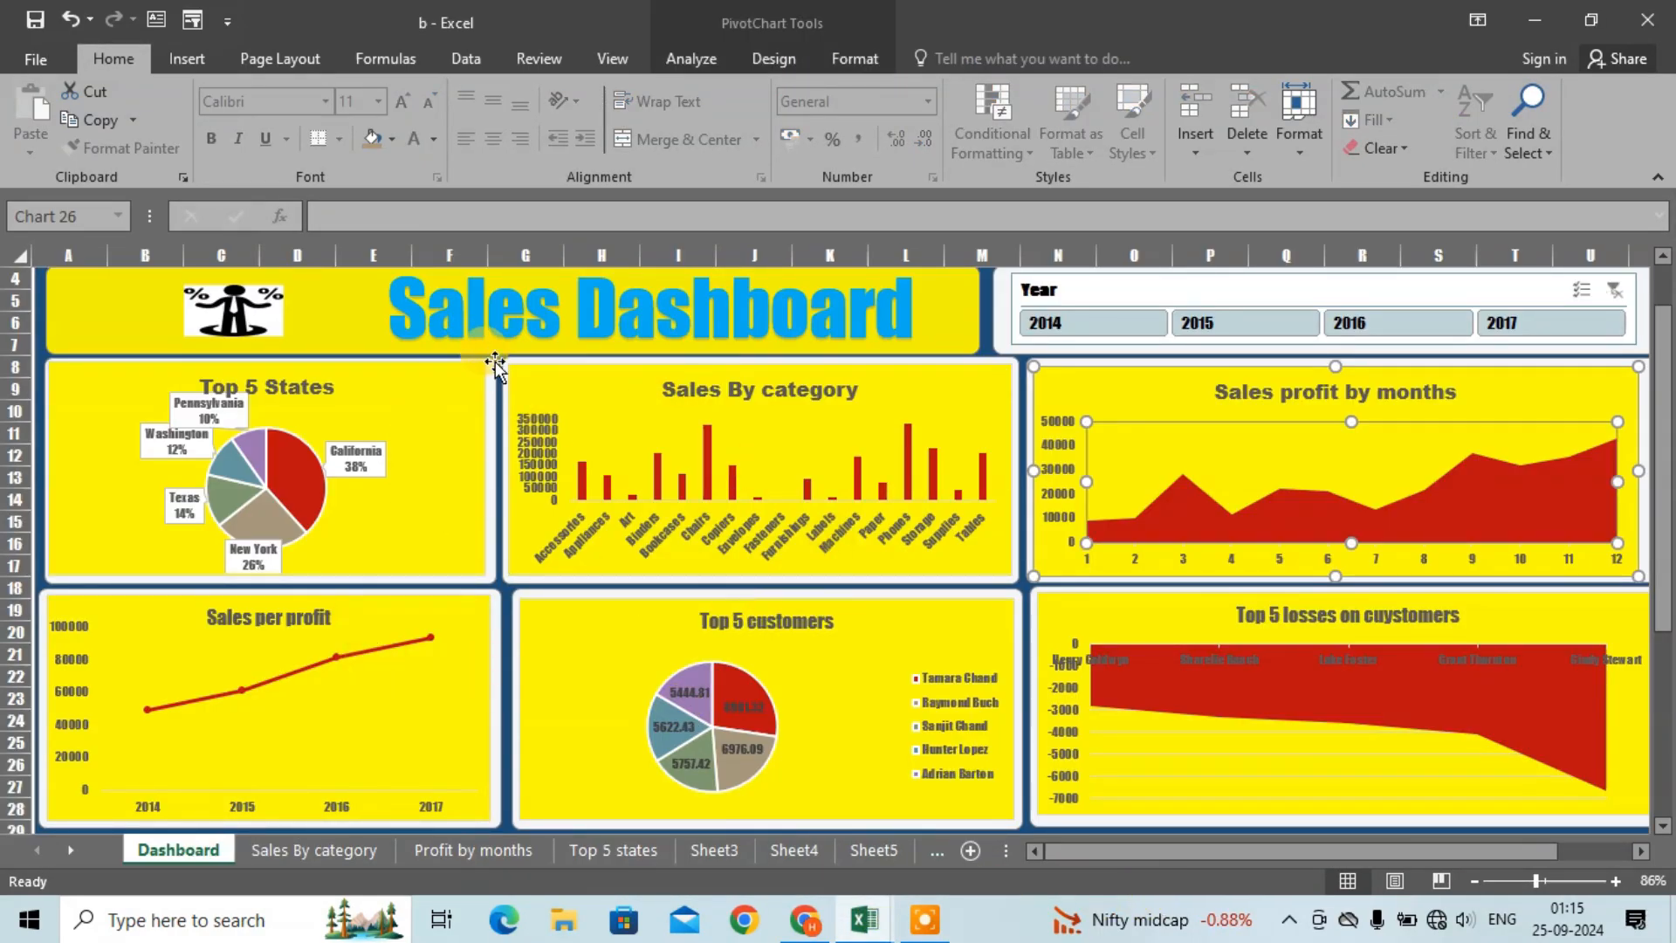
pyautogui.click(656, 388)
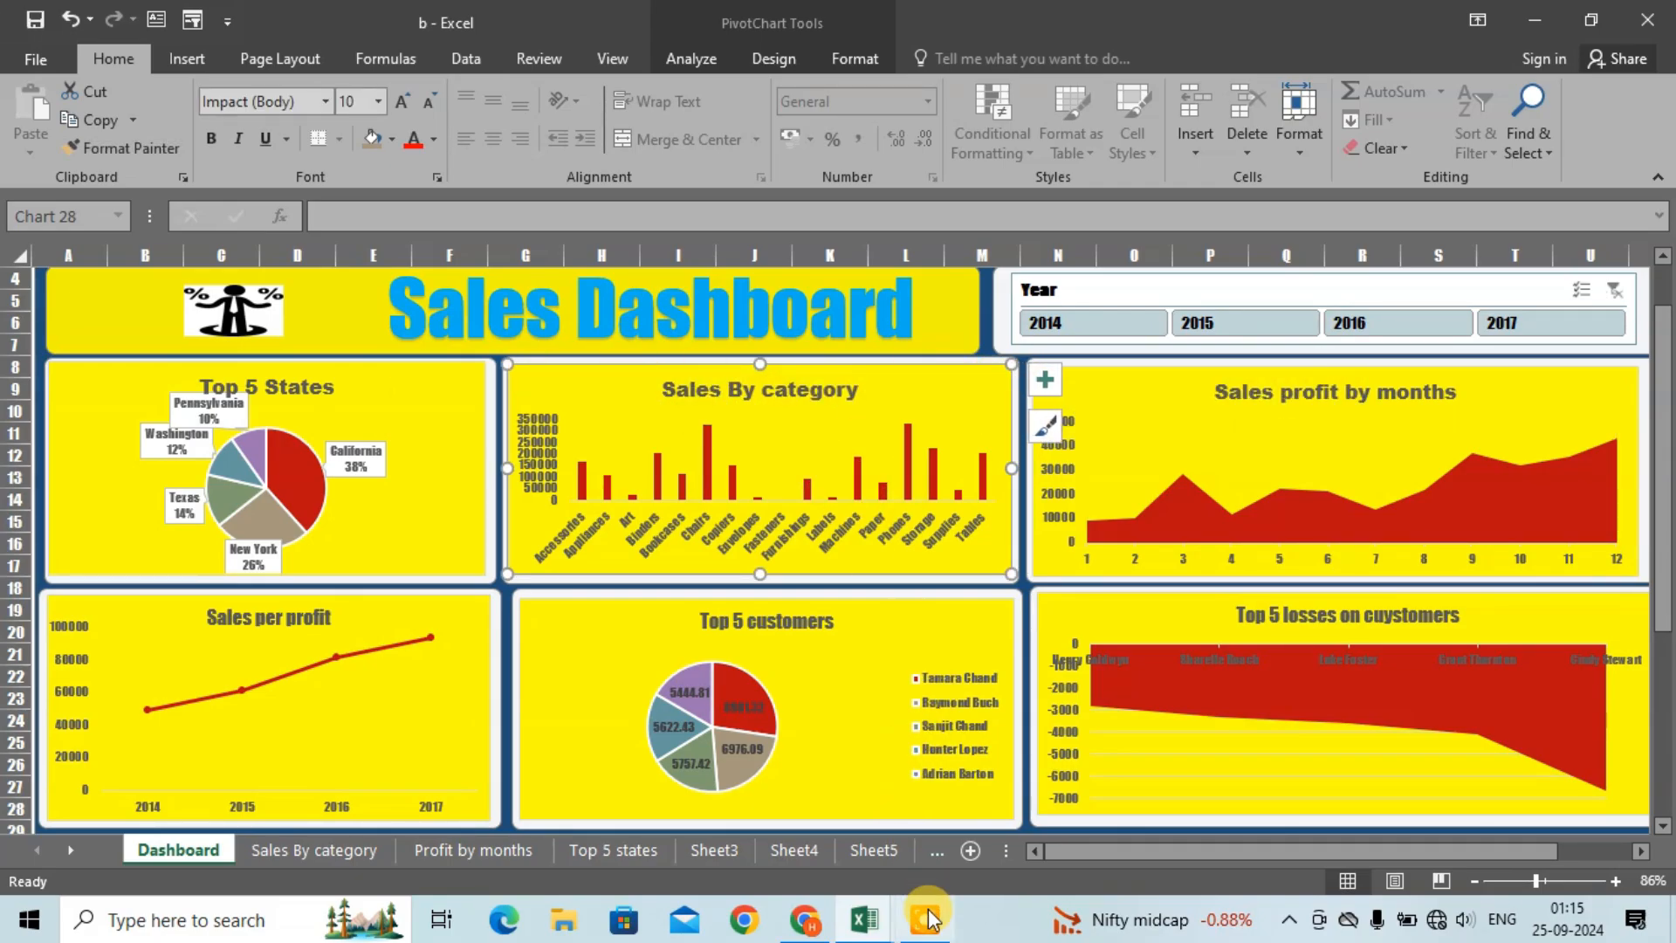
pyautogui.click(862, 919)
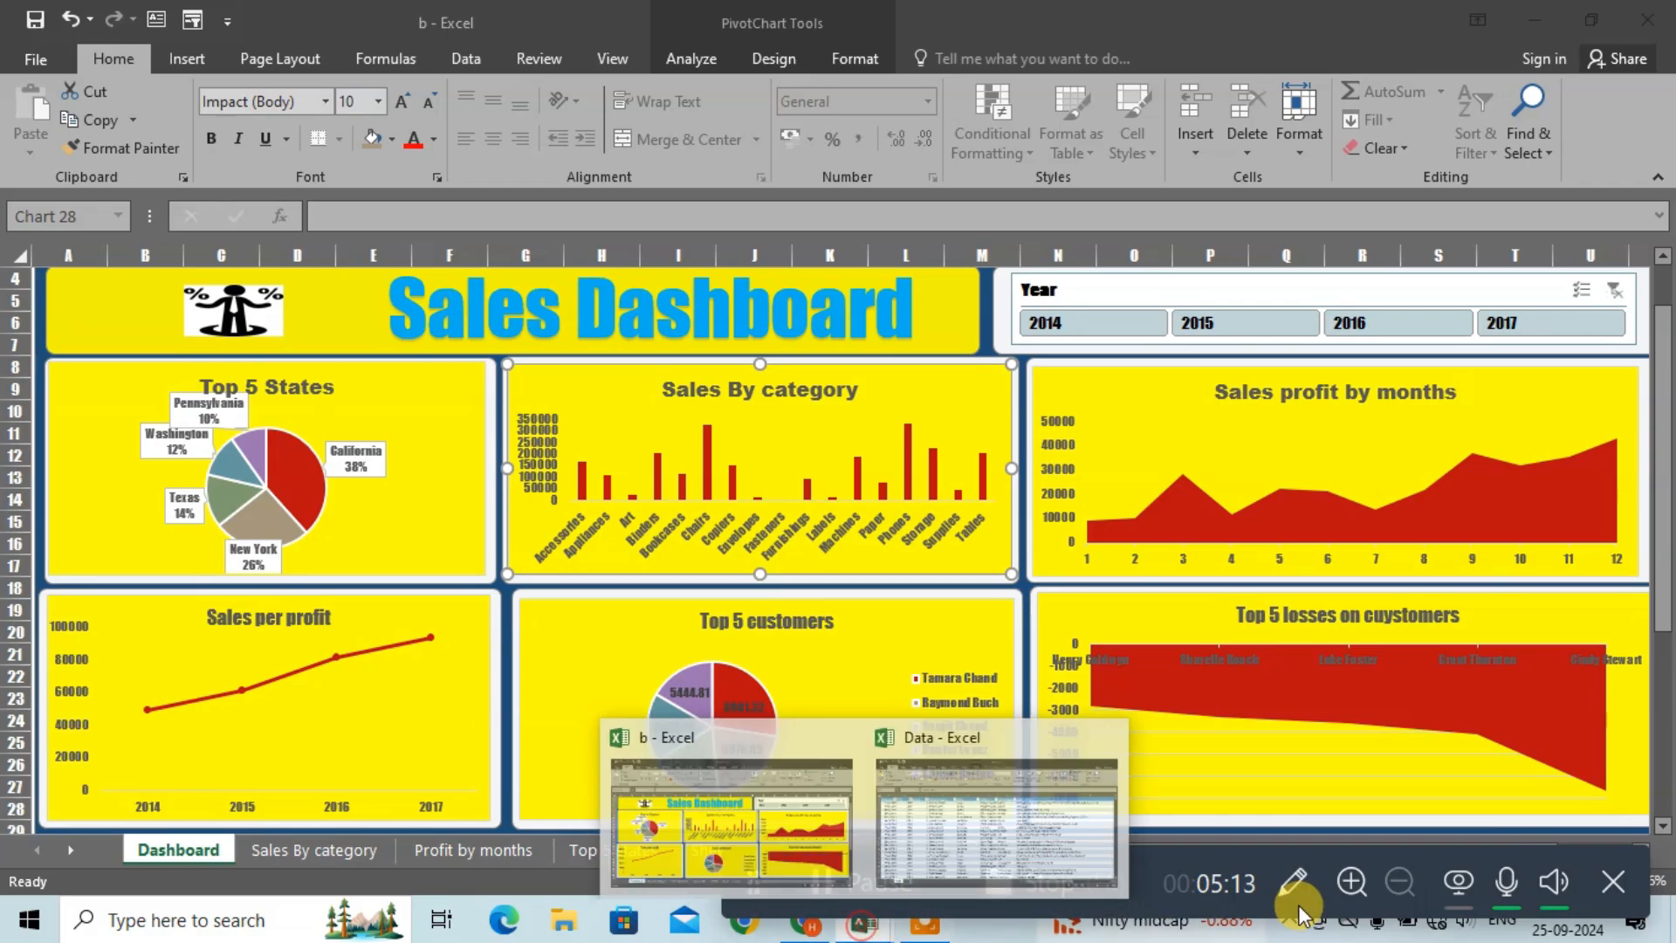
pyautogui.moveTo(886, 896)
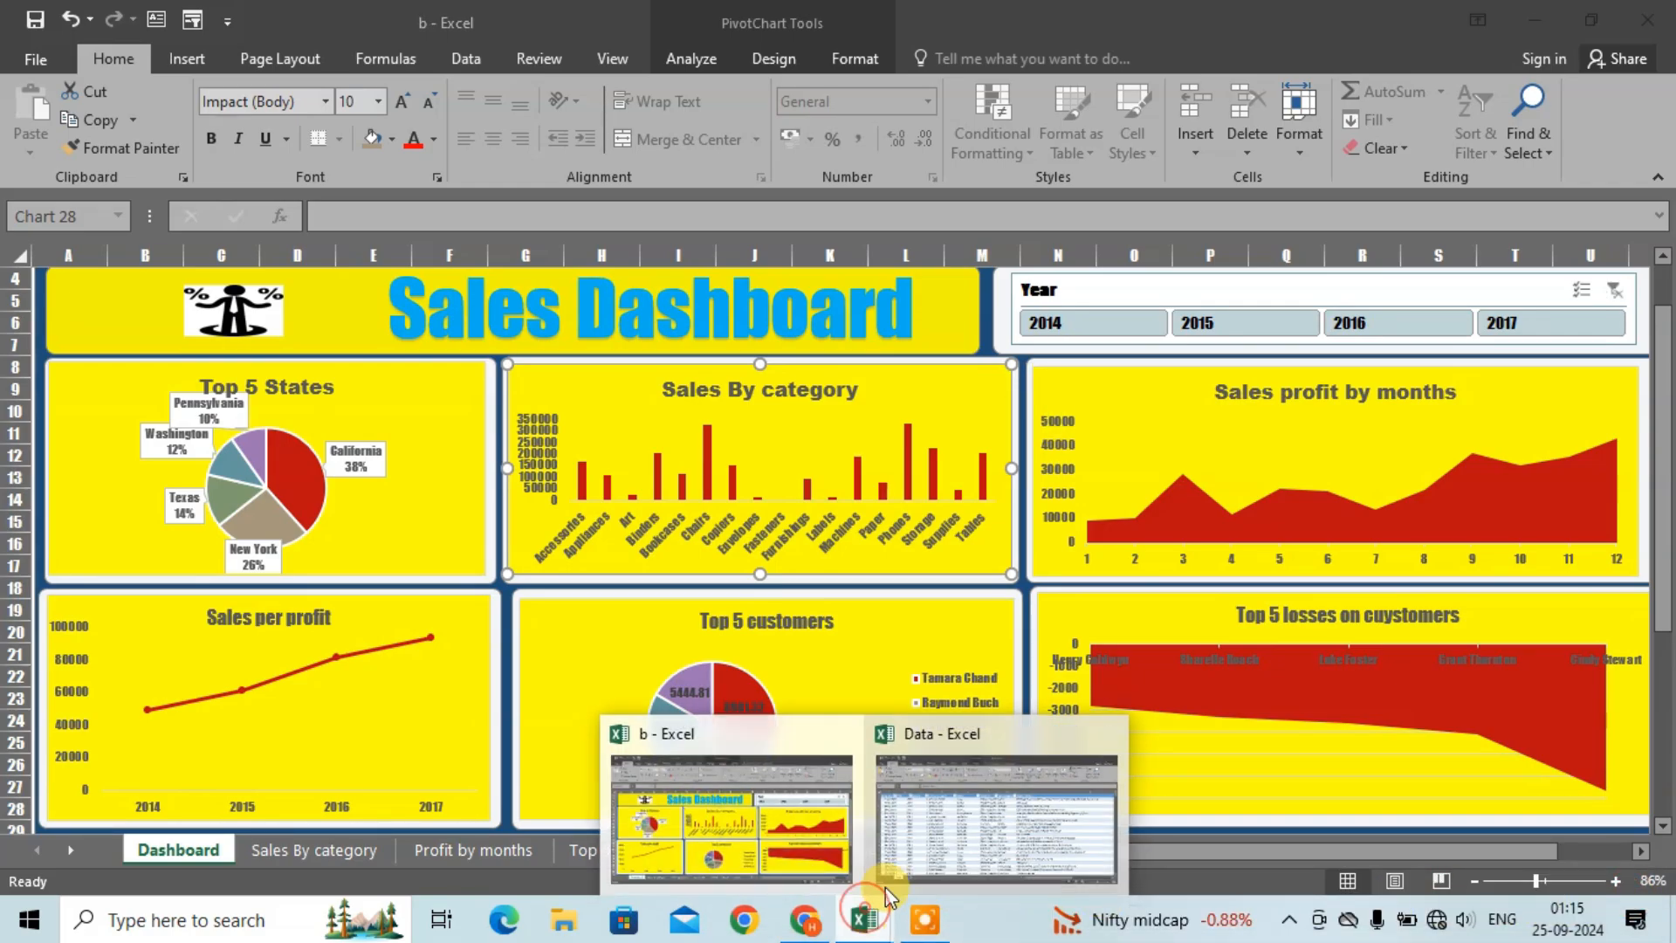
pyautogui.click(951, 820)
# Step: Create a PivotTable from all the data in Table1 on a new worksheet
pyautogui.click(63, 310)
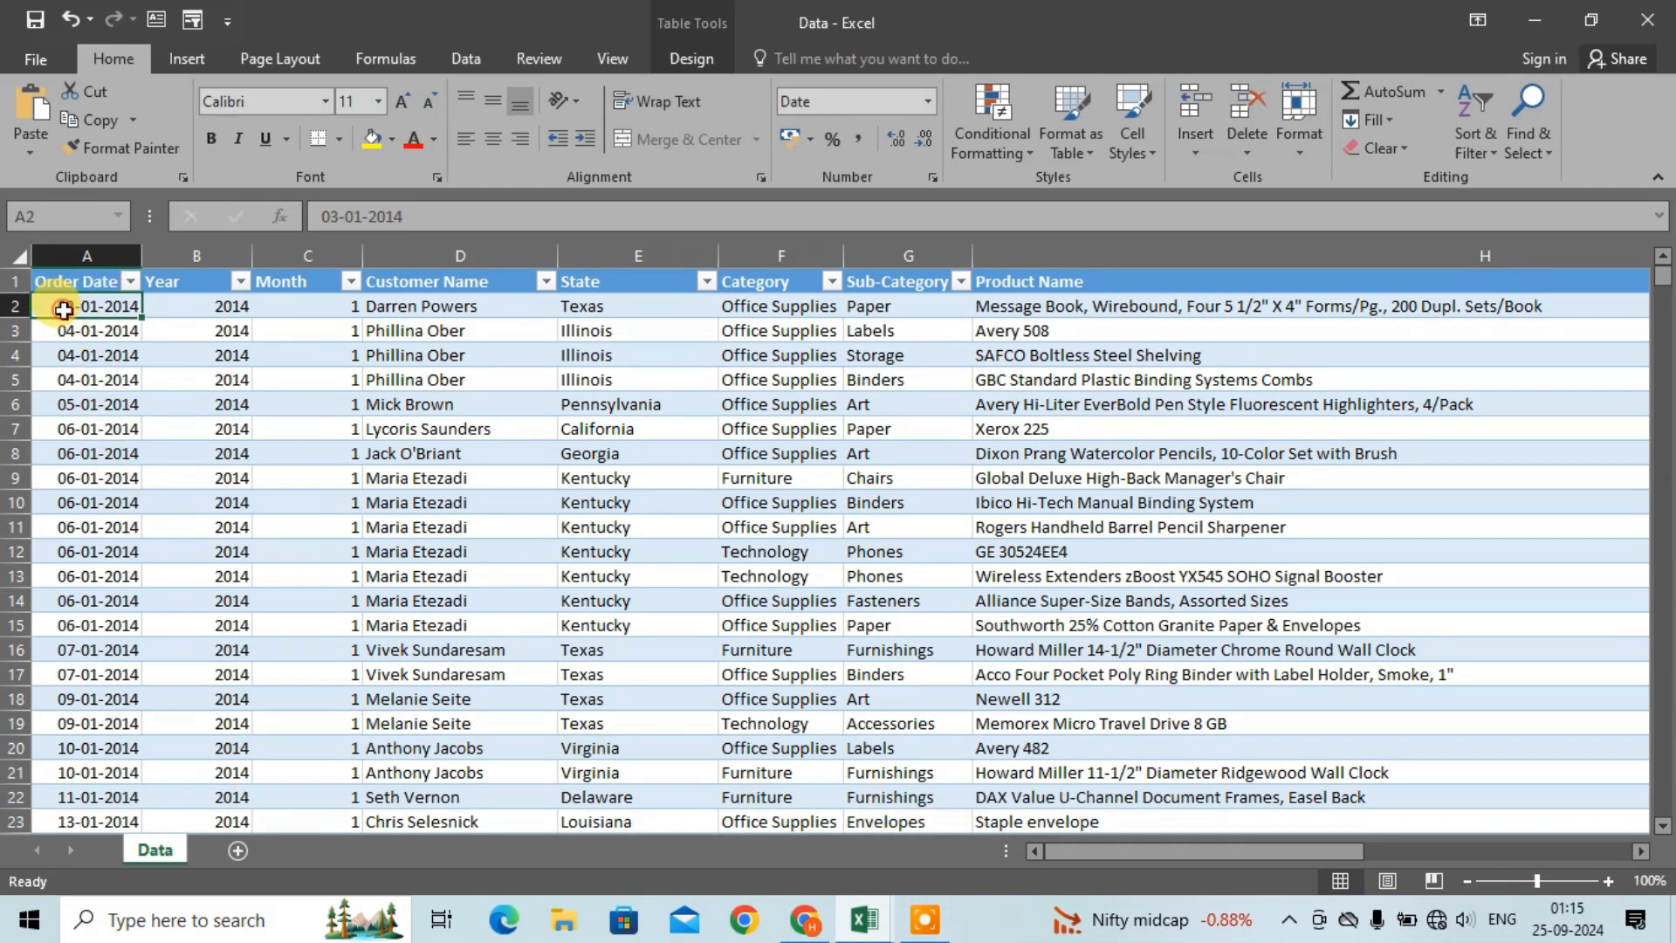
pyautogui.hotkey('ctrl', 'shift', 'End')
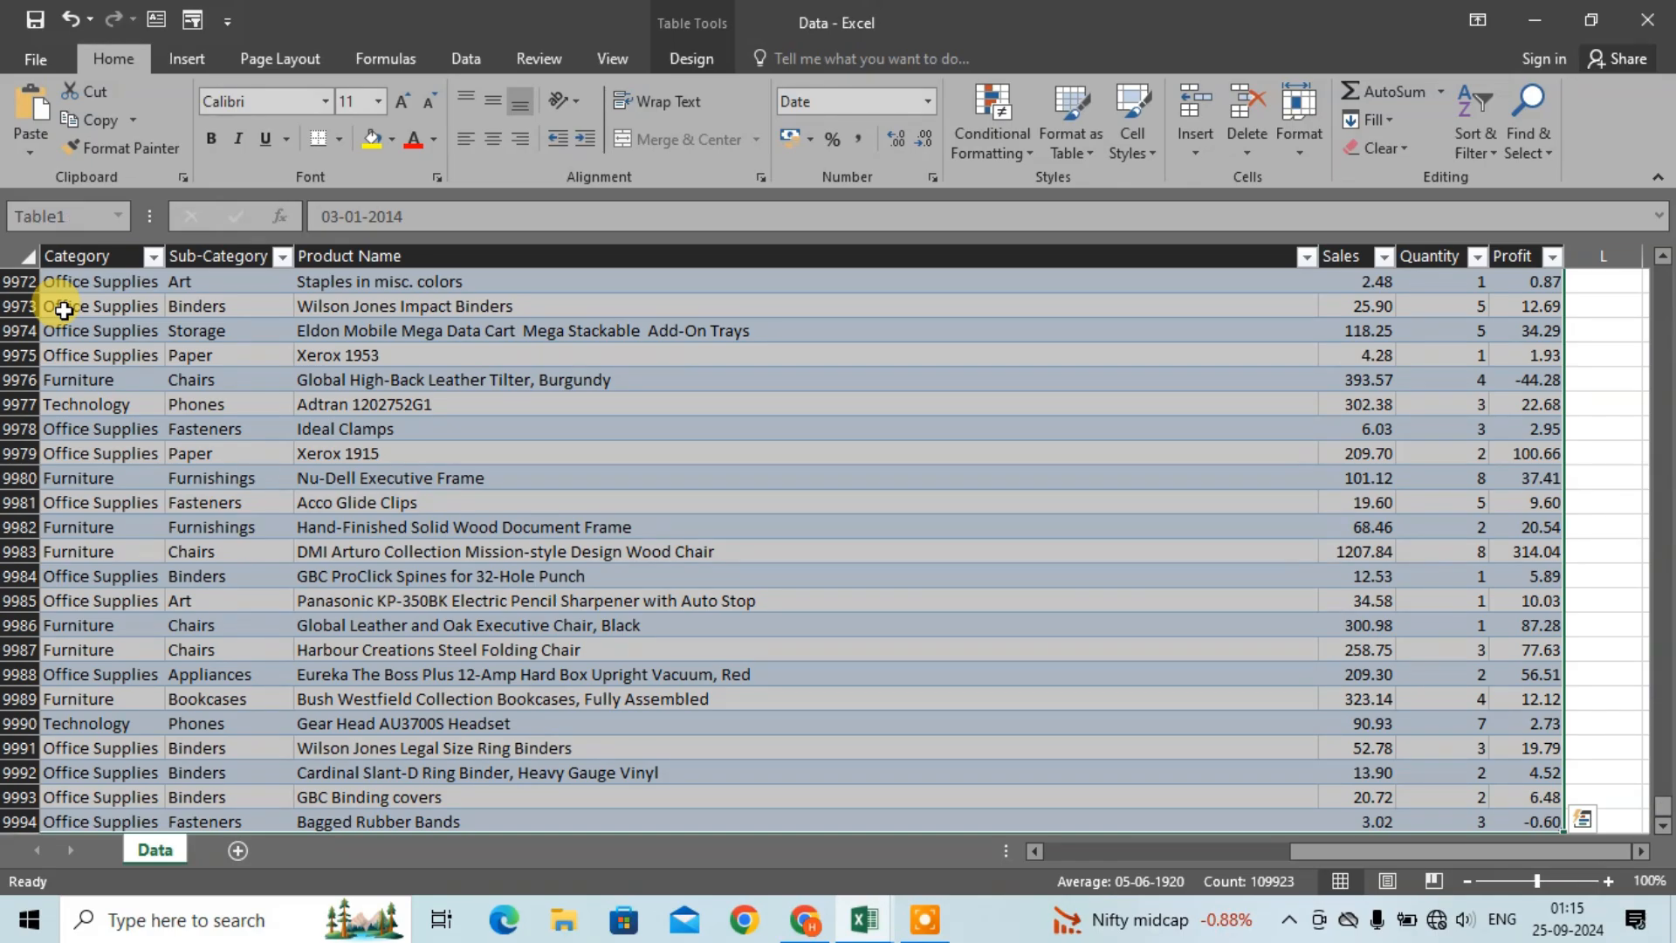
pyautogui.click(180, 52)
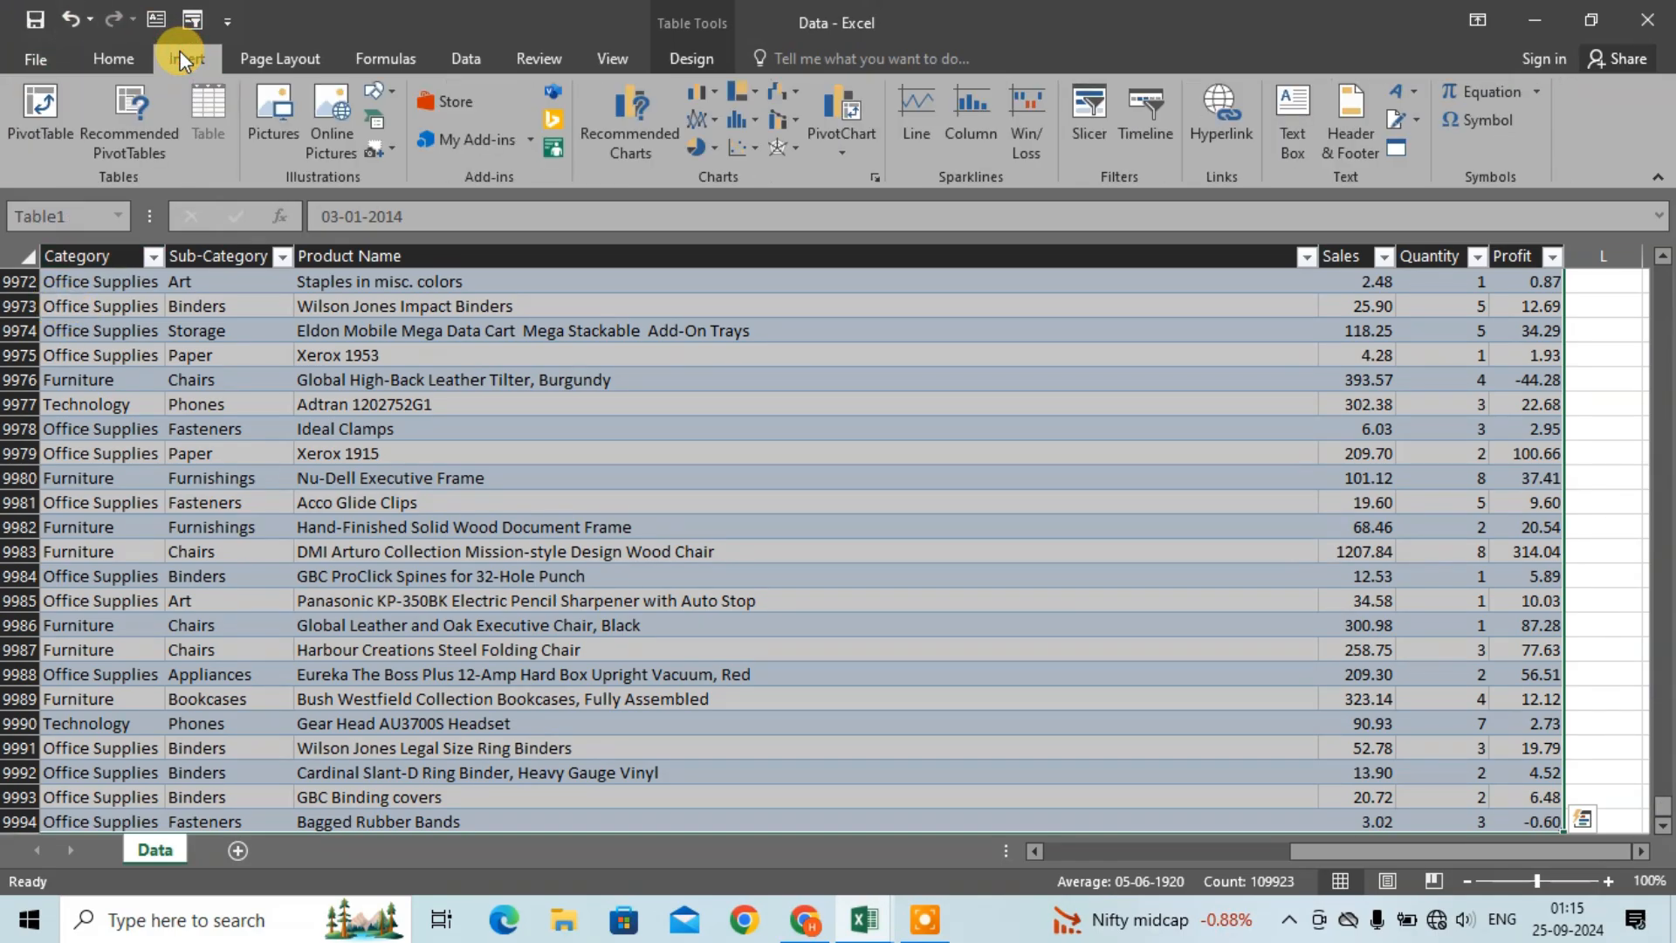
pyautogui.click(54, 124)
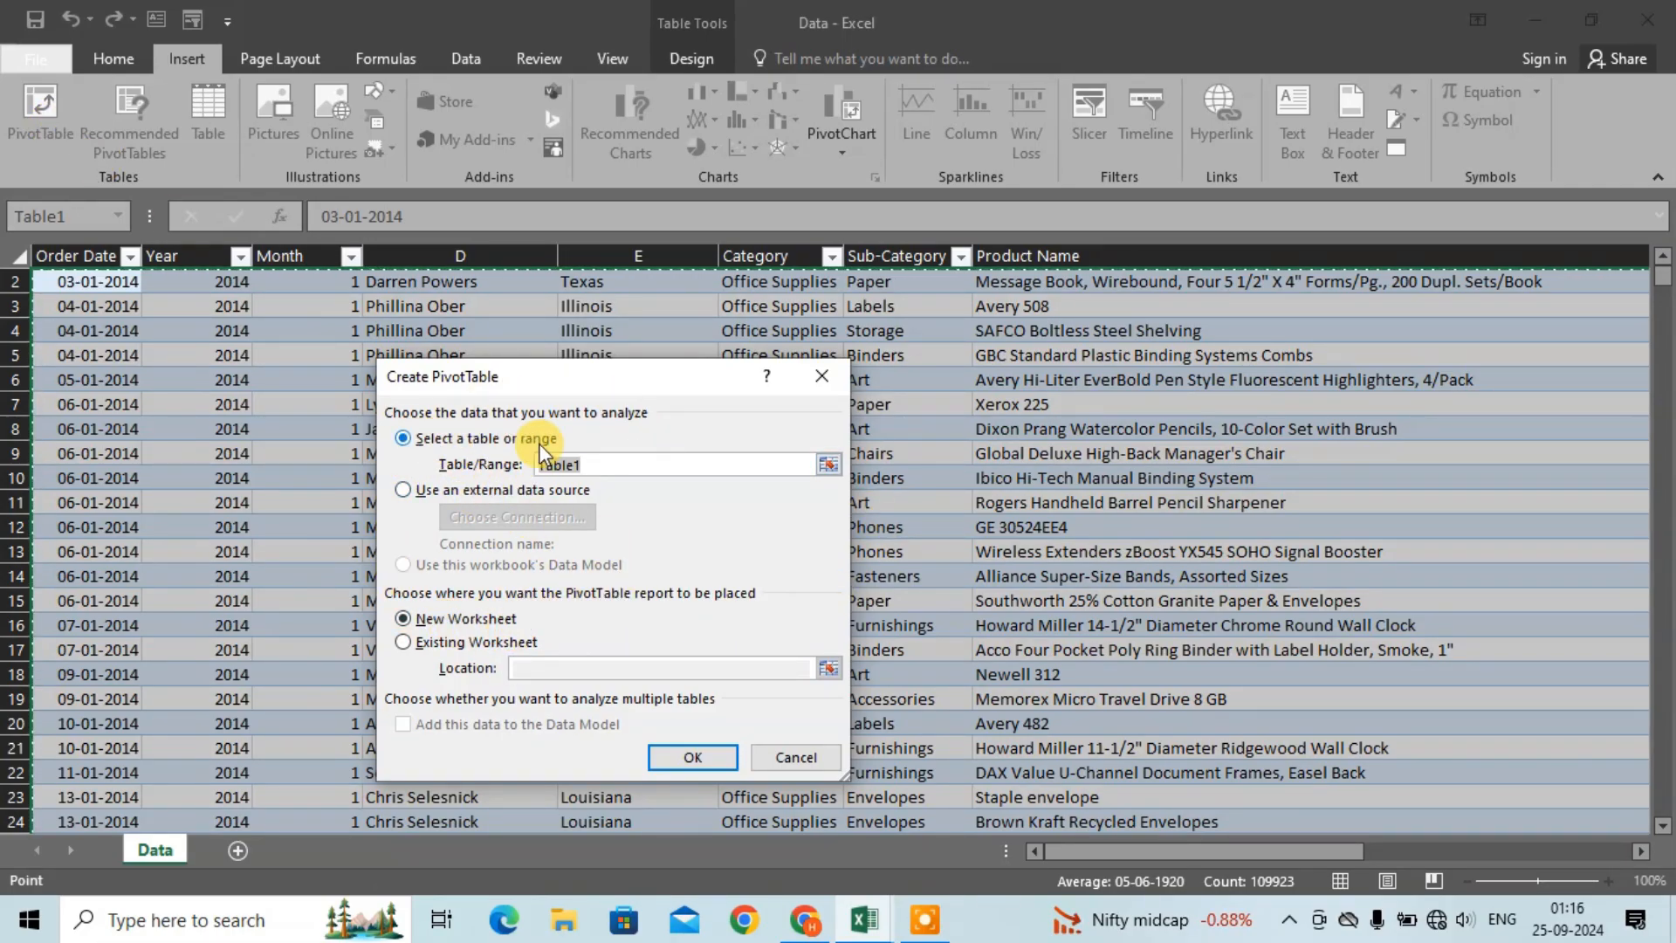
pyautogui.click(694, 756)
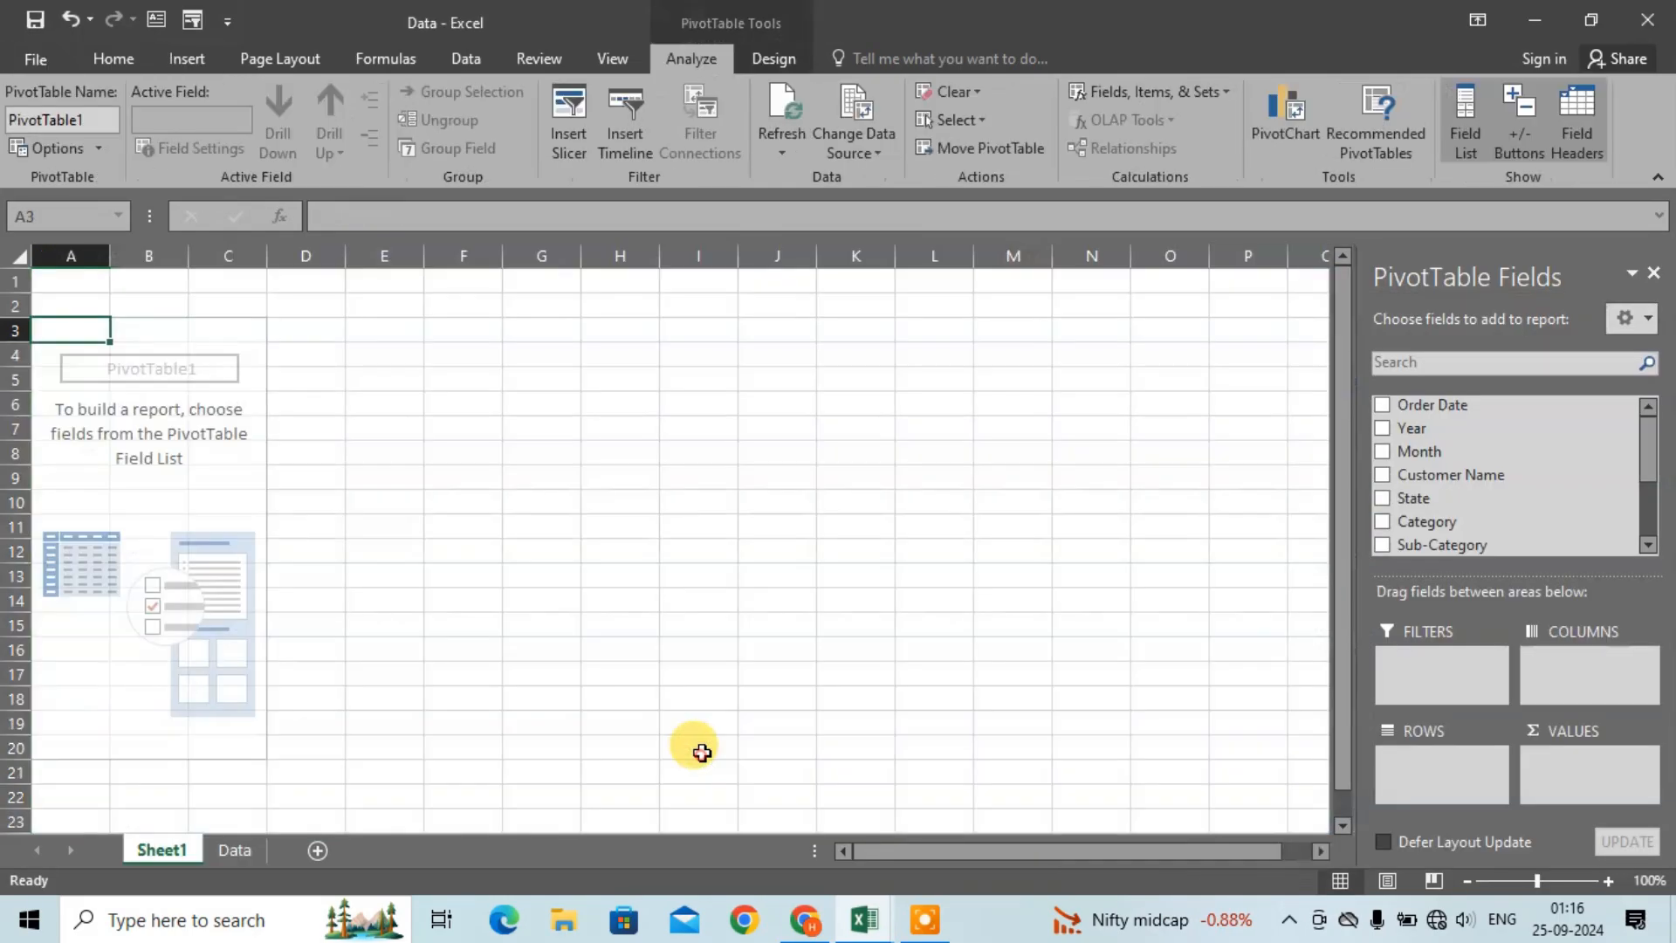
# Step: Rename the new PivotTable sheet as Sales by category
pyautogui.doubleClick(150, 851)
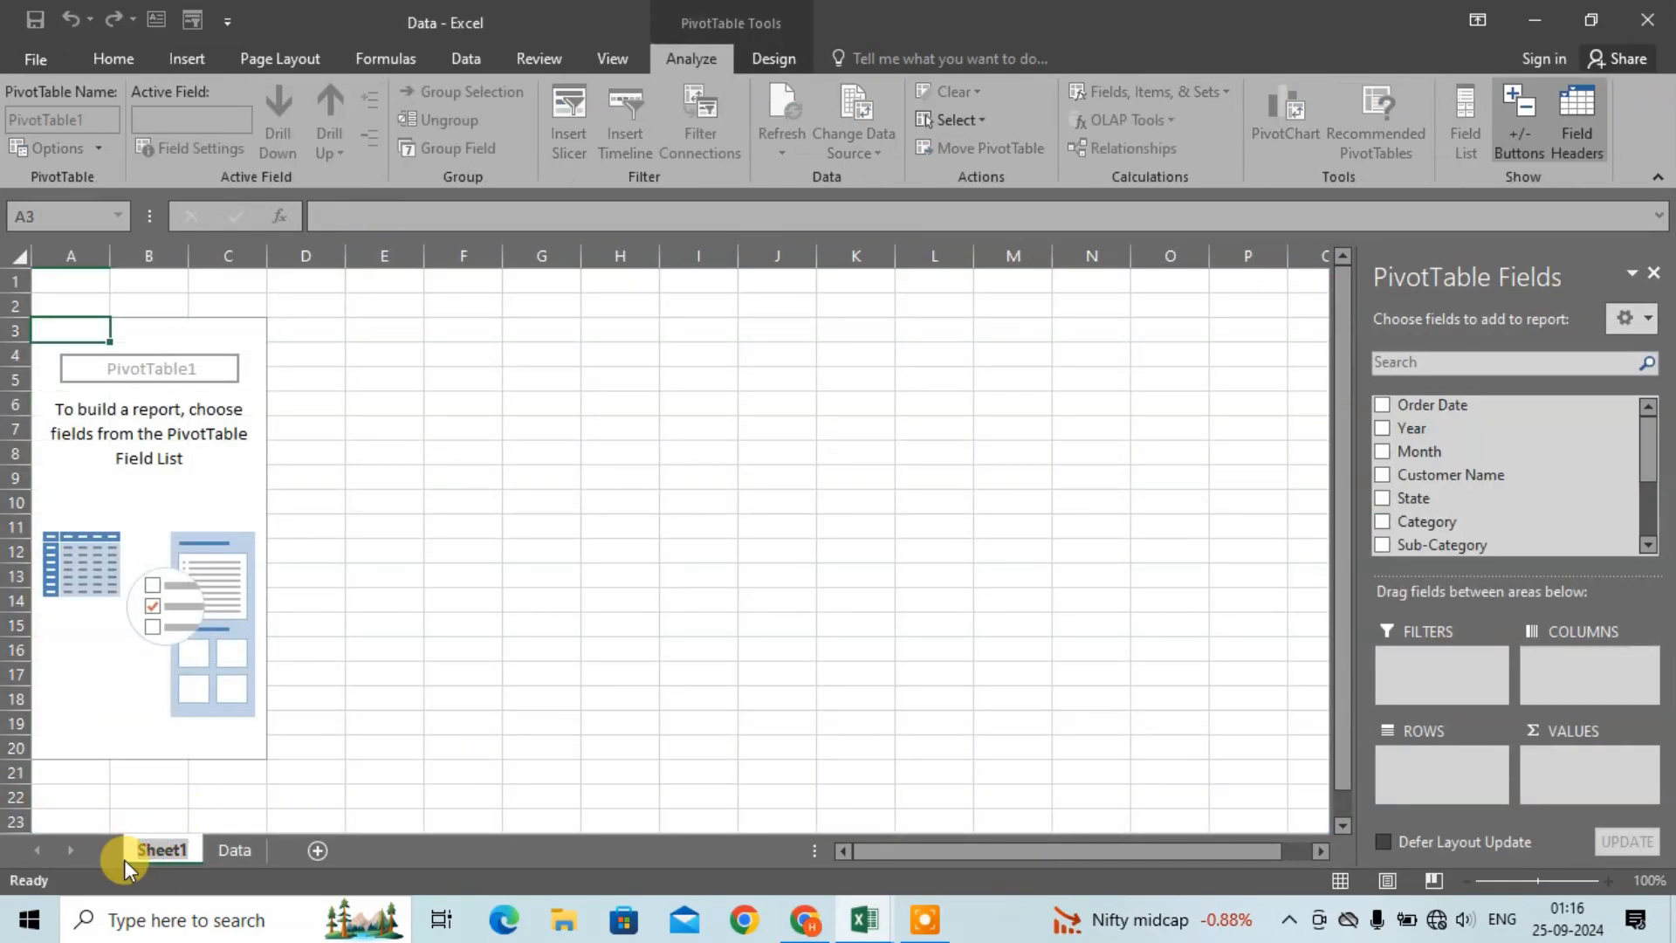
pyautogui.write('Sal')
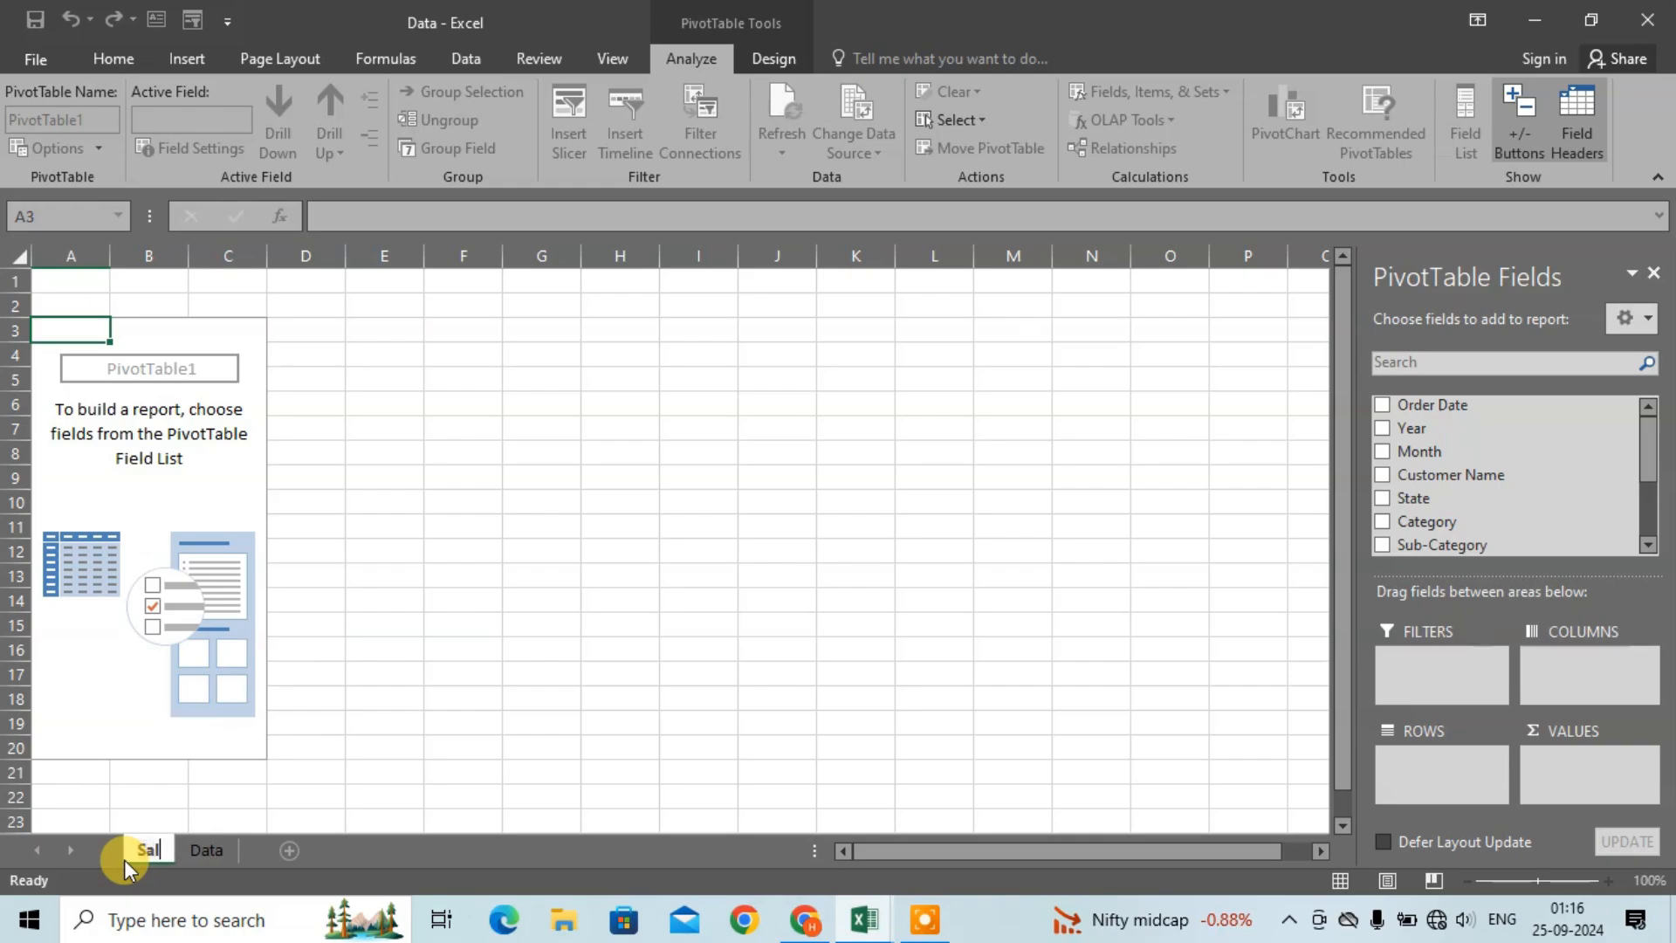
pyautogui.write('es by category')
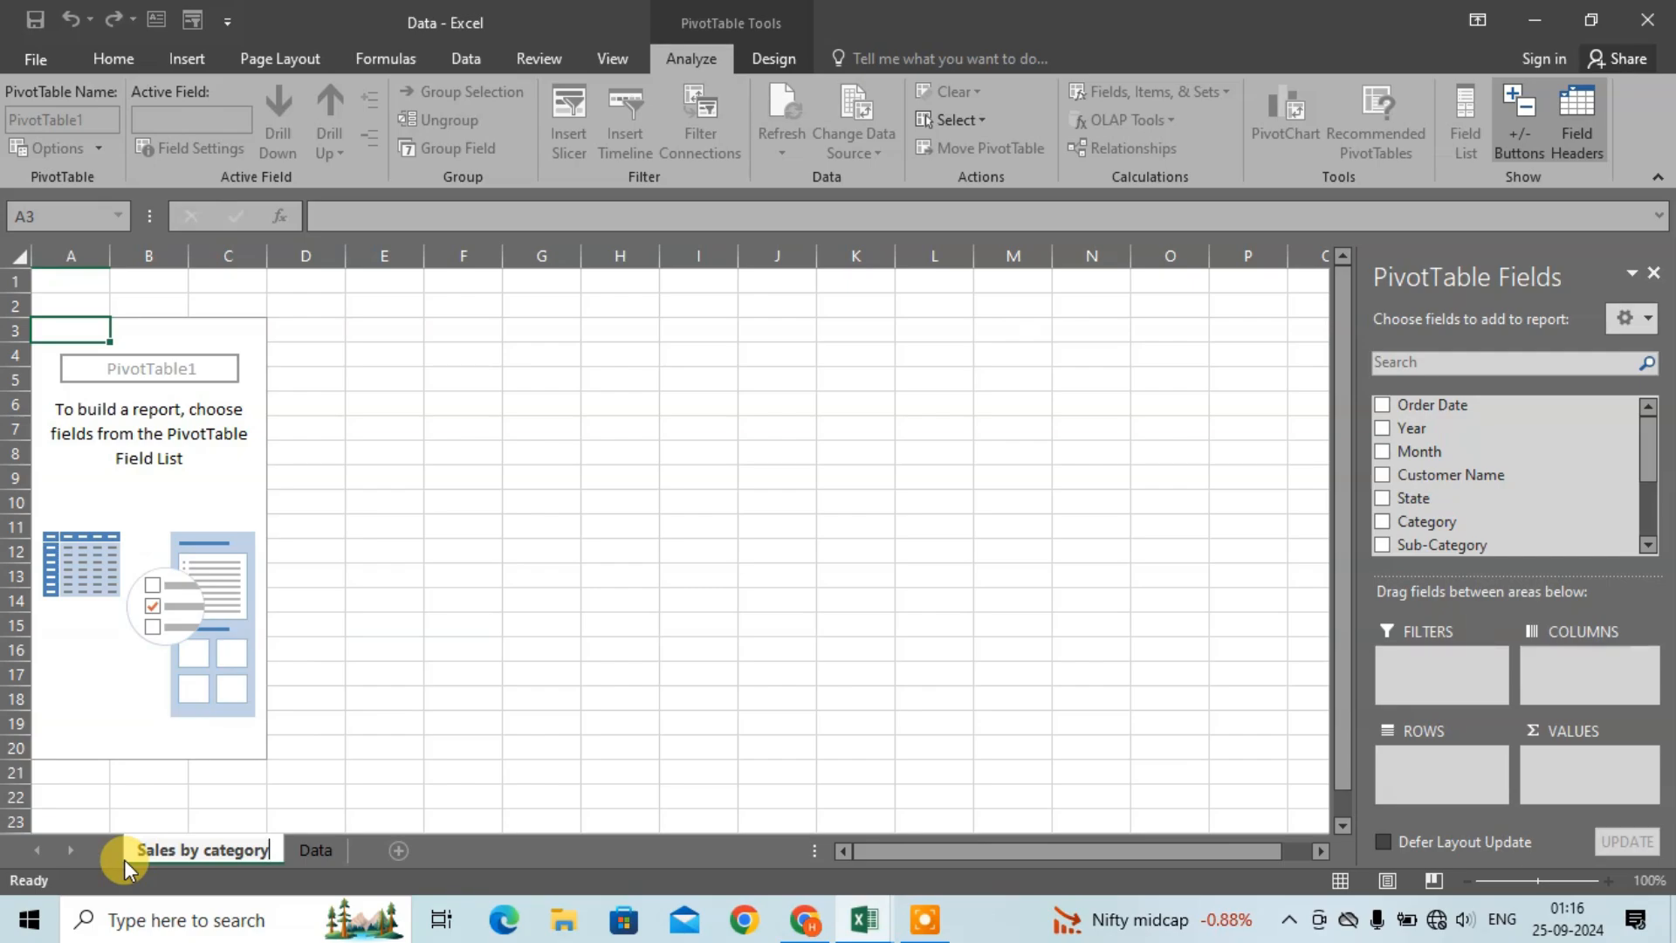
pyautogui.press('Return')
# Step: Examine the Sales and Sub-Category columns on the Data sheet and go through the Category values down to row 19
pyautogui.click(307, 848)
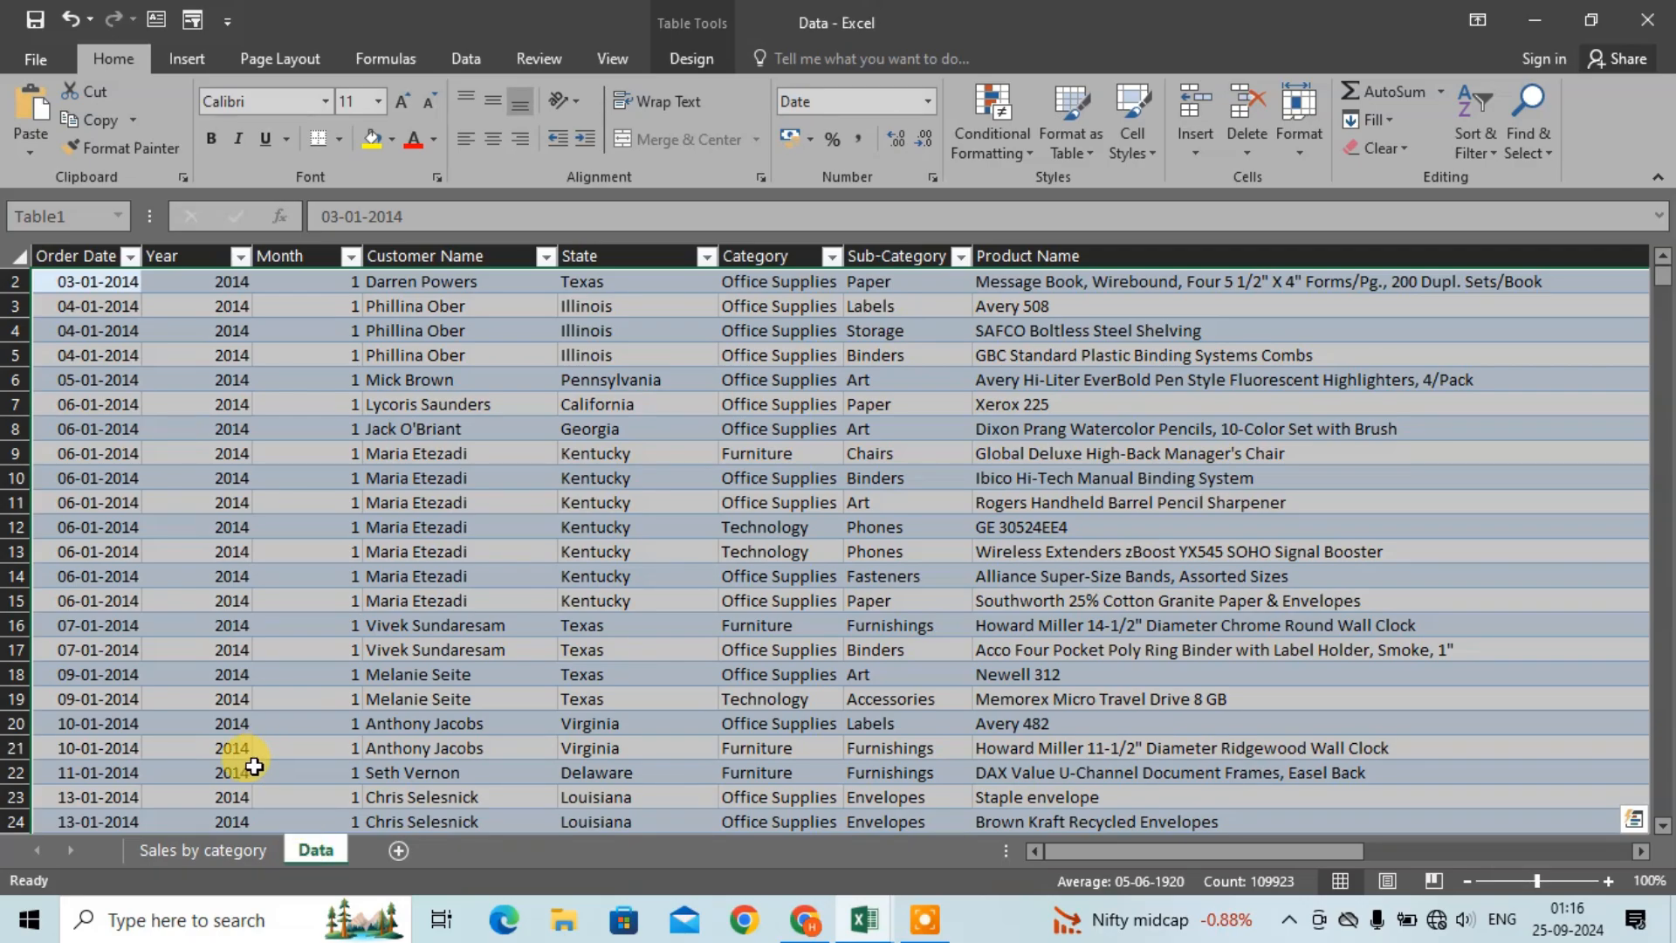
pyautogui.moveTo(1194, 842); pyautogui.dragTo(1501, 842)
pyautogui.click(1335, 251)
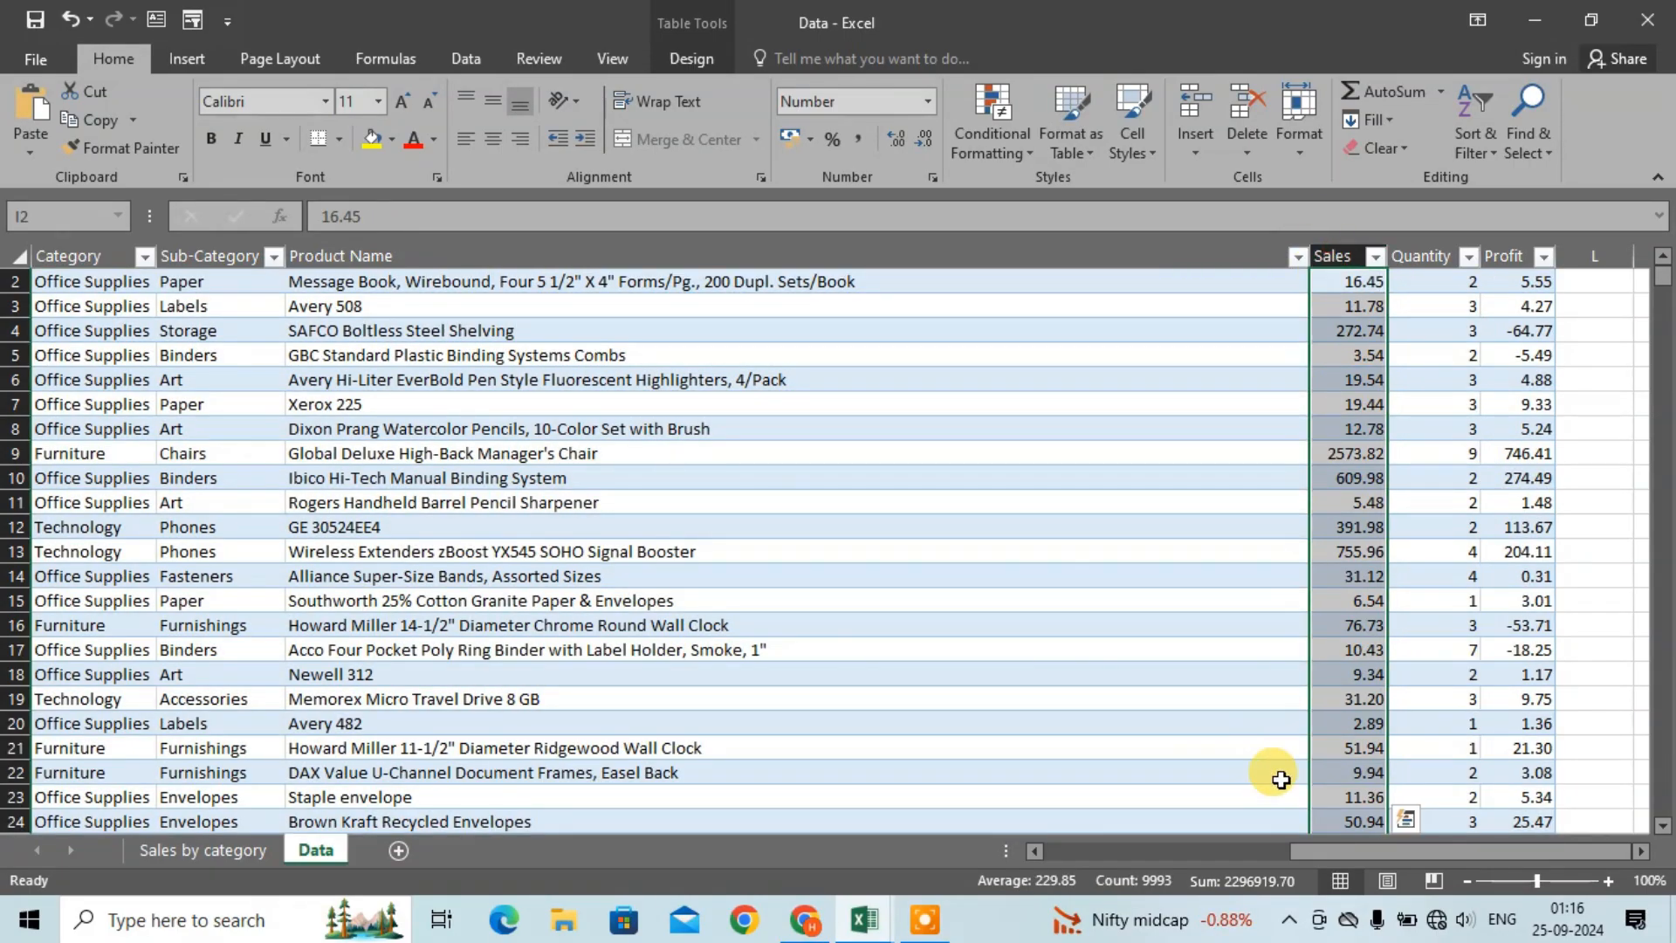
pyautogui.moveTo(1301, 855); pyautogui.dragTo(1086, 890)
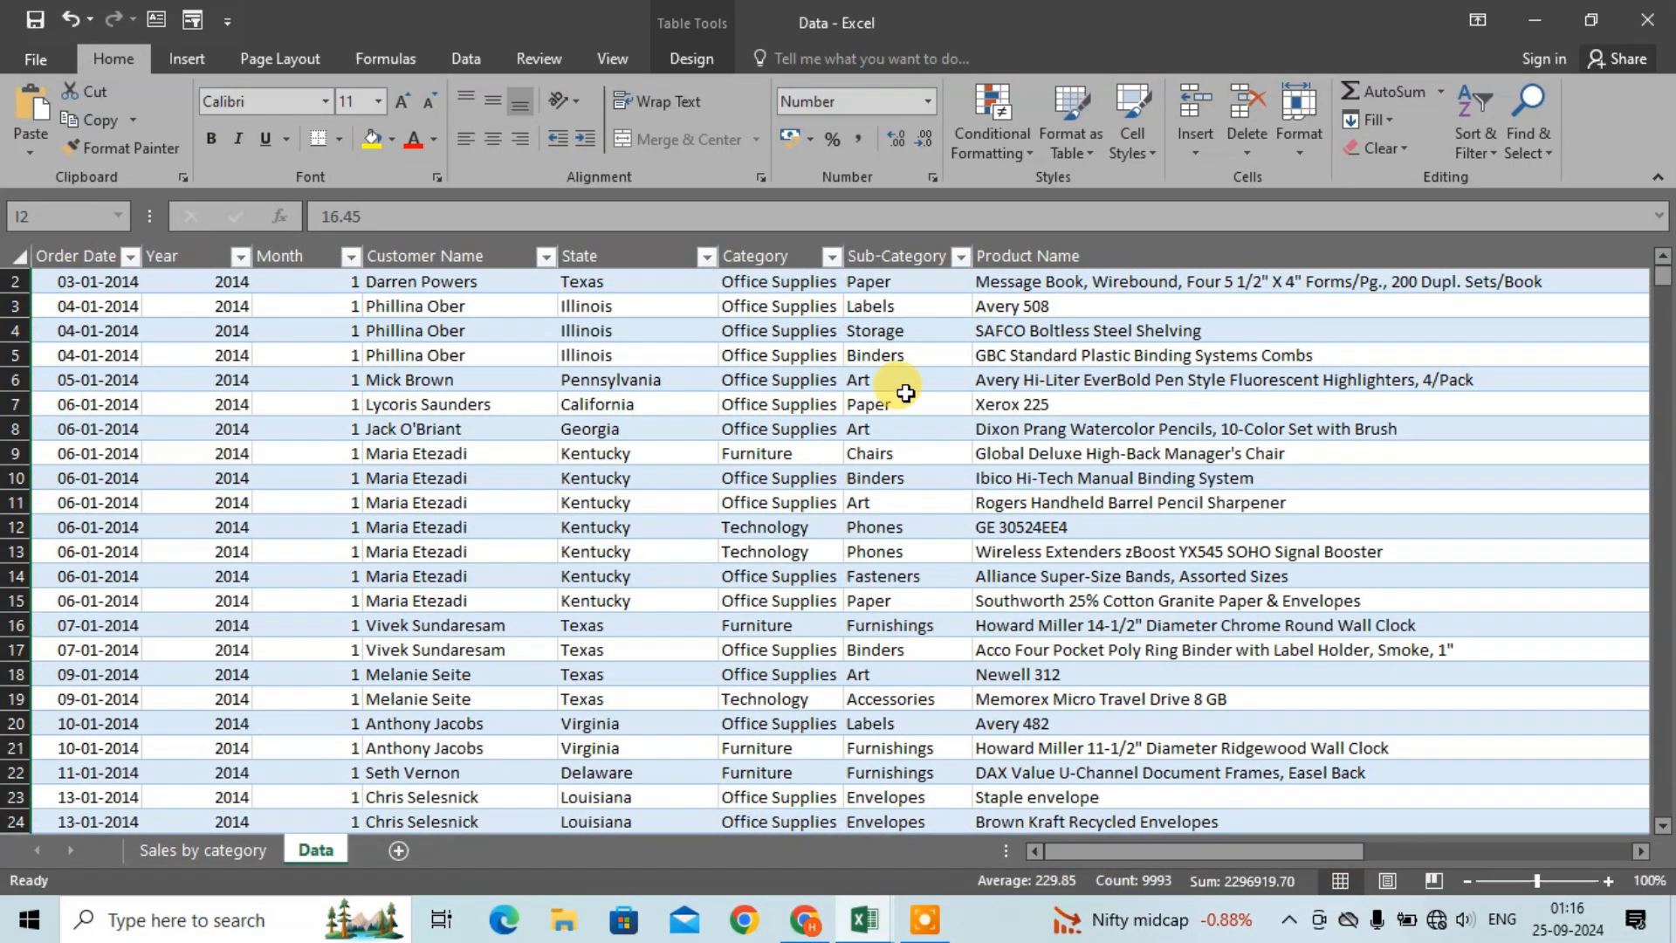
pyautogui.click(873, 250)
pyautogui.click(761, 302)
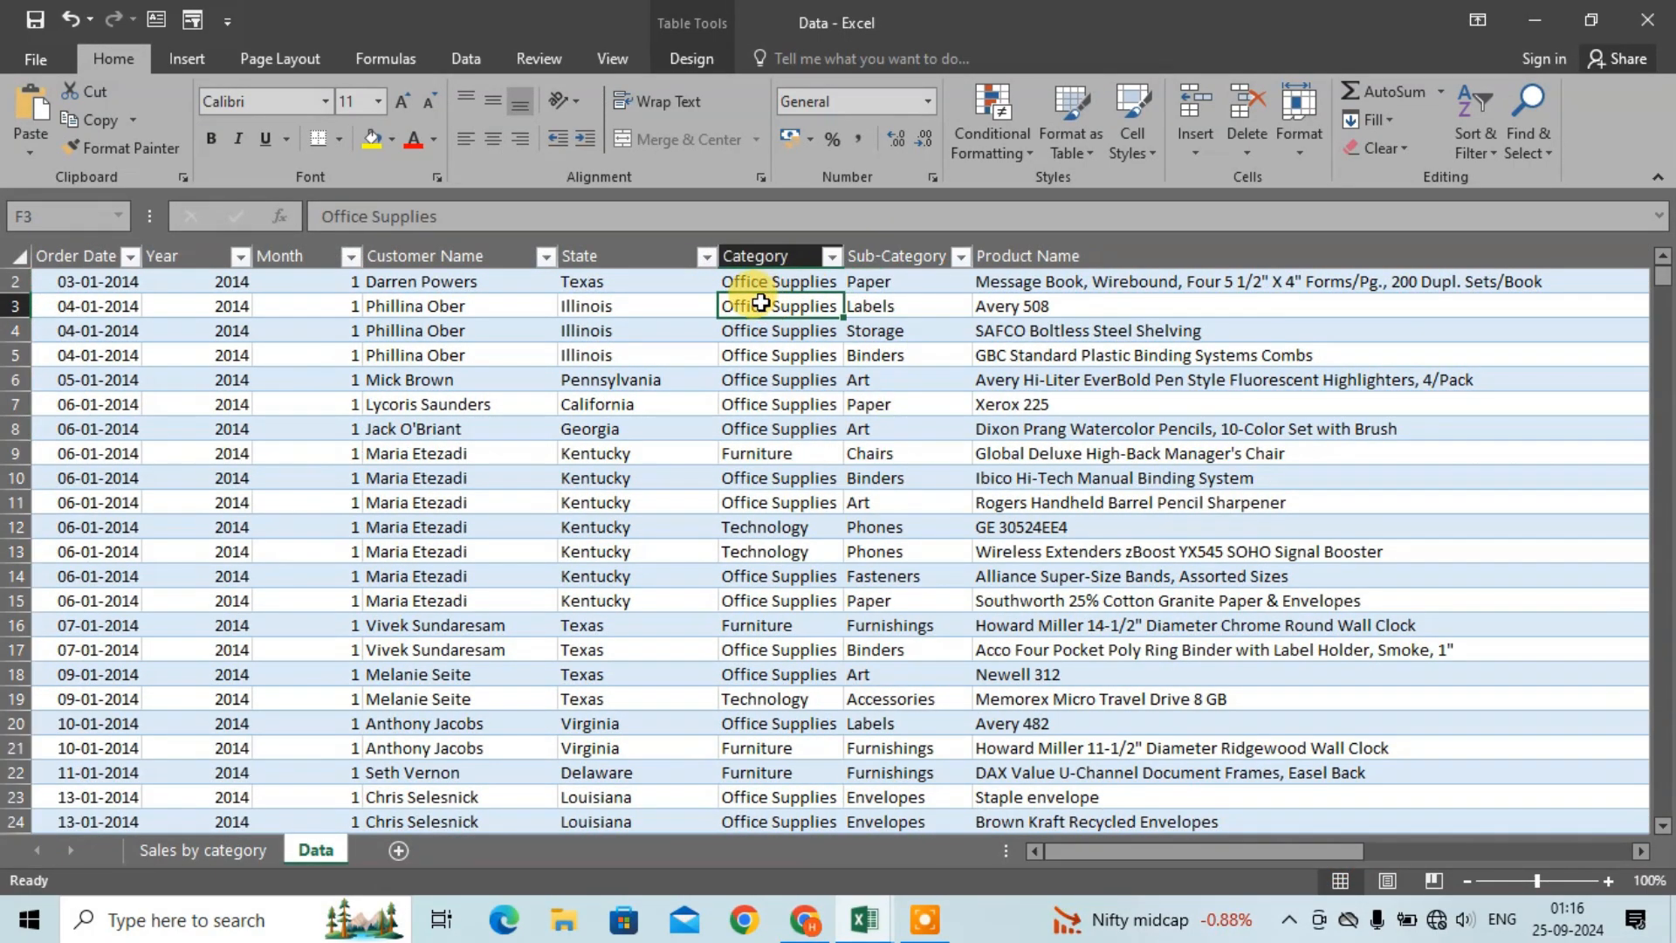
pyautogui.press('Down')
pyautogui.press('Down')
pyautogui.press('Down')
pyautogui.press('Down')
pyautogui.press('Down')
pyautogui.press('Down')
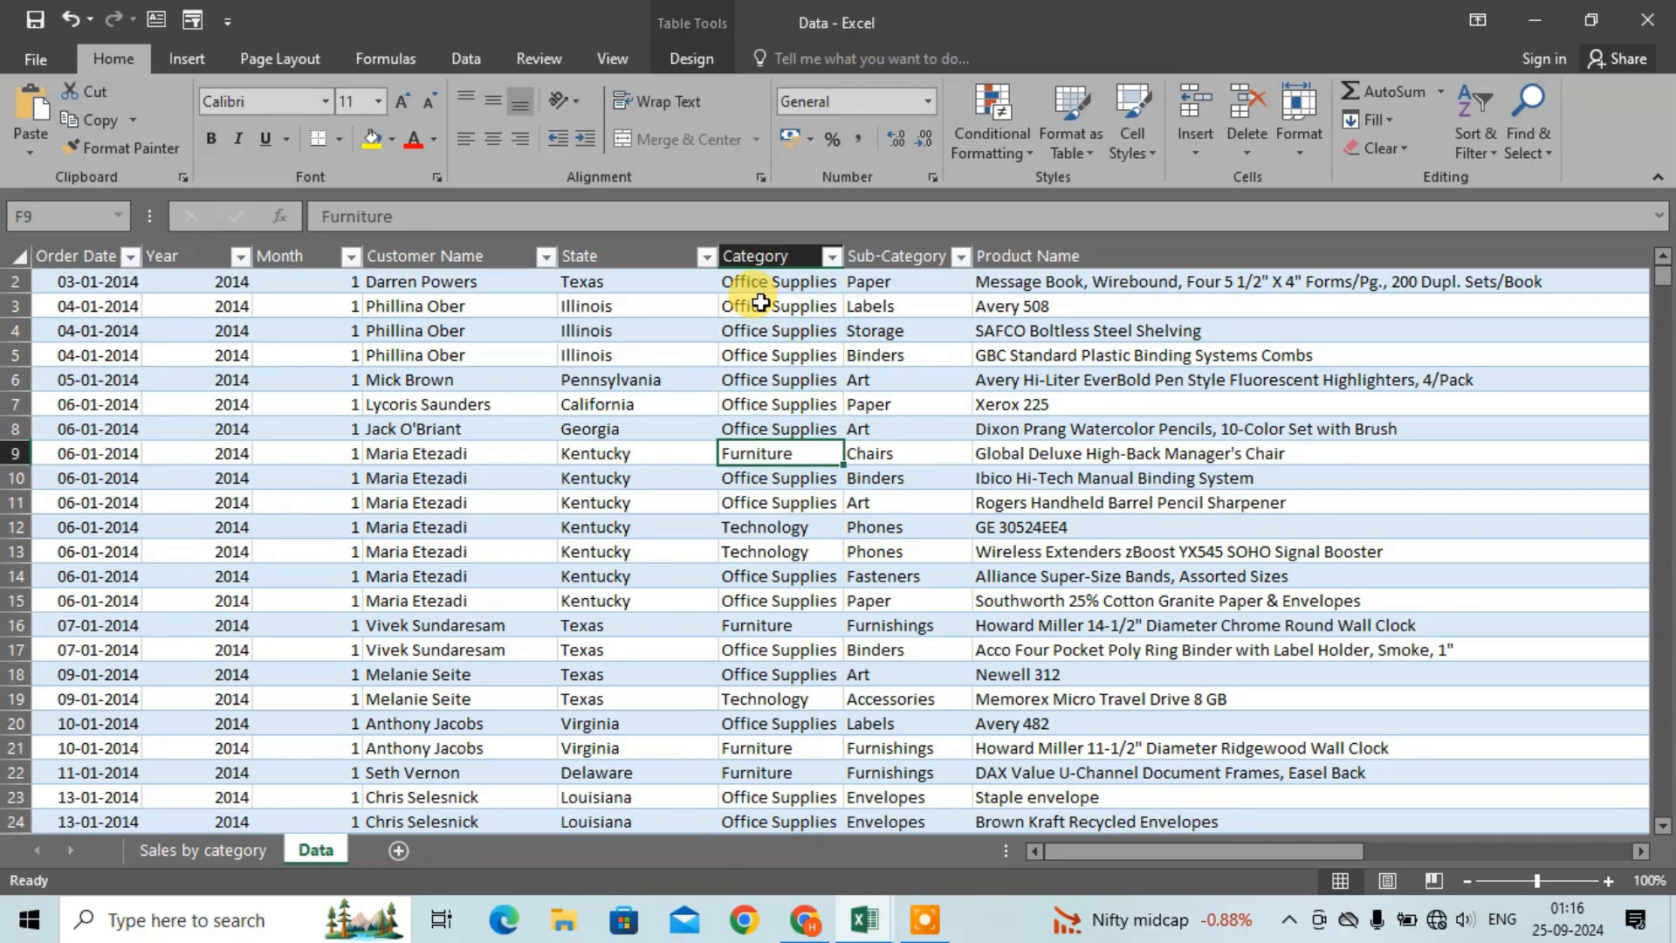
pyautogui.press('Down')
pyautogui.press('Down')
pyautogui.press('Down')
pyautogui.press('Down')
pyautogui.press('Down')
pyautogui.press('Down')
pyautogui.press('Down')
pyautogui.press('Down')
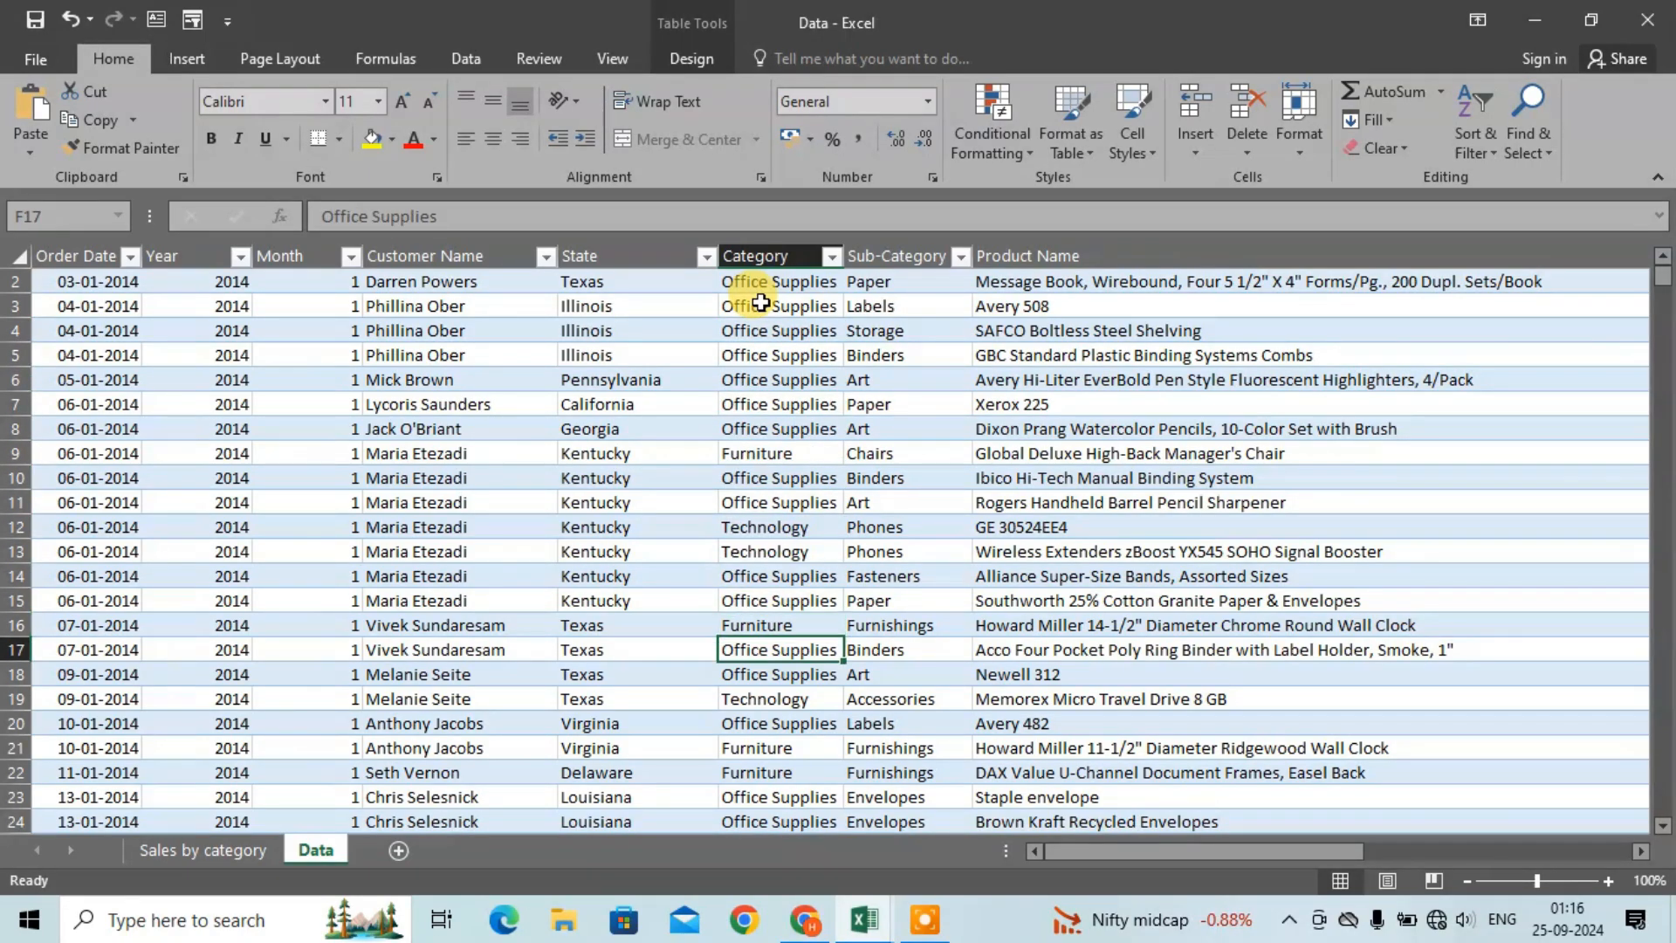
pyautogui.press('Down')
pyautogui.press('Down')
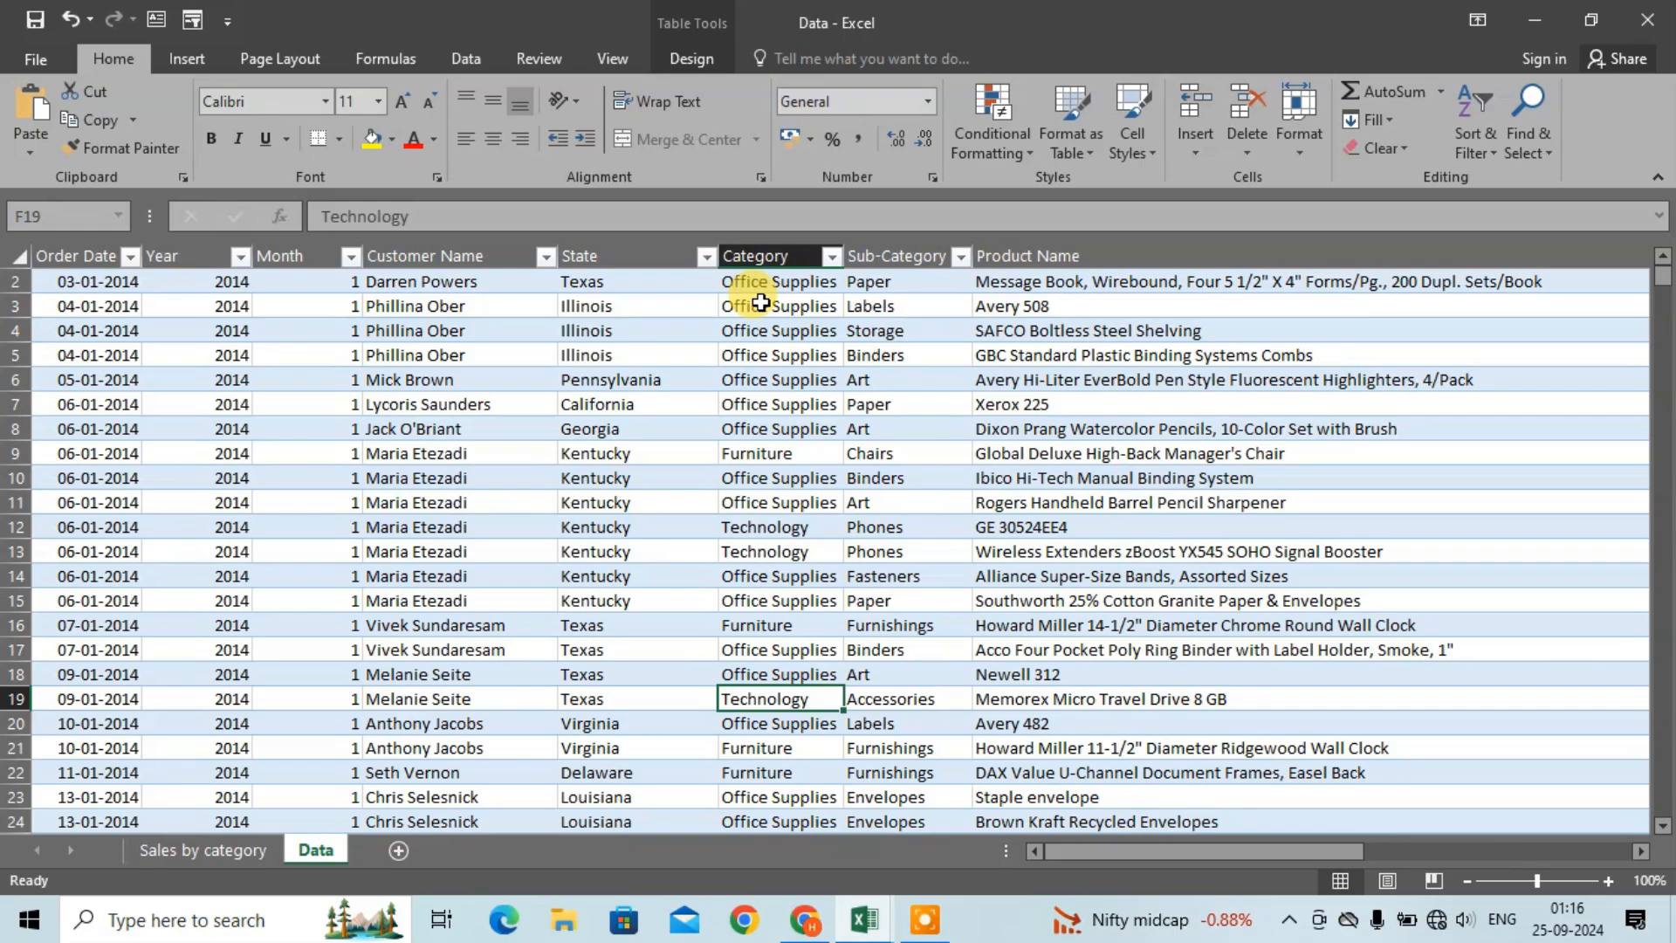
# Step: Build the PivotTable on the Sales by category sheet with Sub-Category as rows and the sum of Sales as values
pyautogui.click(225, 851)
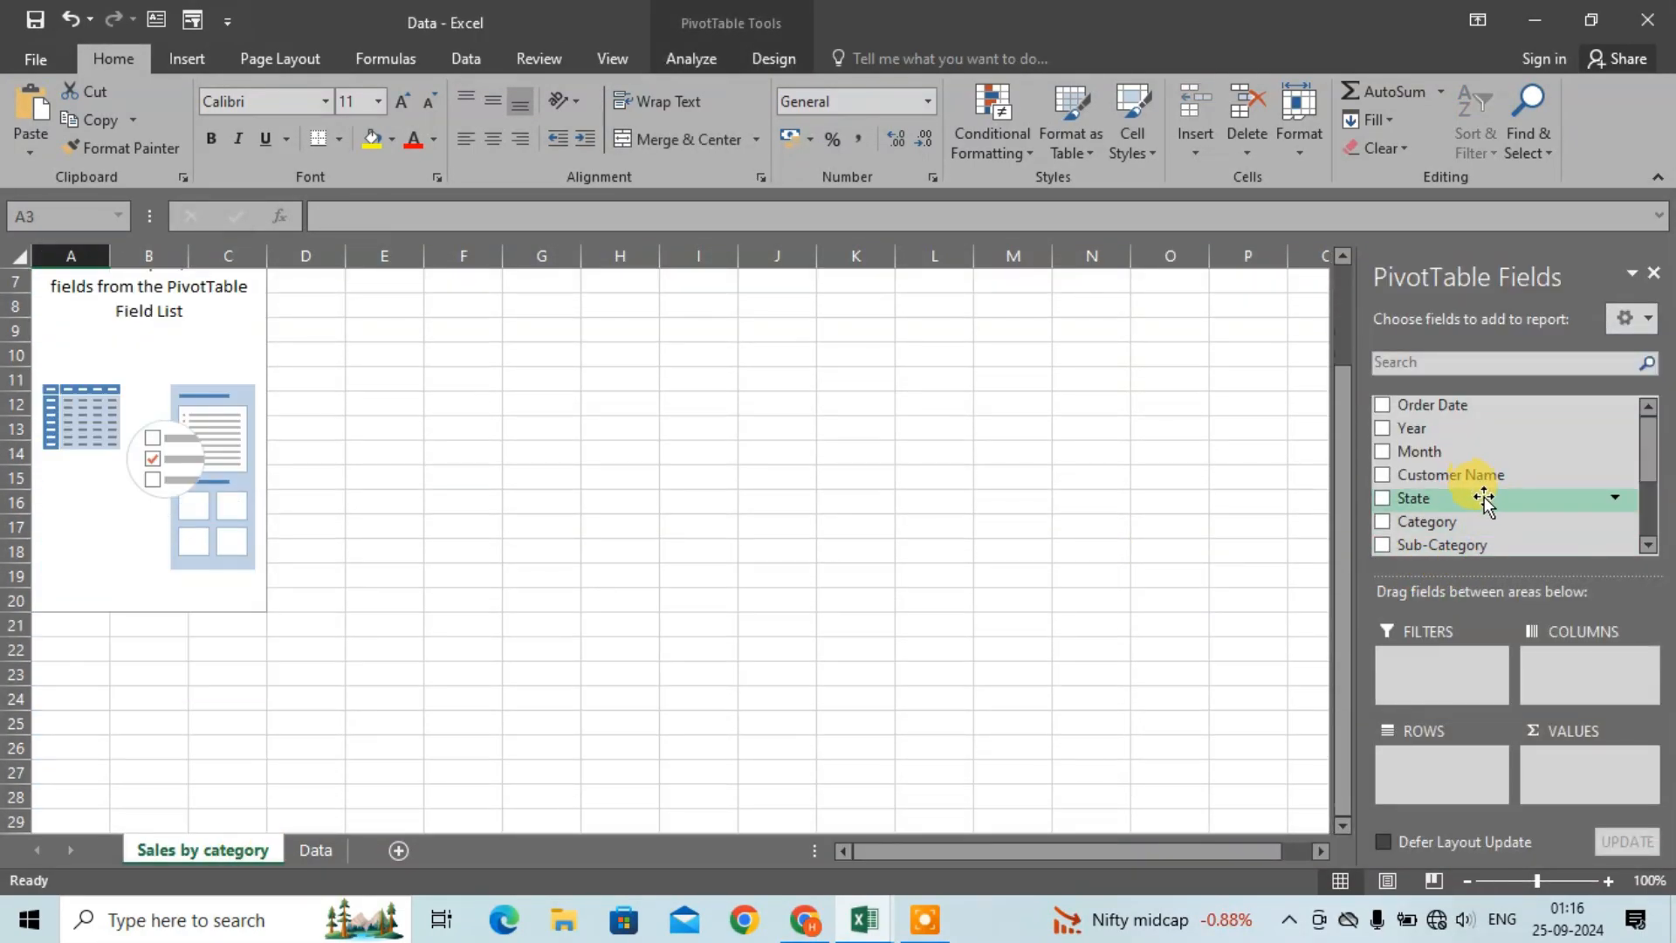
pyautogui.moveTo(1422, 541); pyautogui.dragTo(1418, 758)
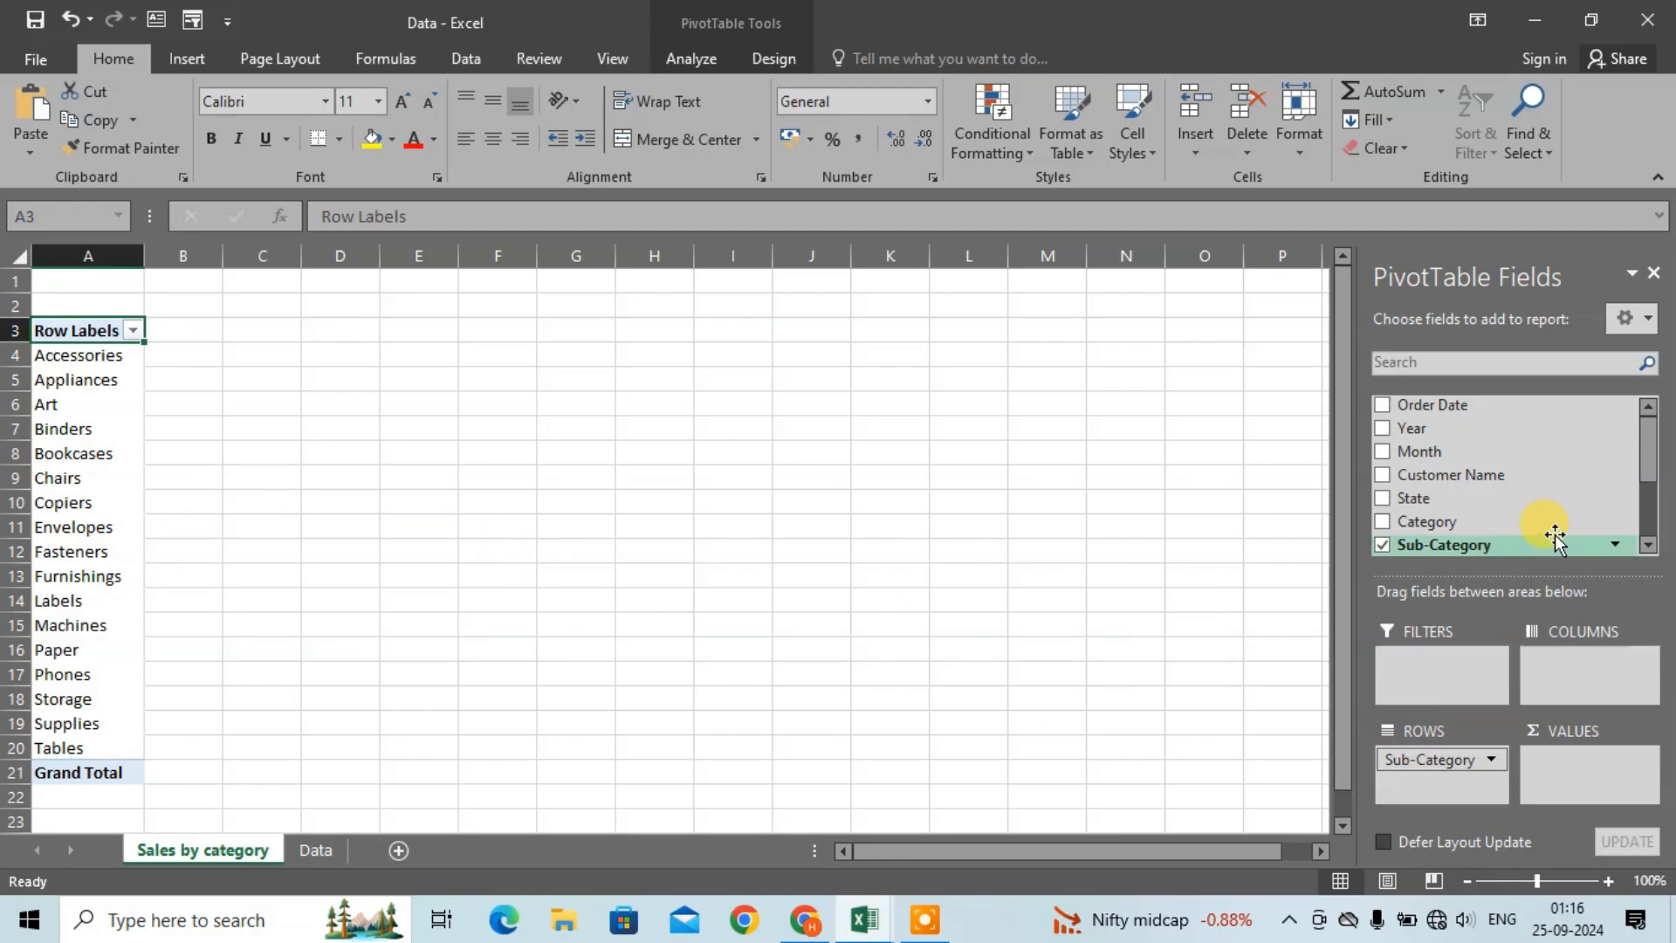
pyautogui.scroll(-2, 1571, 475)
pyautogui.scroll(-2, 1656, 471)
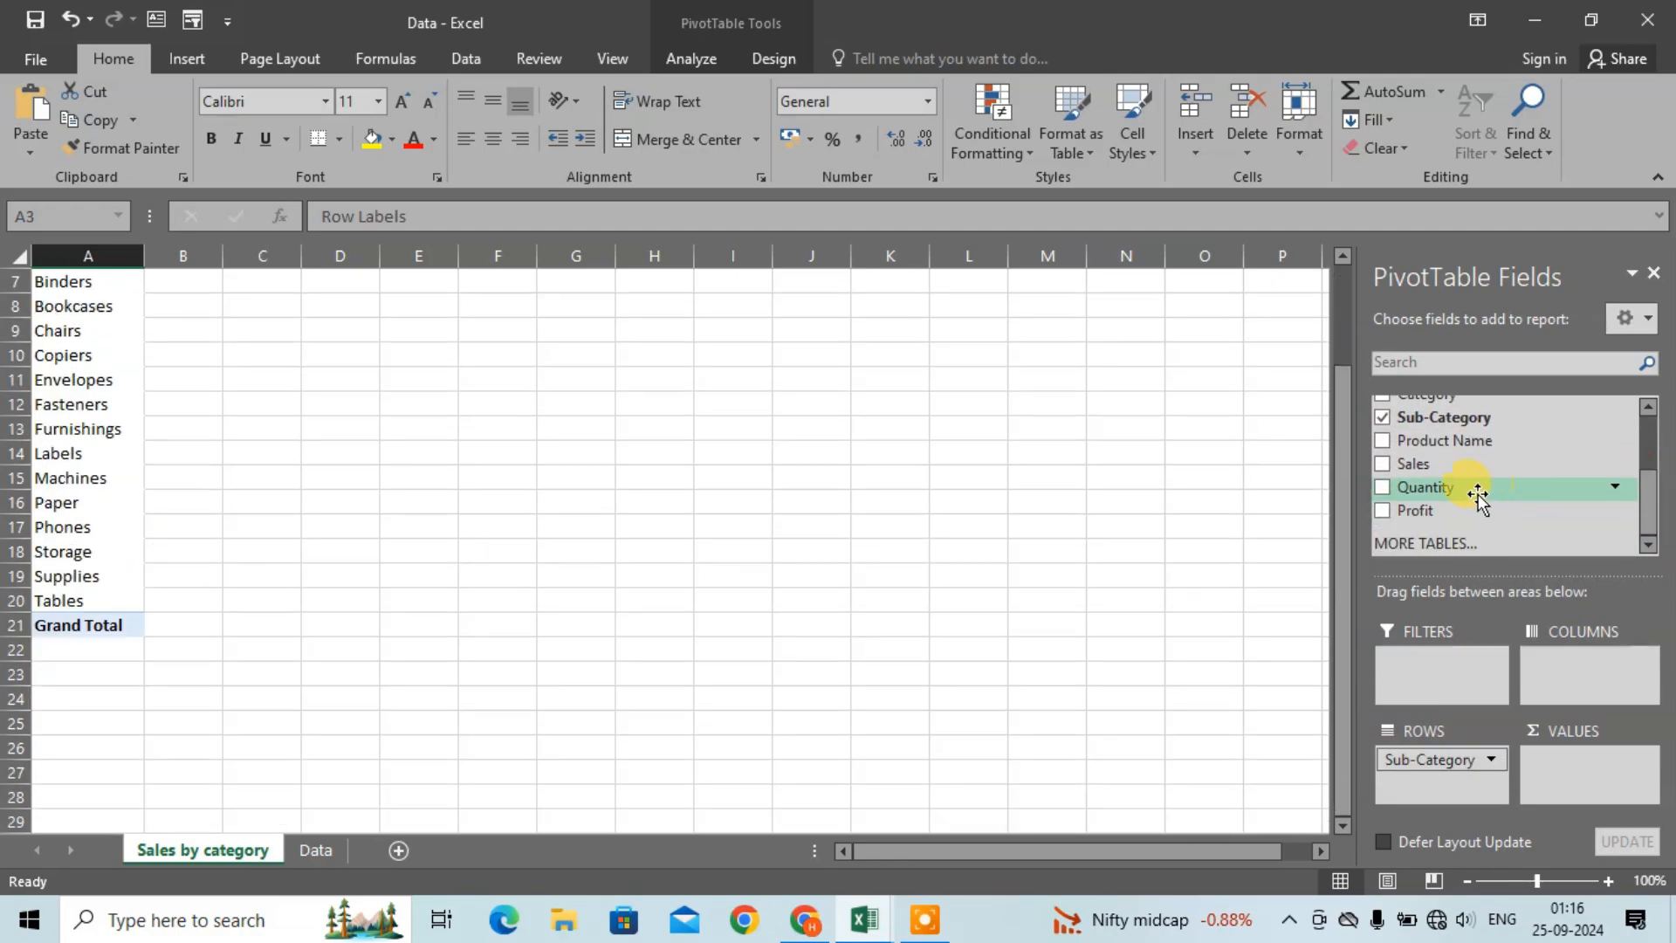
pyautogui.moveTo(1443, 463); pyautogui.dragTo(1562, 762)
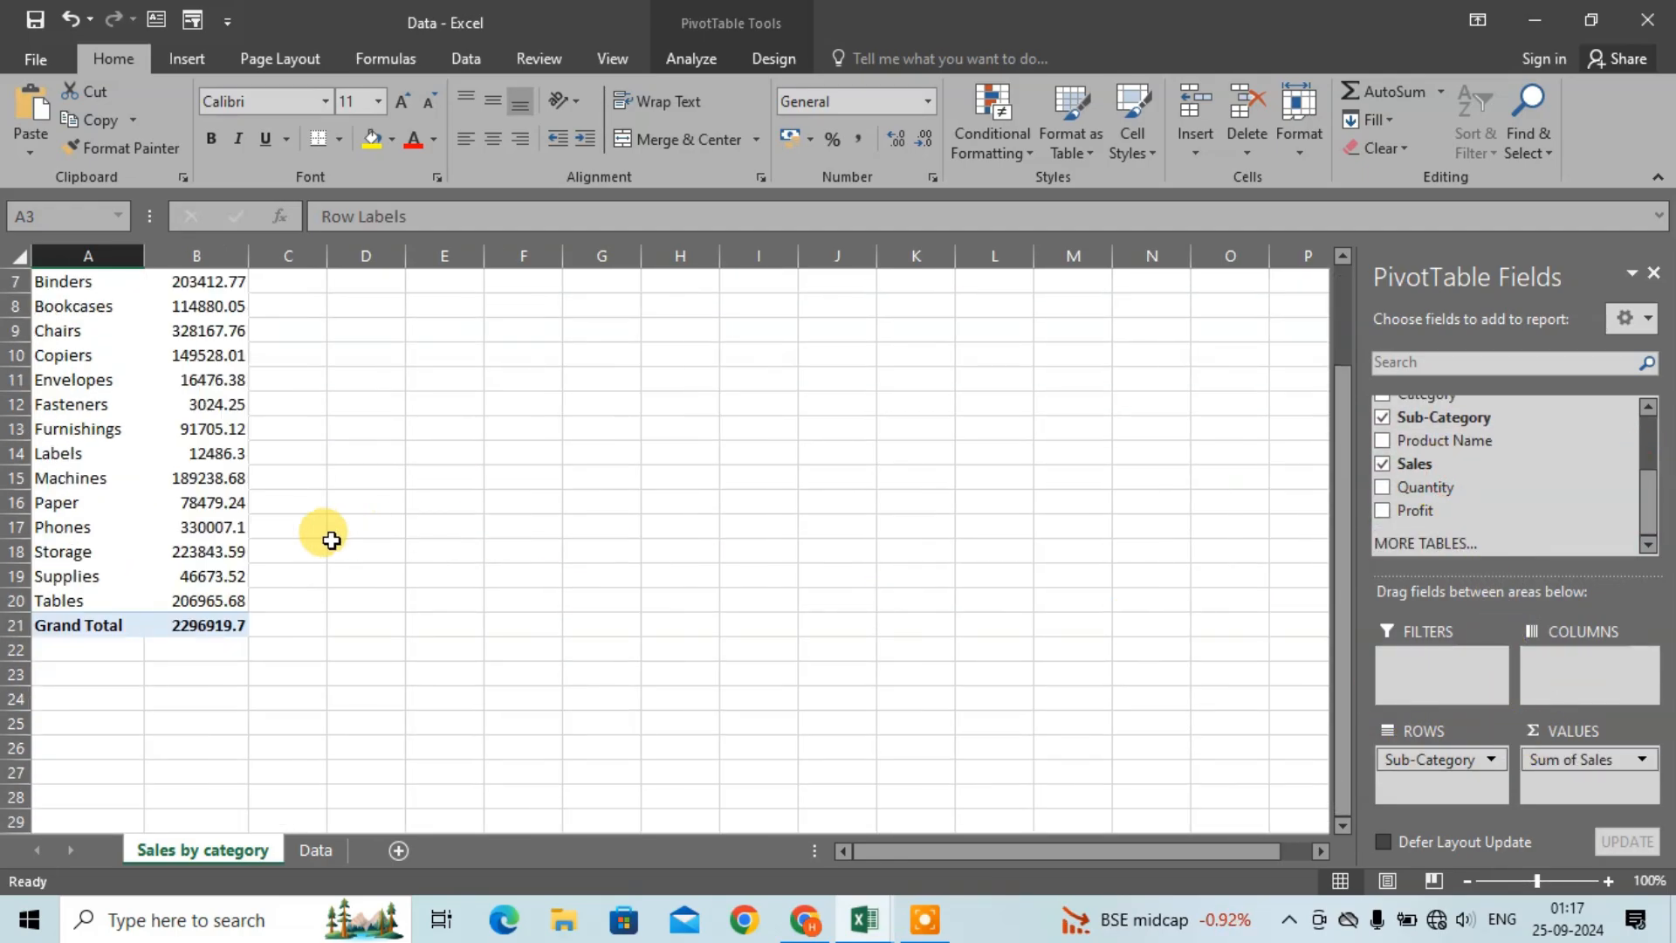
pyautogui.scroll(2, 332, 528)
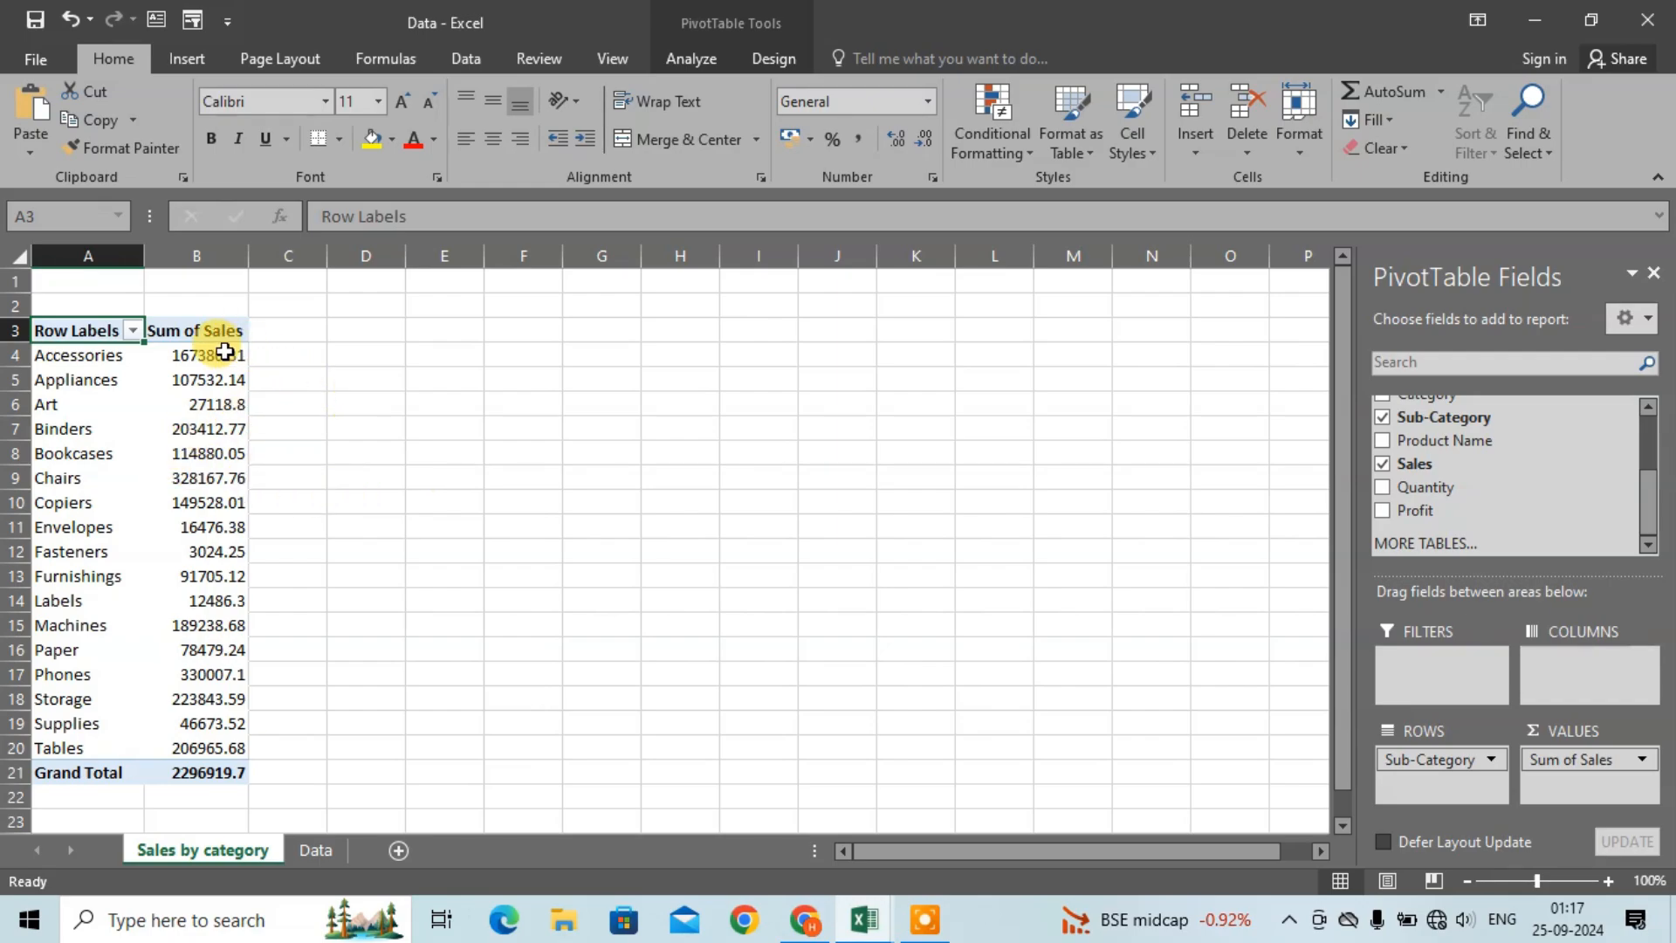
pyautogui.moveTo(225, 368)
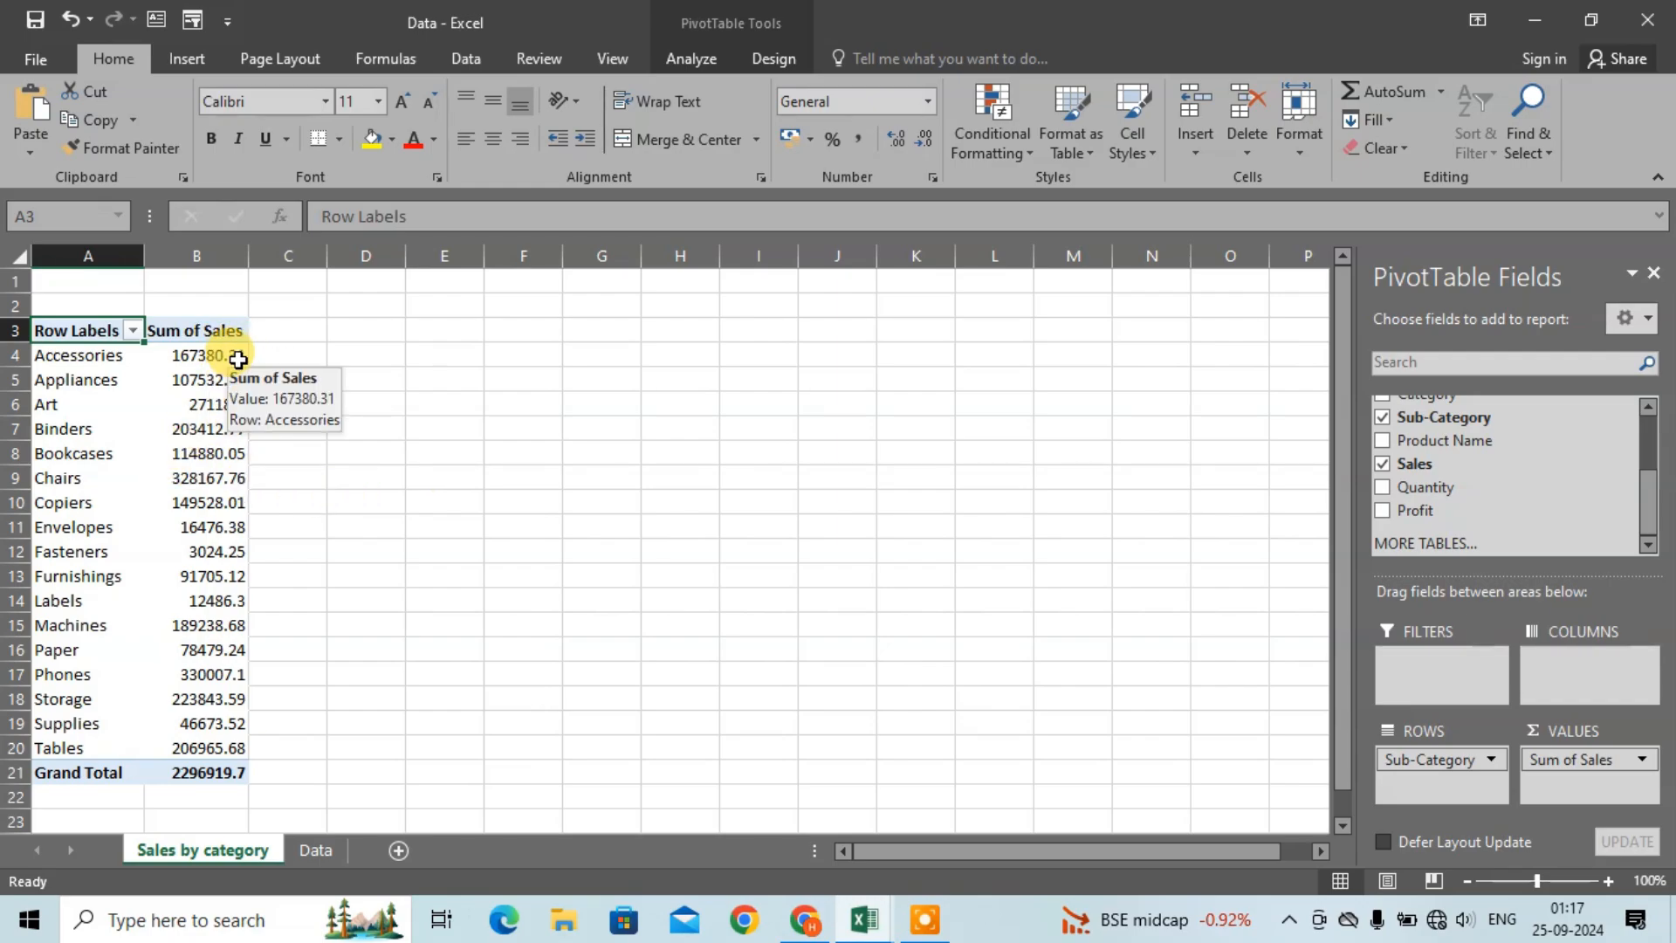
# Step: Try Count and Average as the summary calculation for the Sales value field, and return it to Sum
pyautogui.click(1602, 759)
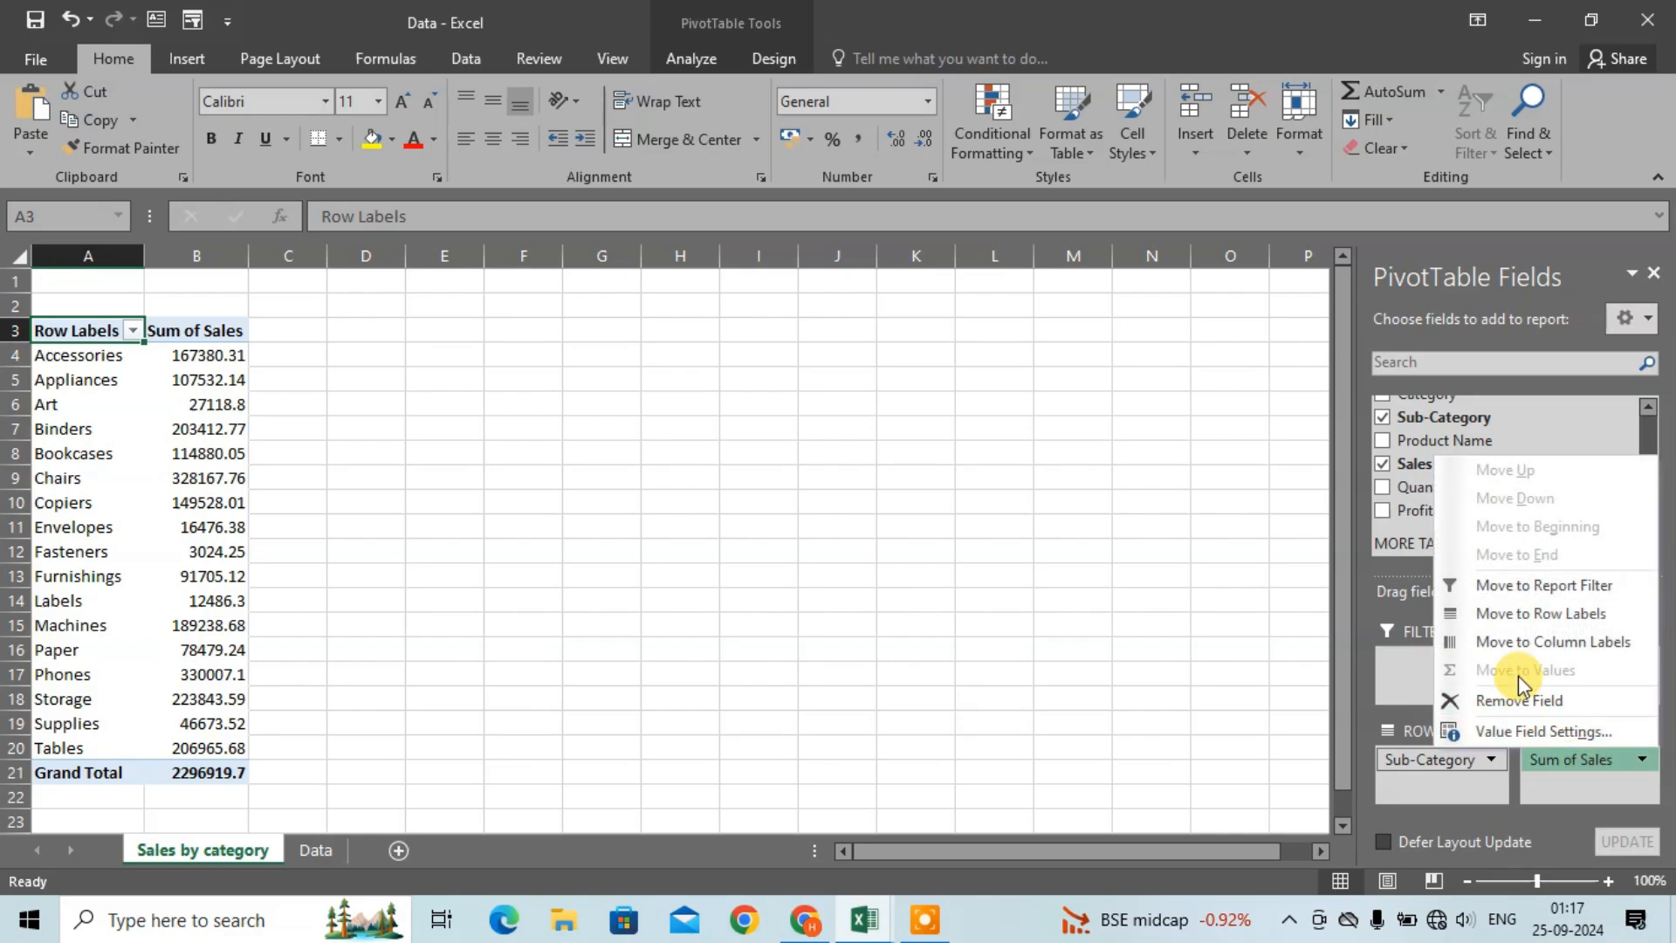
pyautogui.click(1534, 731)
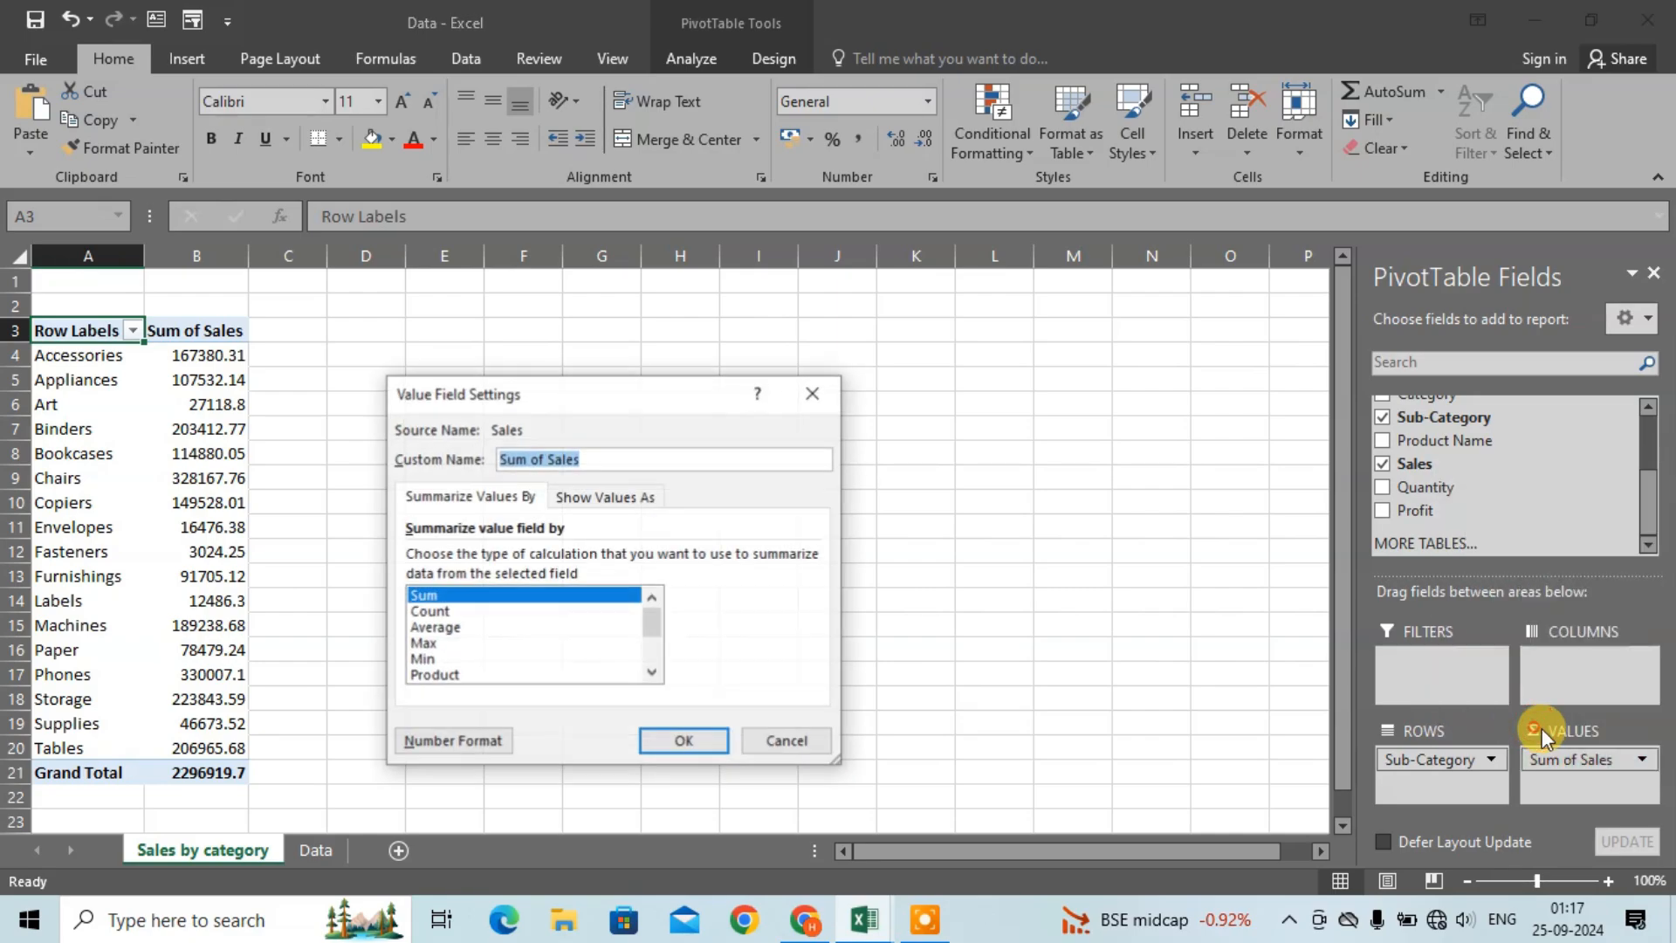
pyautogui.click(426, 612)
pyautogui.click(436, 627)
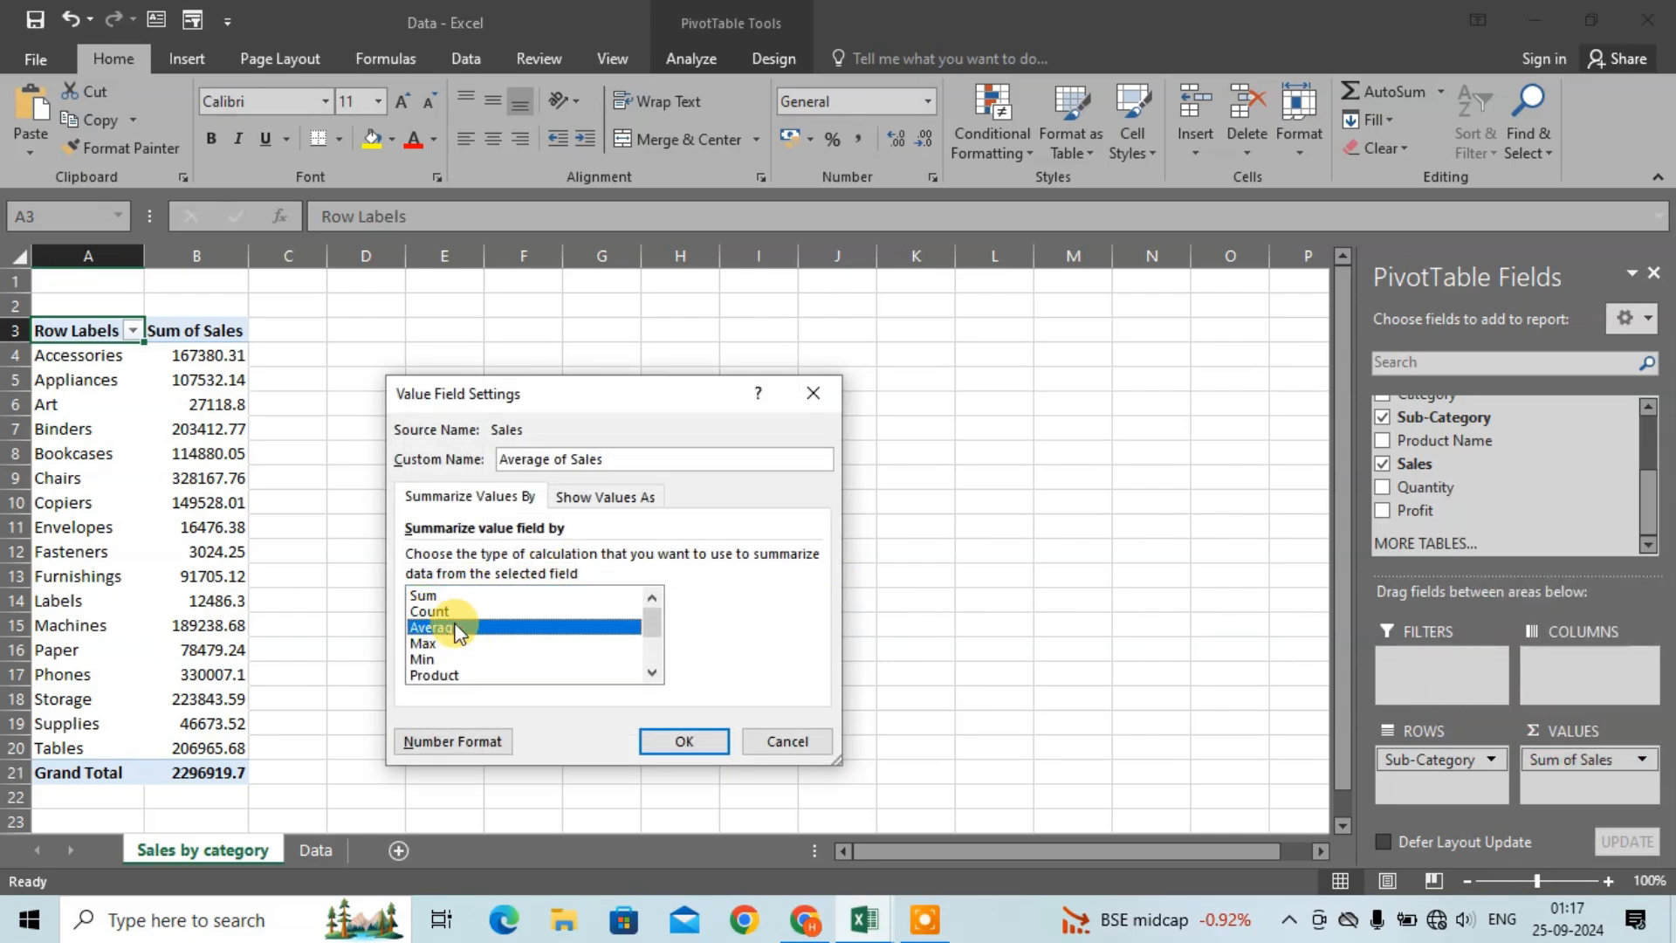
pyautogui.click(441, 595)
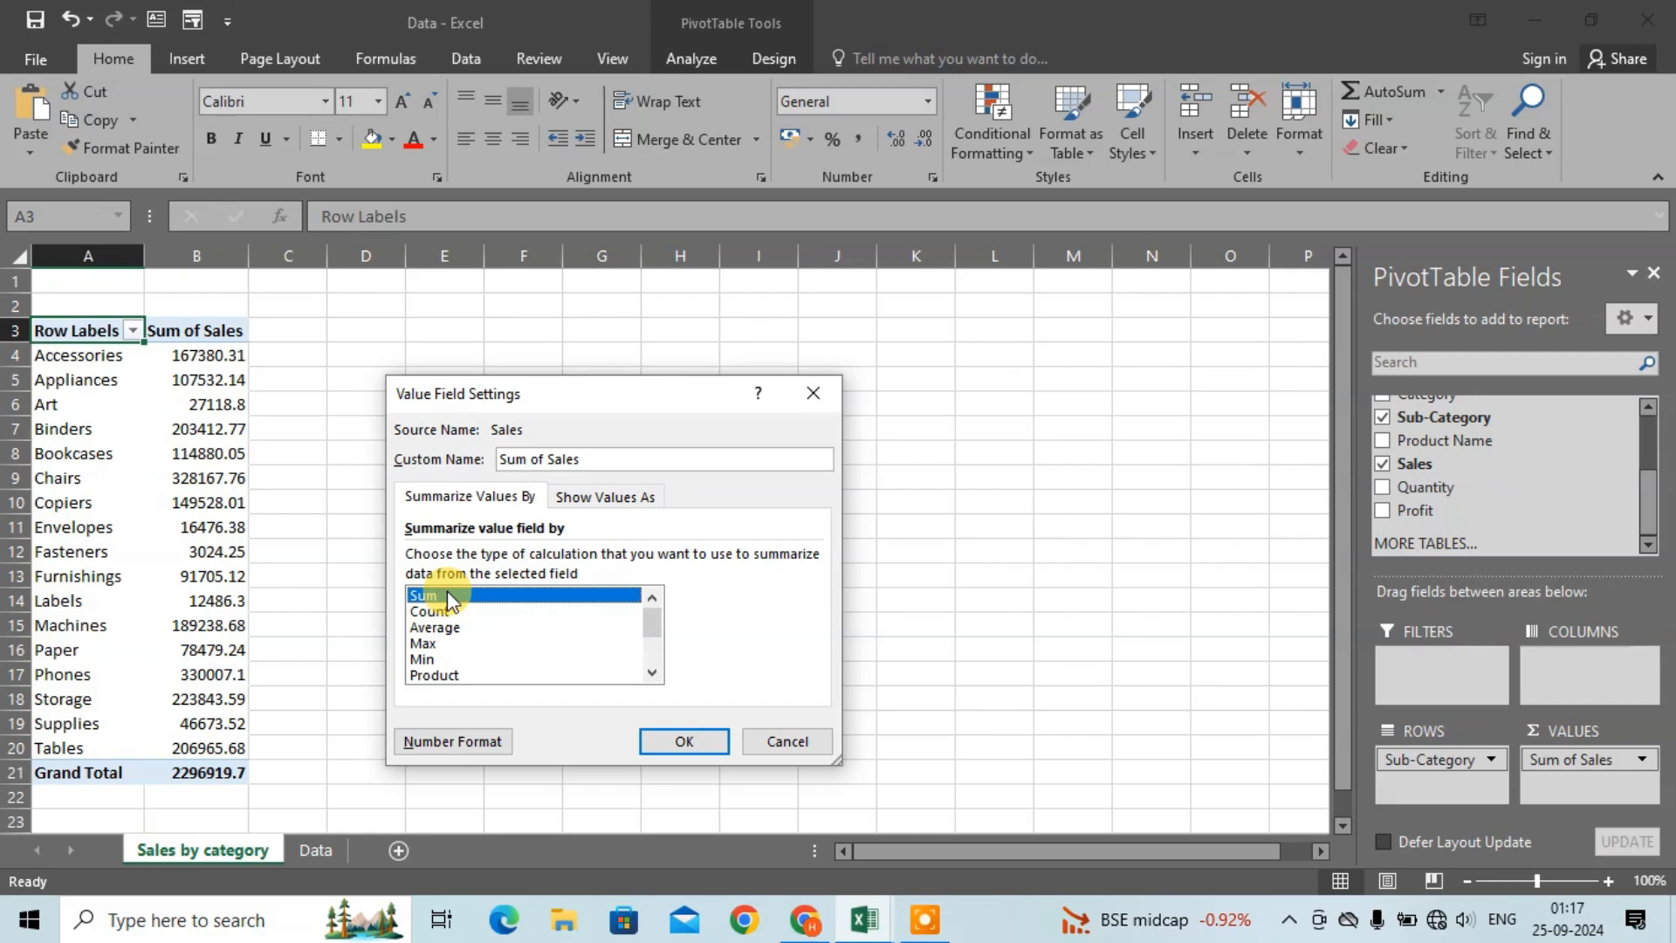
pyautogui.click(718, 741)
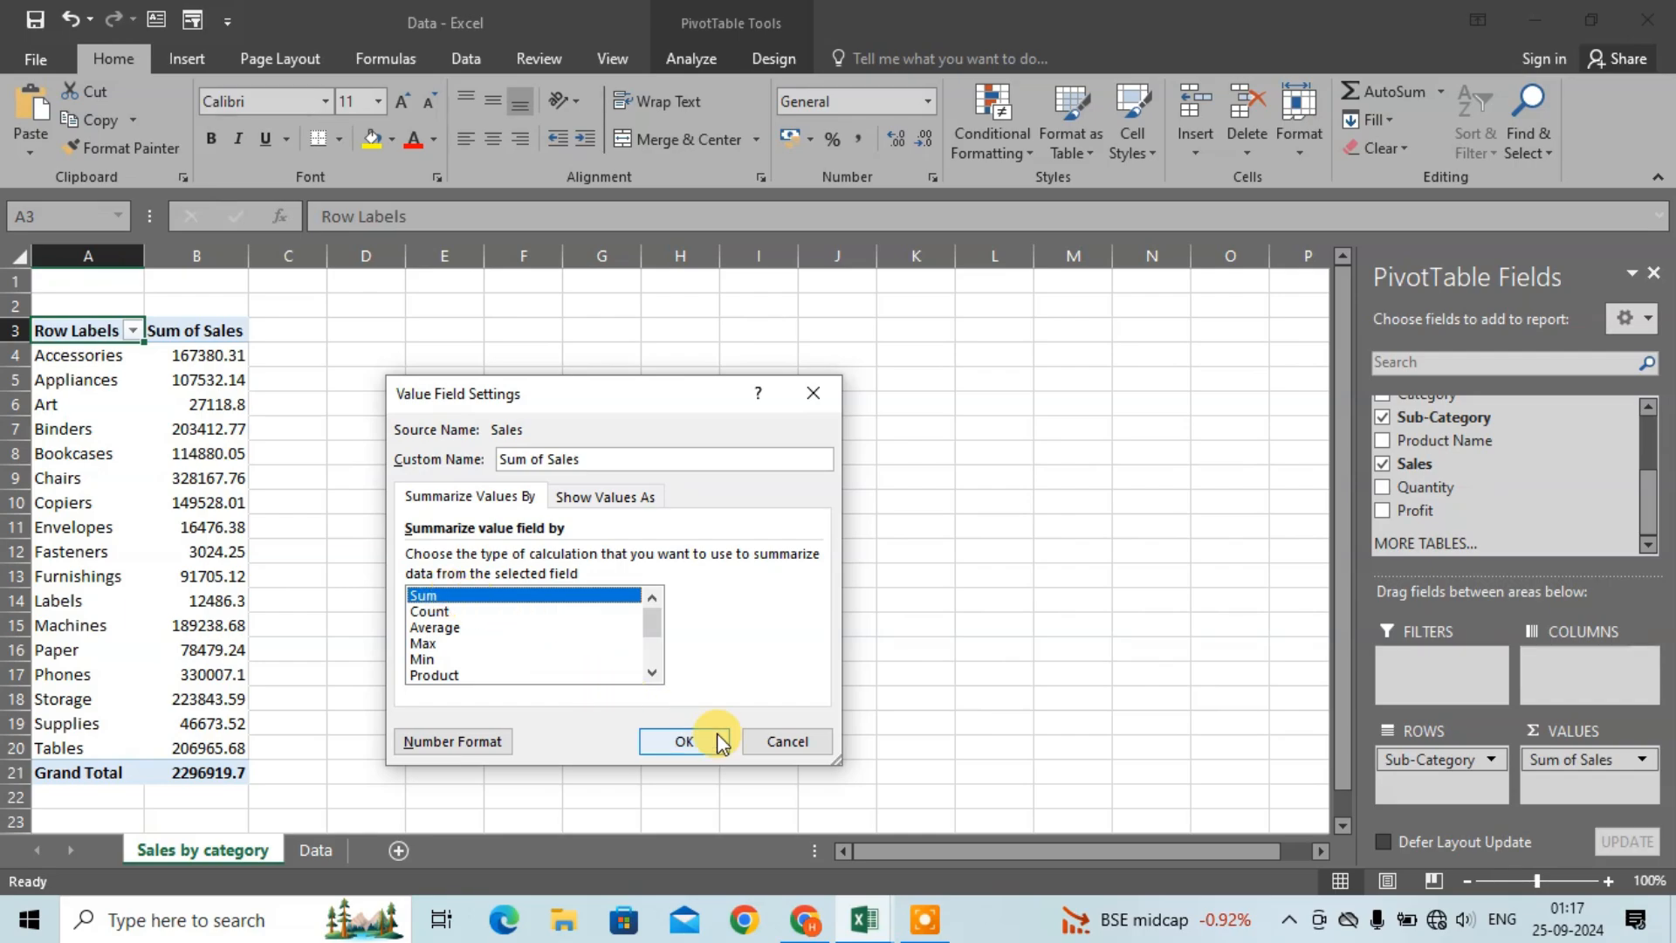
# Step: Insert a Clustered Column PivotChart from the whole PivotTable on the Sales by category sheet
pyautogui.click(114, 443)
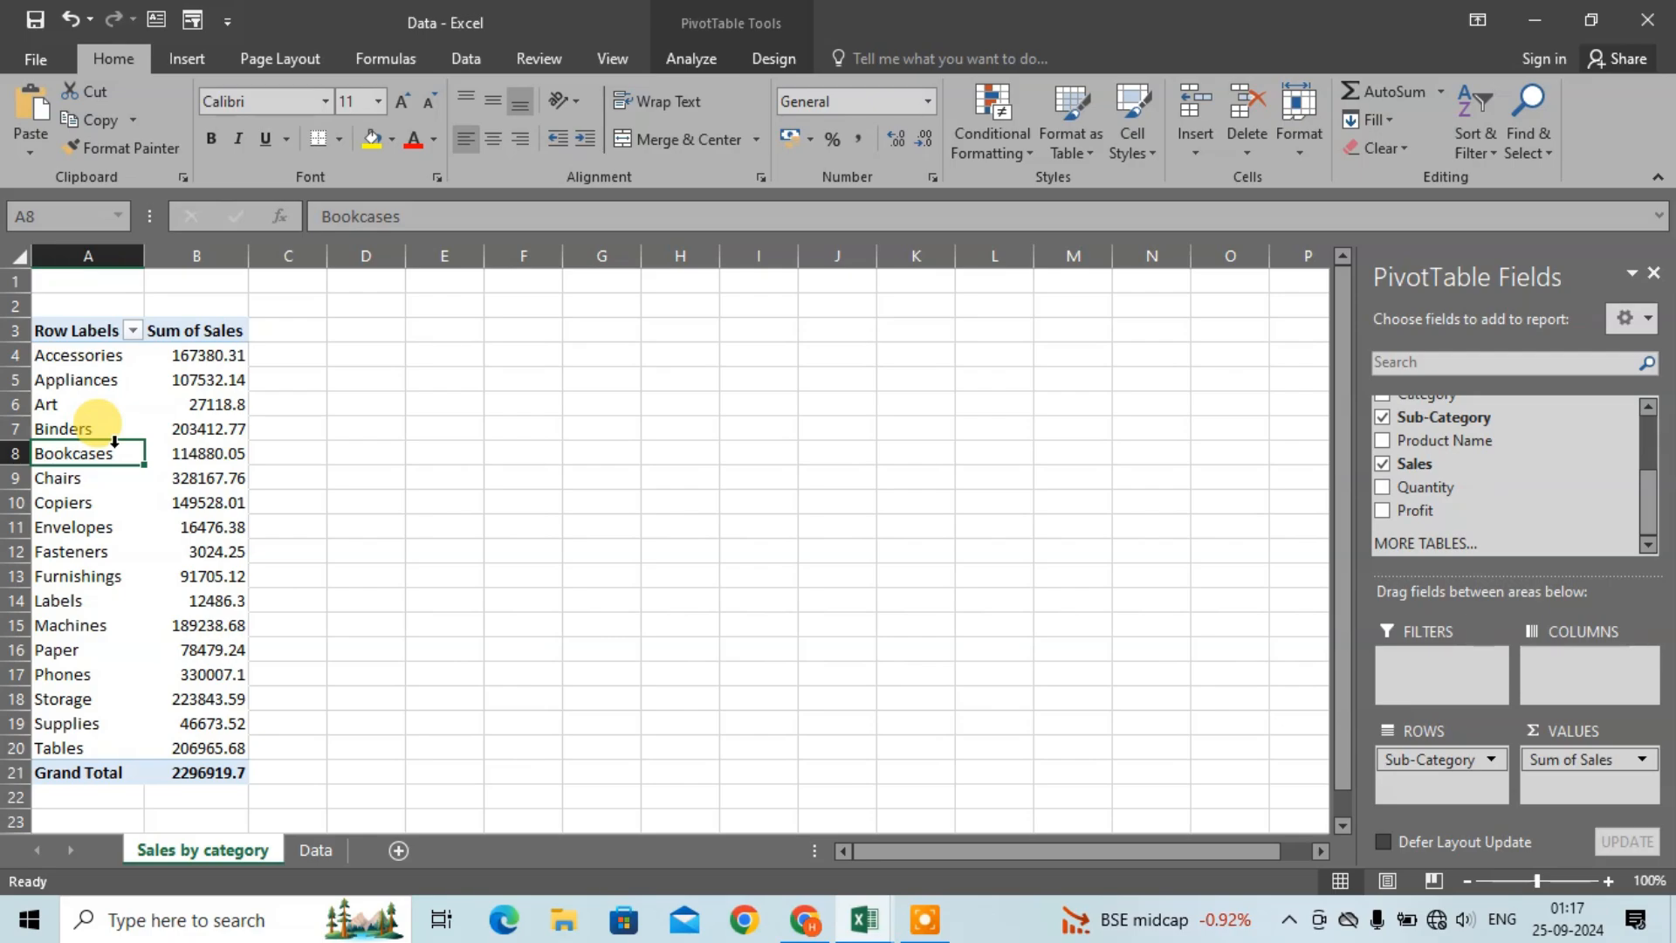
pyautogui.hotkey('ctrl', 'a')
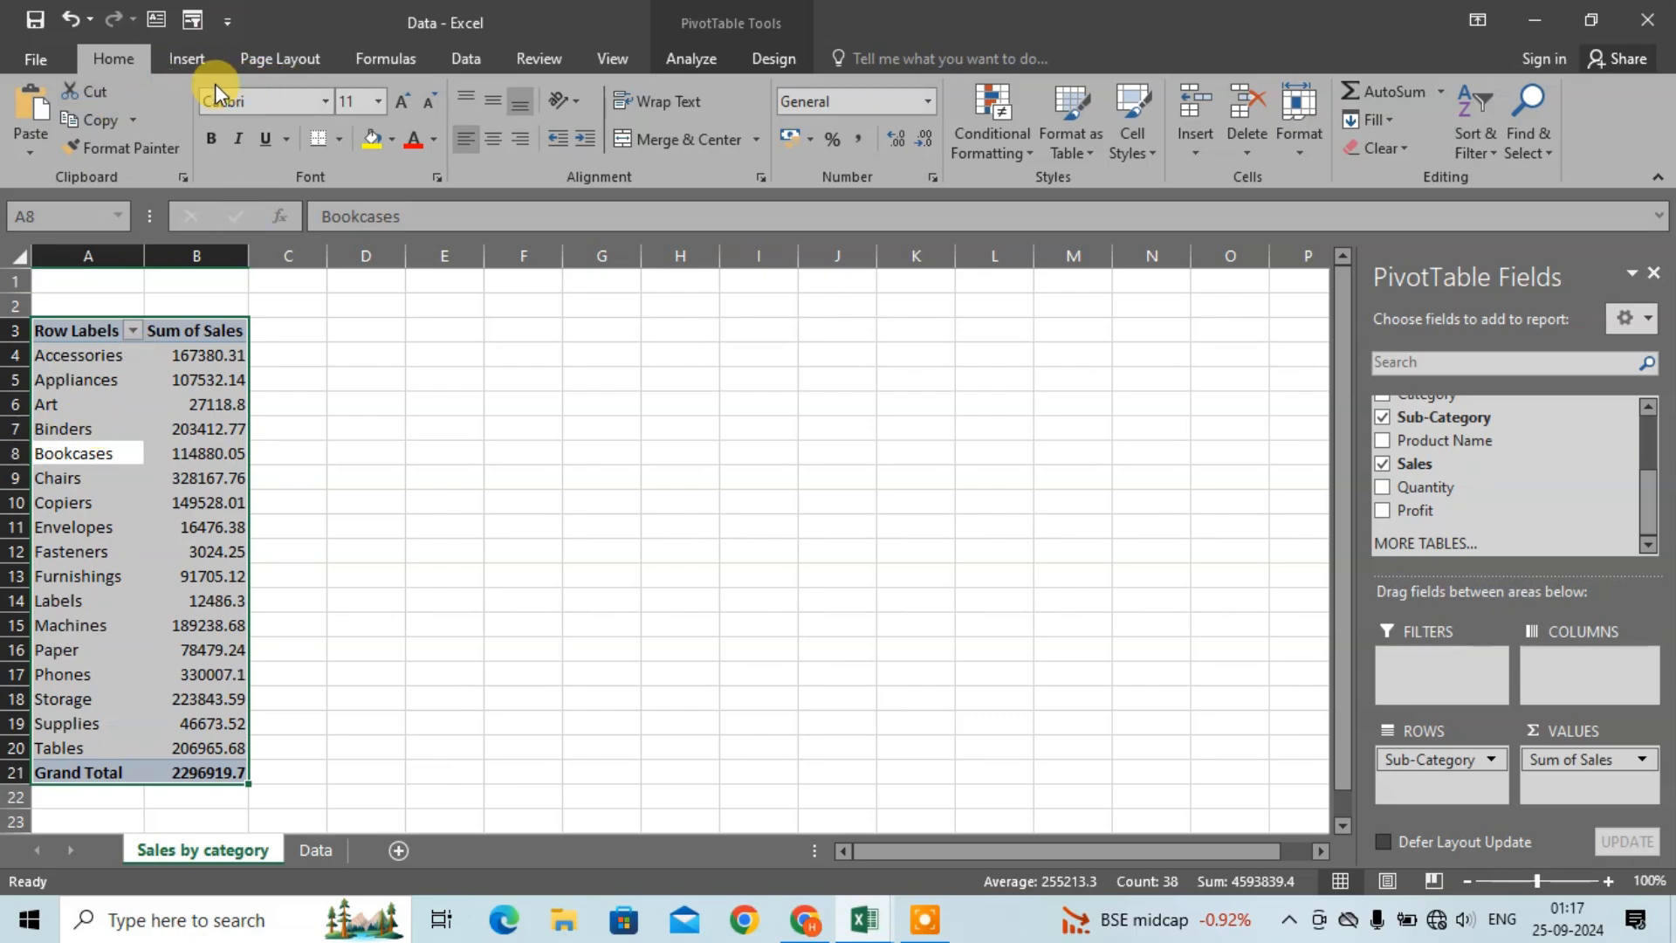
pyautogui.click(187, 58)
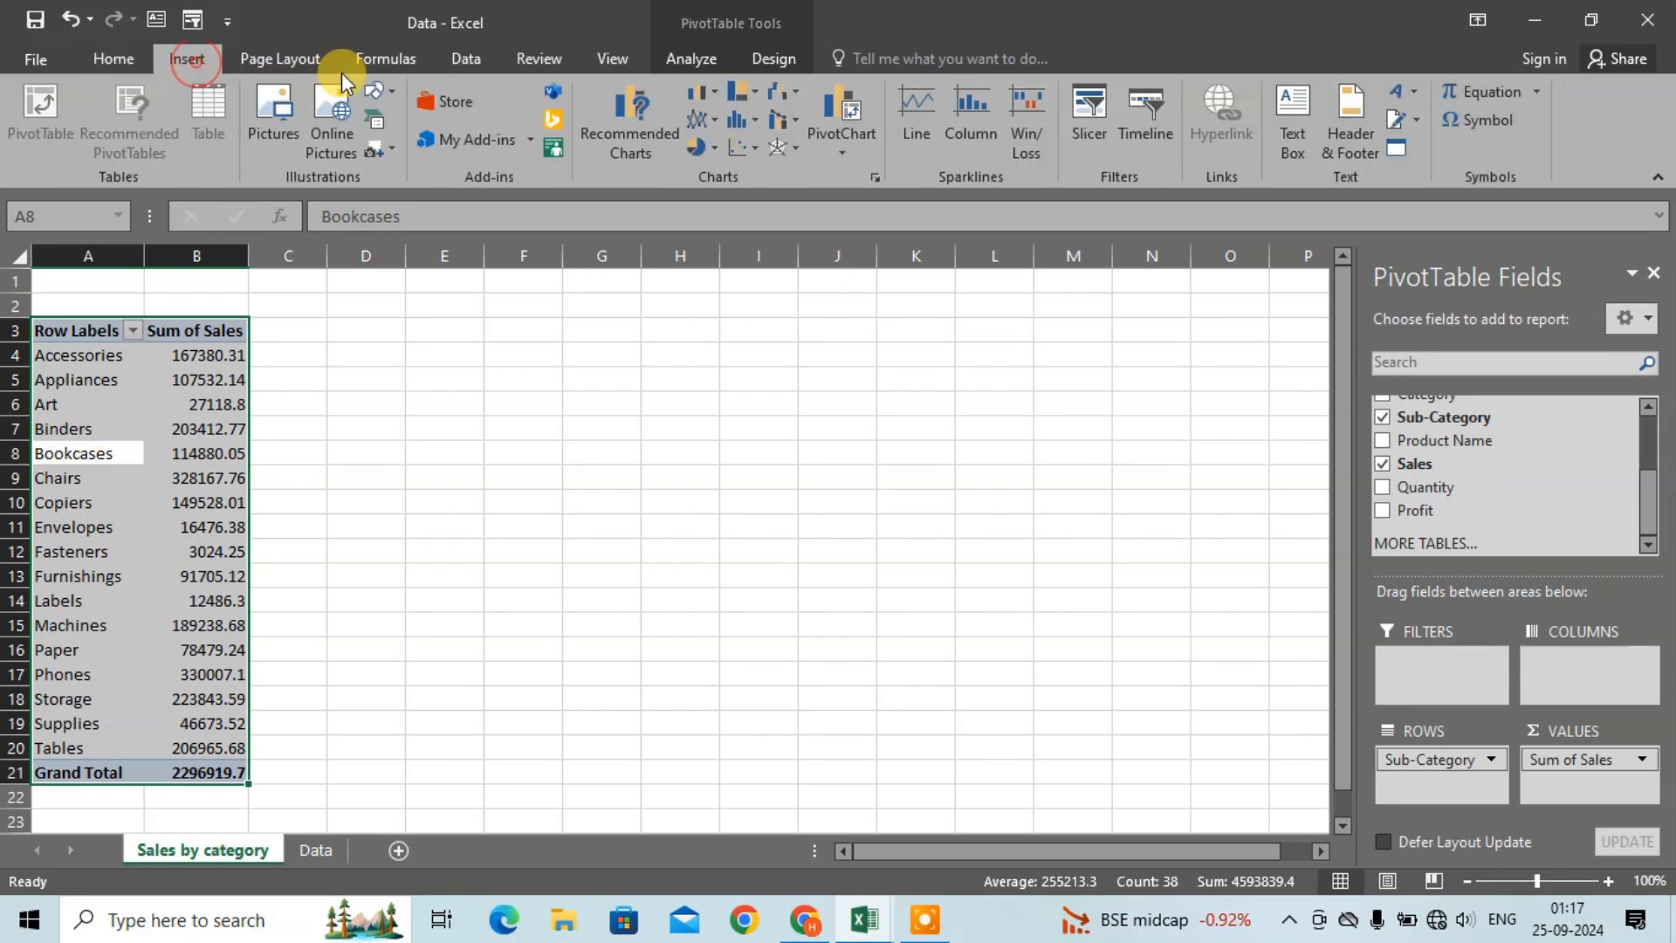
pyautogui.click(663, 133)
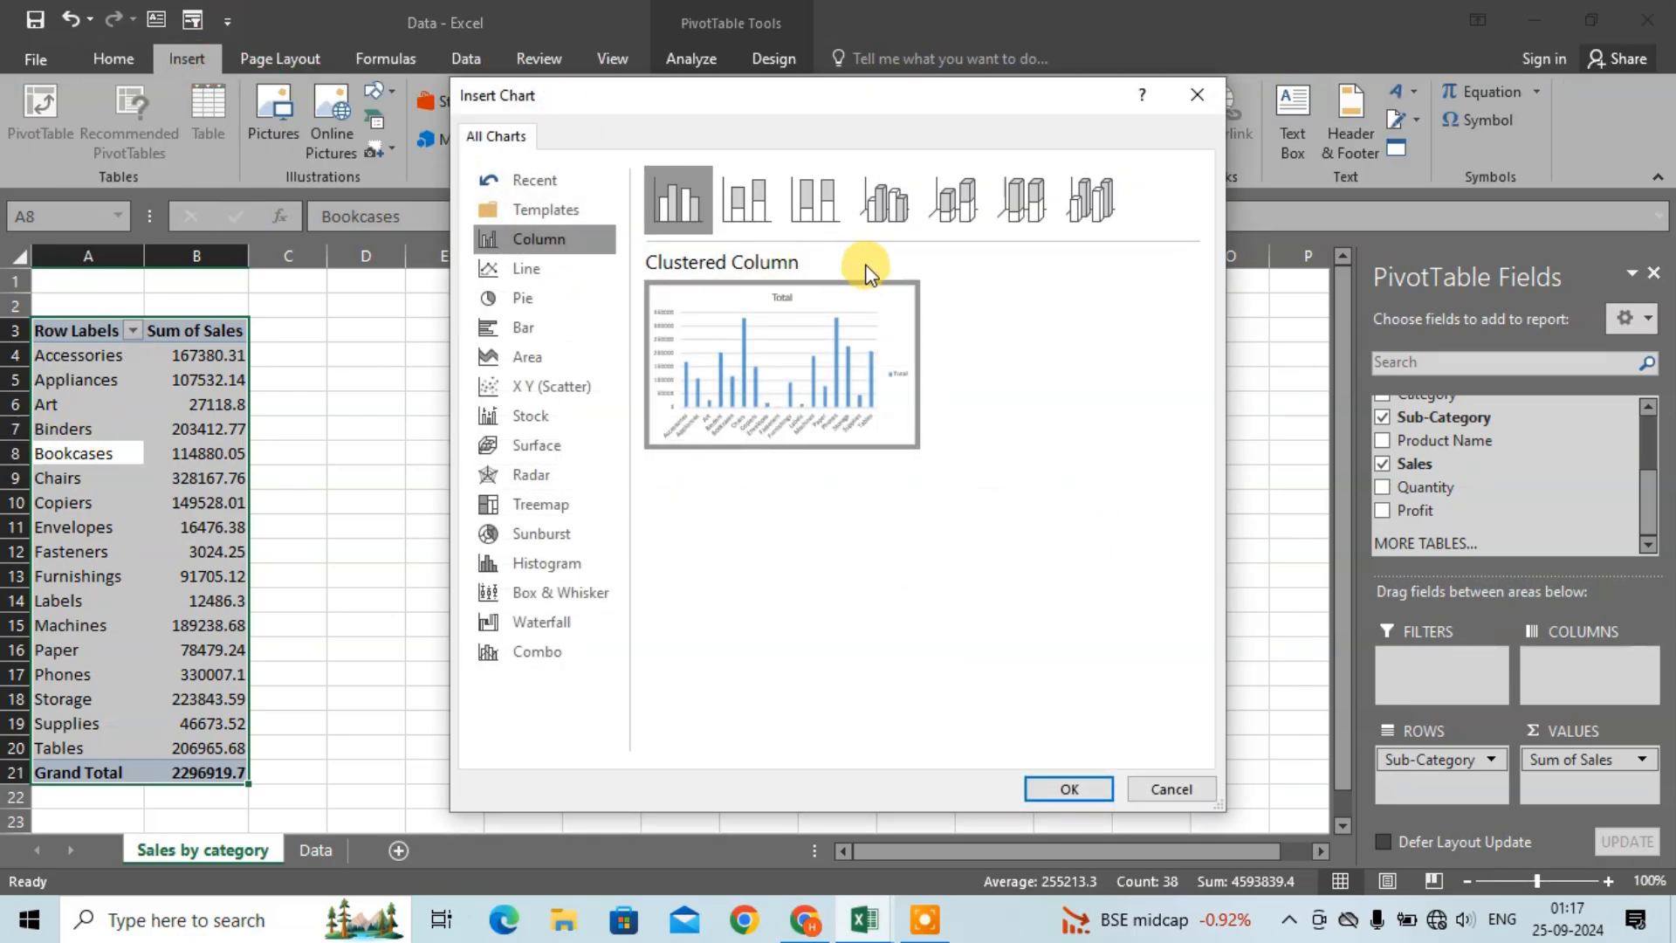
pyautogui.moveTo(782, 344)
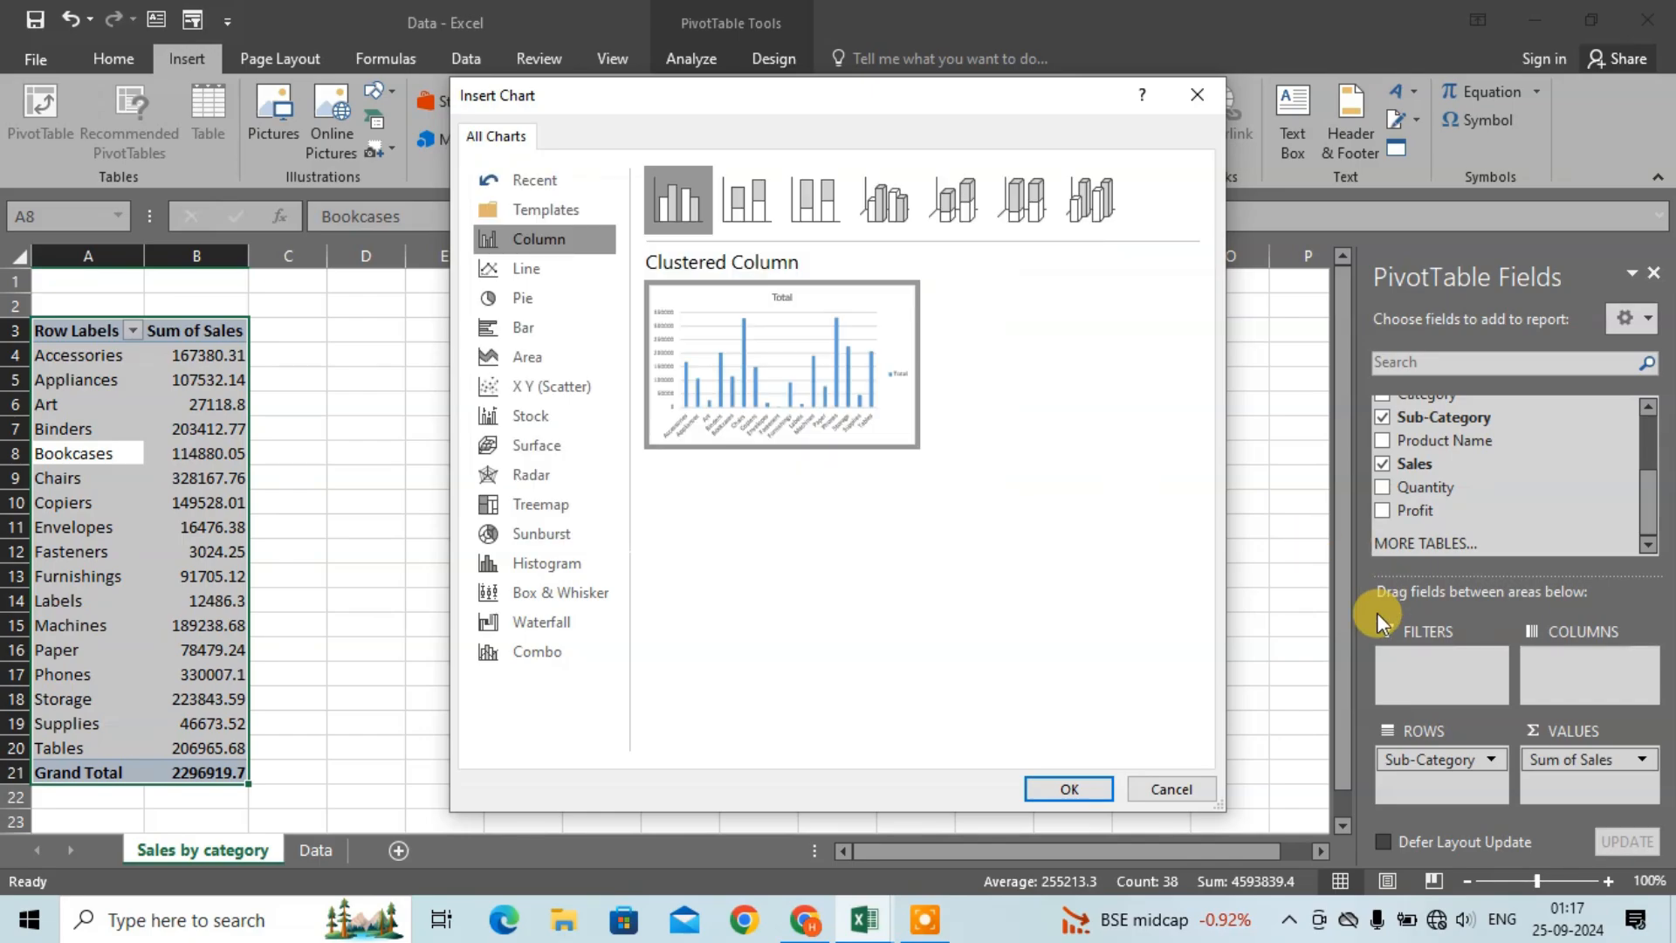
pyautogui.click(536, 270)
pyautogui.moveTo(842, 414)
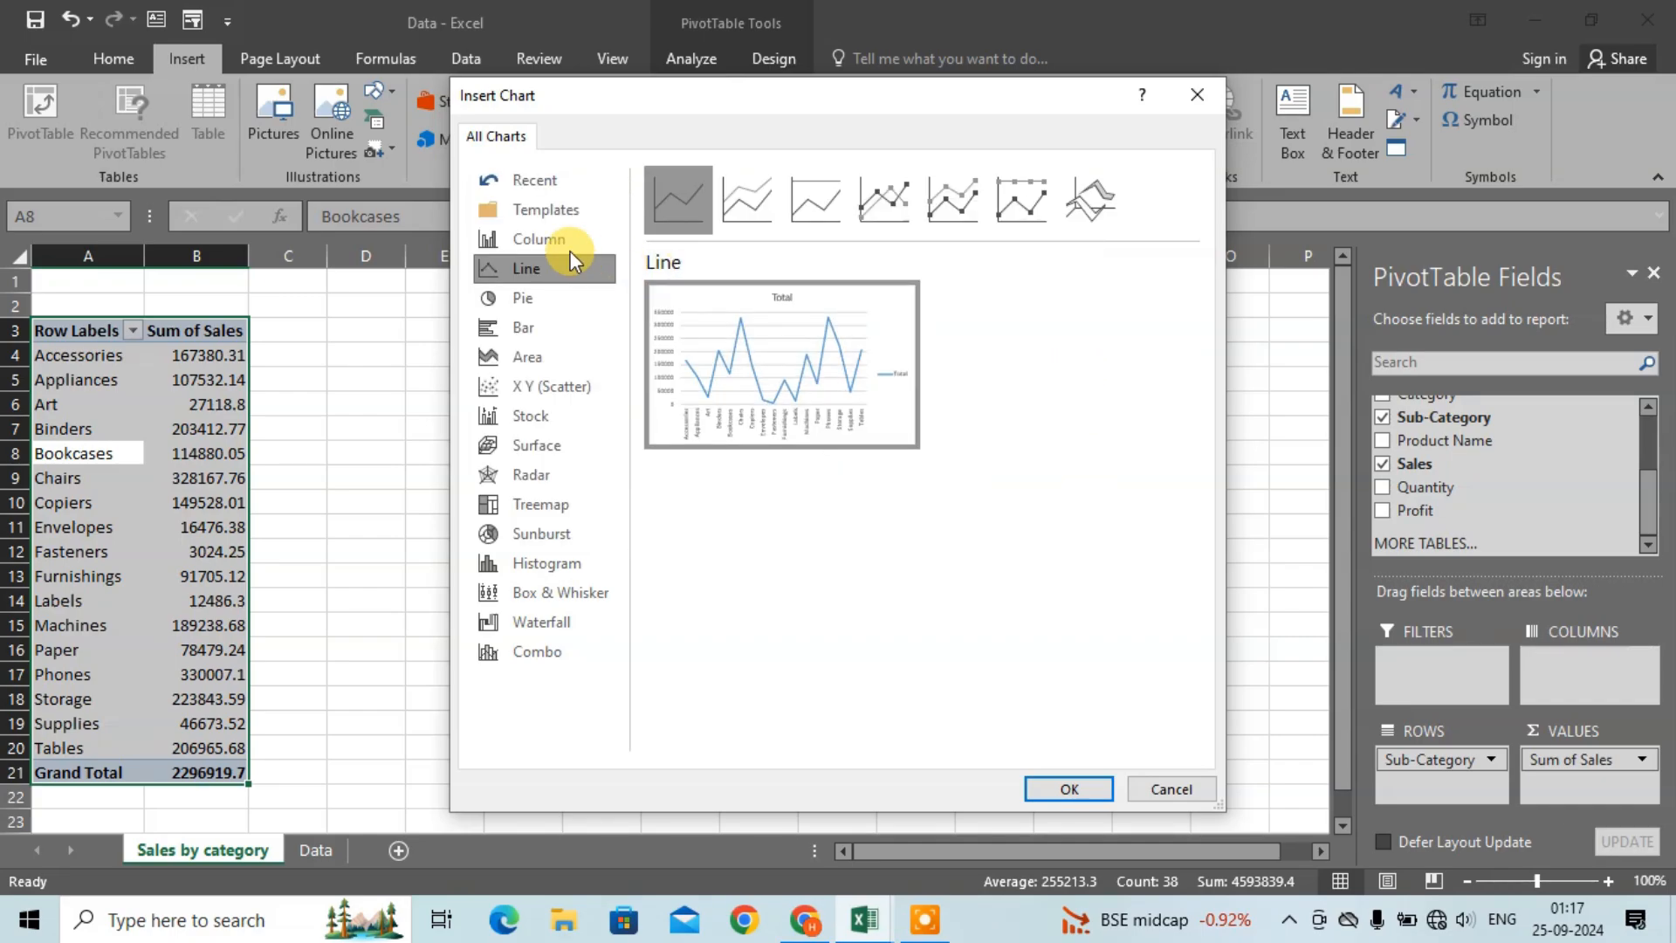
pyautogui.click(569, 244)
pyautogui.click(1069, 788)
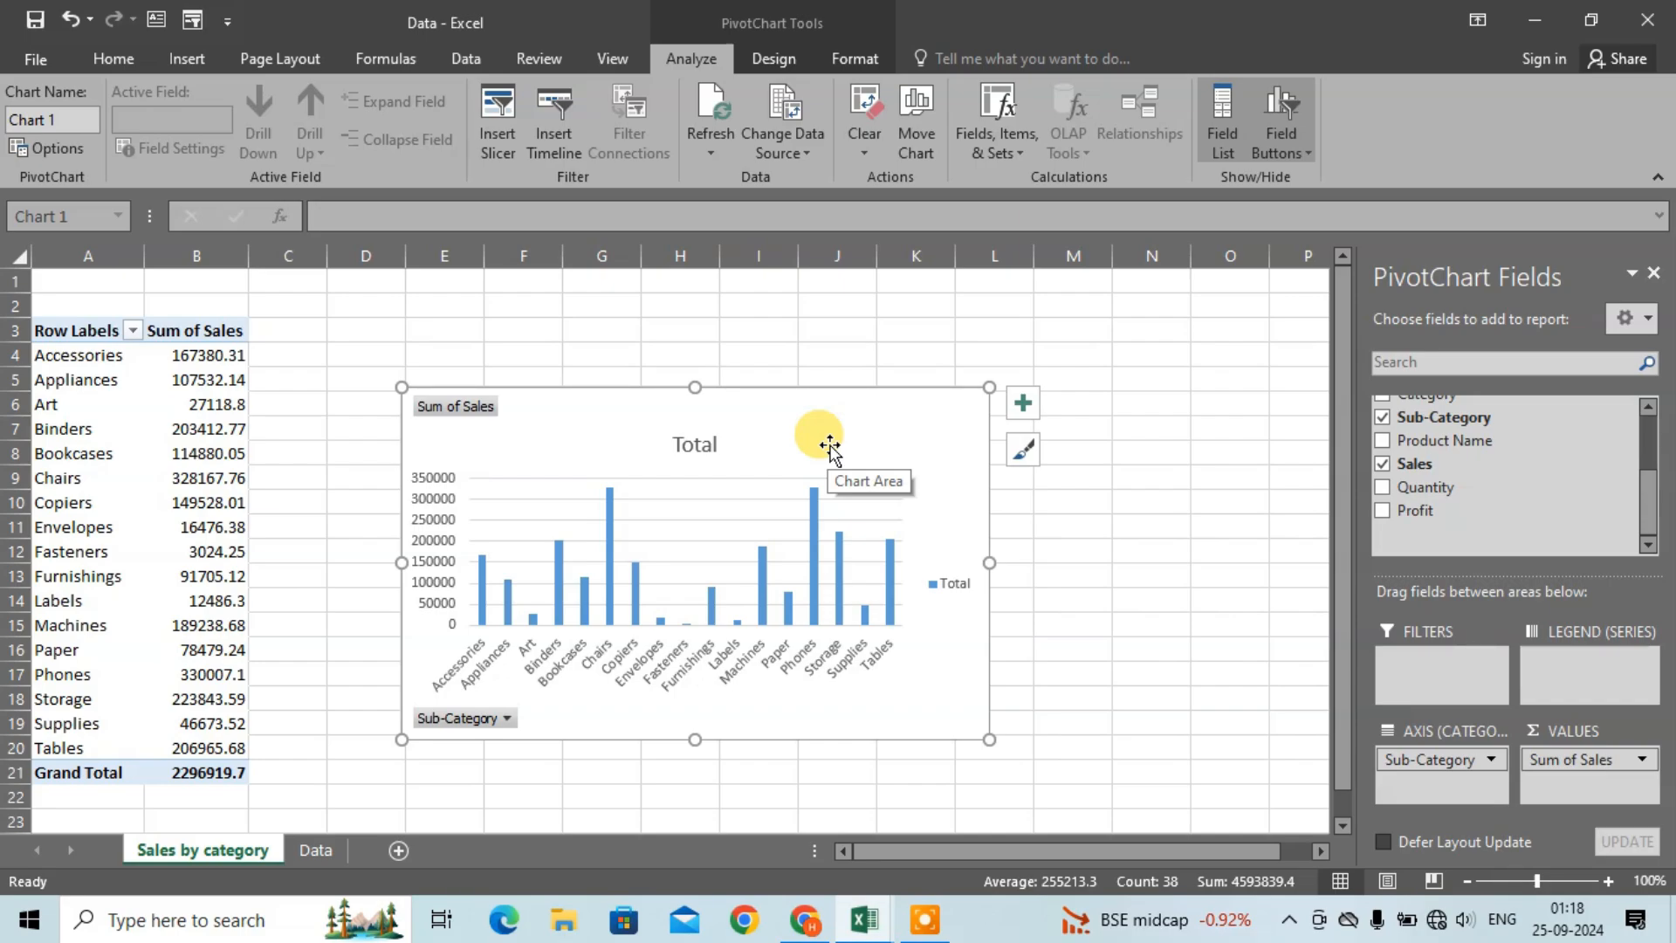
# Step: Hide all field buttons on the PivotChart and remove its legend and gridlines
pyautogui.rightClick(460, 413)
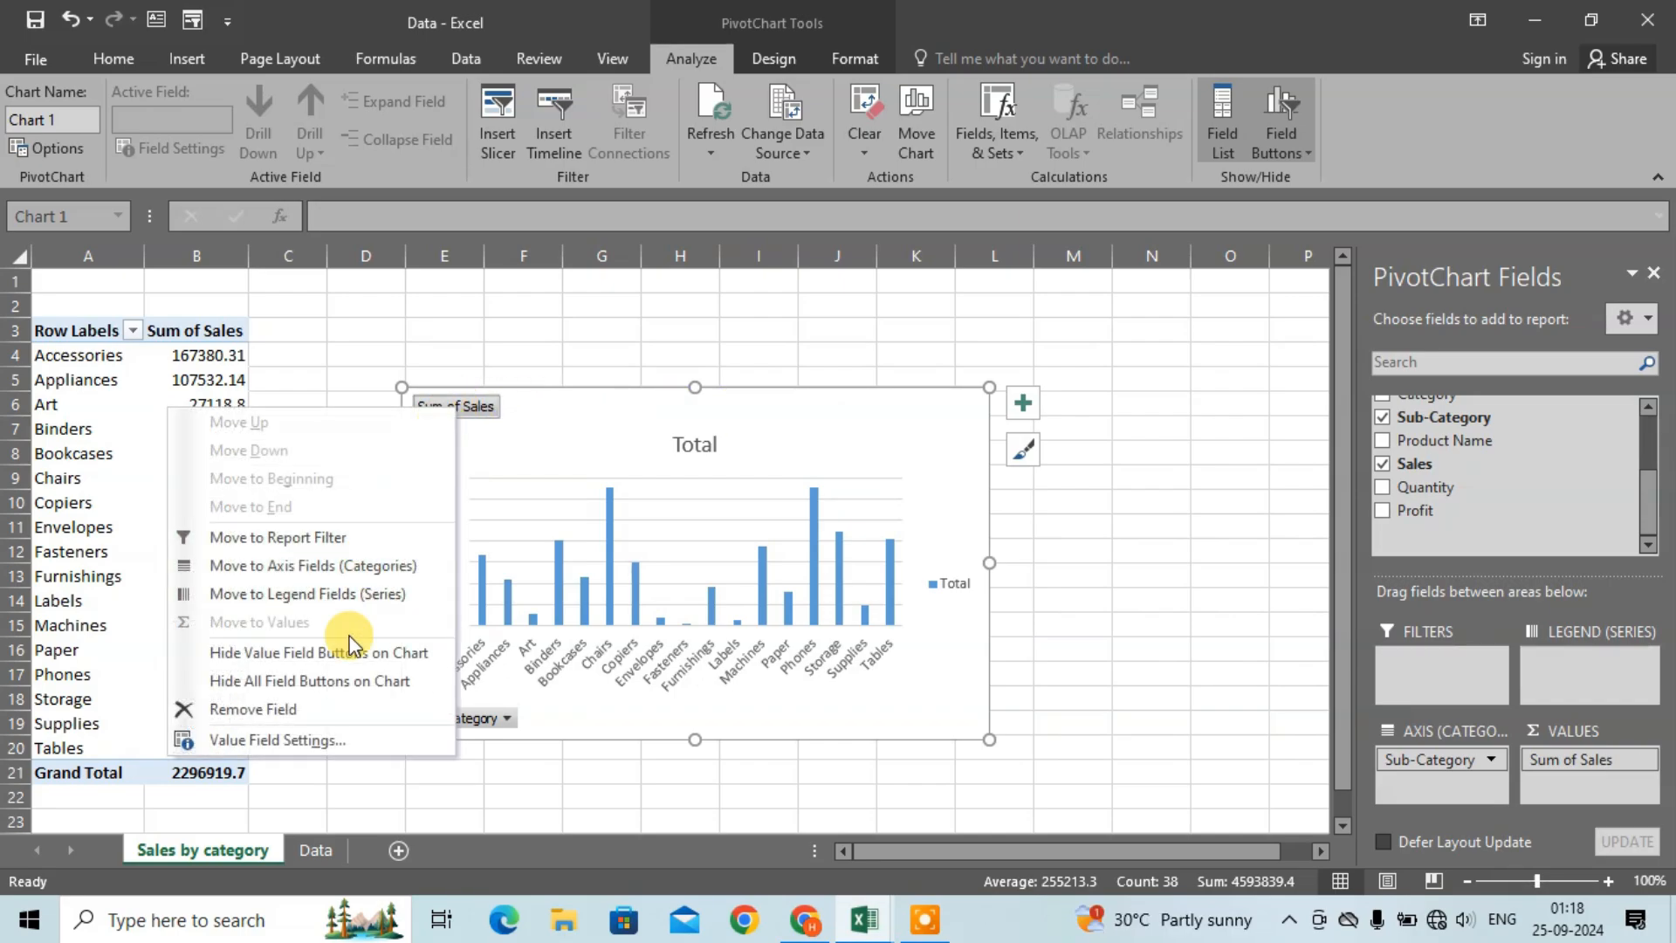
pyautogui.click(331, 682)
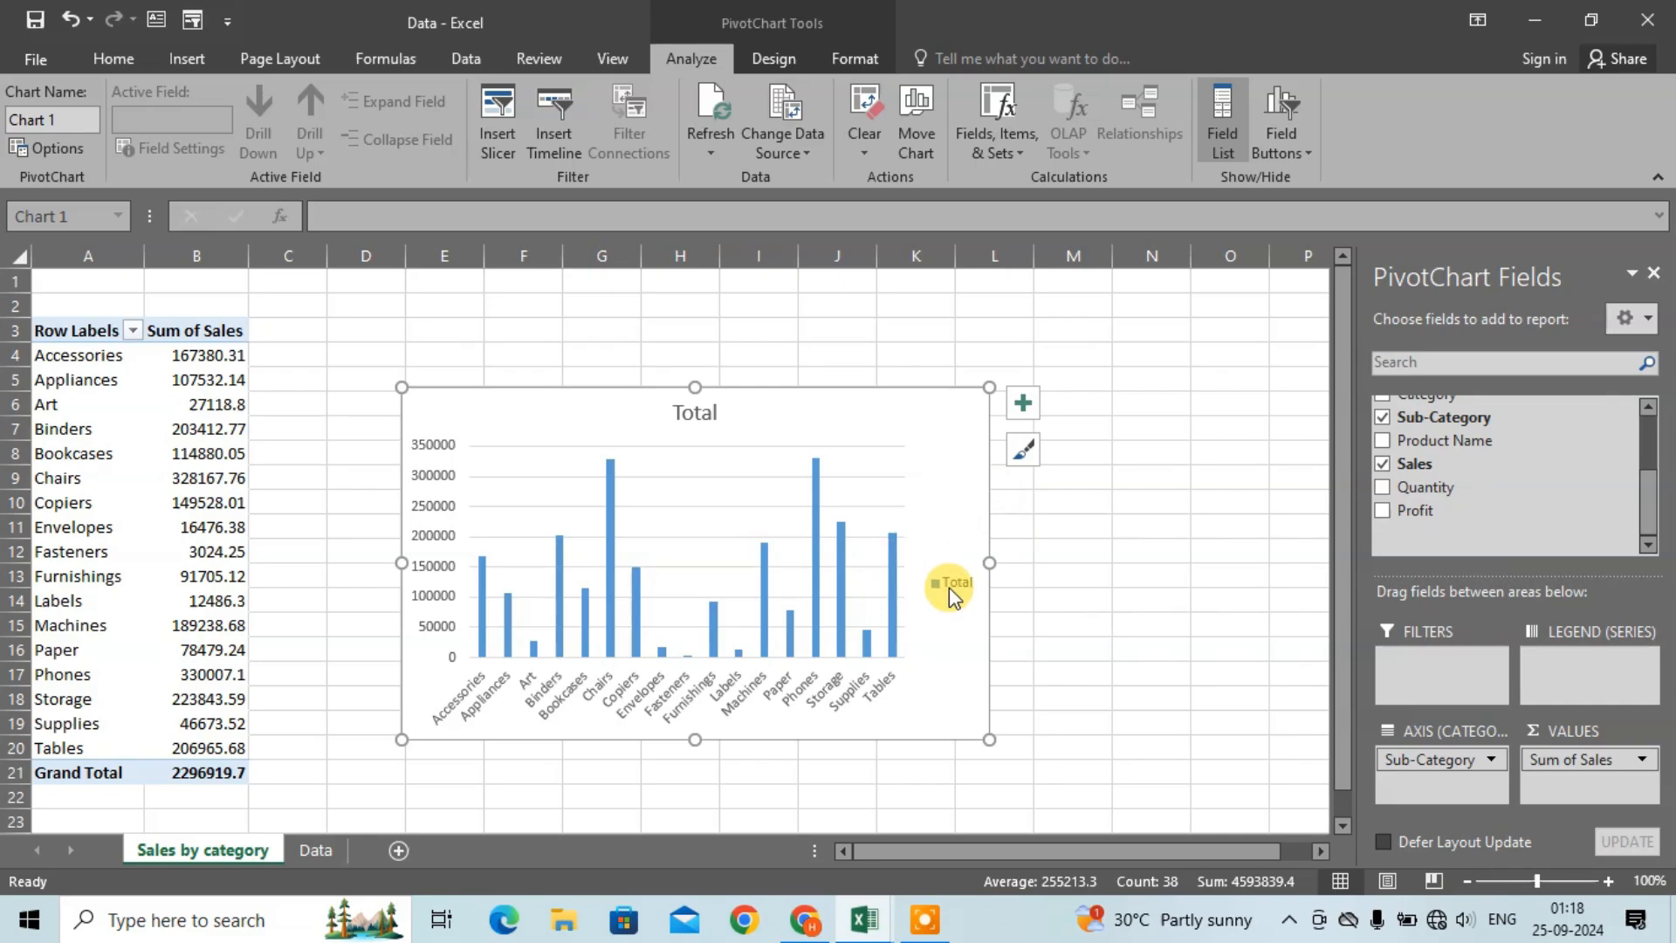
pyautogui.click(1028, 411)
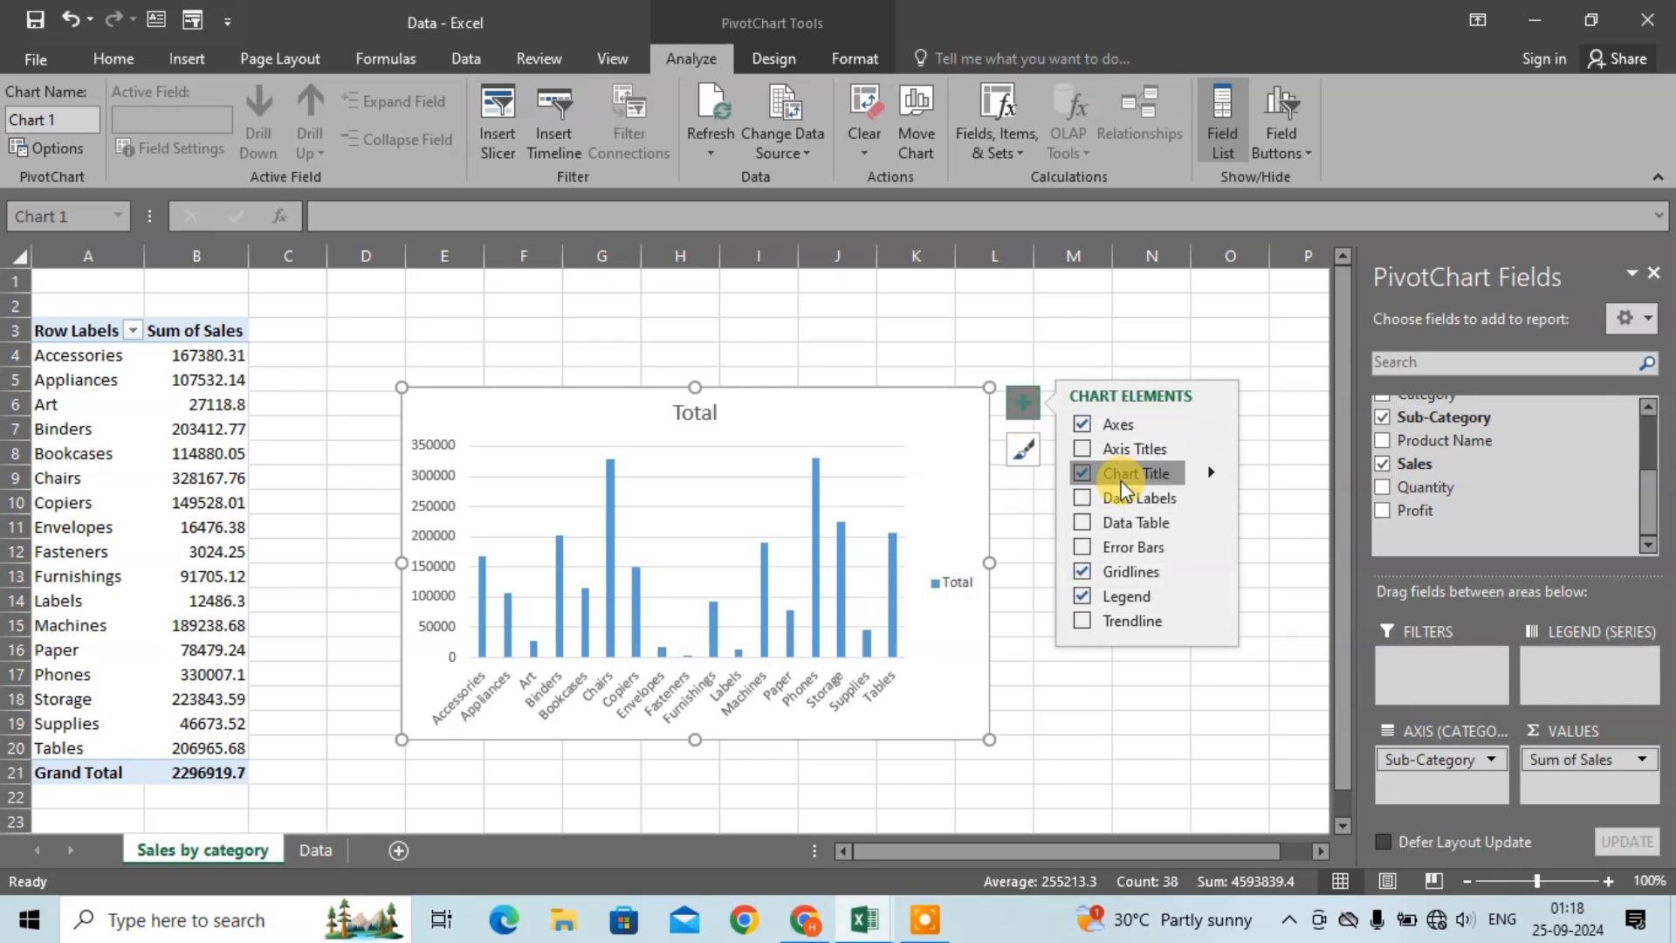
pyautogui.click(1140, 596)
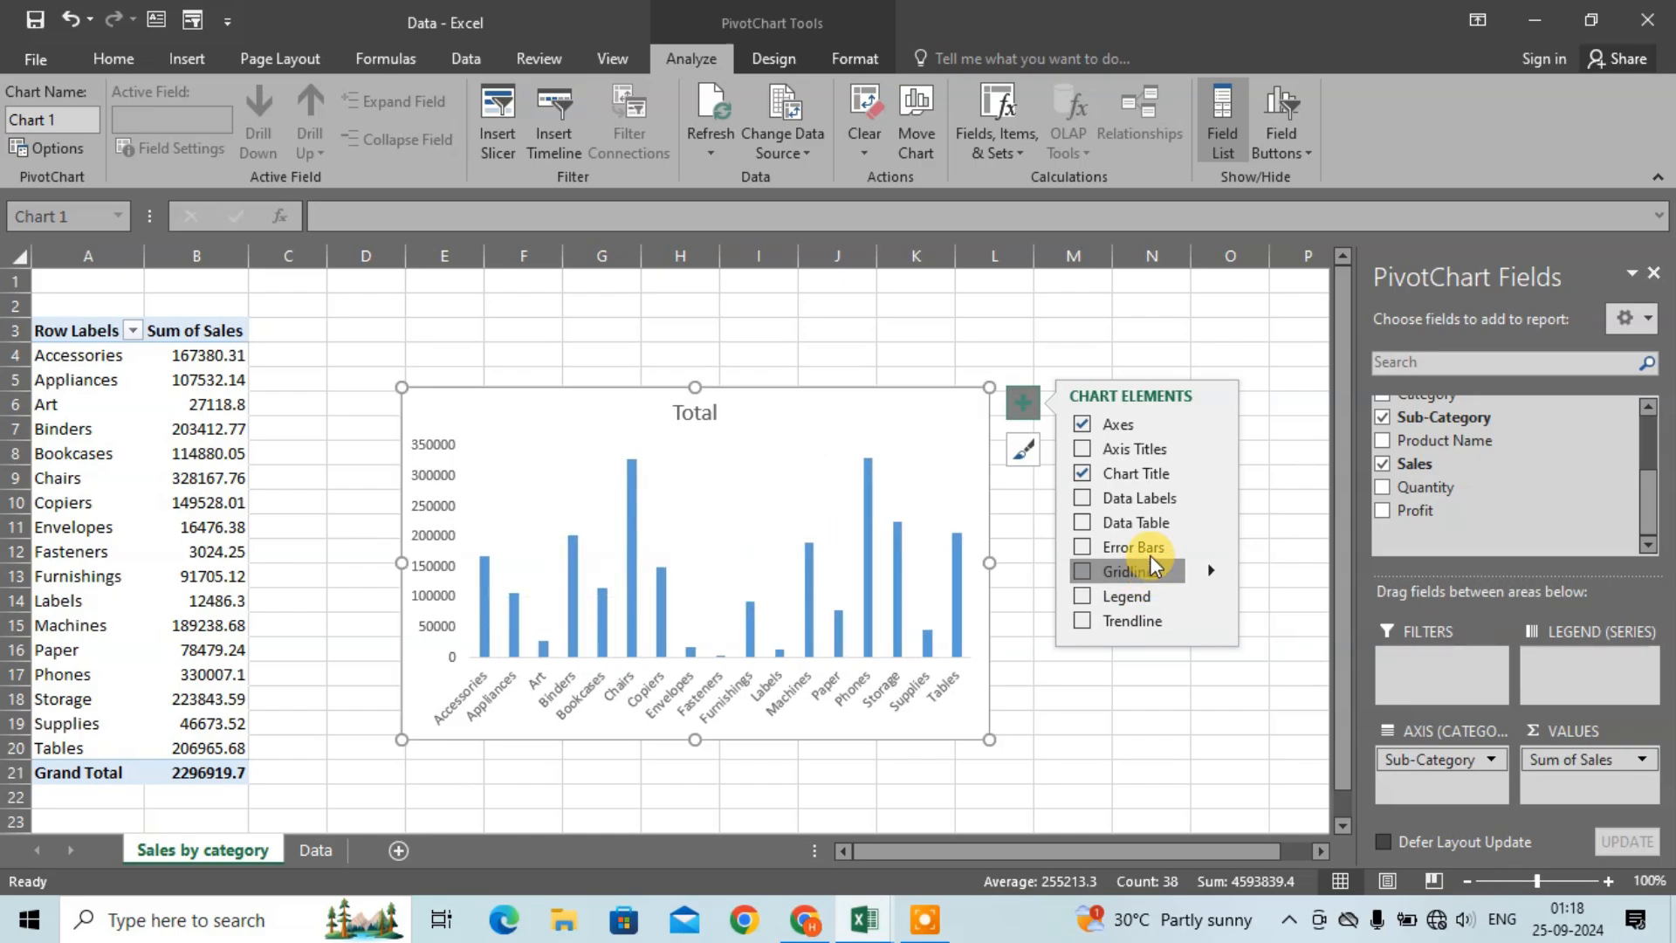
# Step: Replace the chart title with "Sales by category" and close the title formatting options
pyautogui.click(693, 419)
pyautogui.doubleClick(693, 417)
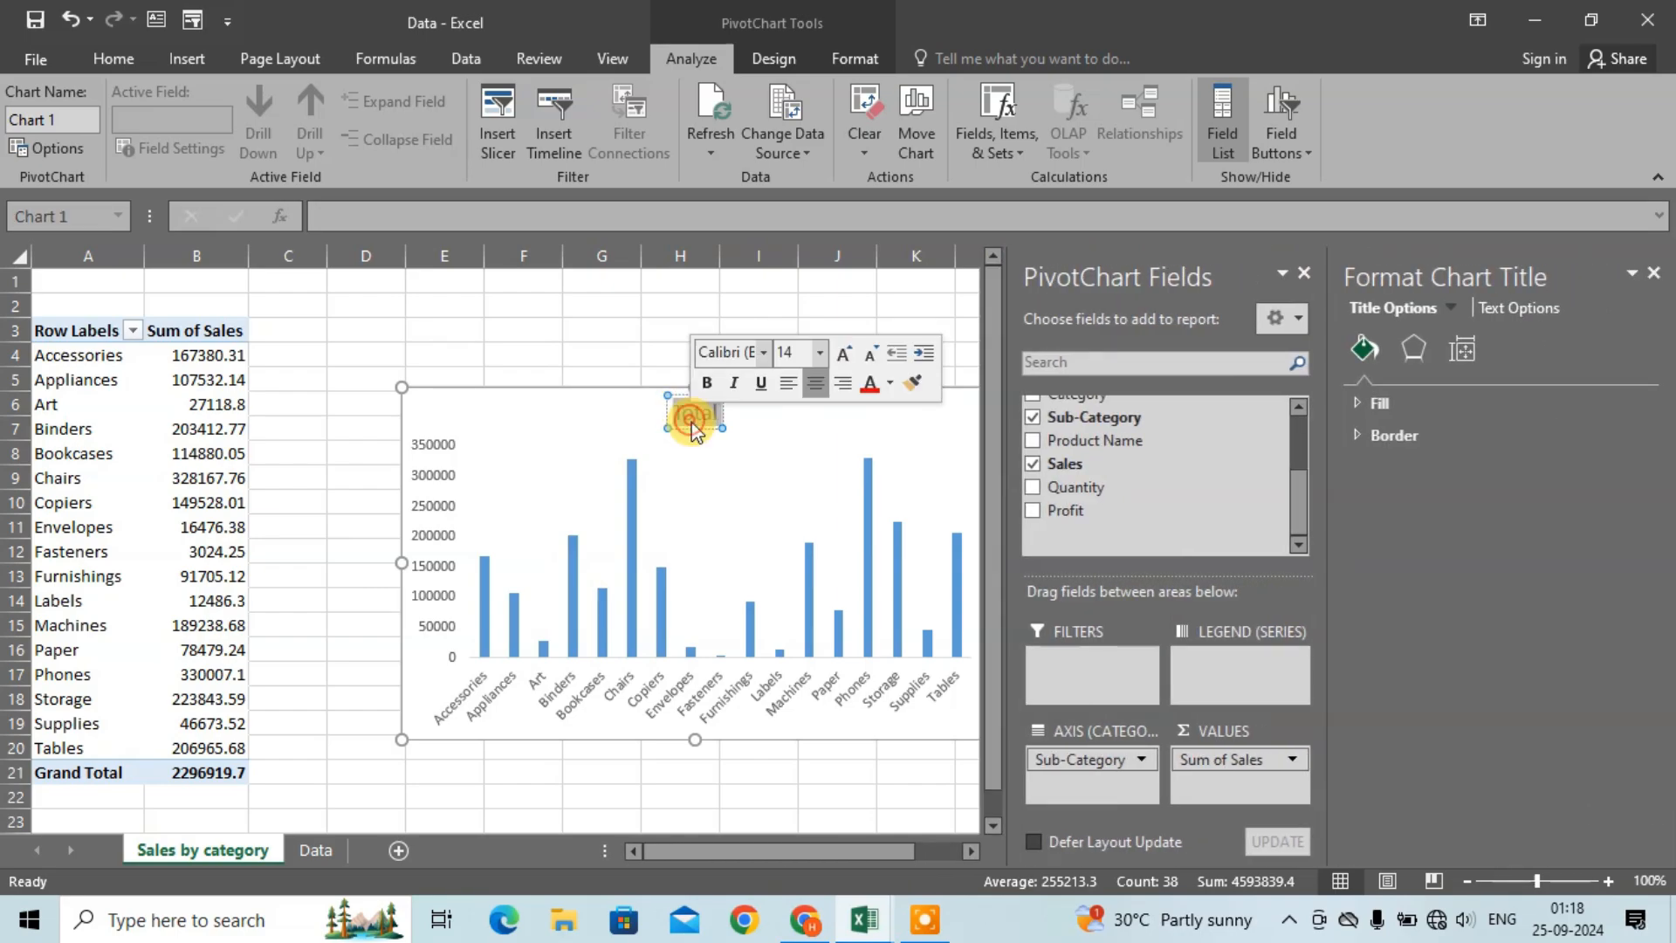
pyautogui.press('Delete')
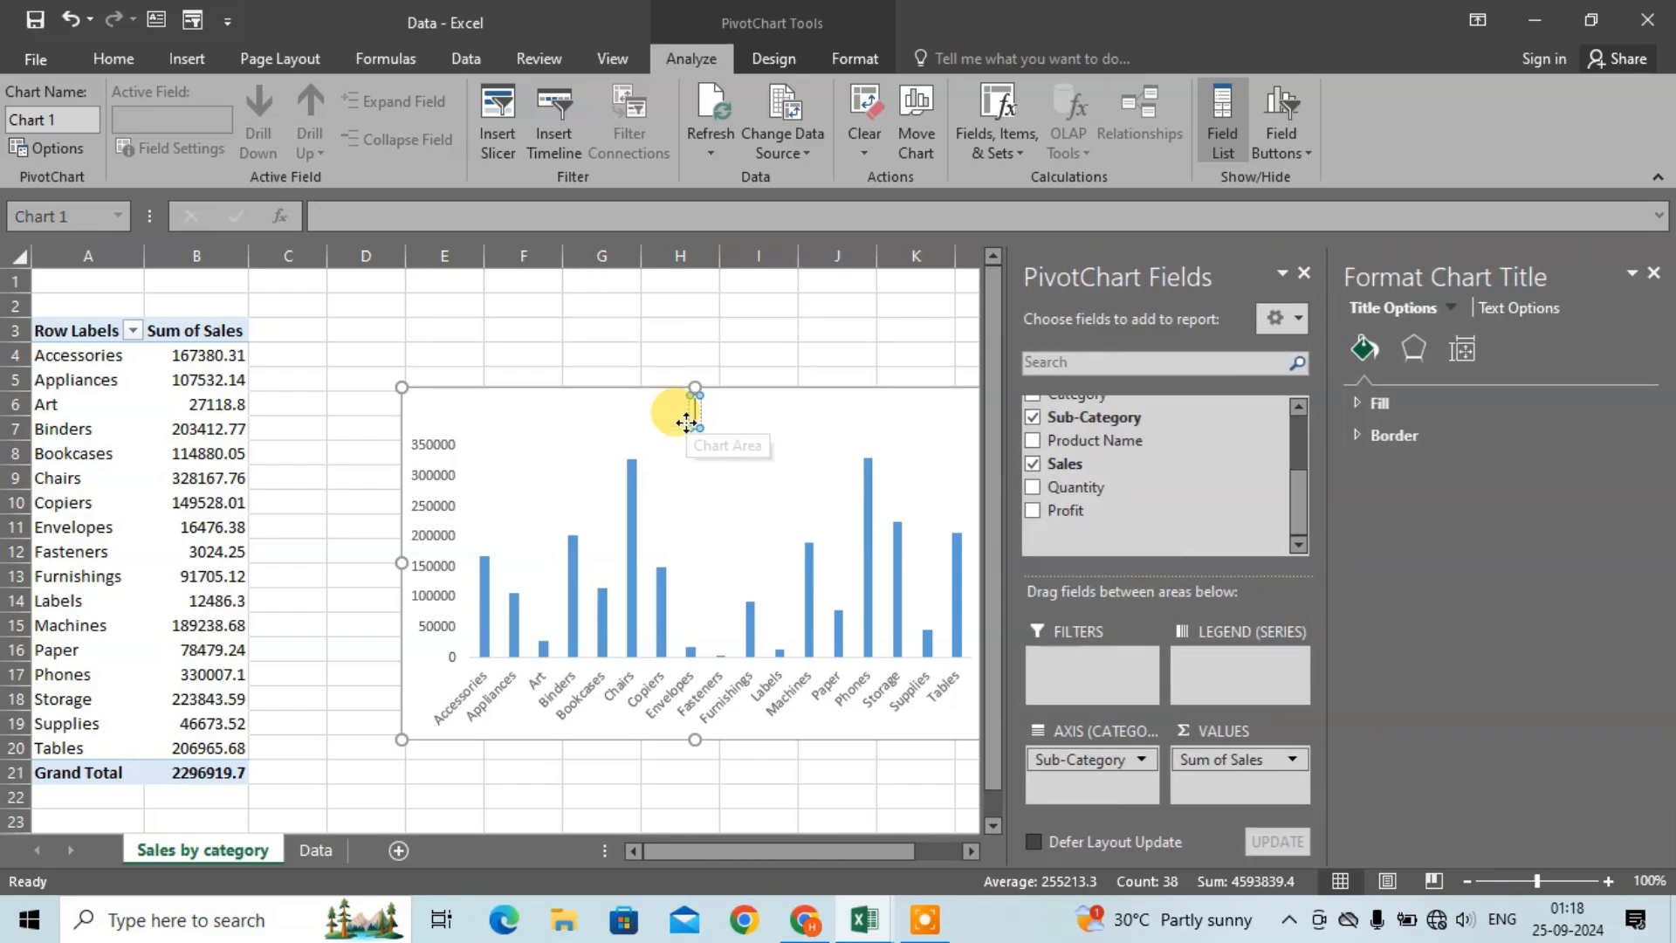
pyautogui.write('Sal')
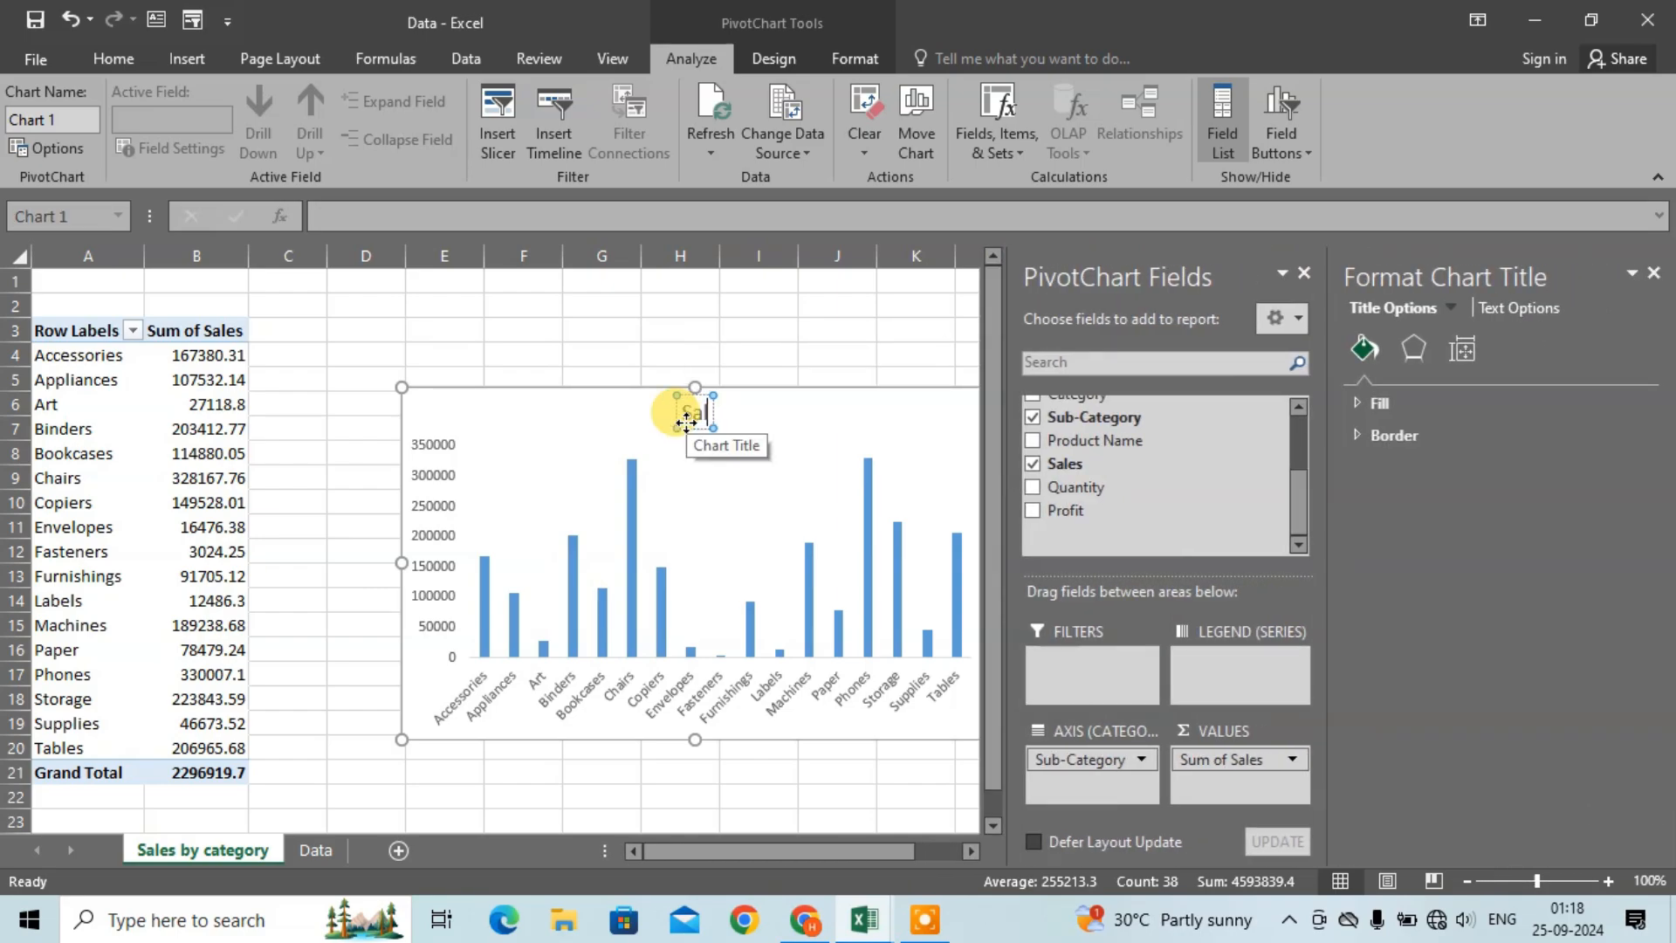
pyautogui.write('es by')
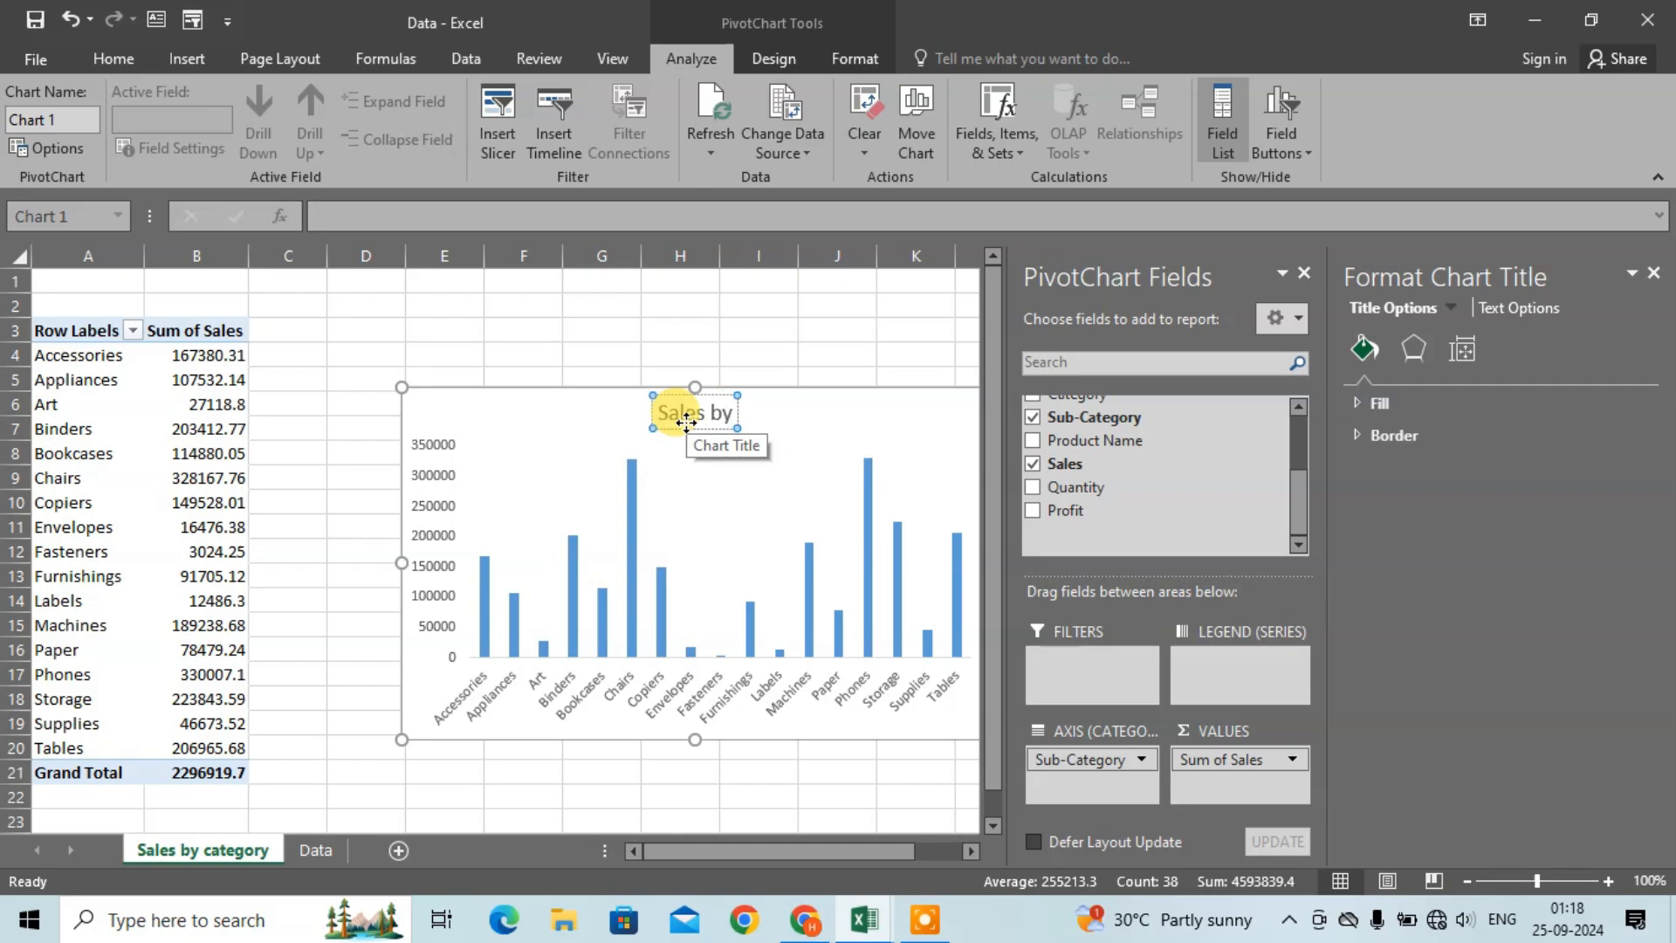
pyautogui.write(' csa')
pyautogui.press('BackSpace')
pyautogui.press('BackSpace')
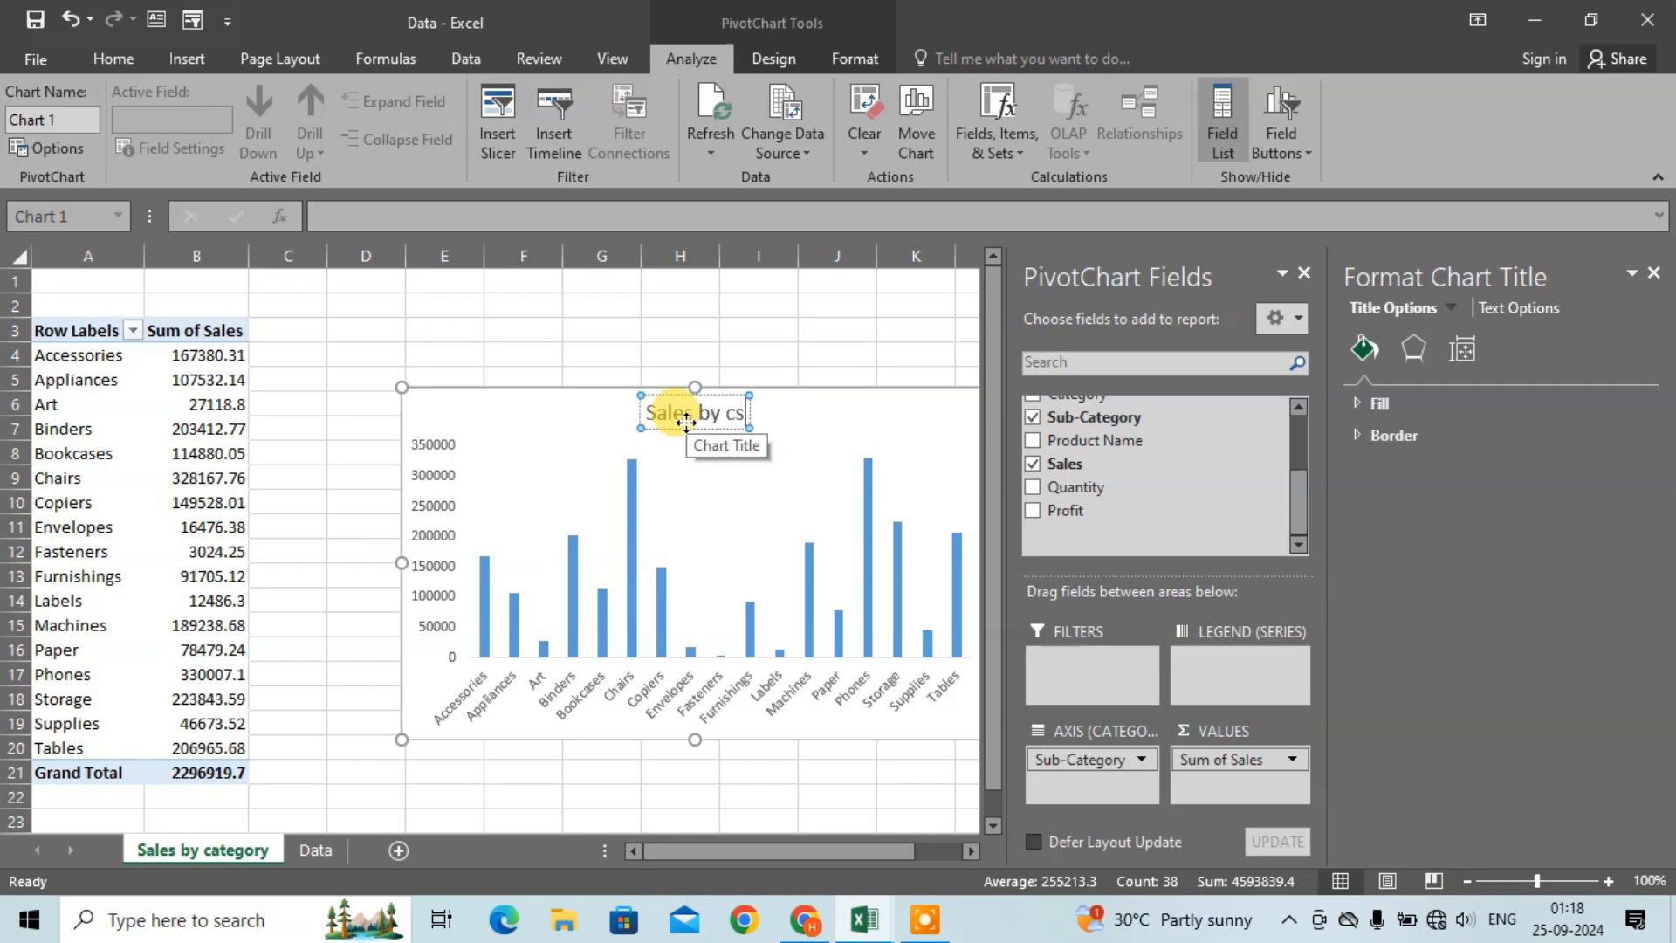
pyautogui.write('a')
pyautogui.press('BackSpace')
pyautogui.write('tegory')
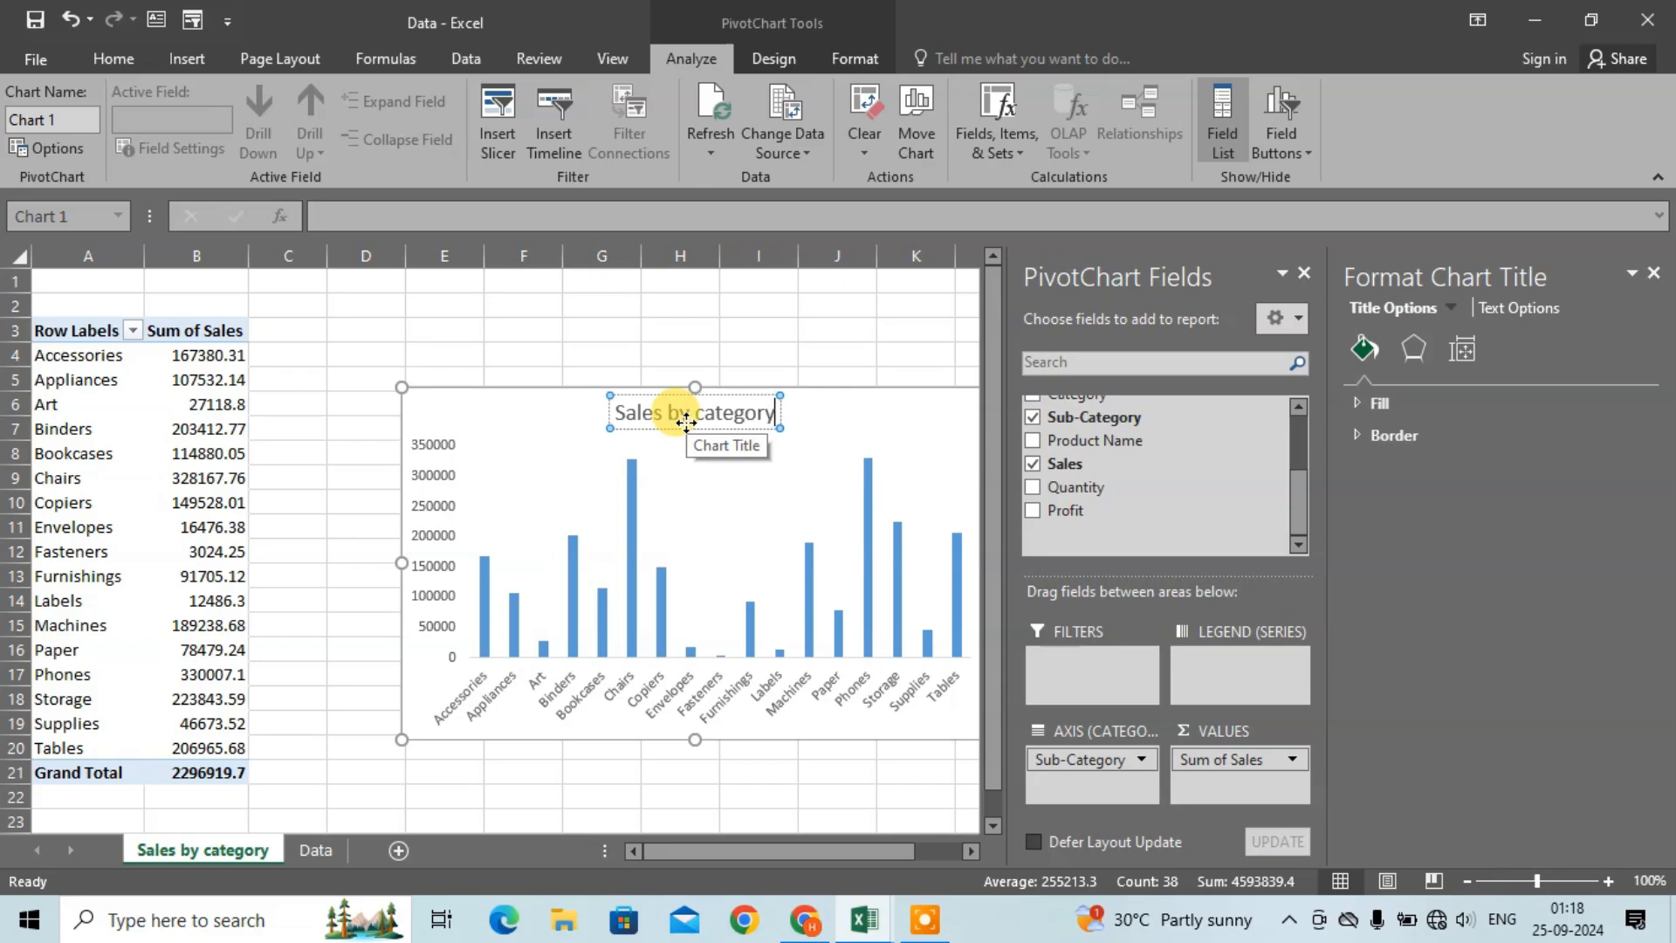
pyautogui.click(1653, 272)
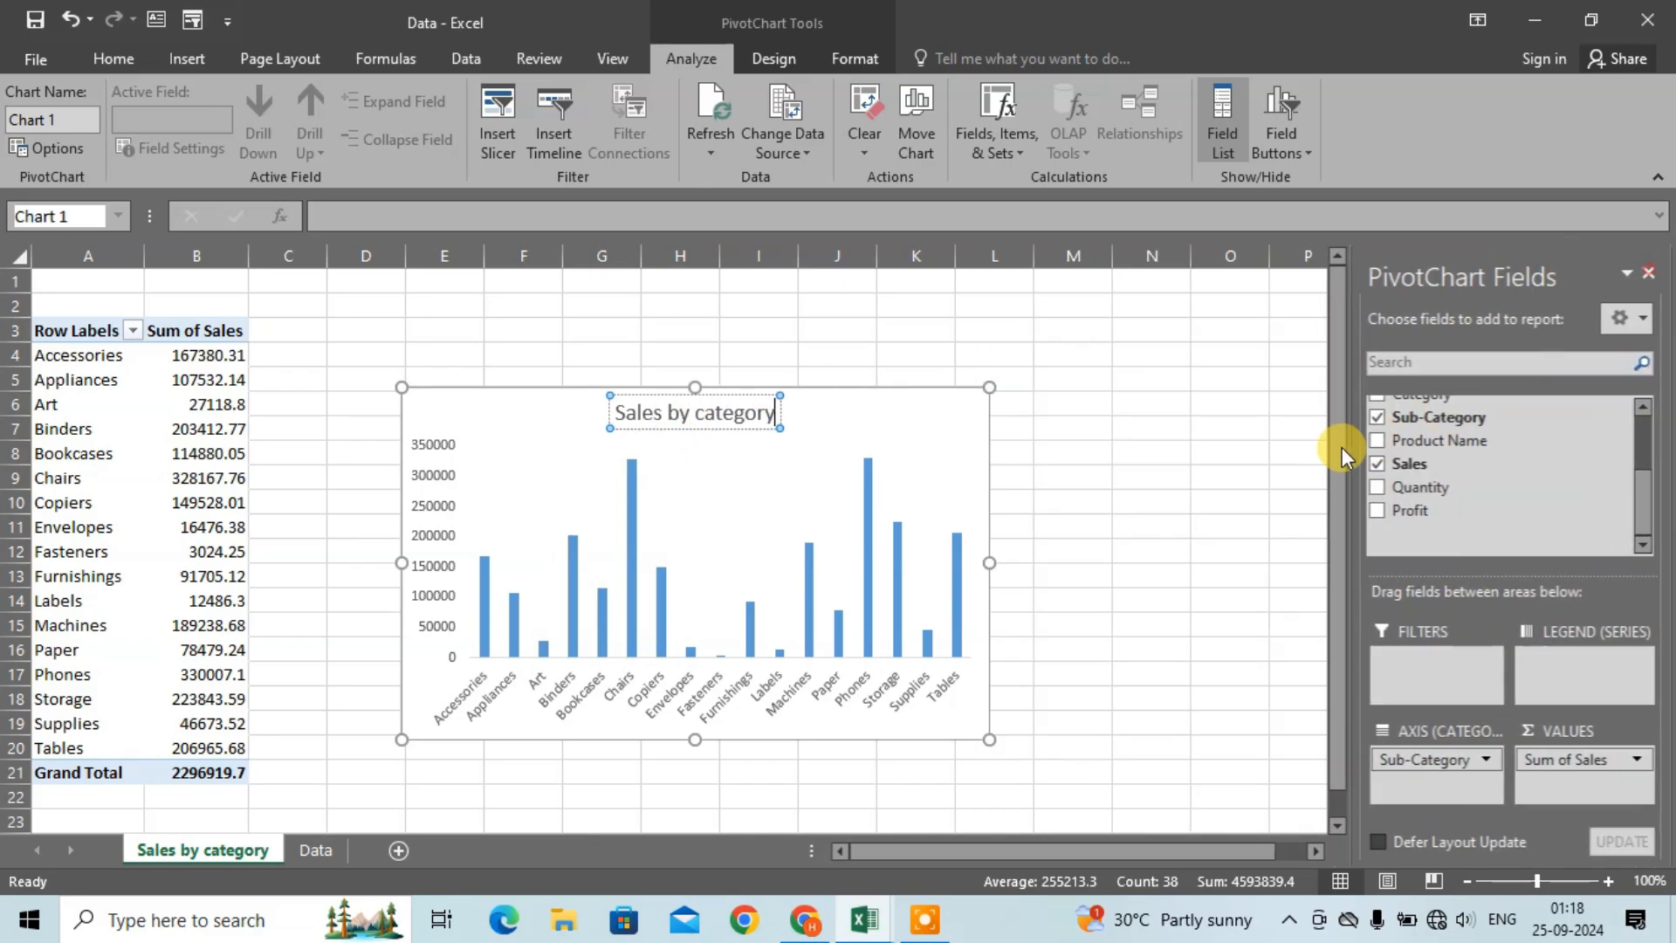
# Step: Shrink the chart so that it covers about columns E to K and rows 6 to 17
pyautogui.click(927, 464)
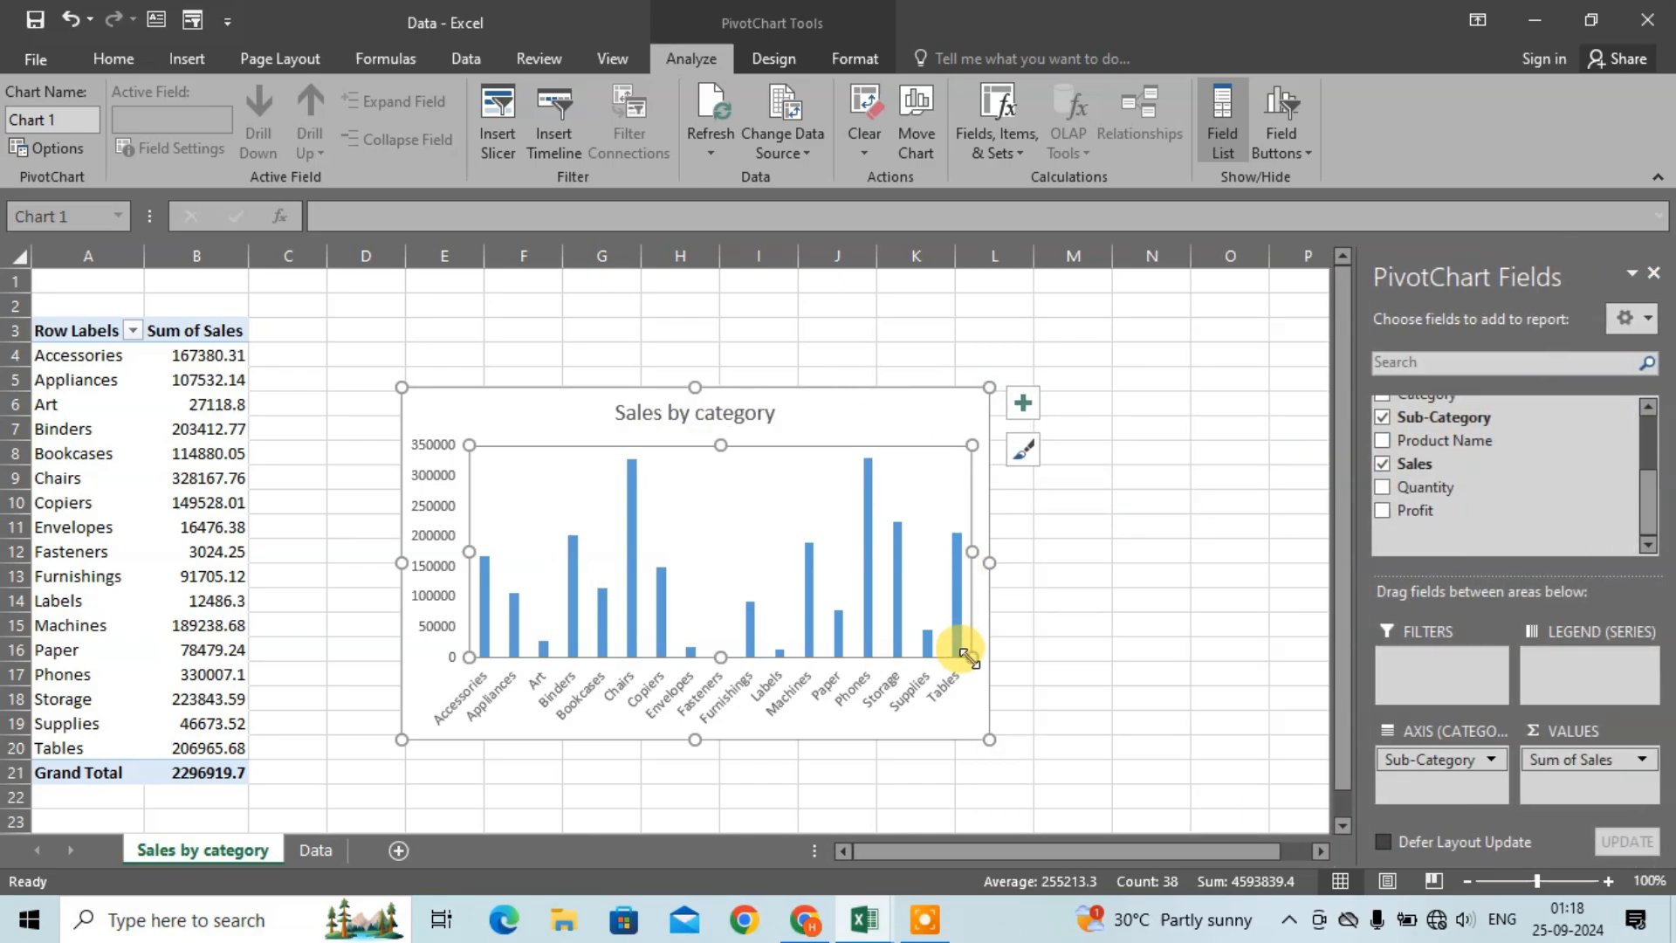
pyautogui.moveTo(986, 740); pyautogui.dragTo(949, 672)
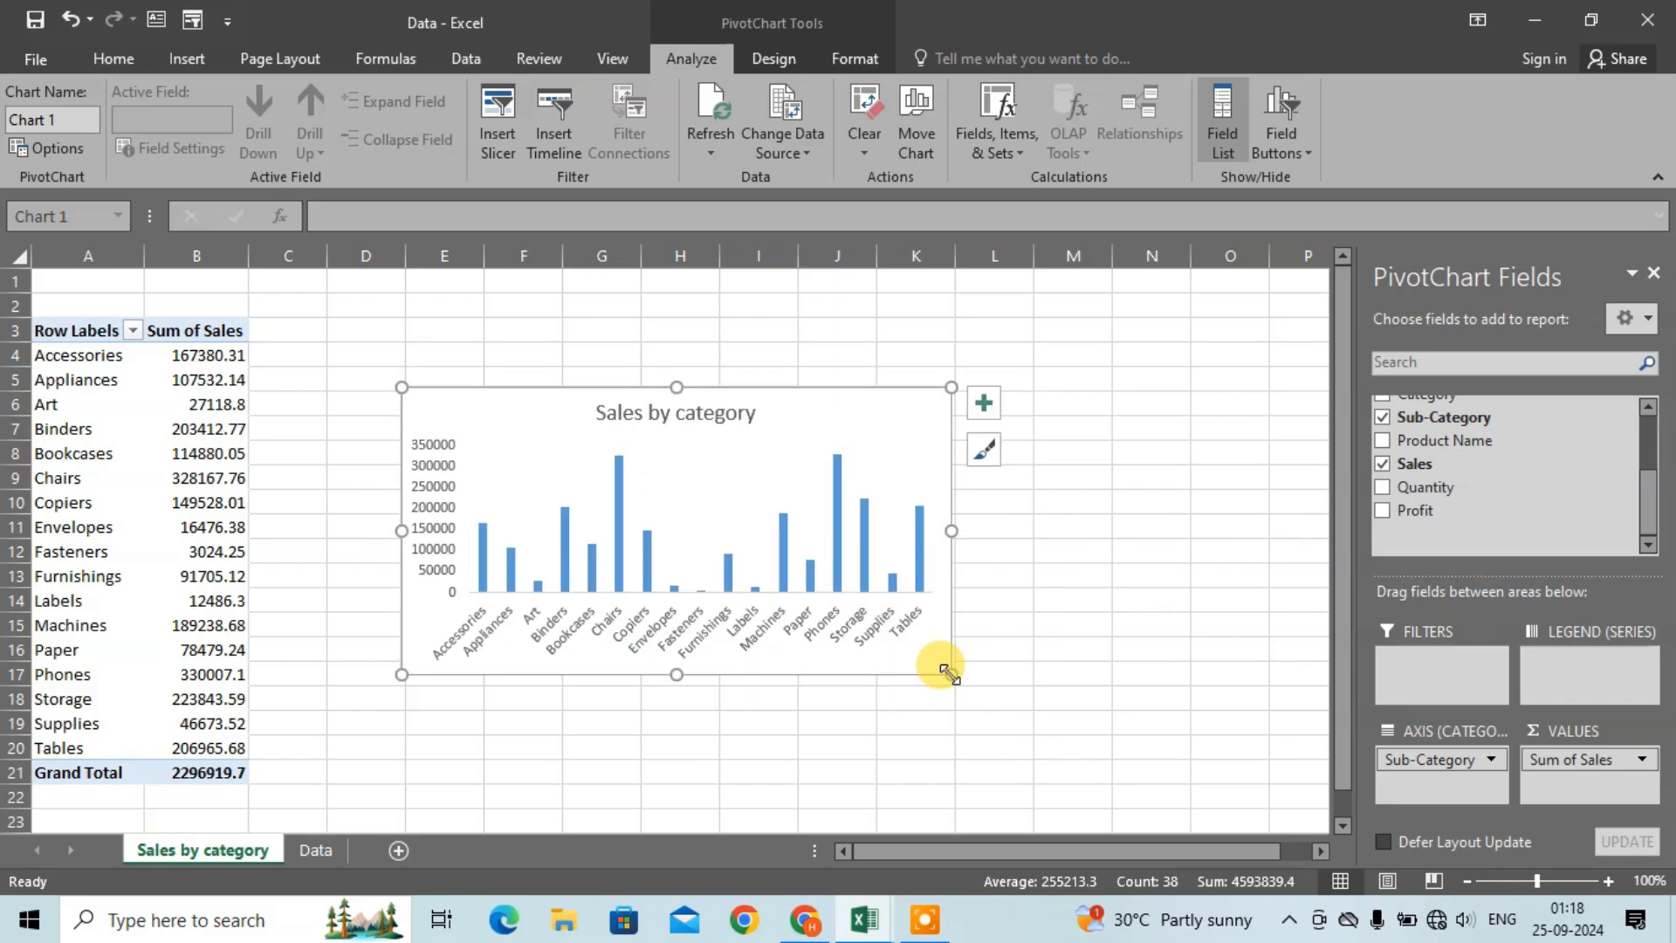
pyautogui.click(823, 480)
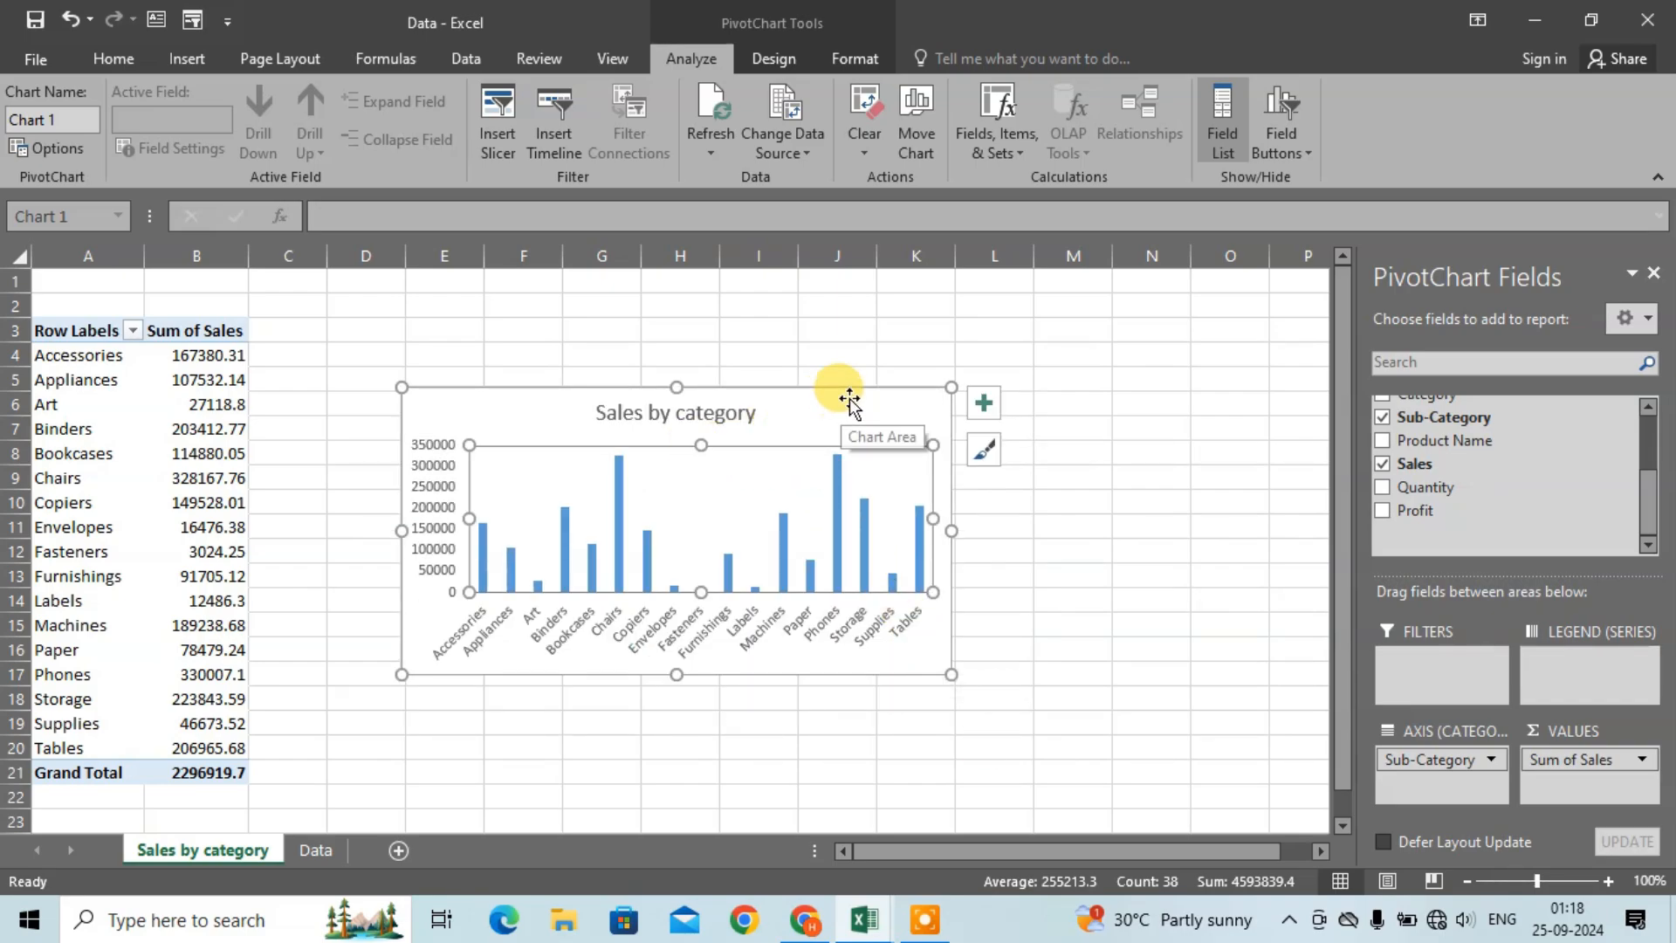
# Step: Set the font of the chart title to Arial Black
pyautogui.click(742, 416)
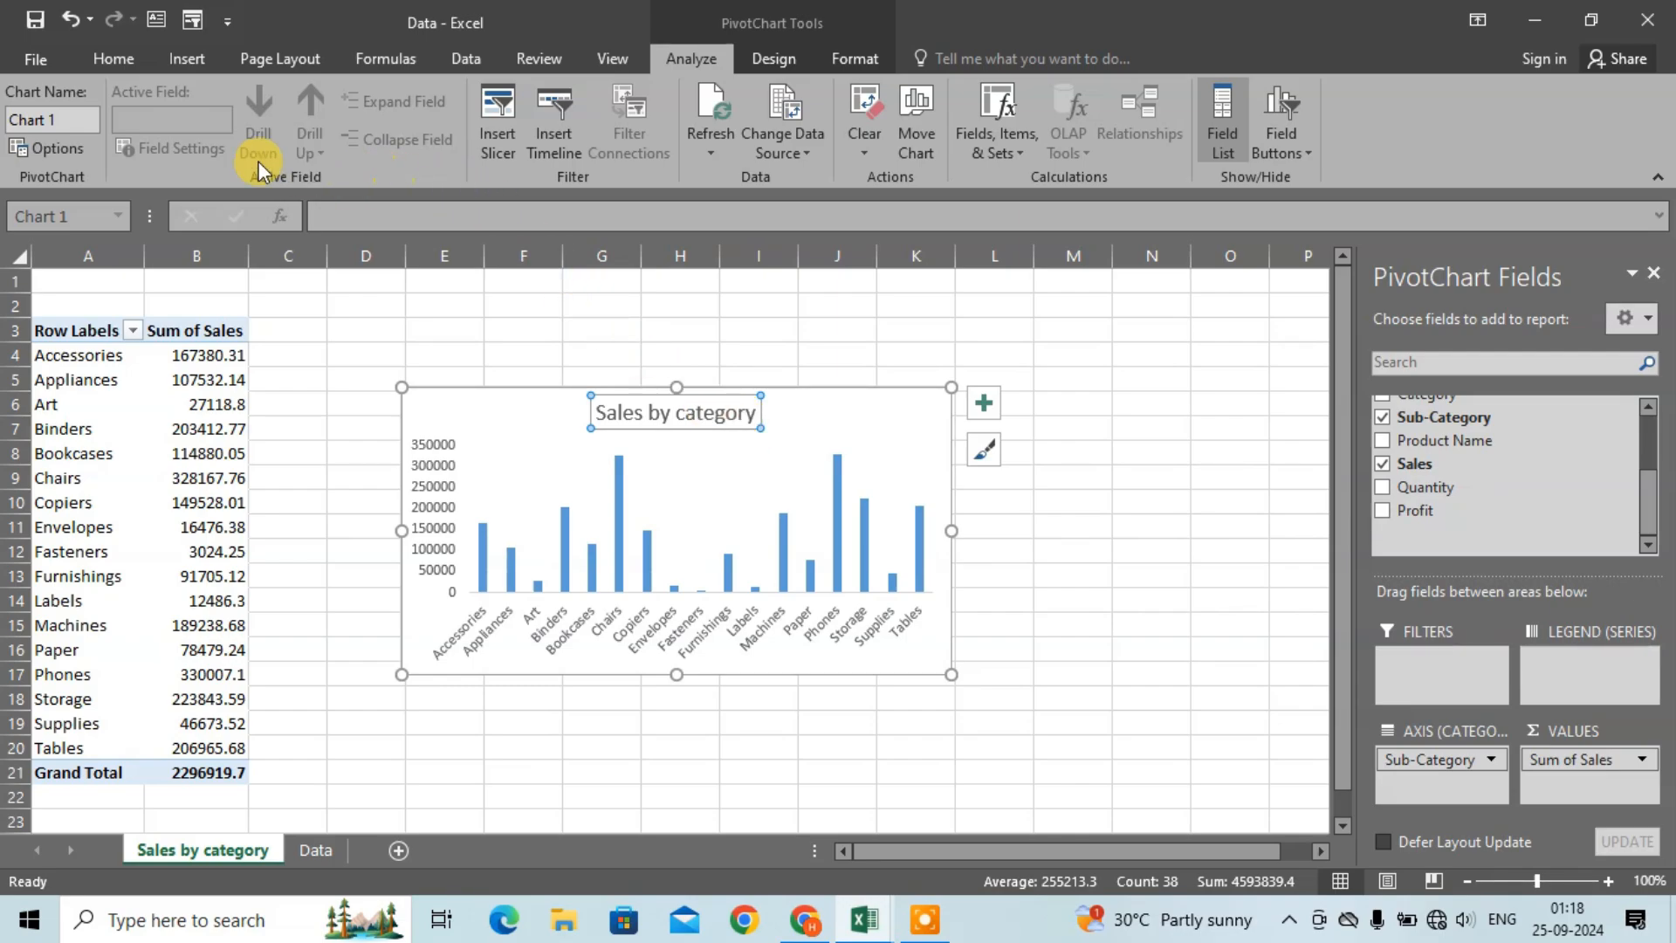
pyautogui.click(113, 59)
pyautogui.click(181, 59)
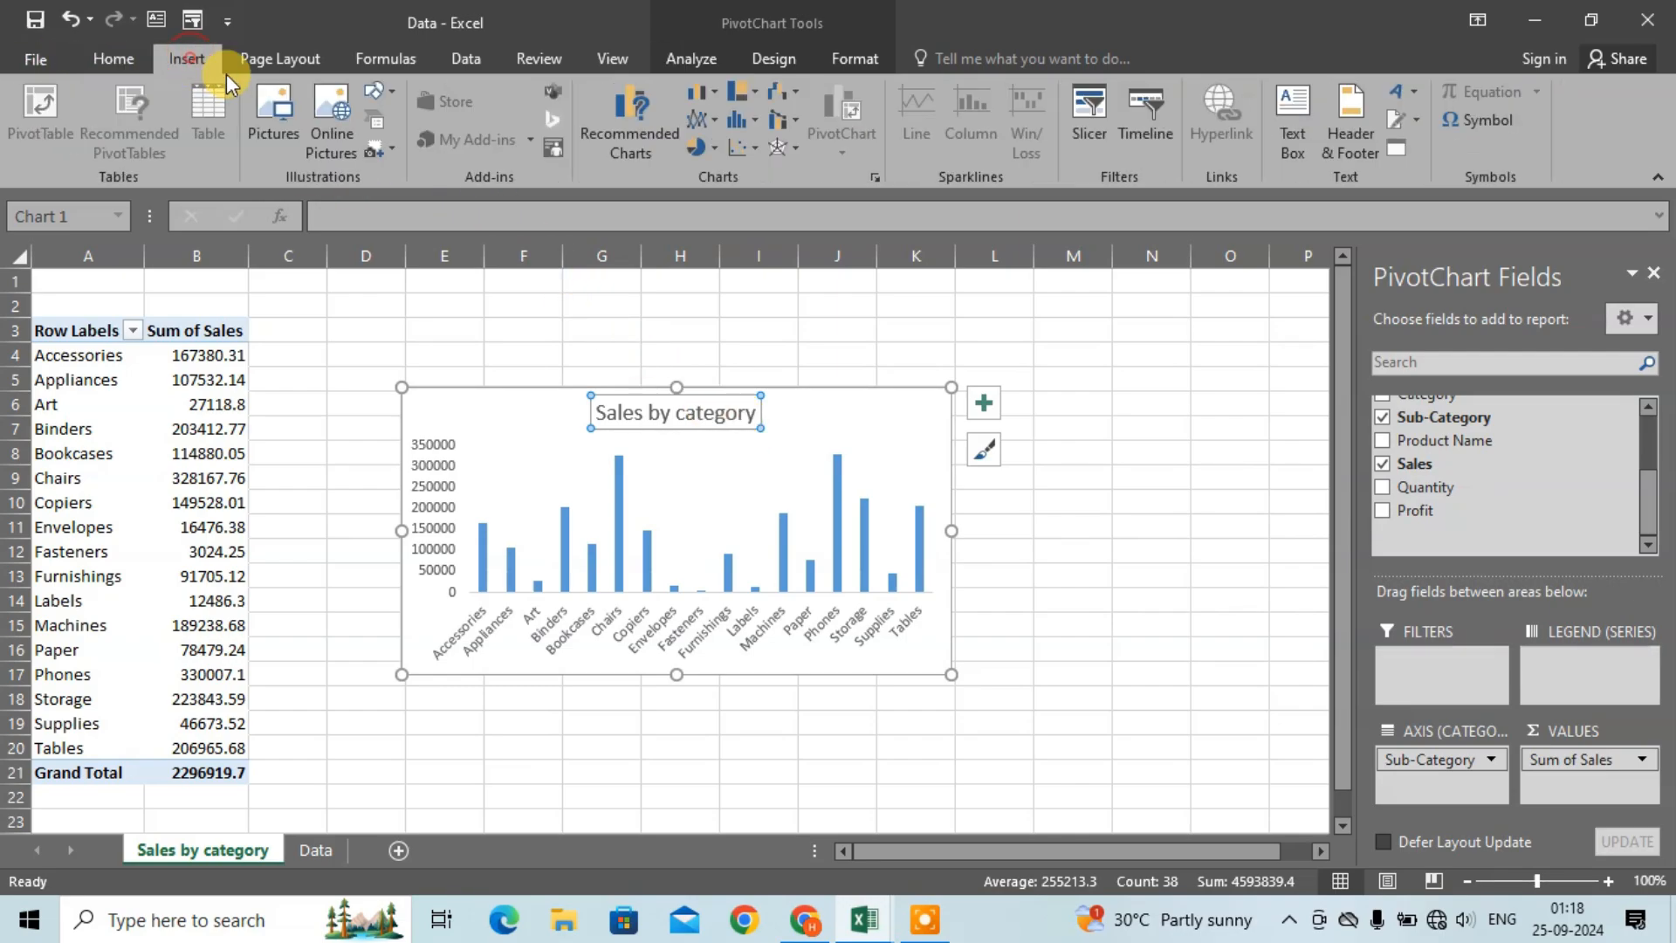
pyautogui.click(133, 59)
pyautogui.click(323, 101)
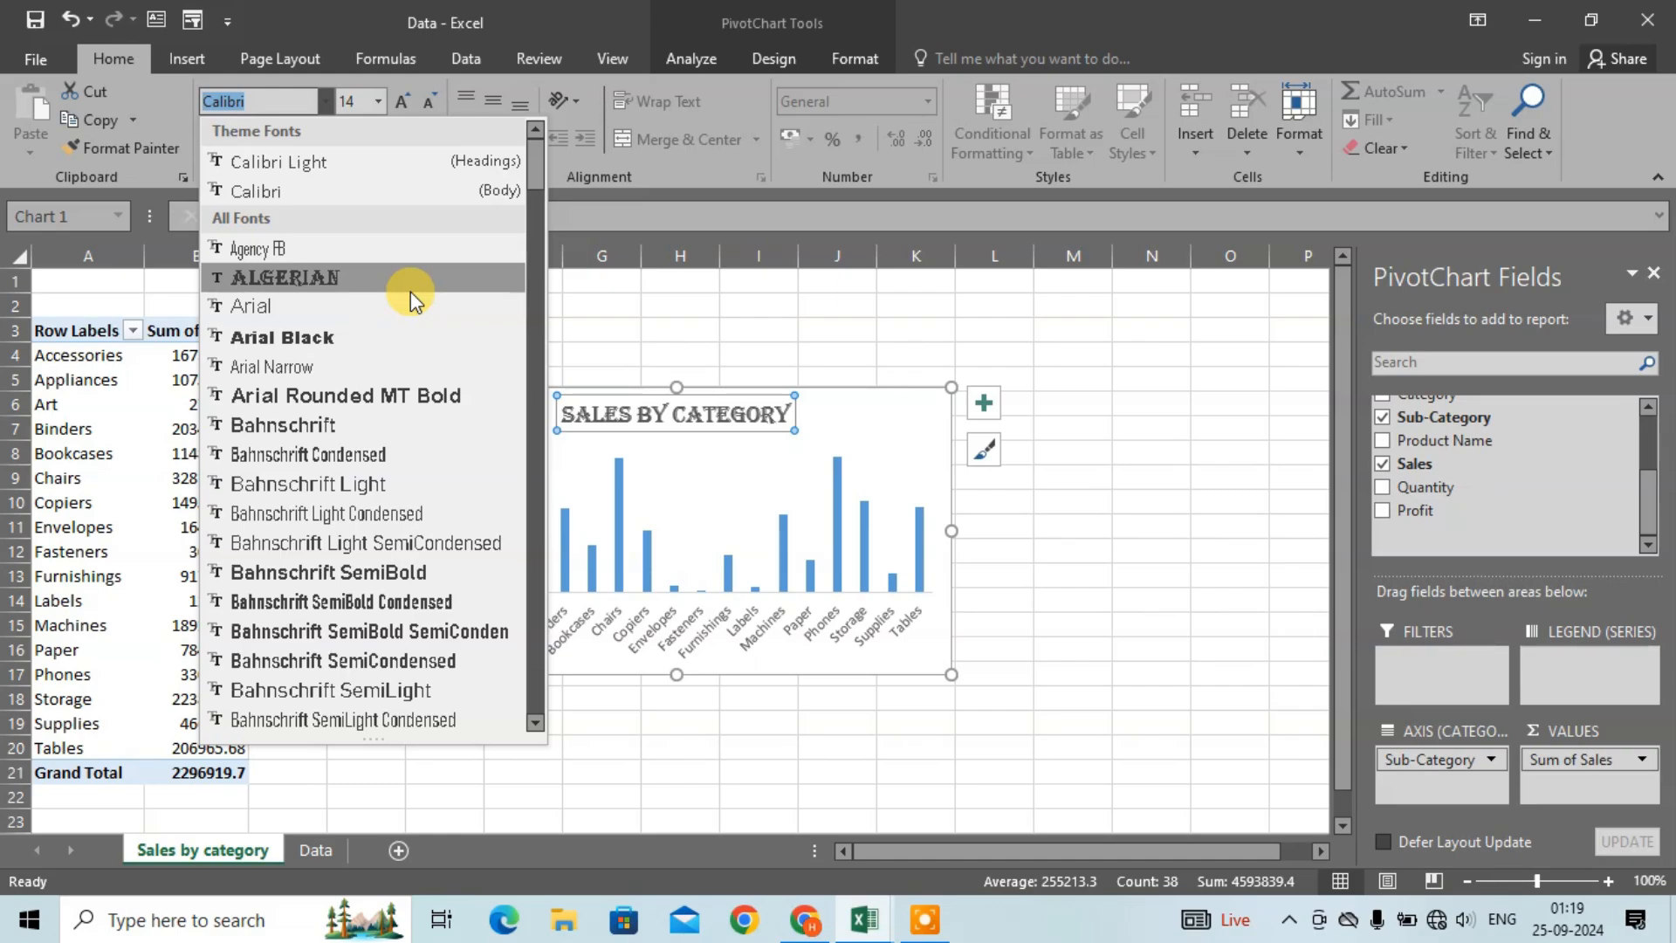
pyautogui.click(415, 335)
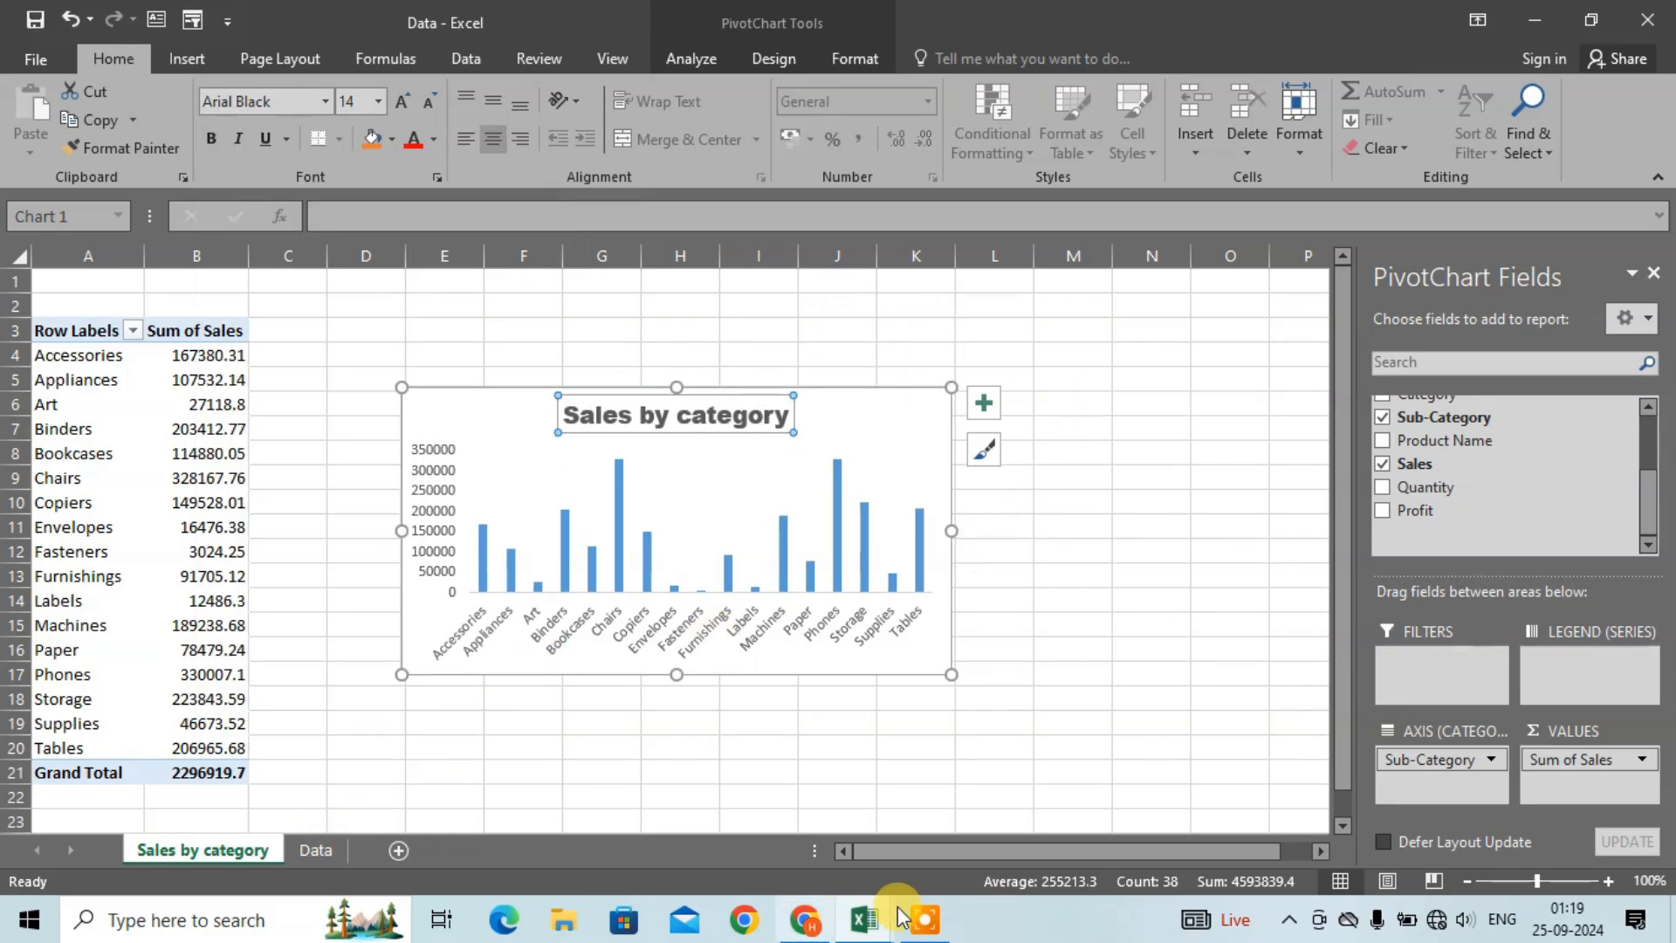
# Step: Look at the Sales By category and Top 5 States charts in the finished dashboard workbook b, and return to the Data workbook
pyautogui.moveTo(879, 926)
pyautogui.click(797, 849)
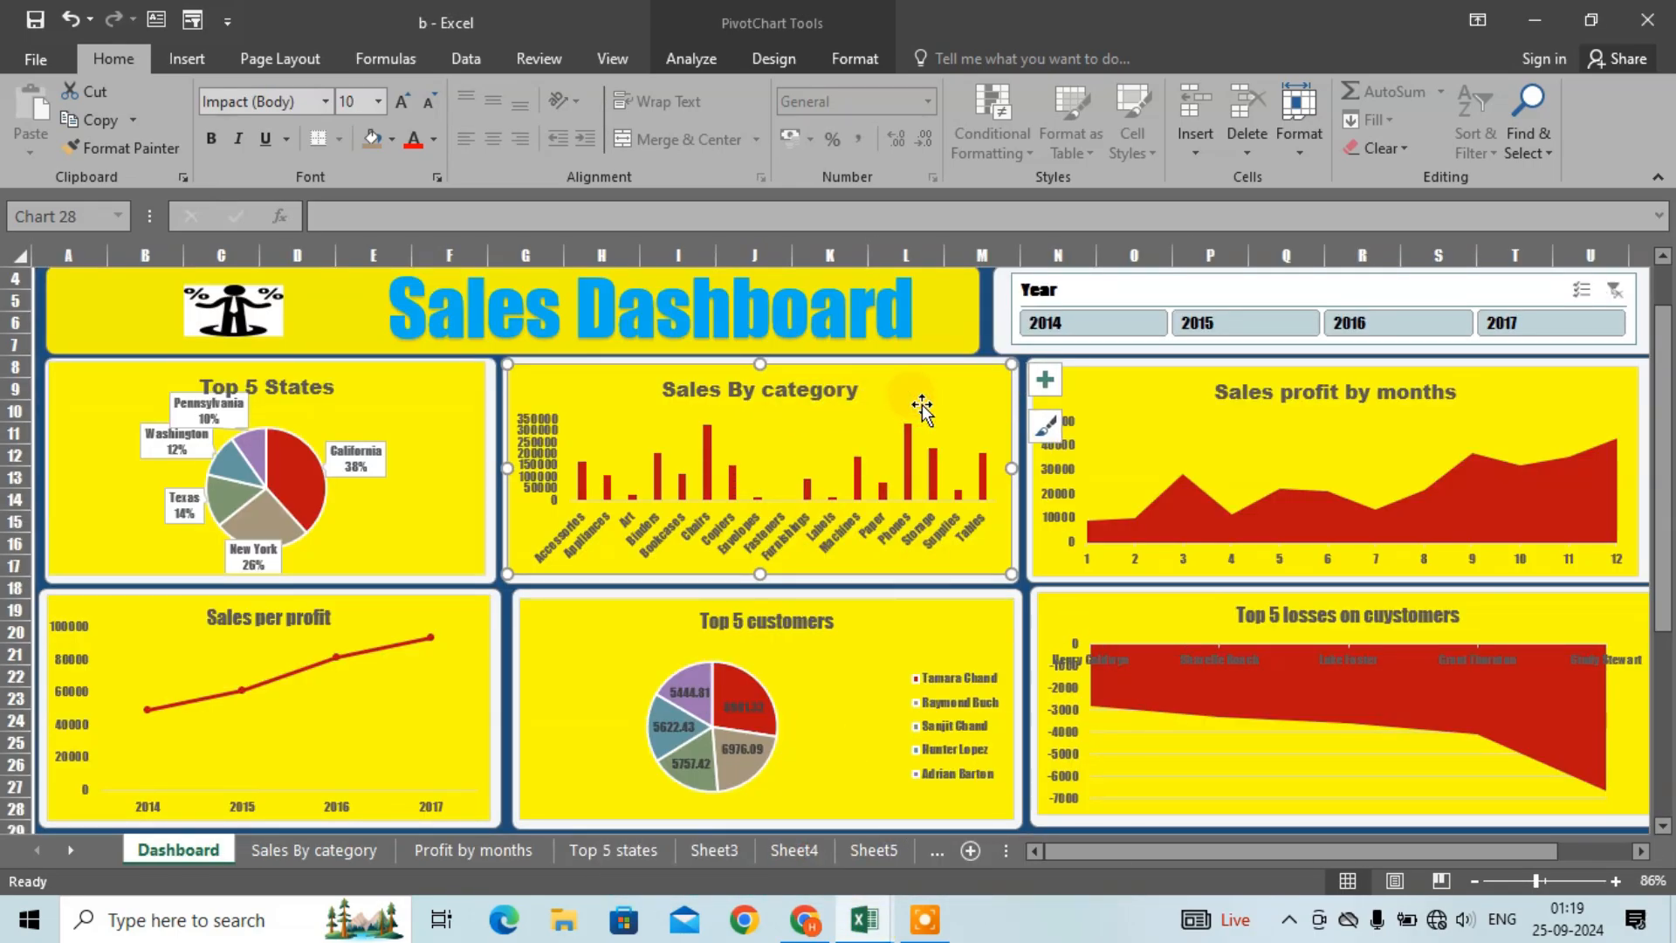
pyautogui.click(386, 388)
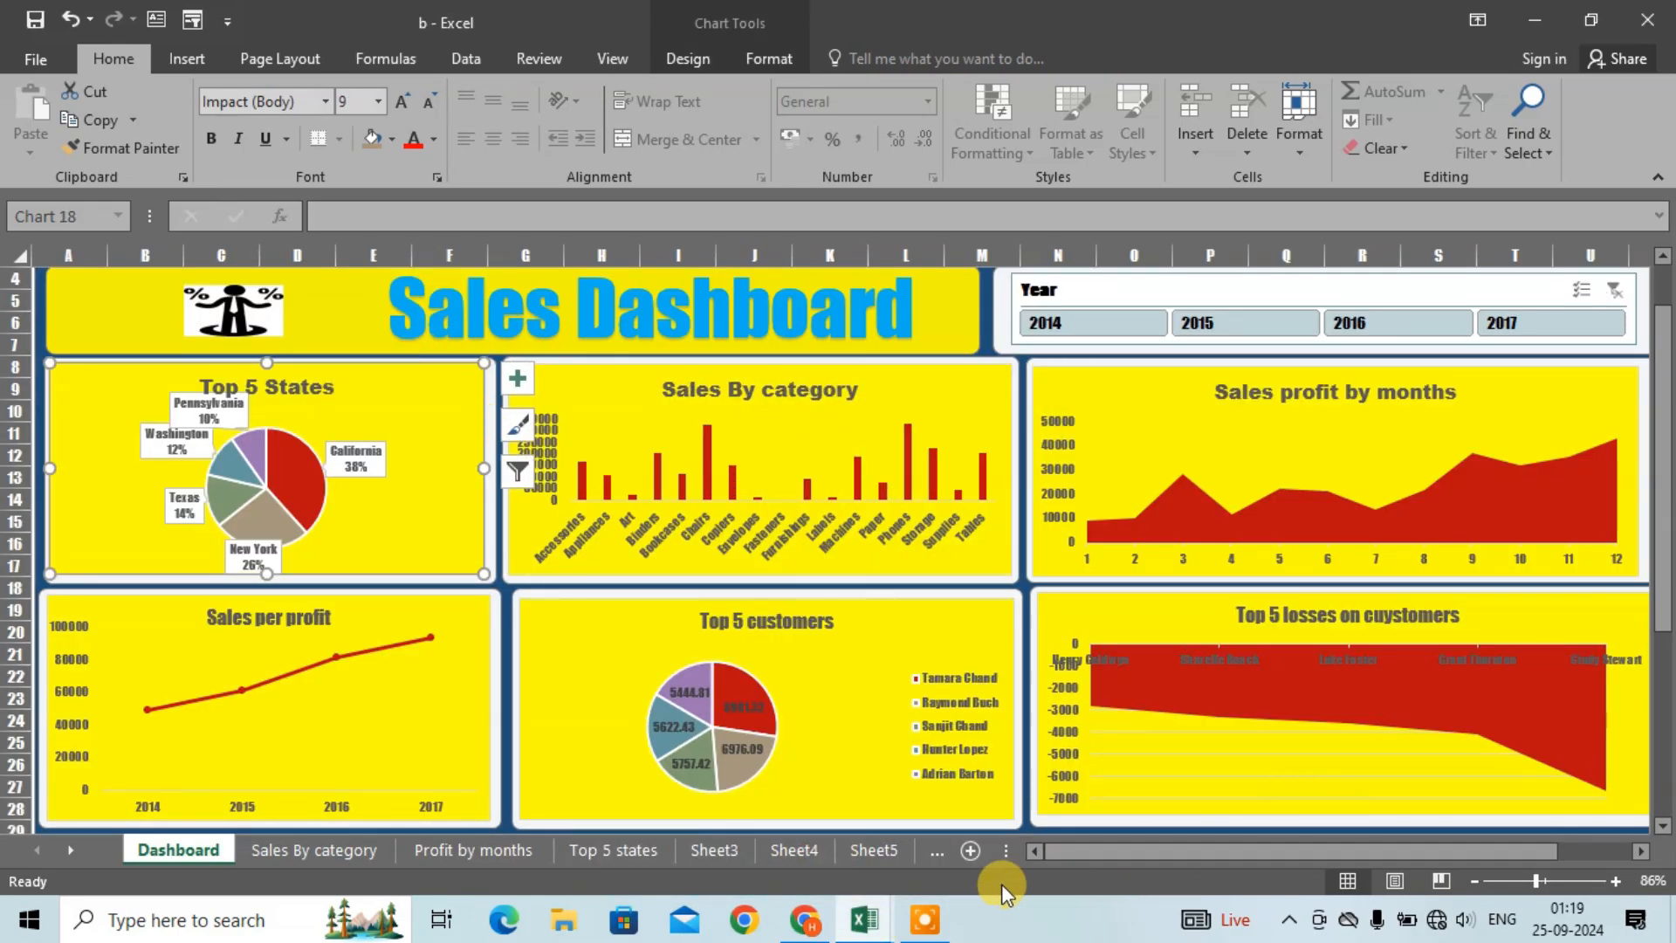
pyautogui.moveTo(864, 921)
pyautogui.click(873, 851)
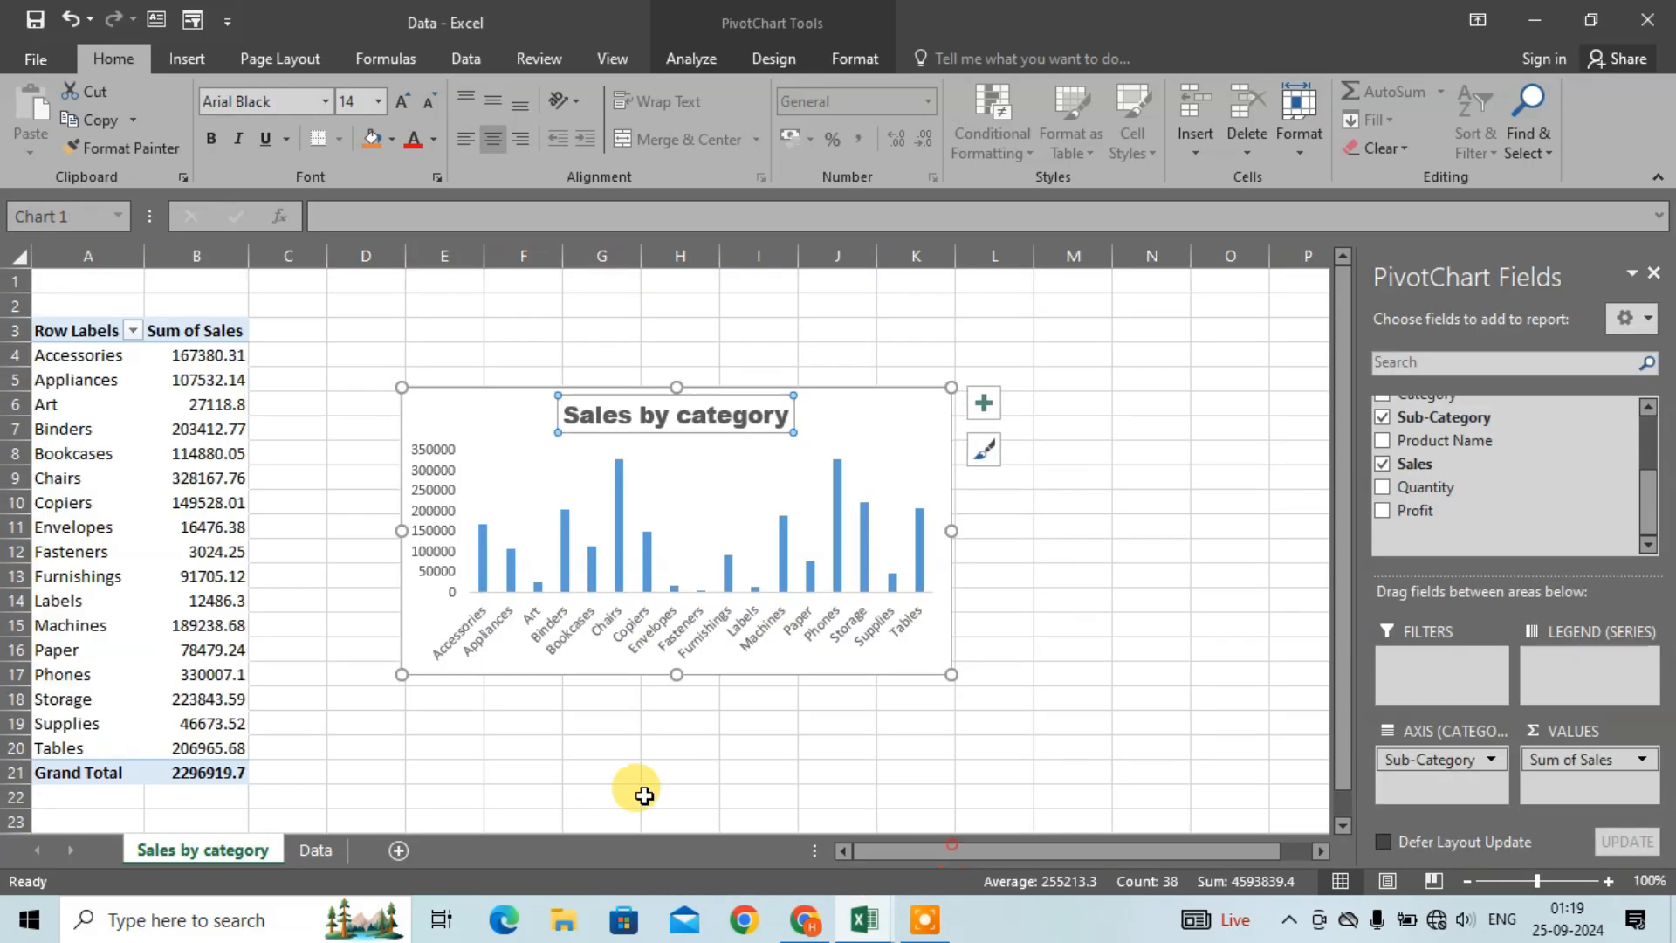
# Step: Create a second PivotTable from the whole Table1 on the Data sheet, placed on a new worksheet
pyautogui.click(316, 850)
pyautogui.click(61, 301)
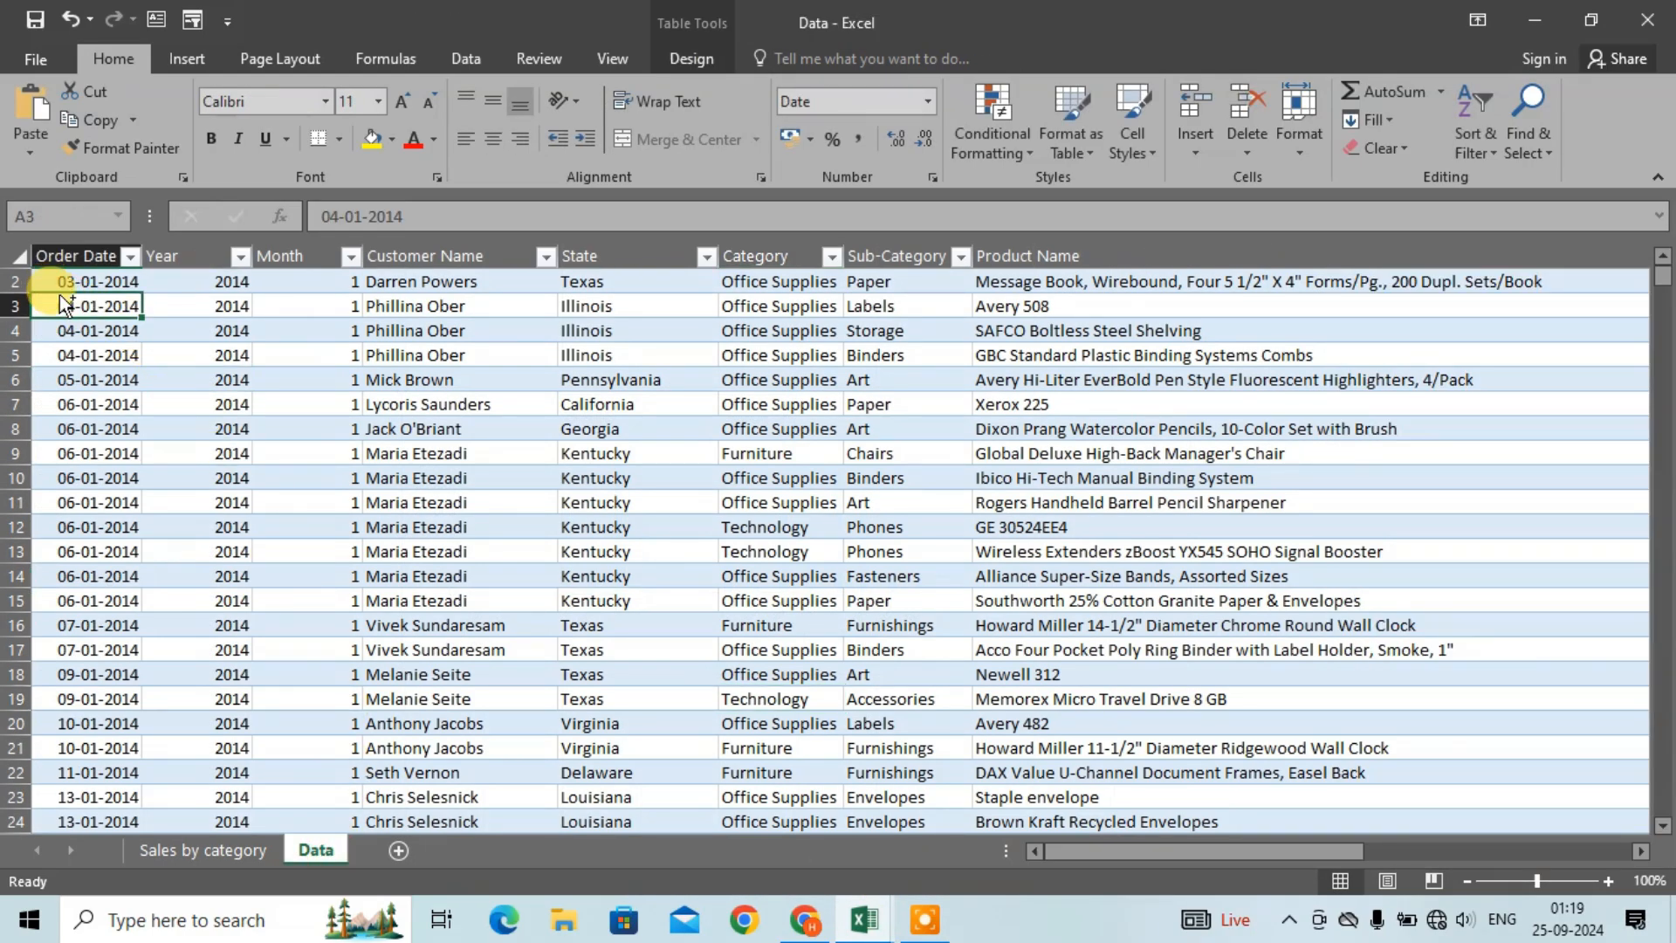
pyautogui.hotkey('ctrl', 'a')
pyautogui.click(176, 56)
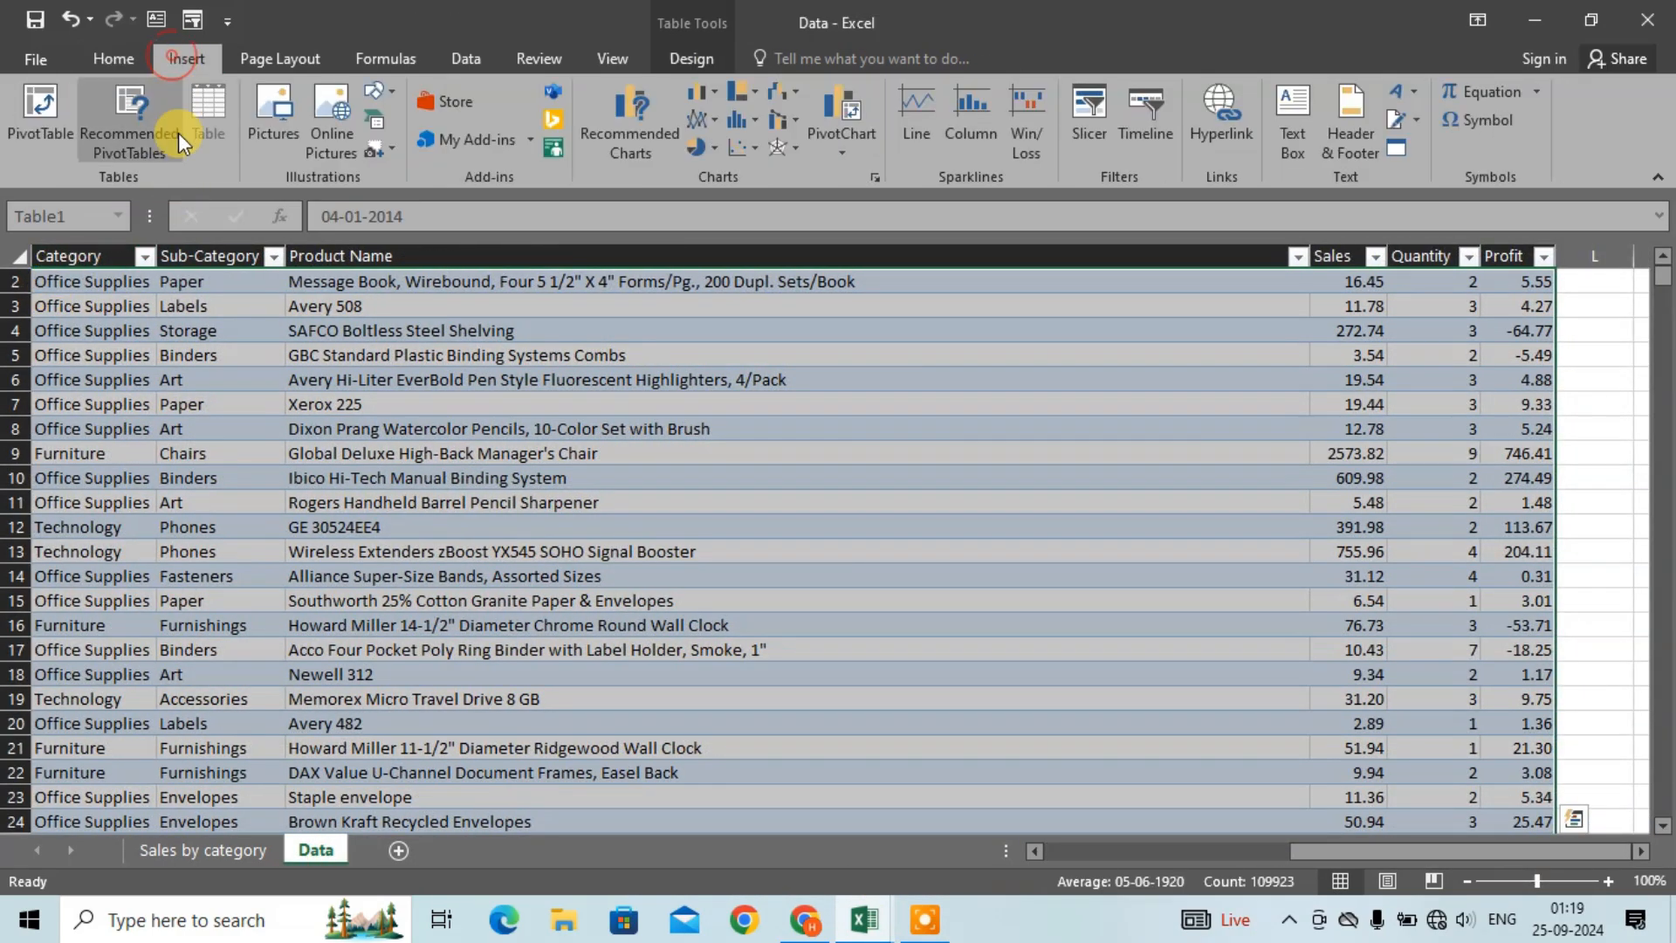
pyautogui.click(45, 131)
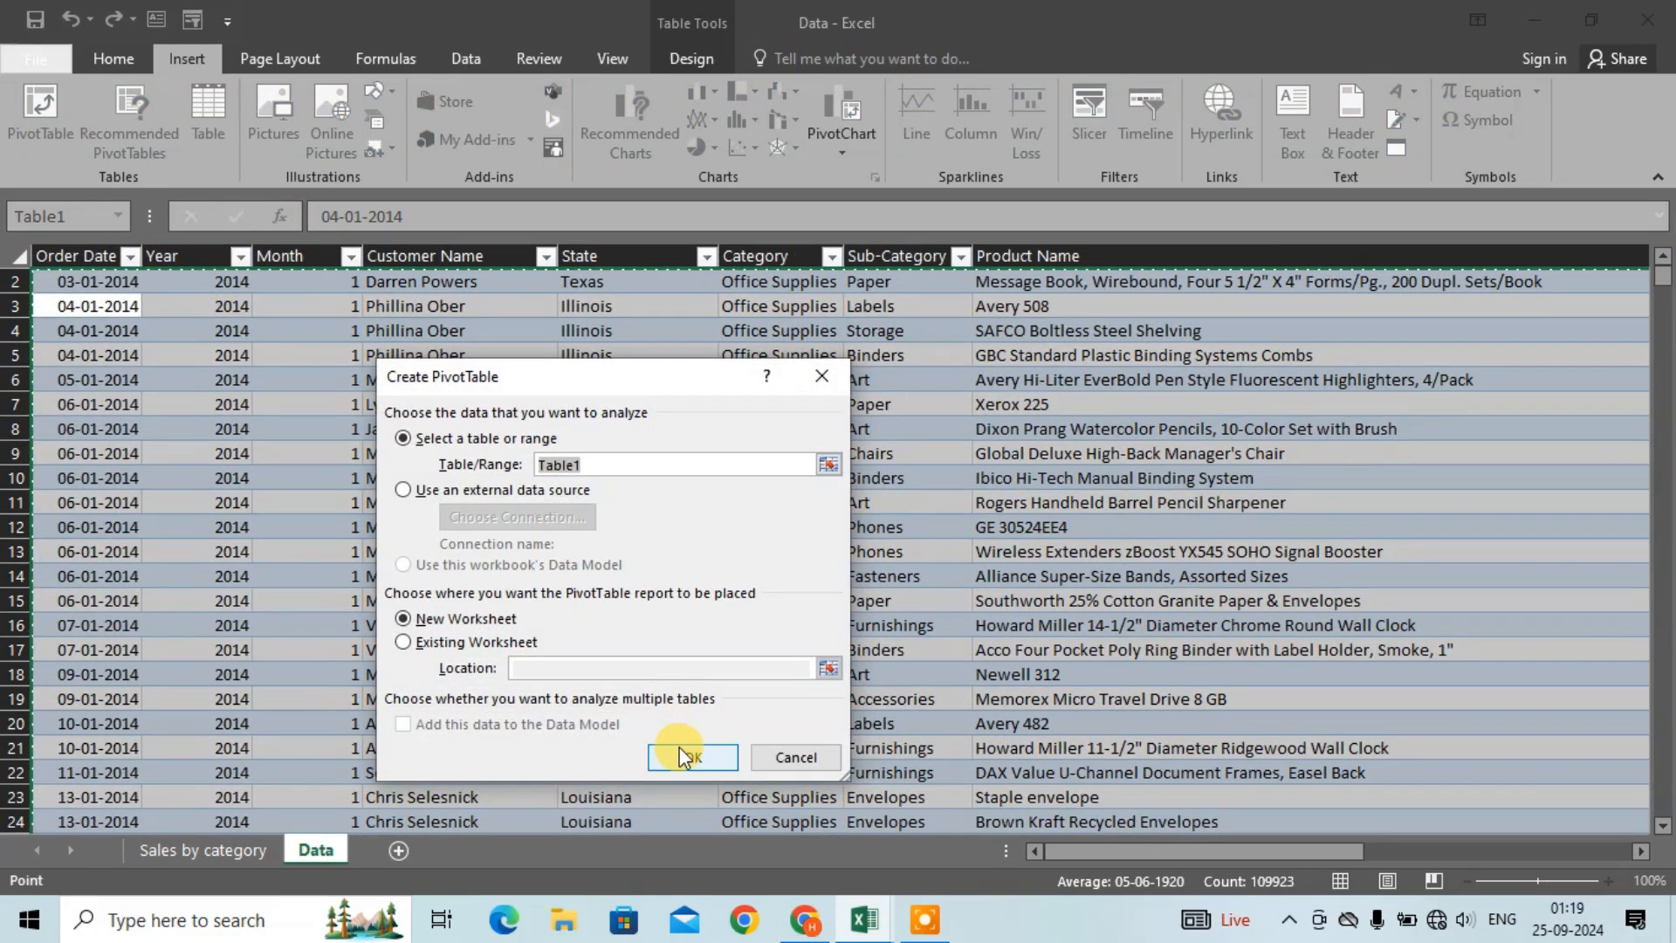
pyautogui.click(681, 750)
# Step: Rename the new PivotTable sheet as Top 5 states
pyautogui.doubleClick(307, 850)
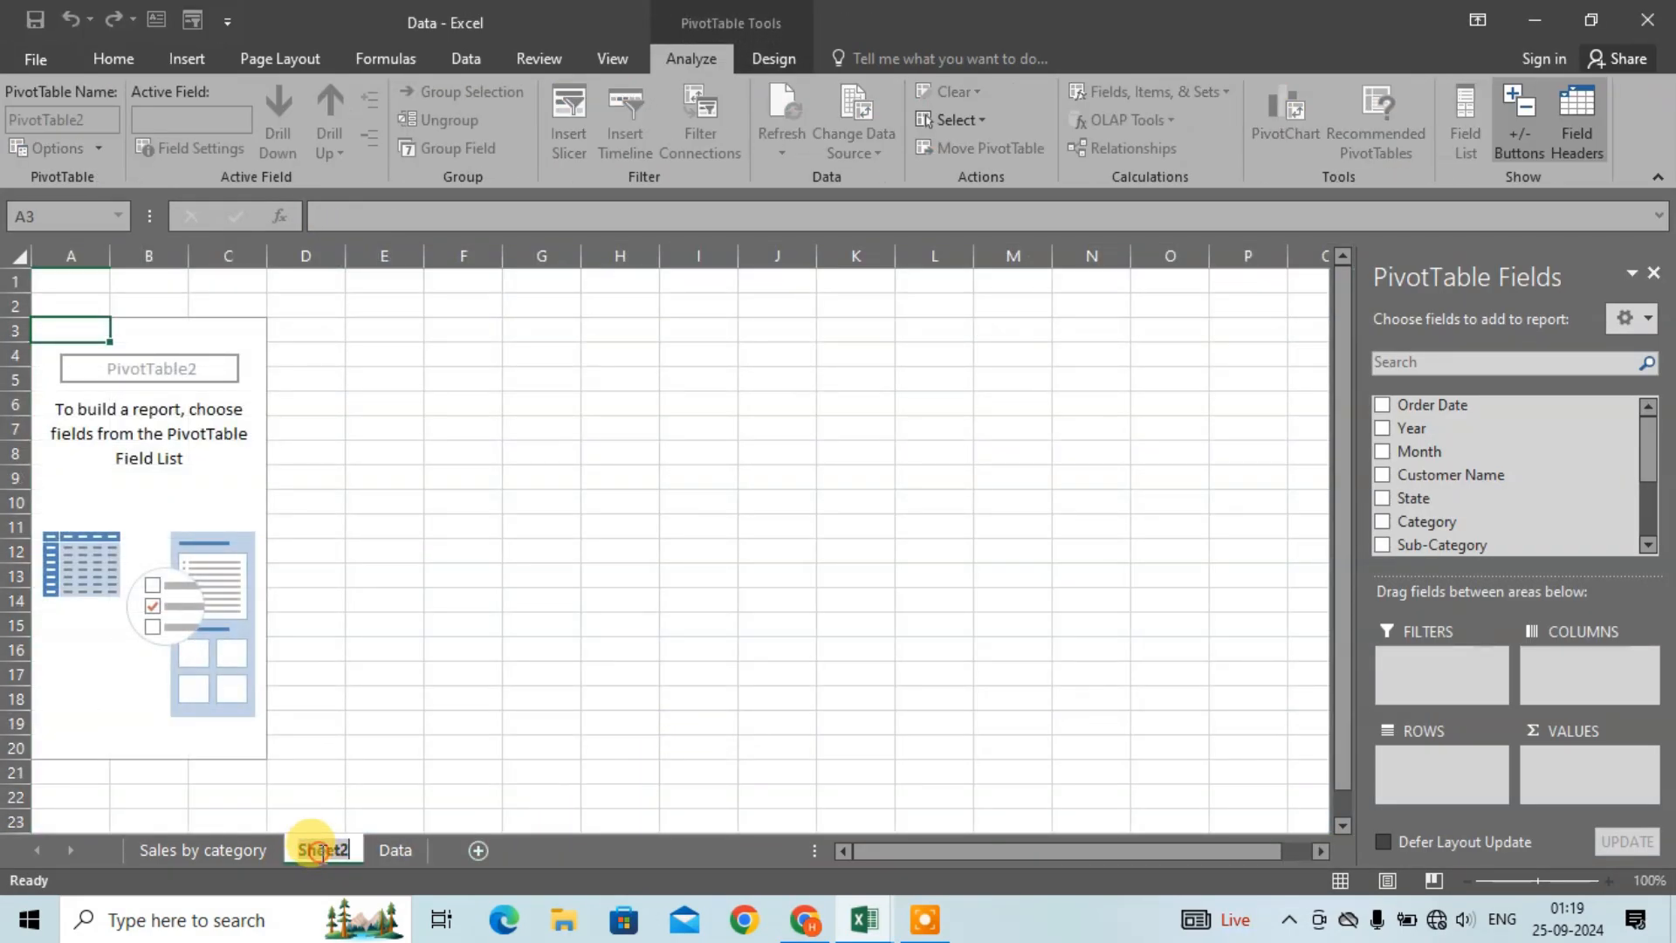
pyautogui.write('Top ')
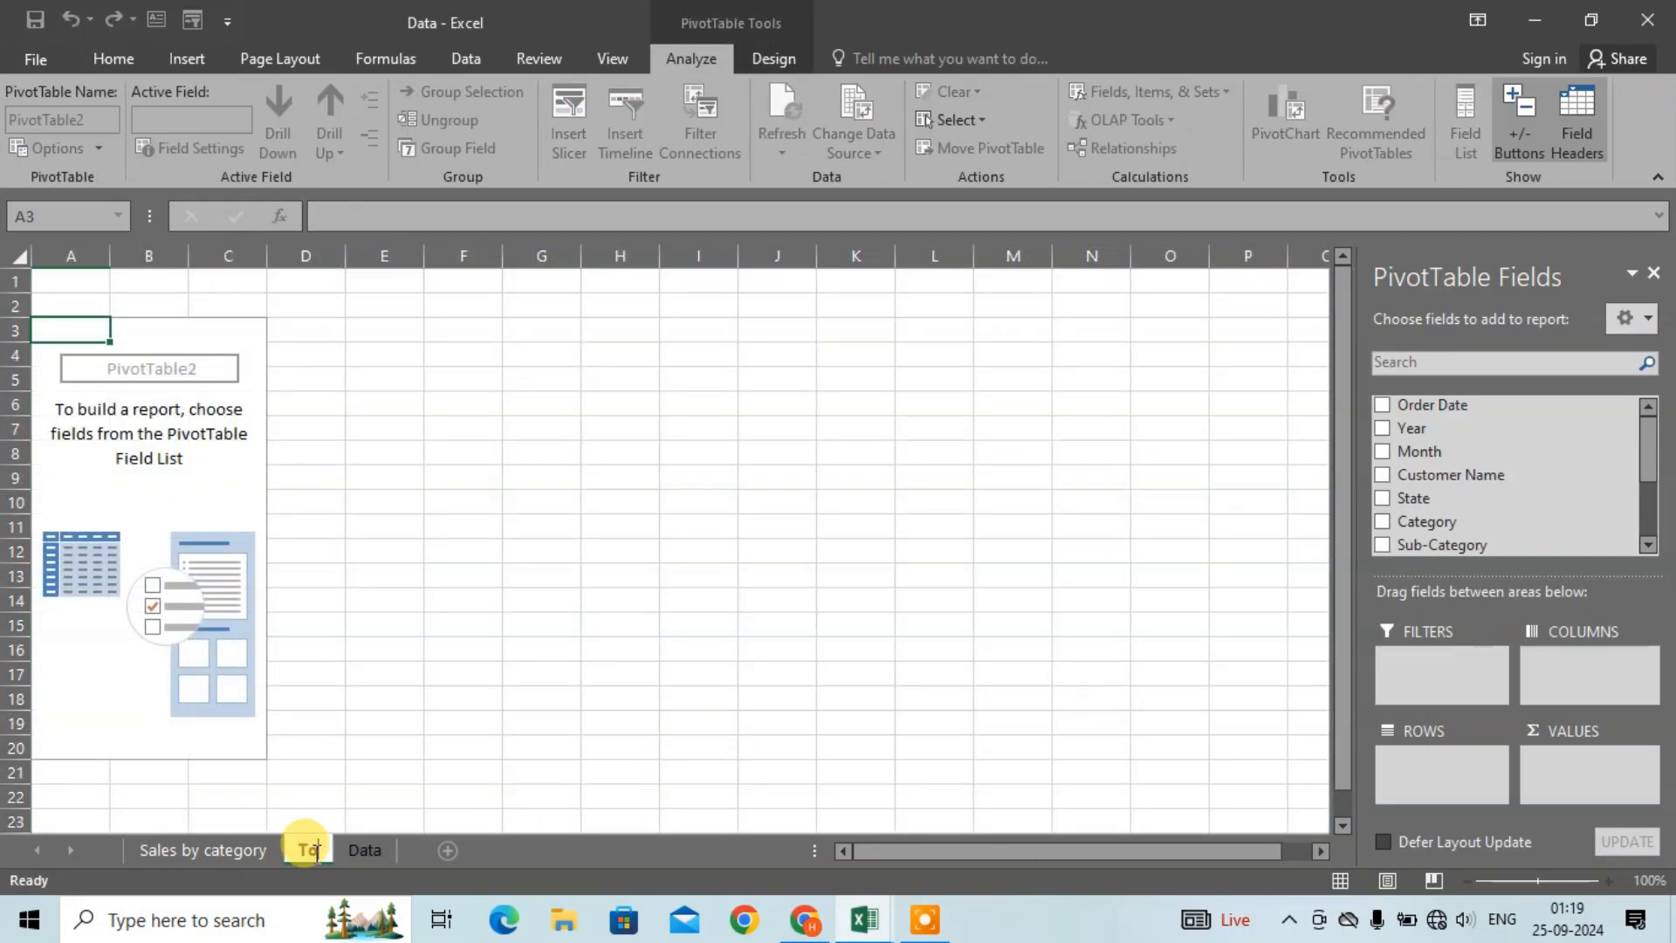
pyautogui.write('5 states')
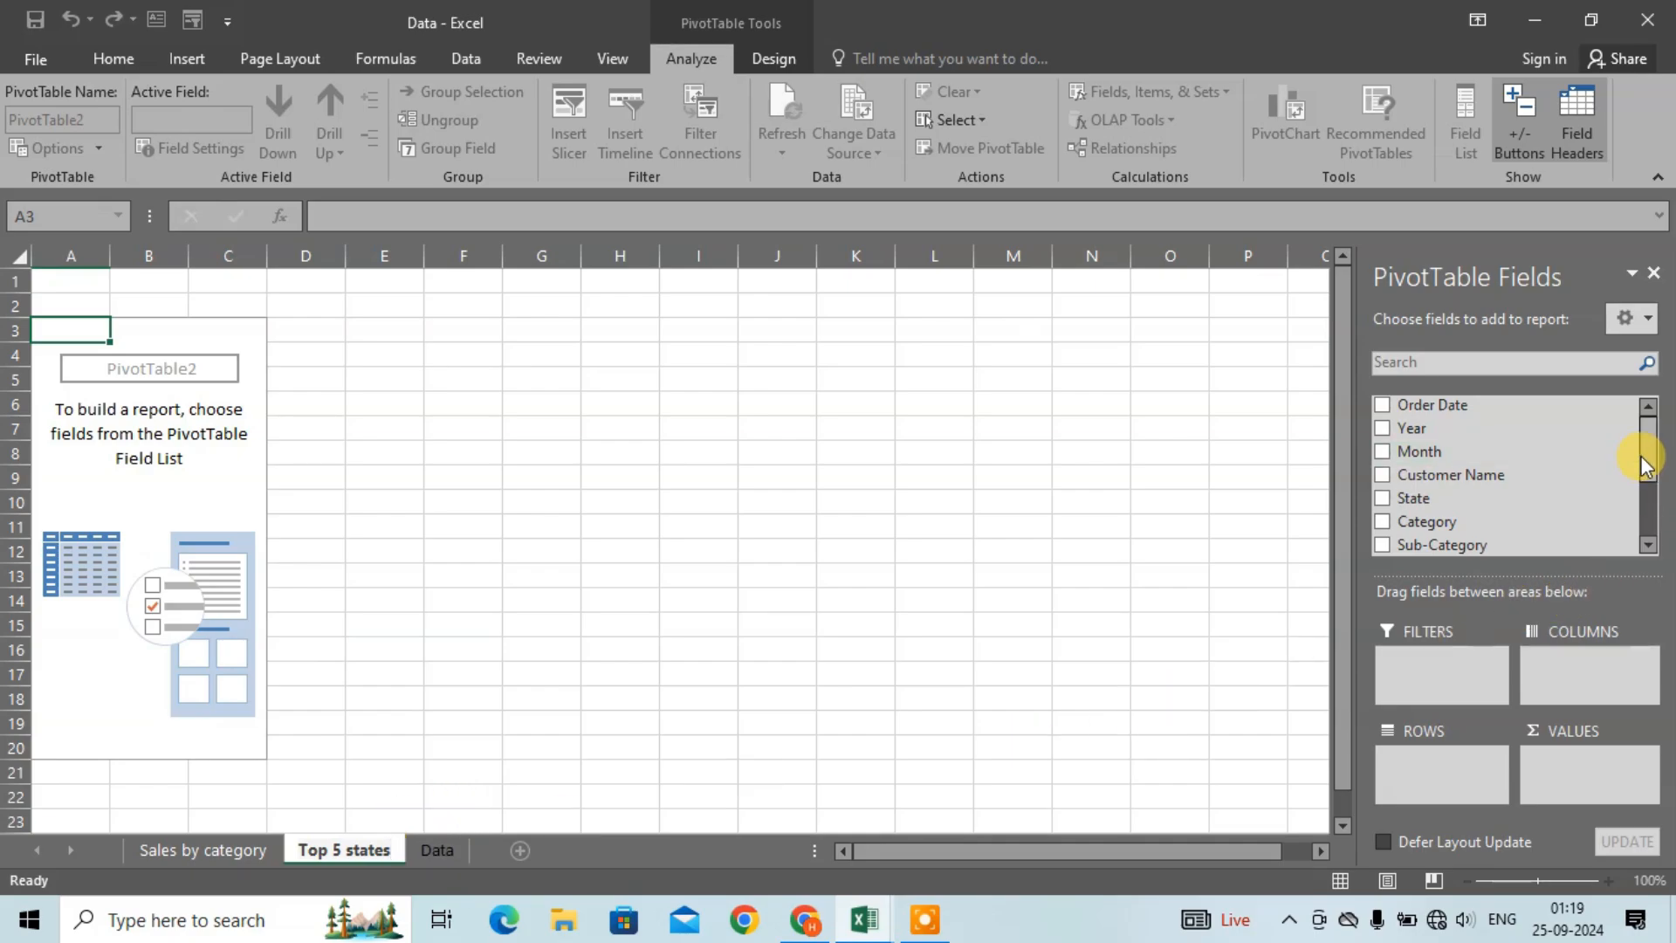
pyautogui.moveTo(1646, 447)
pyautogui.mouseDown()
pyautogui.moveTo(1649, 507)
pyautogui.moveTo(1648, 443)
pyautogui.mouseUp()
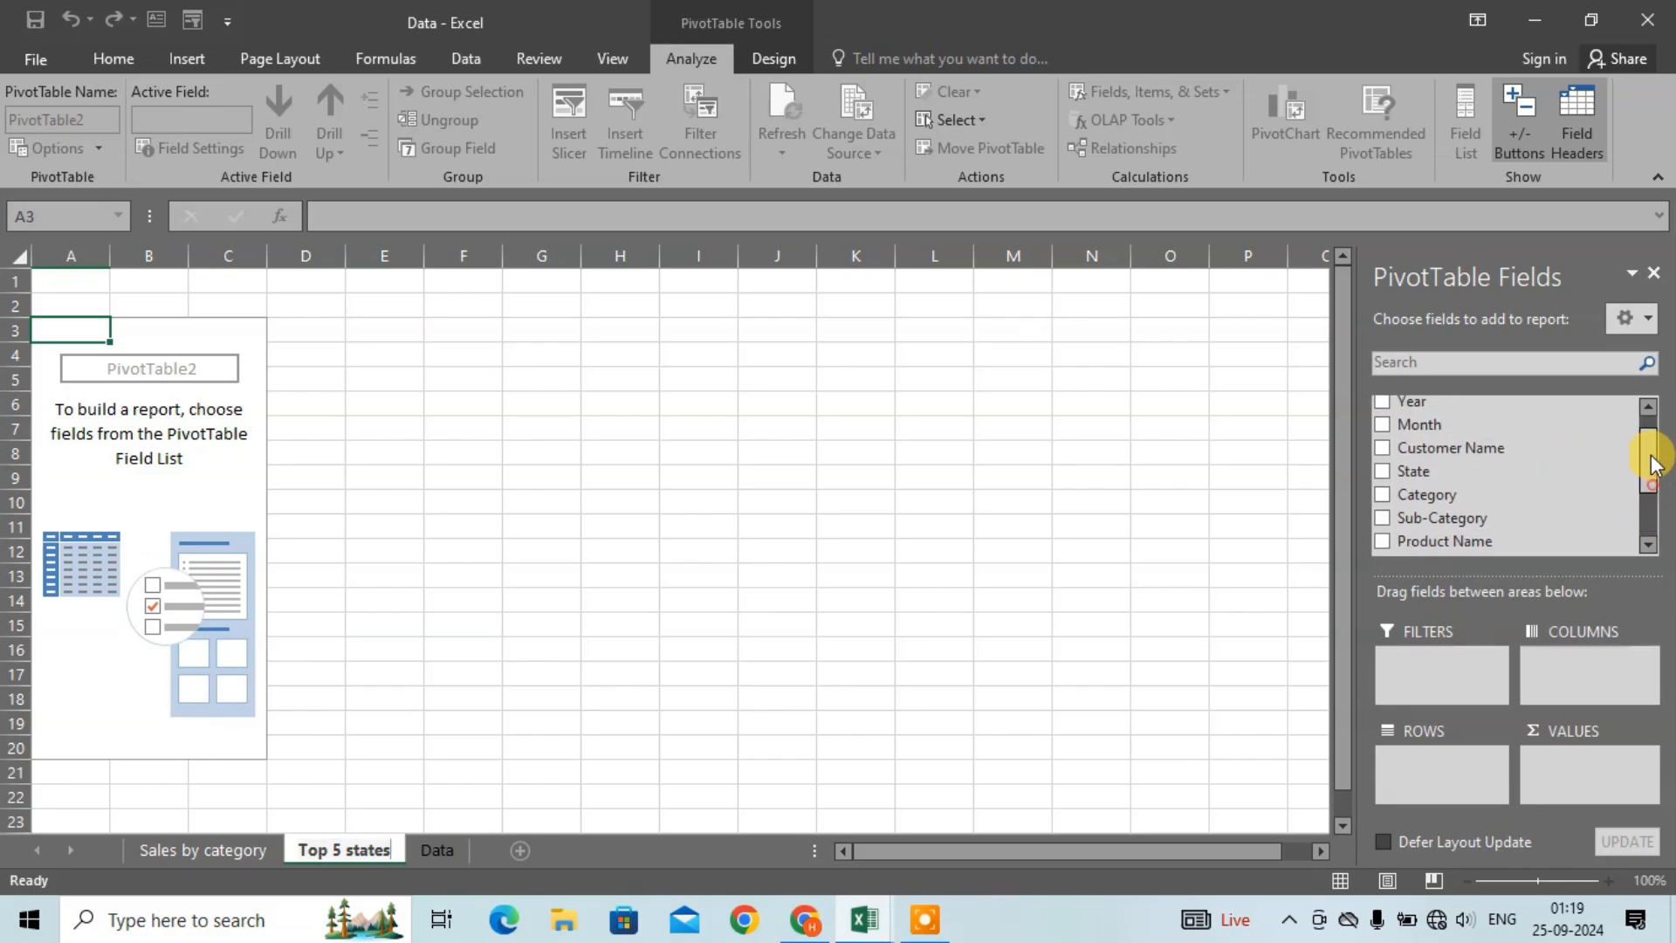
# Step: Add State to the rows and Profit to the values of the PivotTable on the Top 5 states sheet
pyautogui.moveTo(1422, 483); pyautogui.dragTo(1401, 758)
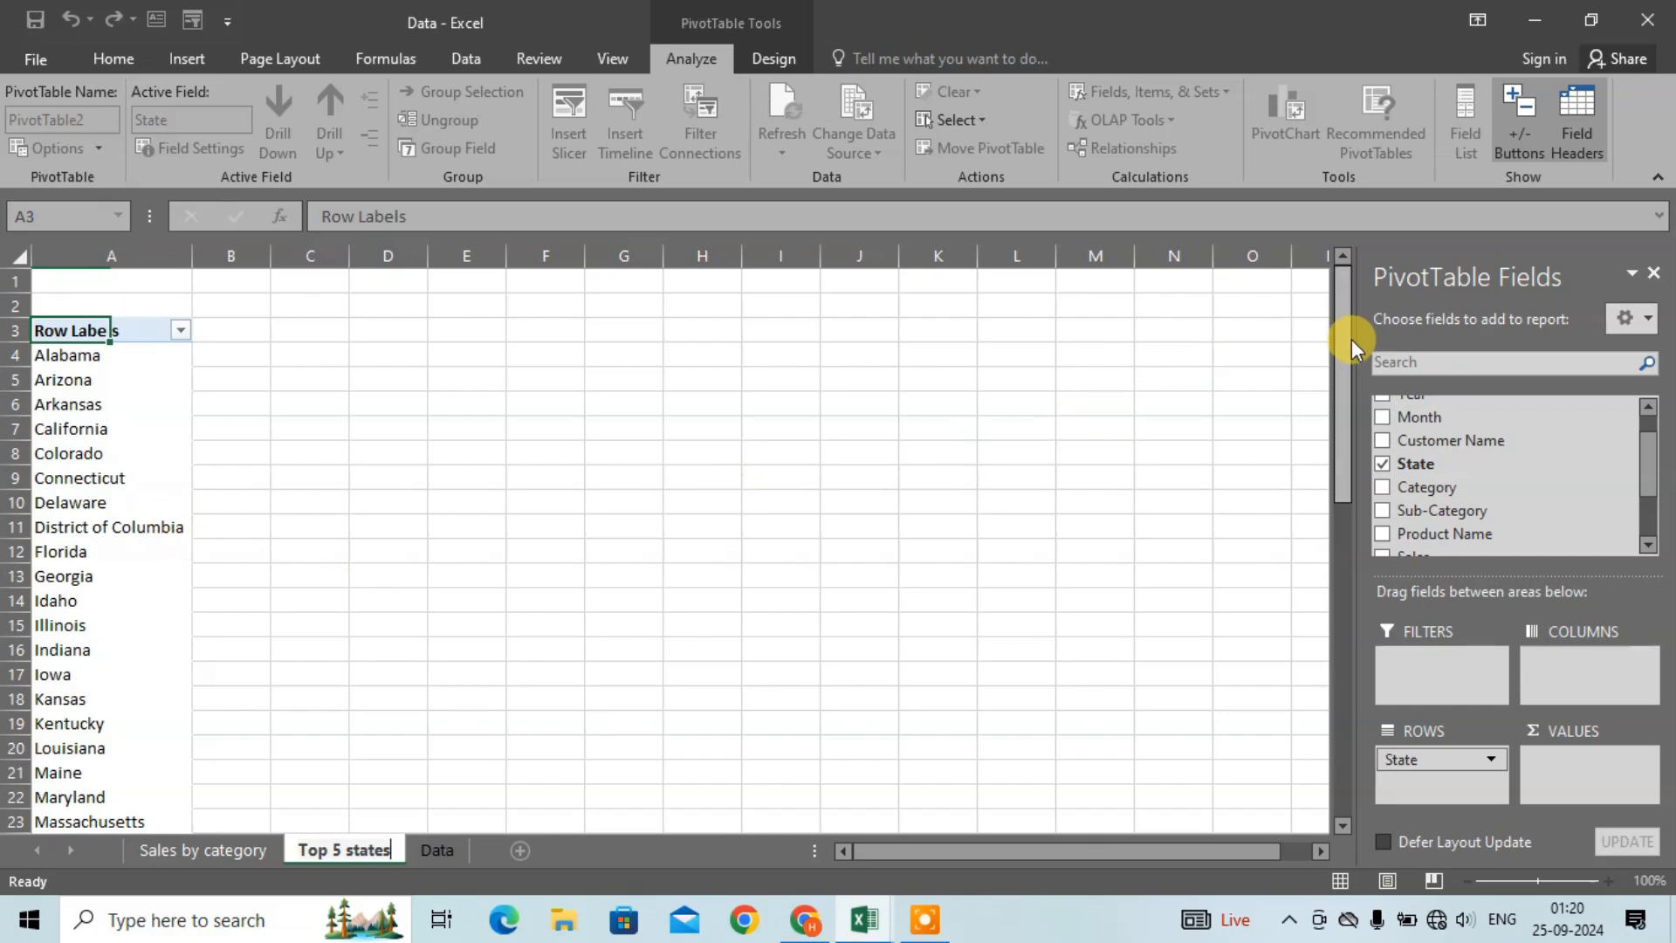
pyautogui.moveTo(1342, 339)
pyautogui.mouseDown()
pyautogui.moveTo(1357, 672)
pyautogui.moveTo(1355, 321)
pyautogui.mouseUp()
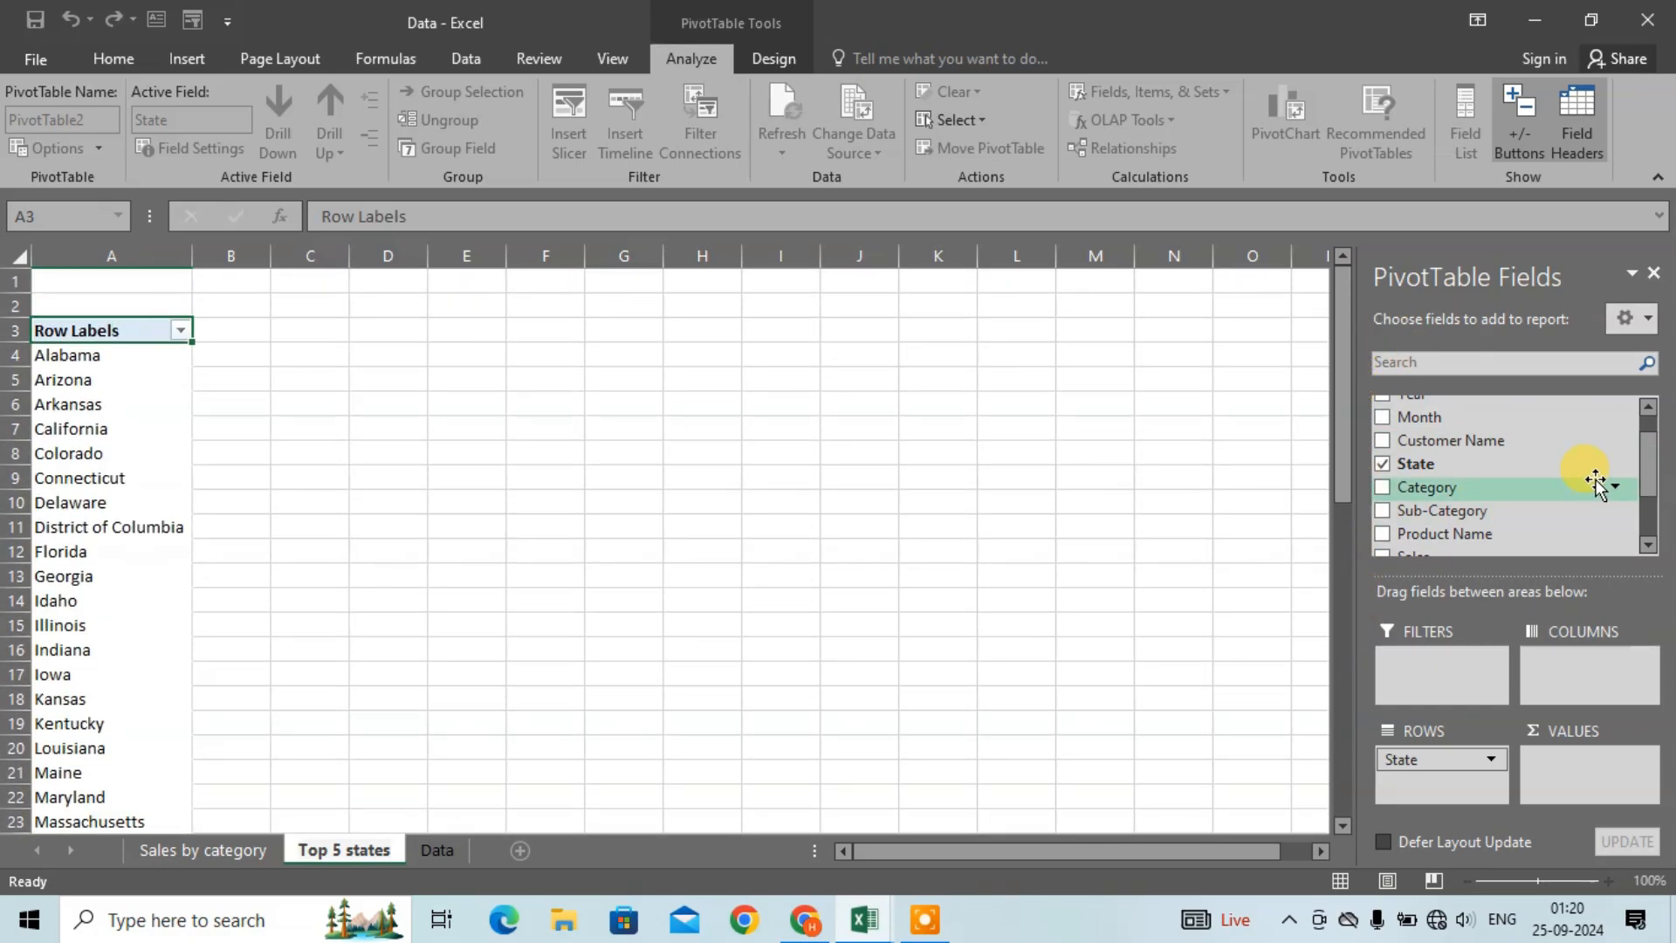
pyautogui.moveTo(1653, 486); pyautogui.dragTo(1650, 527)
pyautogui.moveTo(1475, 511); pyautogui.dragTo(1534, 766)
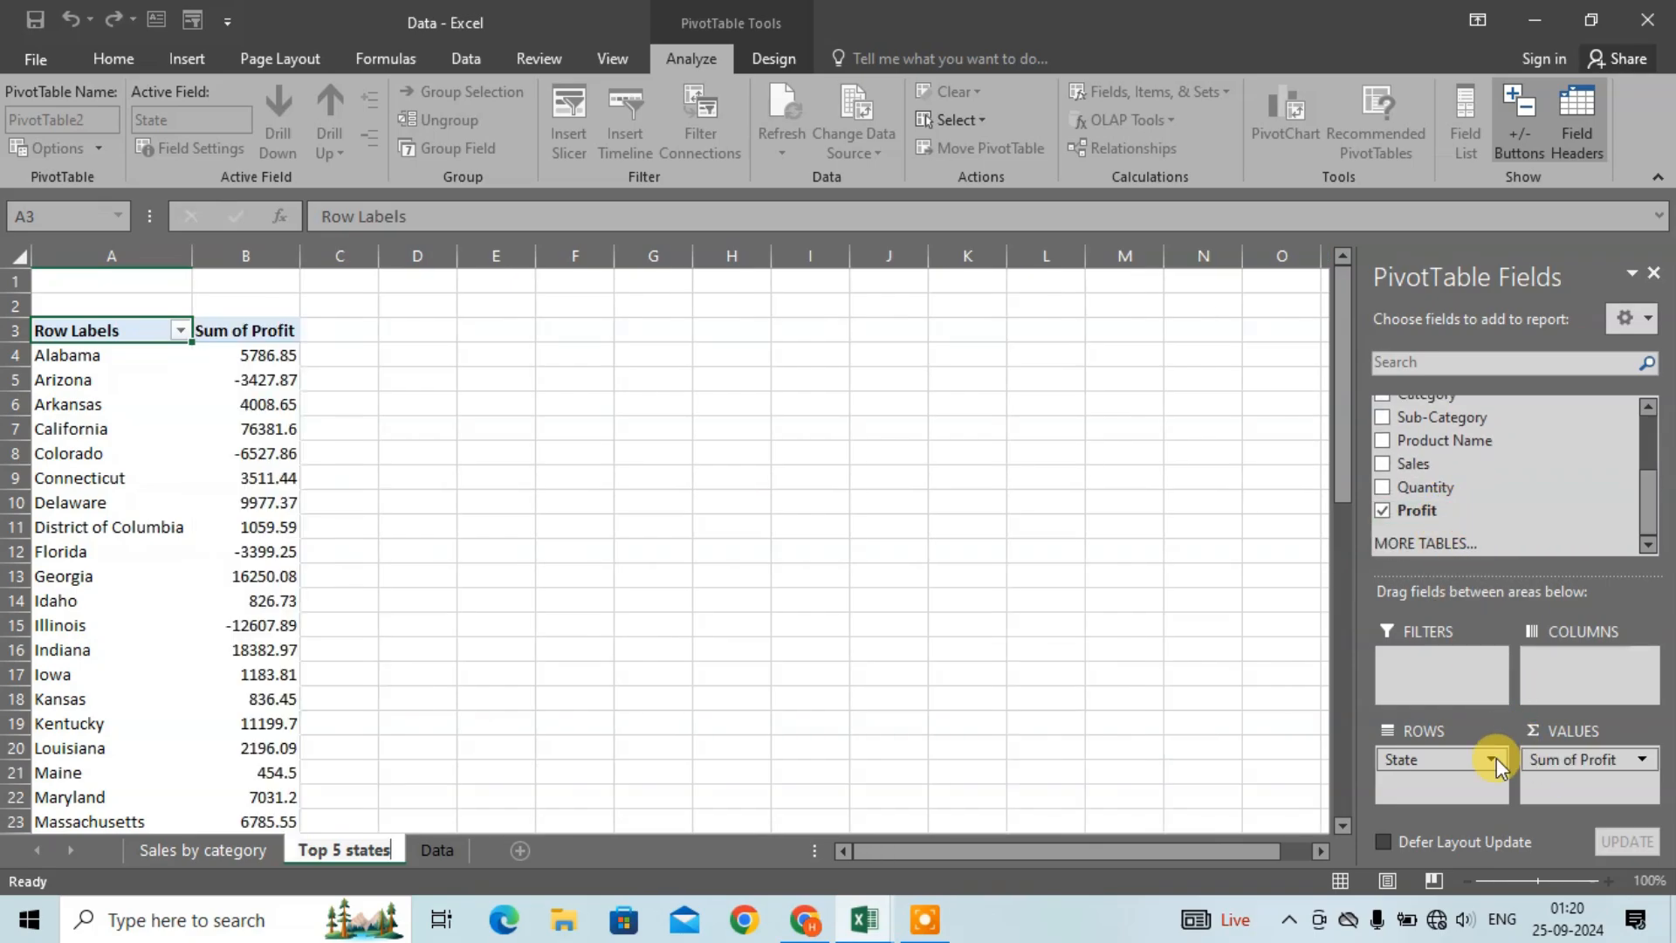
# Step: Remove the Grand Total row from the state profit PivotTable
pyautogui.click(262, 330)
pyautogui.scroll(-20, 281, 431)
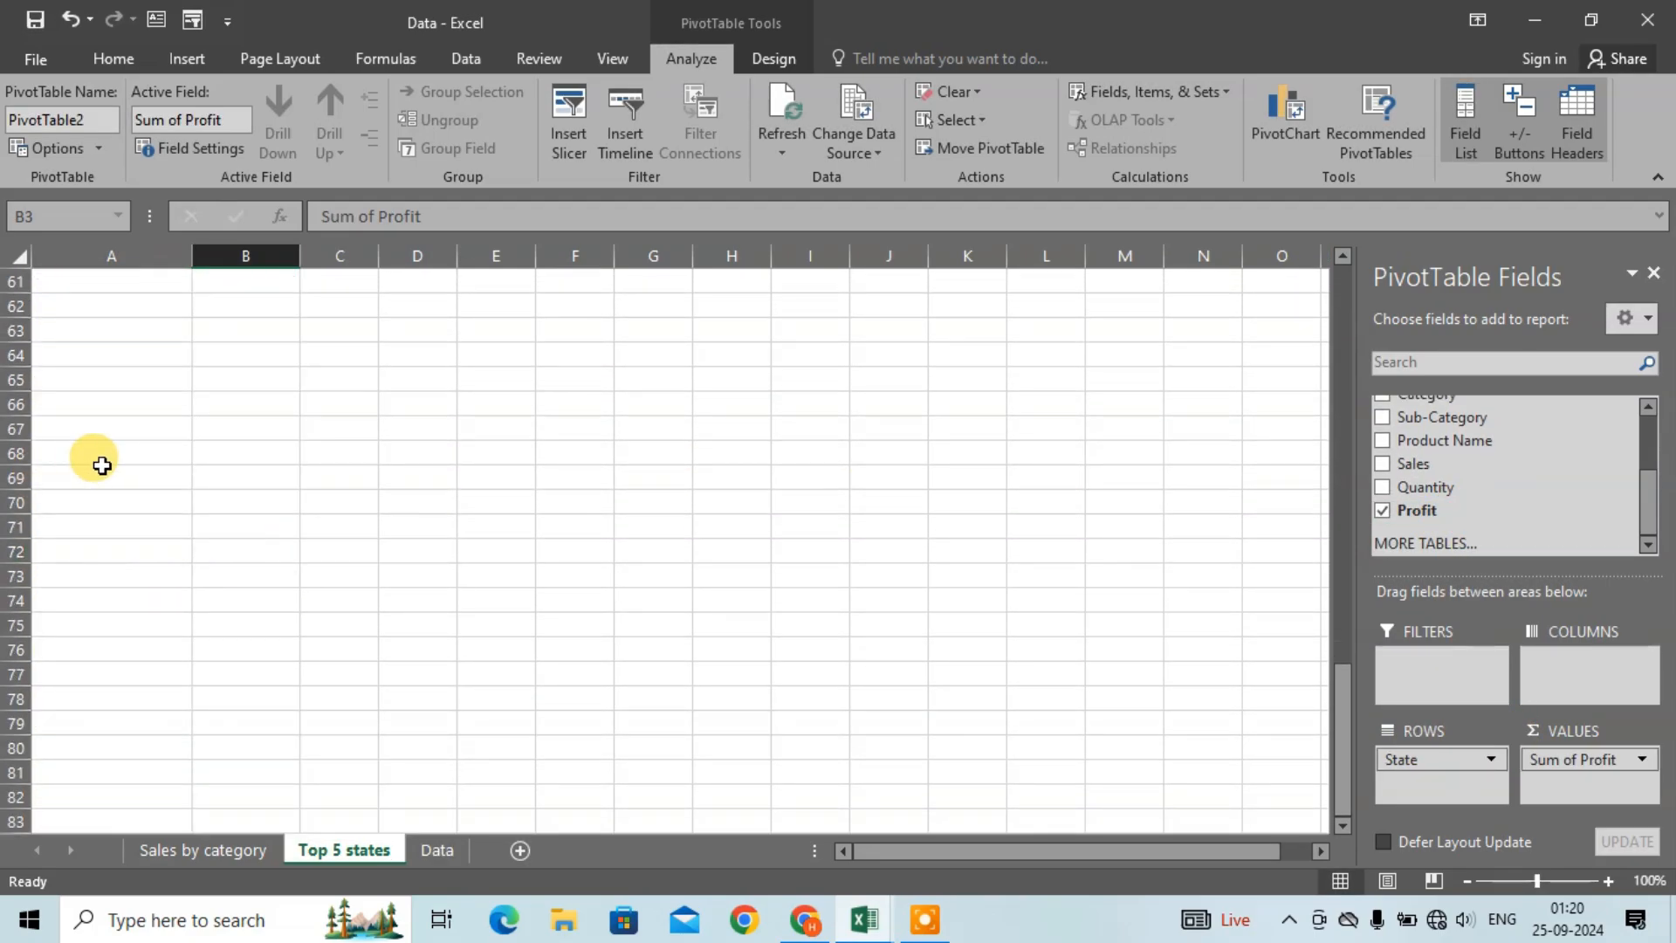
pyautogui.scroll(3, 145, 467)
pyautogui.scroll(3, 145, 467)
pyautogui.rightClick(74, 526)
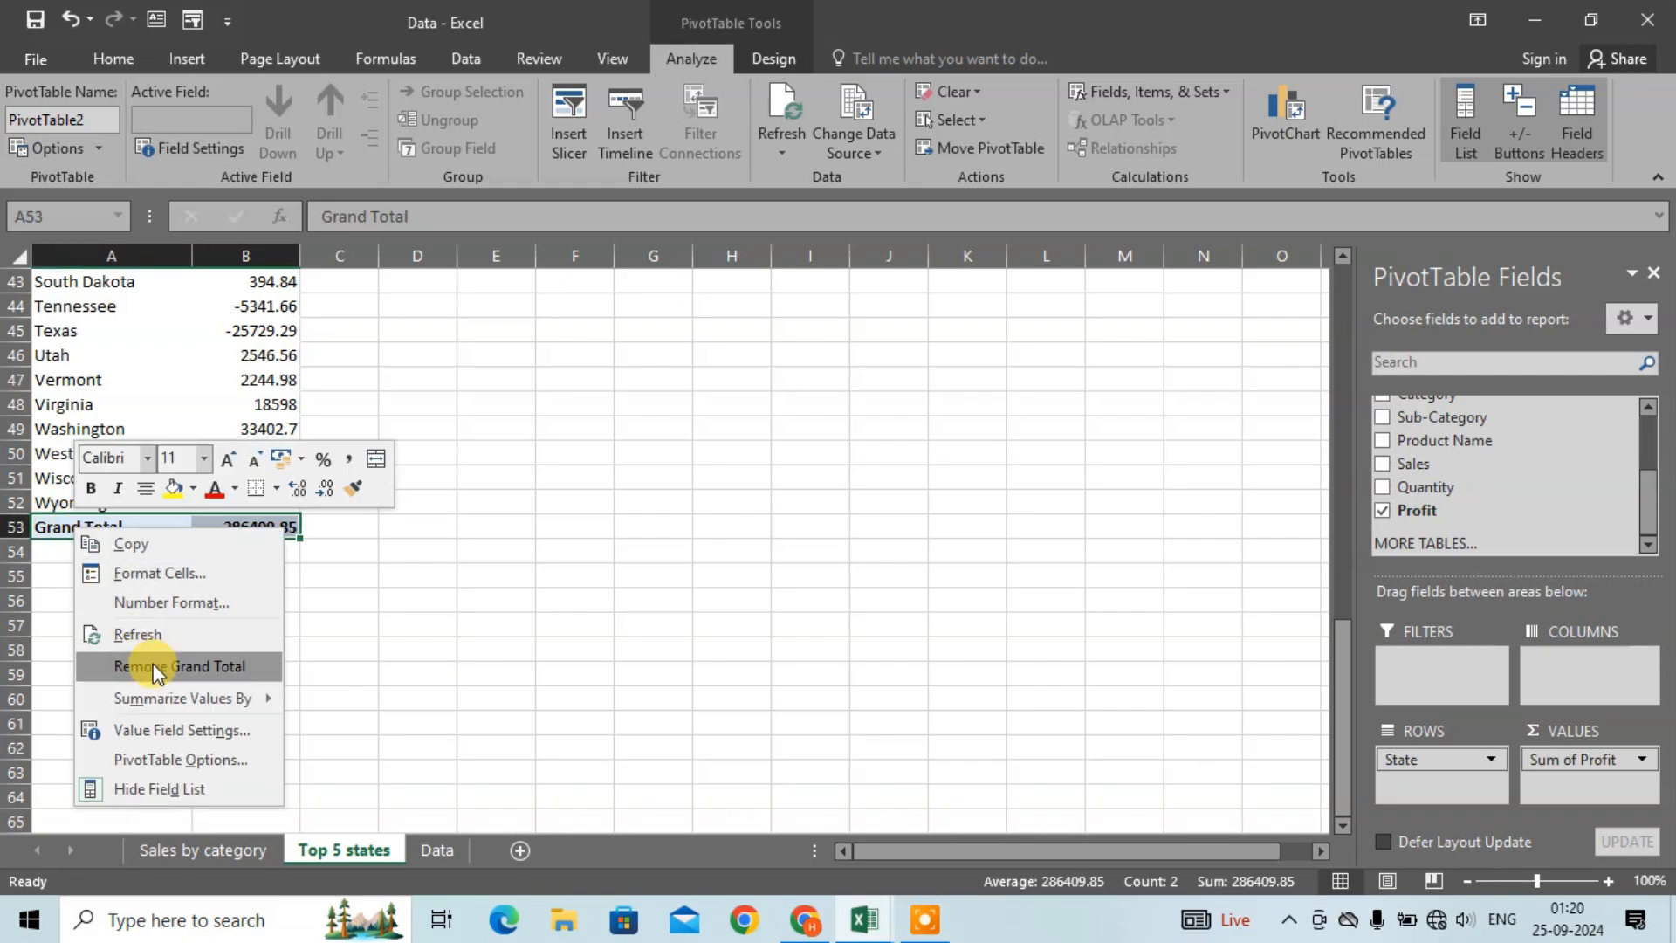
pyautogui.click(233, 672)
pyautogui.scroll(14, 535, 573)
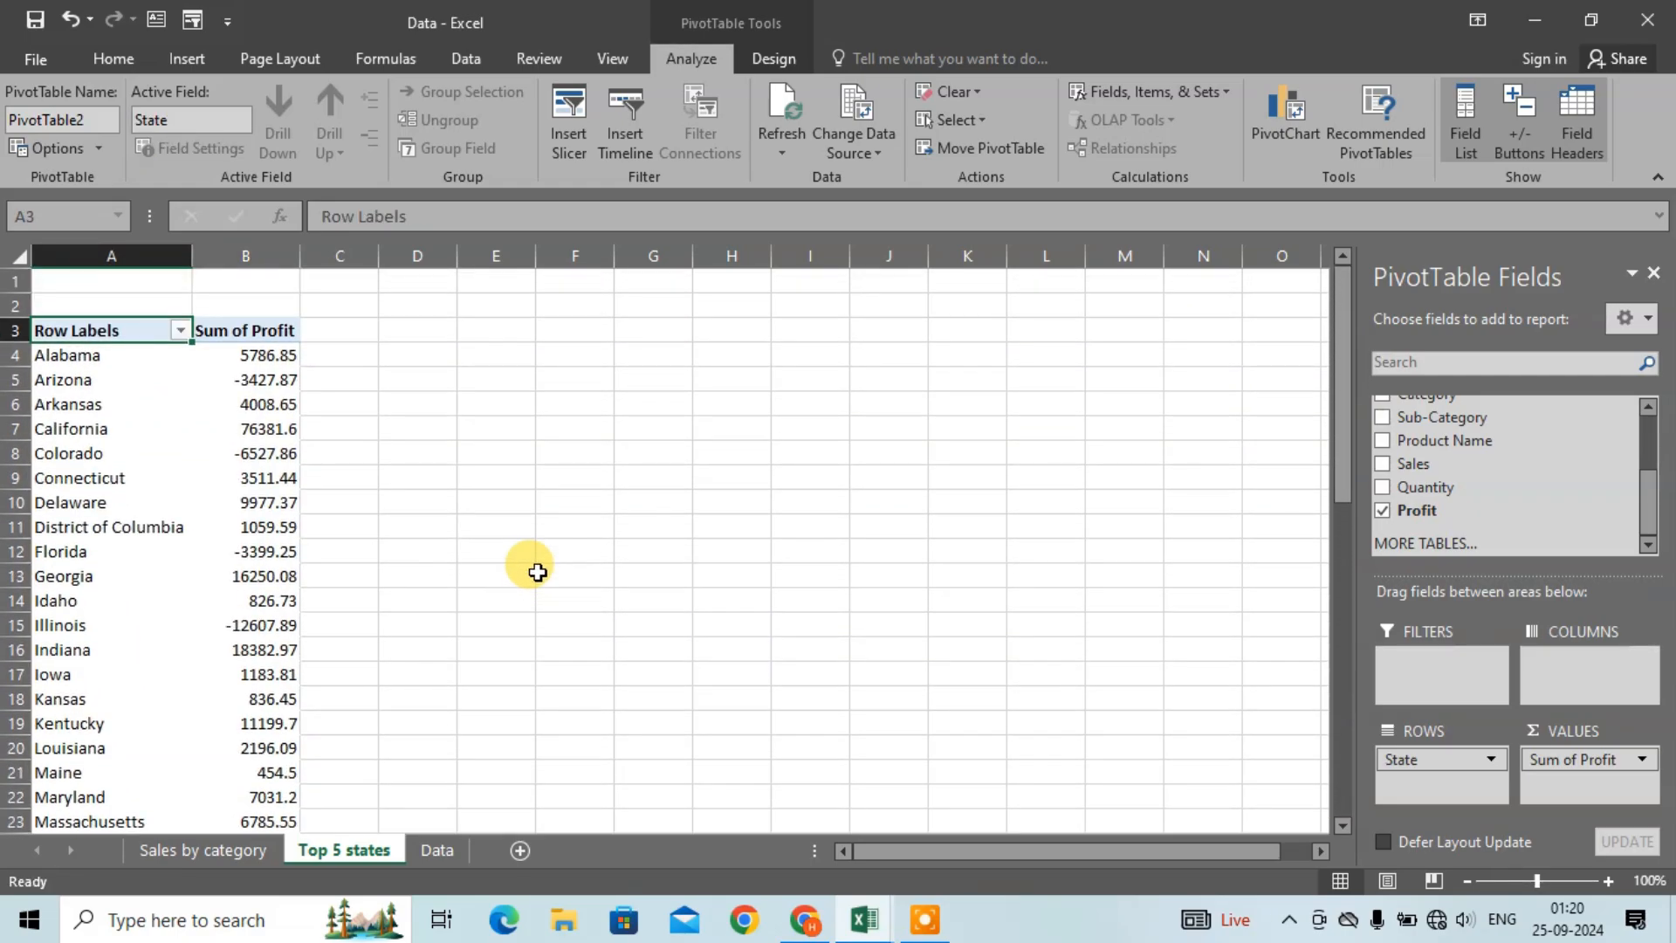
# Step: Format the Sum of Profit values as Number with two decimals and sort them from largest to smallest
pyautogui.click(259, 325)
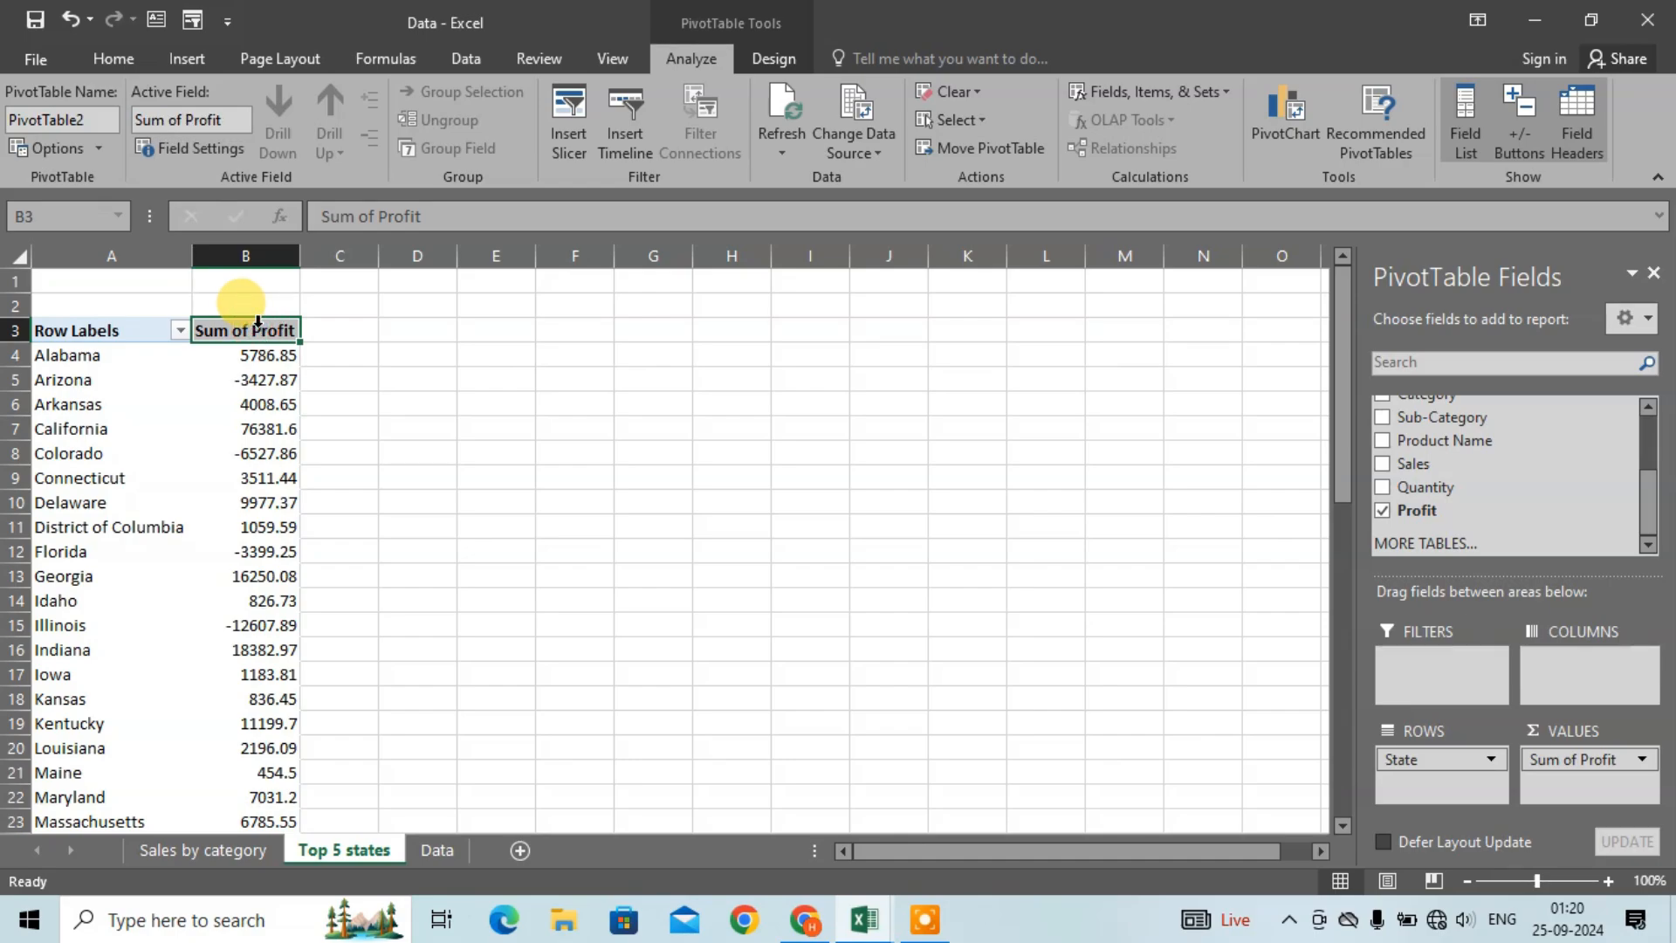
pyautogui.click(259, 323)
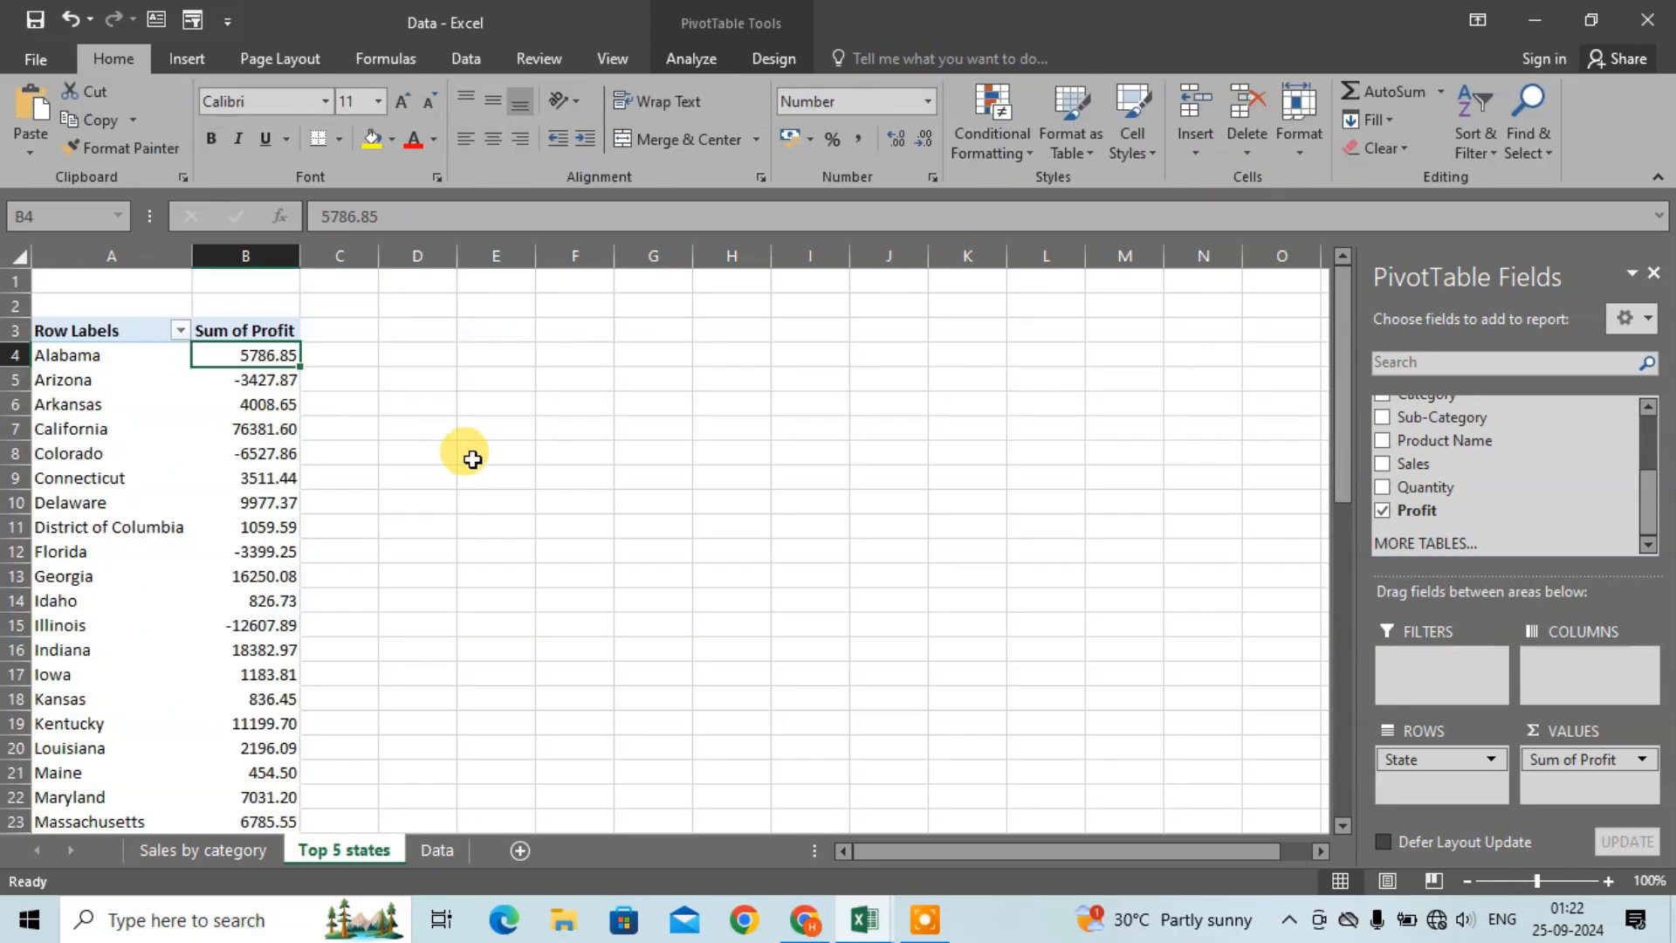
pyautogui.moveTo(239, 357)
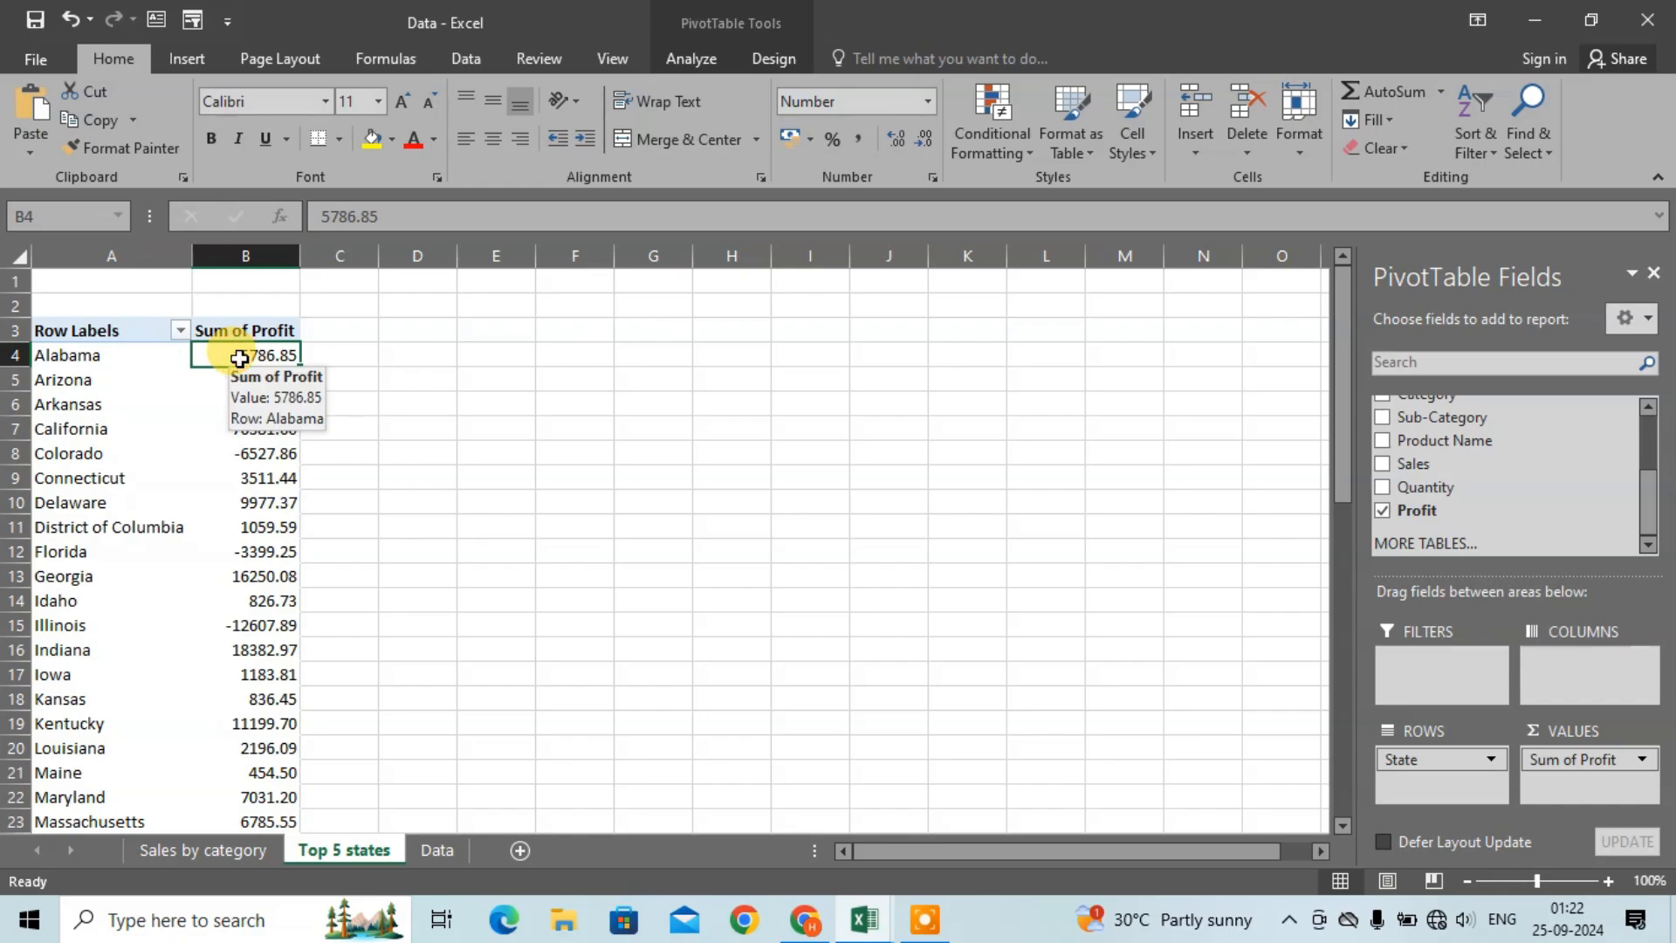
pyautogui.scroll(-5, 262, 489)
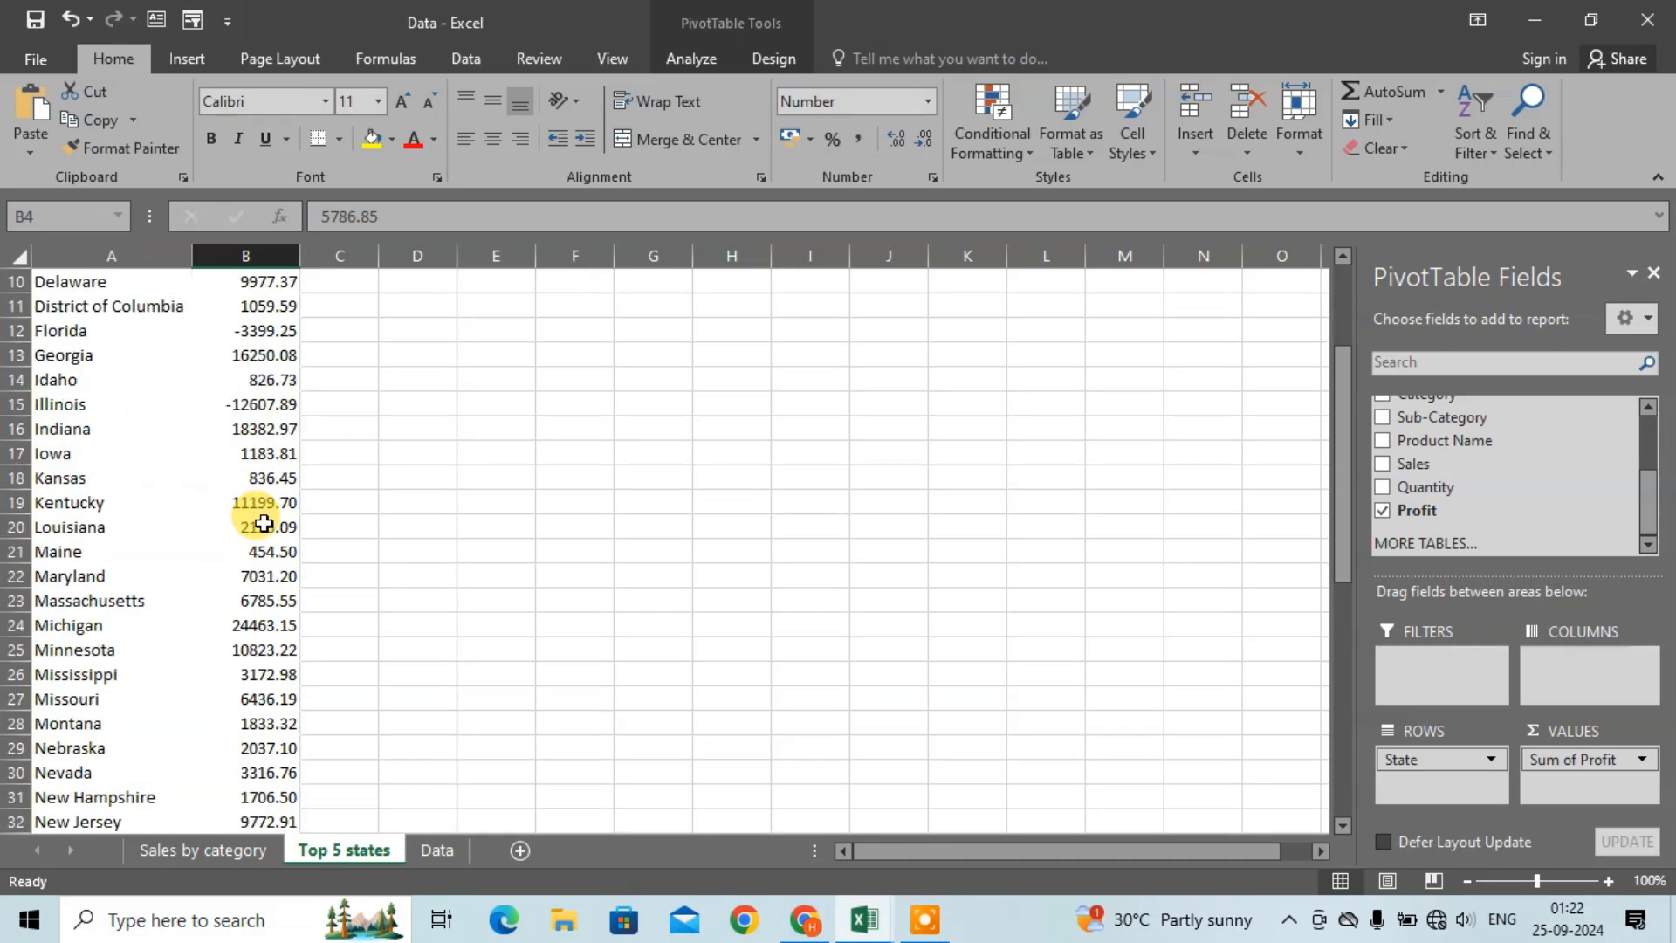
pyautogui.moveTo(287, 557)
pyautogui.scroll(5, 270, 436)
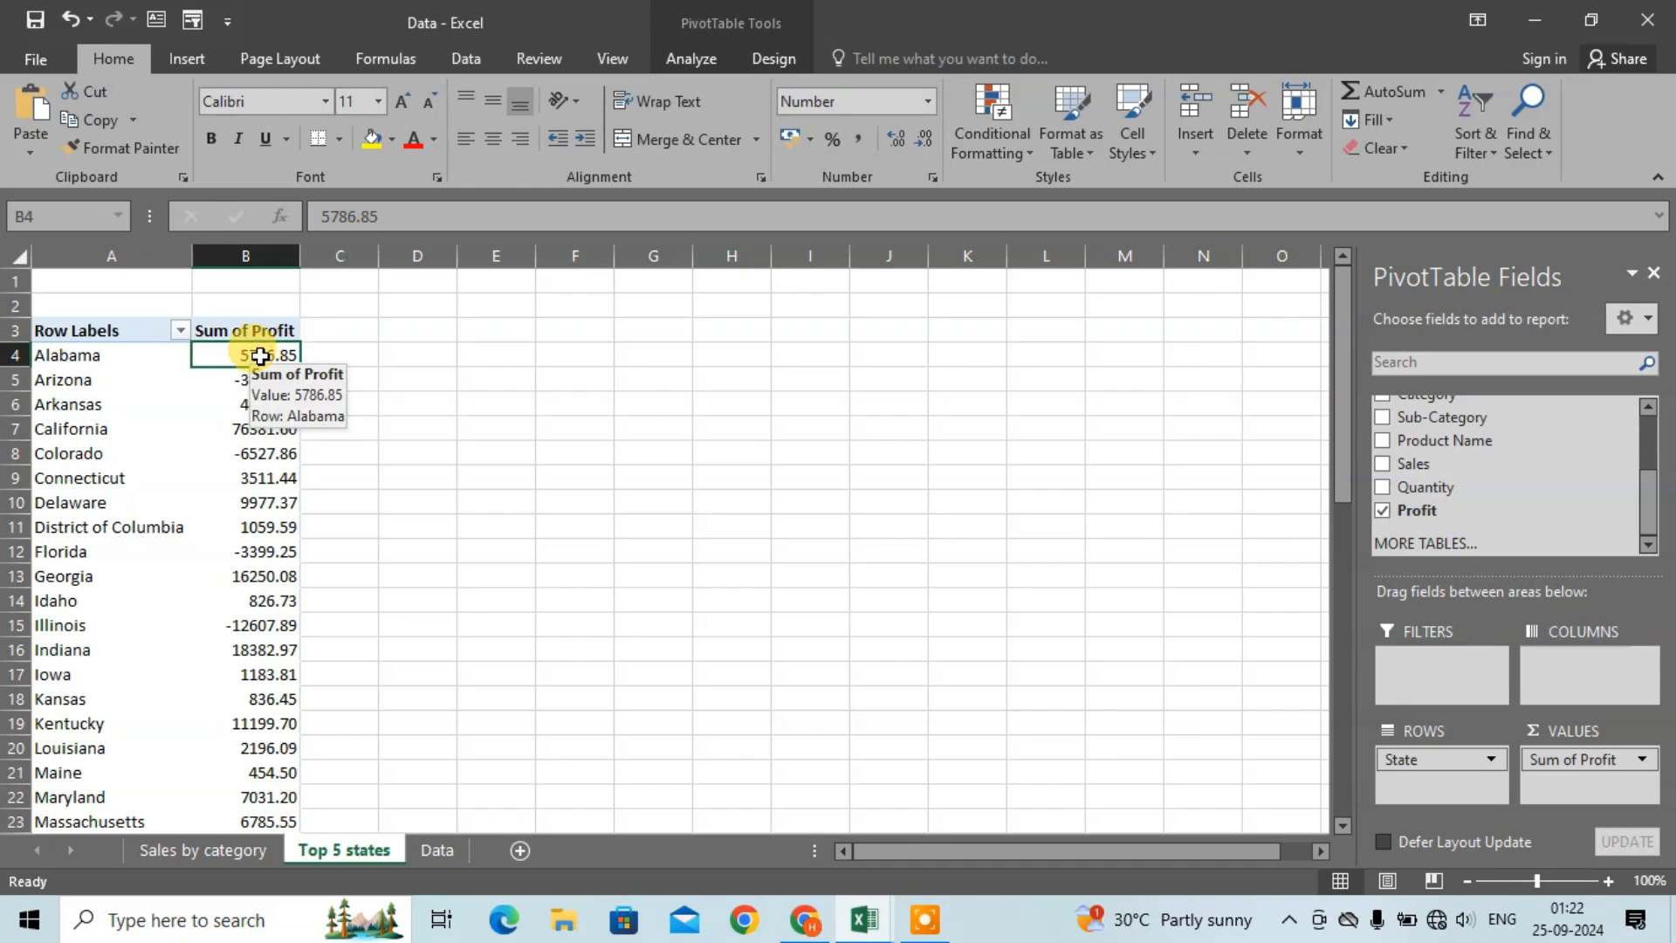
pyautogui.hotkey('ctrl', 'shift', 'Down')
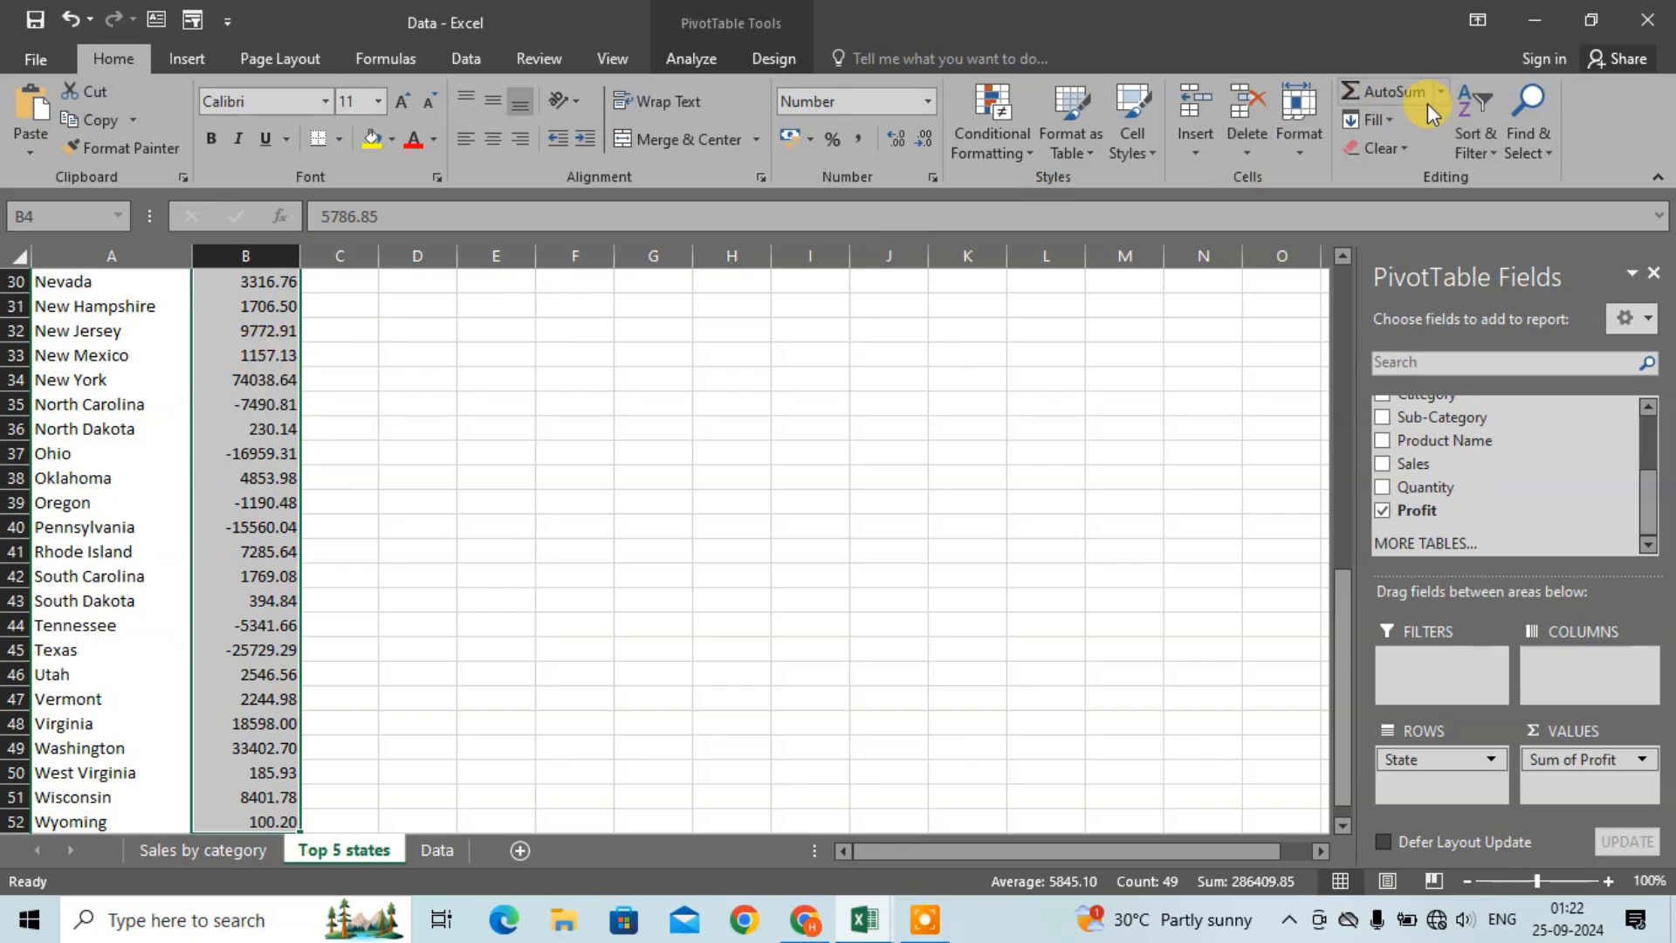
pyautogui.click(1479, 145)
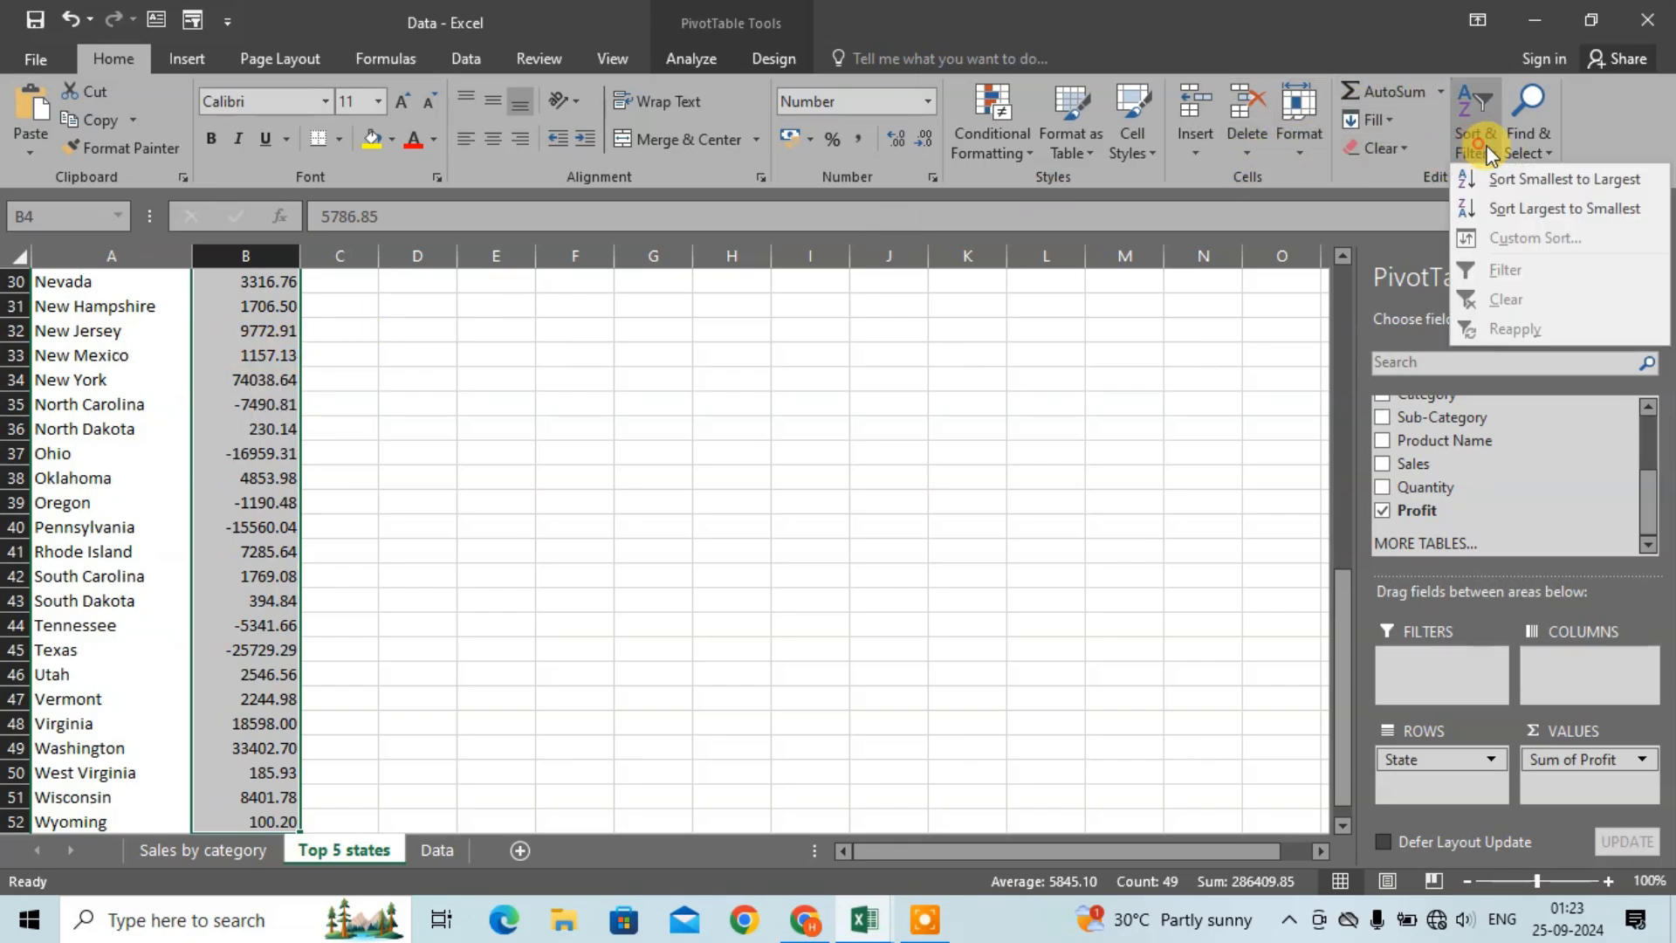
pyautogui.click(1590, 210)
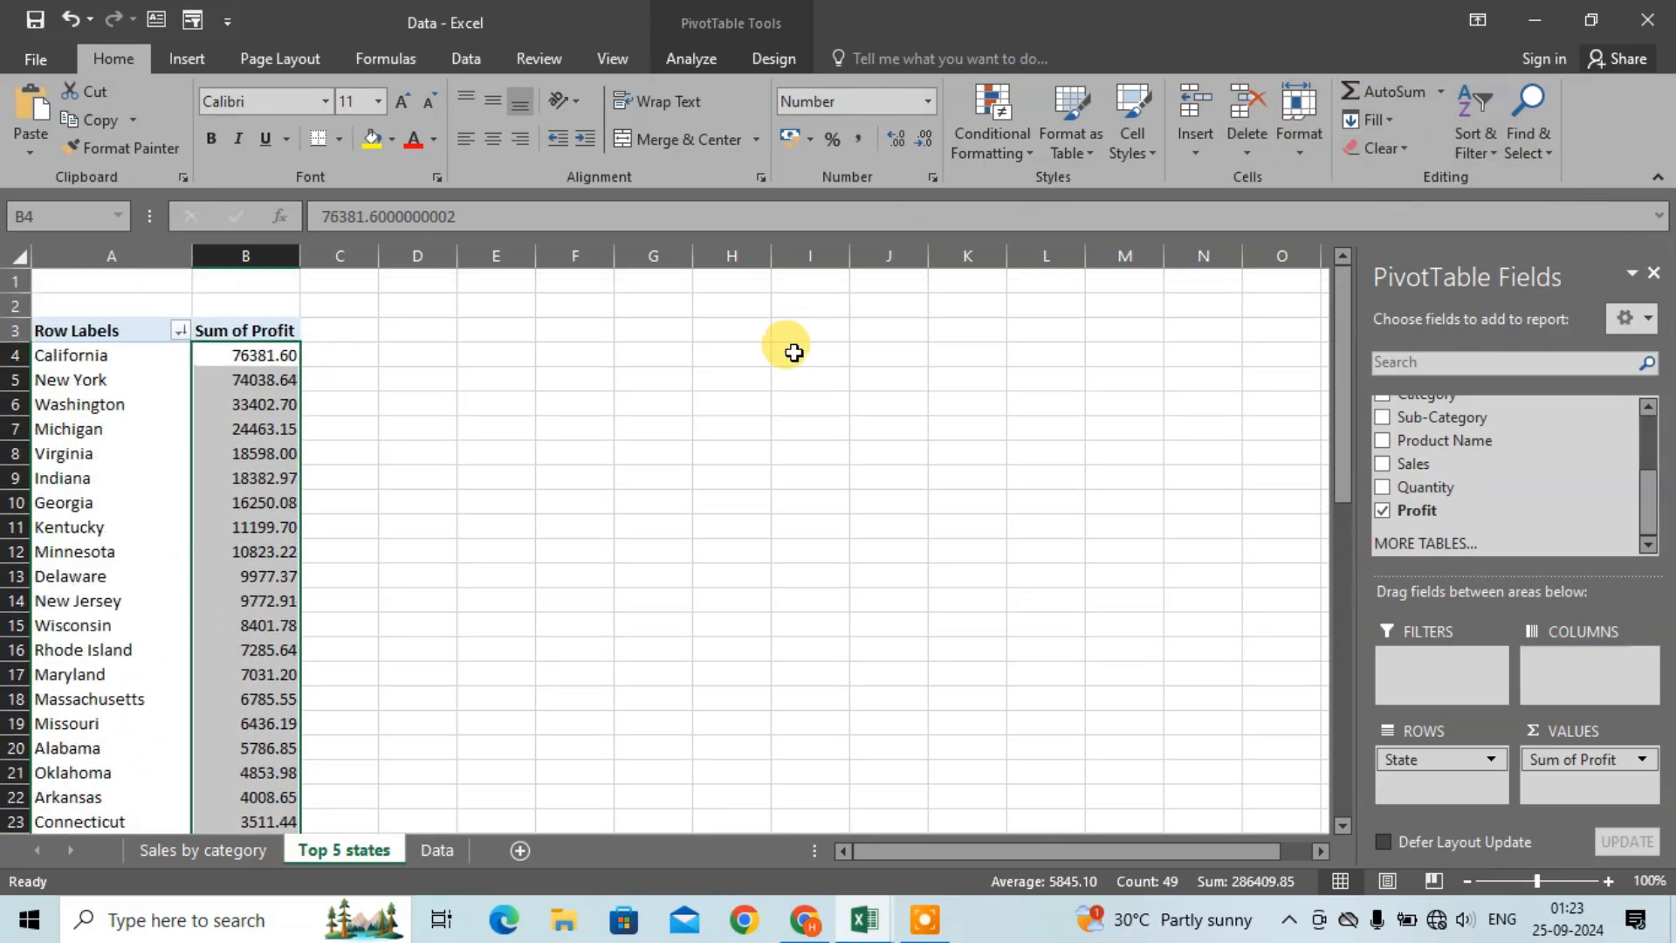
# Step: Link cell E4 to the first state name with =A4 and cell F4 to its profit in B4
pyautogui.click(307, 358)
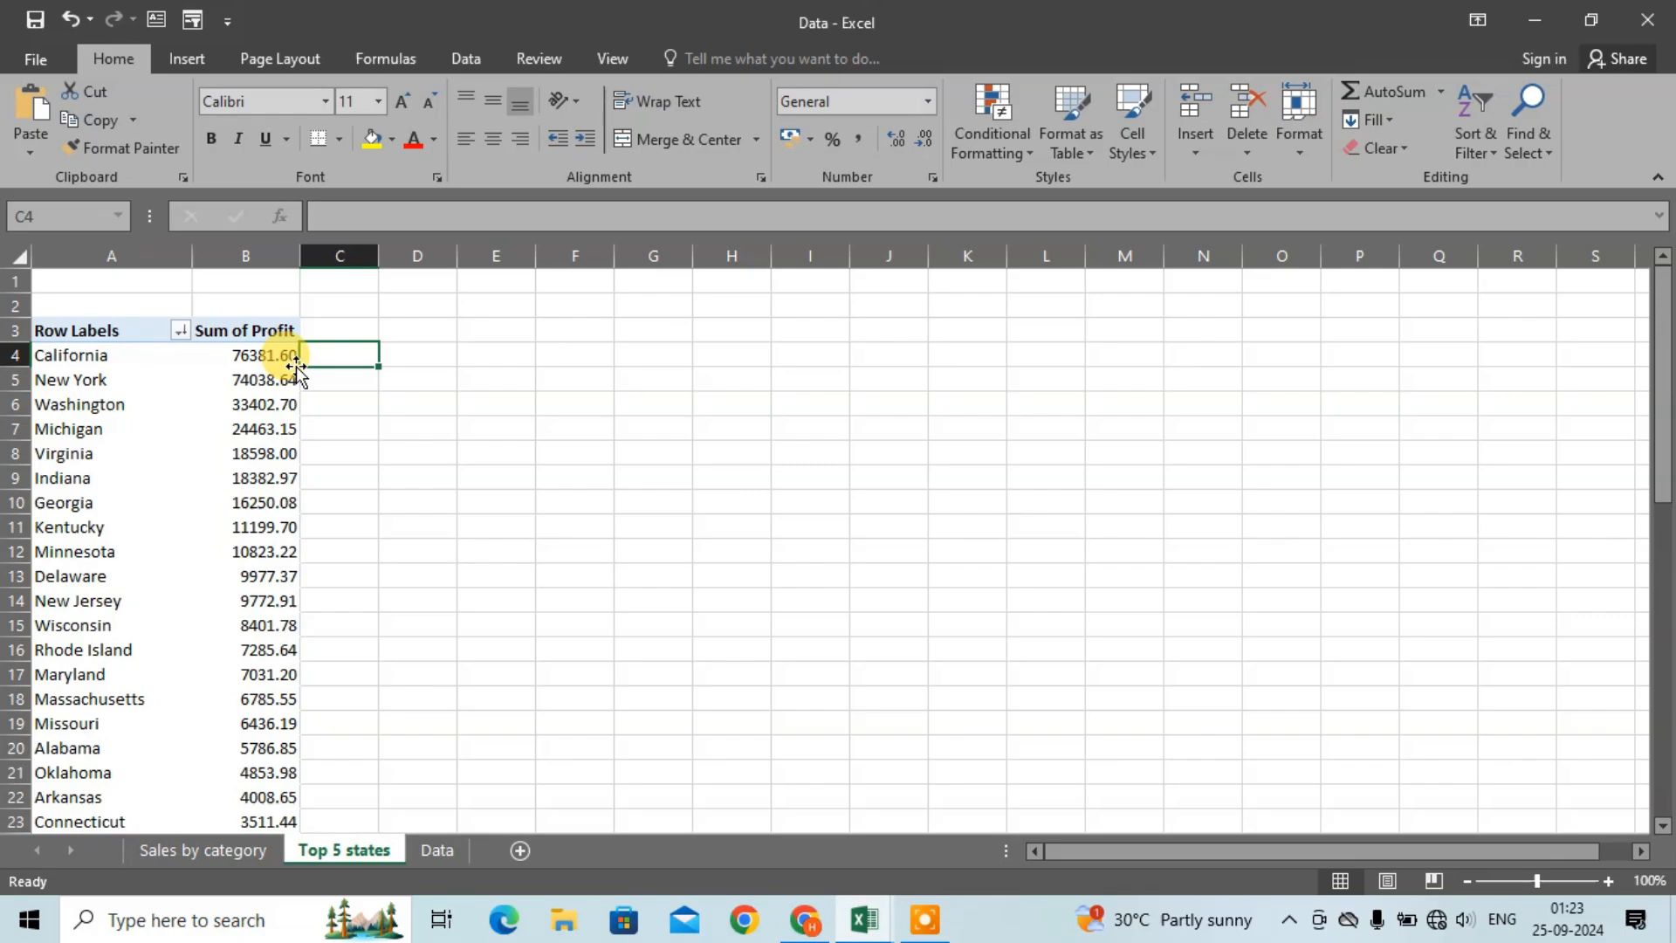
pyautogui.click(514, 365)
pyautogui.write('=')
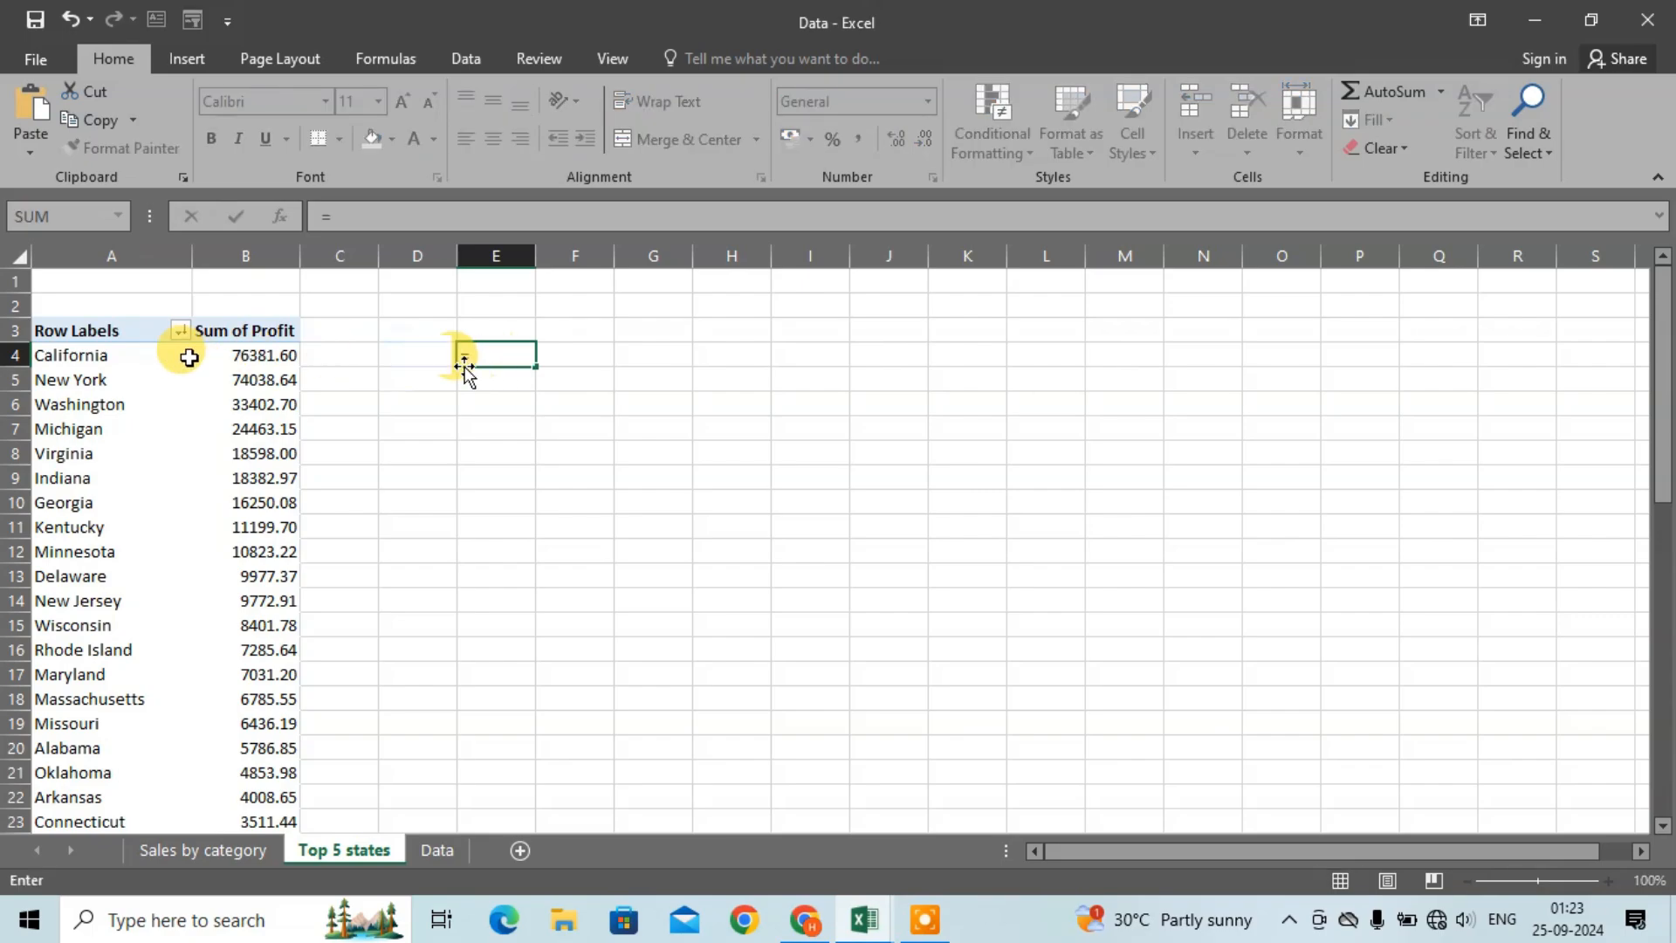
pyautogui.click(65, 358)
pyautogui.press('Return')
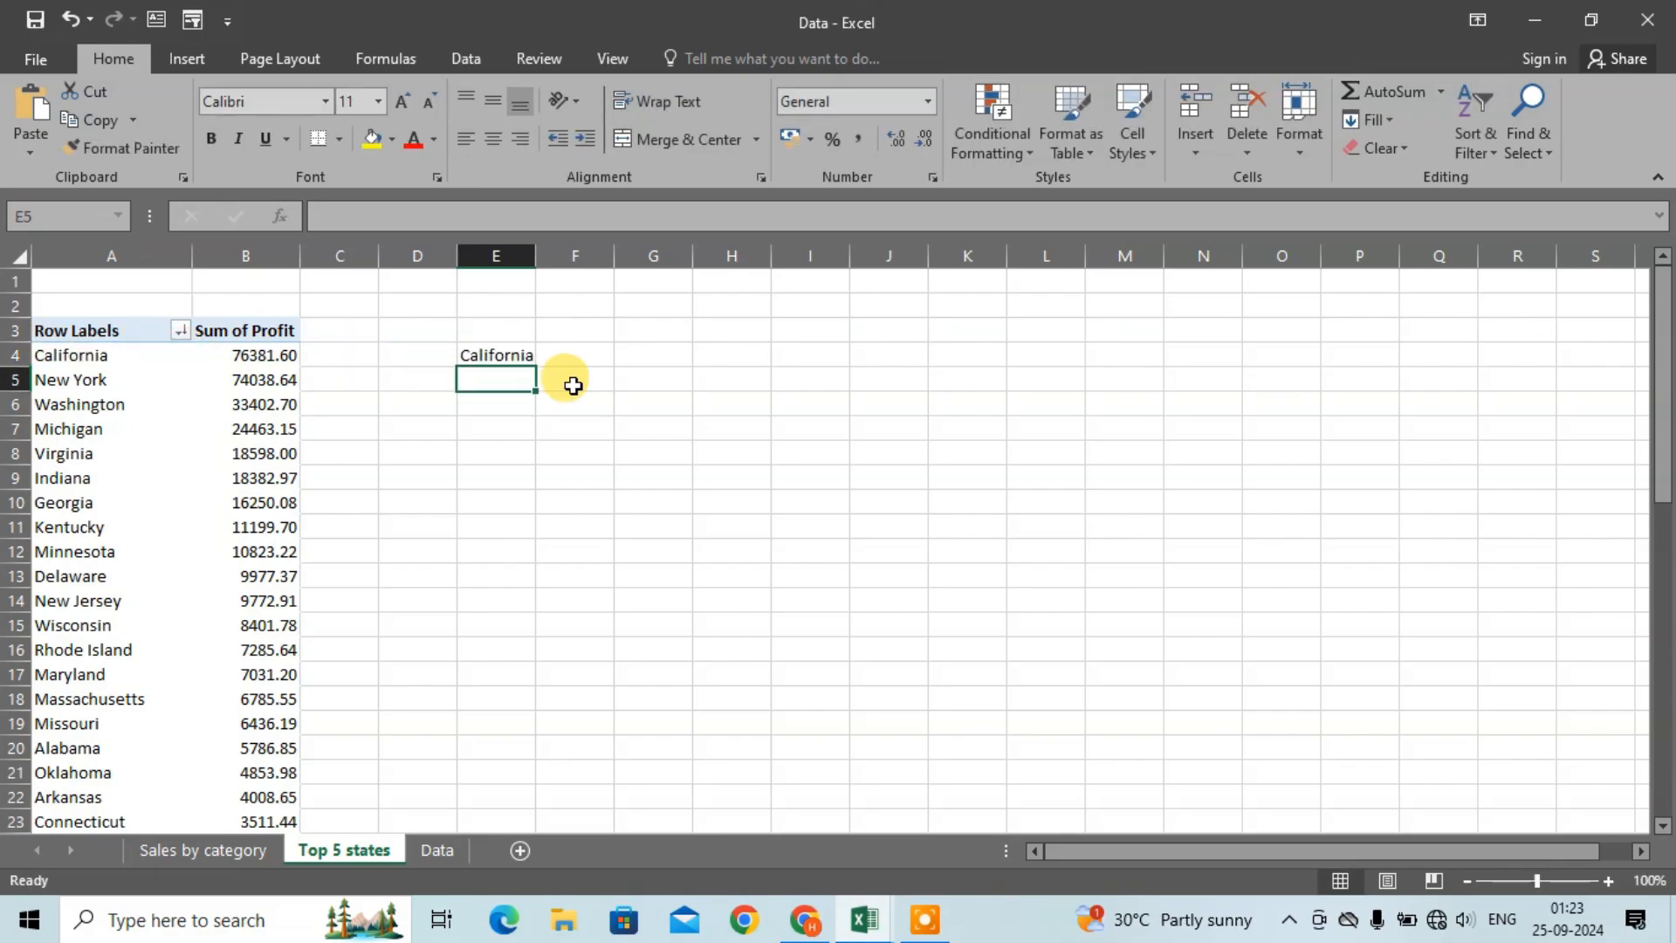
pyautogui.click(557, 354)
pyautogui.write('=')
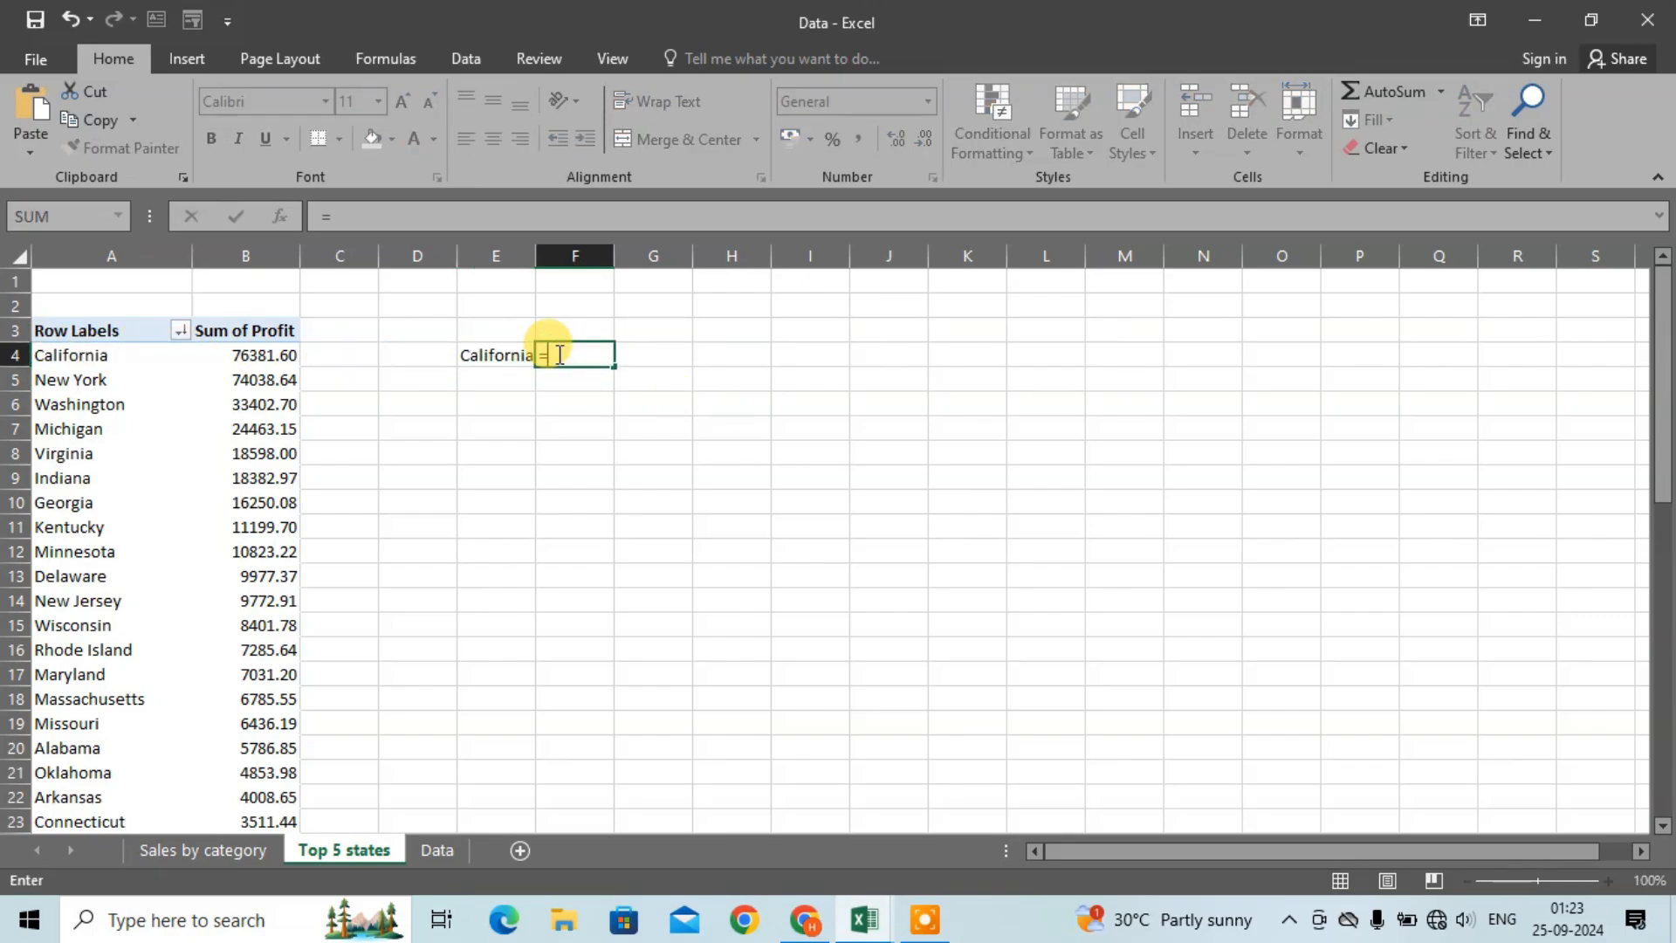
pyautogui.click(229, 356)
pyautogui.press('Return')
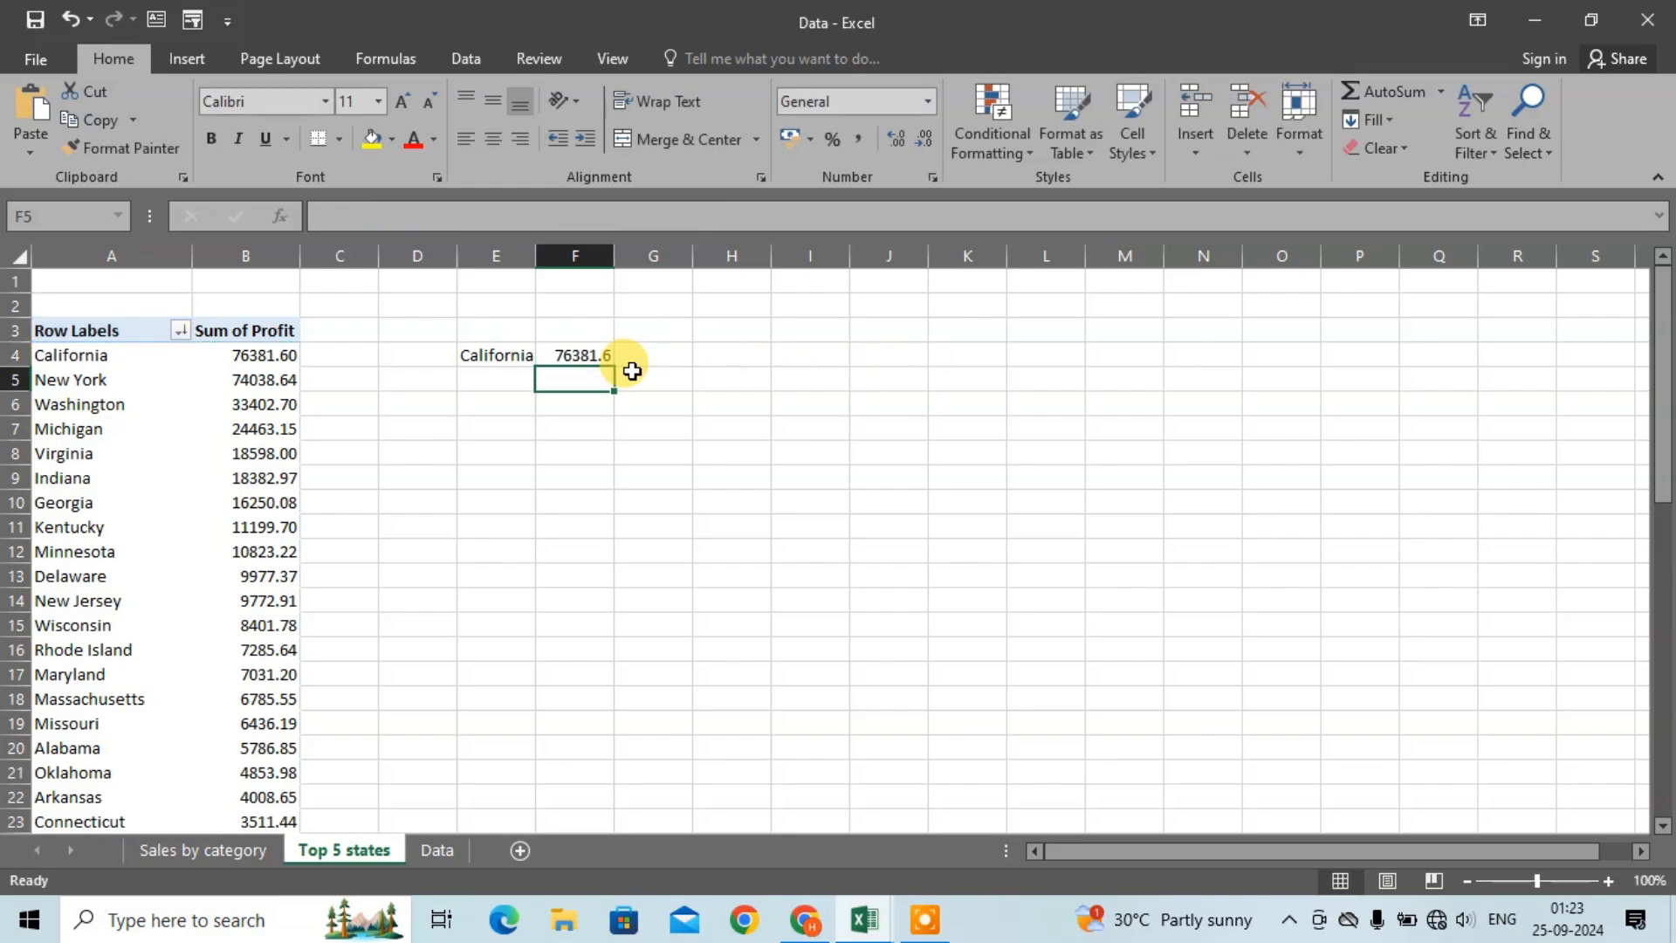
# Step: Widen column E slightly and fill the E4:F4 formulas down to row 8 for the top five states
pyautogui.moveTo(534, 255); pyautogui.dragTo(538, 256)
pyautogui.click(513, 355)
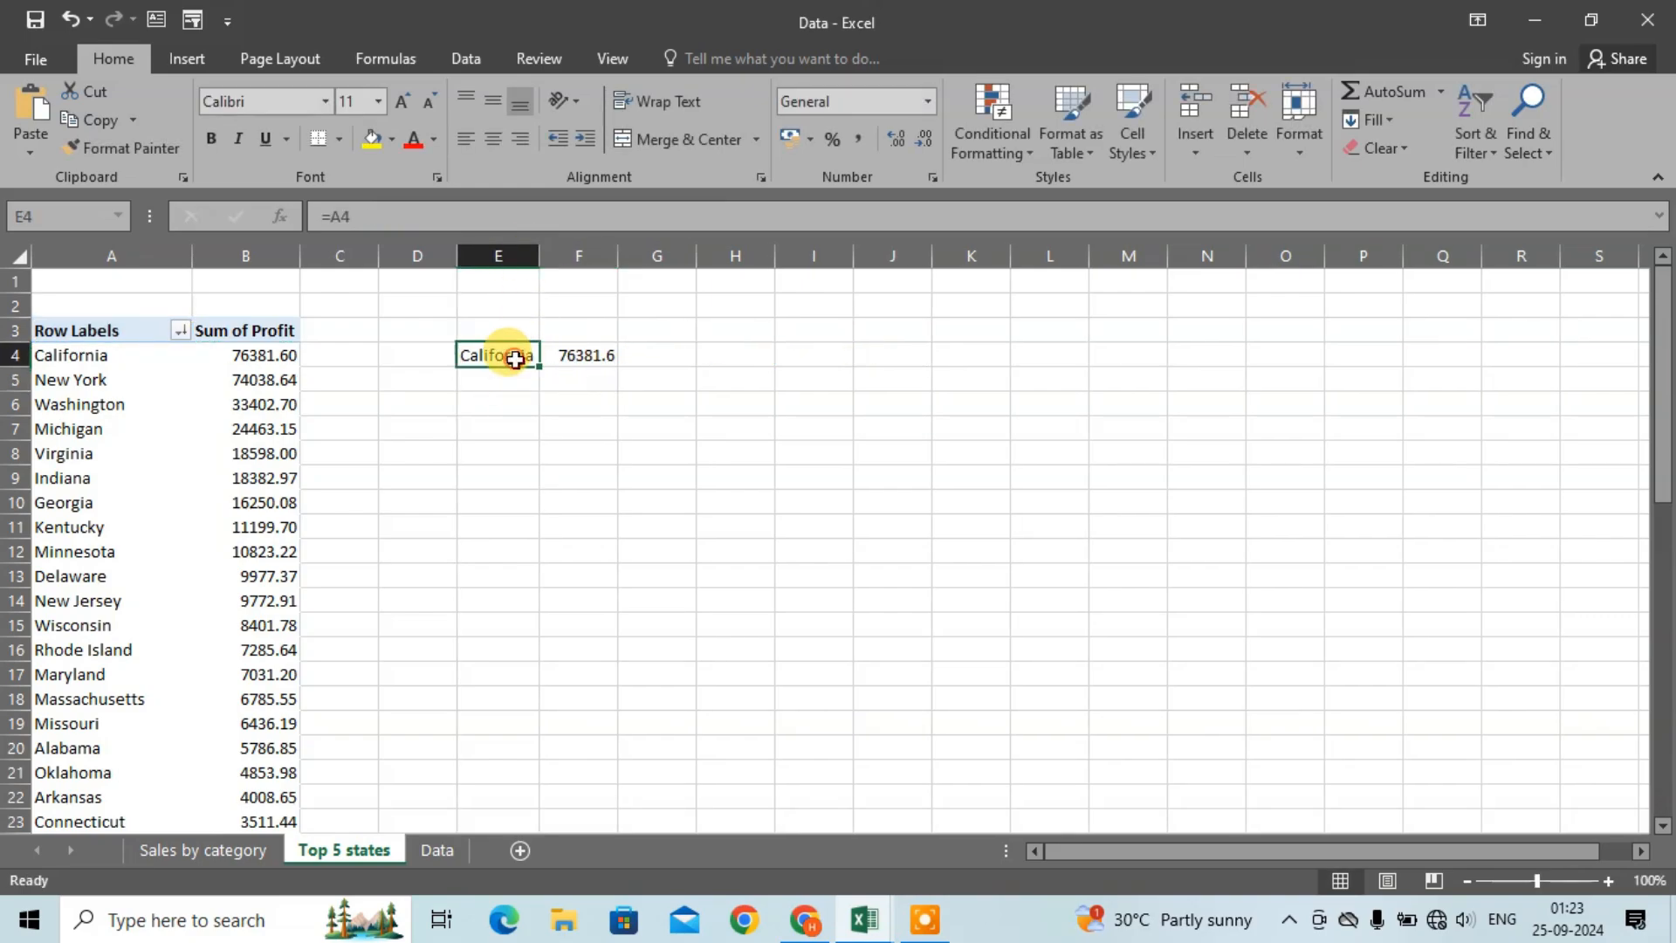
pyautogui.moveTo(535, 363); pyautogui.dragTo(619, 461)
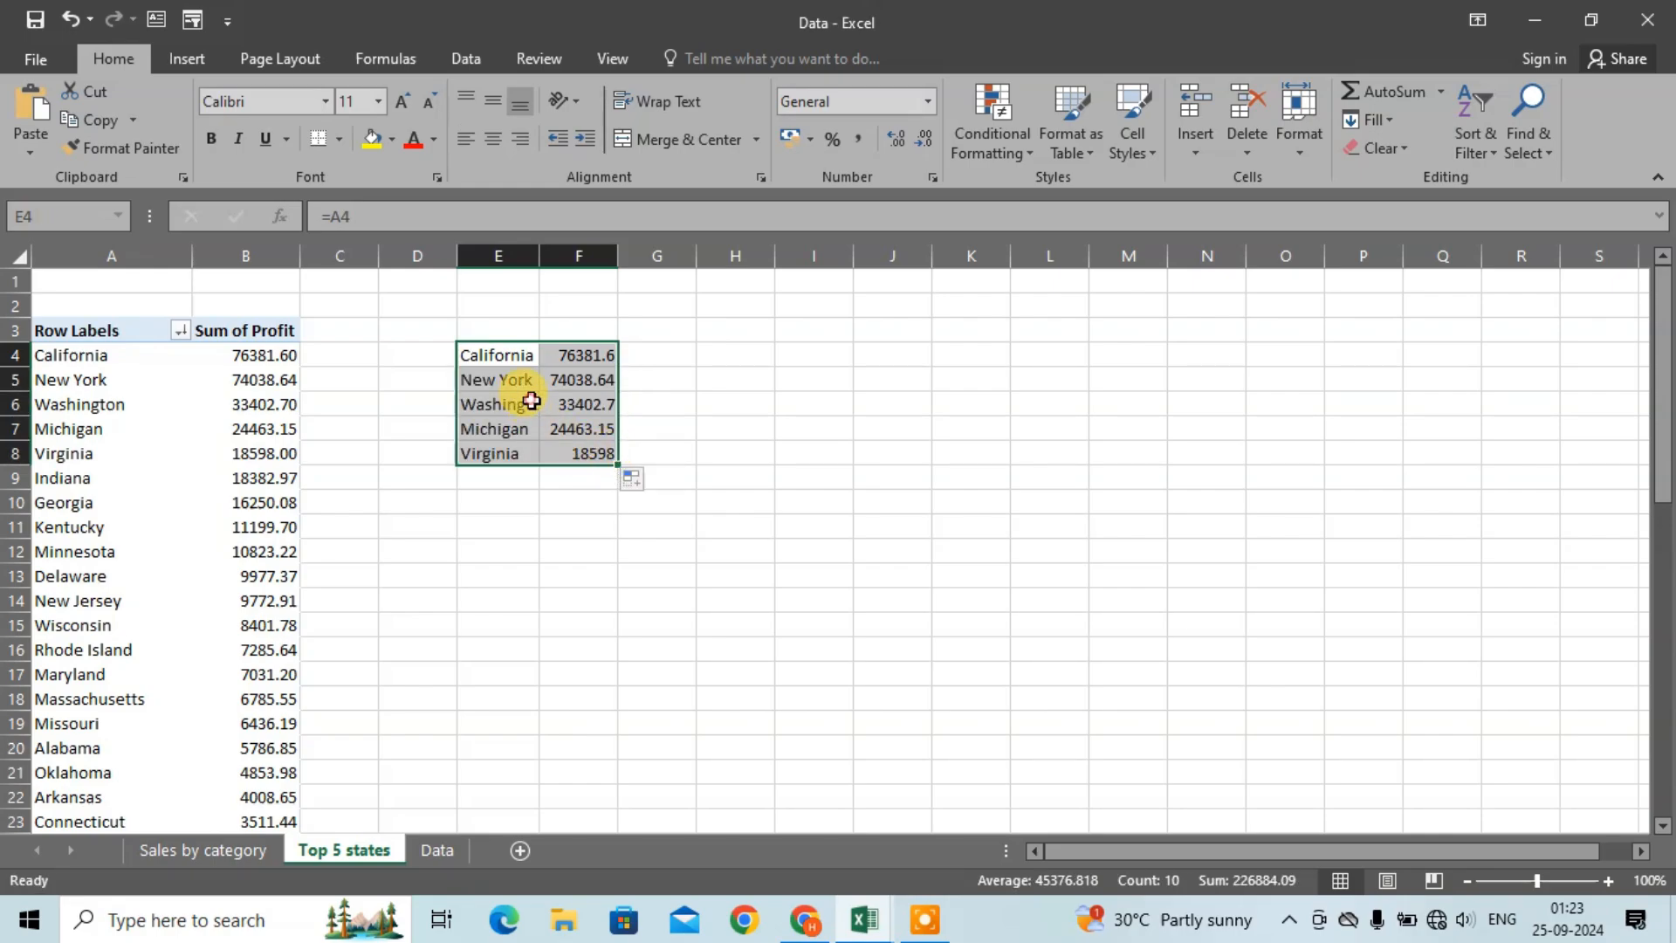
# Step: Insert the recommended Clustered Column chart from the range E4:F8 and remove its gridlines
pyautogui.click(506, 401)
pyautogui.click(534, 378)
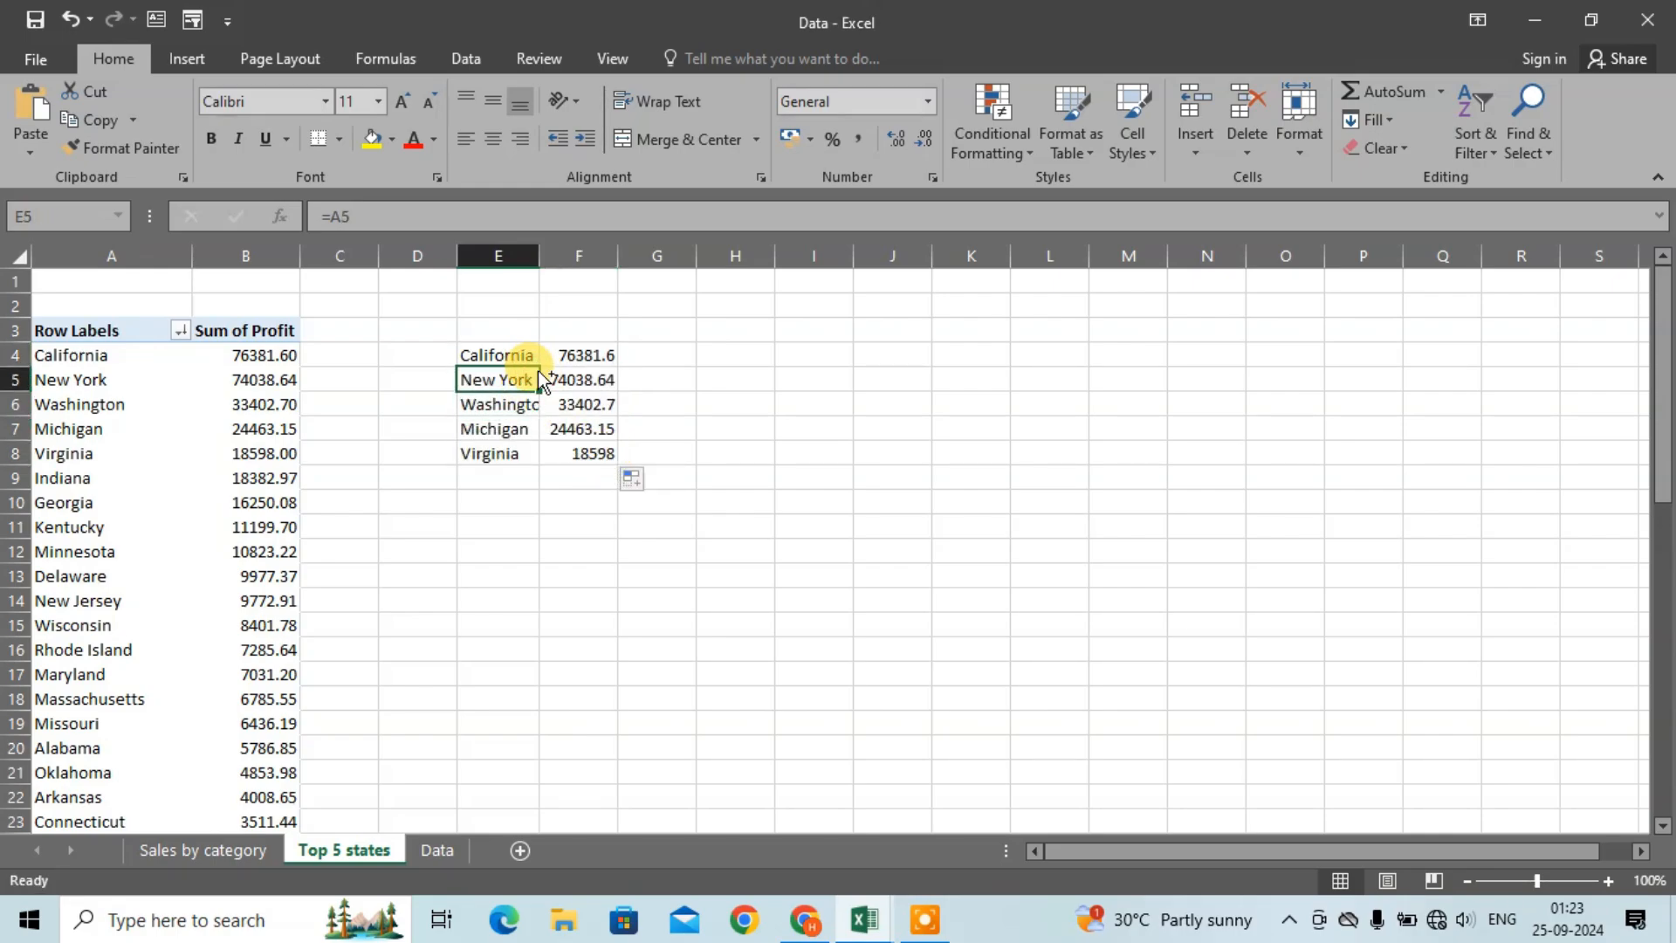
pyautogui.hotkey('ctrl', 'a')
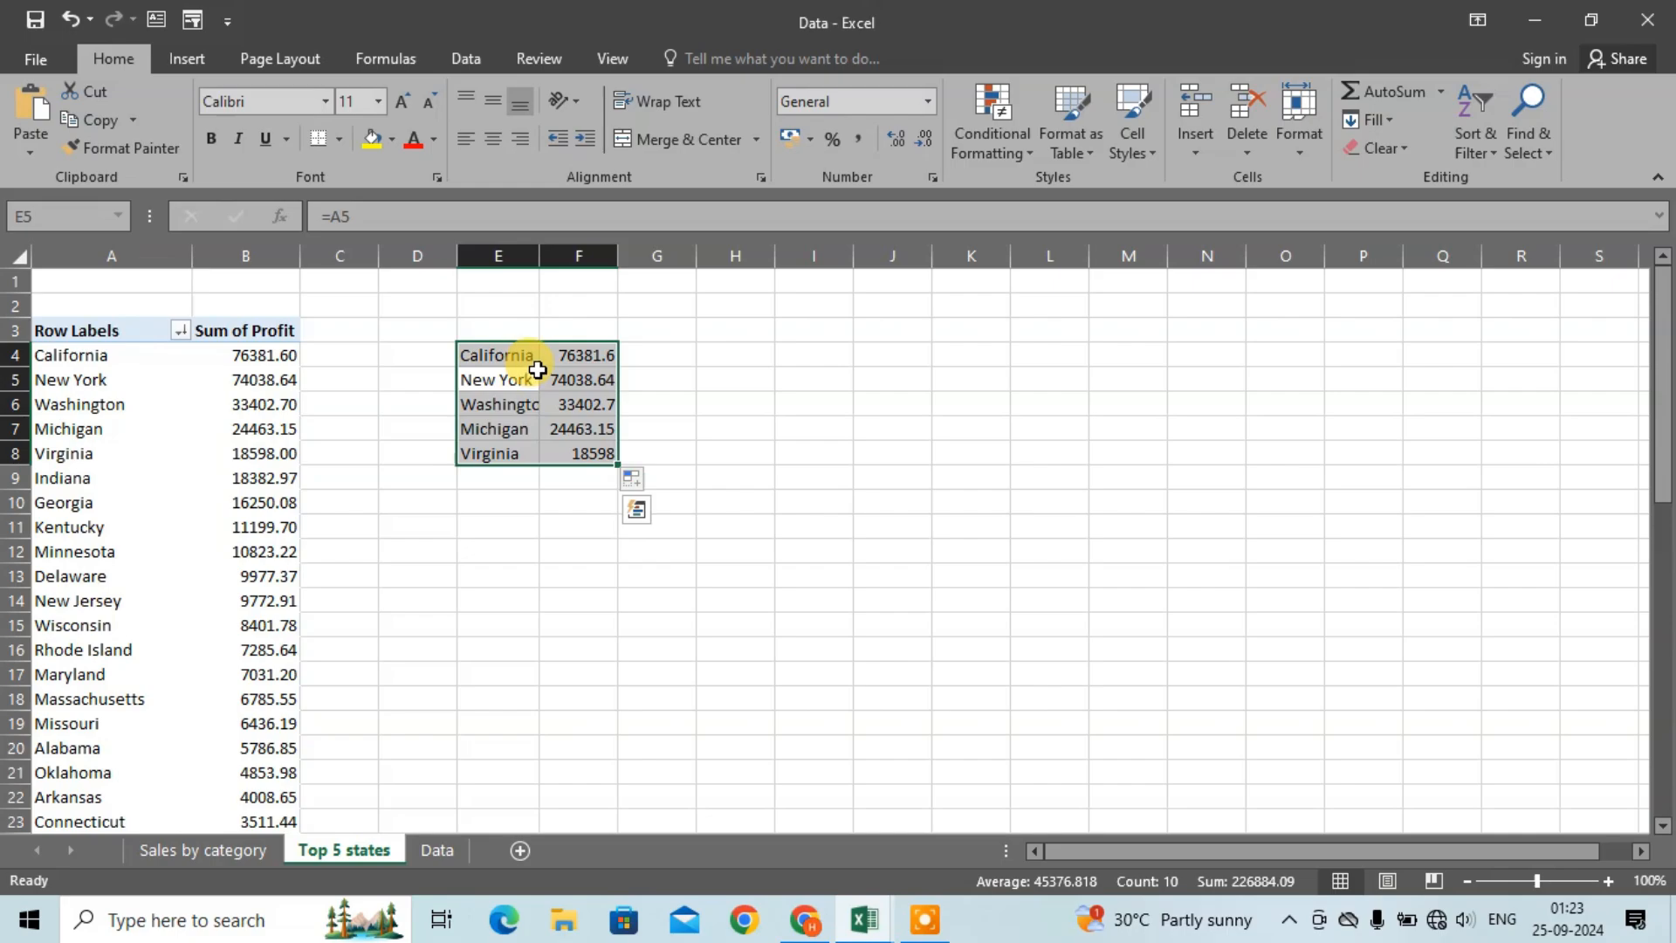
pyautogui.click(181, 58)
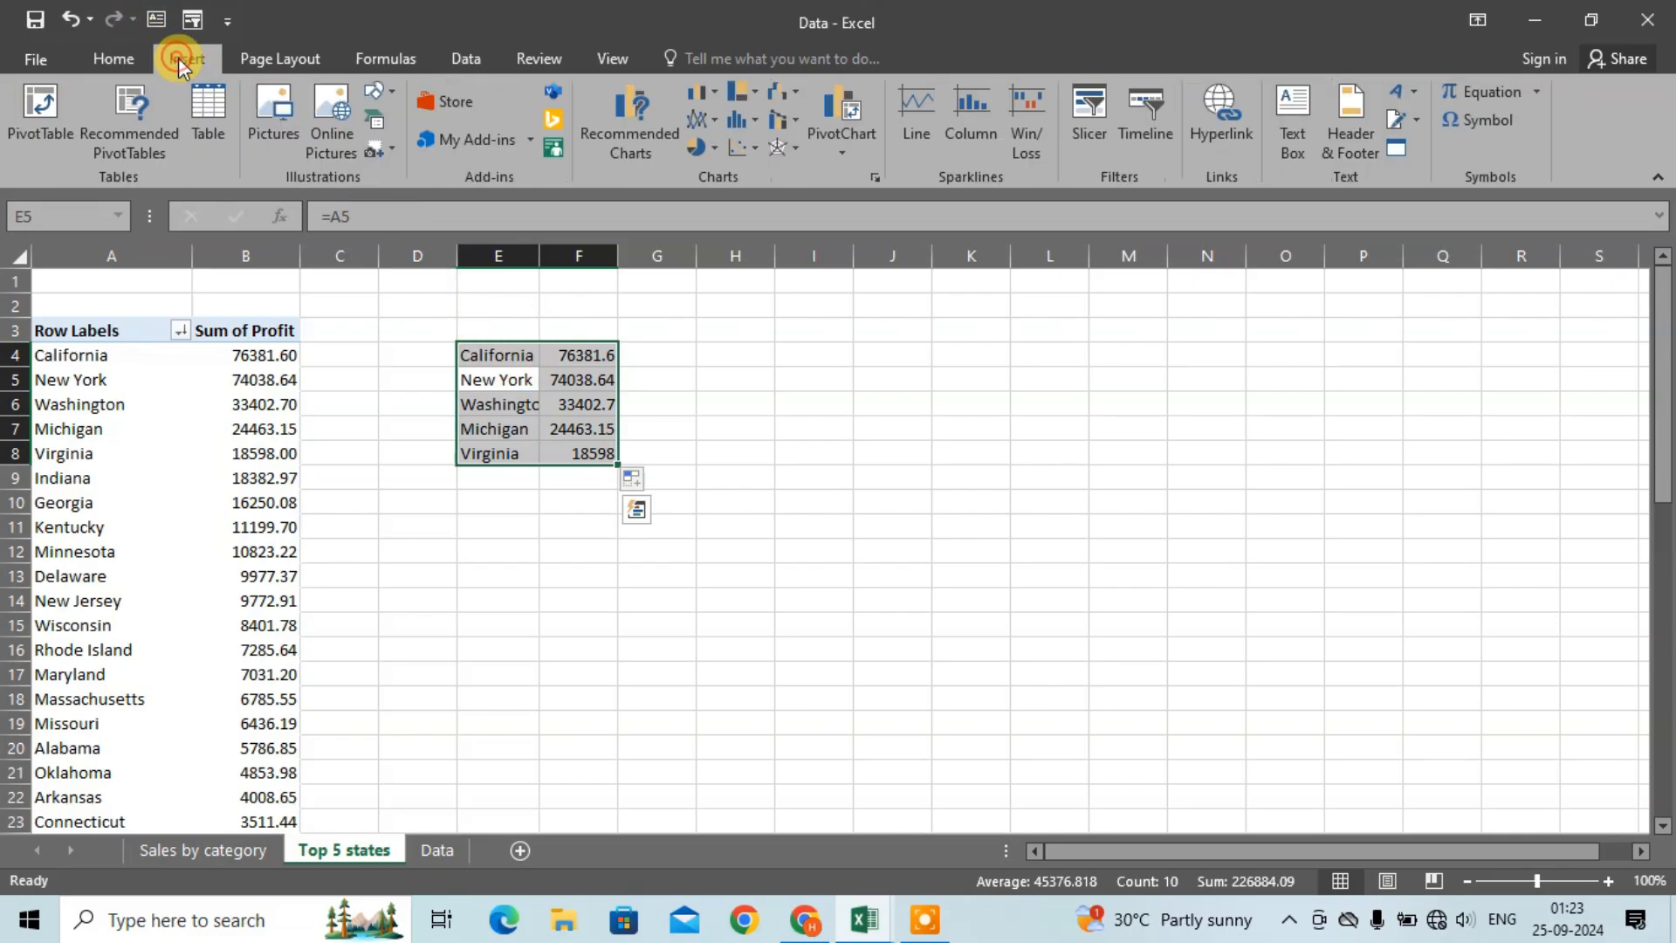
pyautogui.click(653, 144)
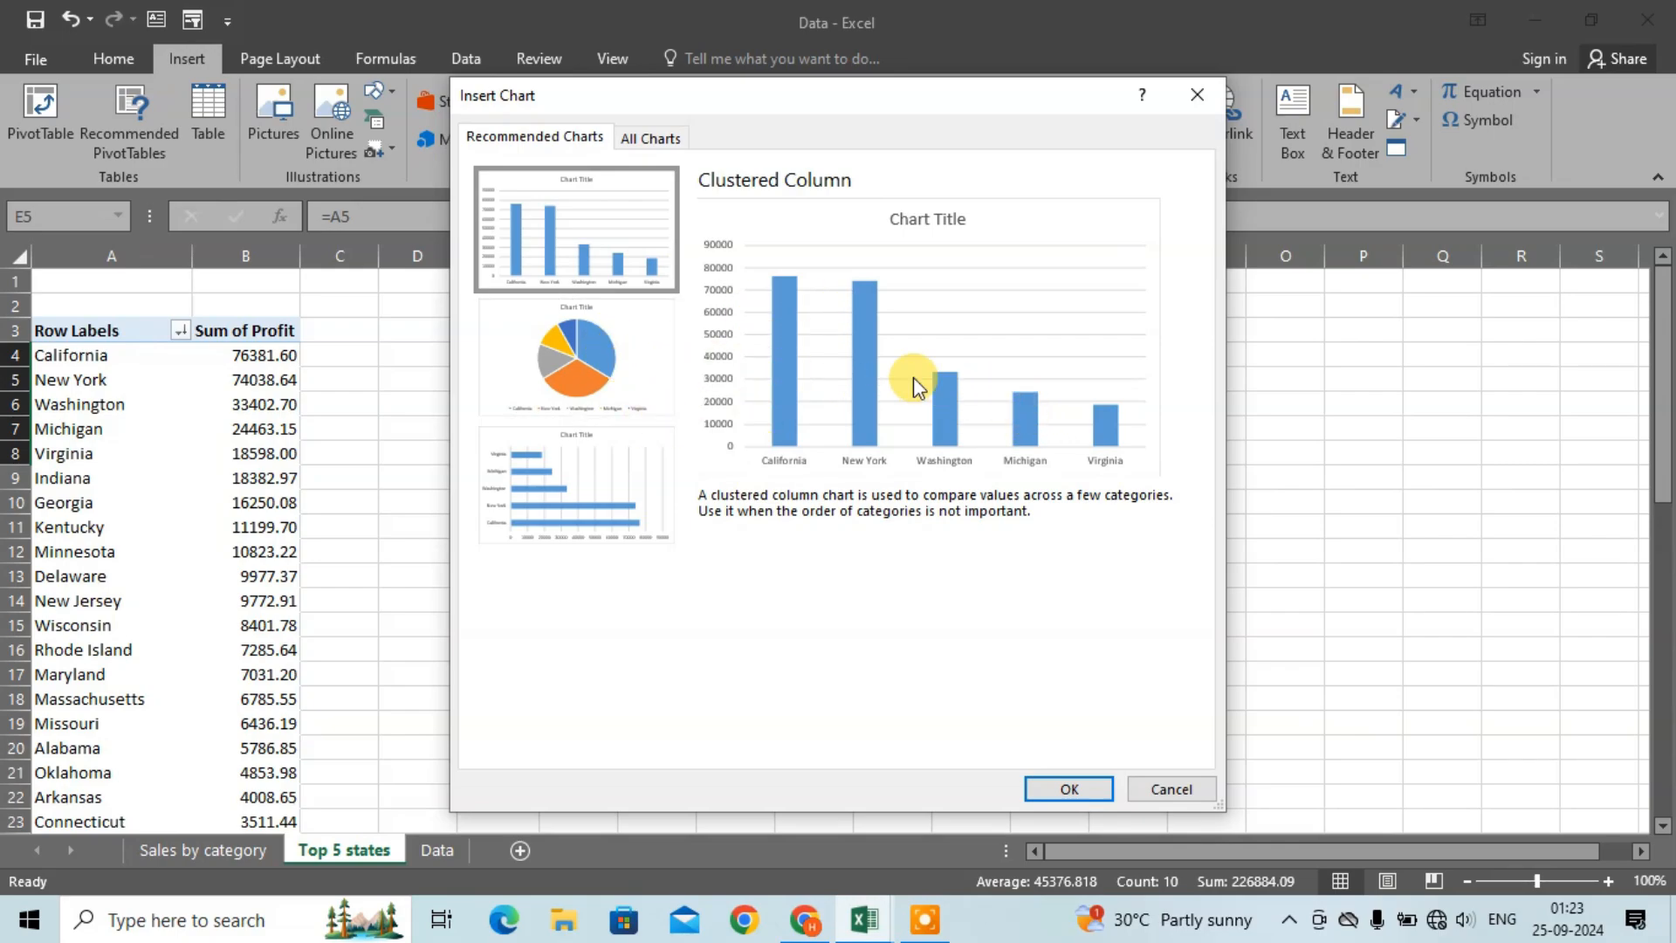
pyautogui.click(1070, 788)
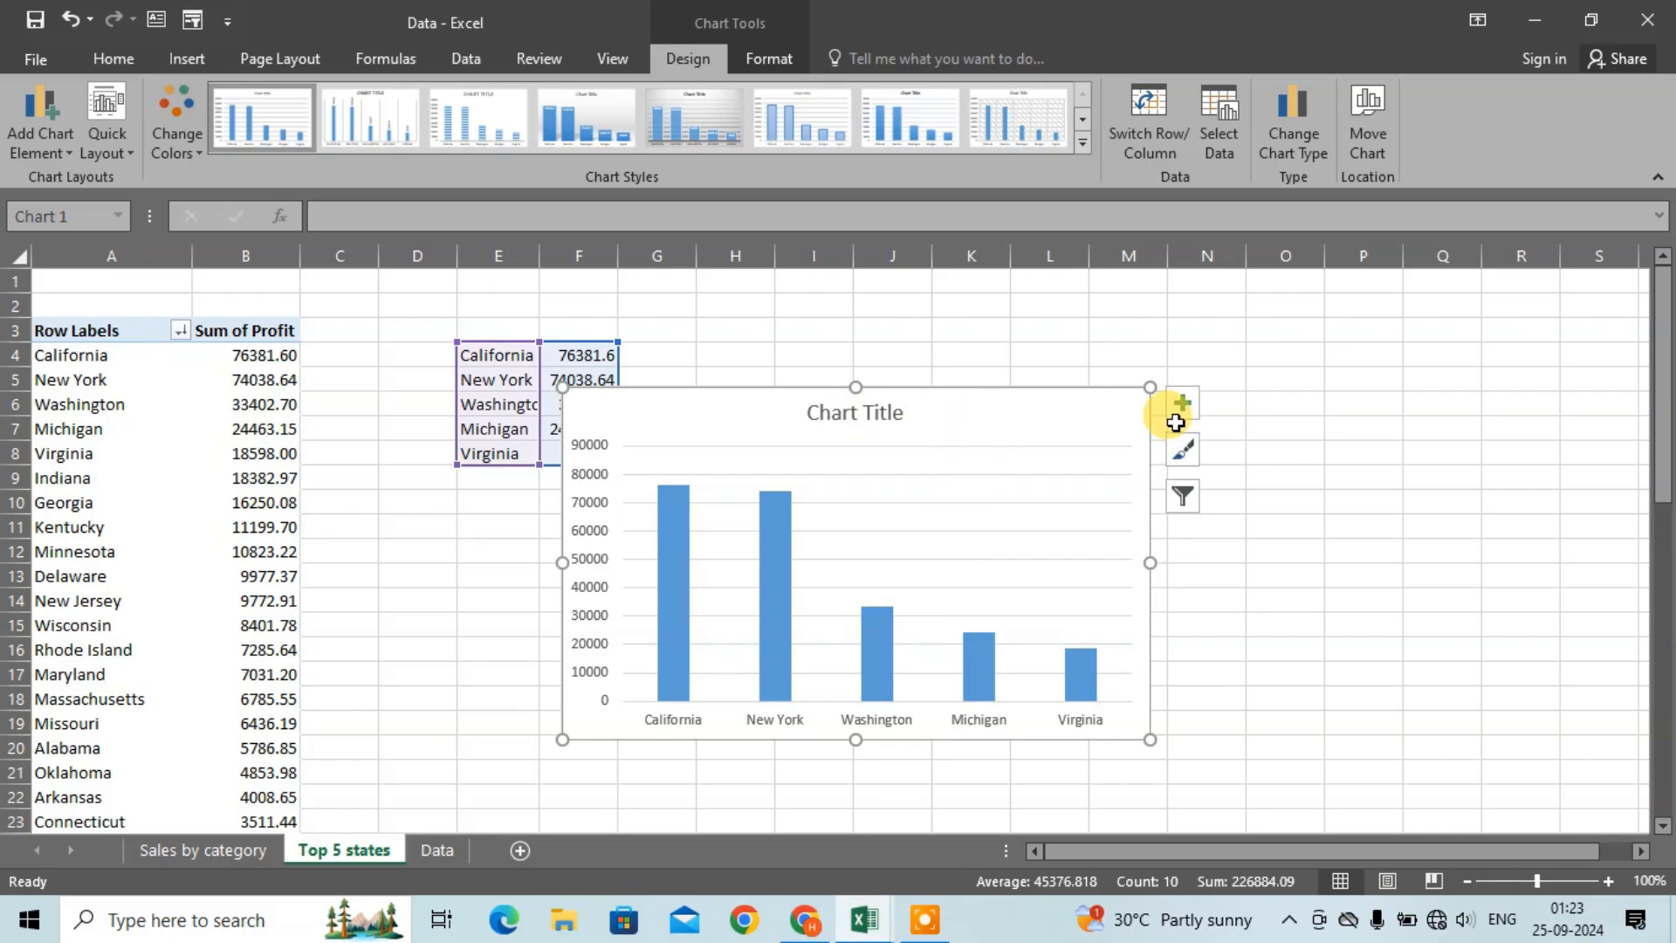
pyautogui.click(1183, 411)
pyautogui.click(1283, 571)
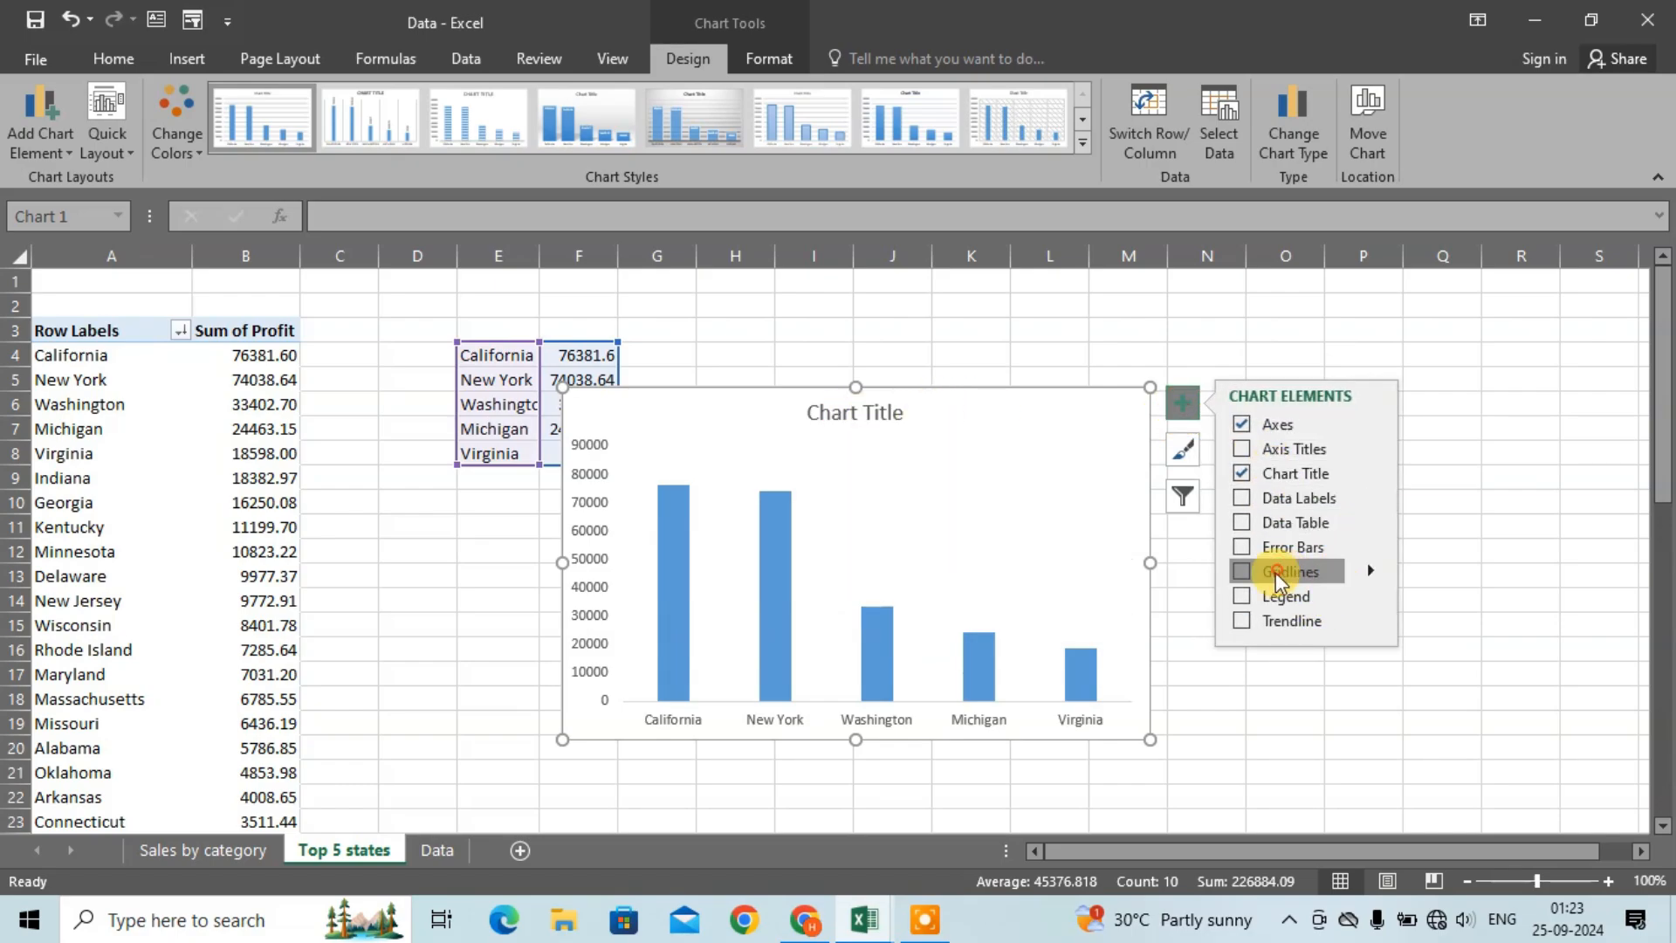
# Step: Replace the chart title text with "Top 5 sates with profit"
pyautogui.doubleClick(857, 413)
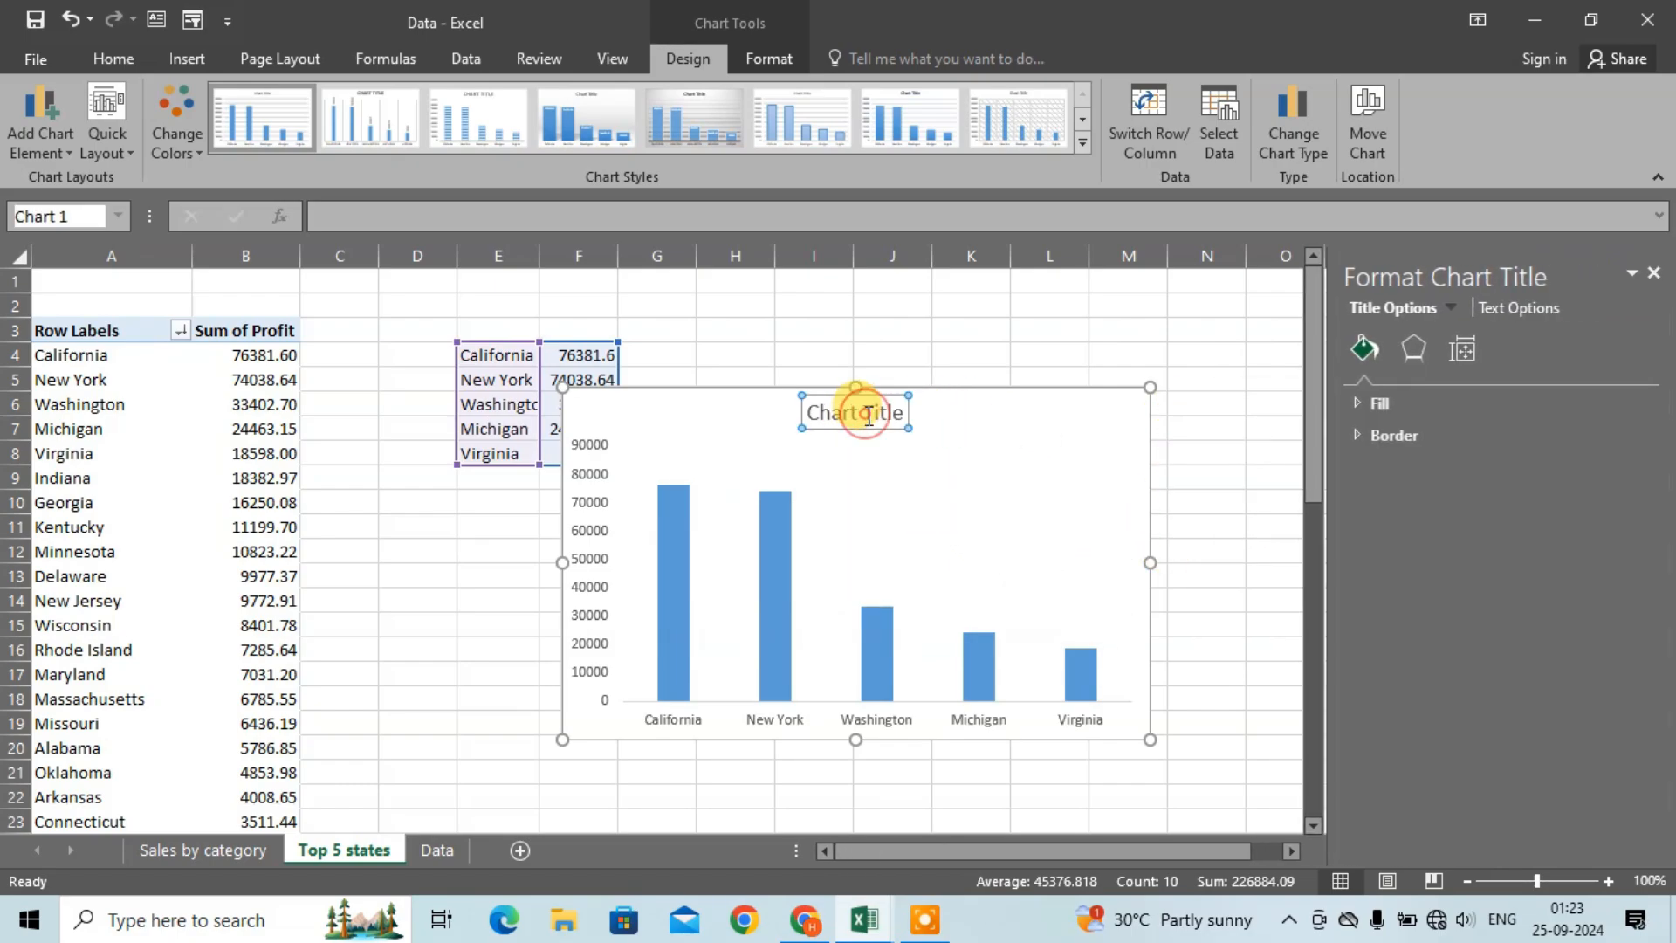
pyautogui.press('Delete')
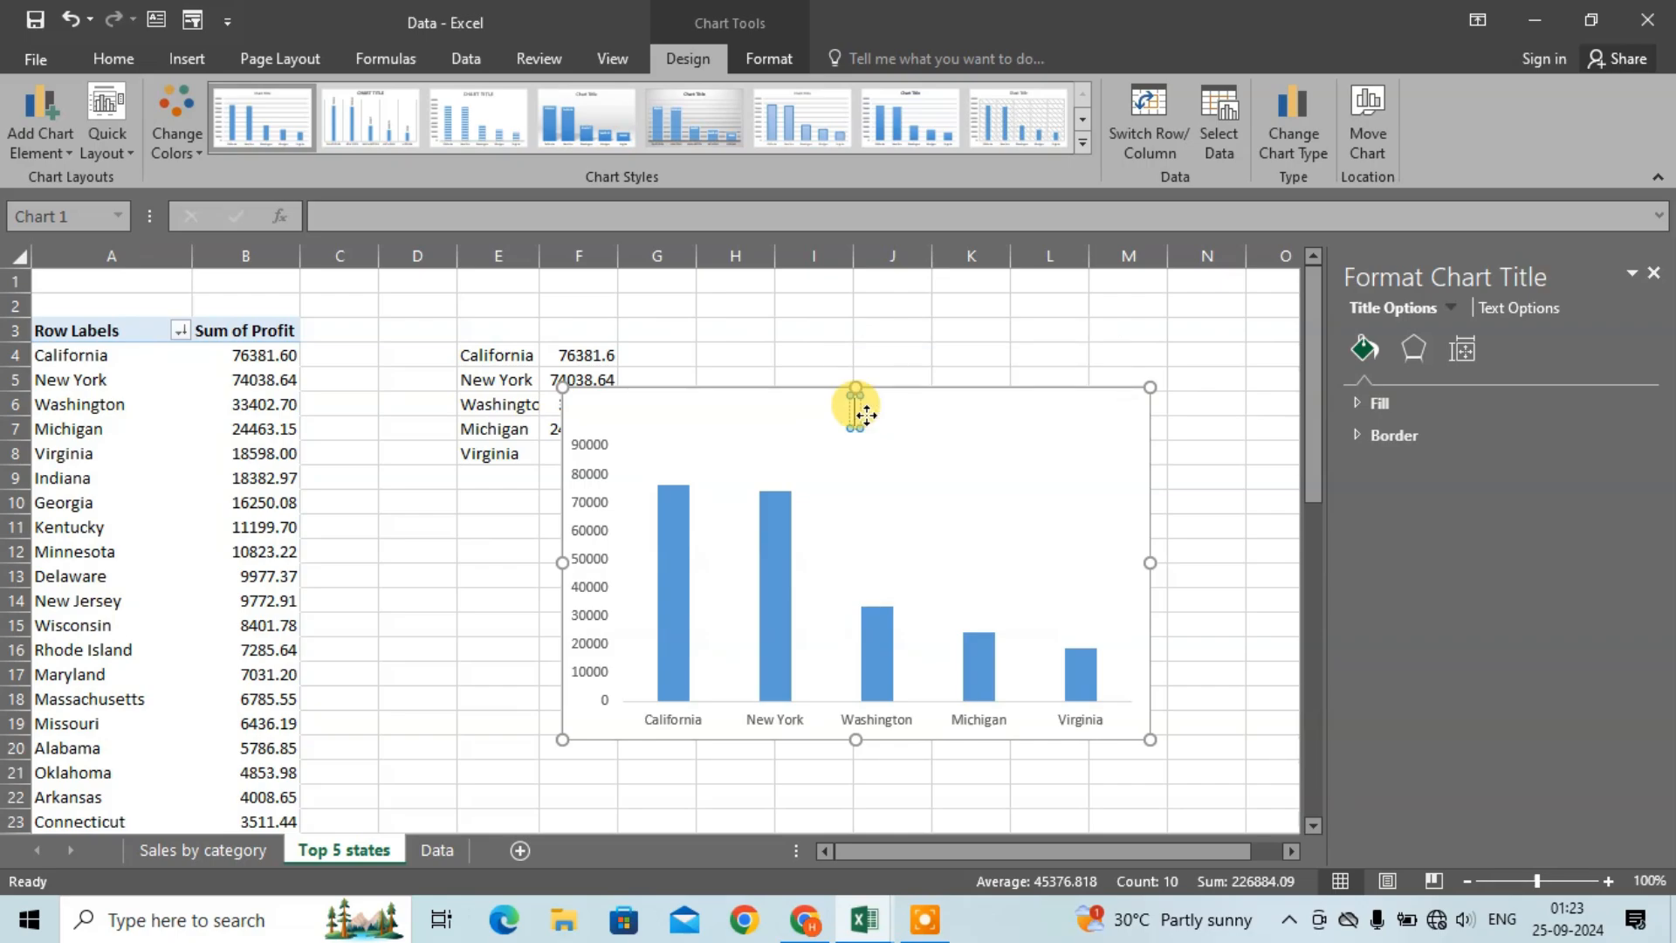
pyautogui.write('Top 5')
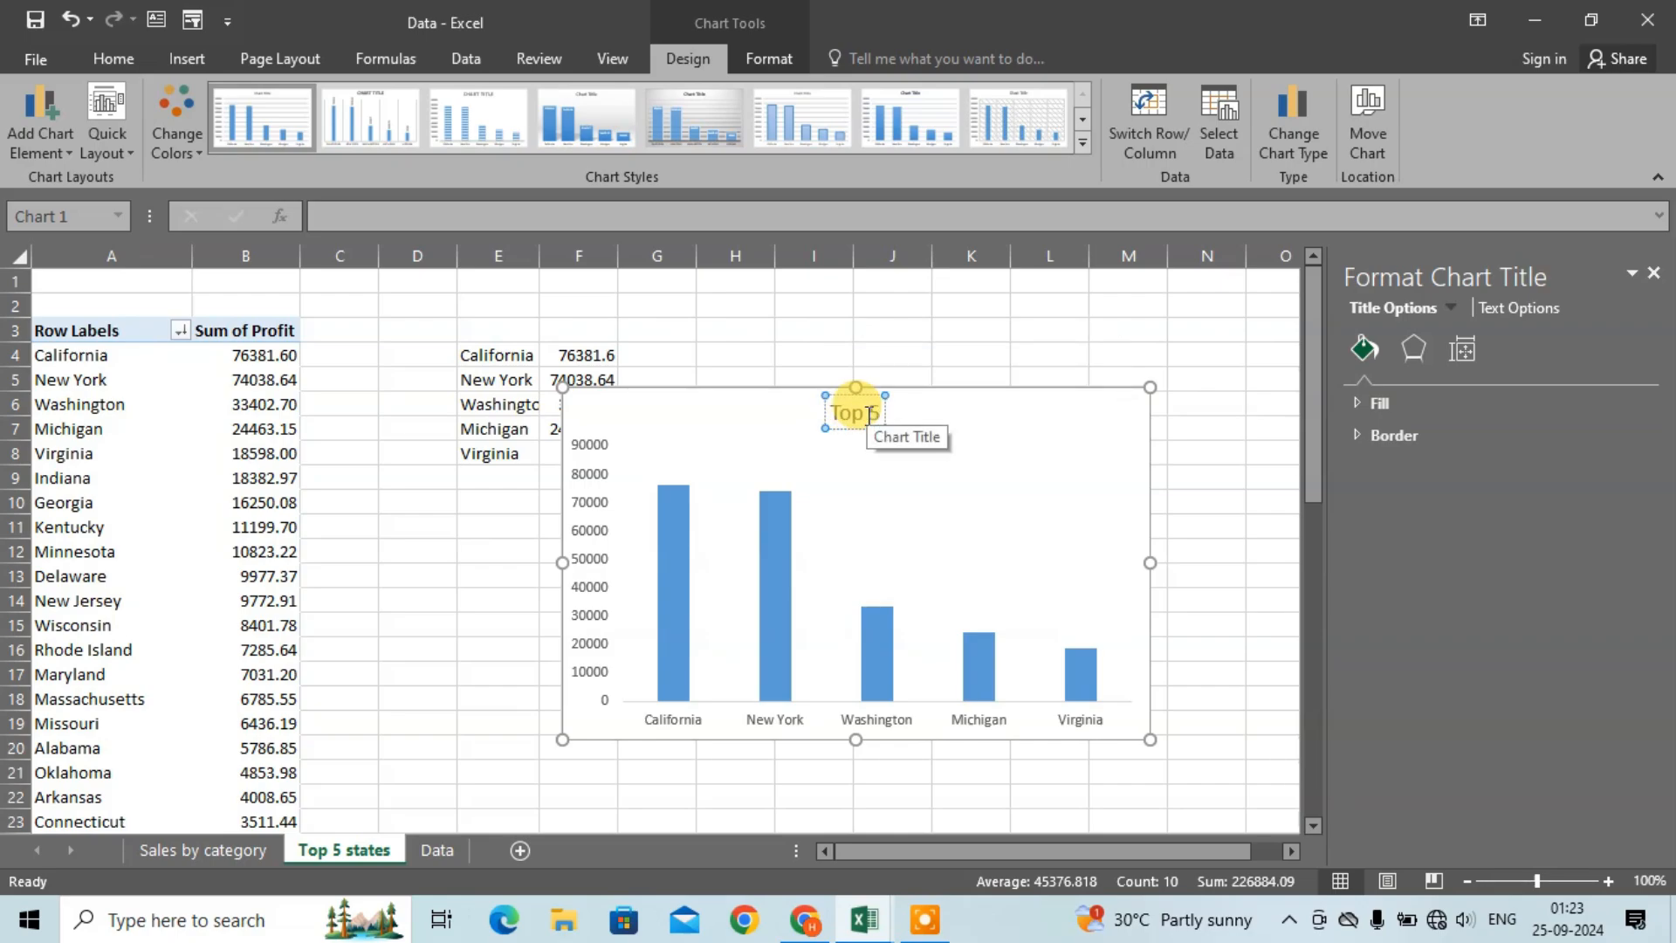
pyautogui.write(' states w')
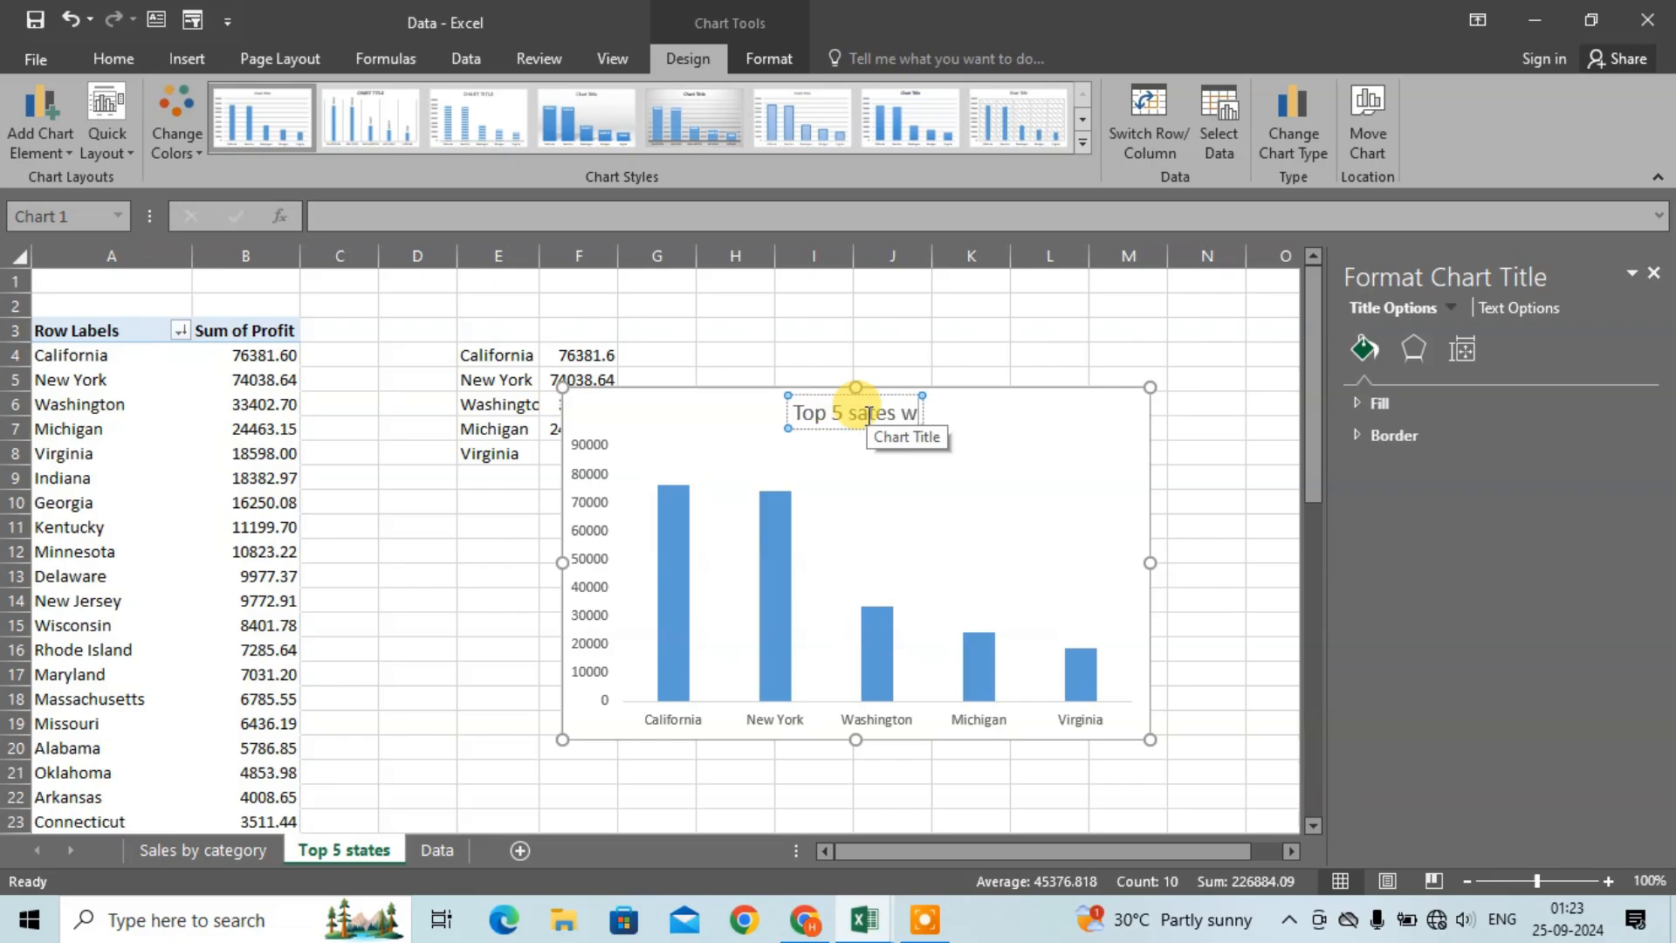
pyautogui.write('ith pro')
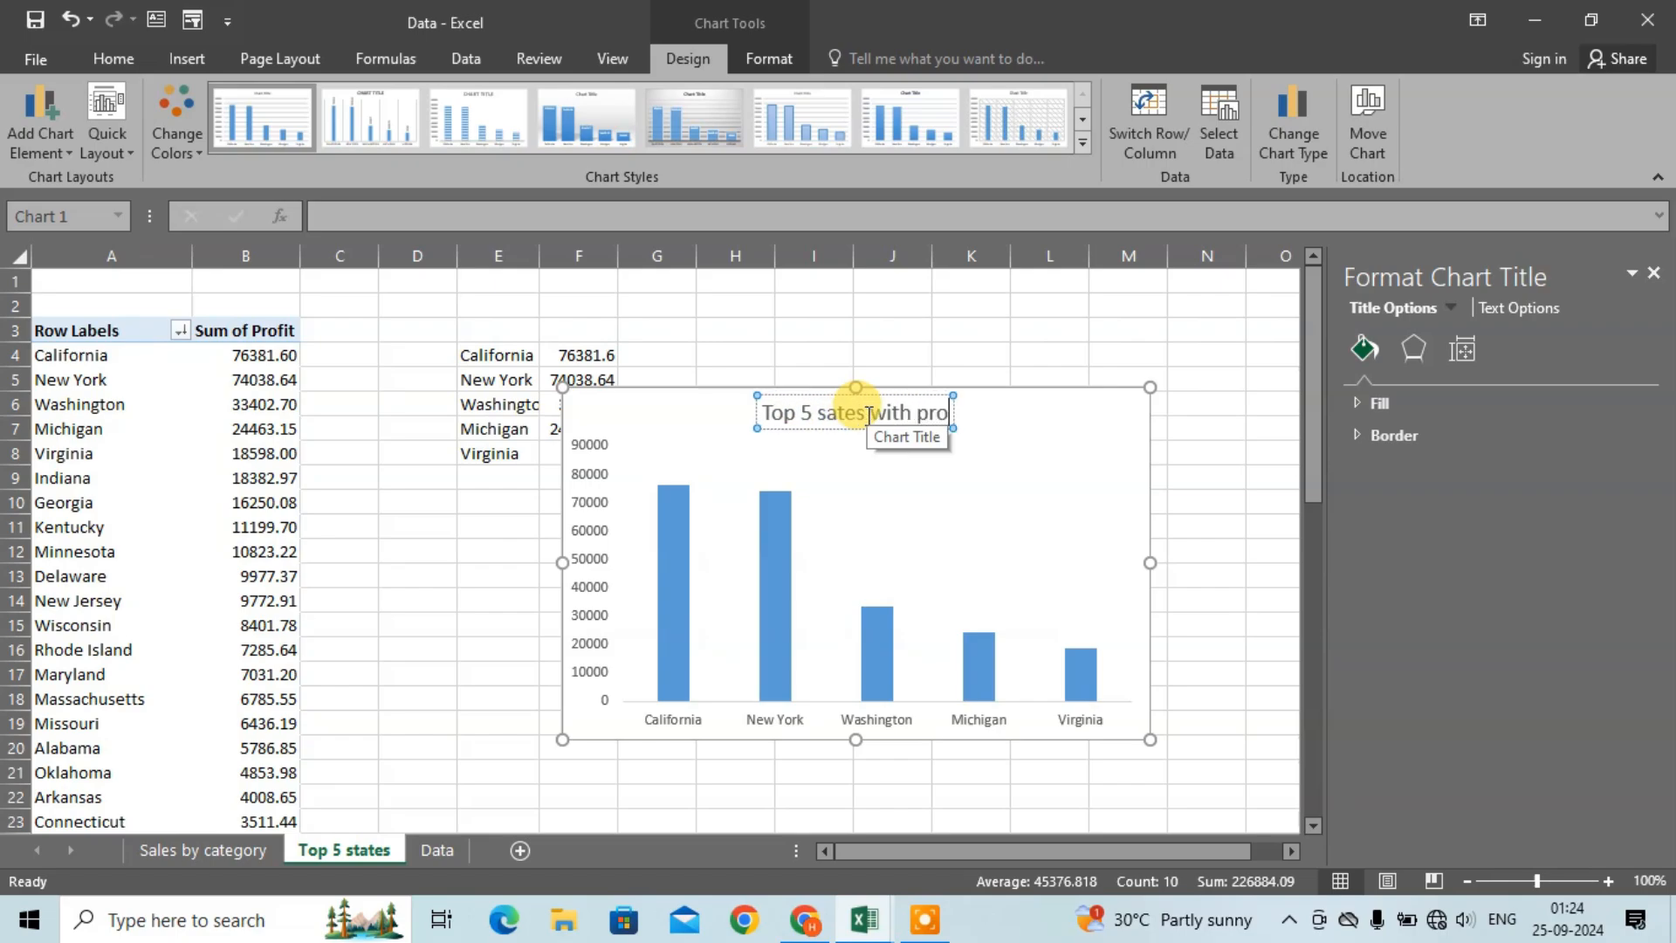
pyautogui.write('fit')
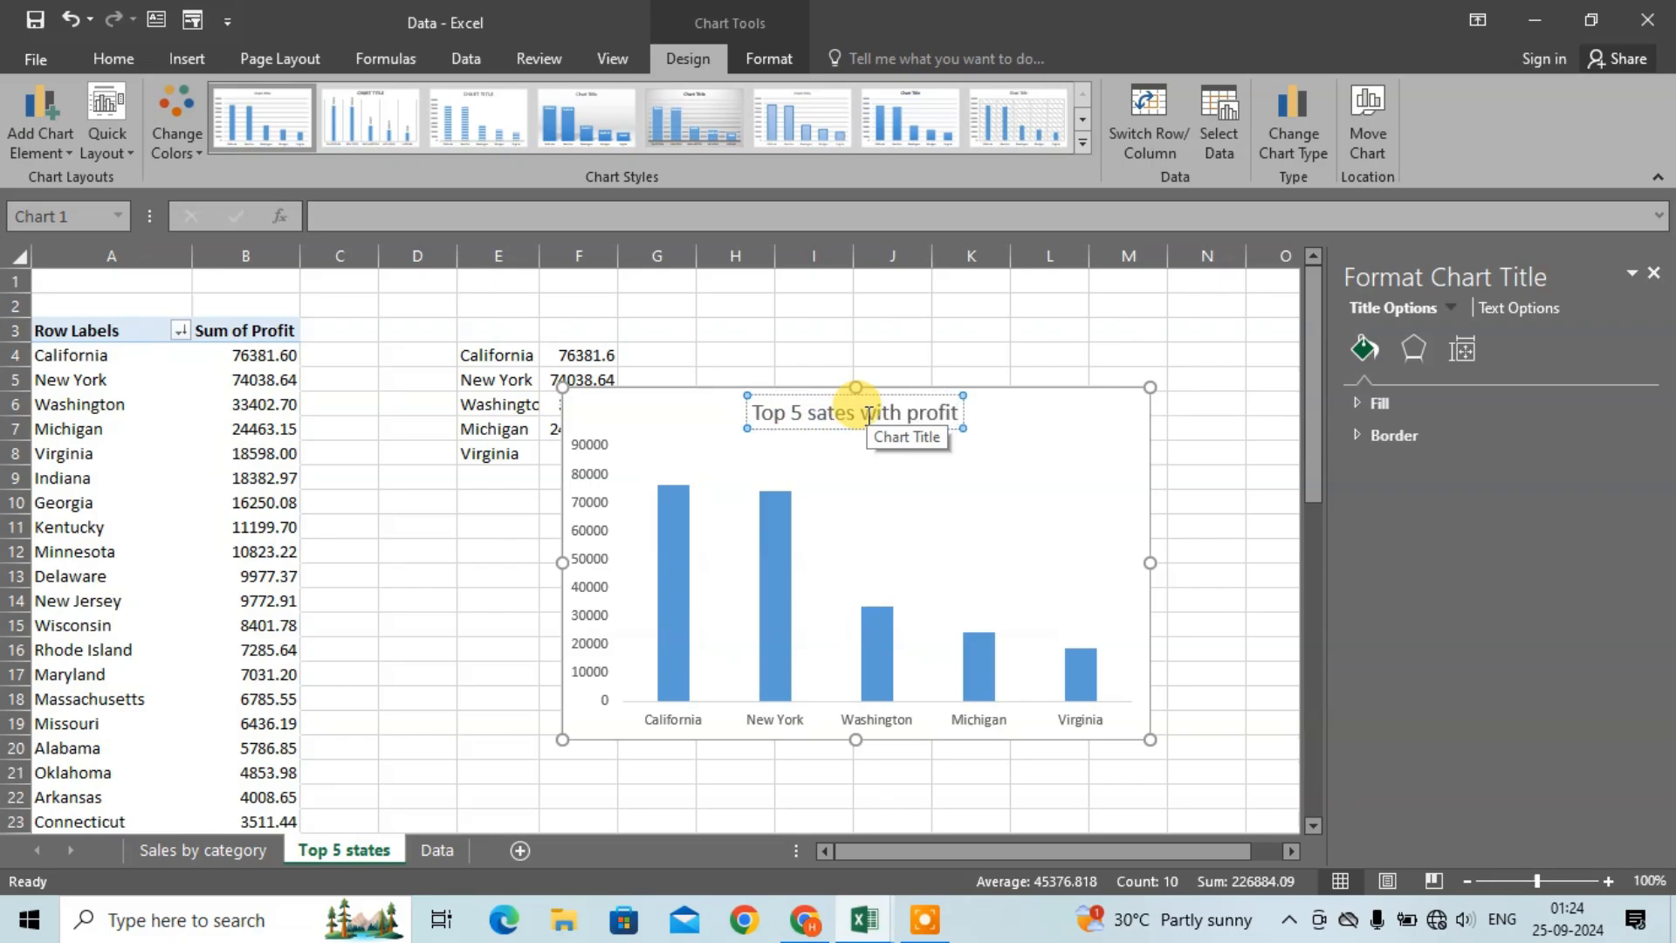
pyautogui.click(1085, 349)
# Step: Finish editing the title and move the top 5 states chart slightly up and to the left on its sheet
pyautogui.click(1040, 464)
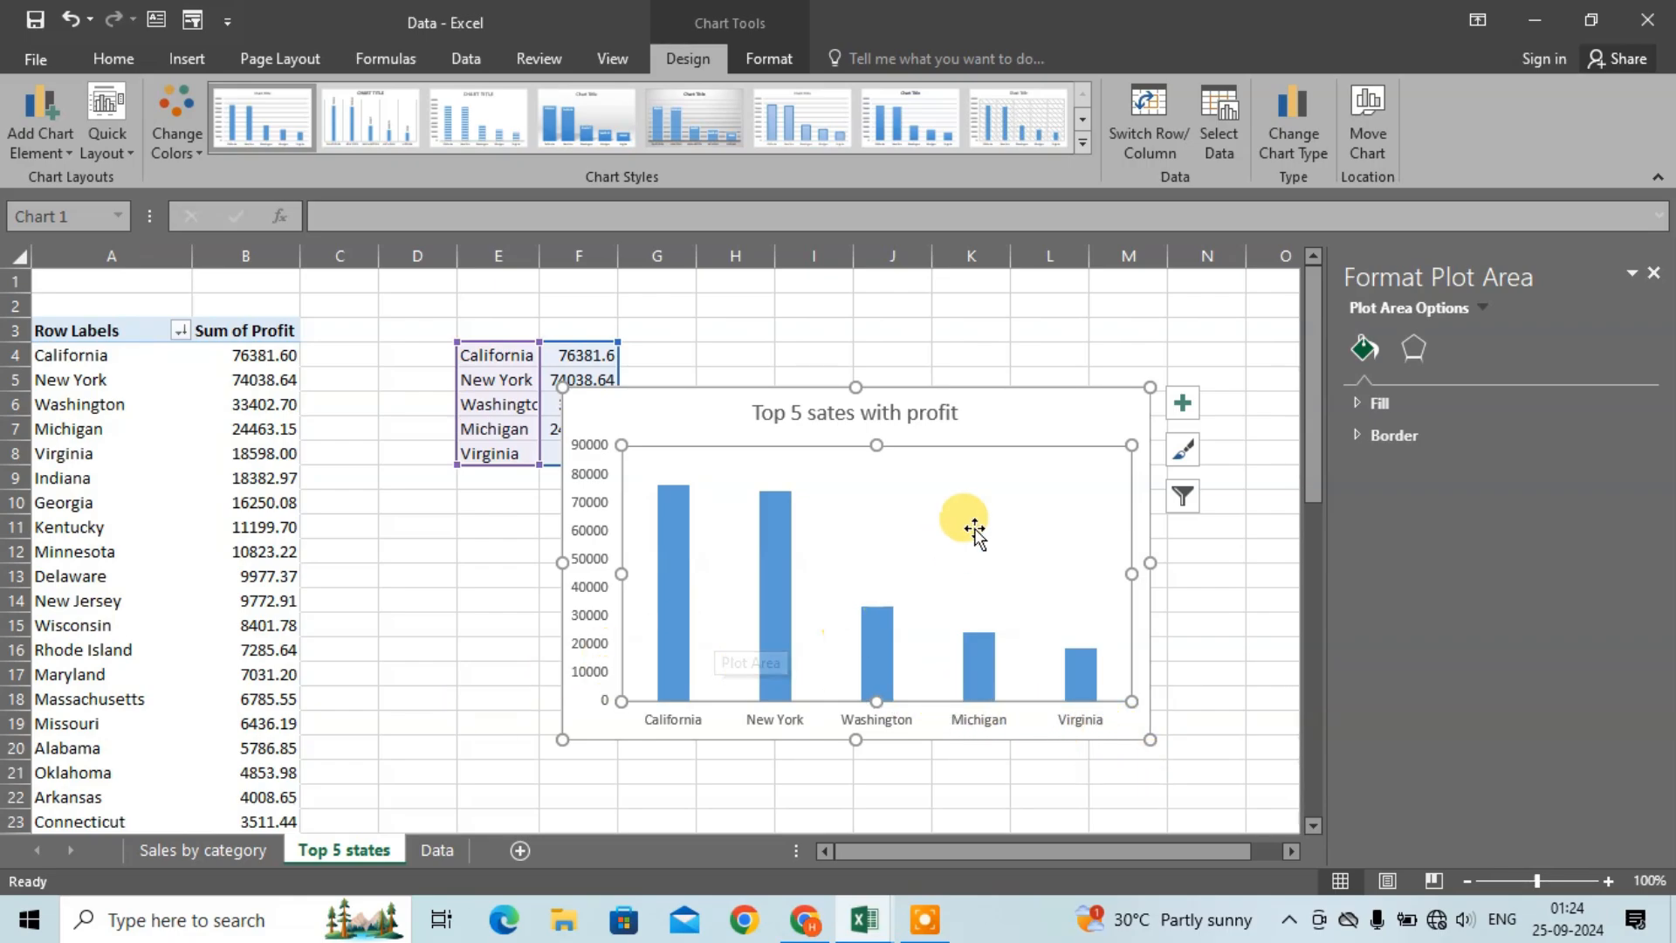
pyautogui.moveTo(1103, 426); pyautogui.dragTo(1091, 412)
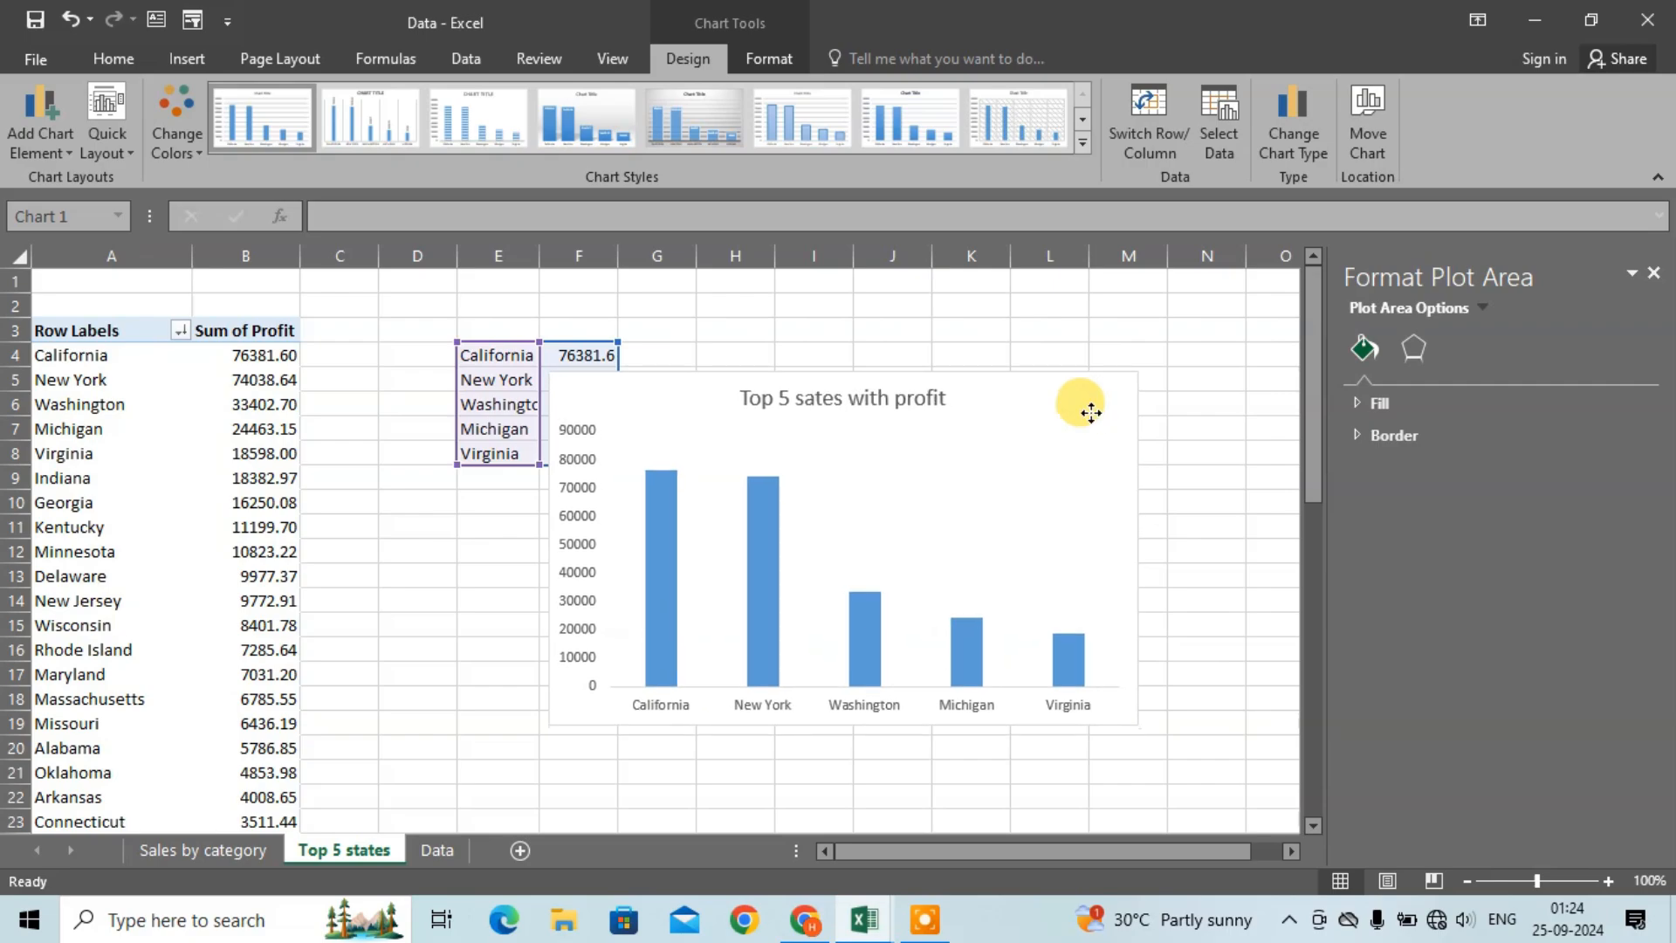
# Step: Switch to workbook b and review the Top 5 States, Sales By category and Sales per profit charts on its Dashboard sheet
pyautogui.click(442, 850)
pyautogui.moveTo(882, 918)
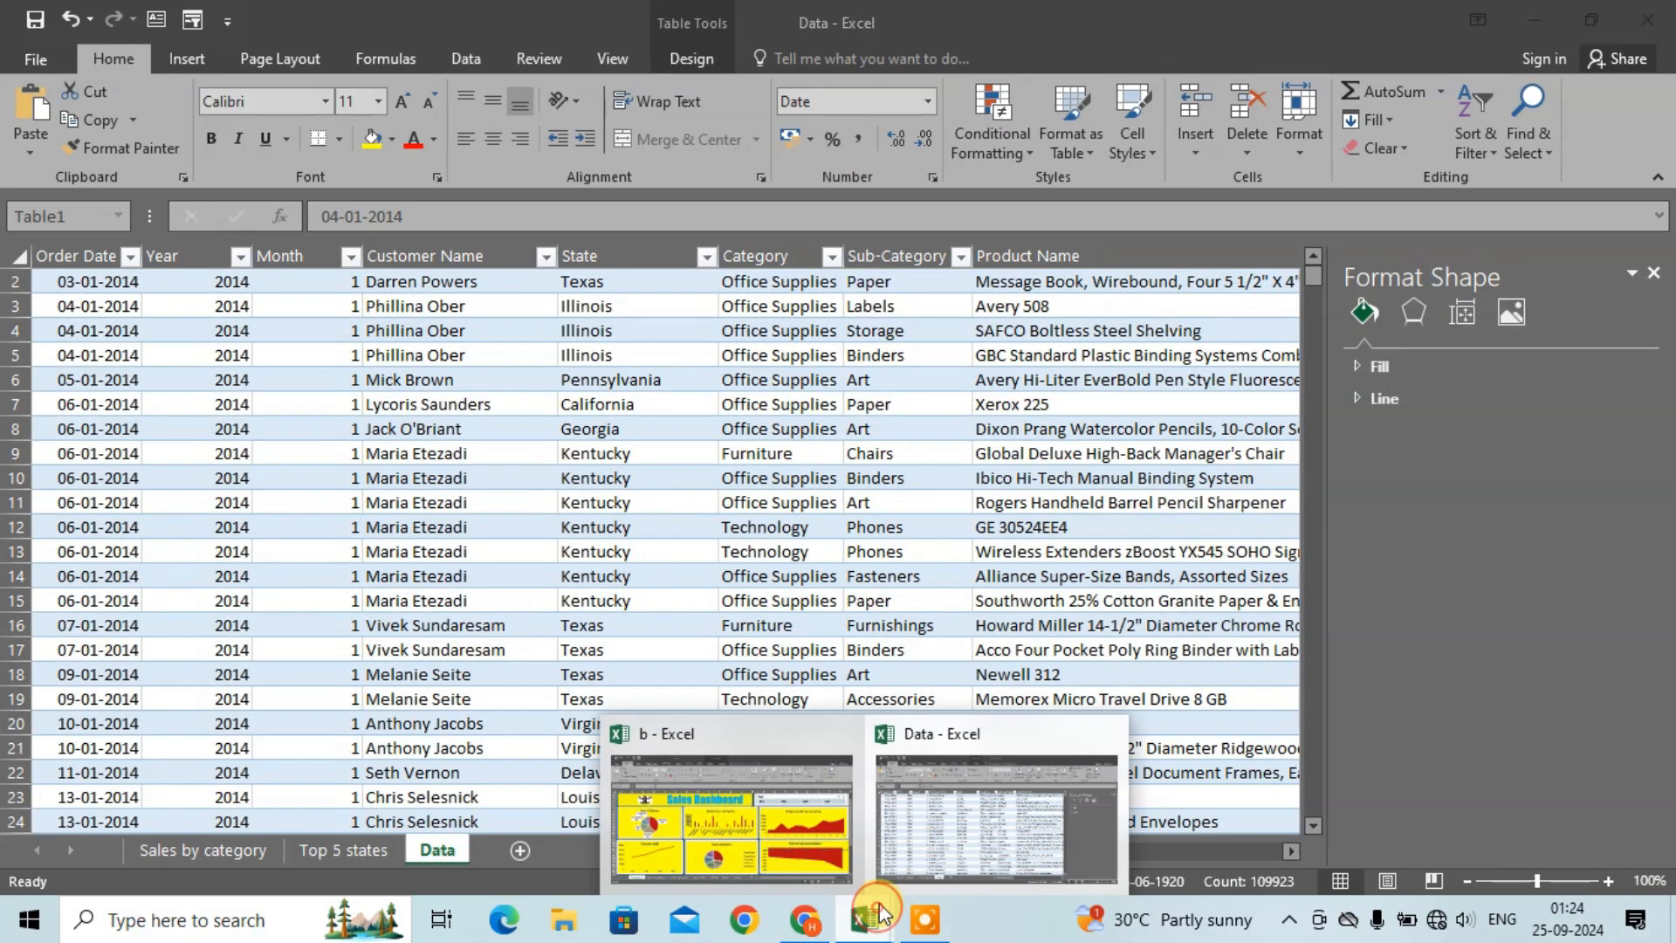
pyautogui.click(785, 815)
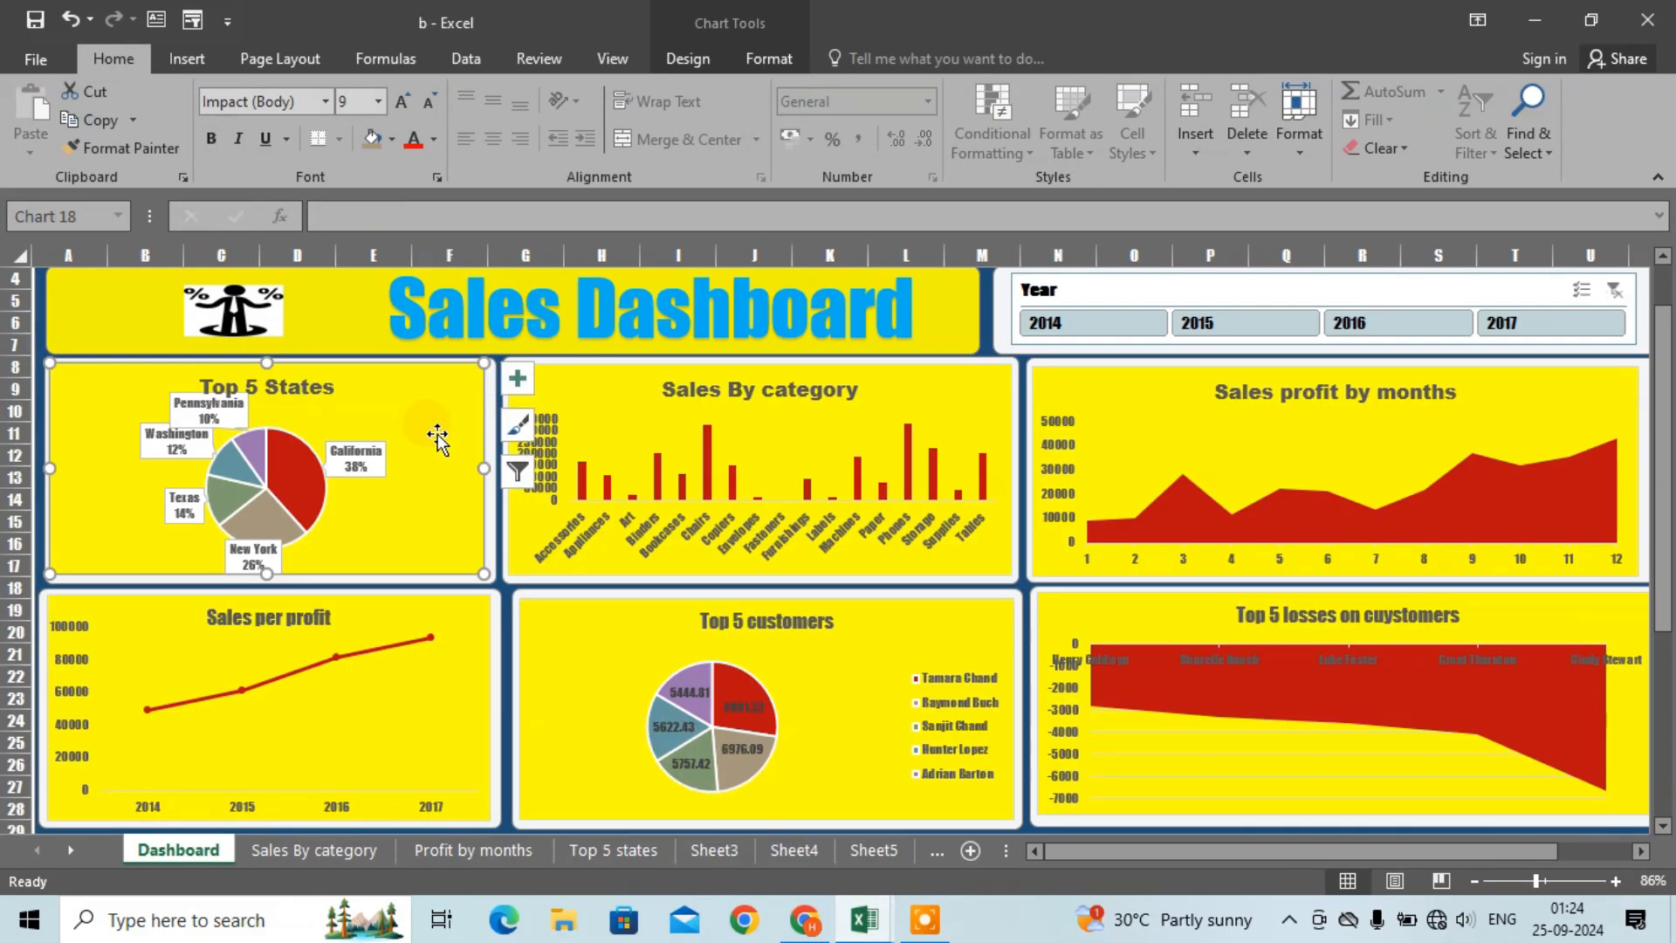
pyautogui.click(921, 411)
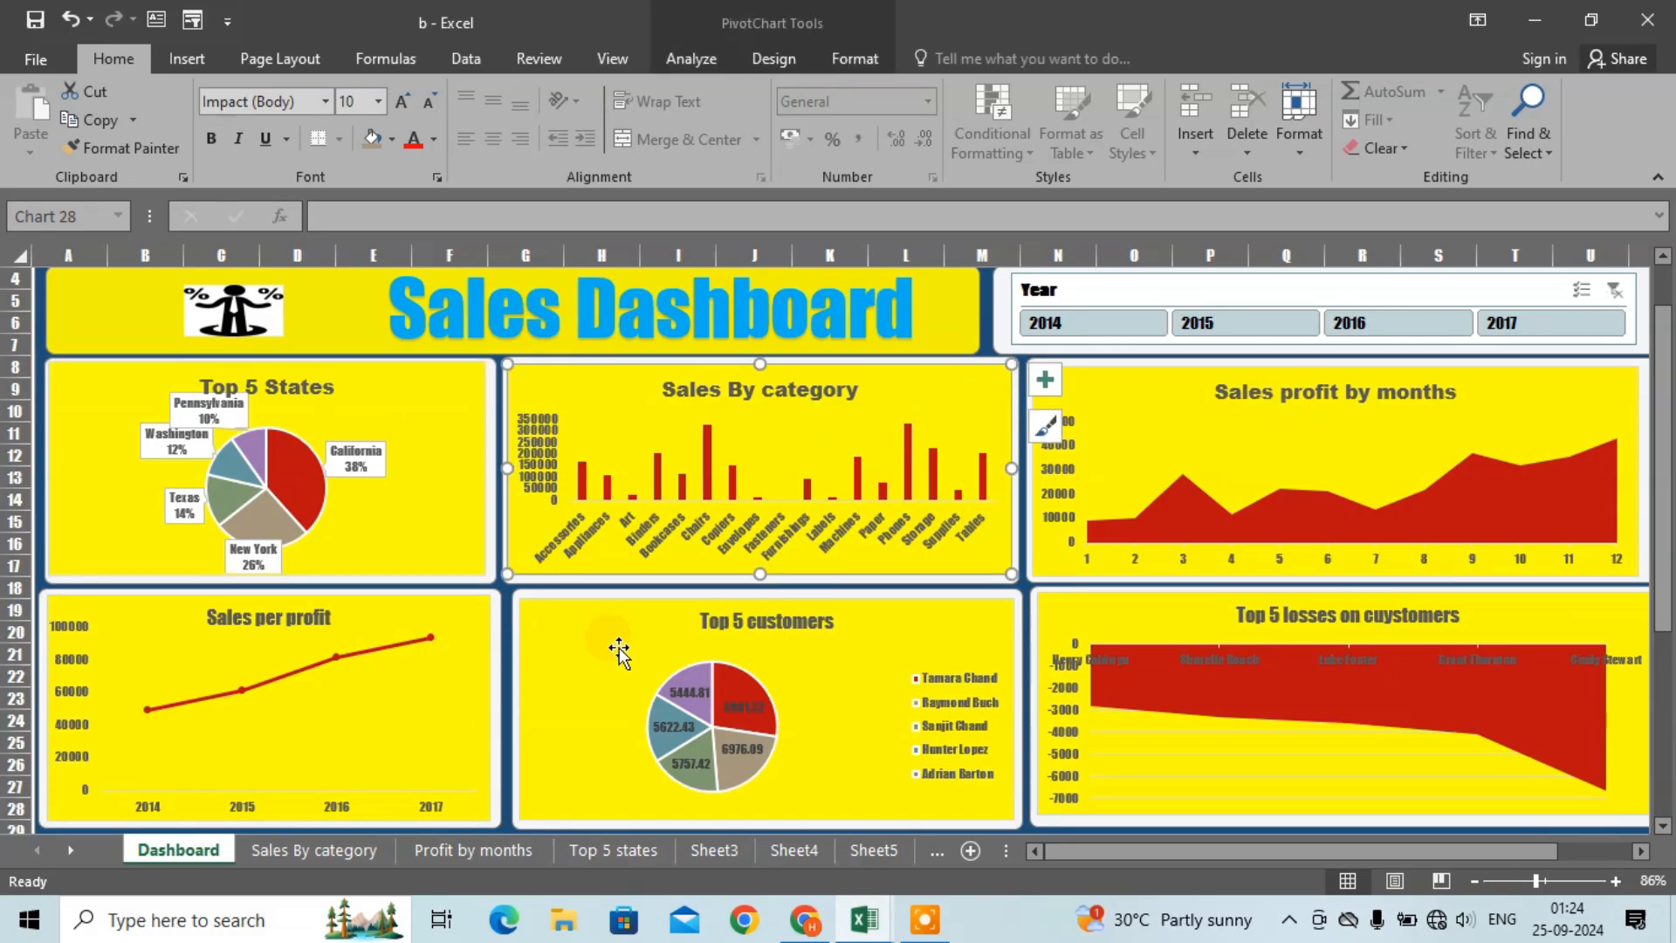
pyautogui.click(422, 639)
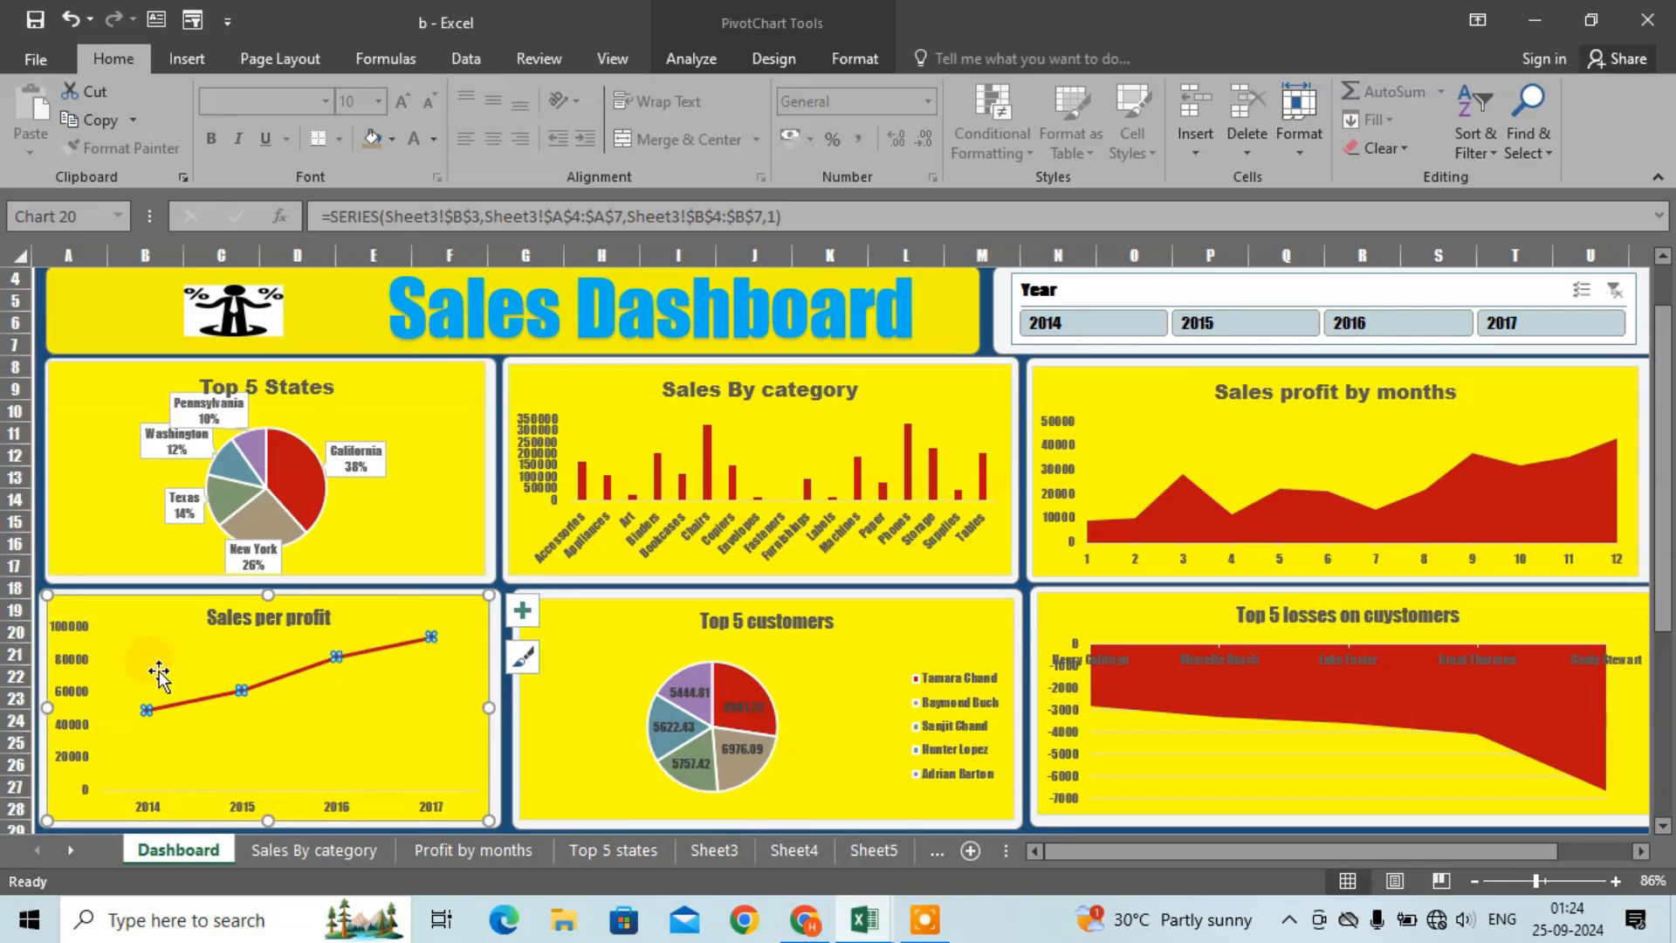
pyautogui.moveTo(864, 920)
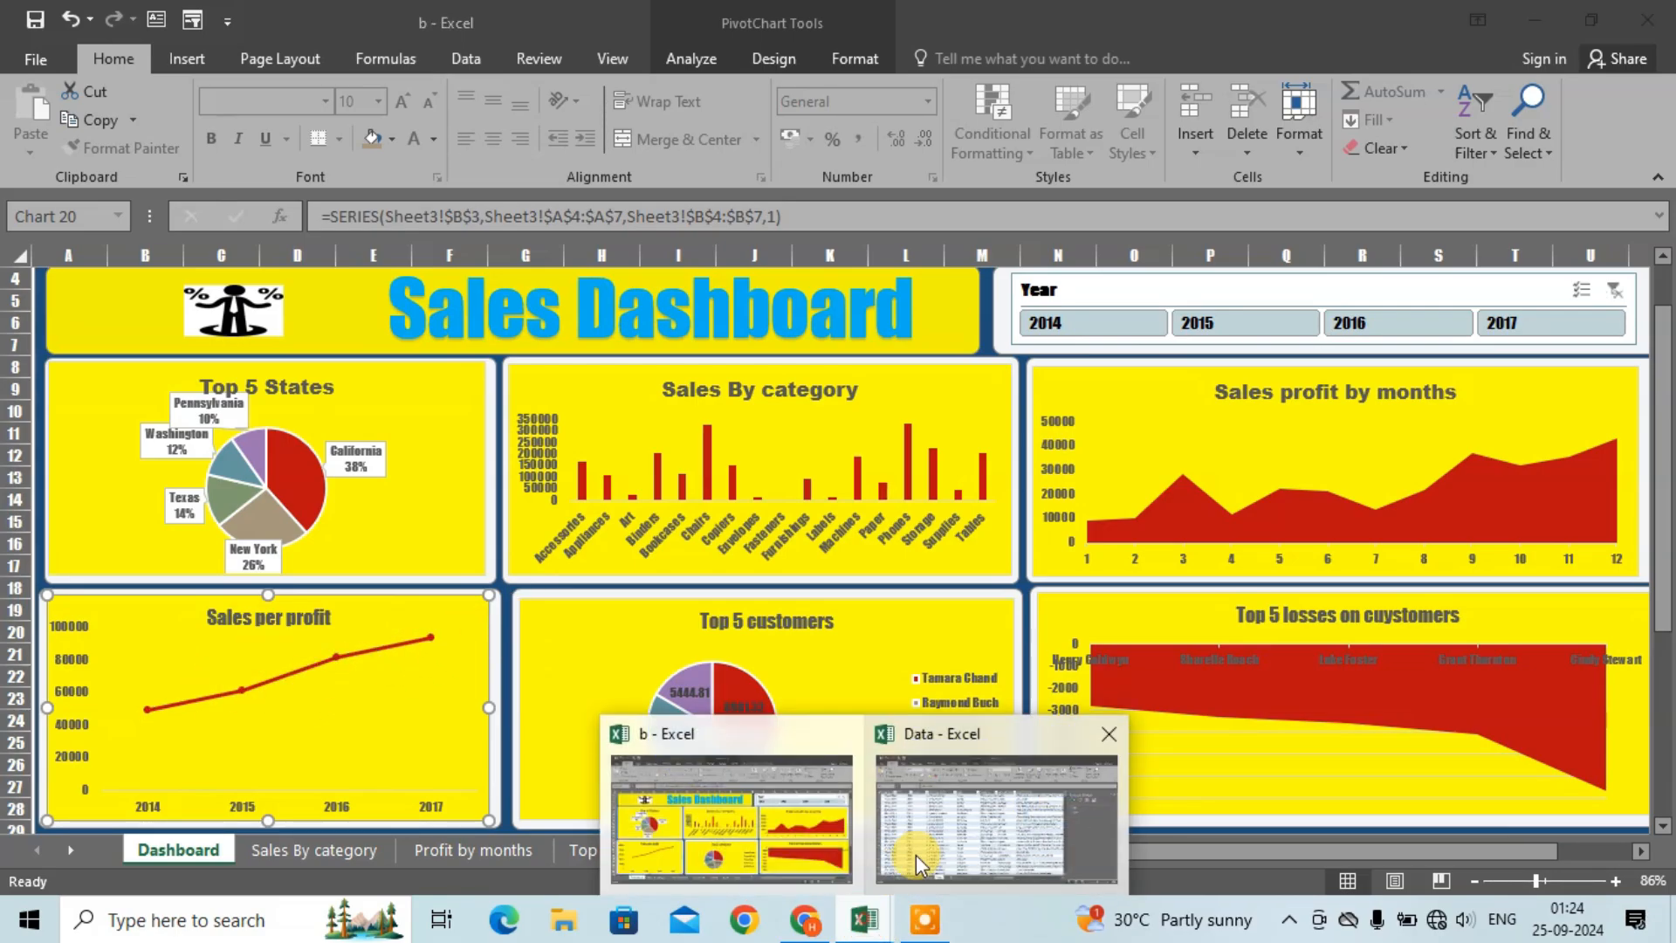
# Step: Back in the Data workbook, select the whole sales table and insert a PivotTable from Table1 on a new worksheet
pyautogui.click(990, 838)
pyautogui.click(65, 283)
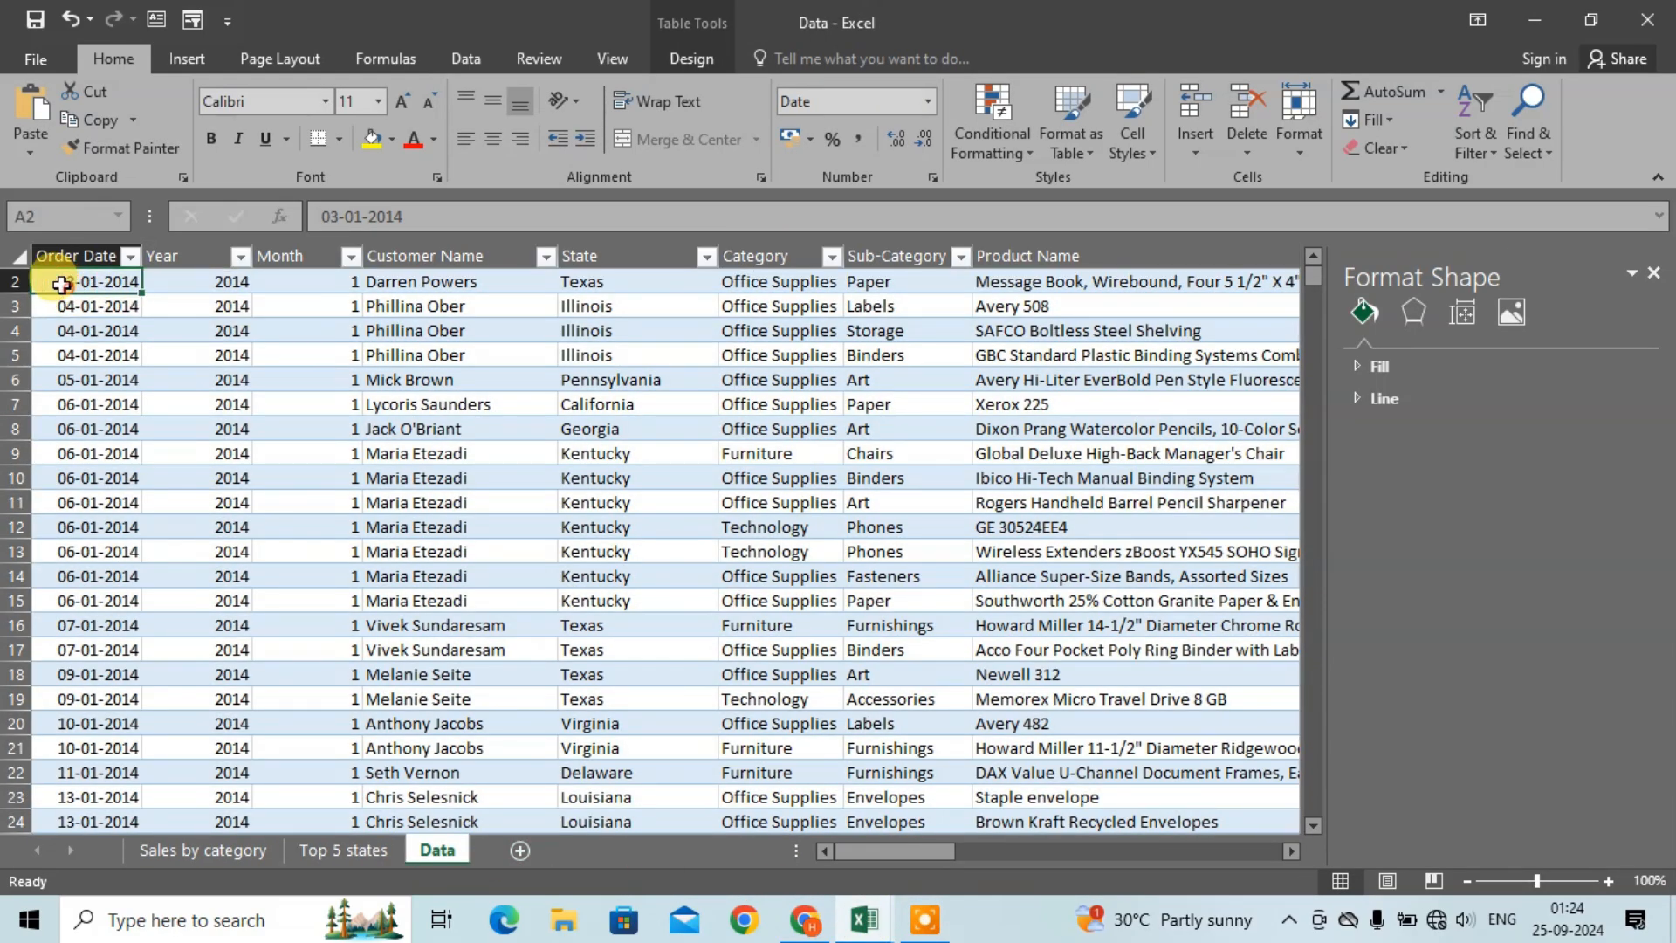
pyautogui.hotkey('ctrl', 'shift', 'End')
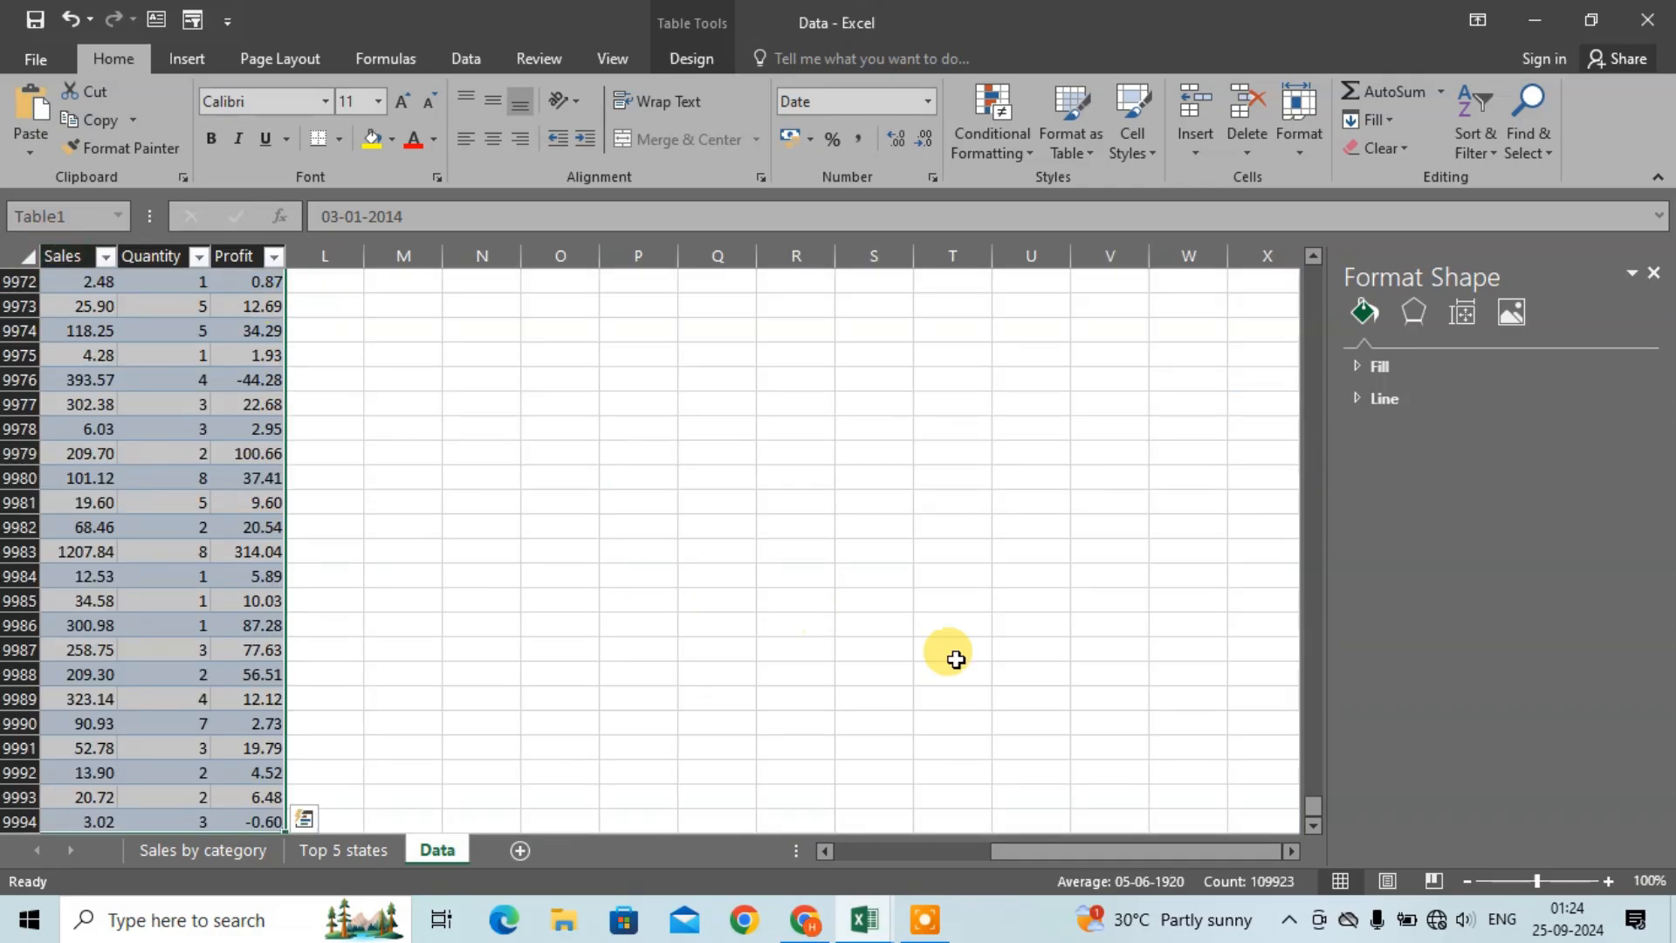
pyautogui.moveTo(1058, 851); pyautogui.dragTo(987, 657)
pyautogui.click(1652, 273)
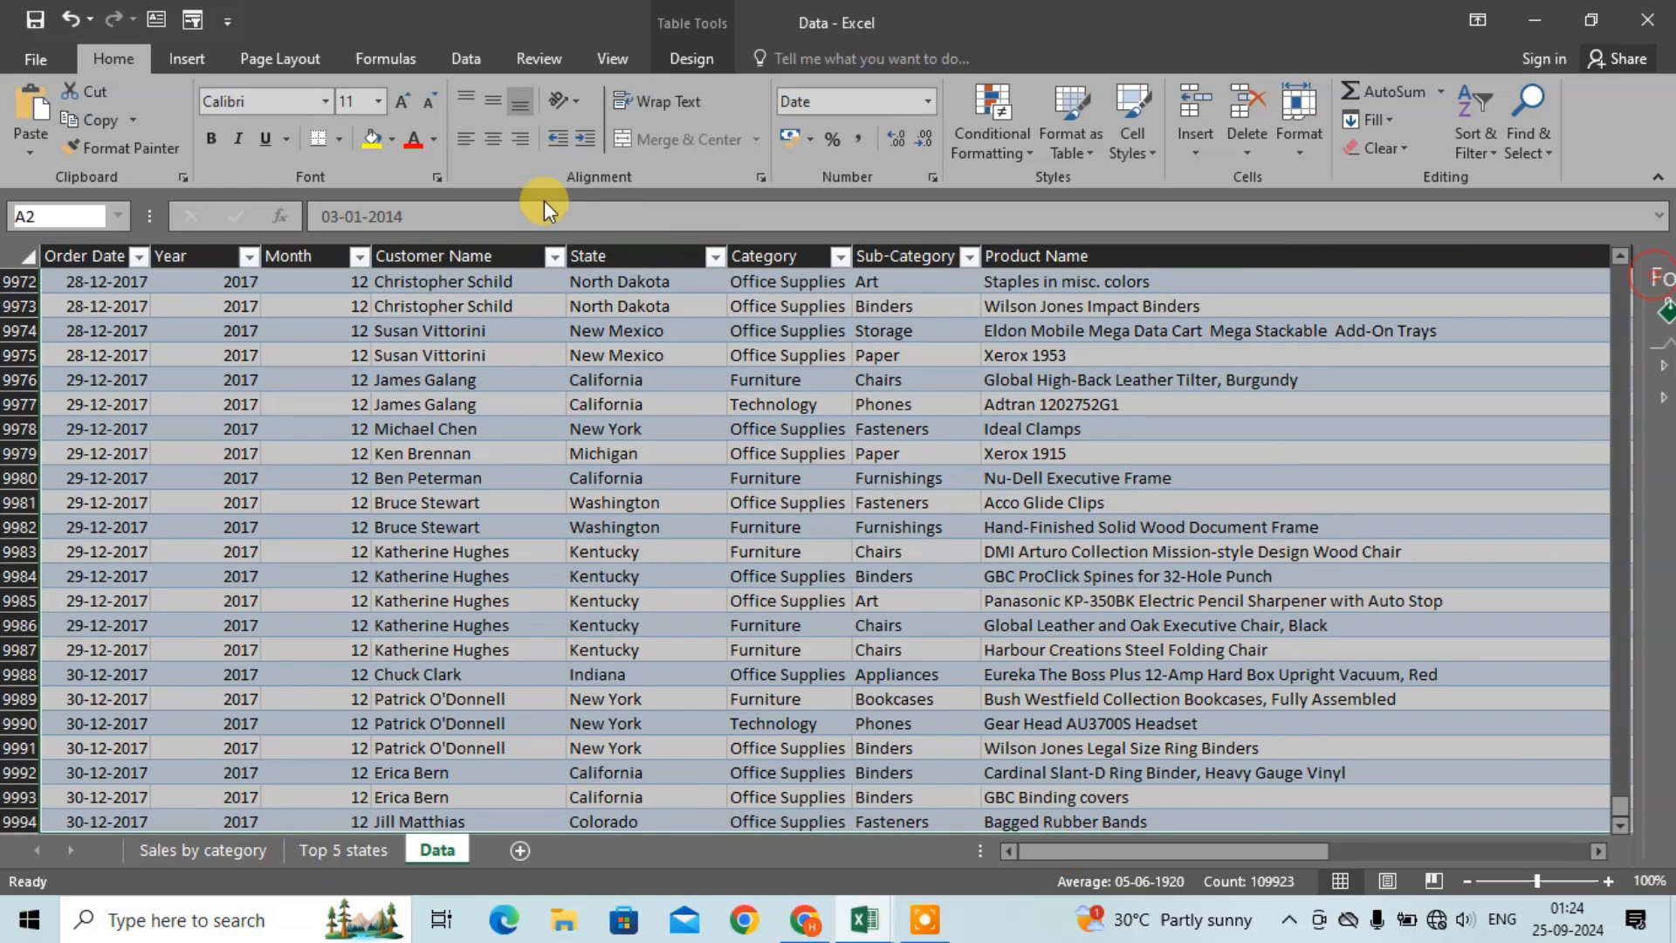
pyautogui.click(190, 57)
pyautogui.click(54, 130)
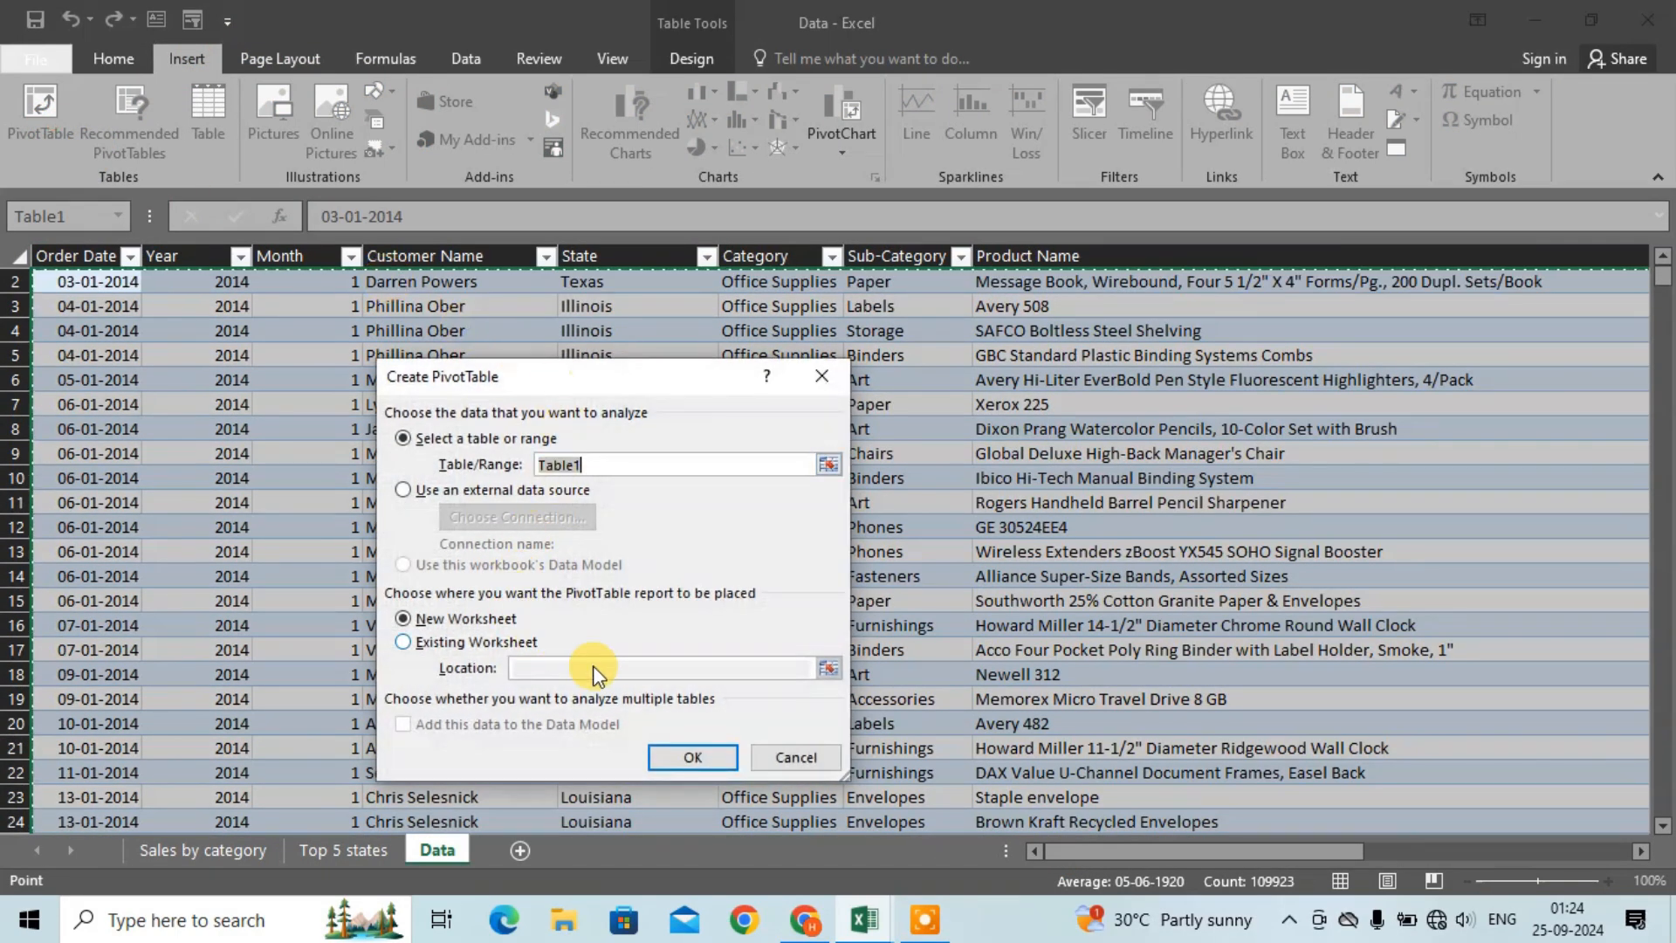
pyautogui.click(700, 752)
# Step: Rename the new PivotTable sheet as "sales per profit"
pyautogui.click(441, 840)
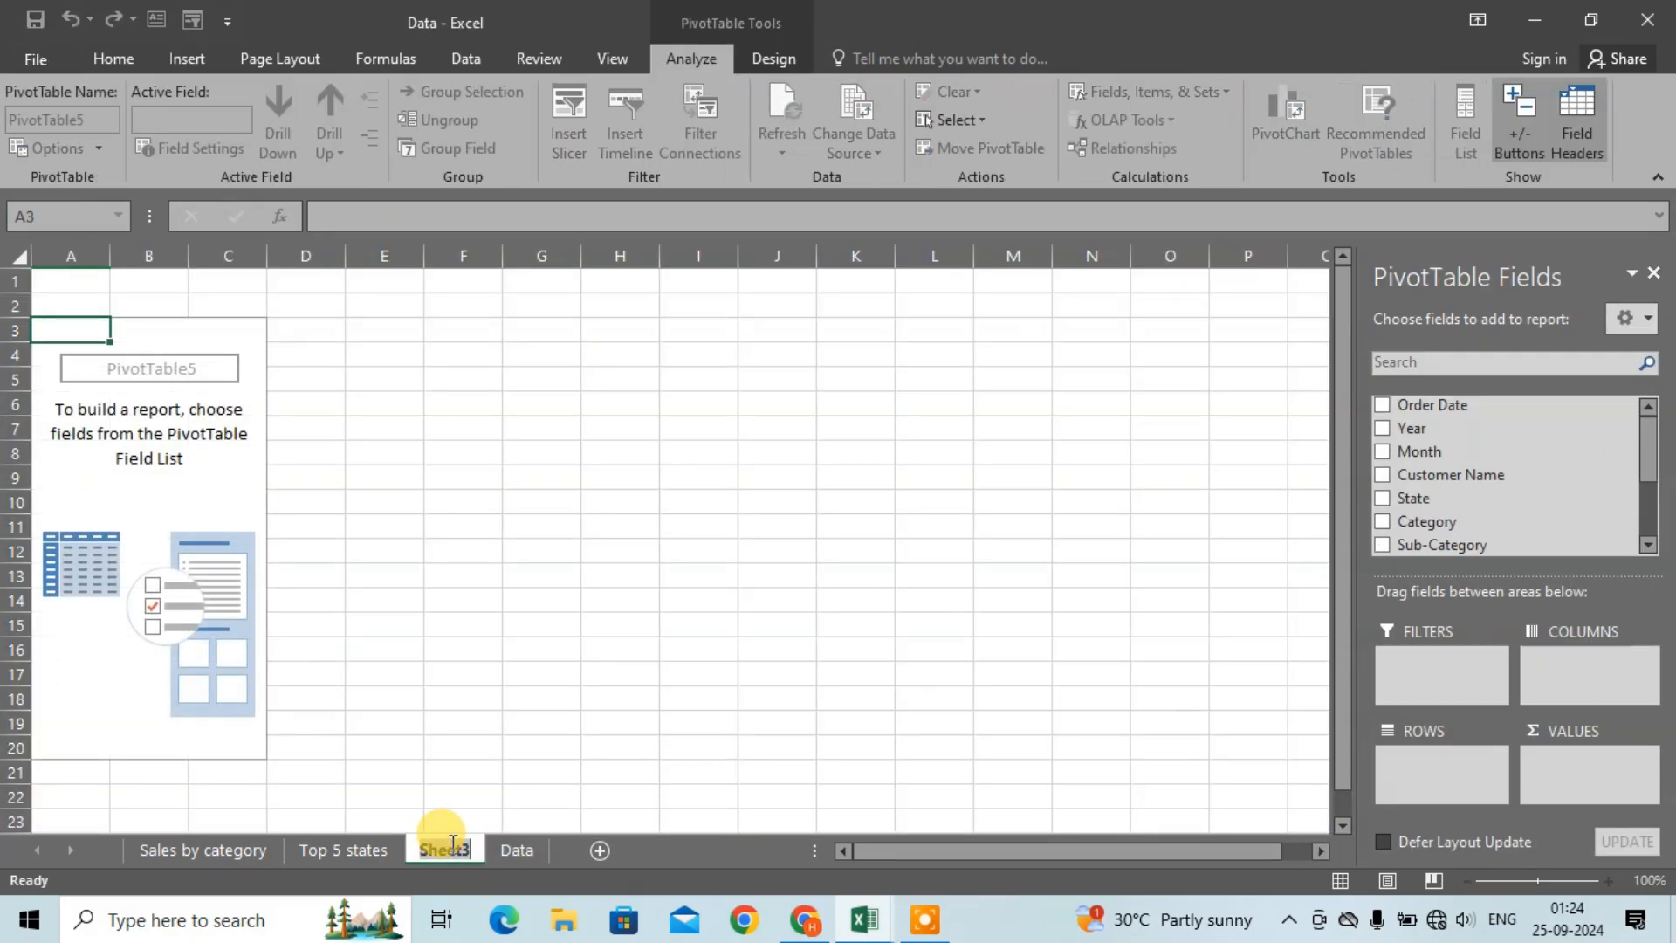
pyautogui.press('BackSpace')
pyautogui.write('sales per pr')
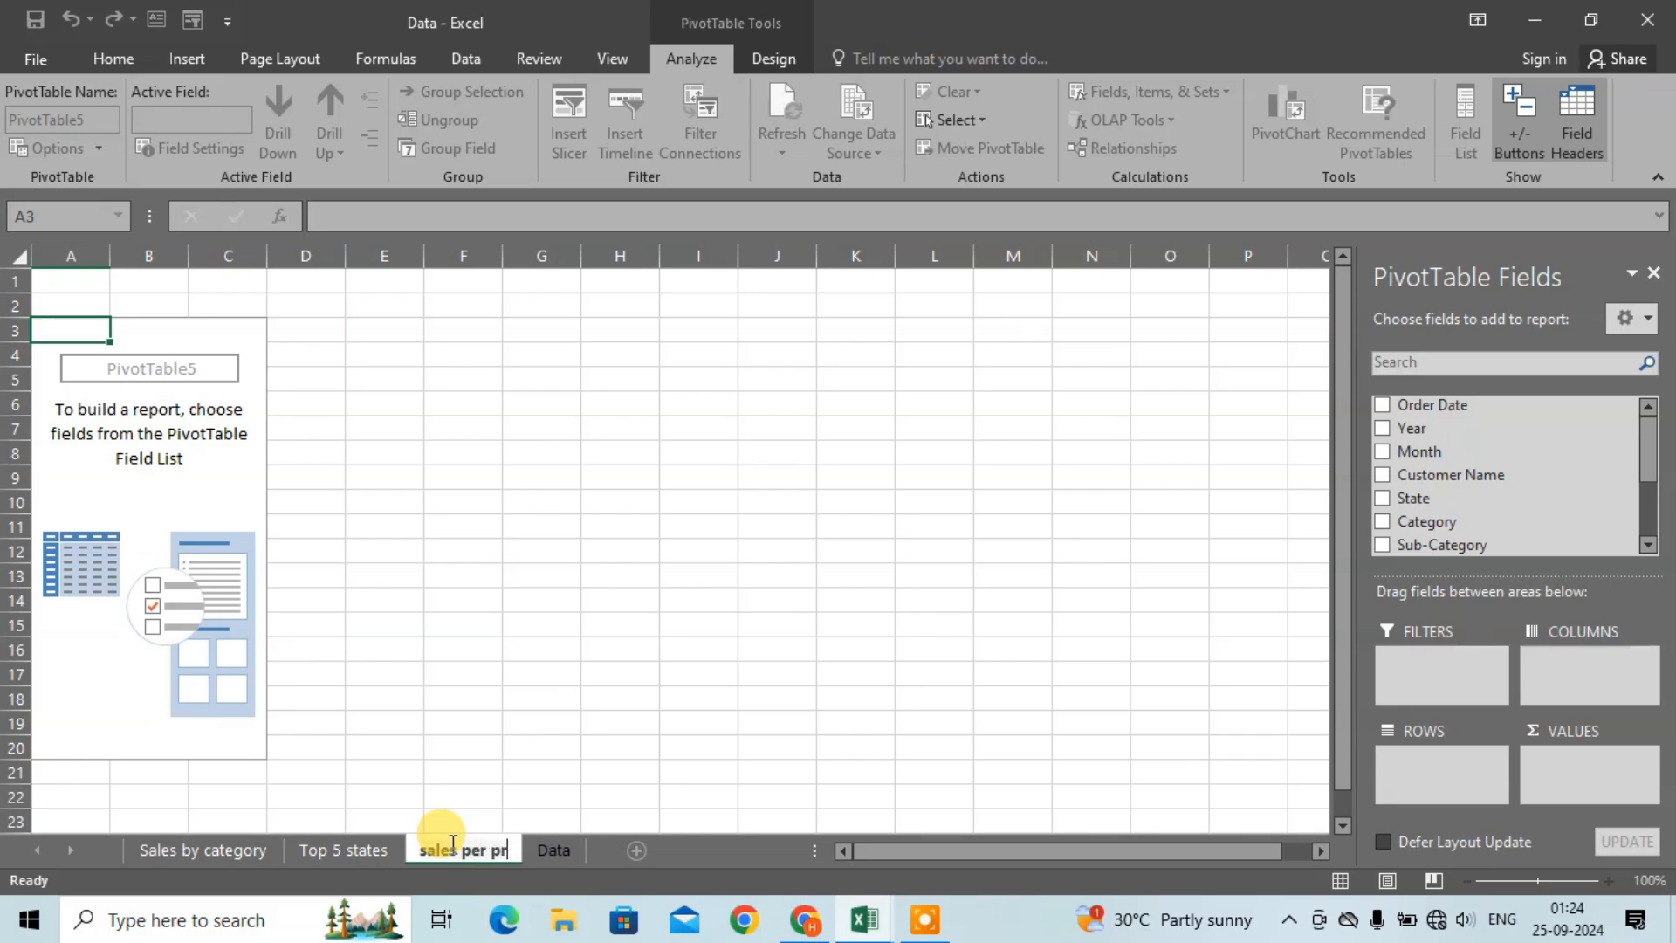
pyautogui.write('ofit')
pyautogui.press('Return')
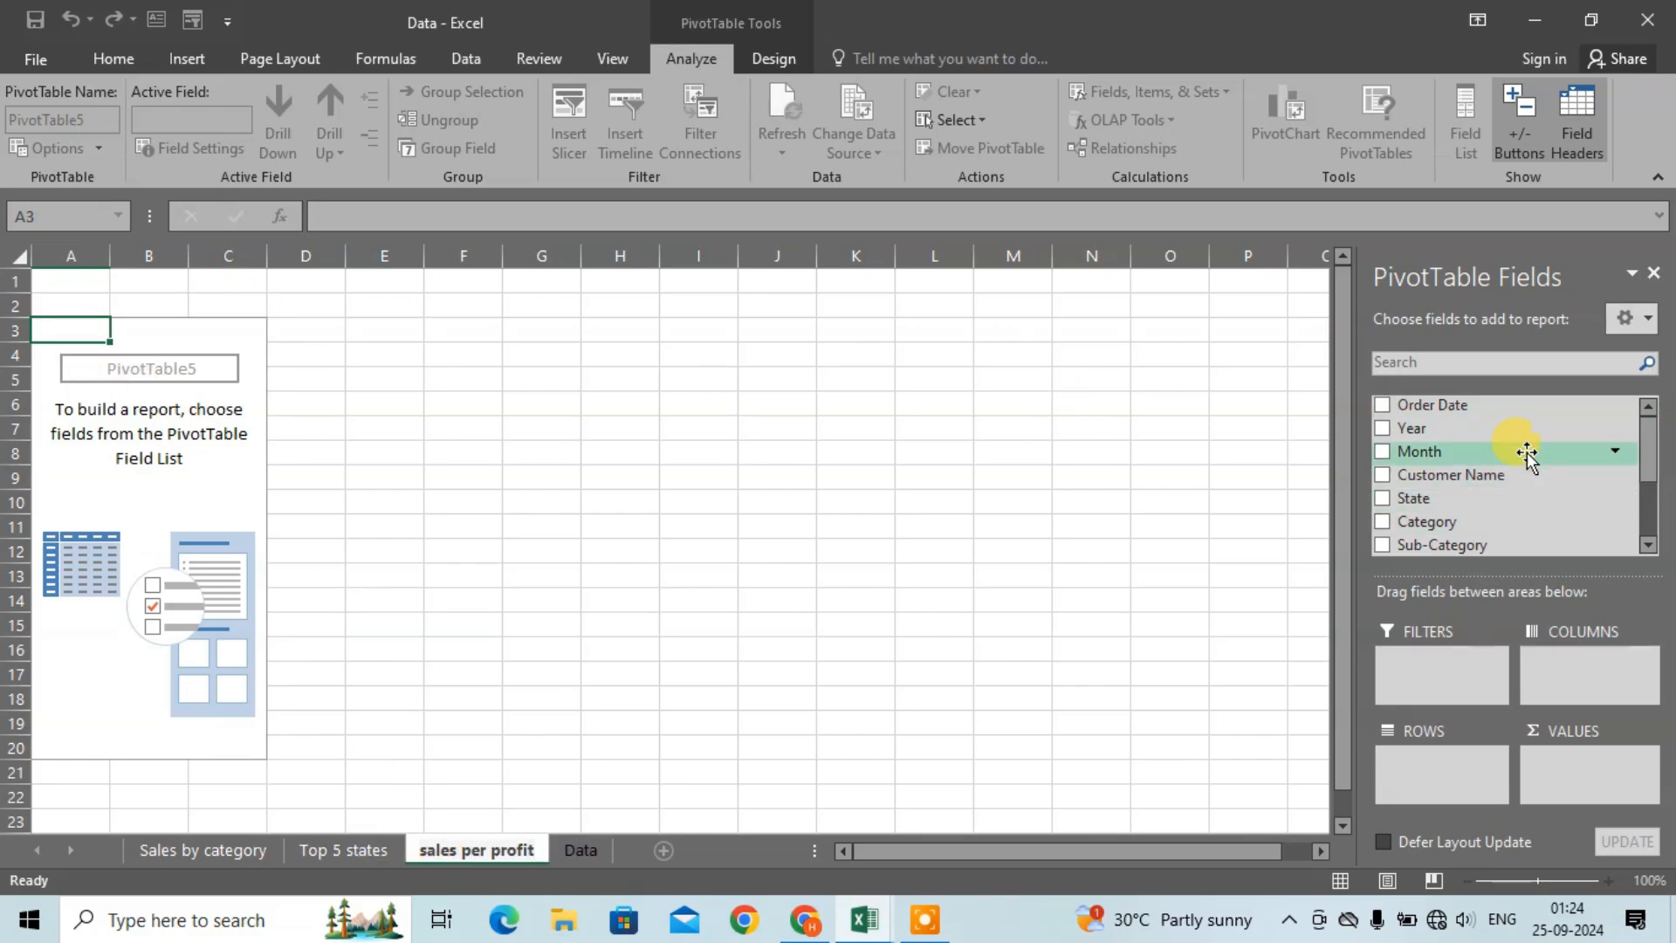
# Step: Add Year as rows and Sum of Sales as values to the PivotTable, and remove its grand total
pyautogui.moveTo(1475, 428); pyautogui.dragTo(1436, 755)
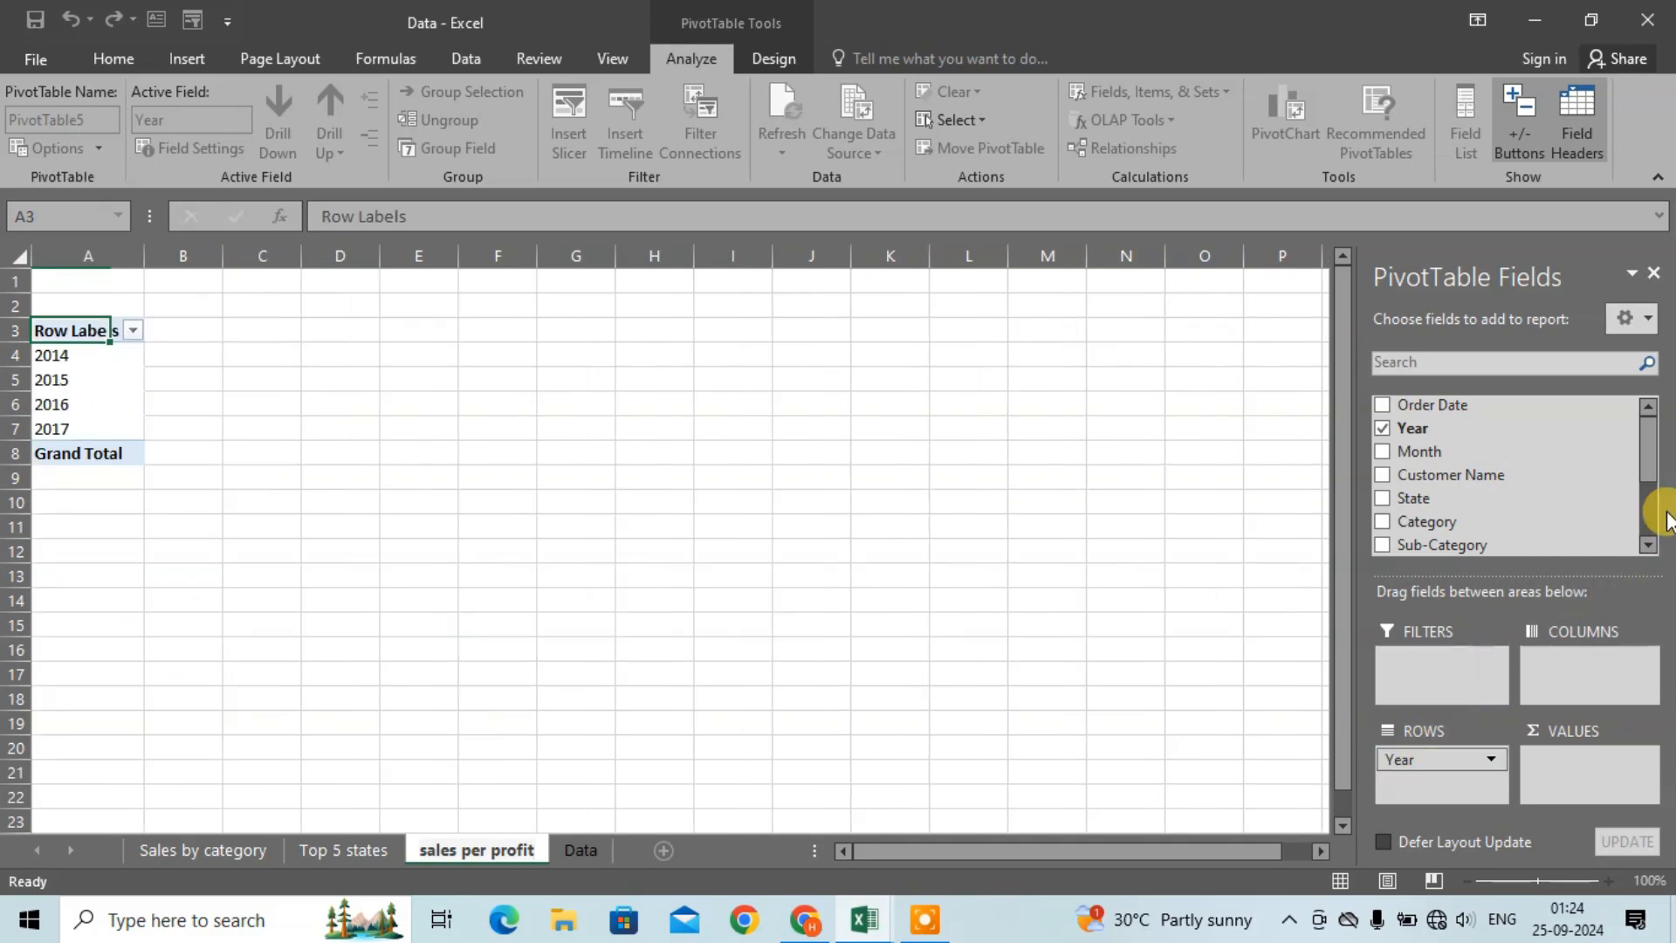
pyautogui.moveTo(1647, 462); pyautogui.dragTo(1646, 511)
pyautogui.moveTo(1462, 482); pyautogui.dragTo(1562, 760)
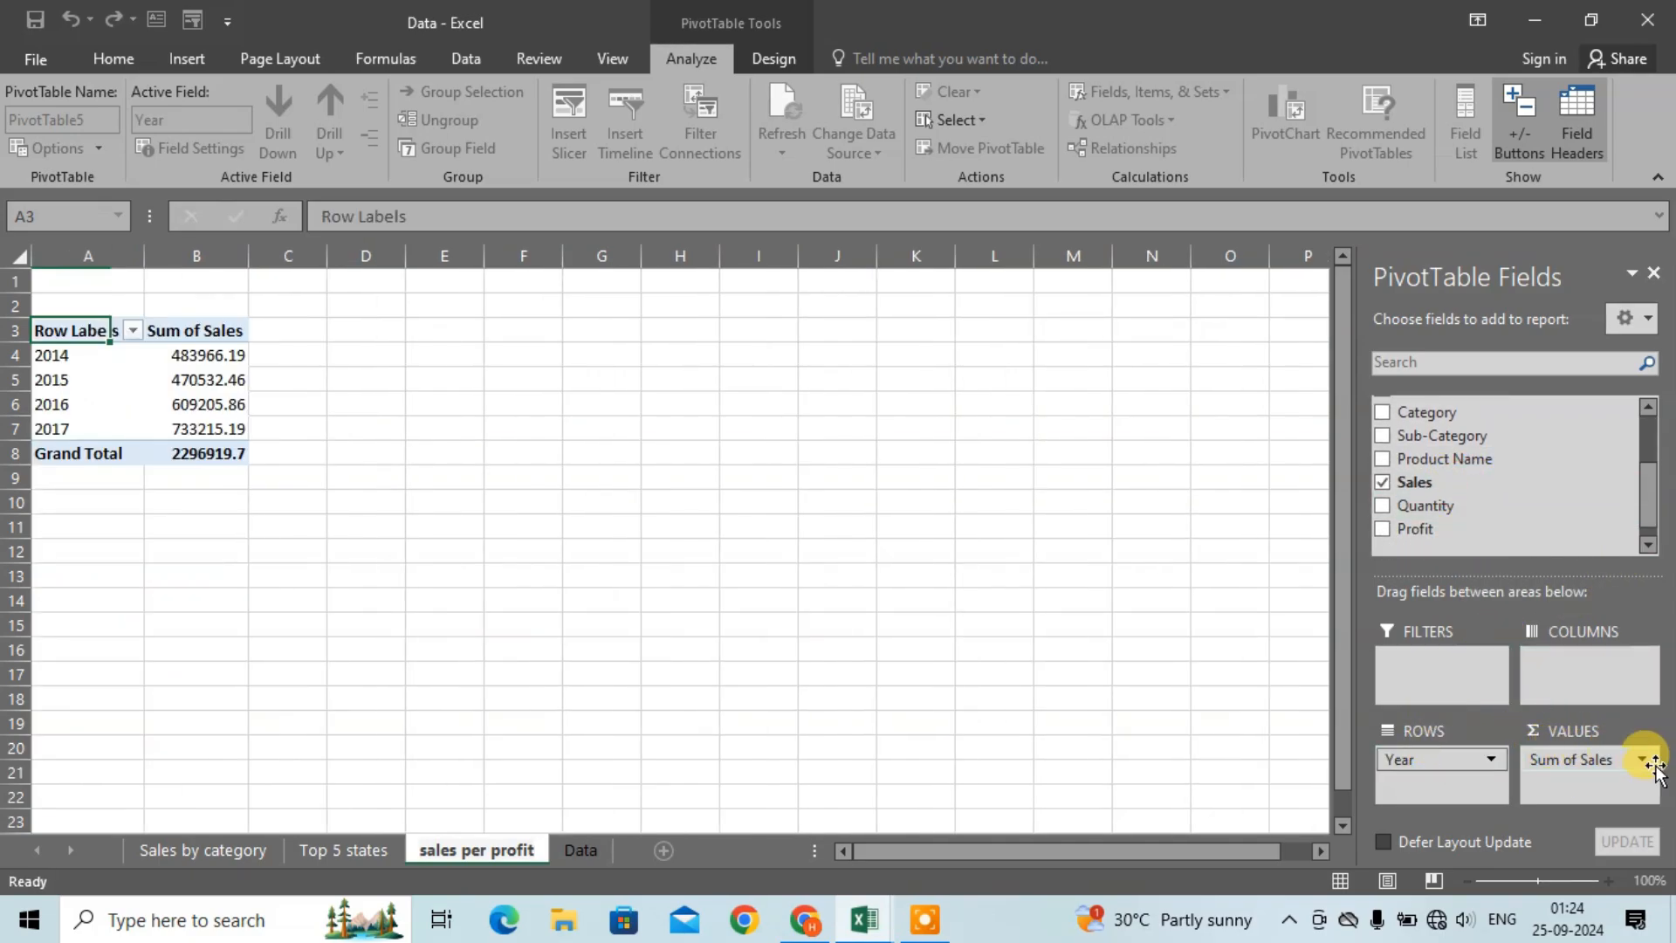
pyautogui.rightClick(64, 456)
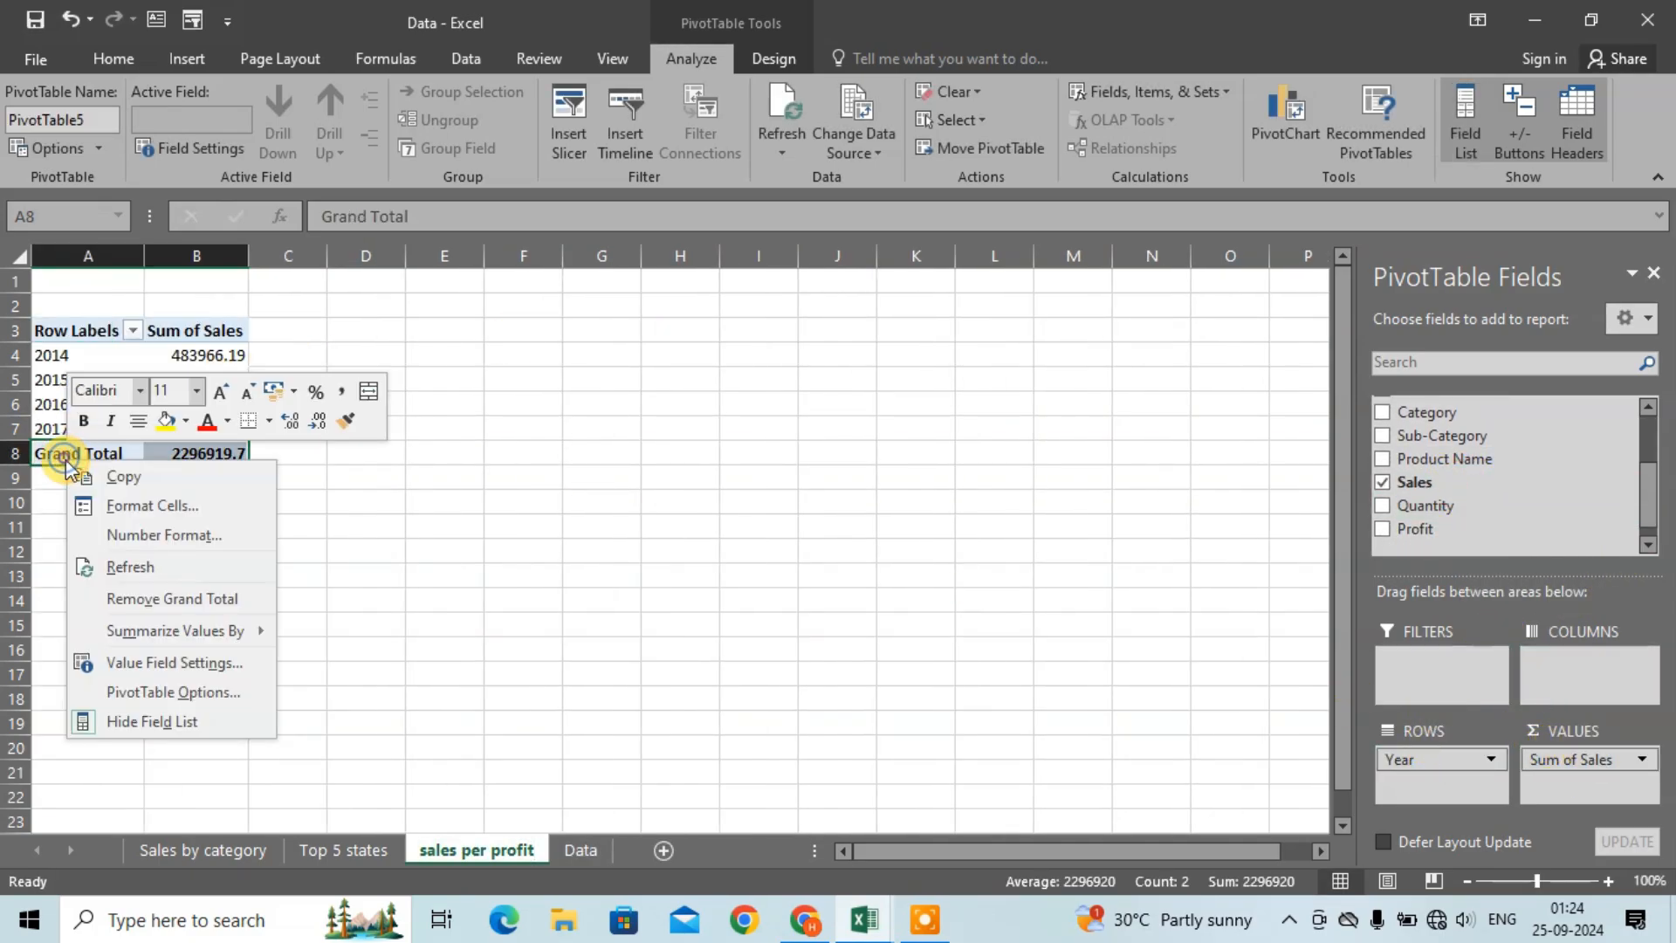
pyautogui.click(206, 609)
# Step: Insert a Line with Markers PivotChart from the whole yearly sales PivotTable
pyautogui.click(65, 377)
pyautogui.hotkey('ctrl', 'a')
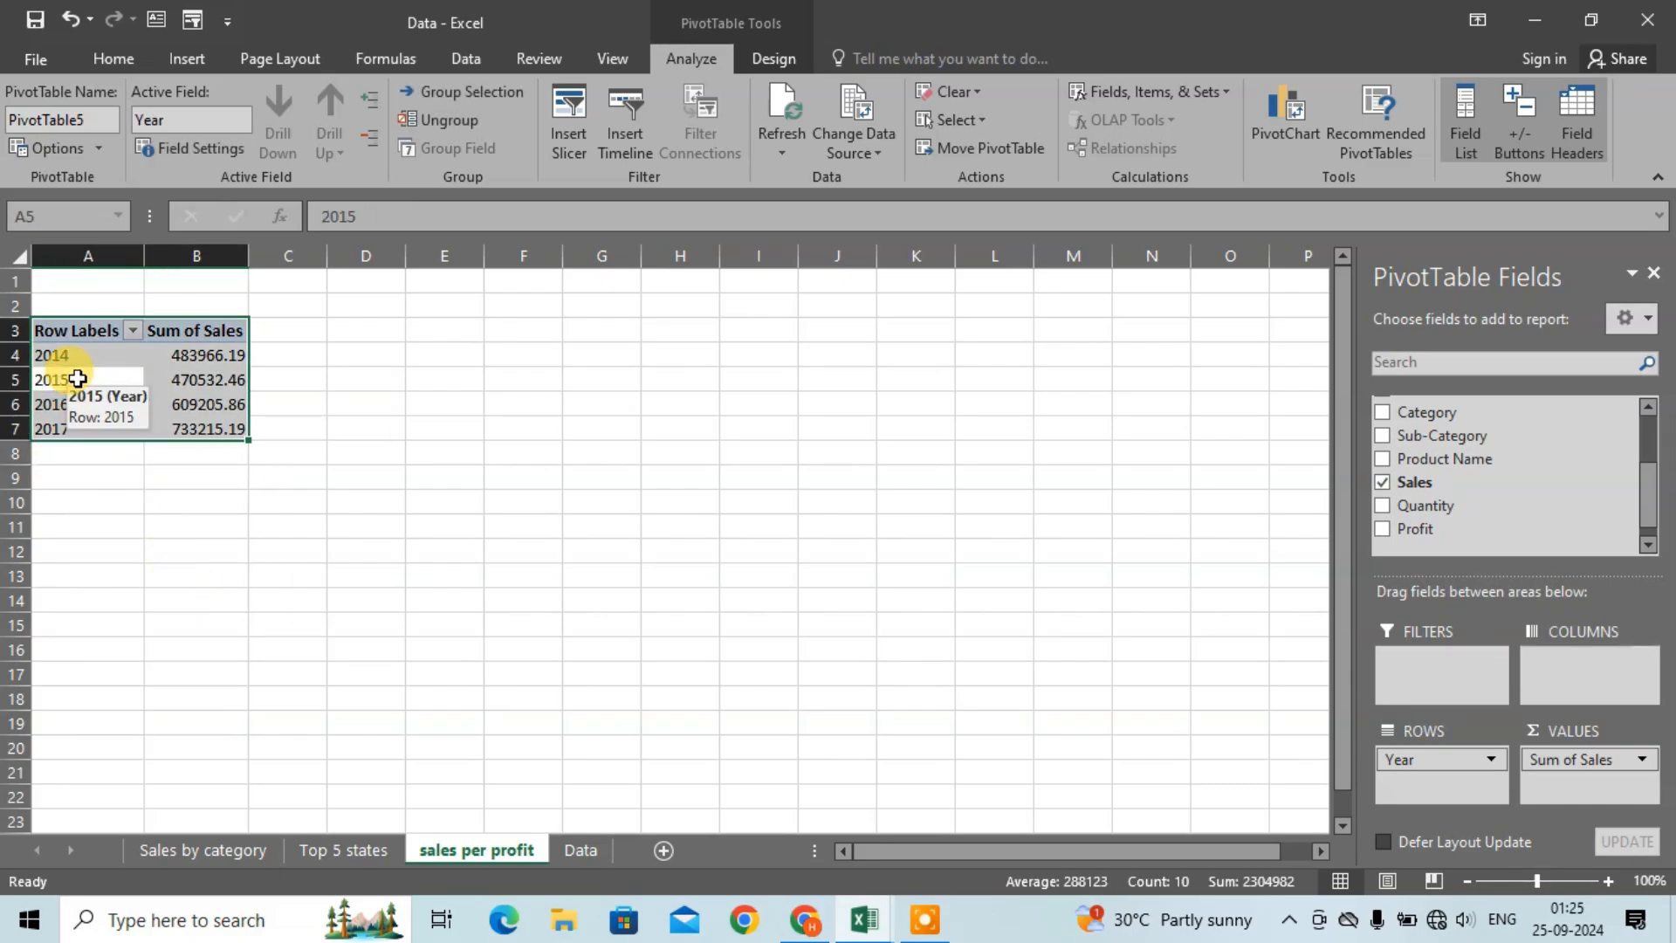
pyautogui.click(187, 58)
pyautogui.click(673, 138)
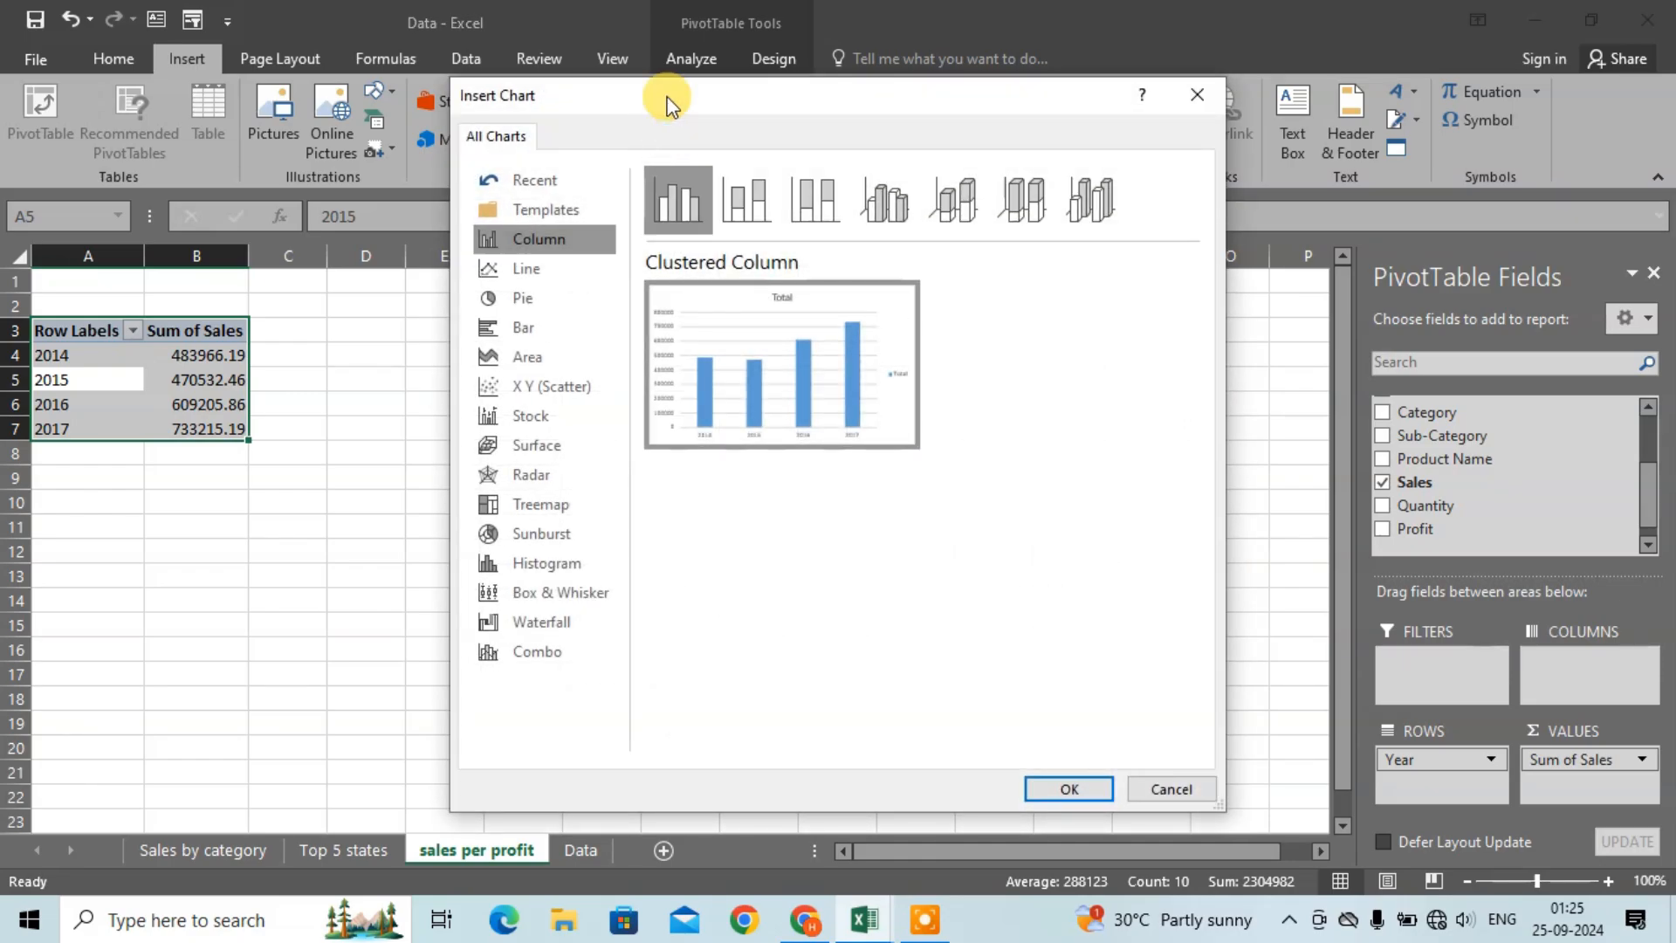
pyautogui.click(524, 267)
pyautogui.moveTo(864, 342)
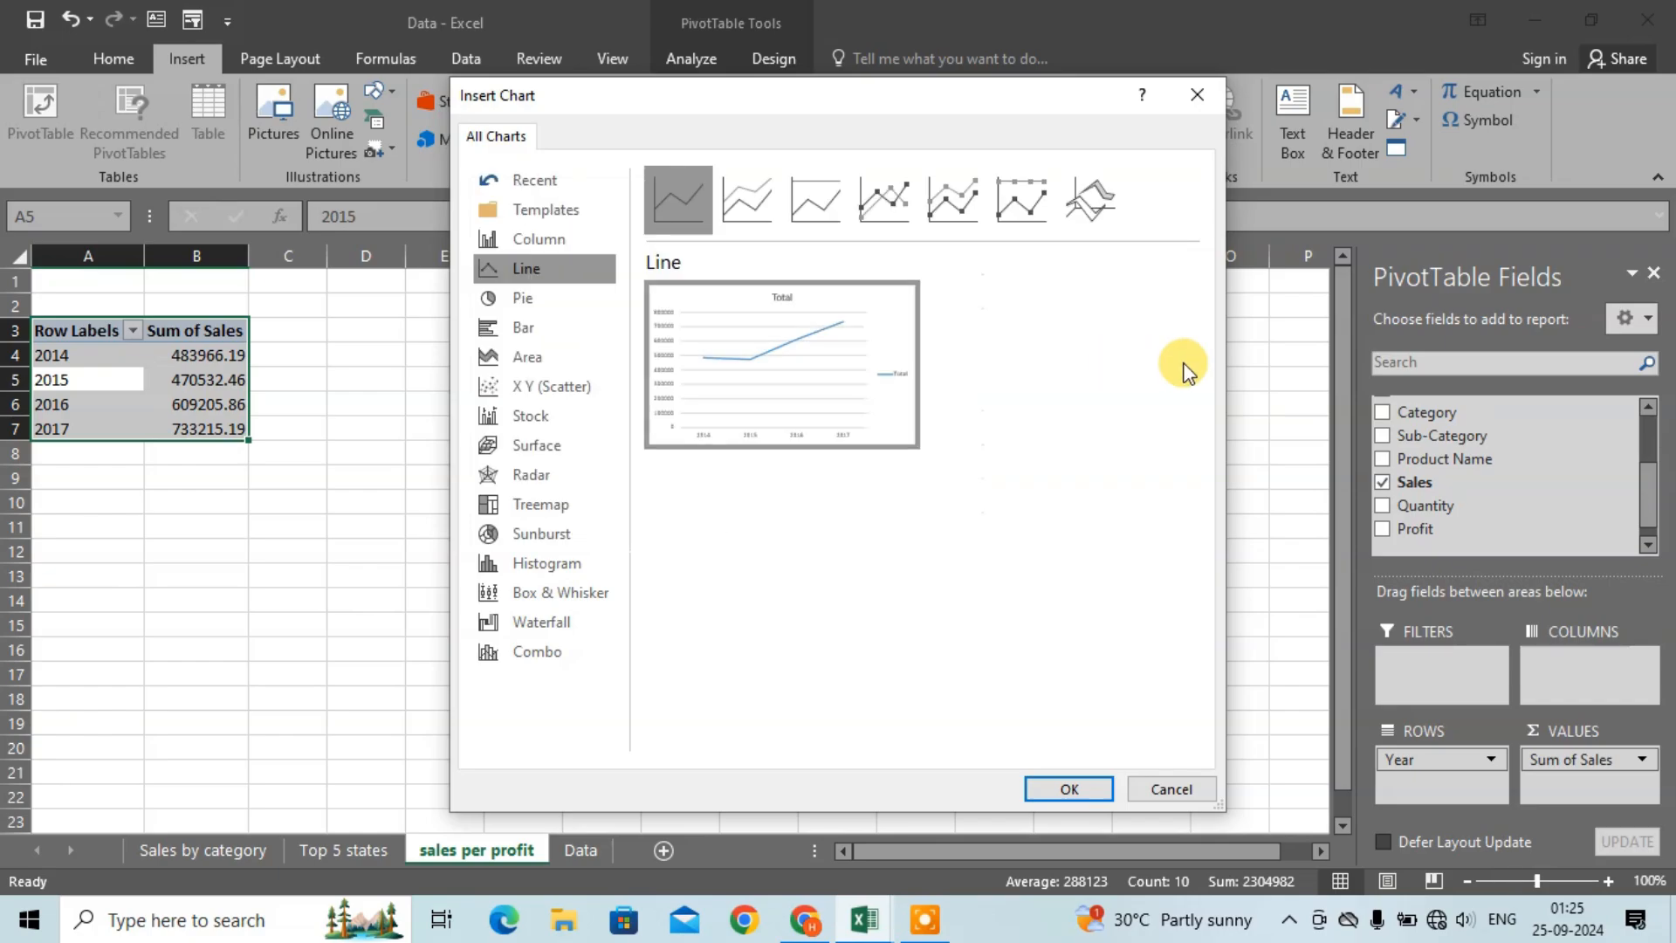
pyautogui.click(896, 212)
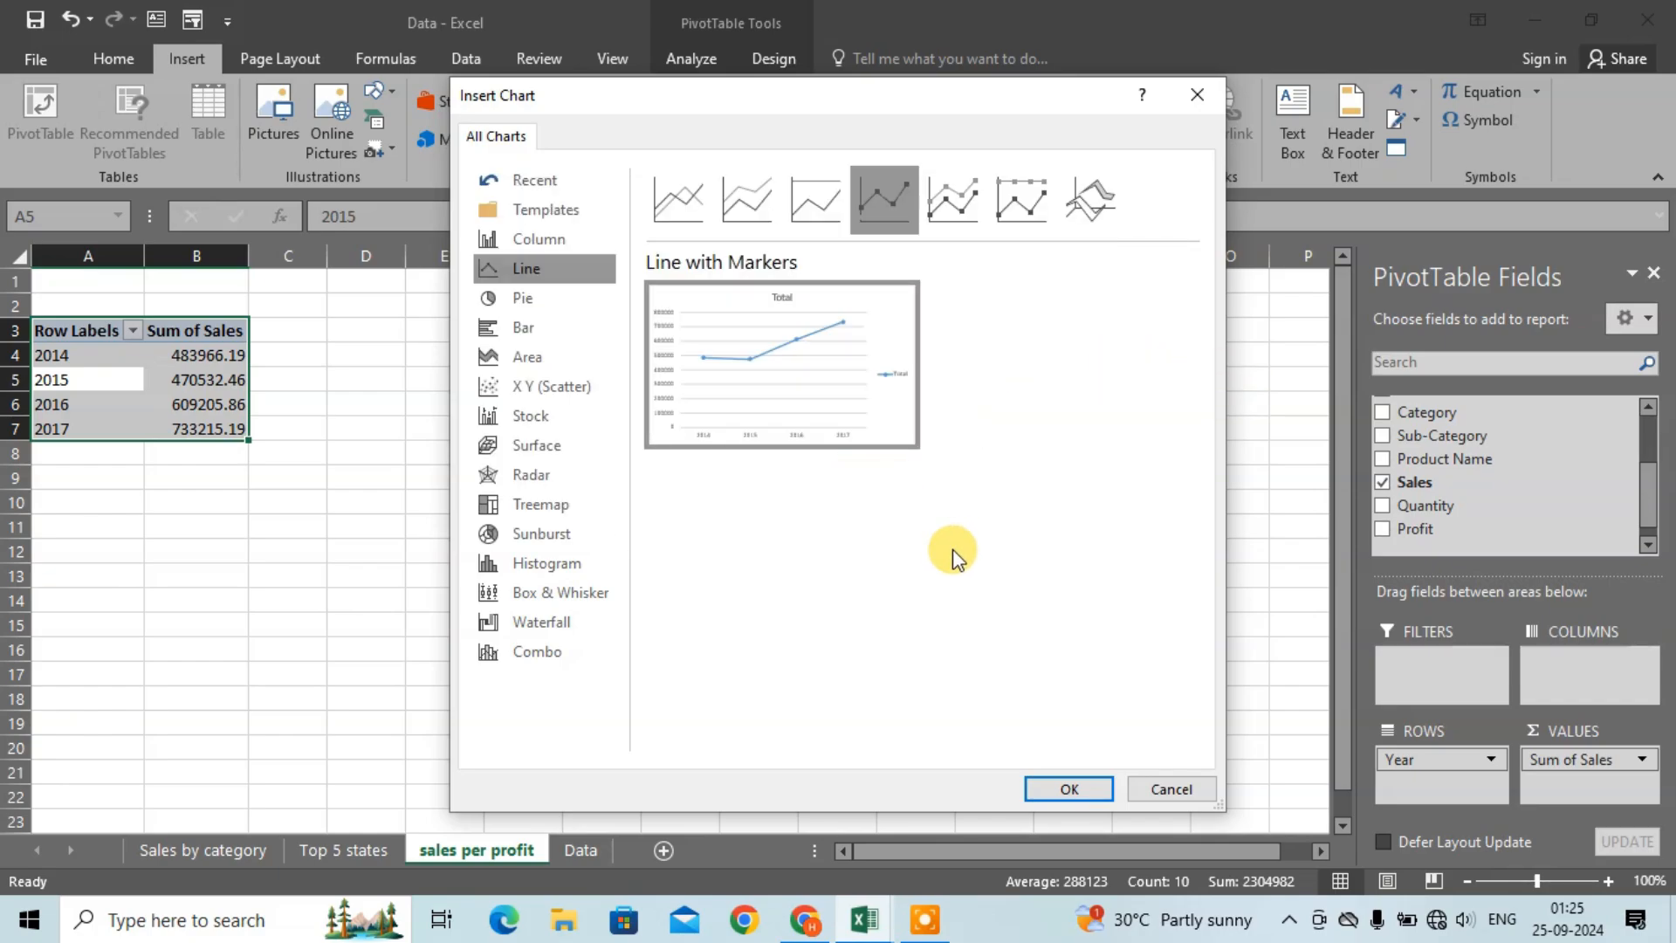
pyautogui.click(1055, 783)
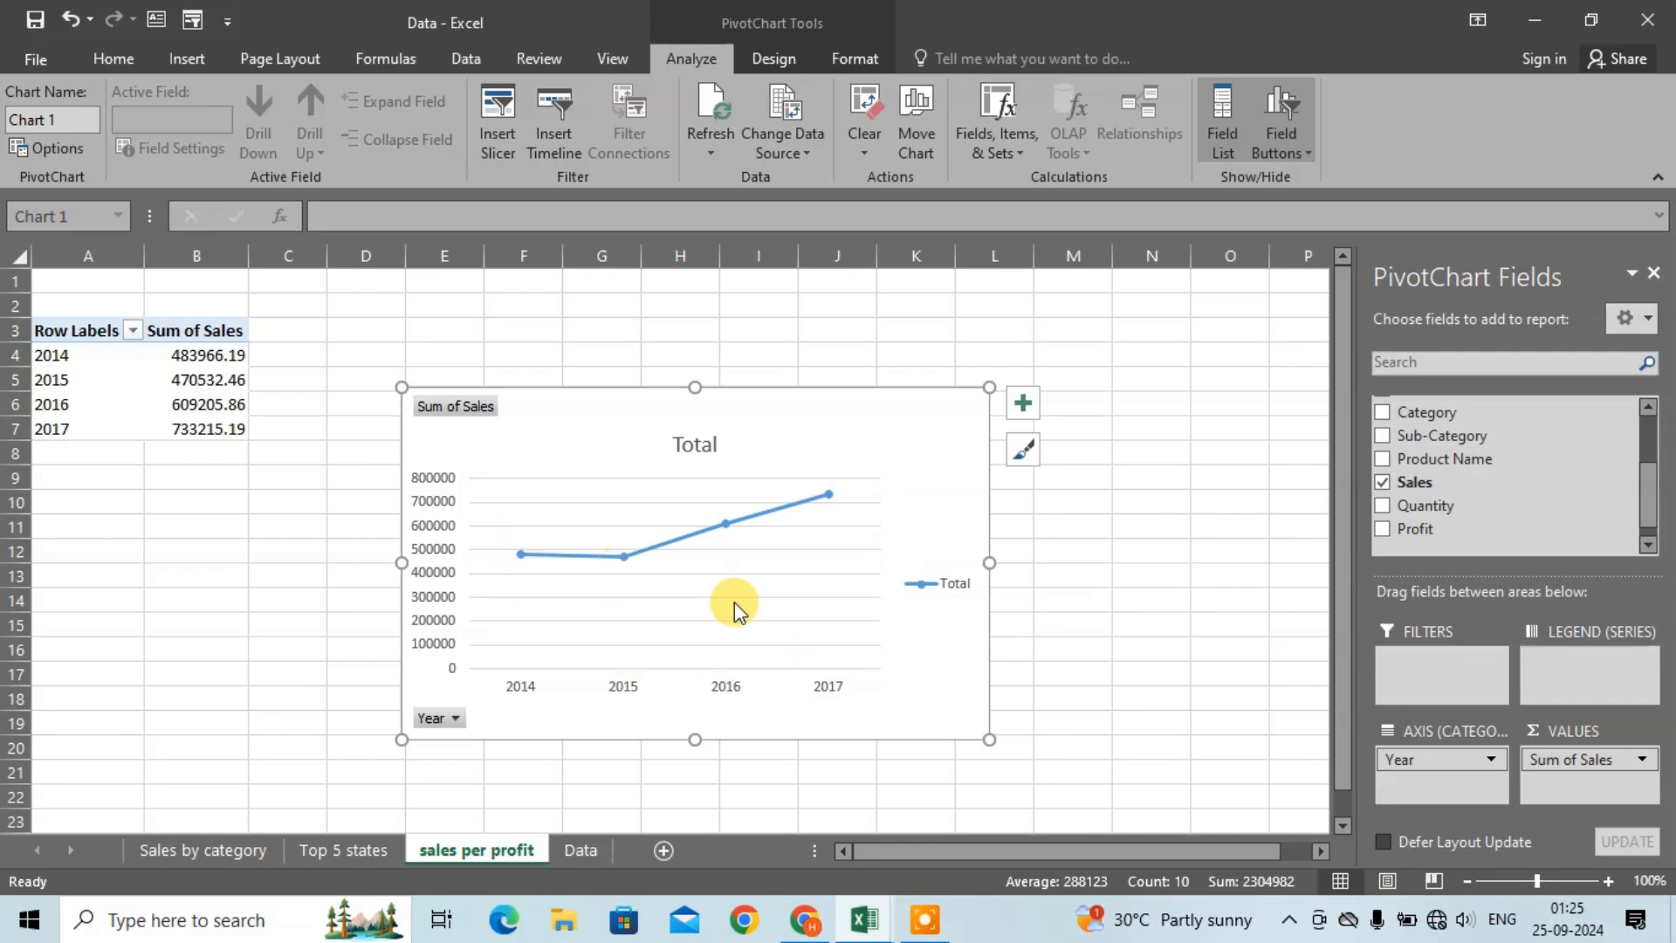
# Step: After a glance at the dashboard in workbook b, remove the line chart's legend and gridlines and hide all its field buttons
pyautogui.click(889, 919)
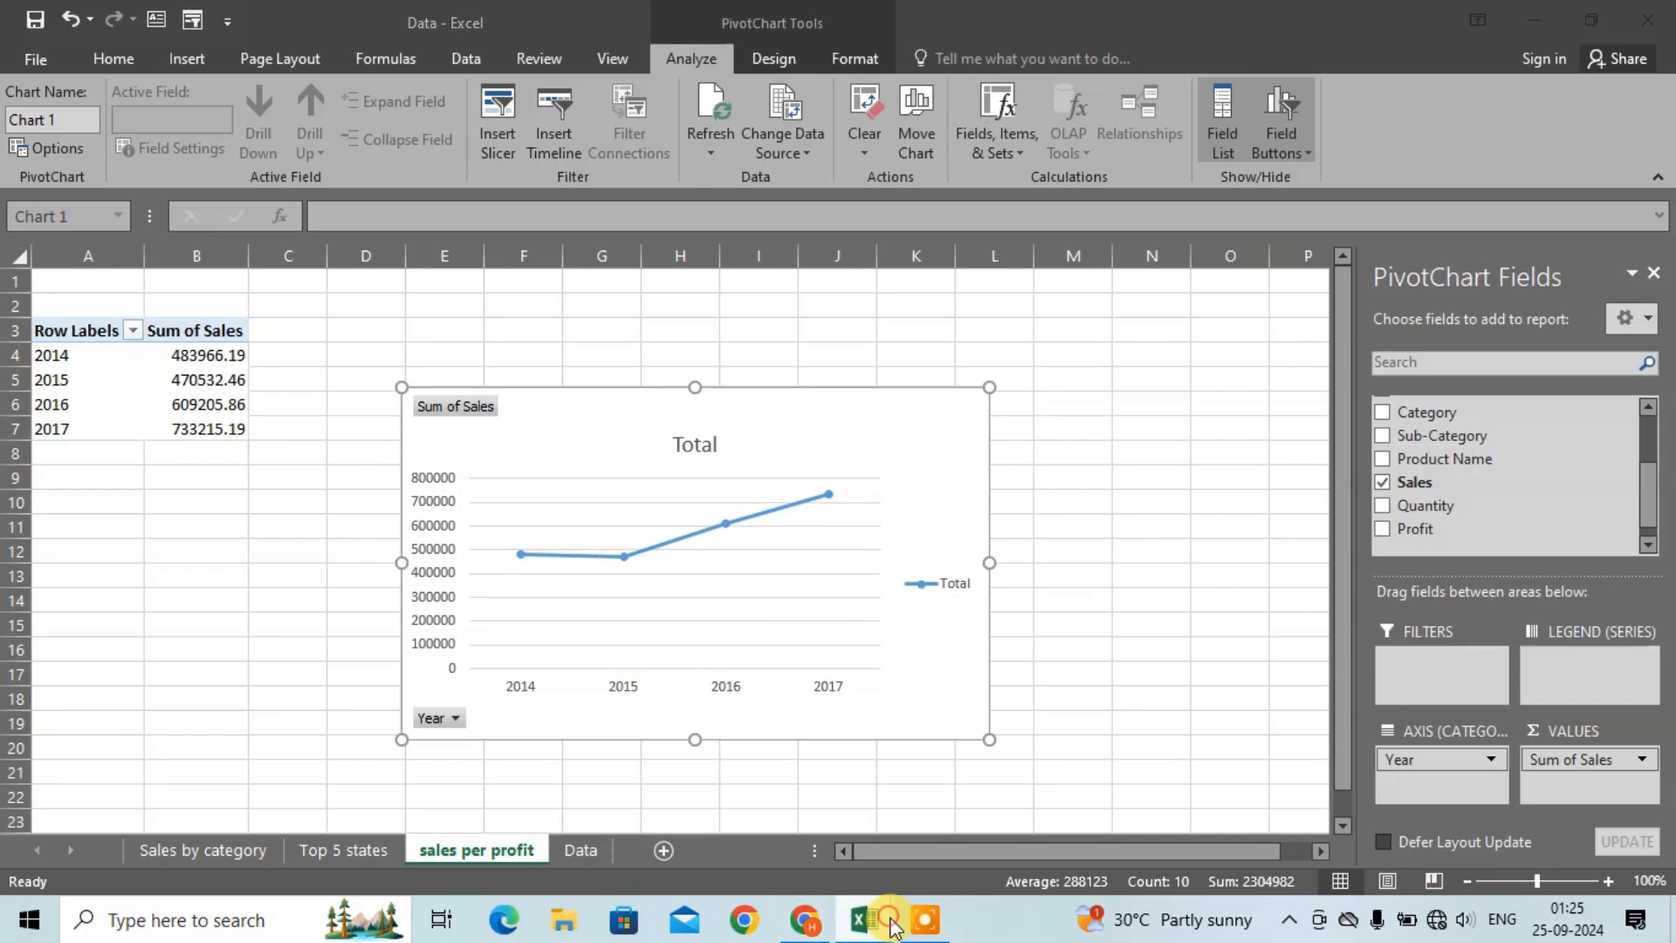
pyautogui.moveTo(737, 856)
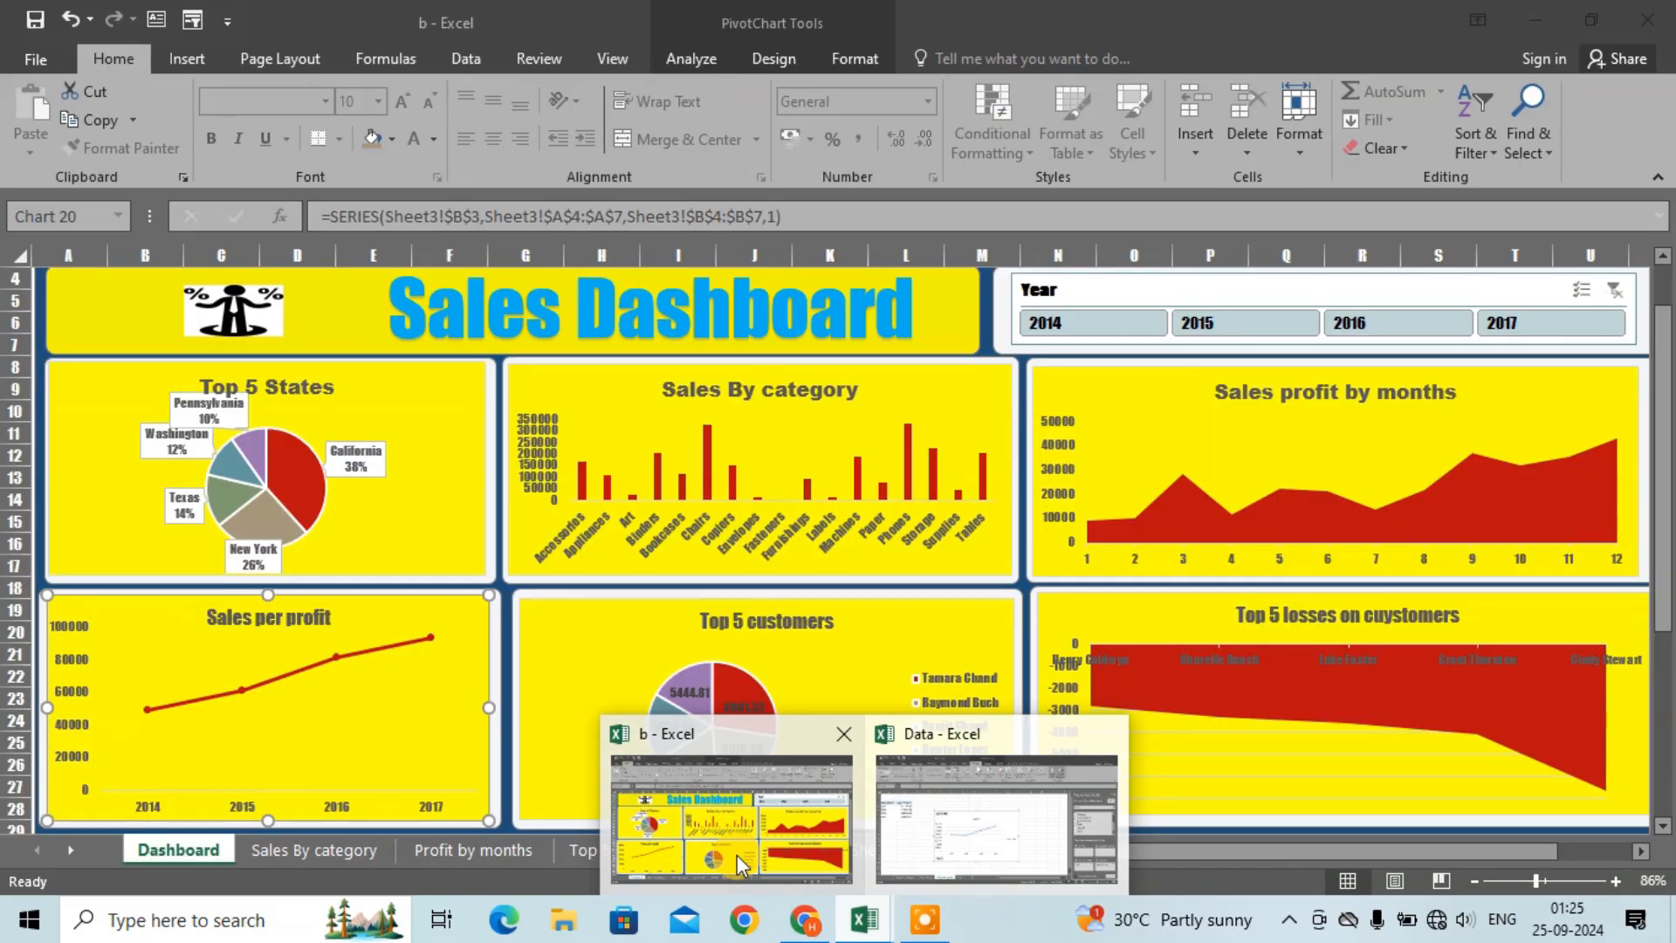
pyautogui.click(1055, 877)
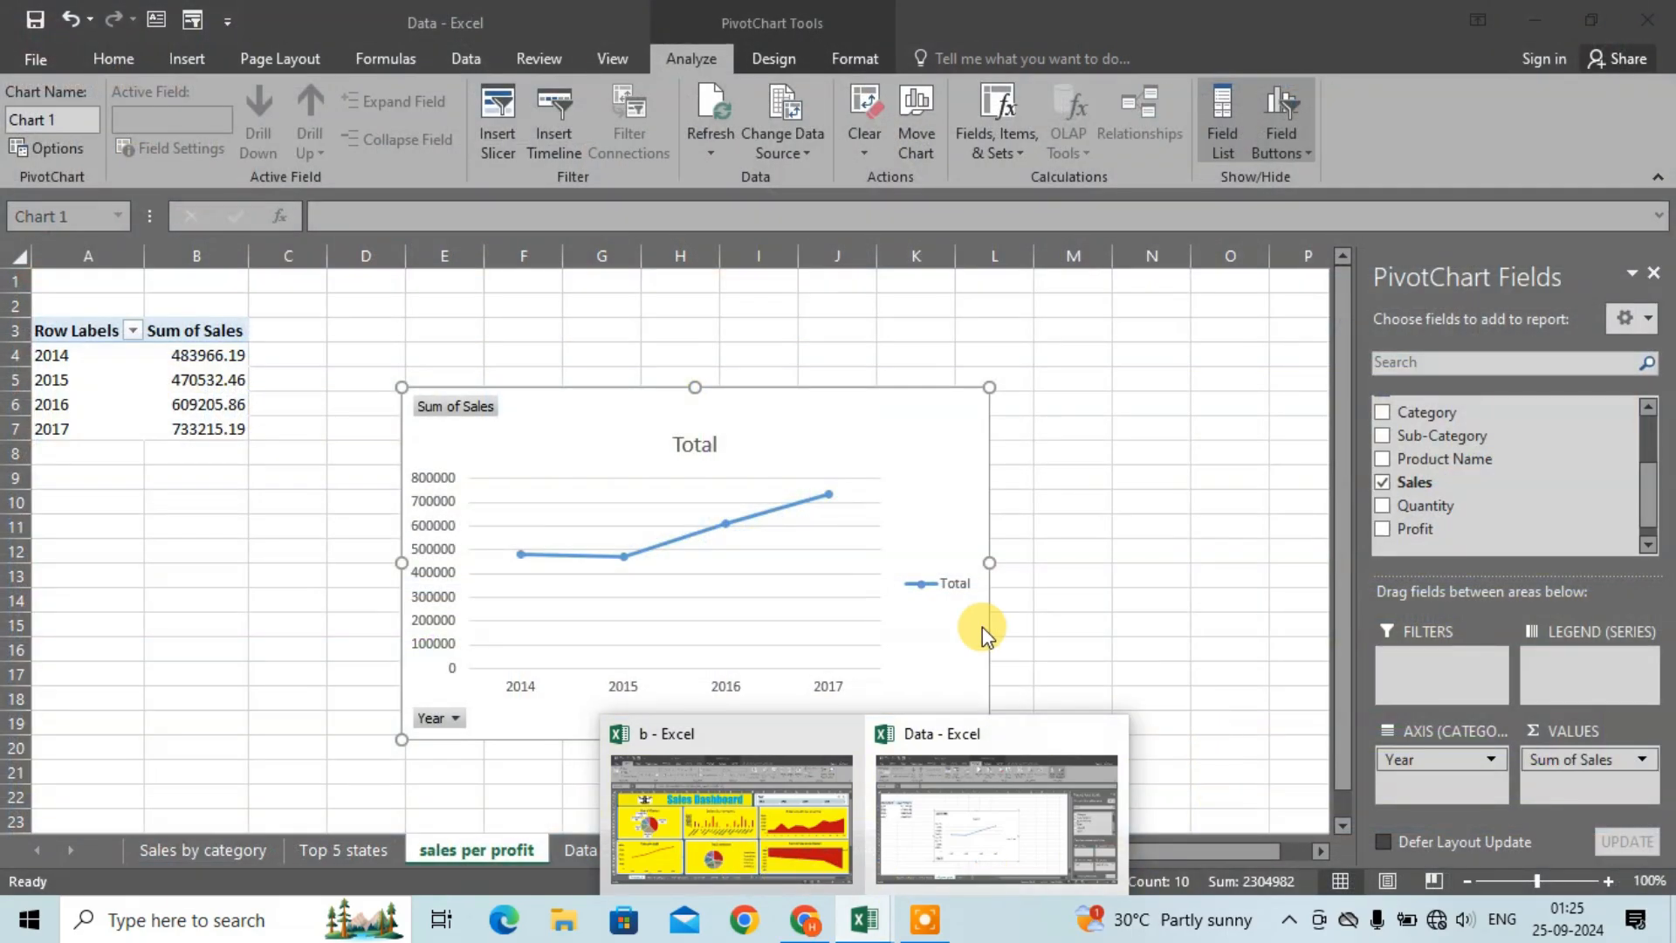
pyautogui.click(928, 581)
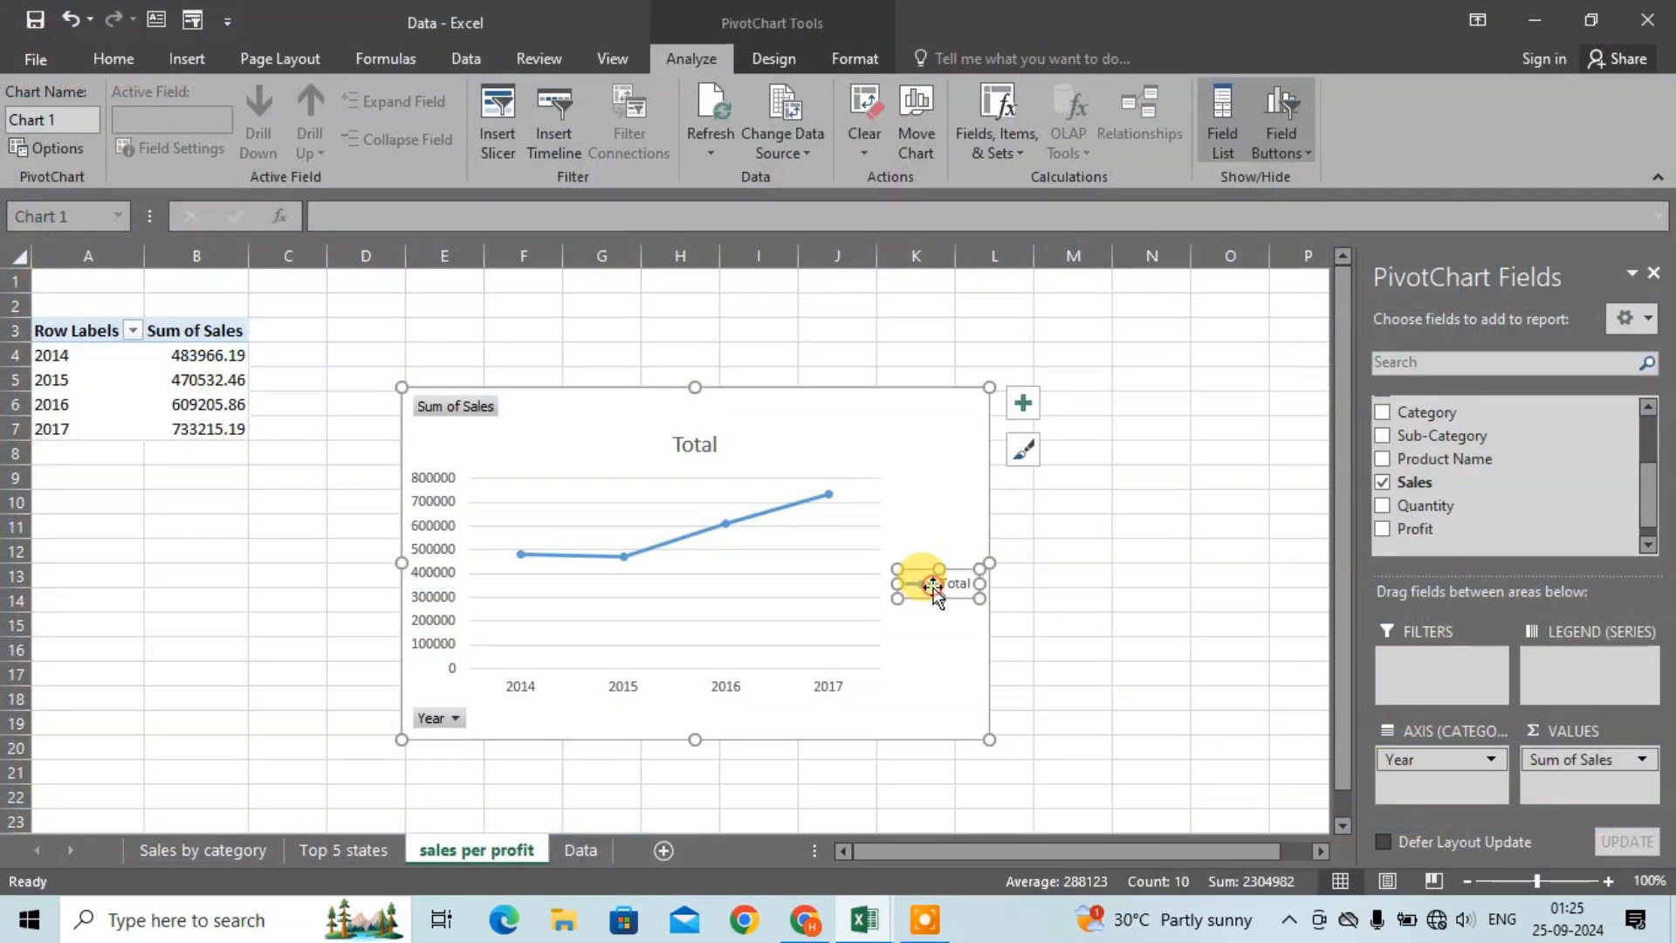
pyautogui.click(1023, 404)
pyautogui.click(1126, 594)
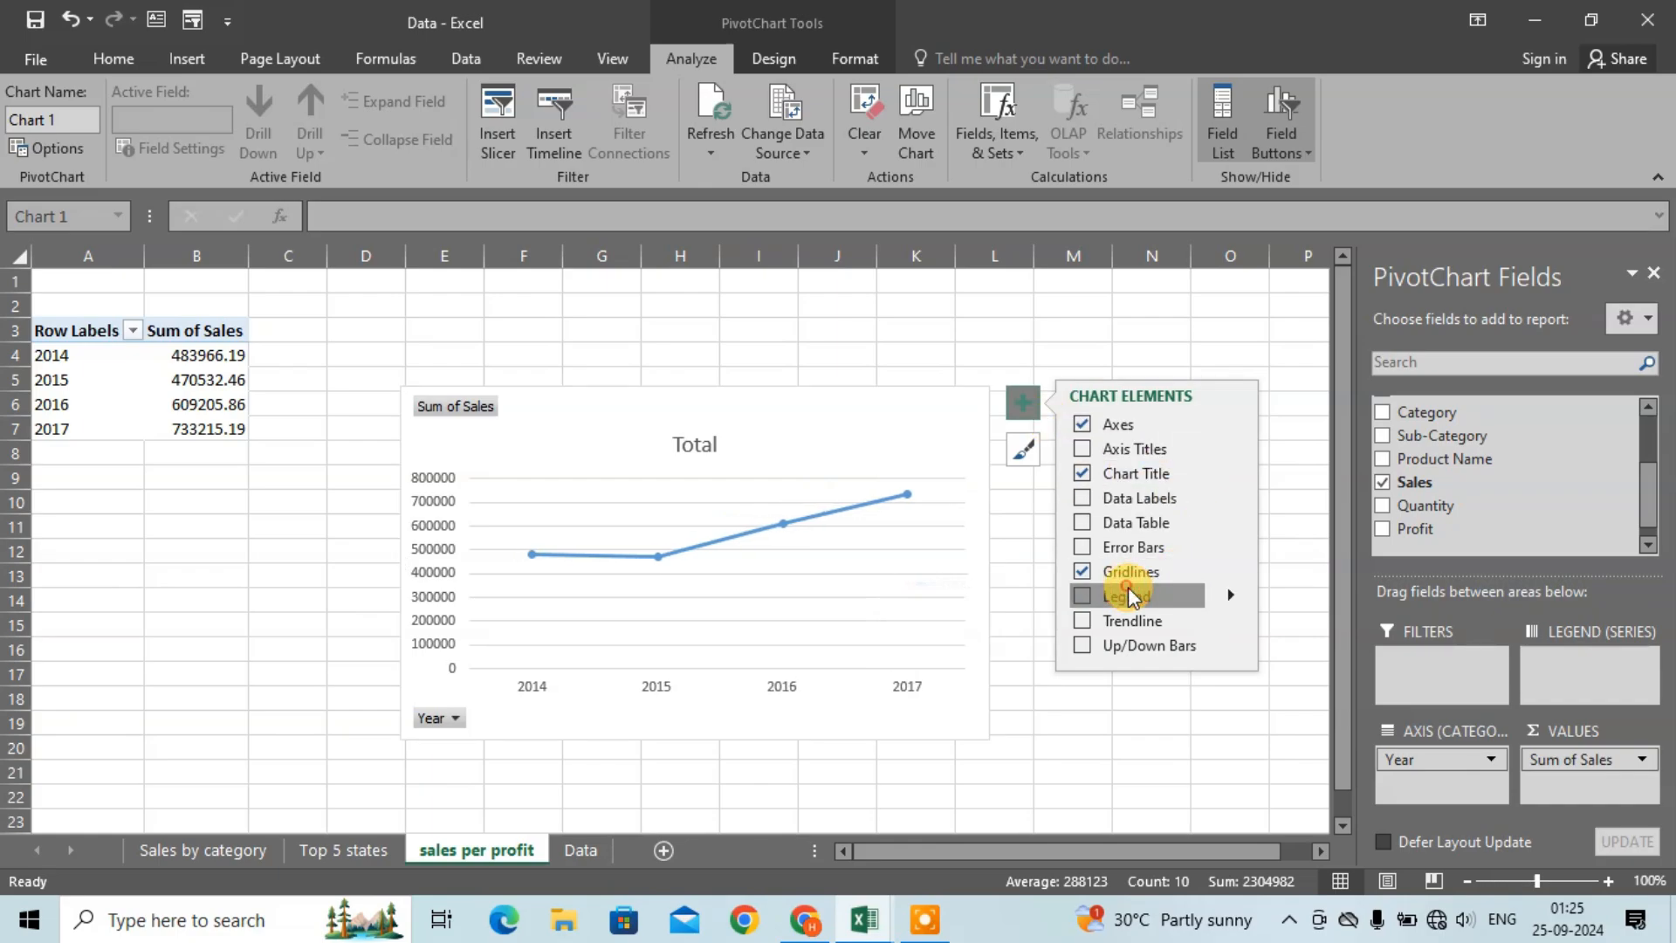
pyautogui.click(1129, 583)
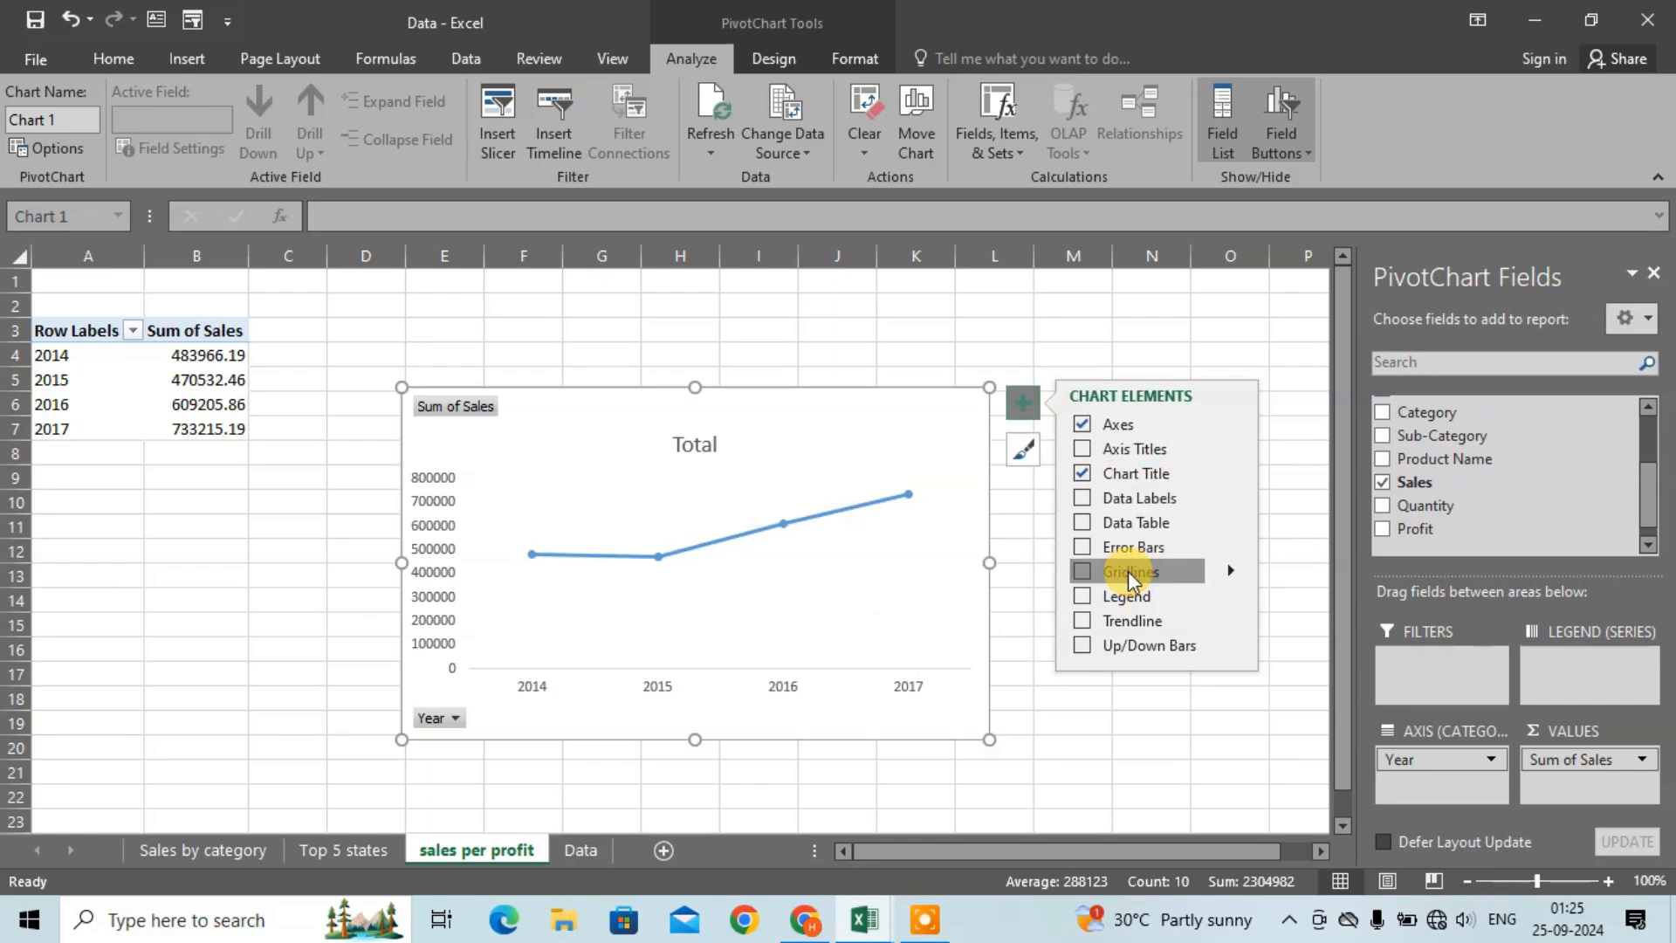
pyautogui.rightClick(457, 409)
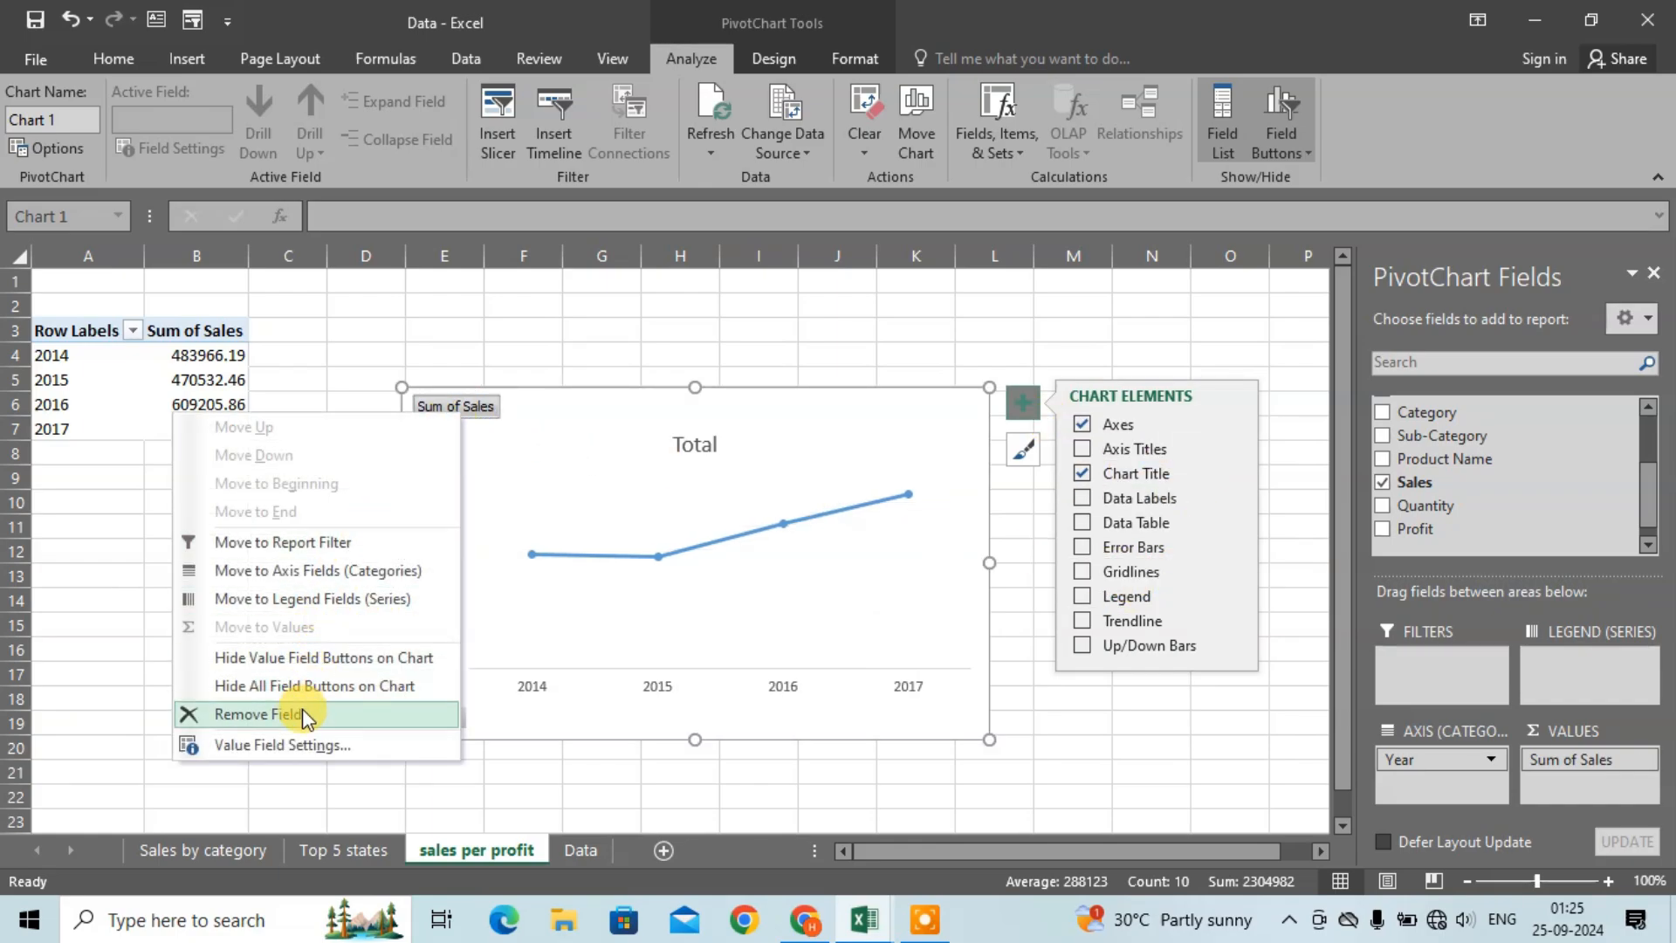
pyautogui.click(311, 686)
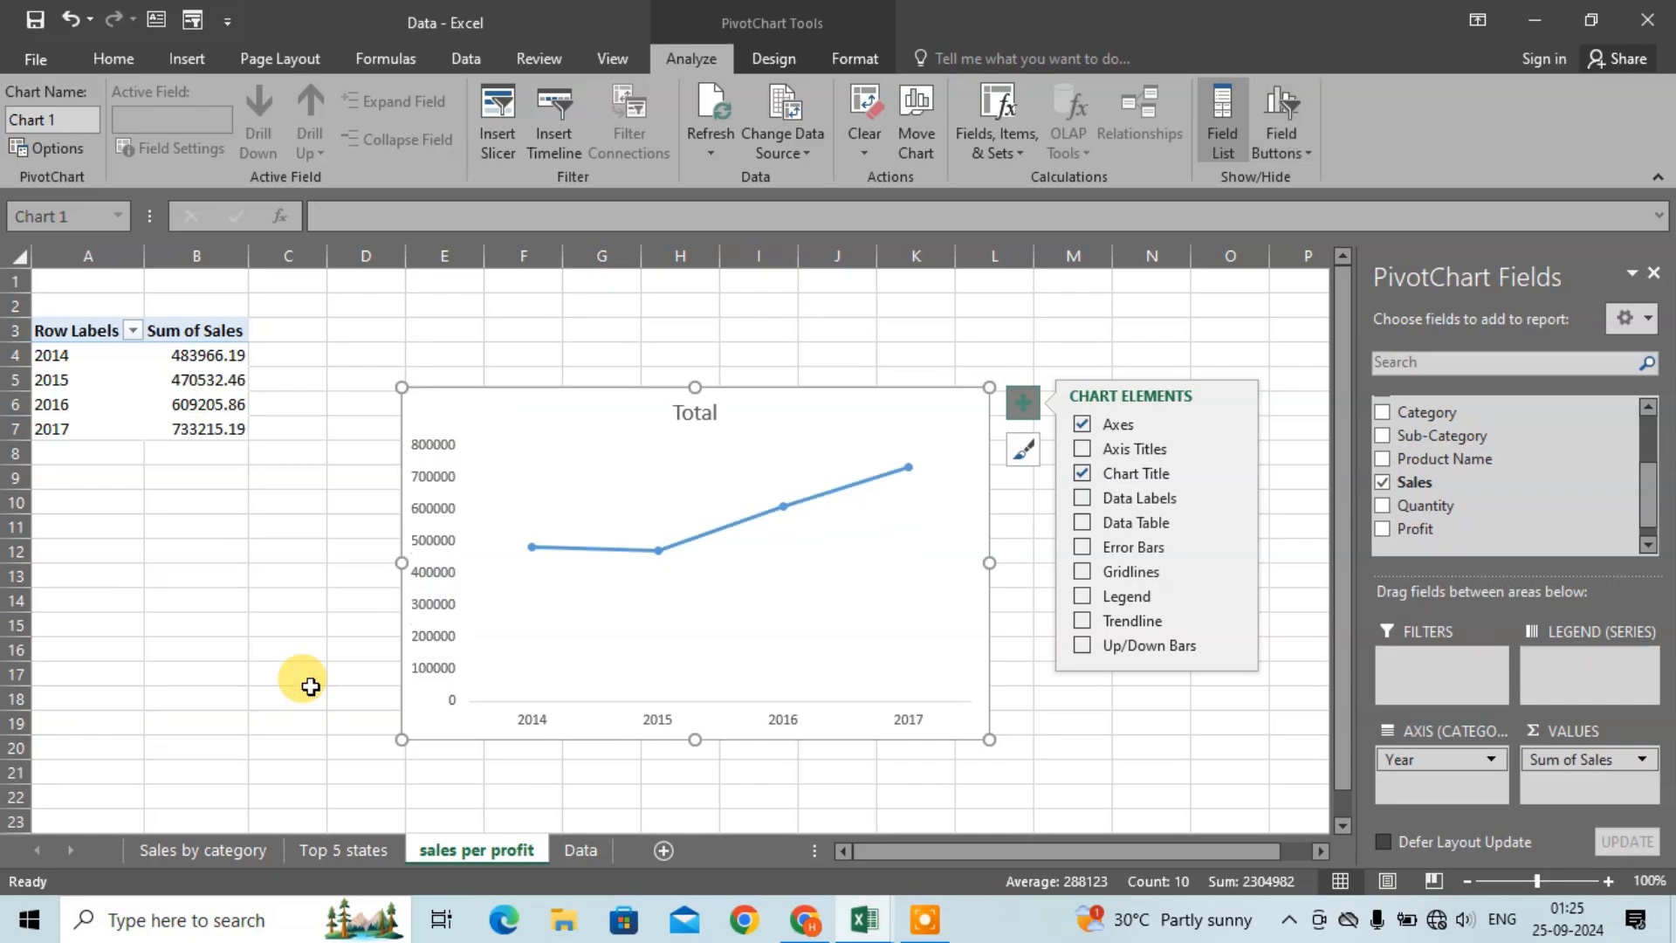
# Step: Try to replace the line chart's title with "Sales by year"
pyautogui.doubleClick(677, 400)
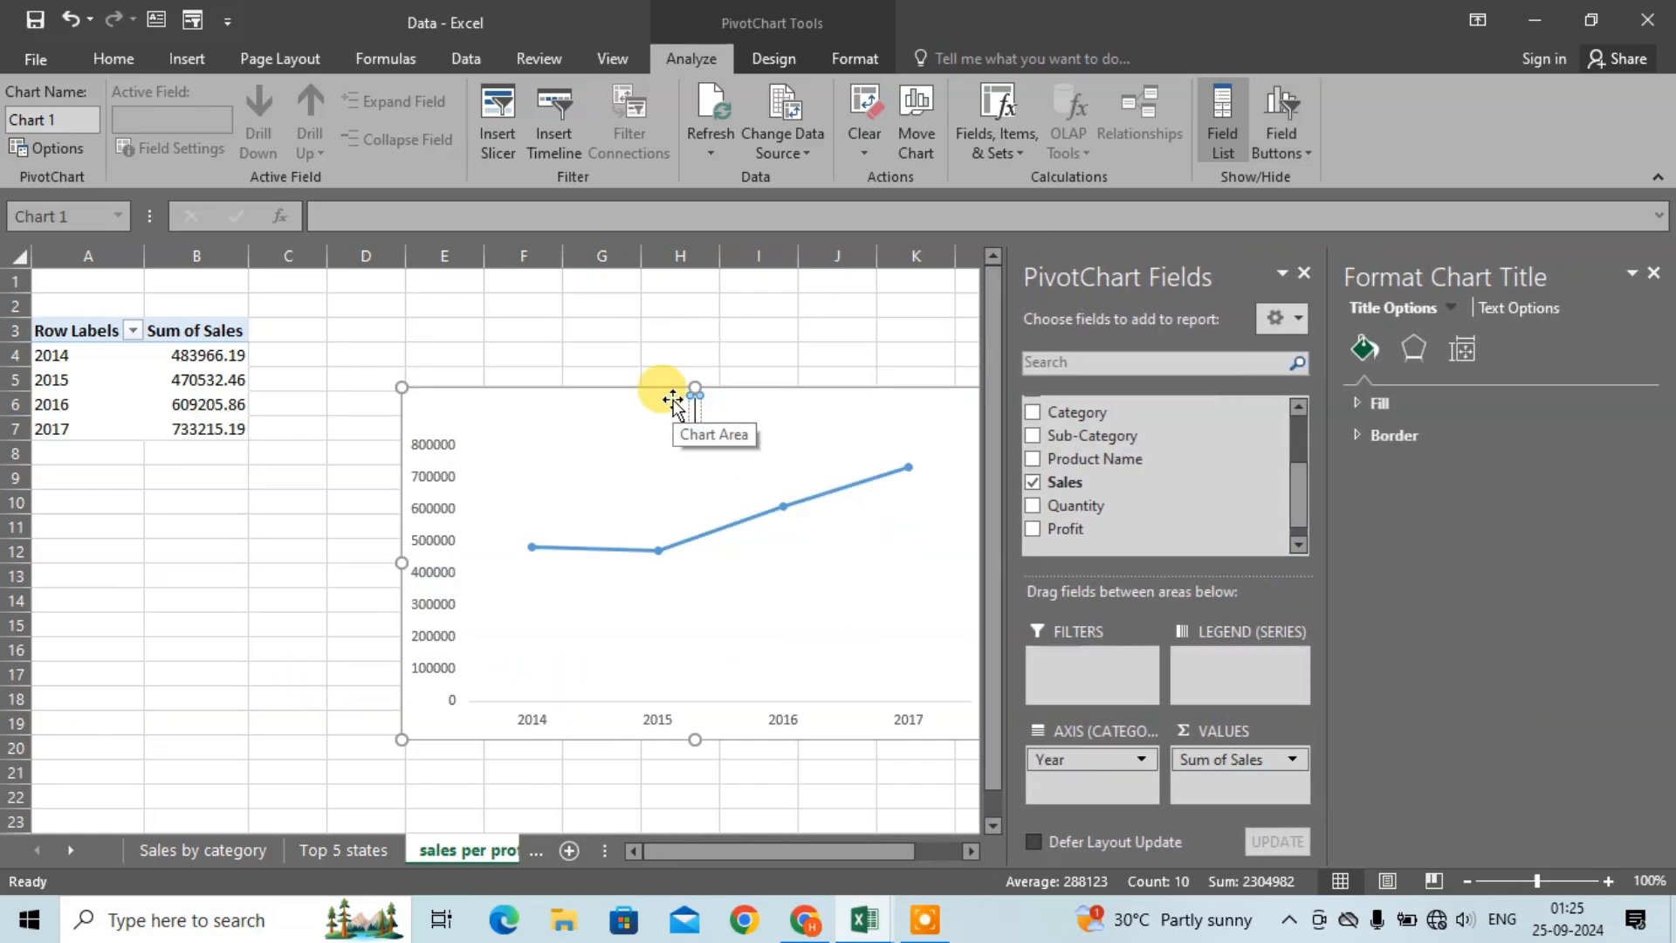
pyautogui.press('Delete')
pyautogui.write('Sales by year')
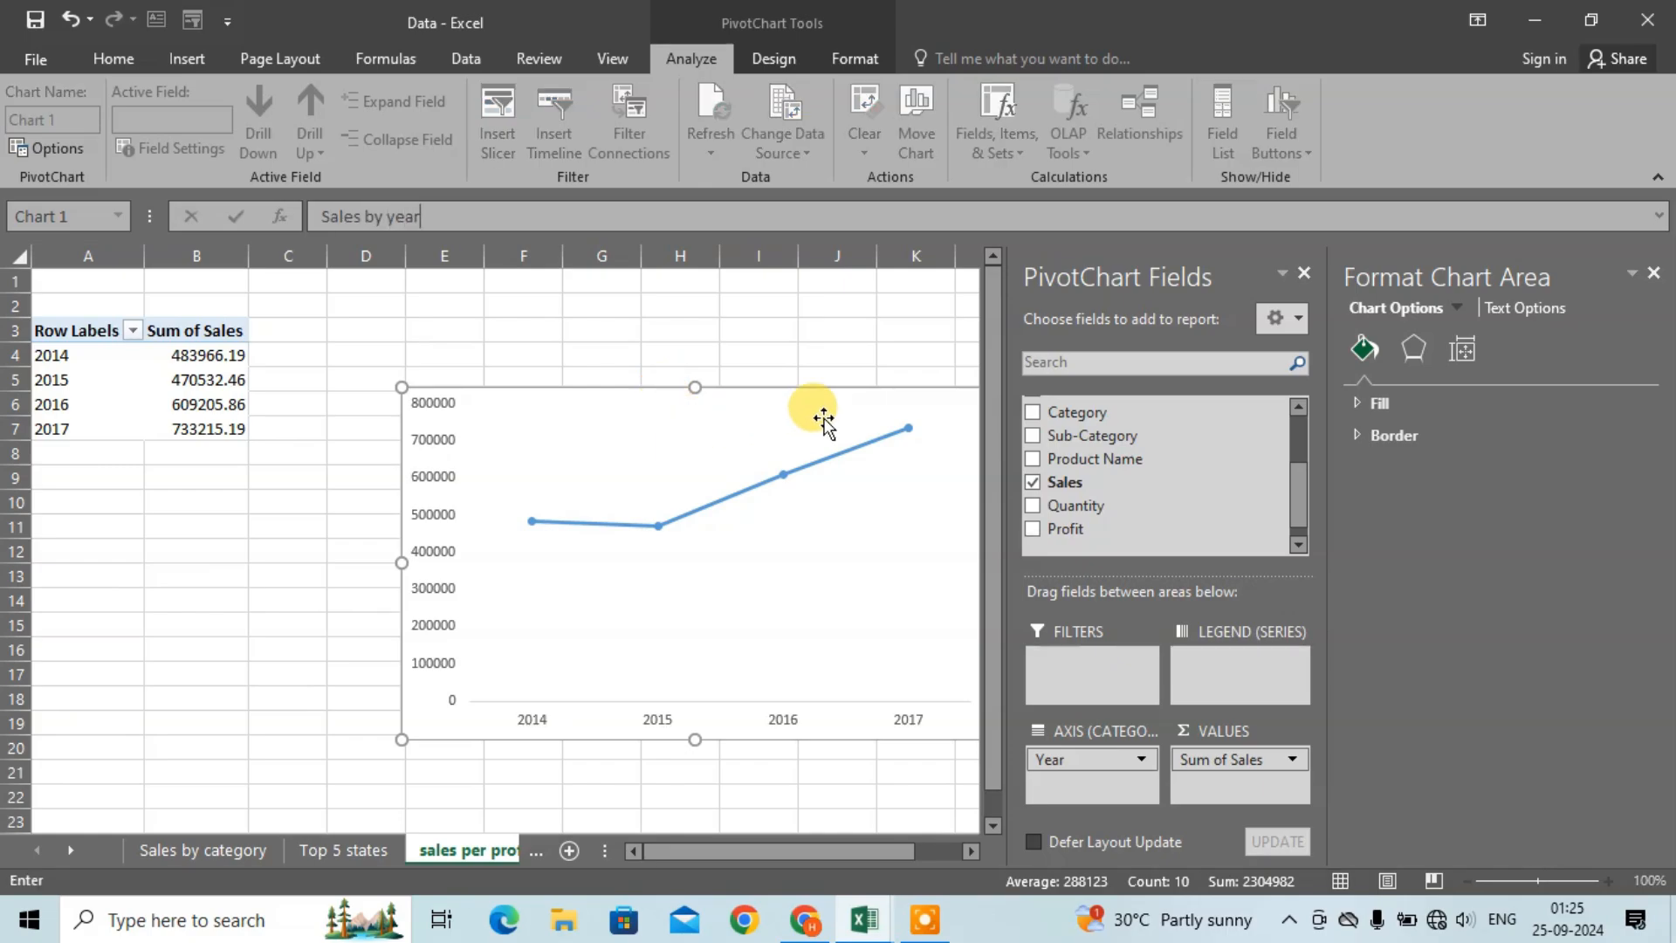
pyautogui.click(1653, 272)
pyautogui.click(951, 427)
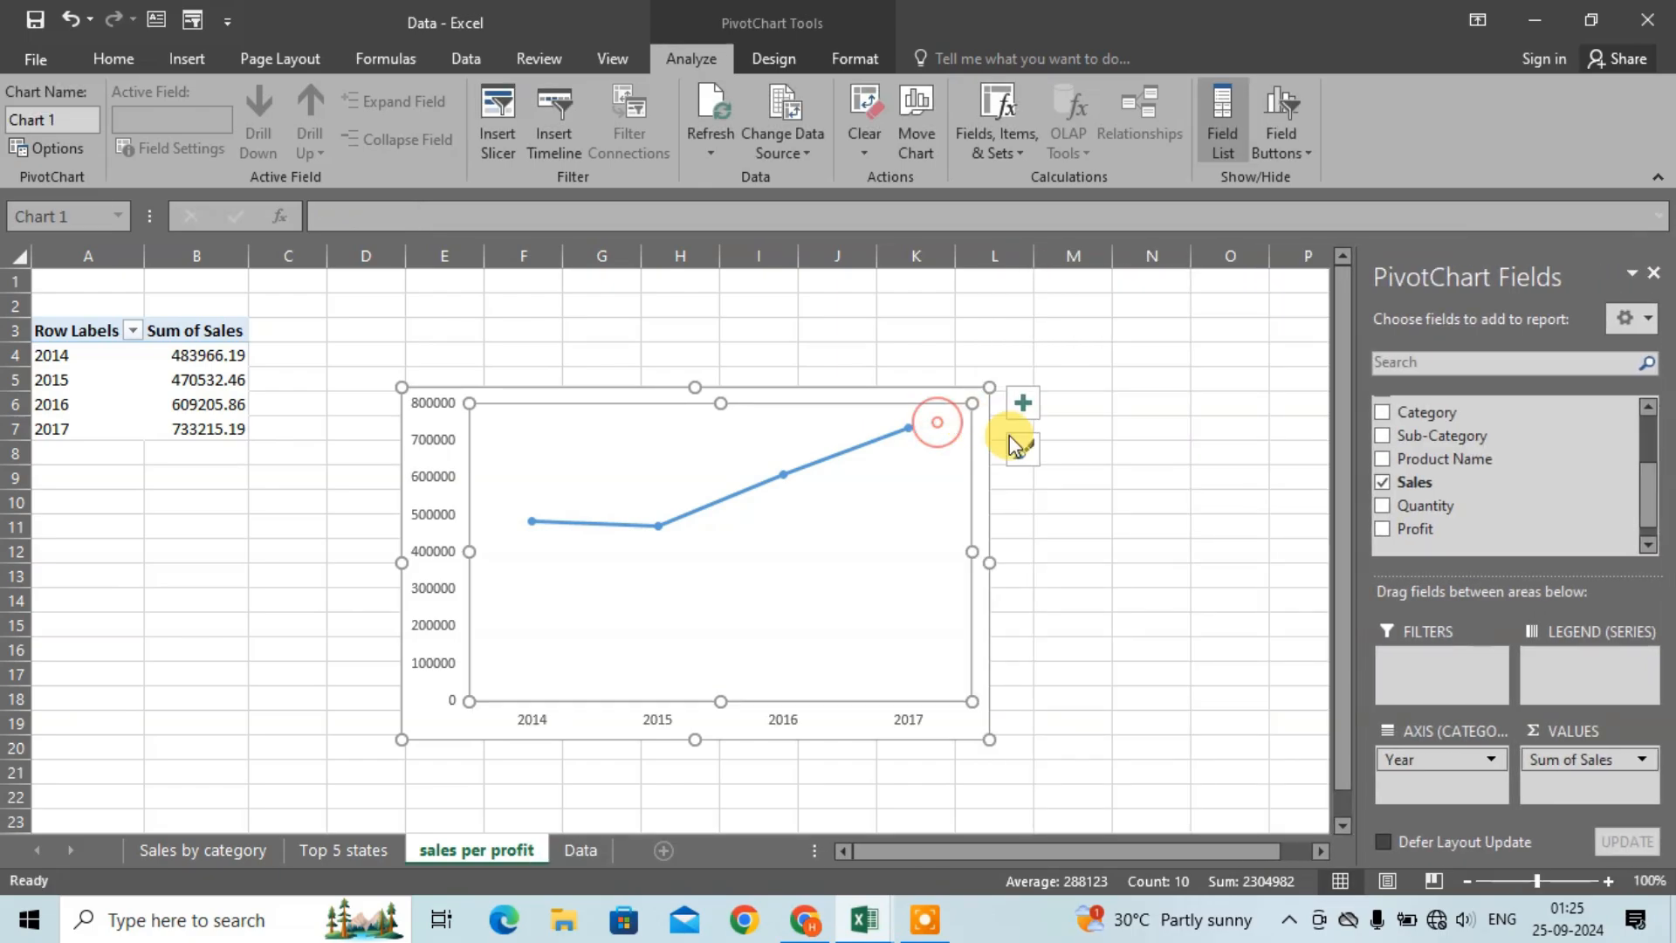
# Step: Move the line chart's plot area slightly down and restore the chart title with the text "sales by year"
pyautogui.moveTo(926, 434); pyautogui.dragTo(926, 442)
pyautogui.click(1017, 410)
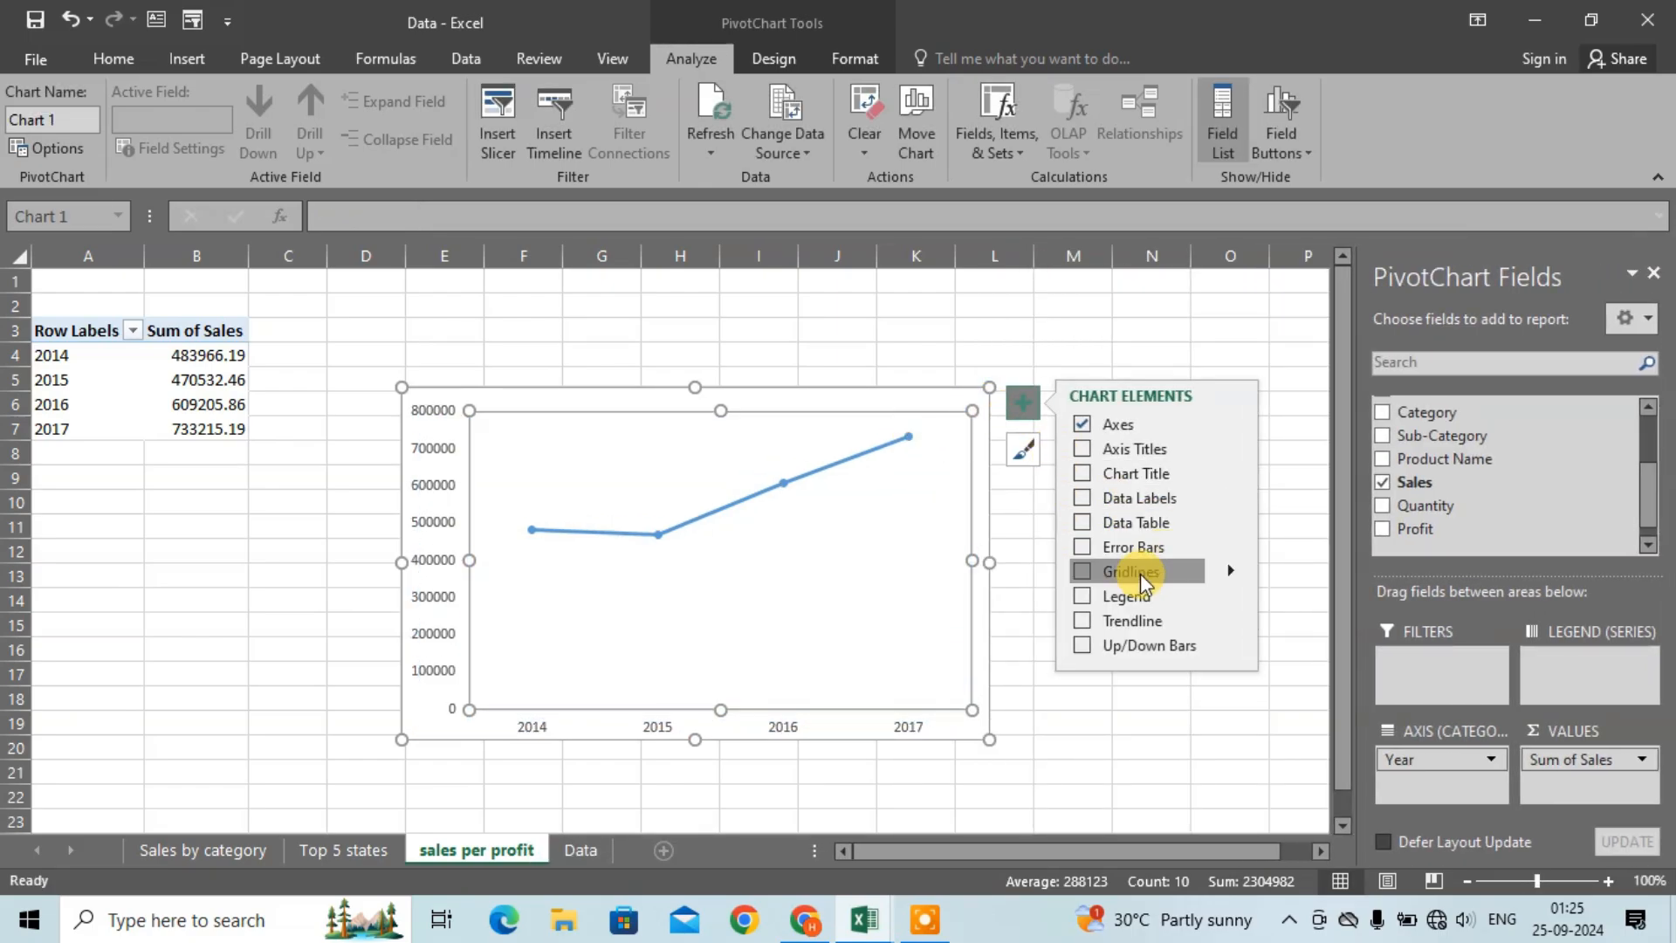
pyautogui.click(1137, 472)
pyautogui.click(694, 416)
pyautogui.doubleClick(693, 416)
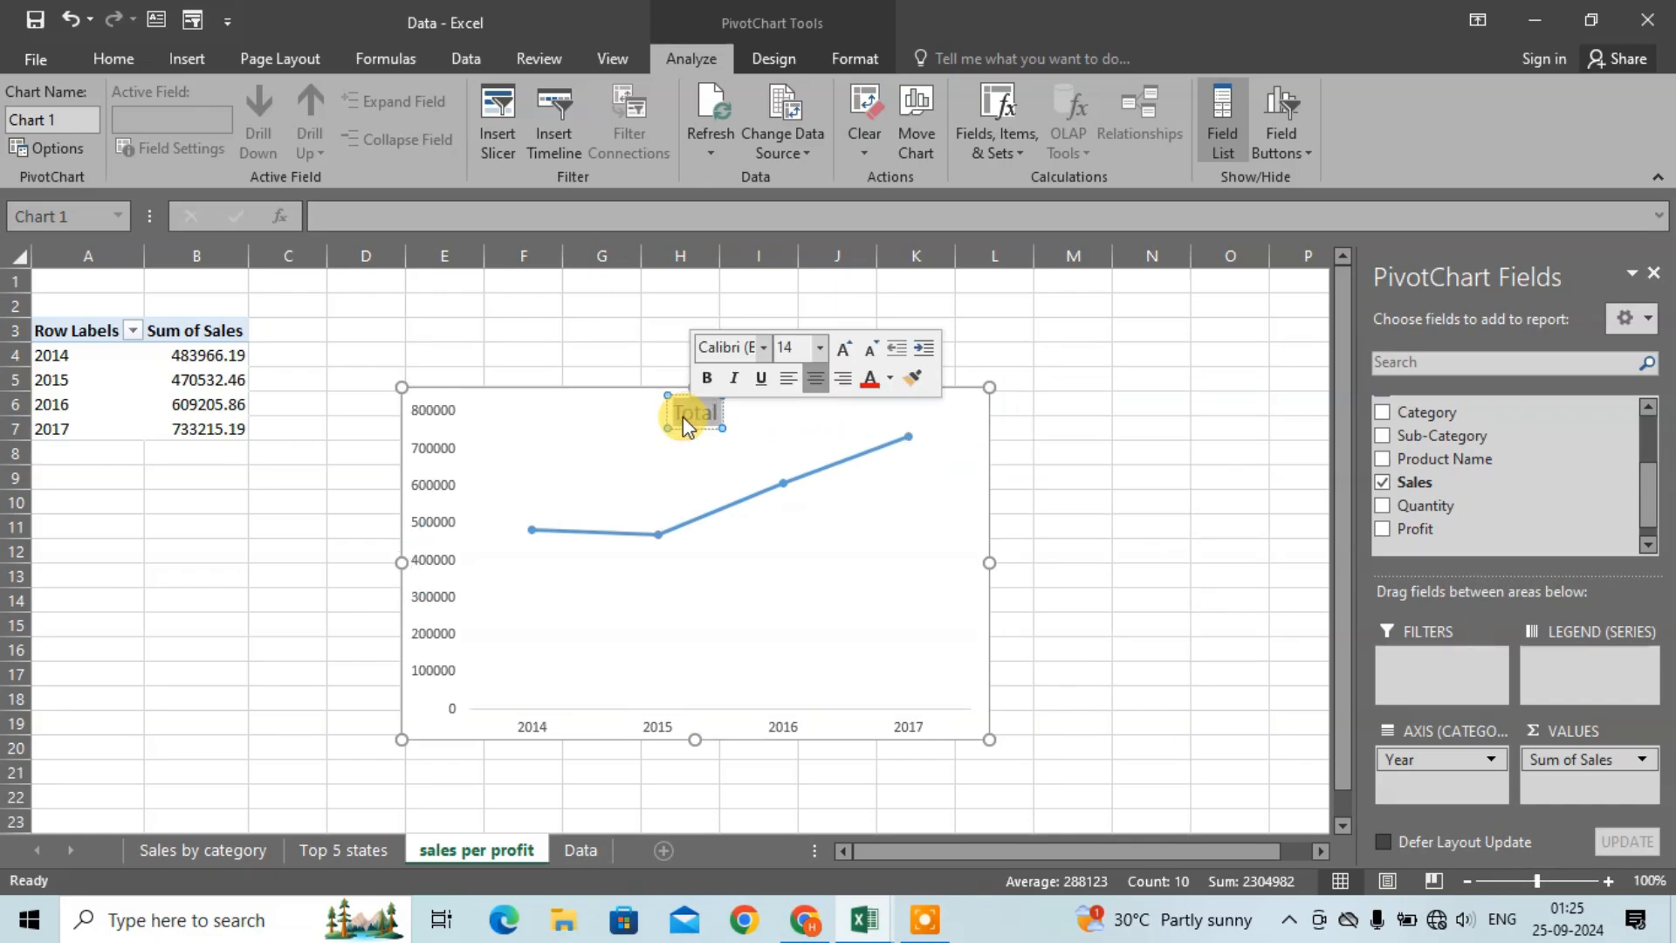
pyautogui.press('BackSpace')
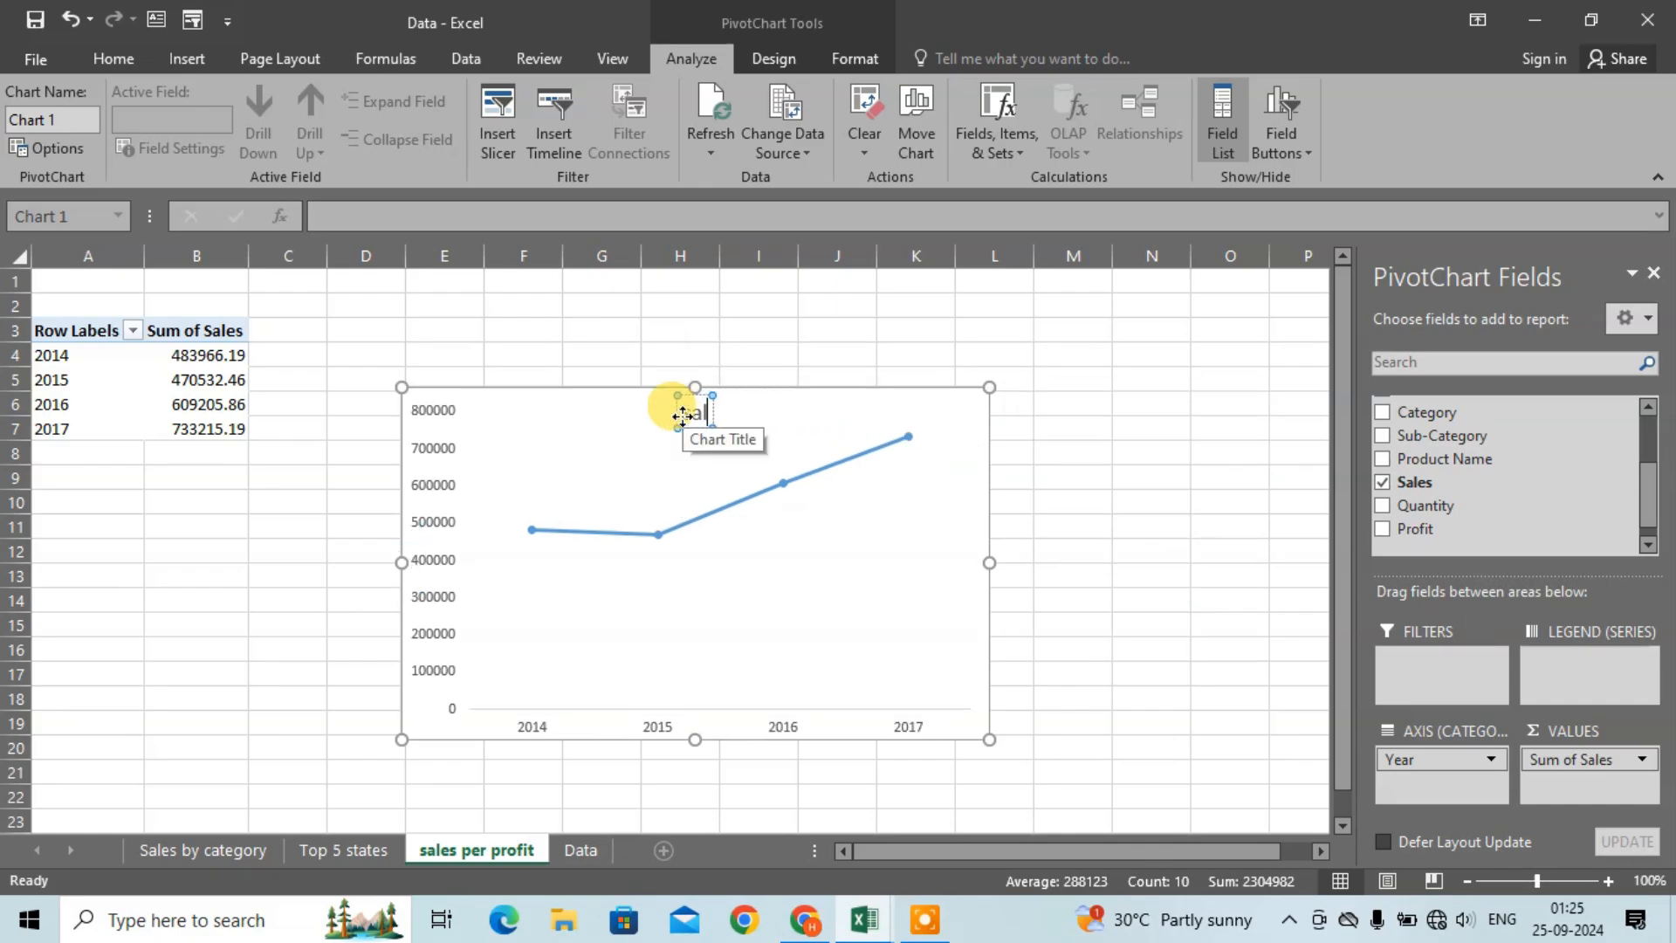
pyautogui.write('sales by yea')
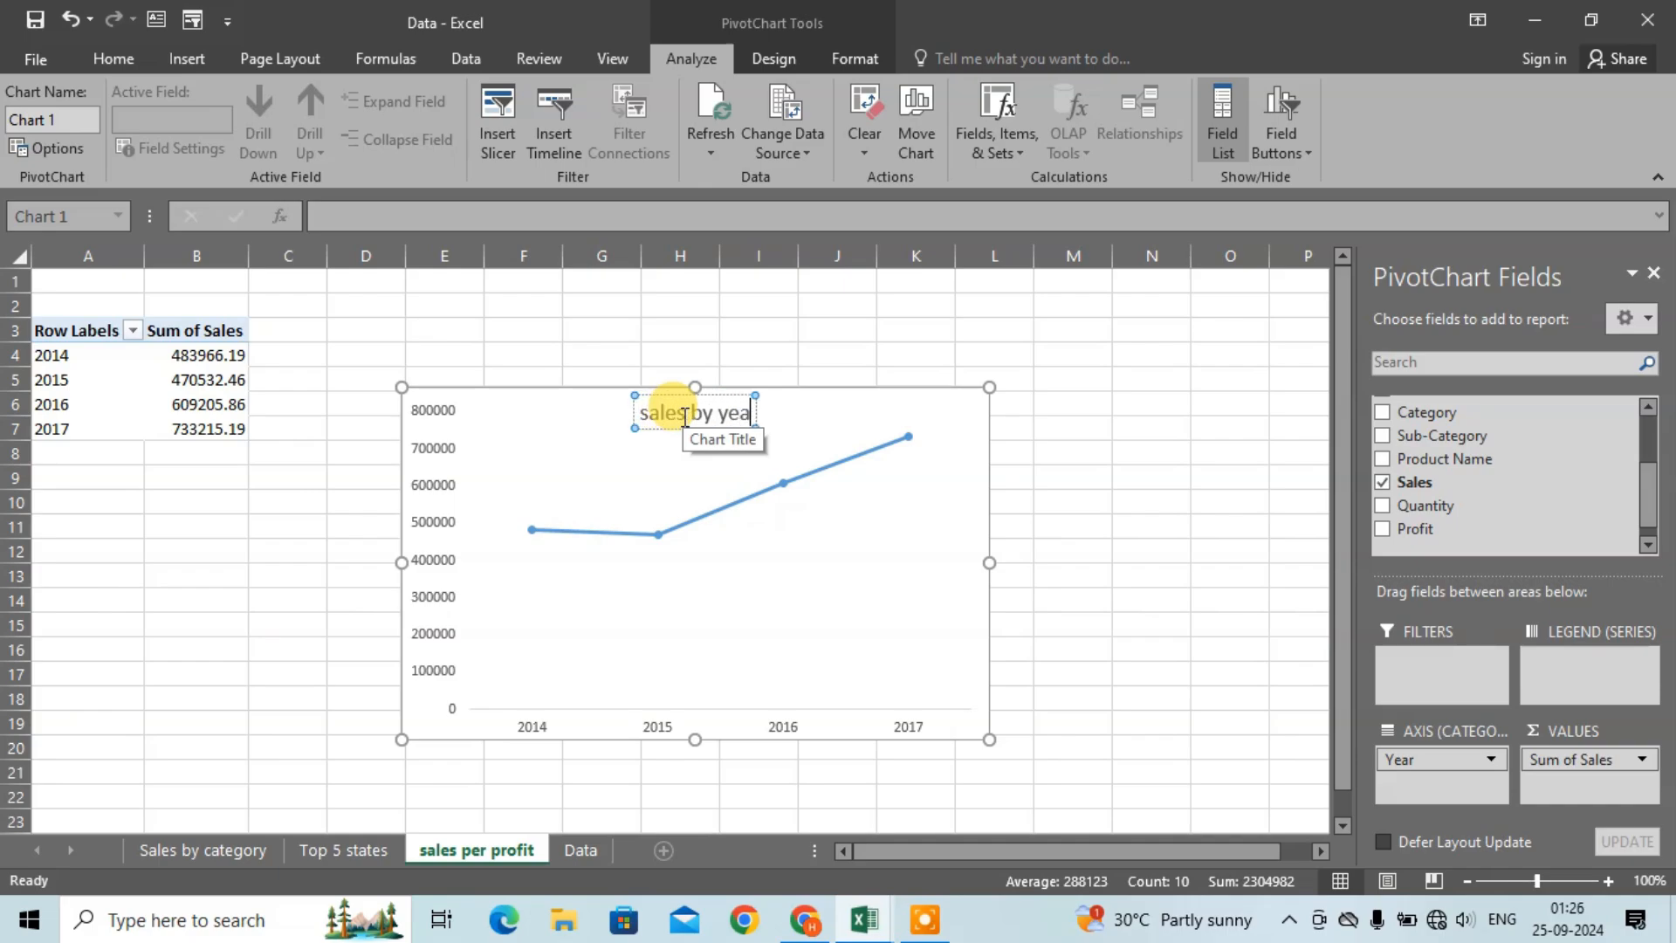
pyautogui.write('r')
pyautogui.click(965, 523)
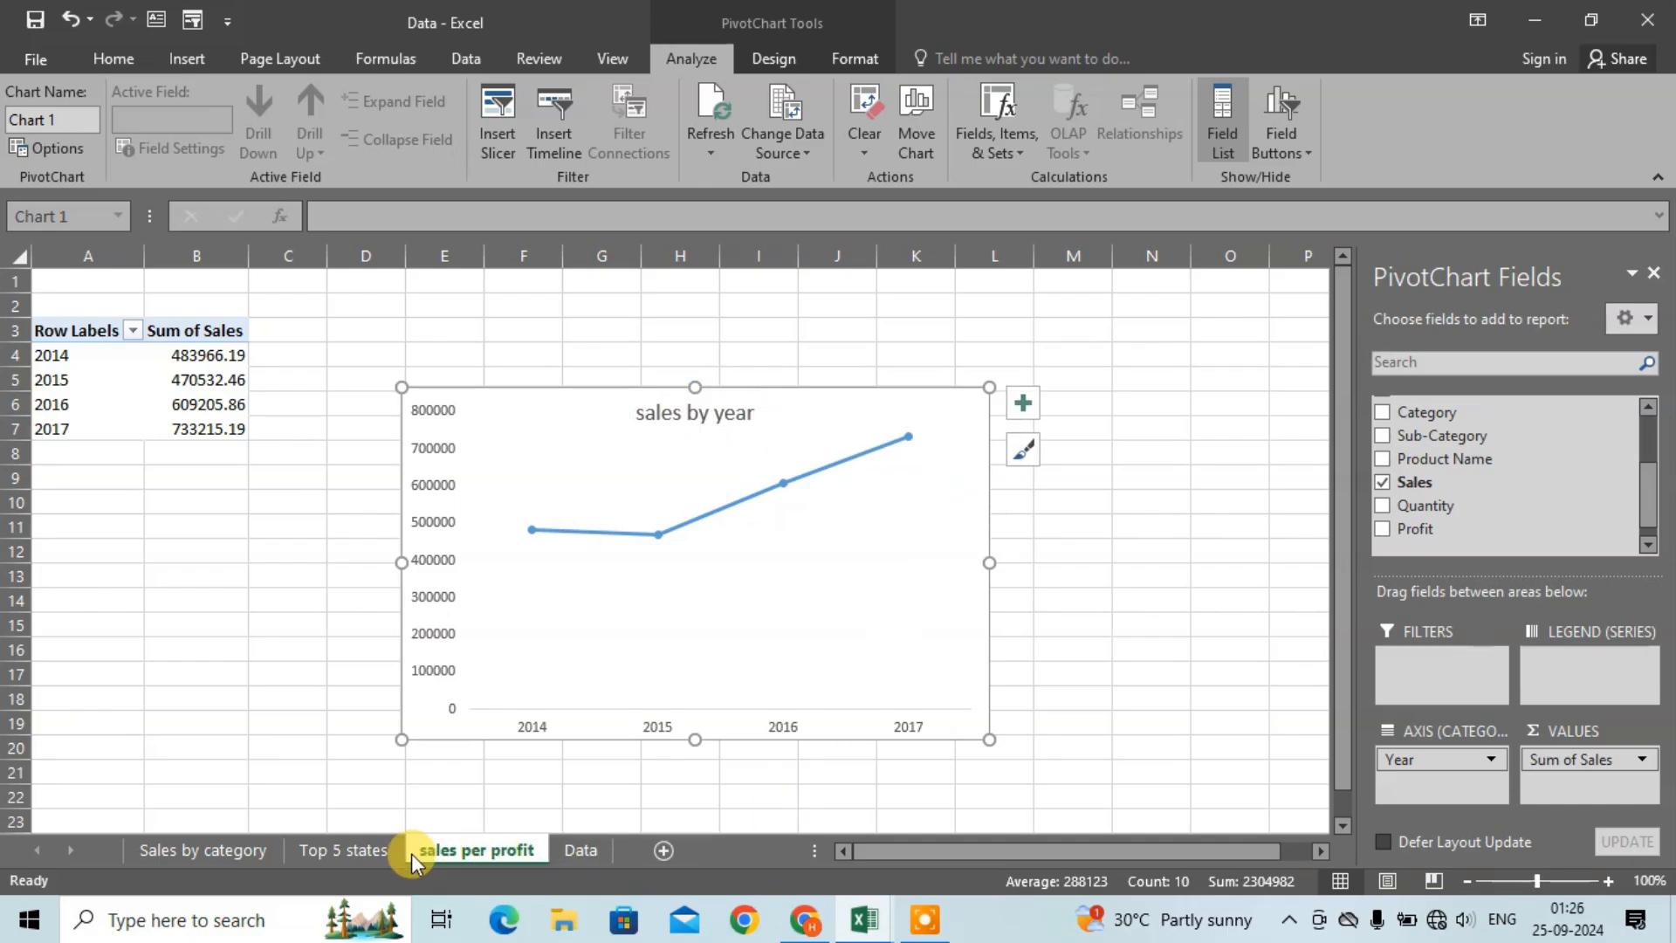
# Step: Review the existing pivot charts on the Sales by category, Top 5 states and sales per profit sheets
pyautogui.click(340, 849)
pyautogui.click(207, 841)
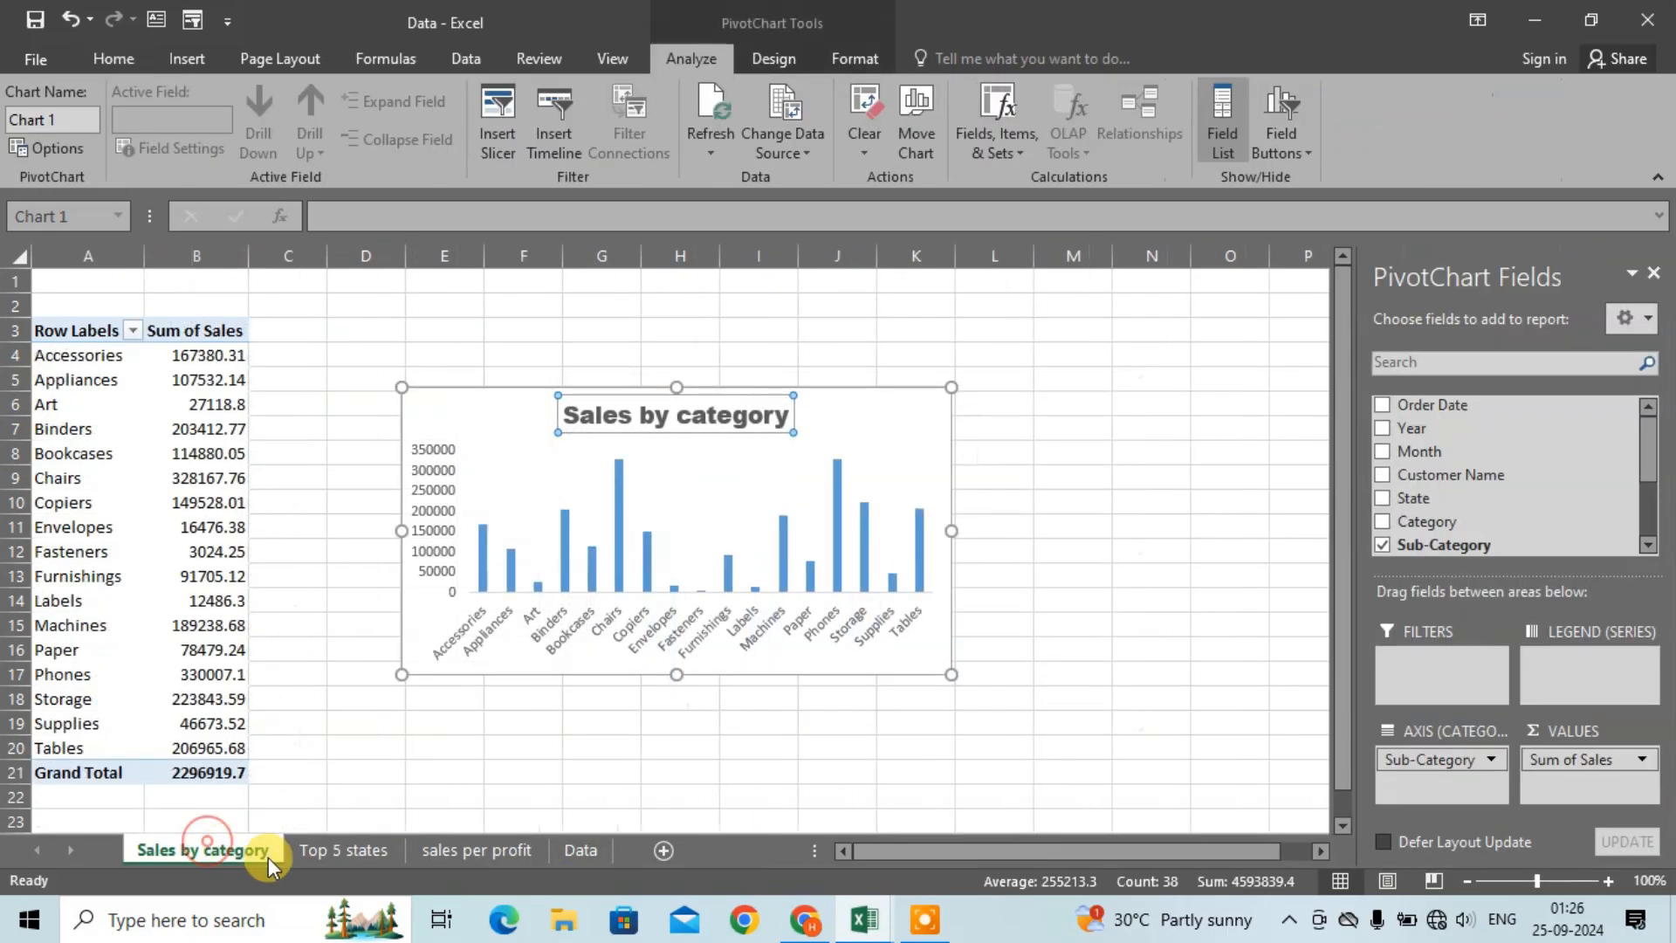
pyautogui.click(338, 860)
pyautogui.click(436, 854)
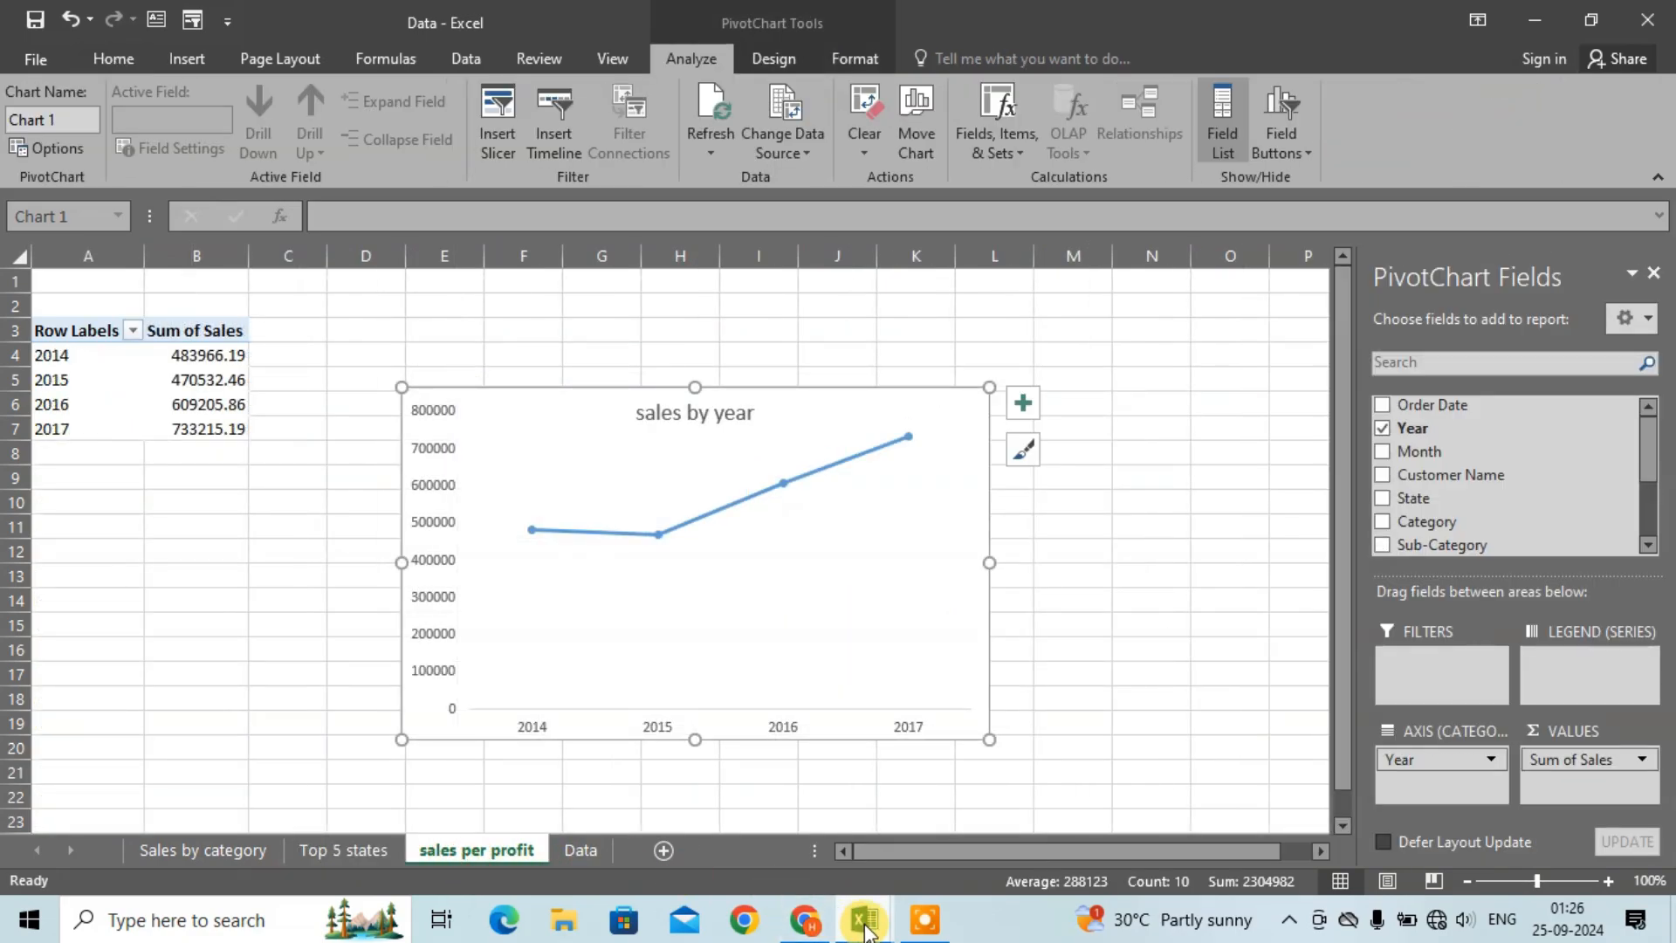
# Step: Check the Top 5 customers chart on the Dashboard of workbook b, and return to the Data workbook
pyautogui.moveTo(864, 928)
pyautogui.click(724, 812)
pyautogui.click(842, 664)
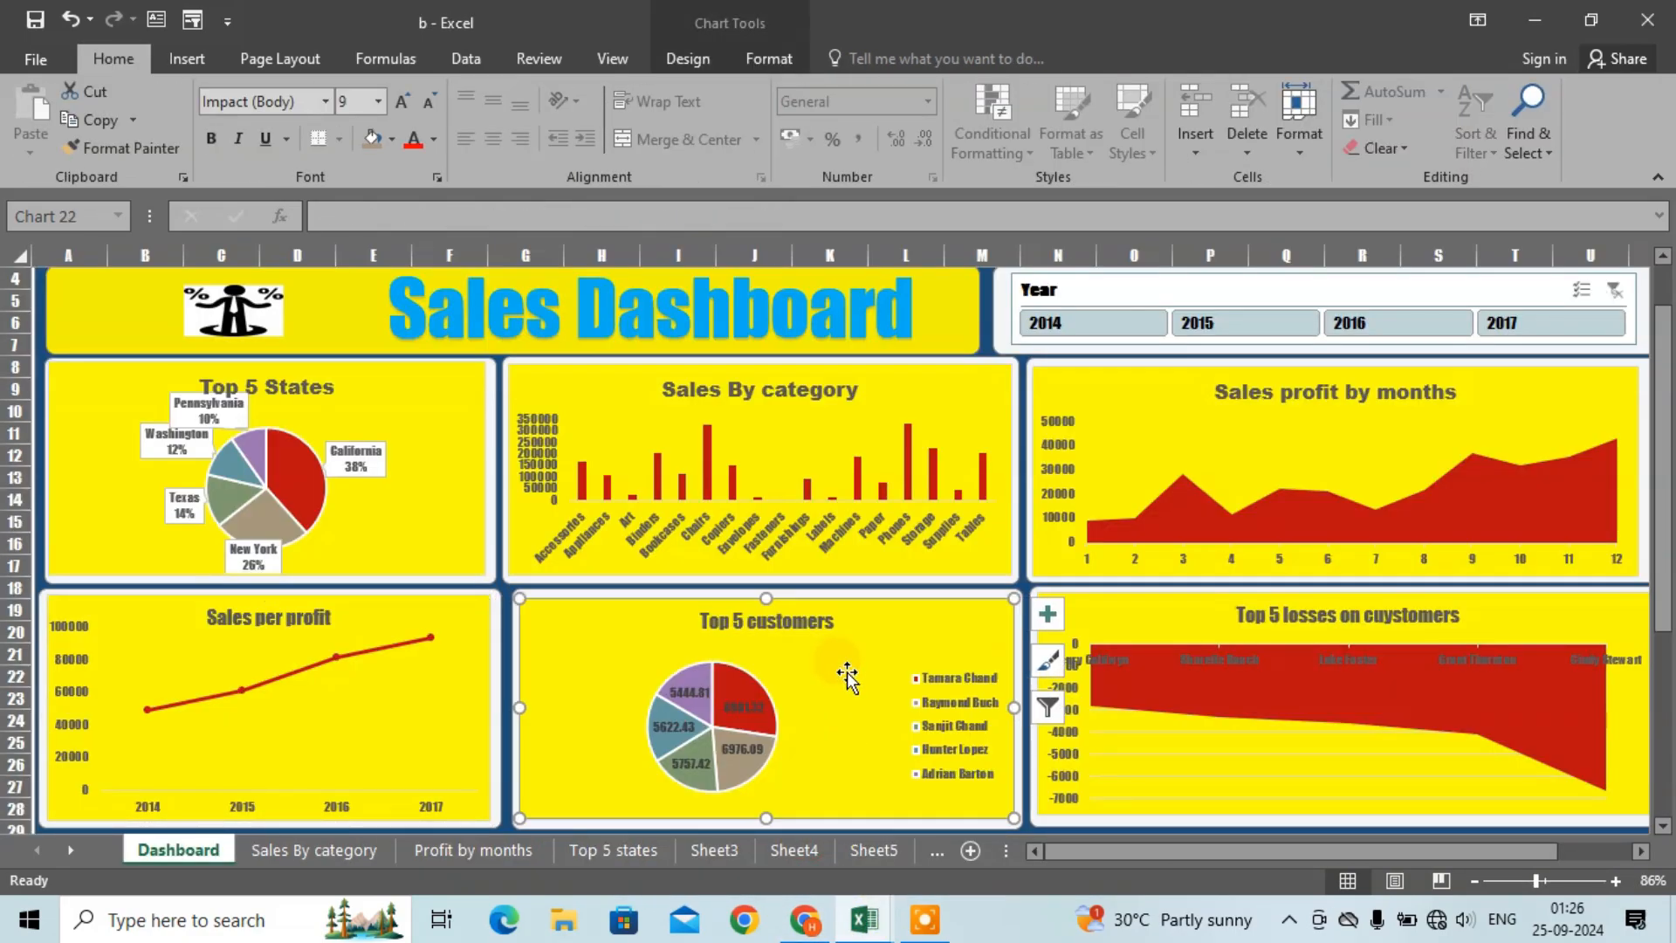
pyautogui.moveTo(864, 919)
pyautogui.click(965, 800)
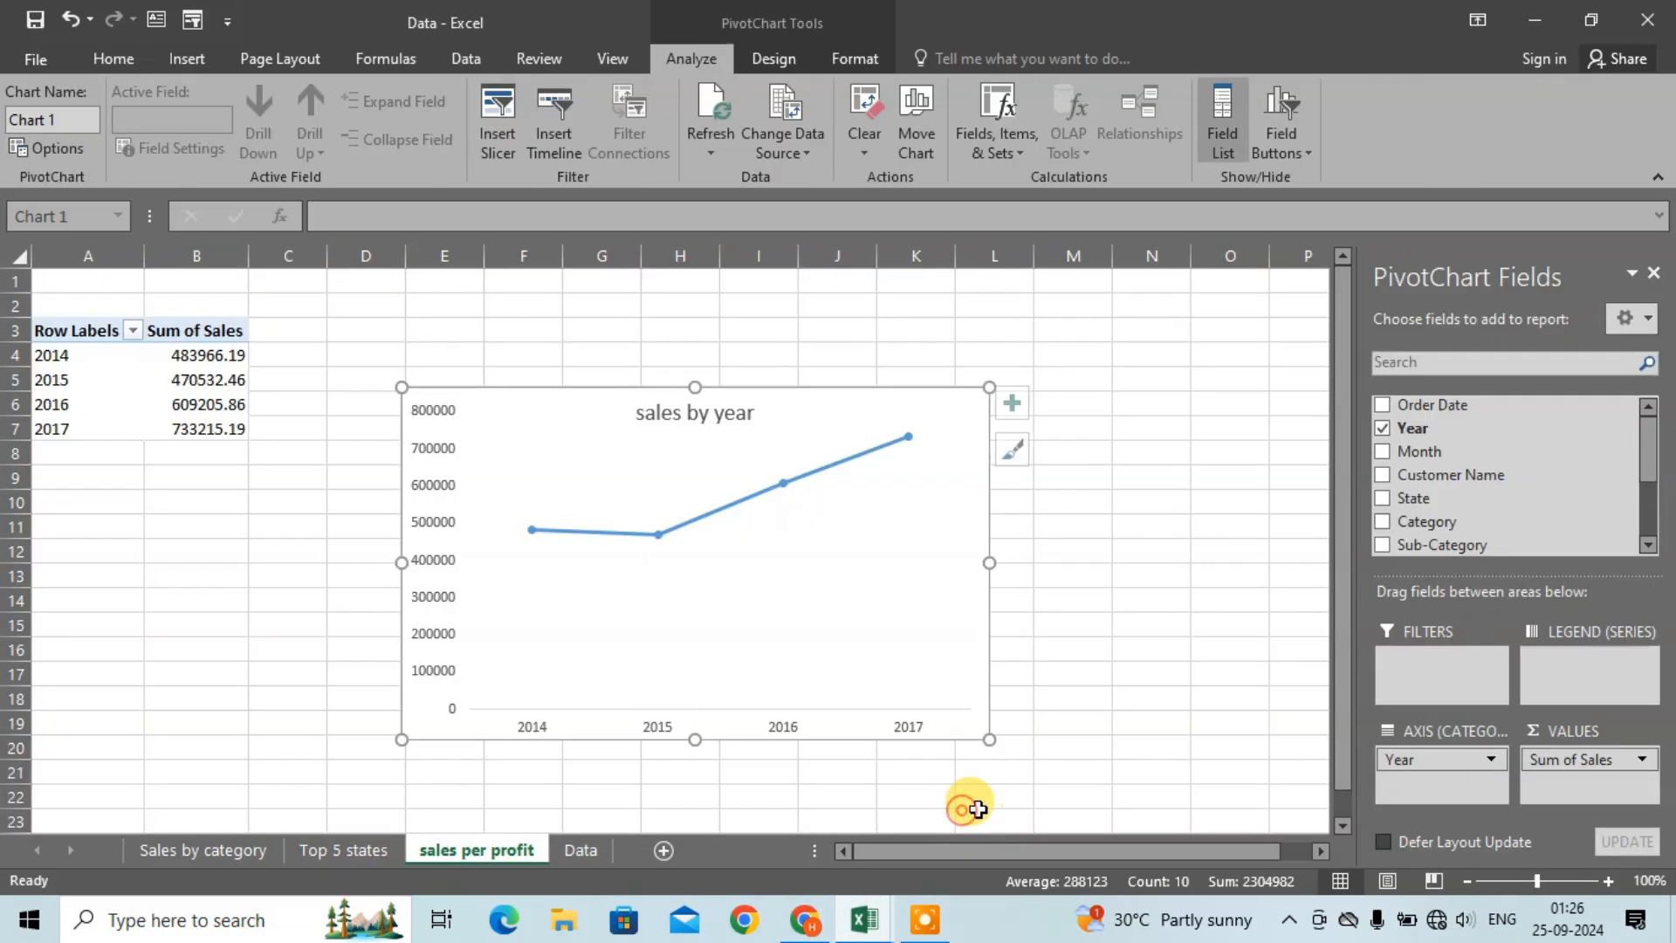
# Step: Create a PivotTable on a new worksheet from the whole table on the Data sheet
pyautogui.click(576, 851)
pyautogui.click(68, 282)
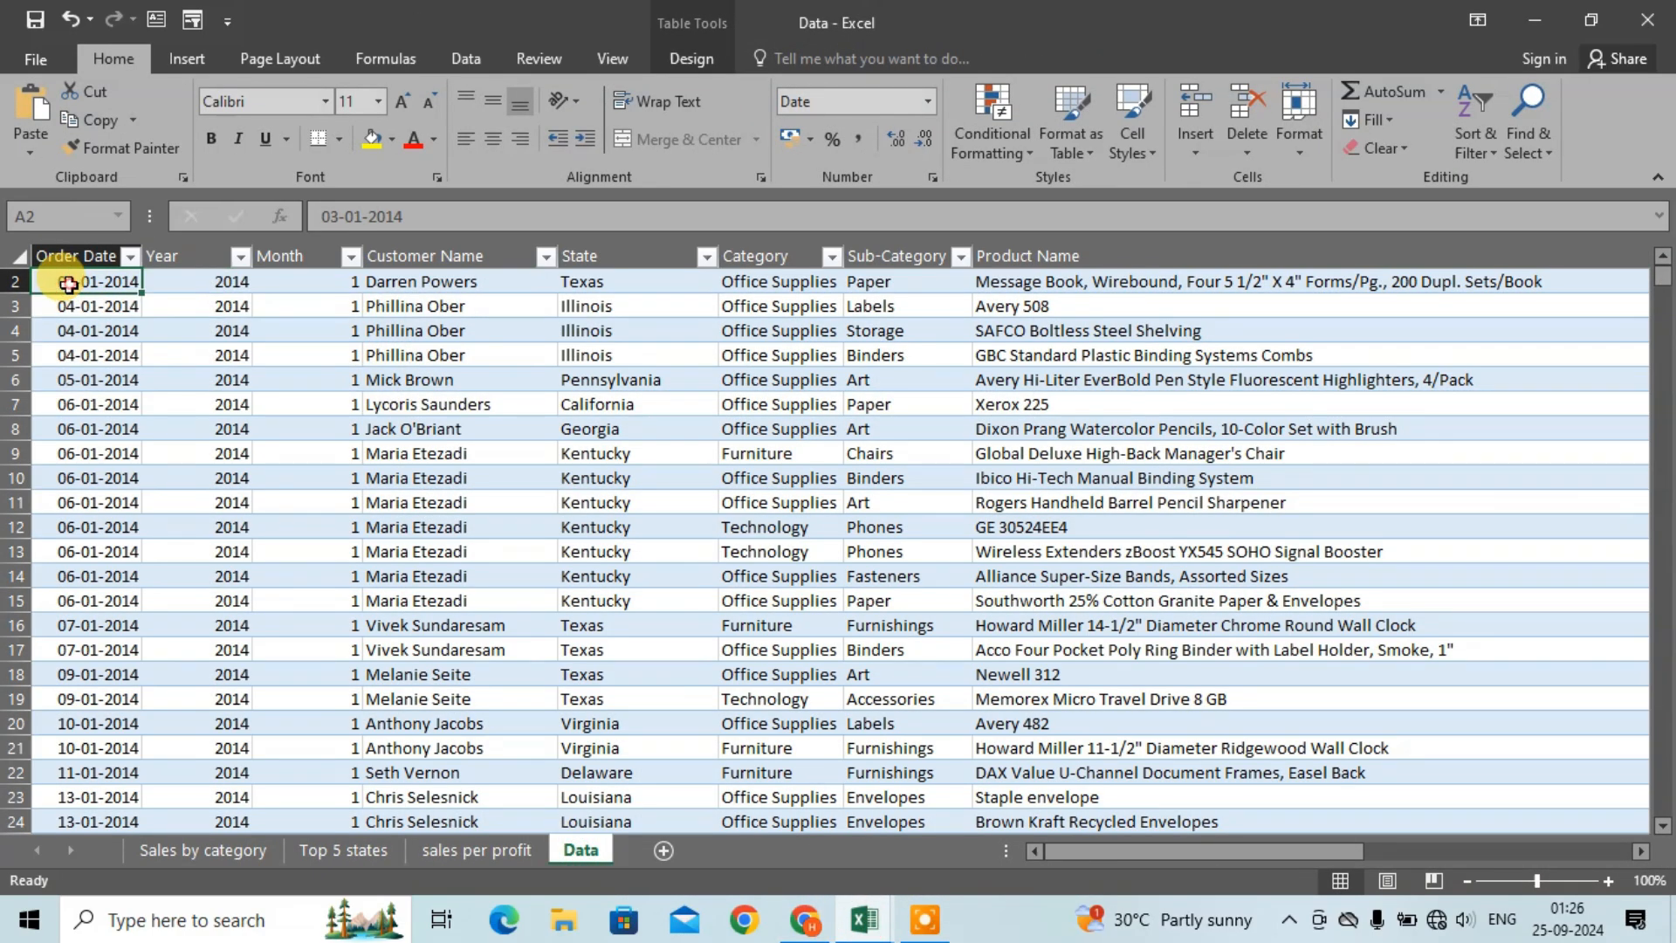
pyautogui.hotkey('ctrl', 'shift', 'End')
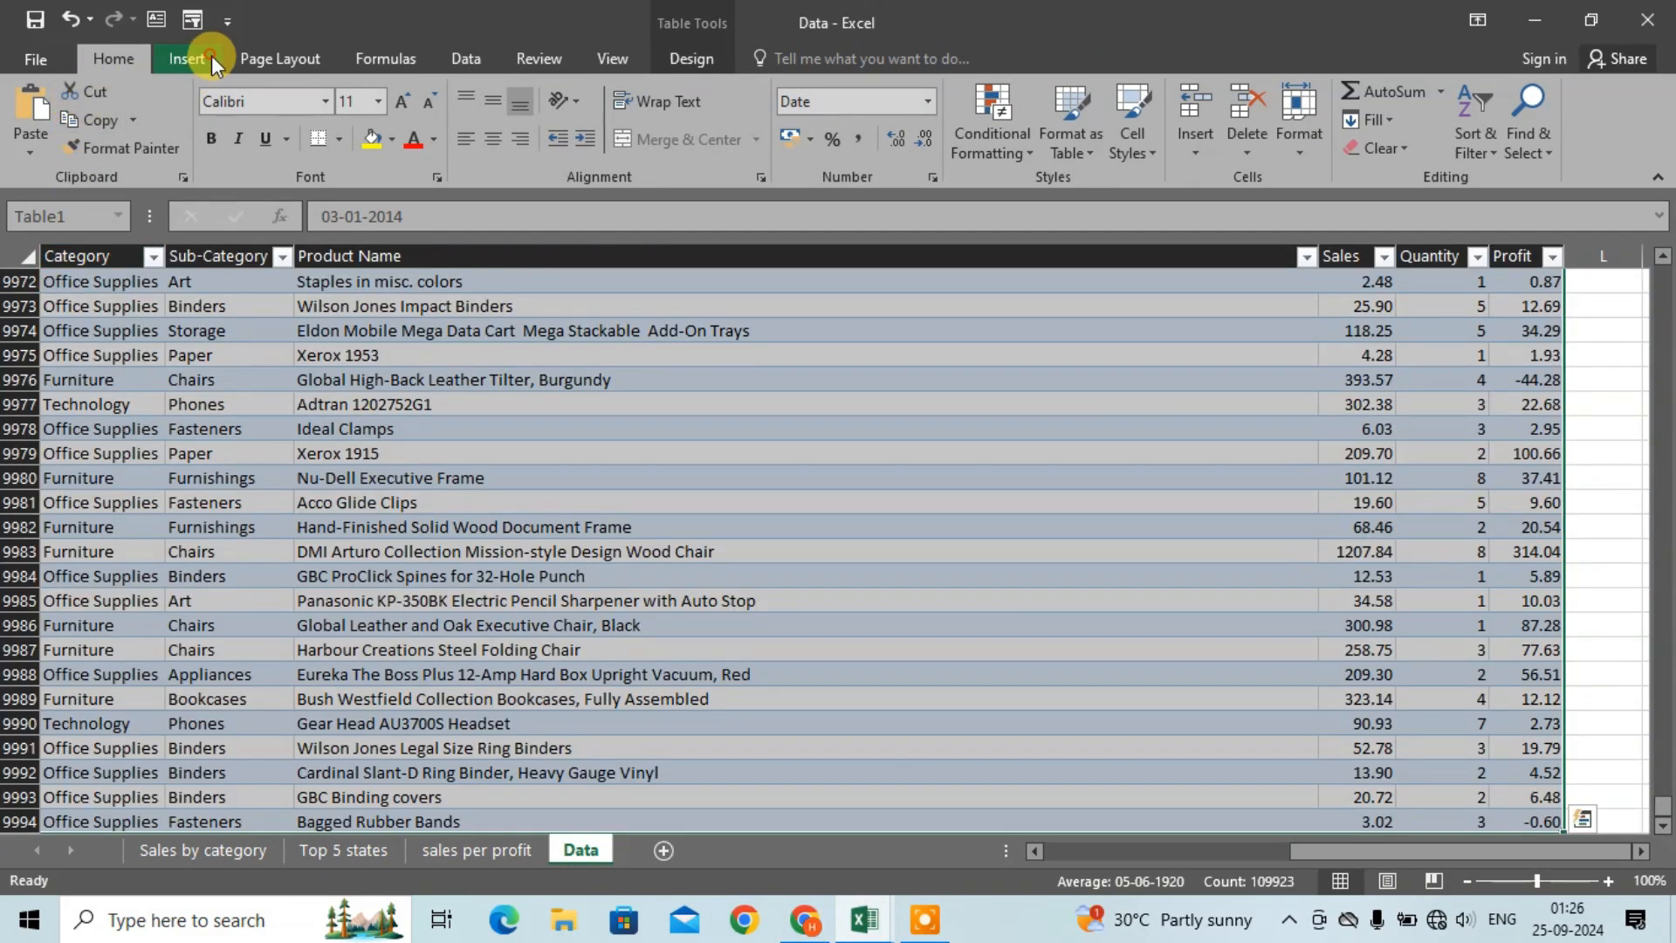
pyautogui.click(186, 58)
pyautogui.click(35, 129)
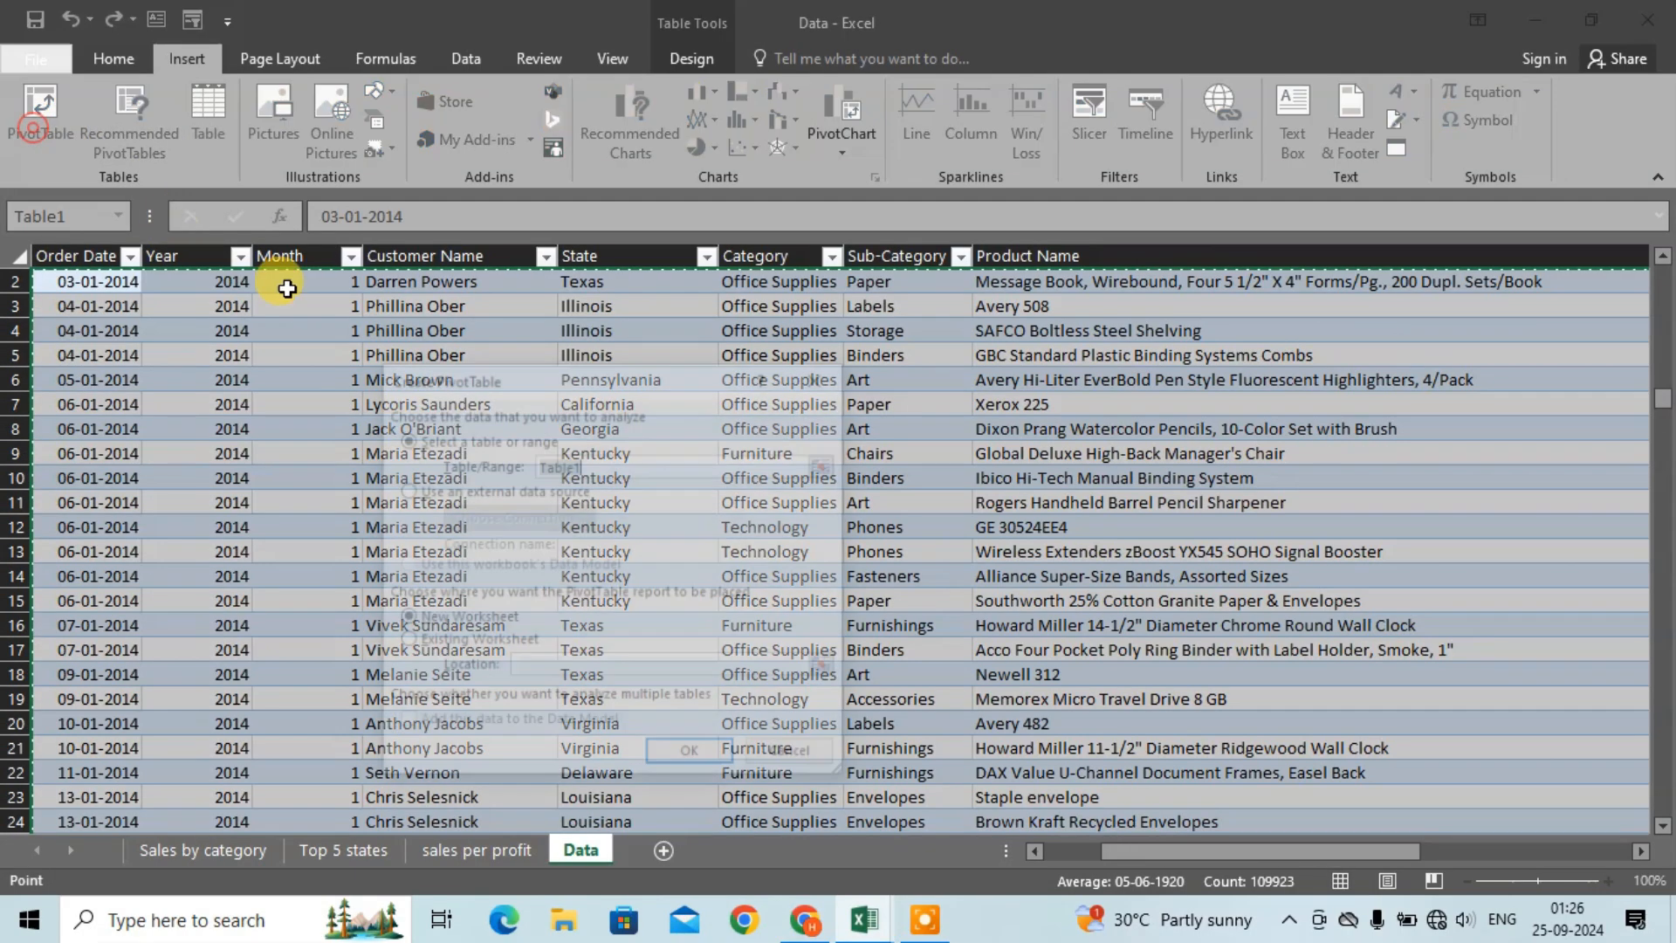
pyautogui.click(698, 759)
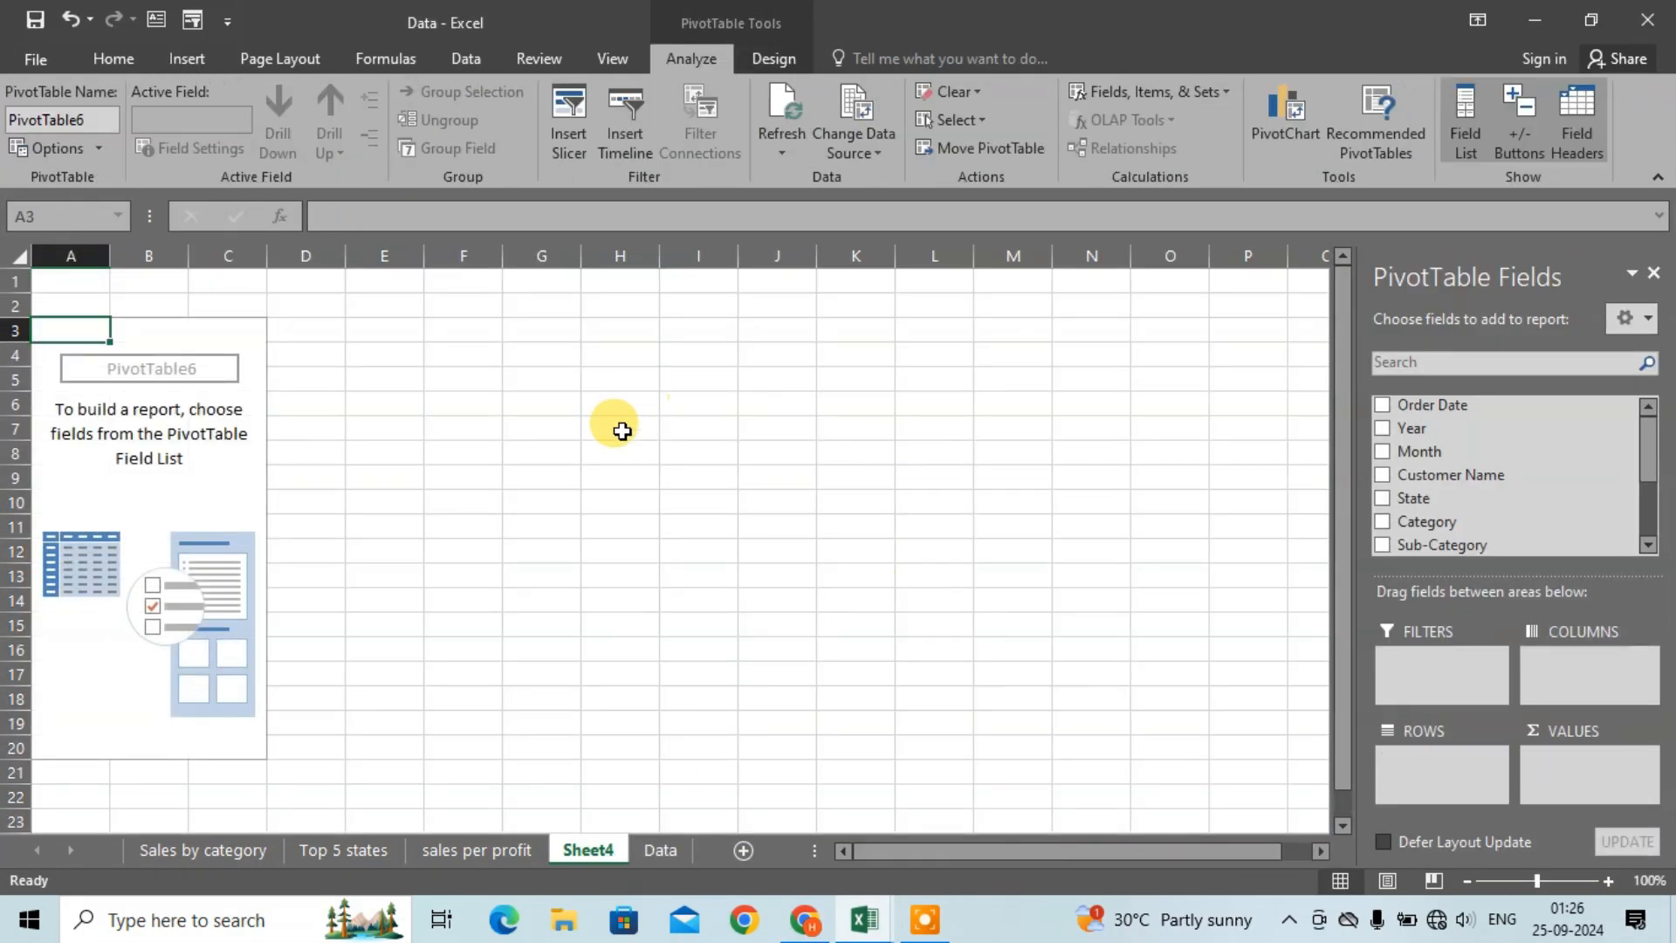
# Step: Put Customer Name in the PivotTable's rows and Sales in its values
pyautogui.moveTo(1453, 478); pyautogui.dragTo(1443, 759)
pyautogui.scroll(-3, 1518, 493)
pyautogui.scroll(2, 1542, 499)
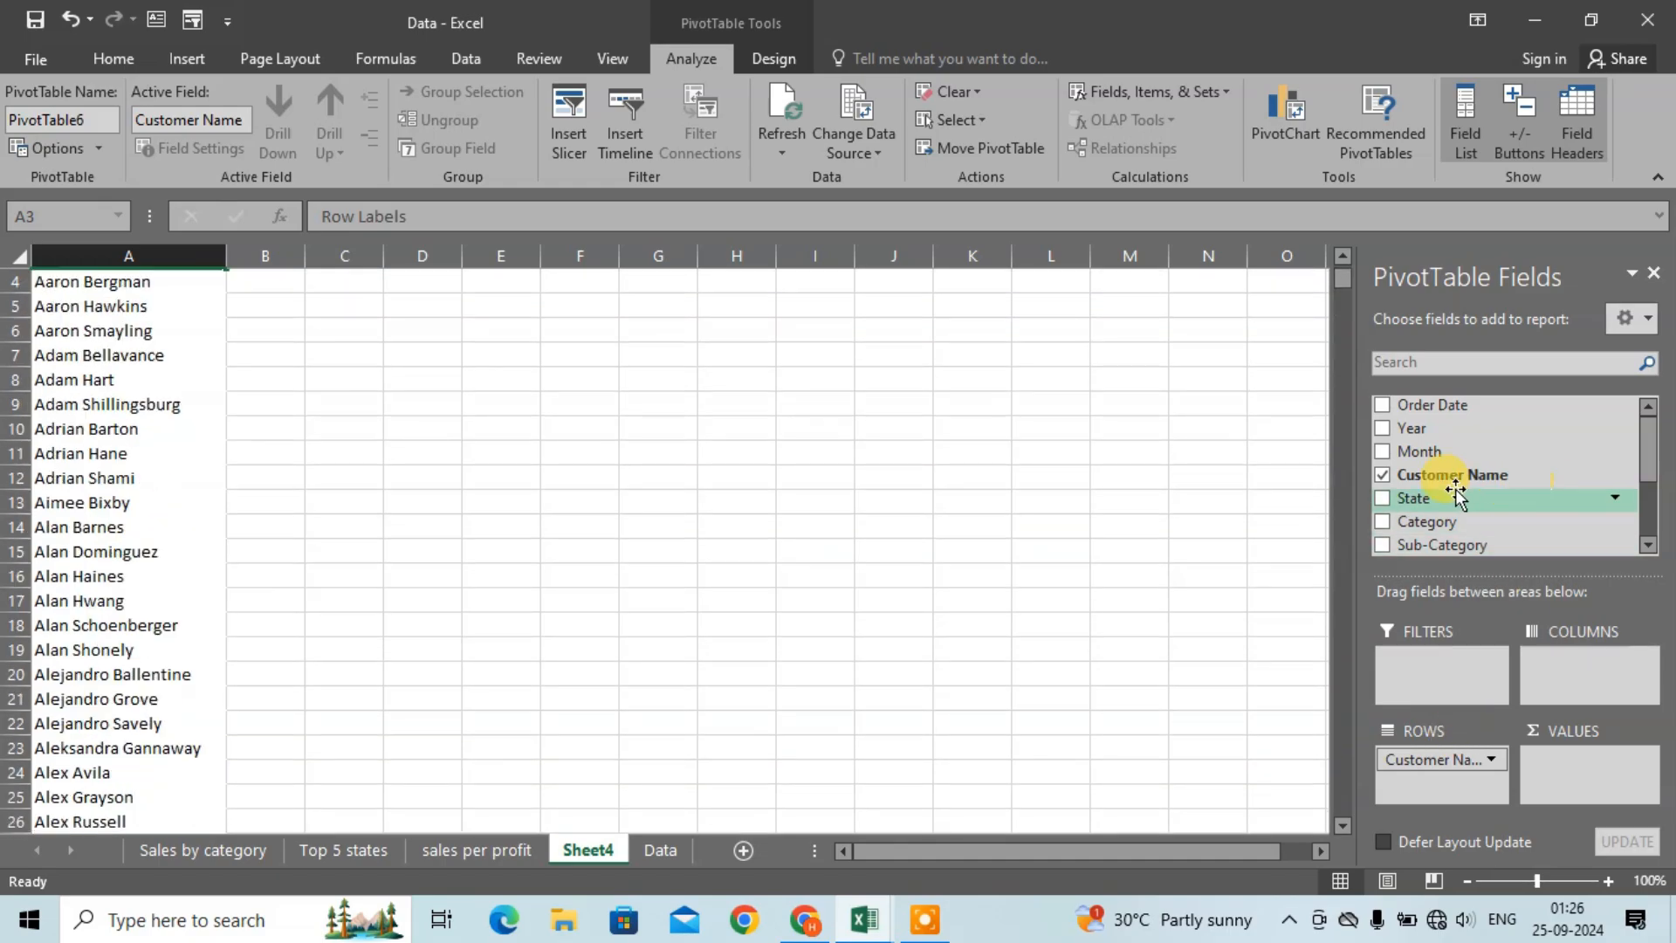
pyautogui.moveTo(1647, 466); pyautogui.dragTo(1649, 521)
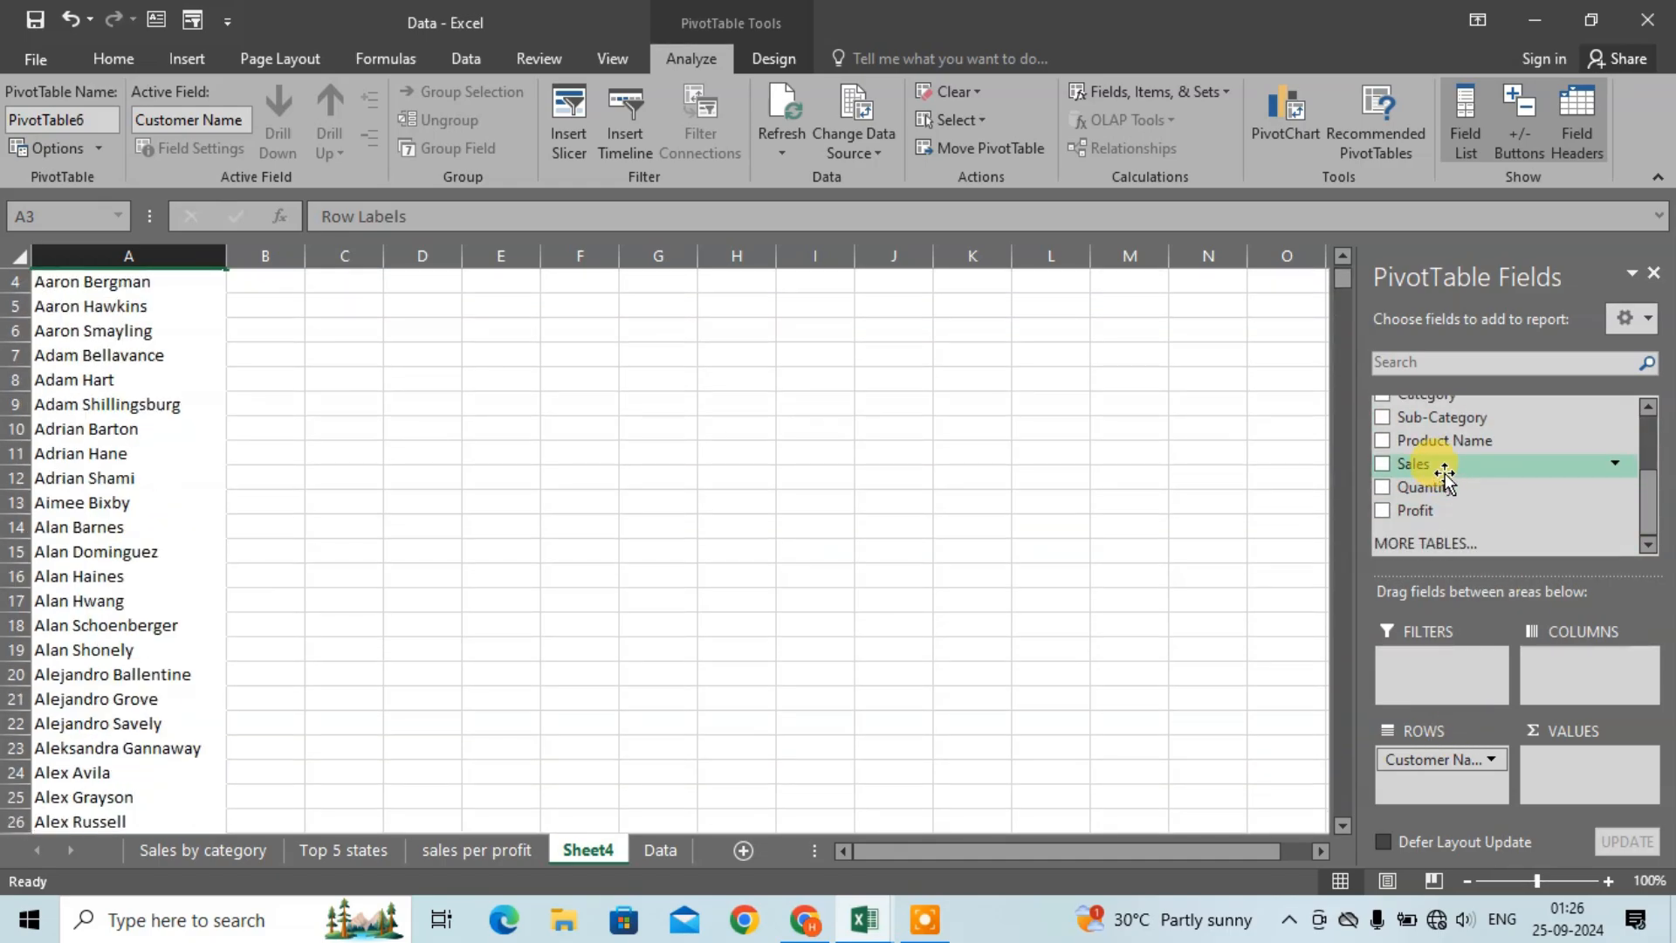
pyautogui.moveTo(1432, 466); pyautogui.dragTo(1586, 759)
pyautogui.scroll(1, 317, 430)
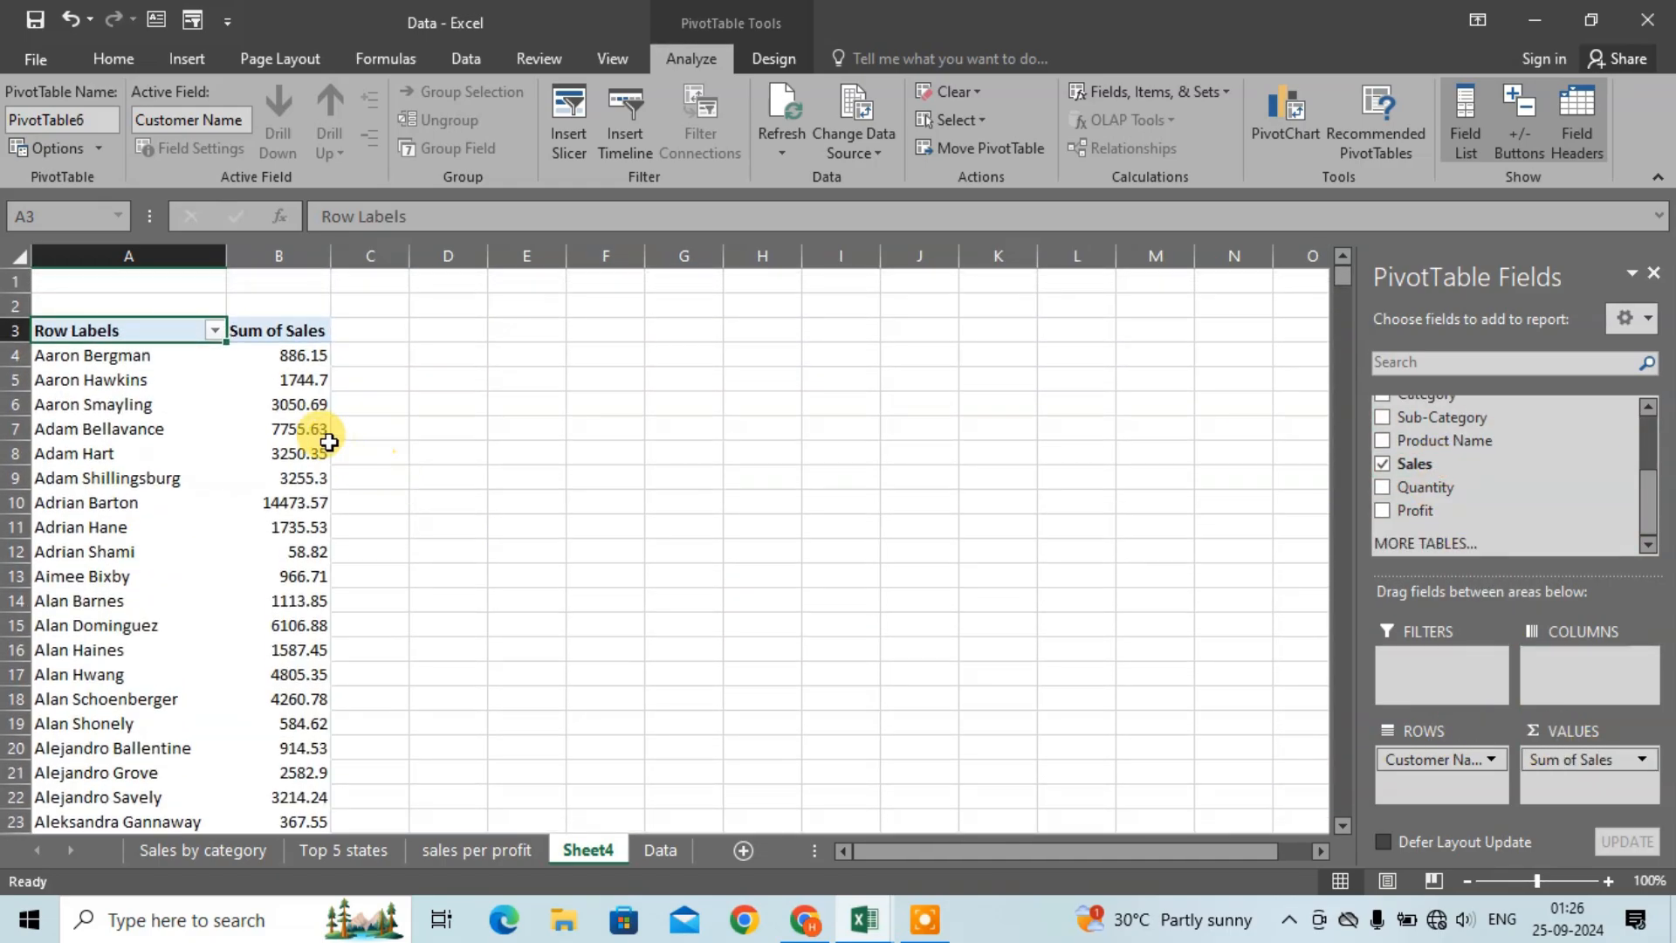
# Step: Remove the Grand Total row from the end of the customer PivotTable
pyautogui.scroll(-20, 317, 442)
pyautogui.scroll(-7, 296, 639)
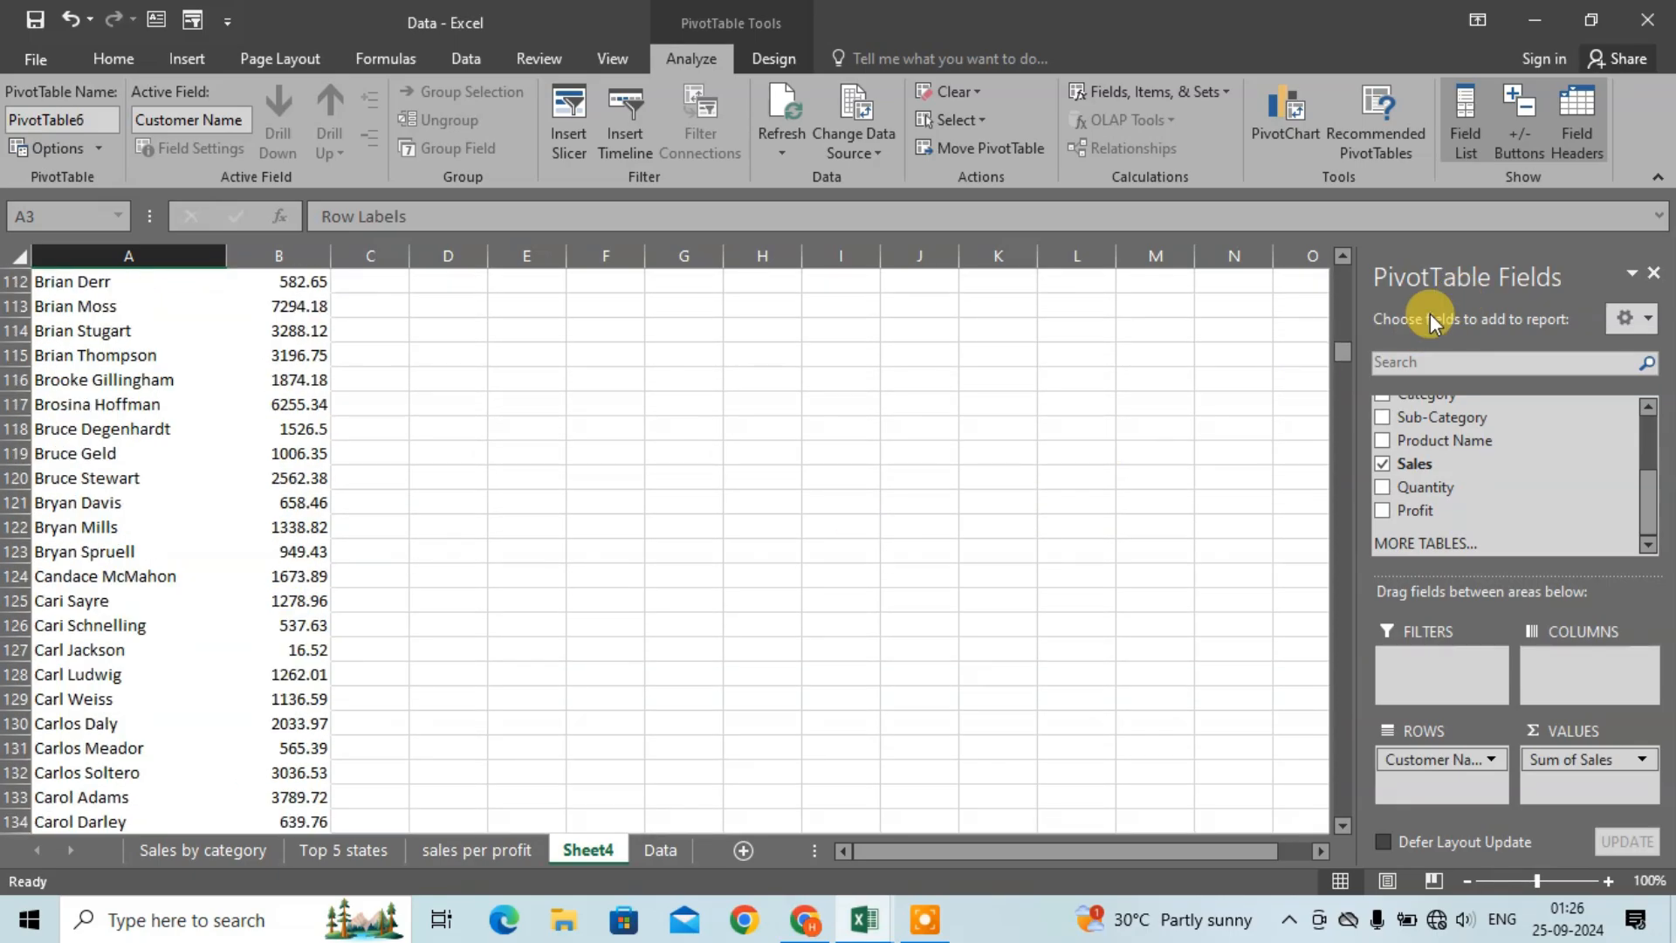
pyautogui.moveTo(1343, 352); pyautogui.dragTo(1351, 803)
pyautogui.click(35, 404)
pyautogui.rightClick(54, 407)
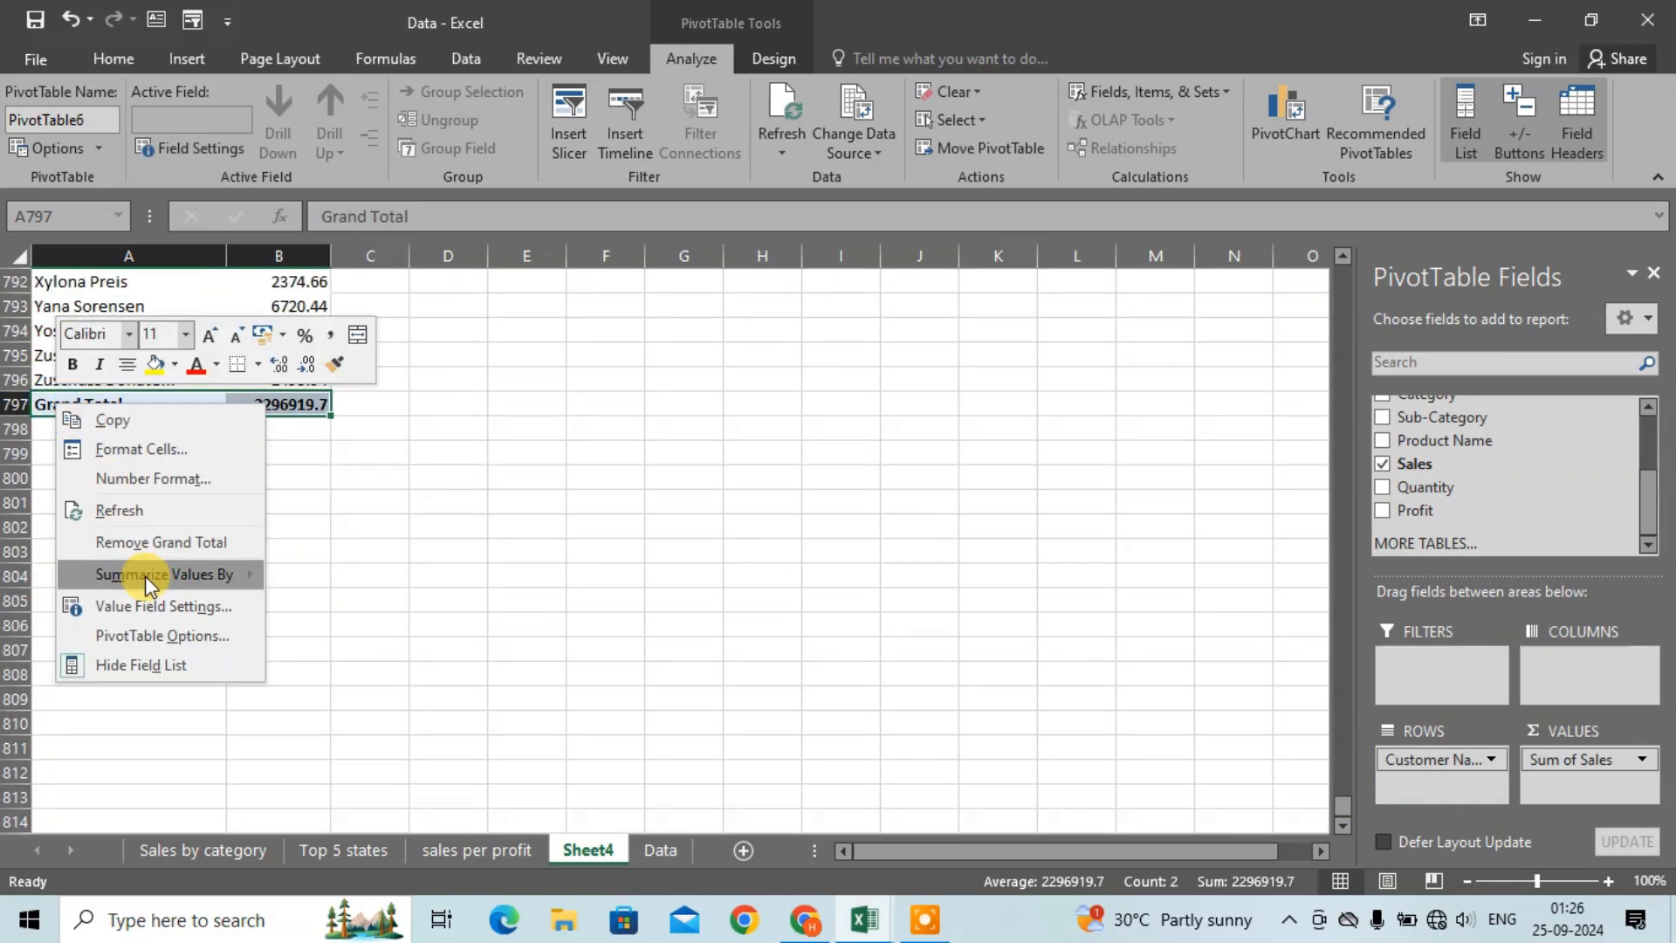
pyautogui.click(145, 542)
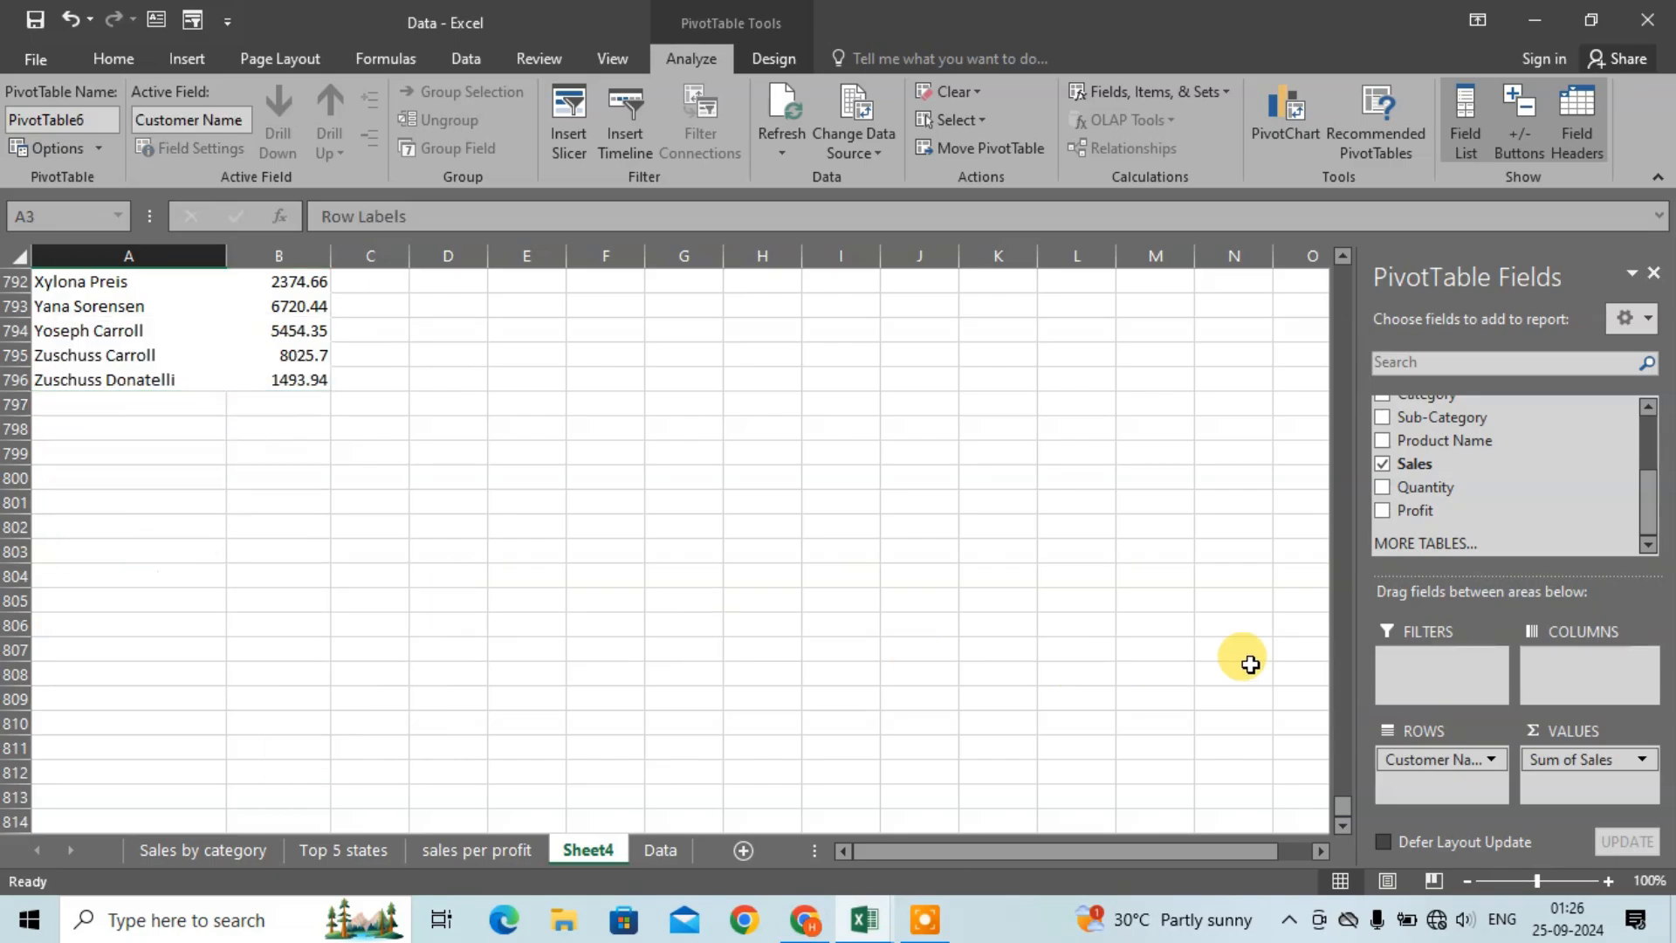
pyautogui.moveTo(1339, 806); pyautogui.dragTo(1320, 259)
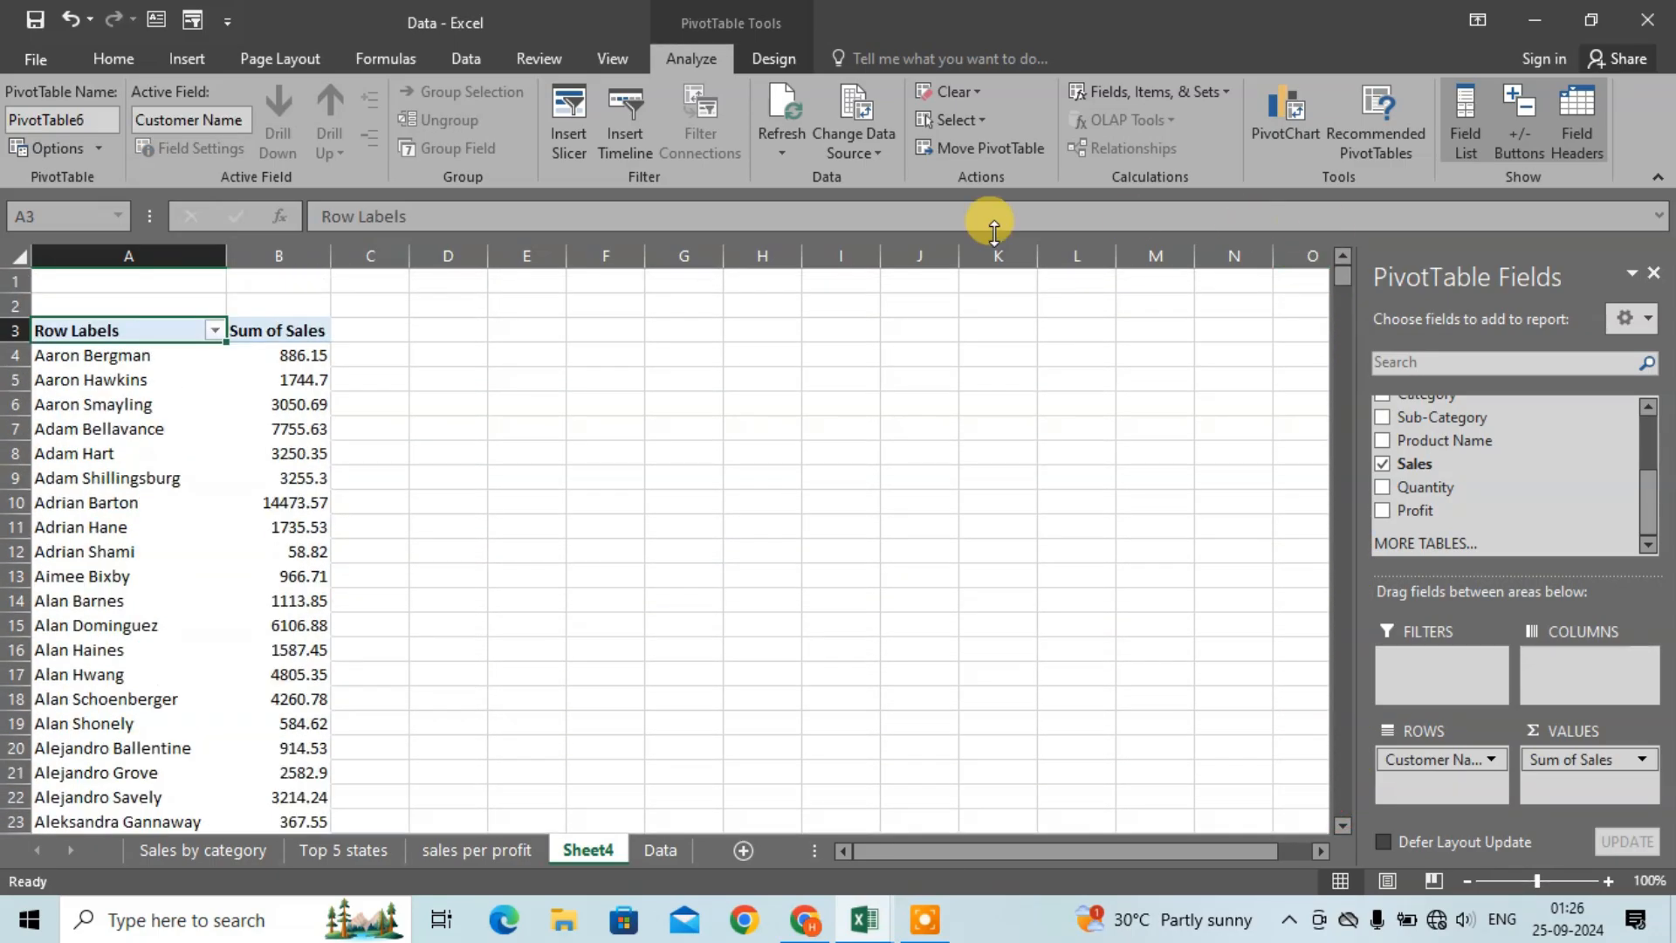
# Step: Sort the customers' Sum of Sales values from largest to smallest
pyautogui.click(278, 360)
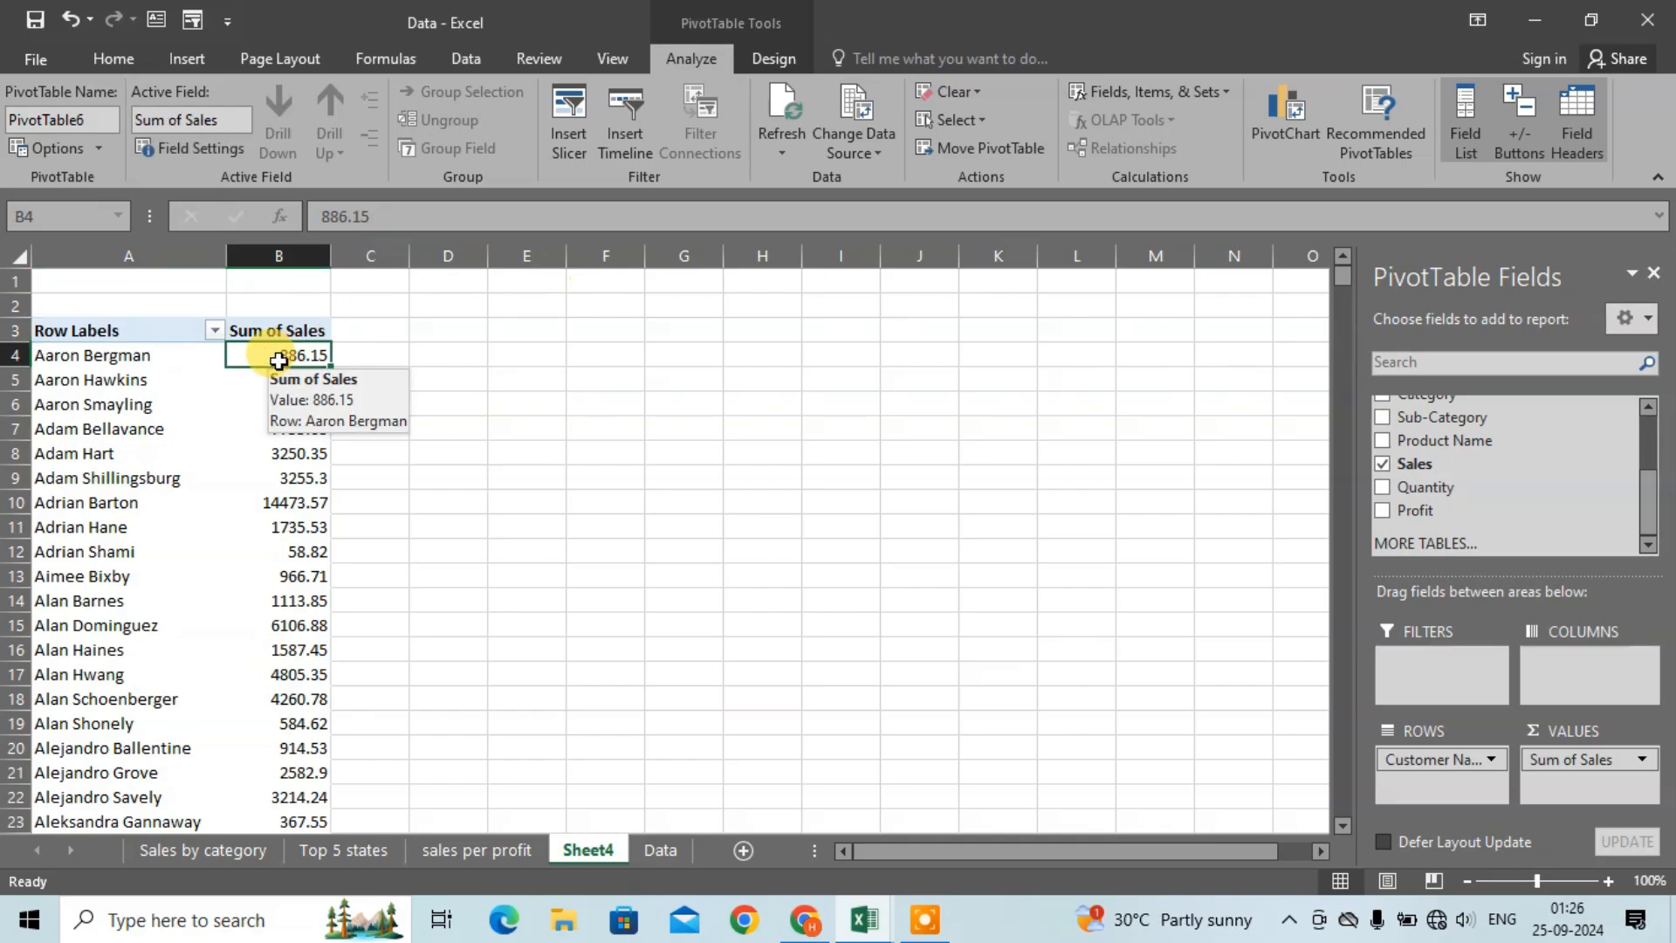
pyautogui.hotkey('ctrl', 'shift', 'Down')
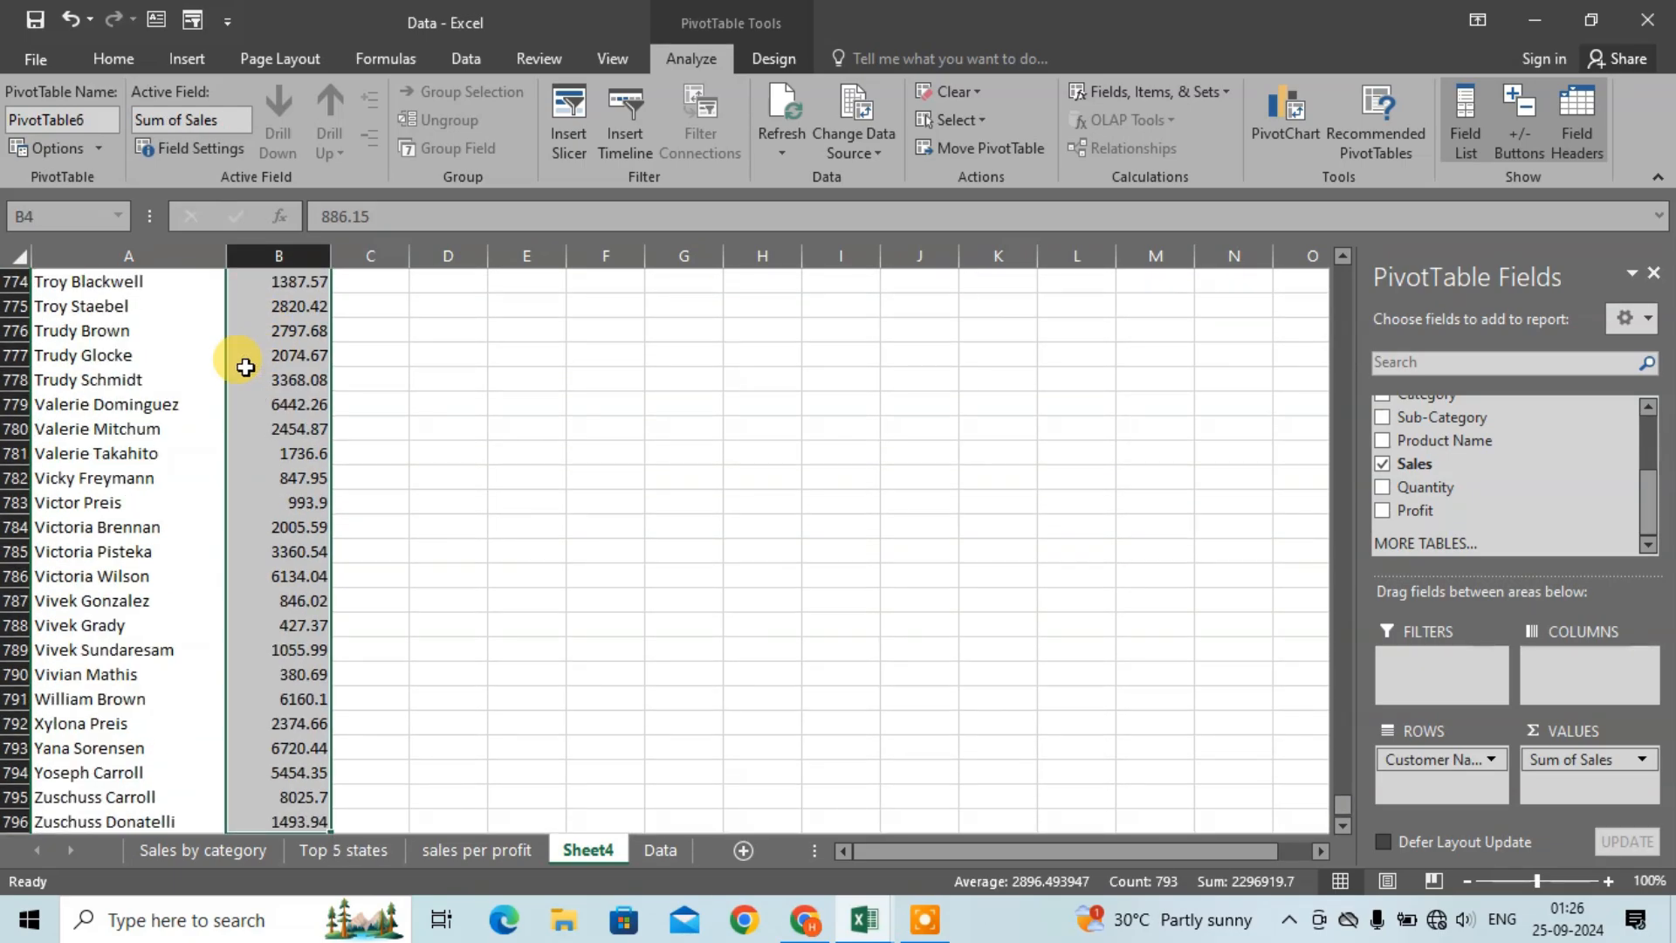
pyautogui.click(113, 70)
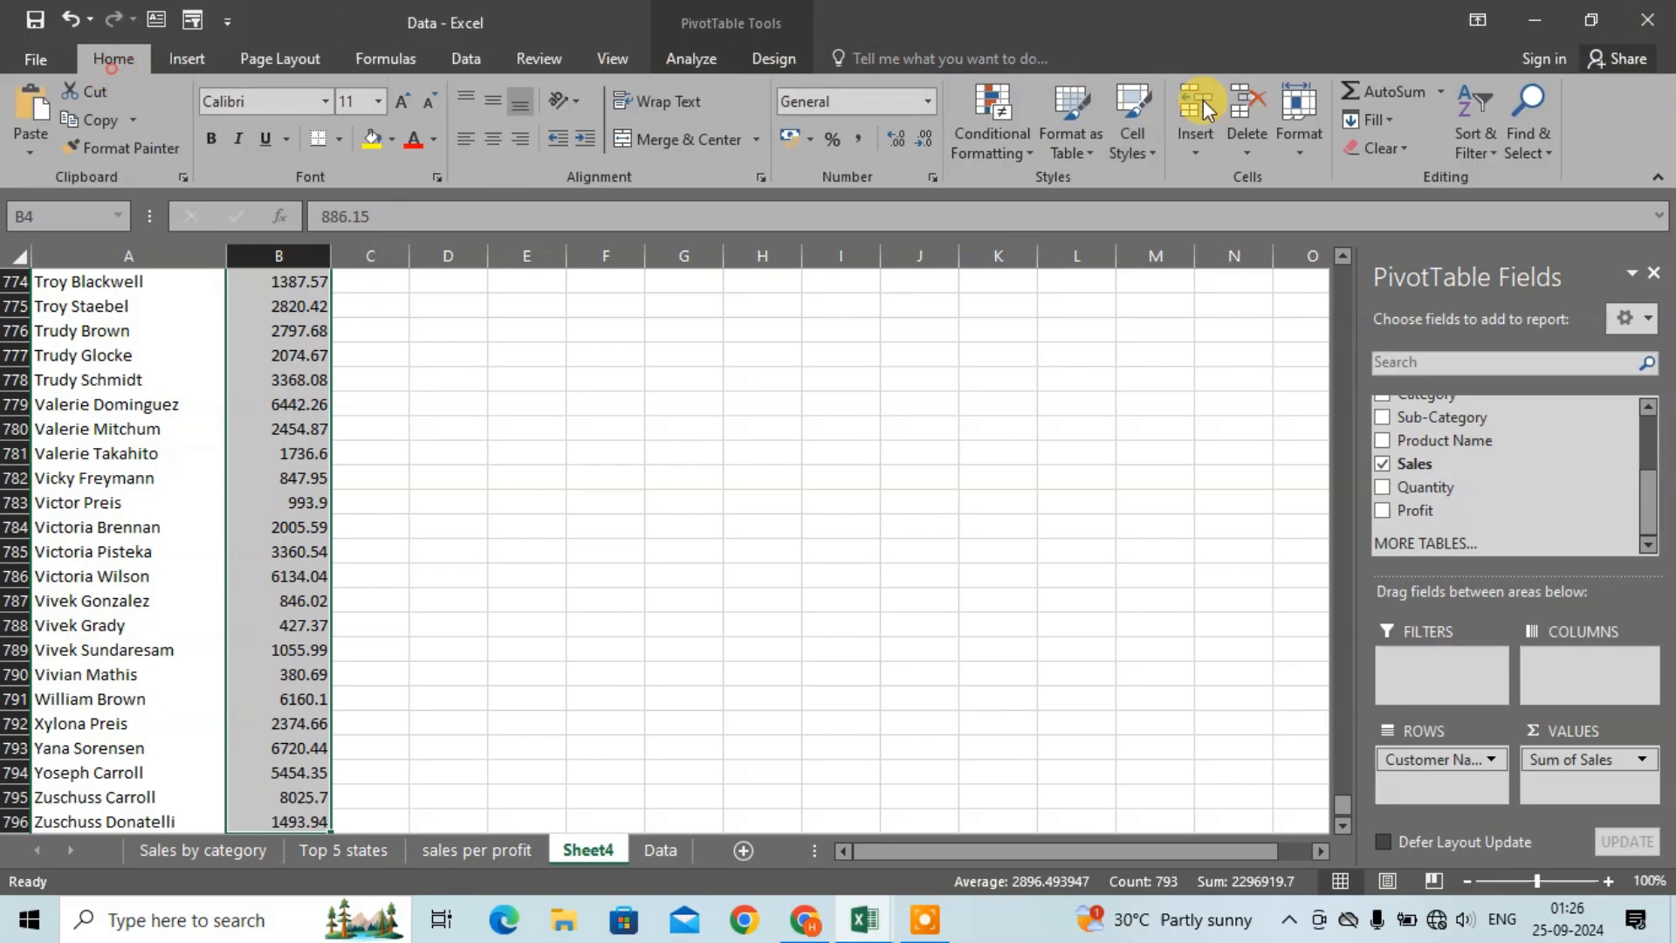
pyautogui.click(1479, 144)
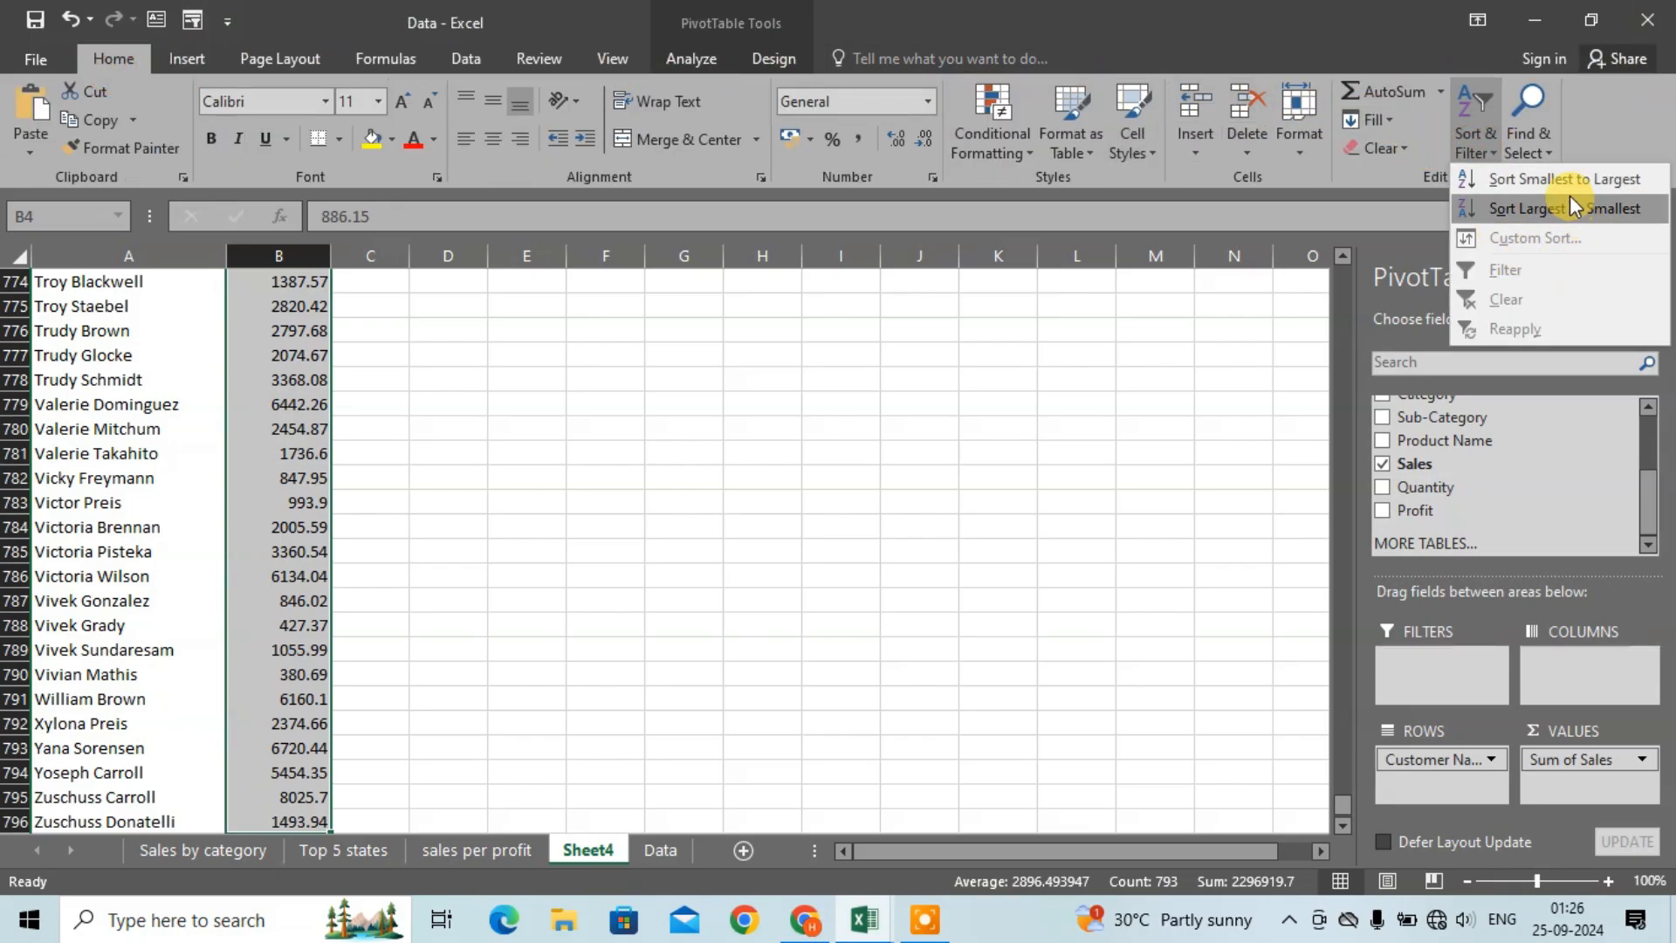
pyautogui.click(1574, 213)
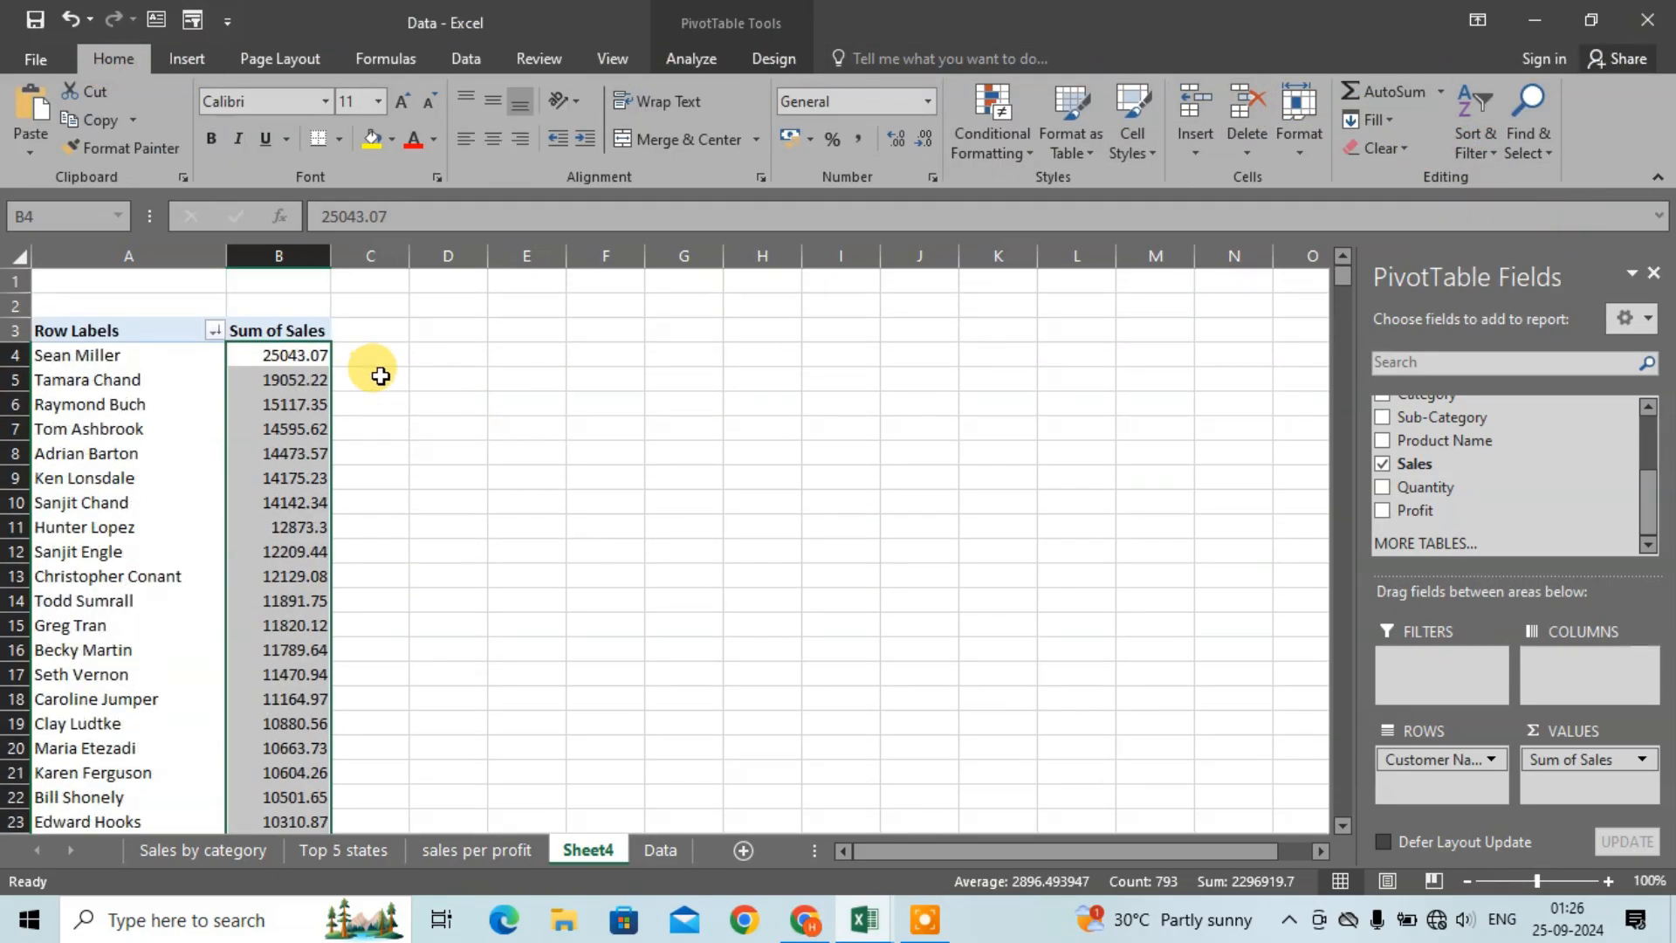
# Step: Link D4 to the first customer's name in A4 and E4 to the sales value in B4 with formulas
pyautogui.click(419, 353)
pyautogui.write('=')
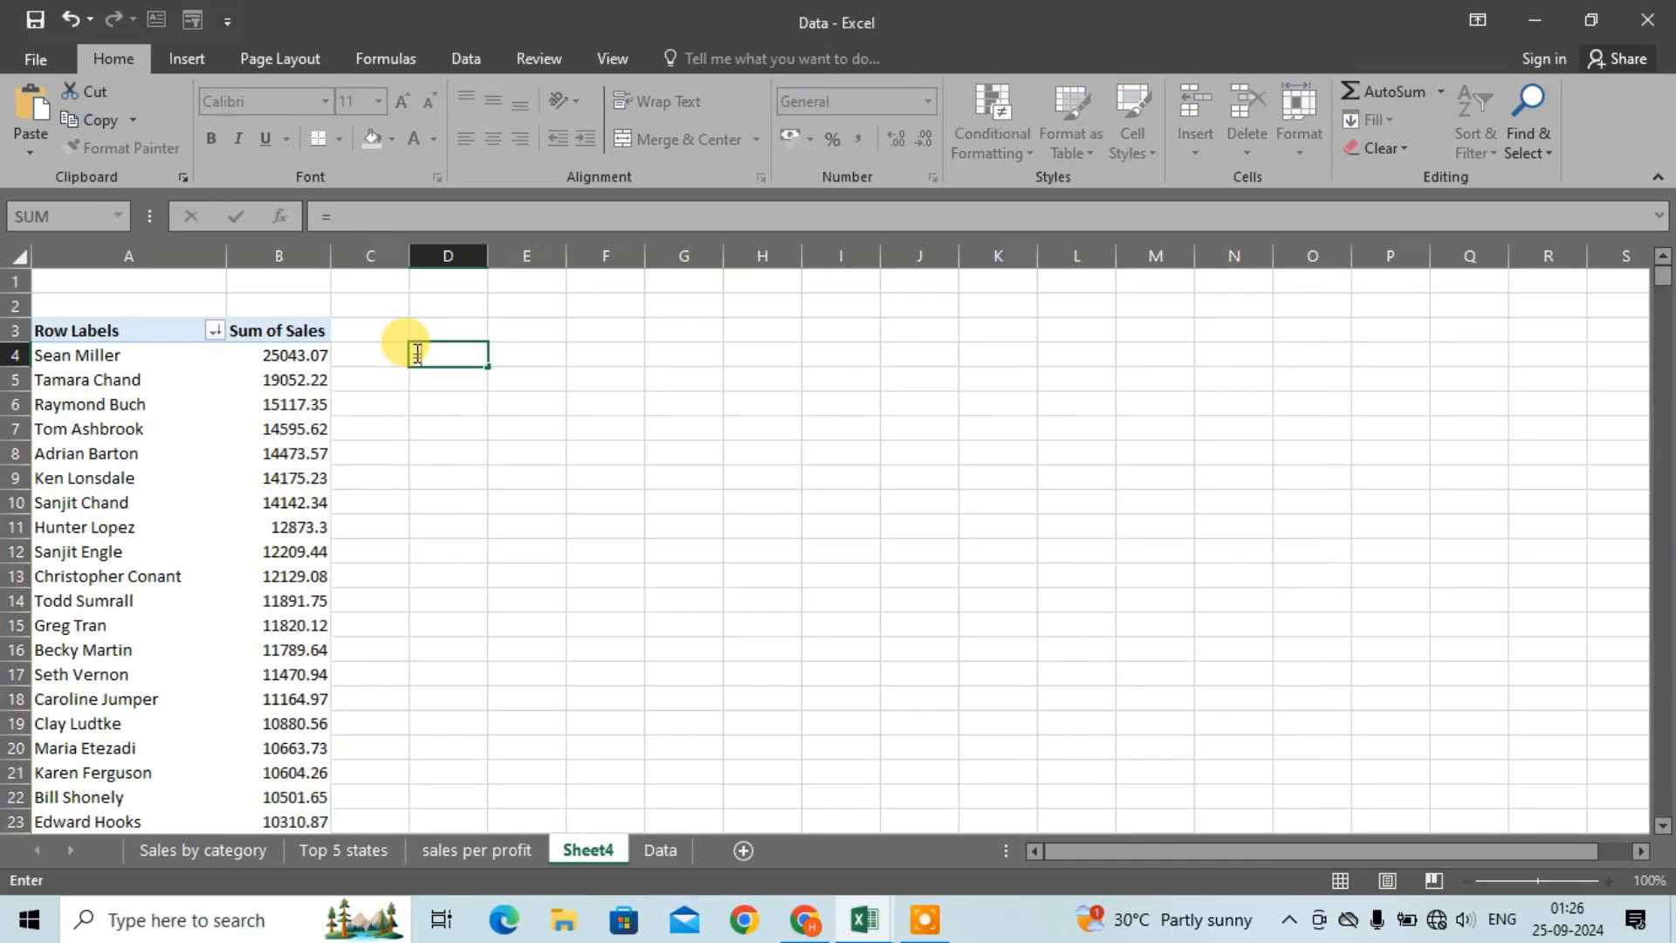
pyautogui.click(63, 358)
pyautogui.press('Return')
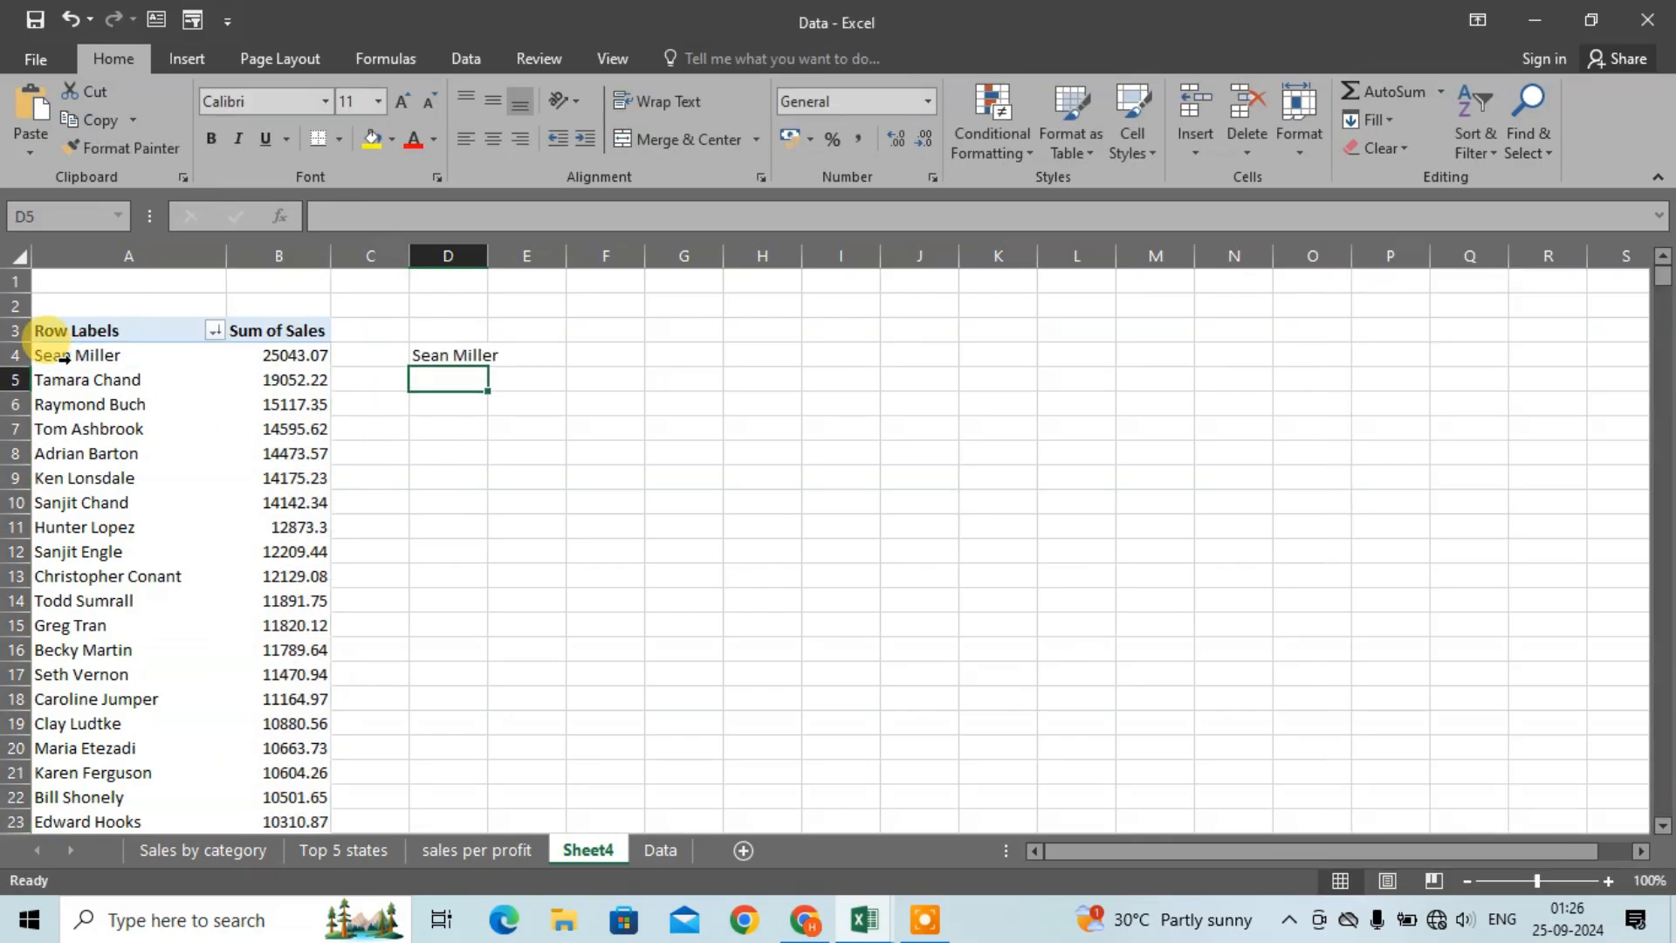
pyautogui.click(533, 360)
pyautogui.write('=')
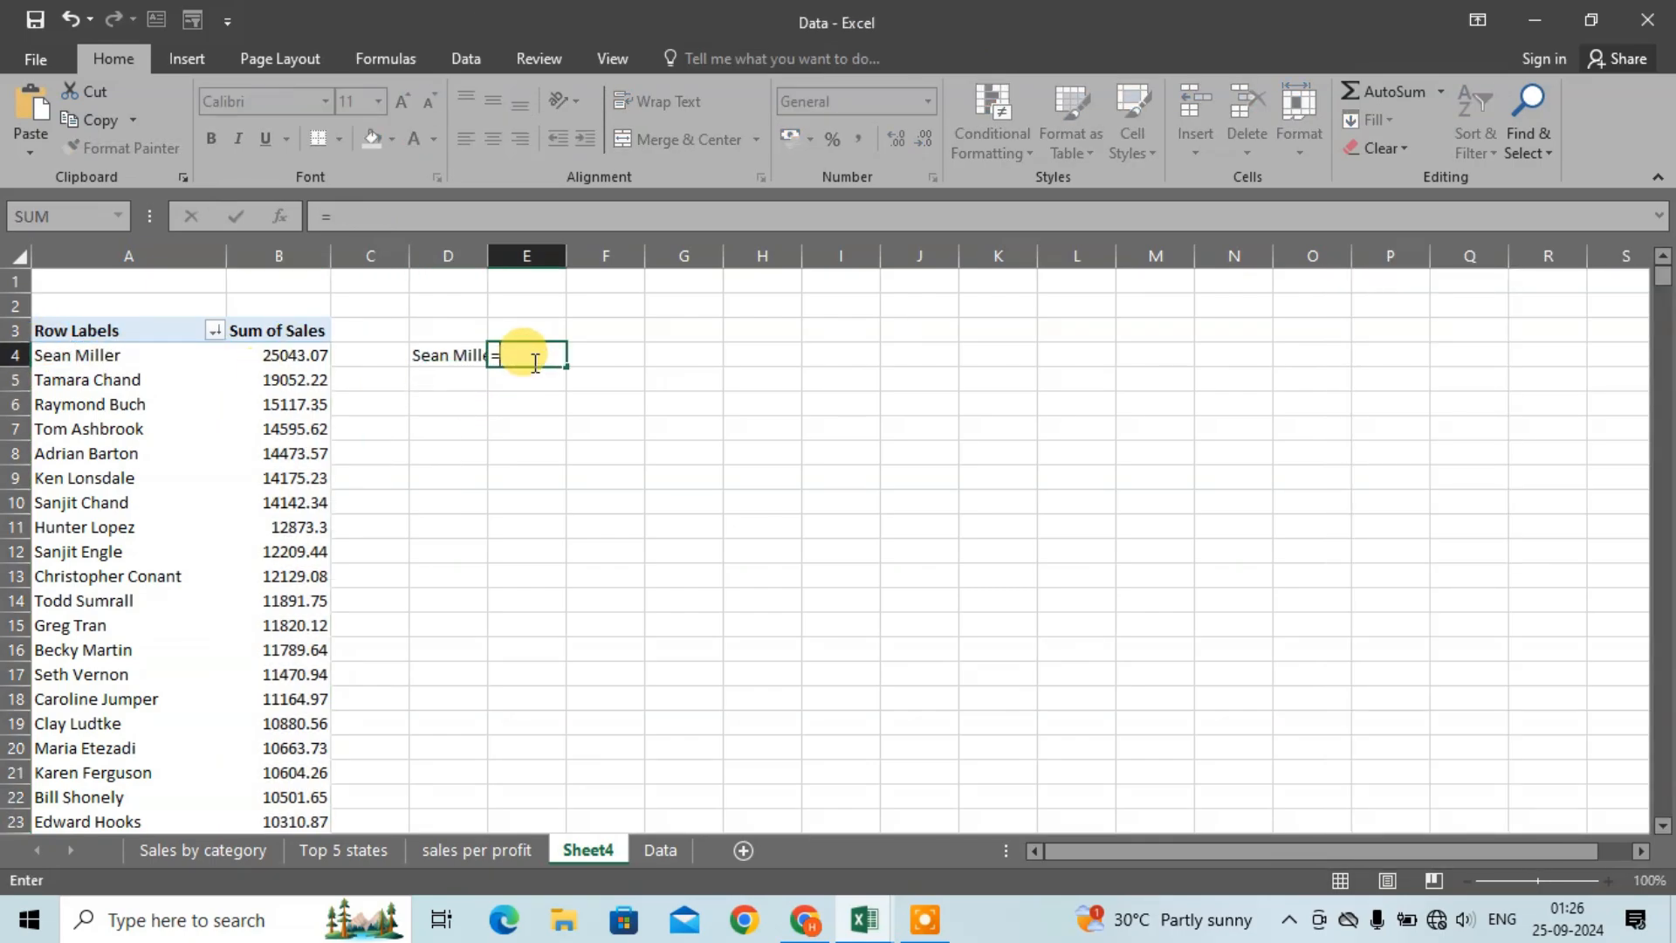
pyautogui.click(292, 360)
pyautogui.press('Return')
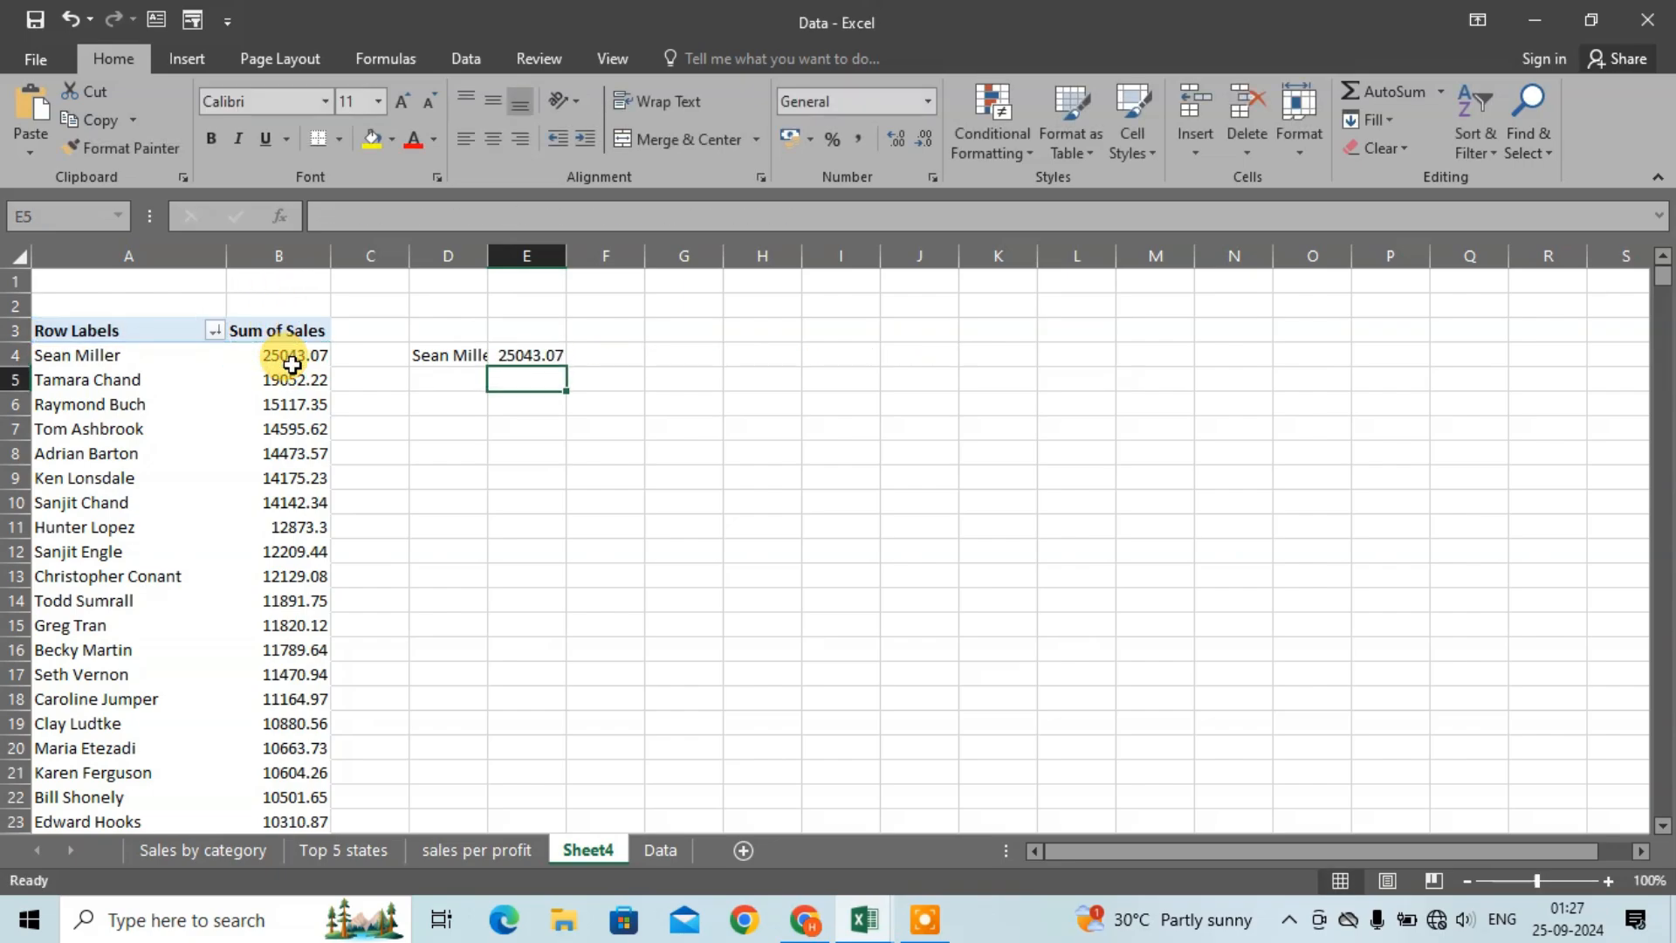
# Step: Autofit column D and fill the D4:E4 formulas down to row 8 for the top five customers
pyautogui.doubleClick(488, 254)
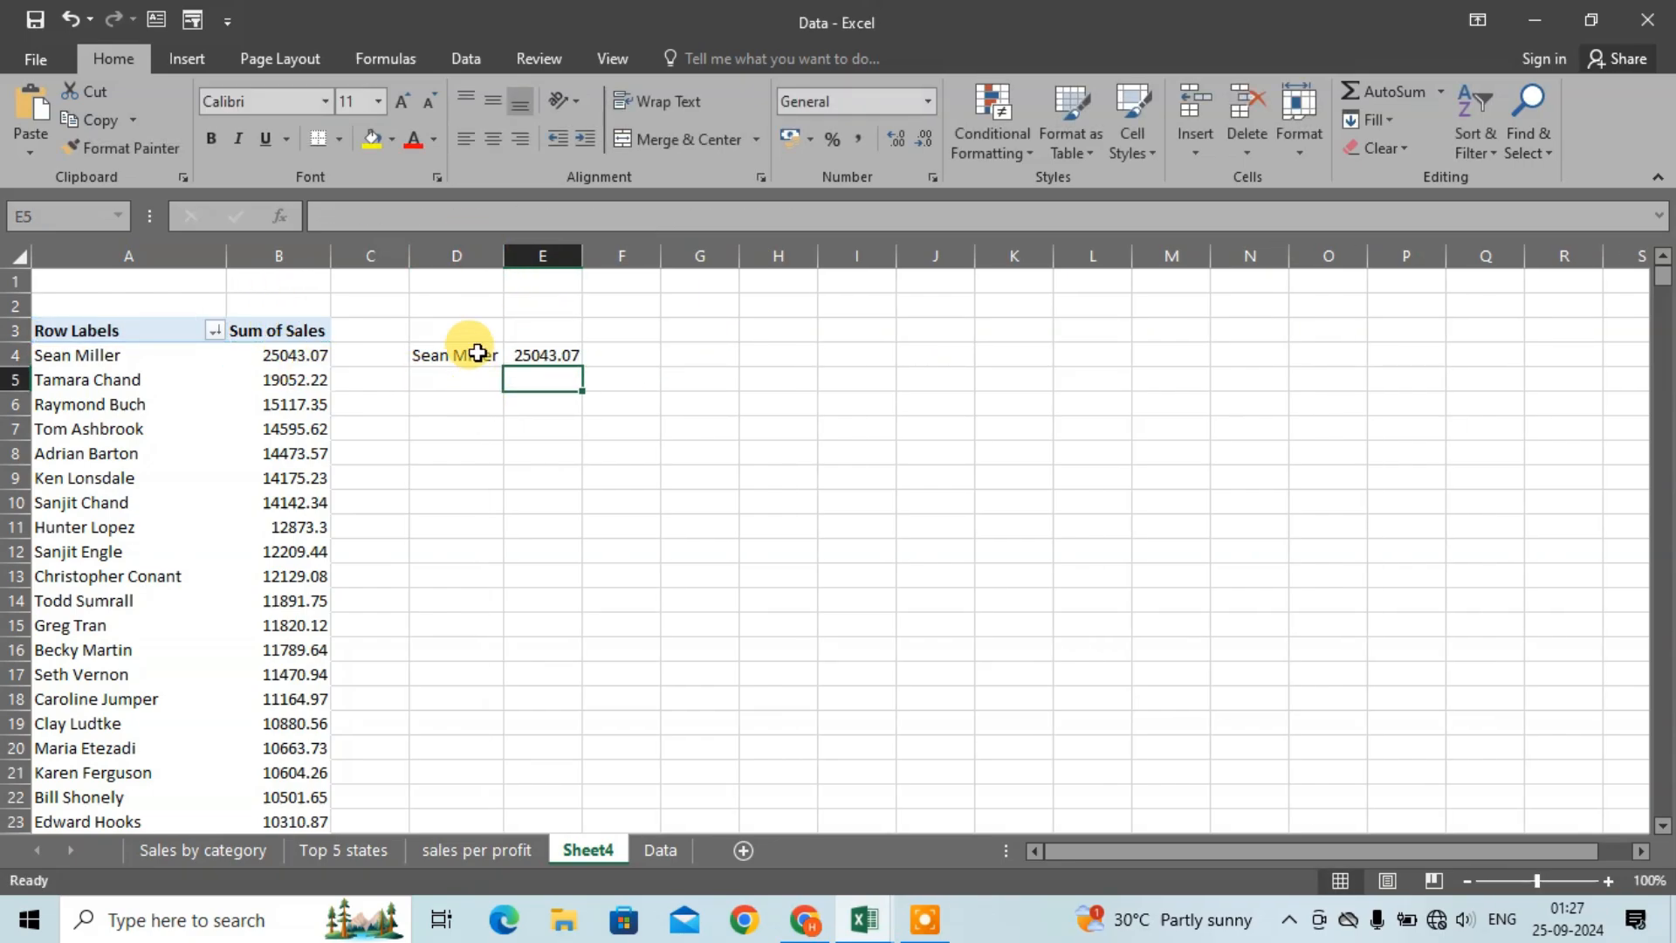
pyautogui.moveTo(476, 354); pyautogui.dragTo(585, 462)
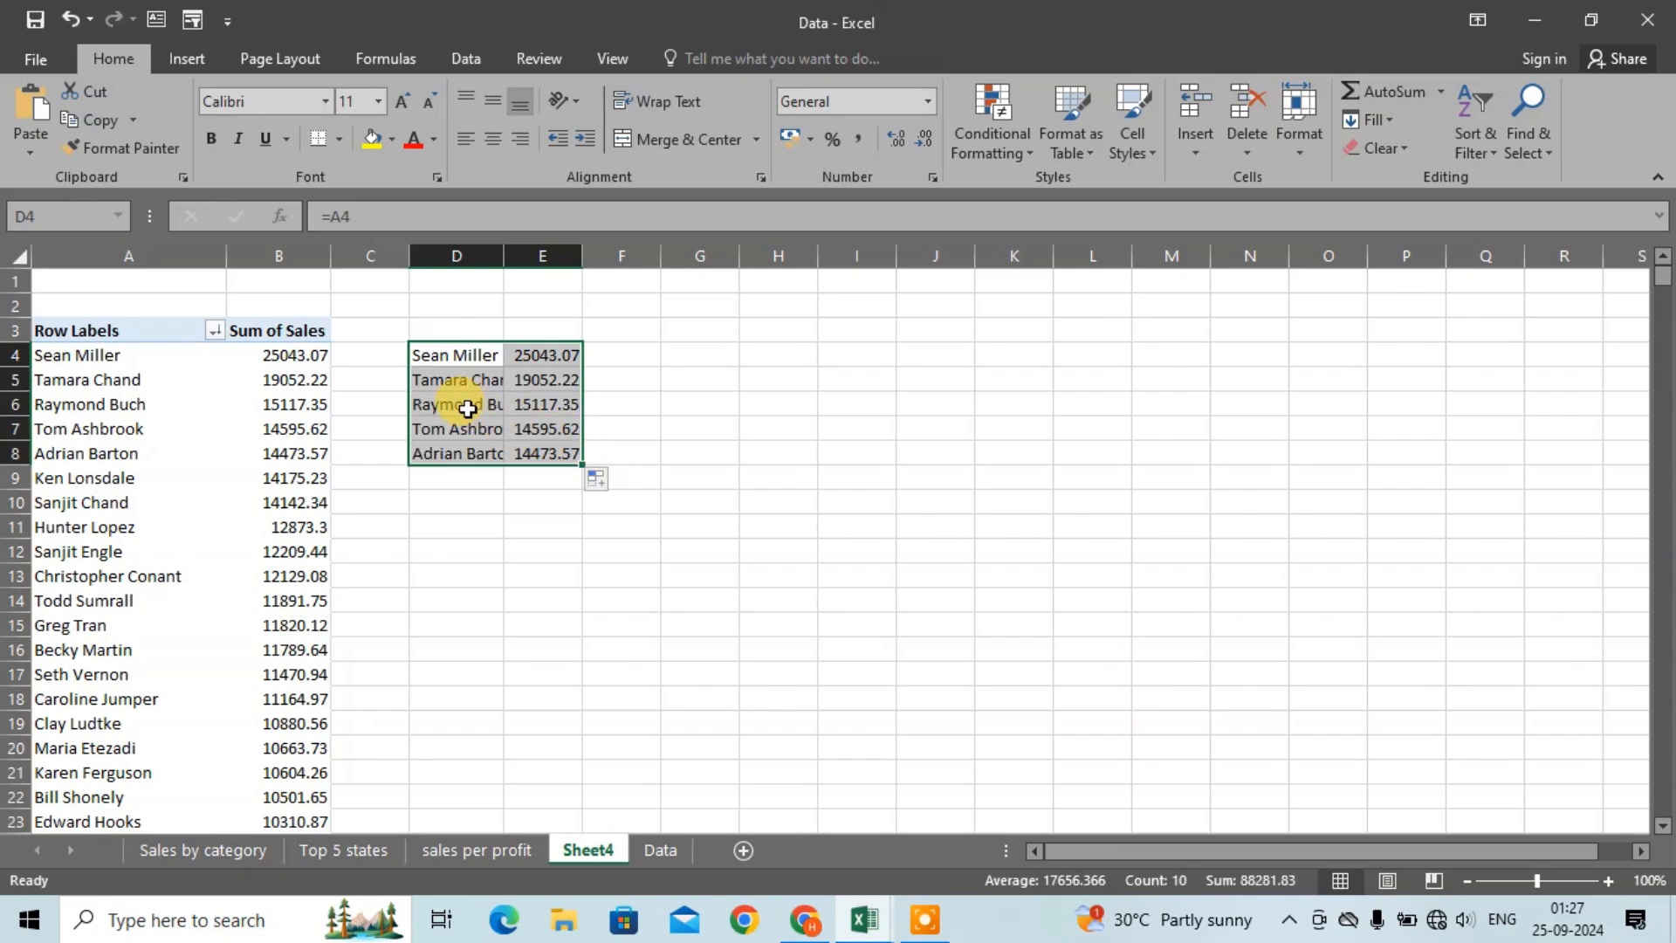
# Step: Insert a clustered column chart of D4:E8, using the variant that shows each customer as a separate coloured series
pyautogui.click(186, 59)
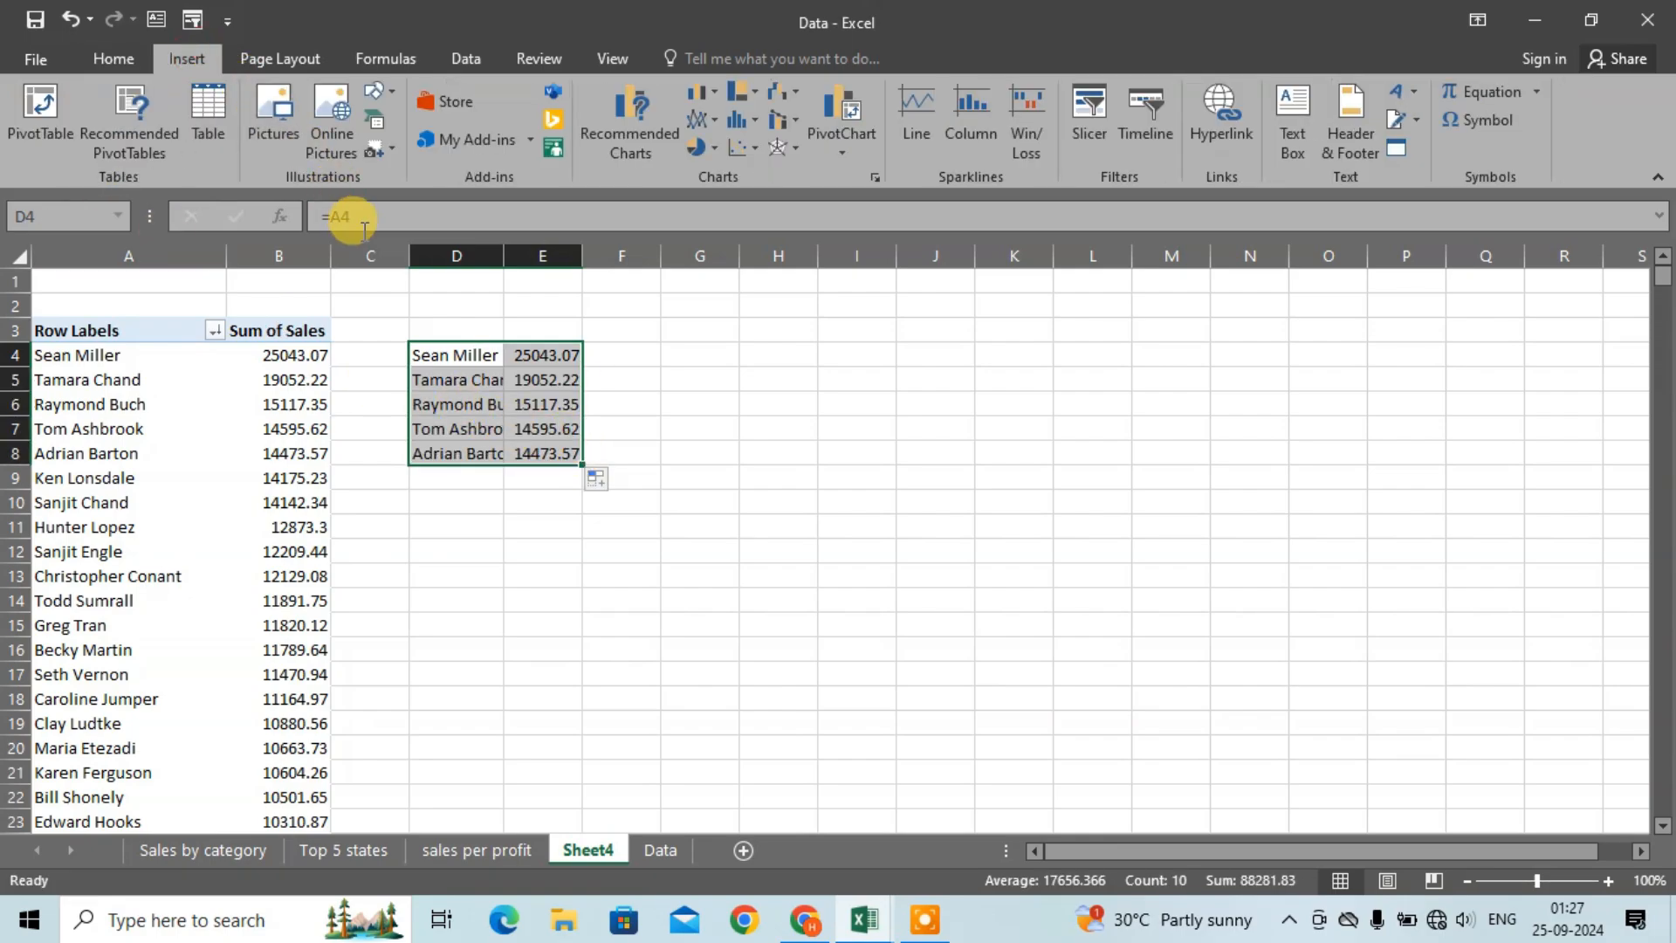
pyautogui.click(604, 150)
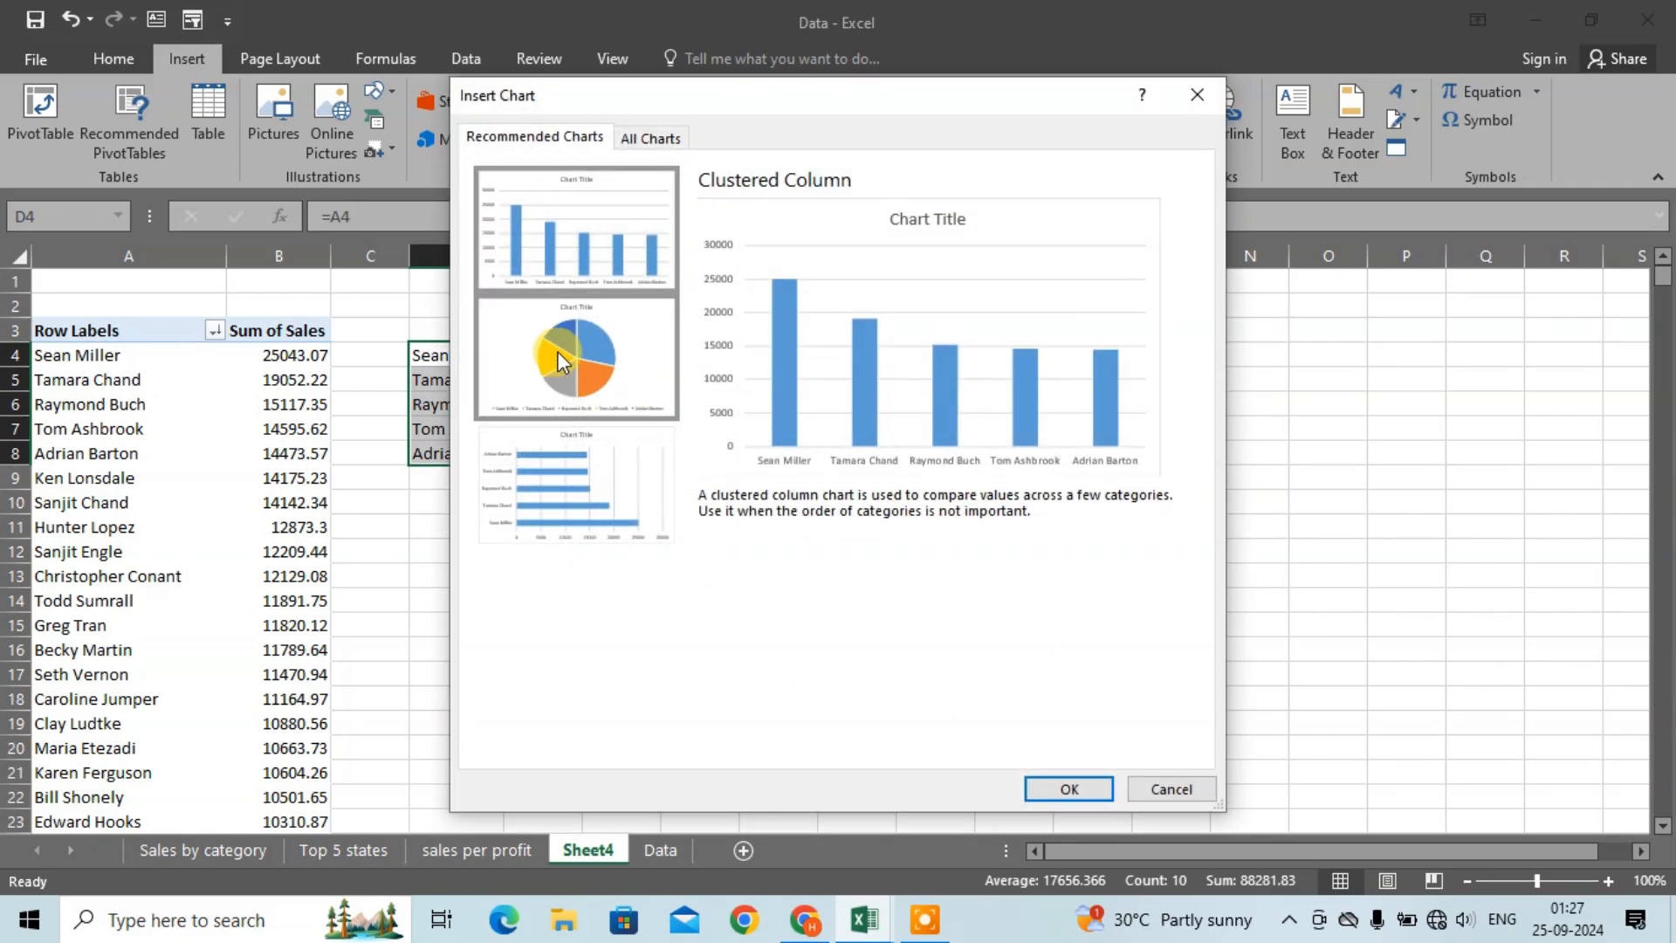
pyautogui.click(660, 125)
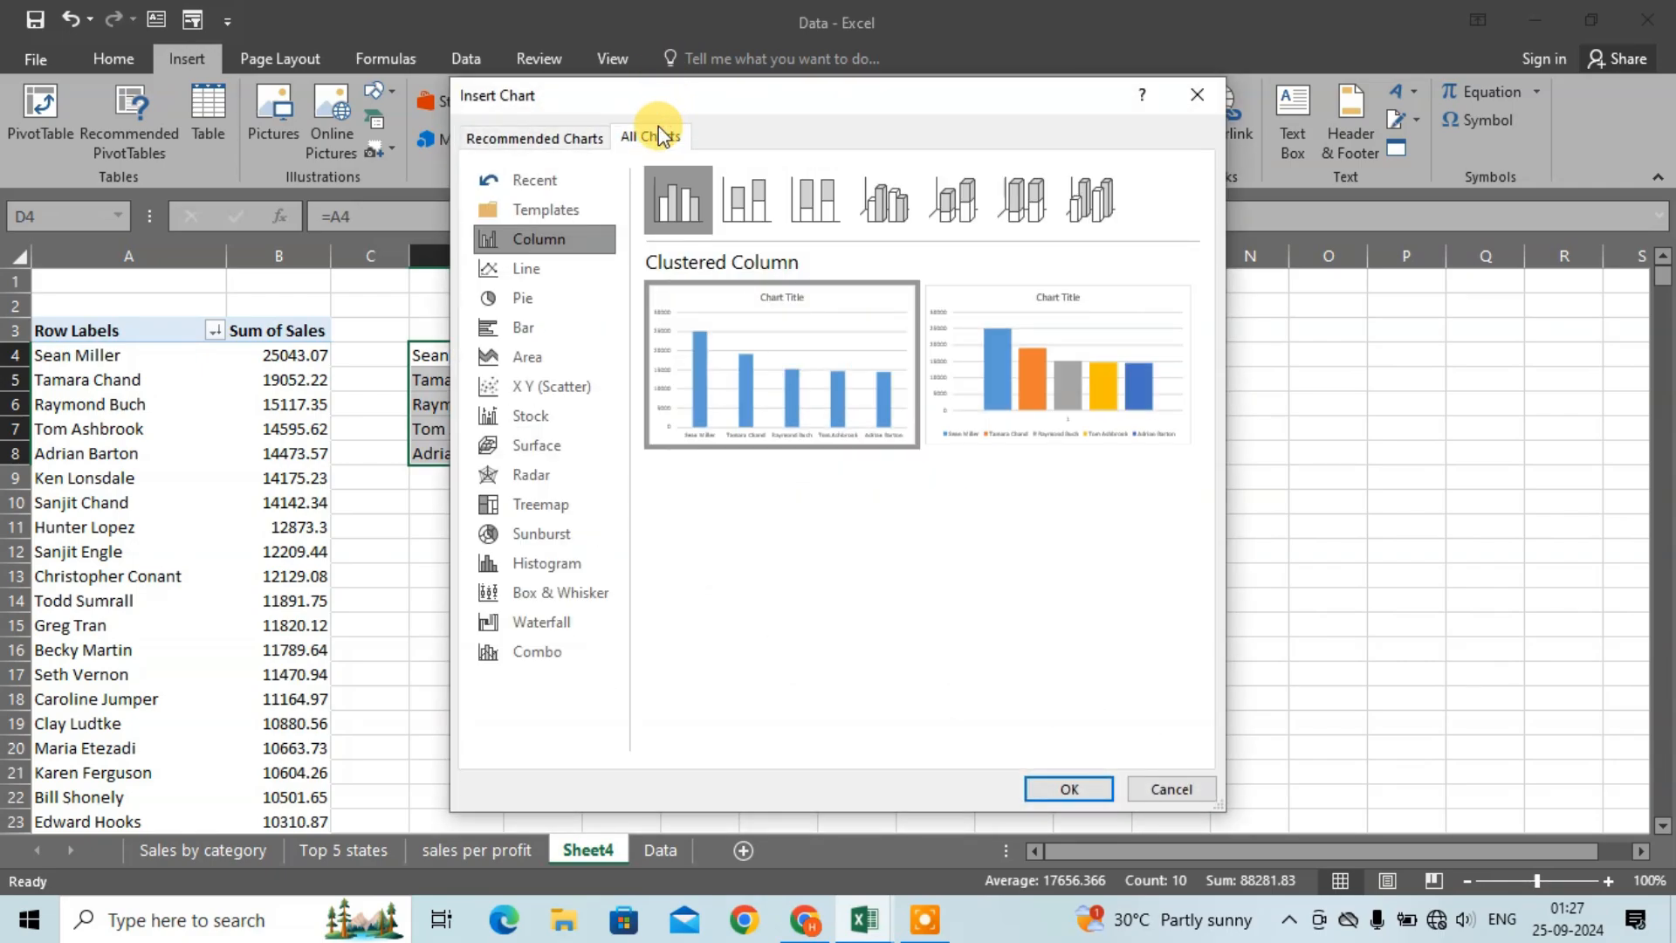
pyautogui.click(1077, 359)
pyautogui.click(1068, 790)
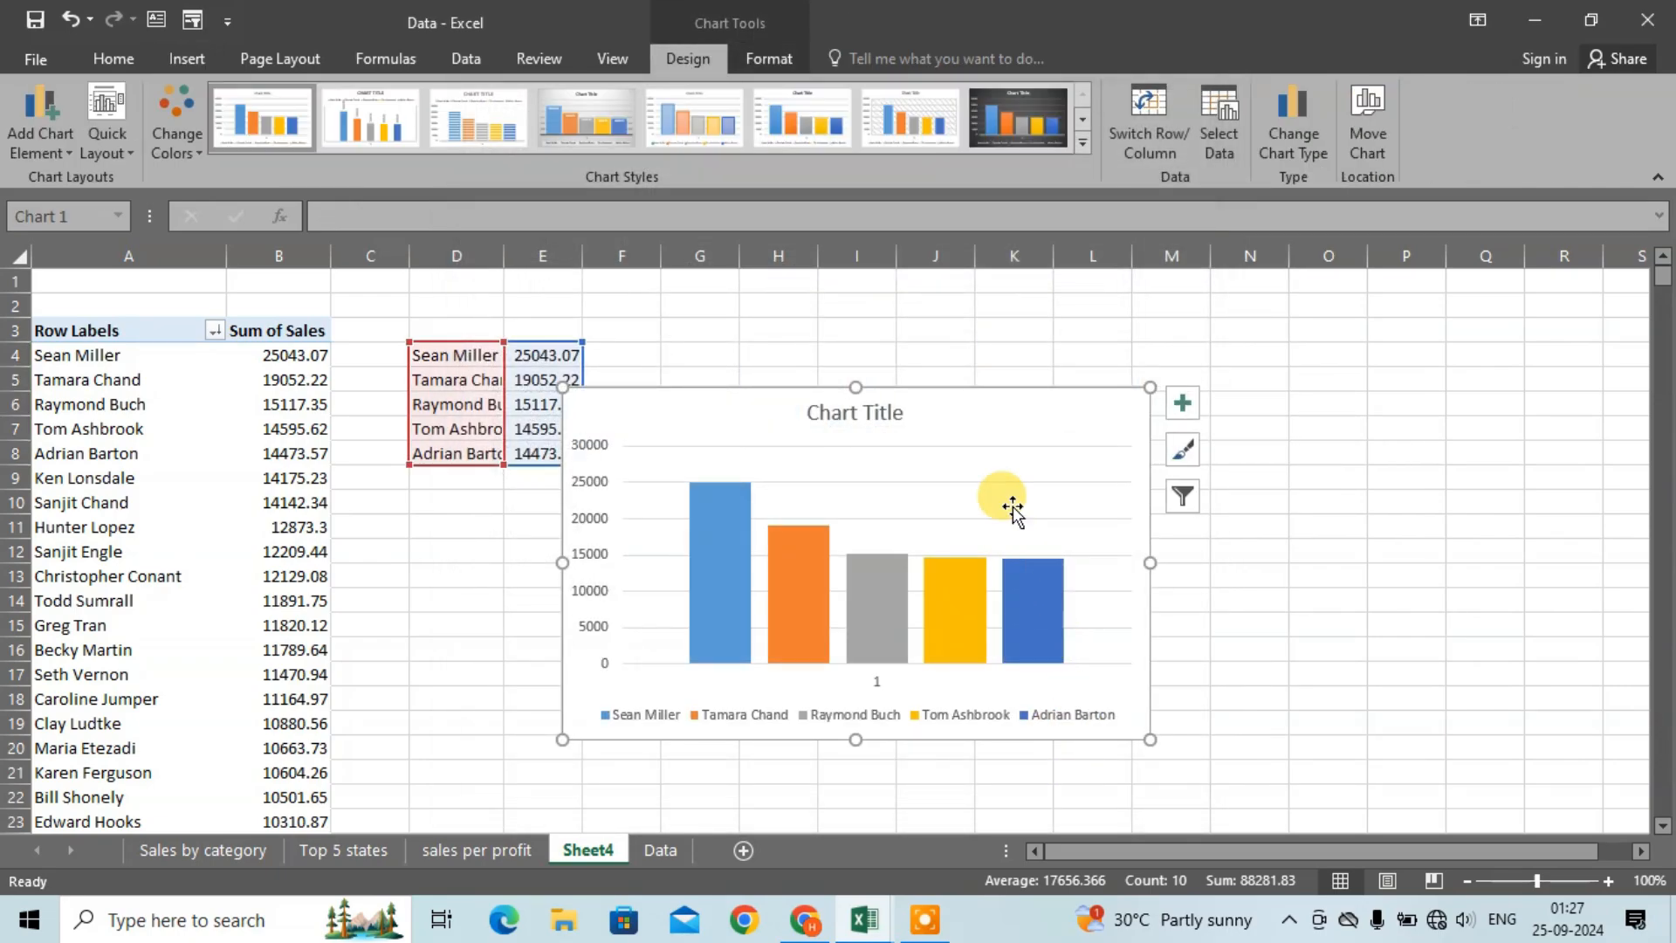
# Step: Hide the chart's gridlines and place the legend to the right of the columns
pyautogui.click(1182, 402)
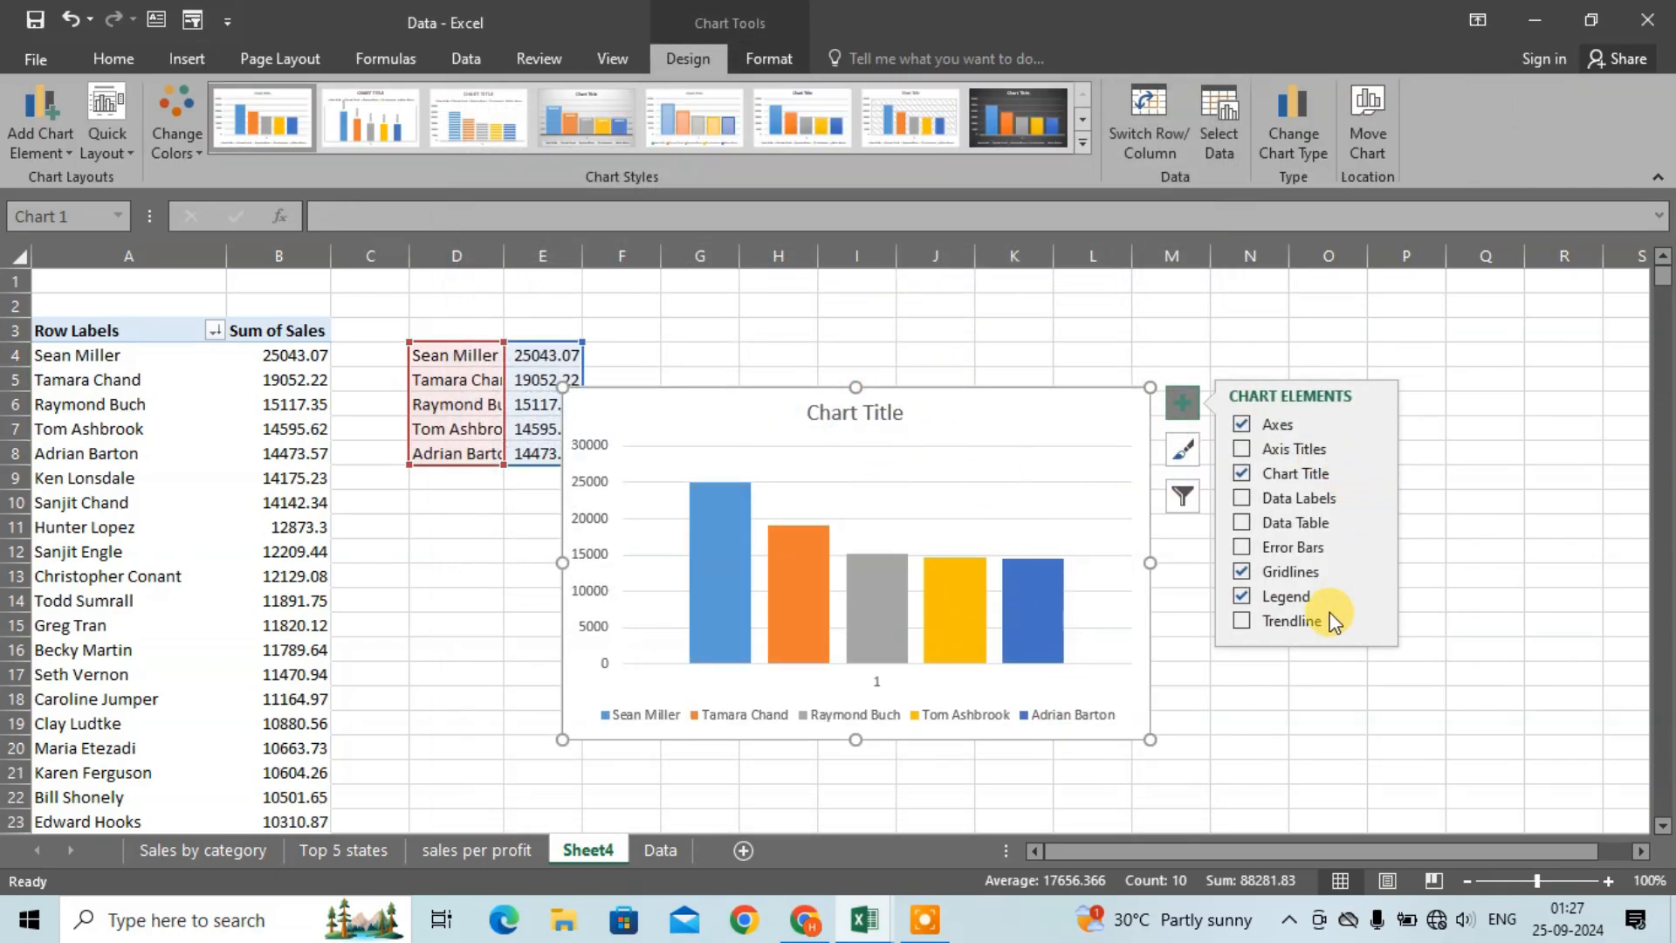
pyautogui.click(1309, 597)
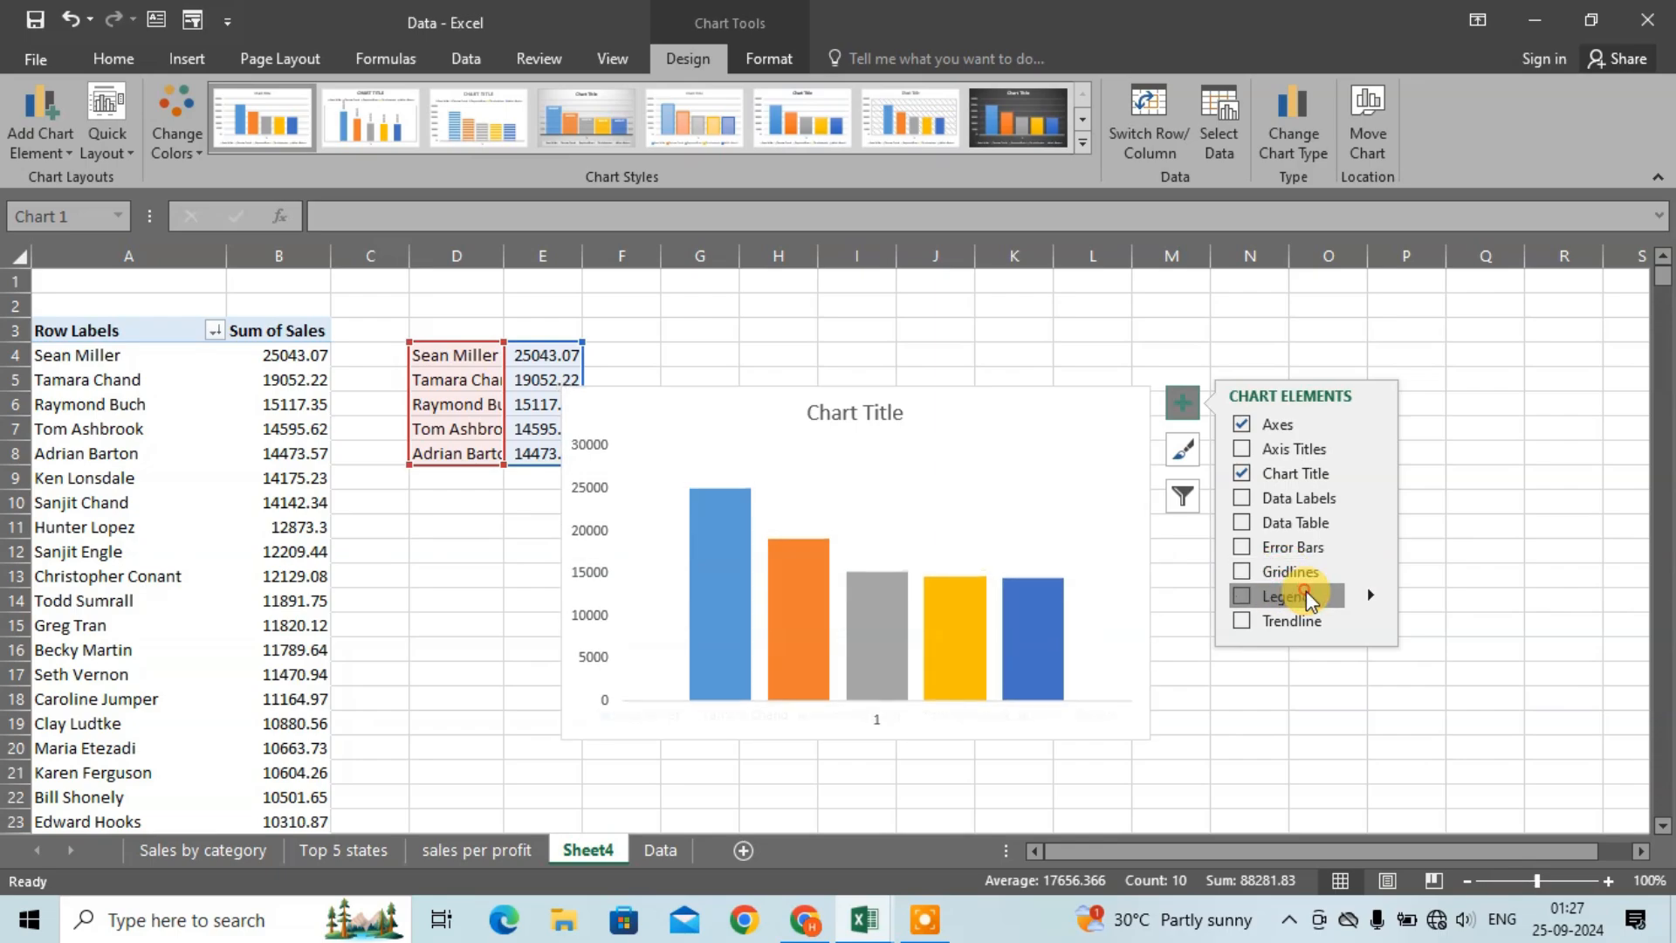
pyautogui.click(1309, 598)
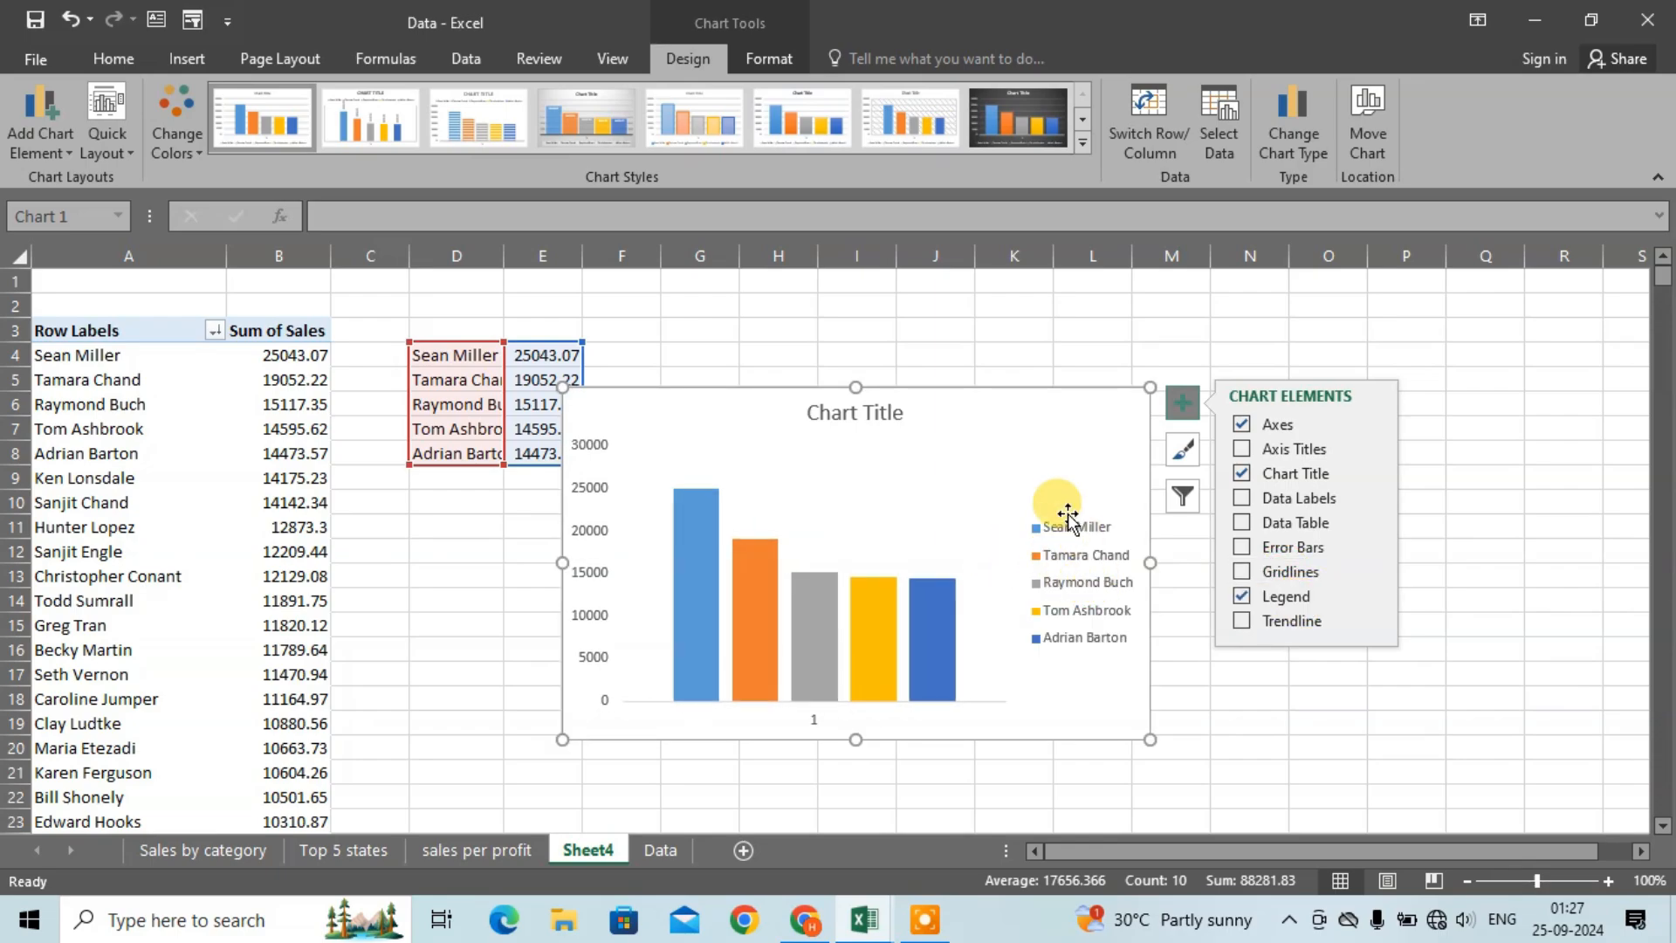
# Step: Replace the column chart's title with "Top 5 customers"
pyautogui.click(858, 410)
pyautogui.doubleClick(857, 410)
pyautogui.tripleClick(851, 409)
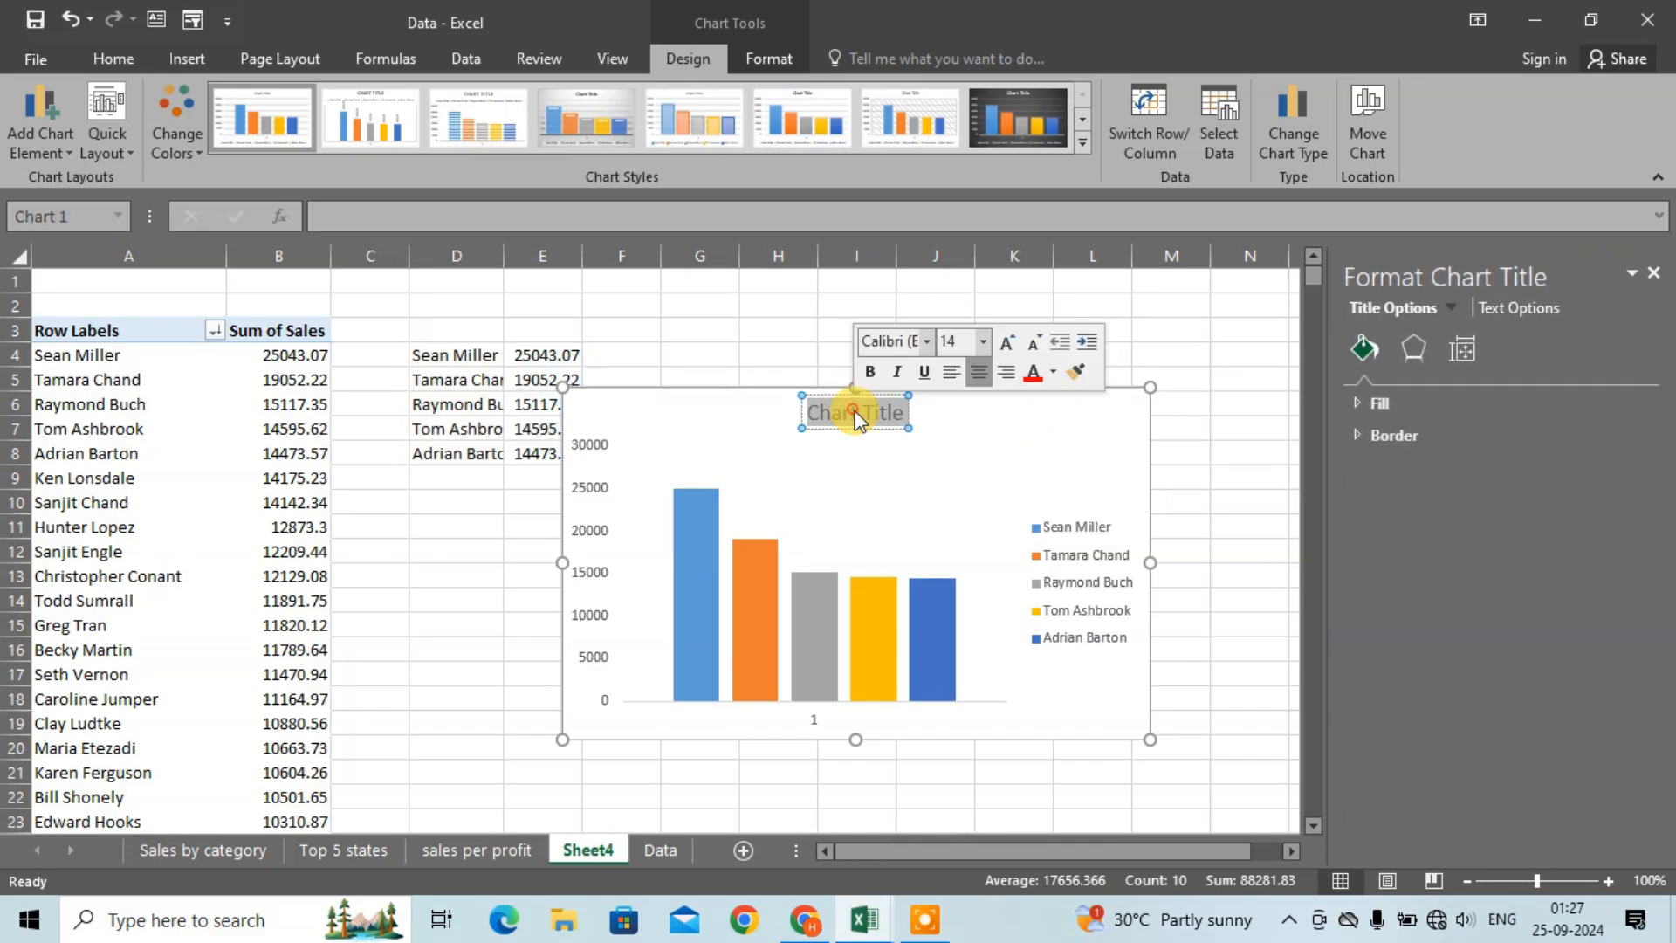
pyautogui.press('Delete')
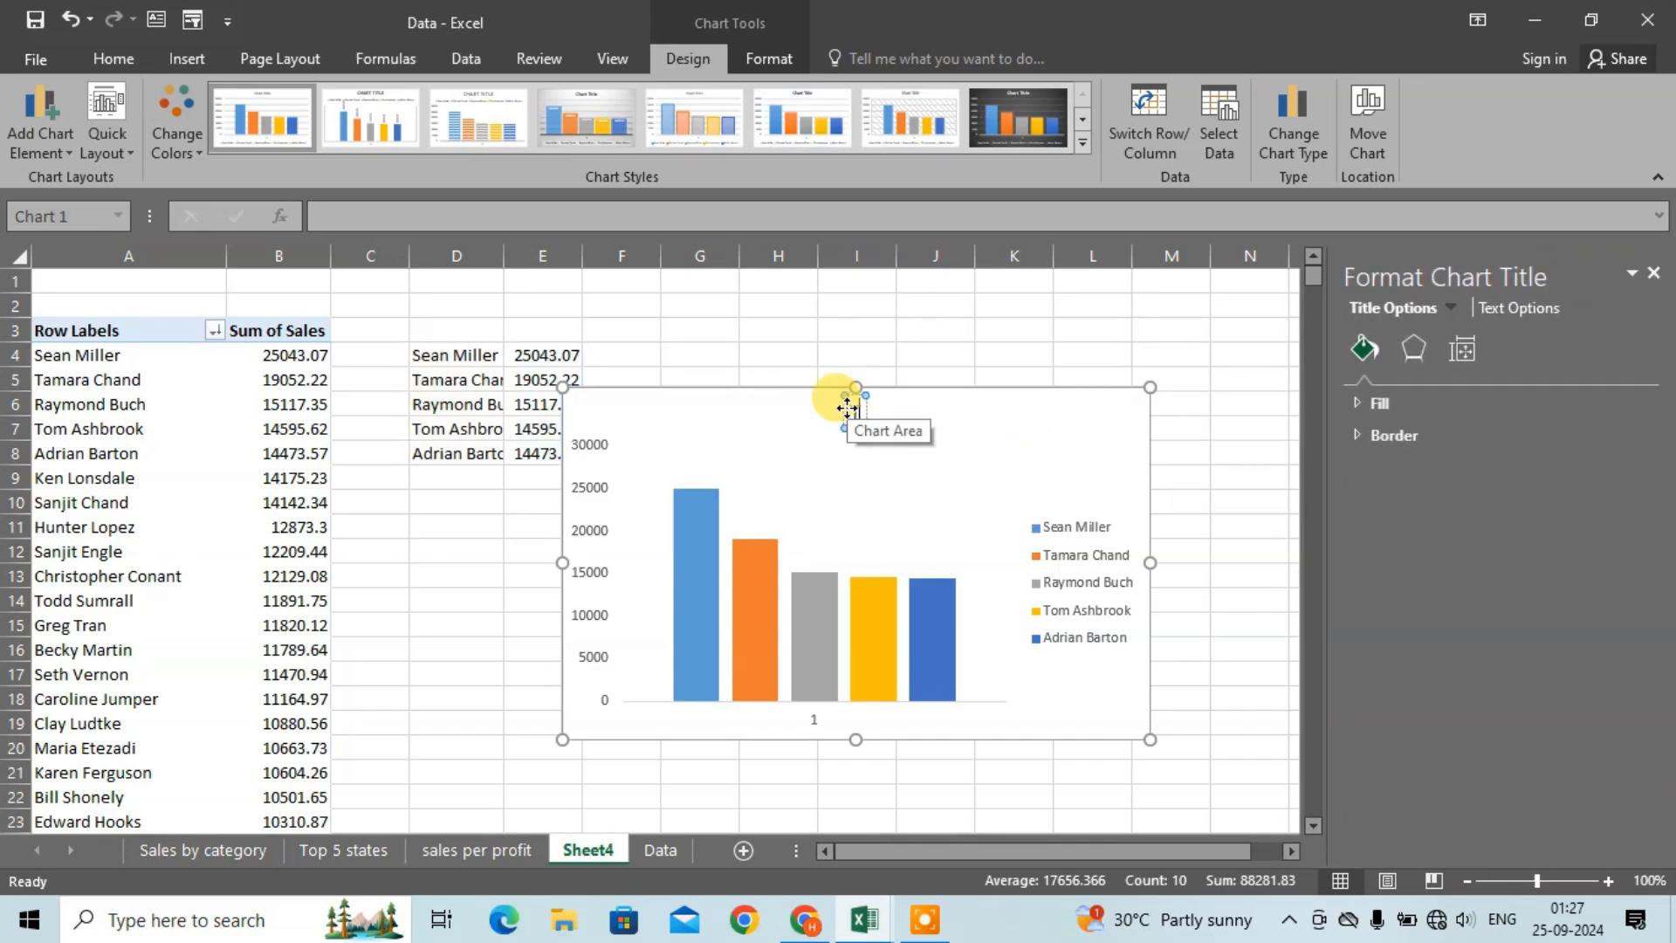
pyautogui.write('Top 5 customers')
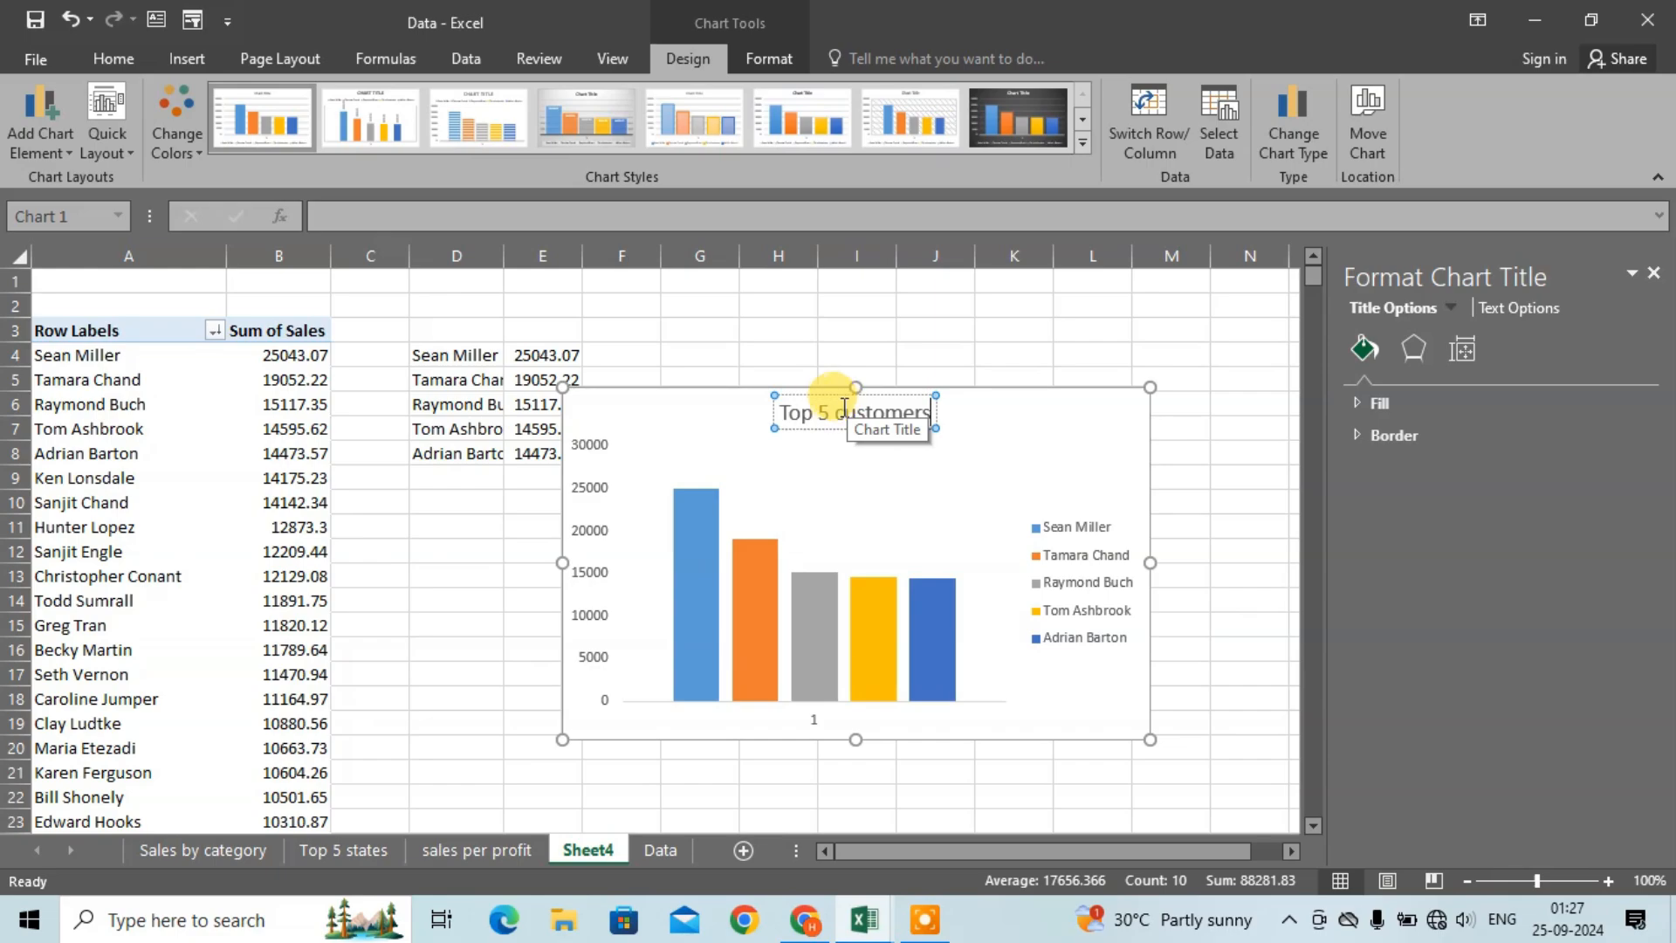
pyautogui.click(1234, 430)
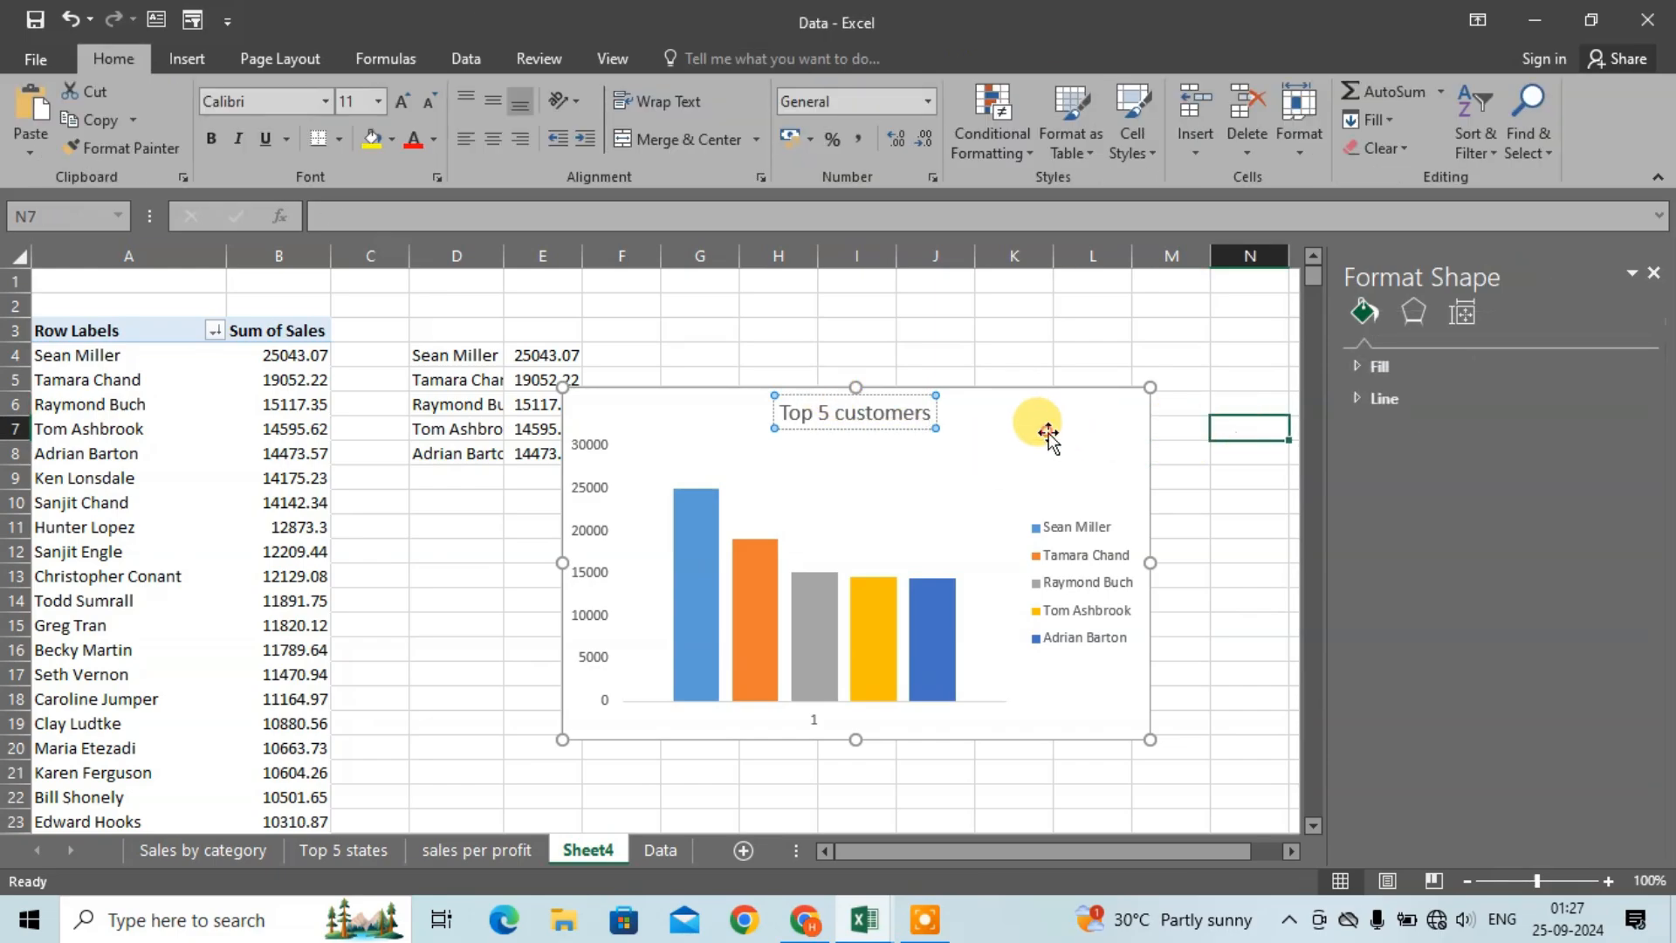
# Step: Shrink the Top 5 customers chart and move it up and to the right, clear of the D4:E8 data
pyautogui.click(1114, 722)
pyautogui.moveTo(1146, 735); pyautogui.dragTo(1060, 638)
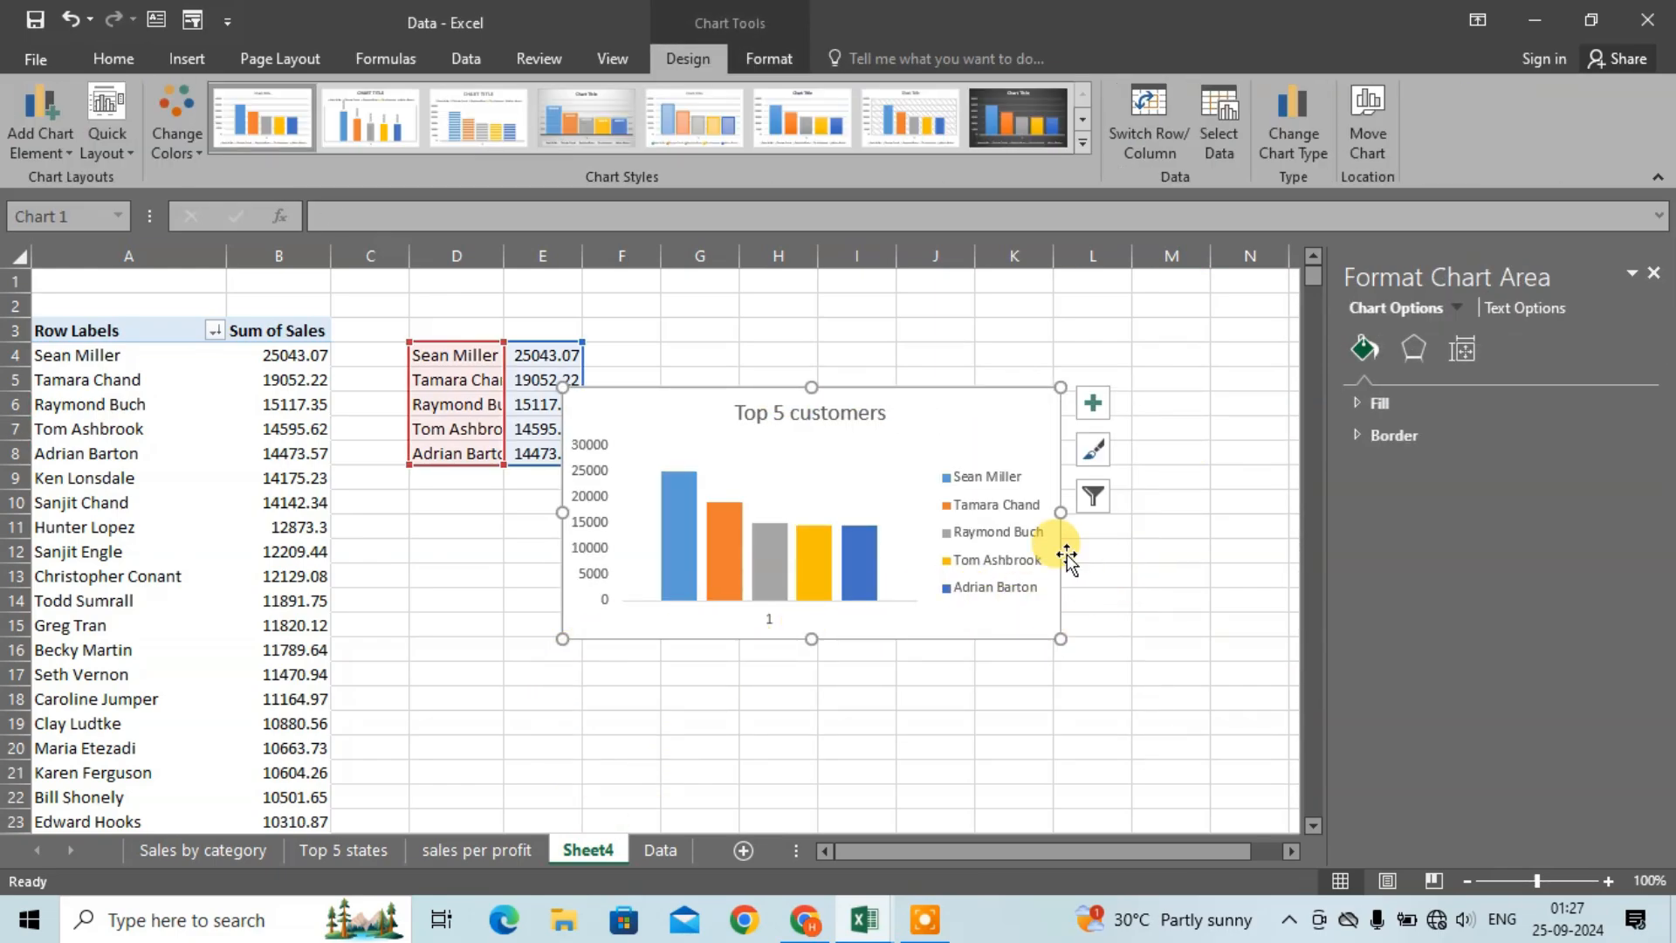
pyautogui.moveTo(963, 417); pyautogui.dragTo(1043, 337)
# Step: Go to the end of the pivot table and examine the lowest sales values in column B
pyautogui.scroll(-20, 643, 643)
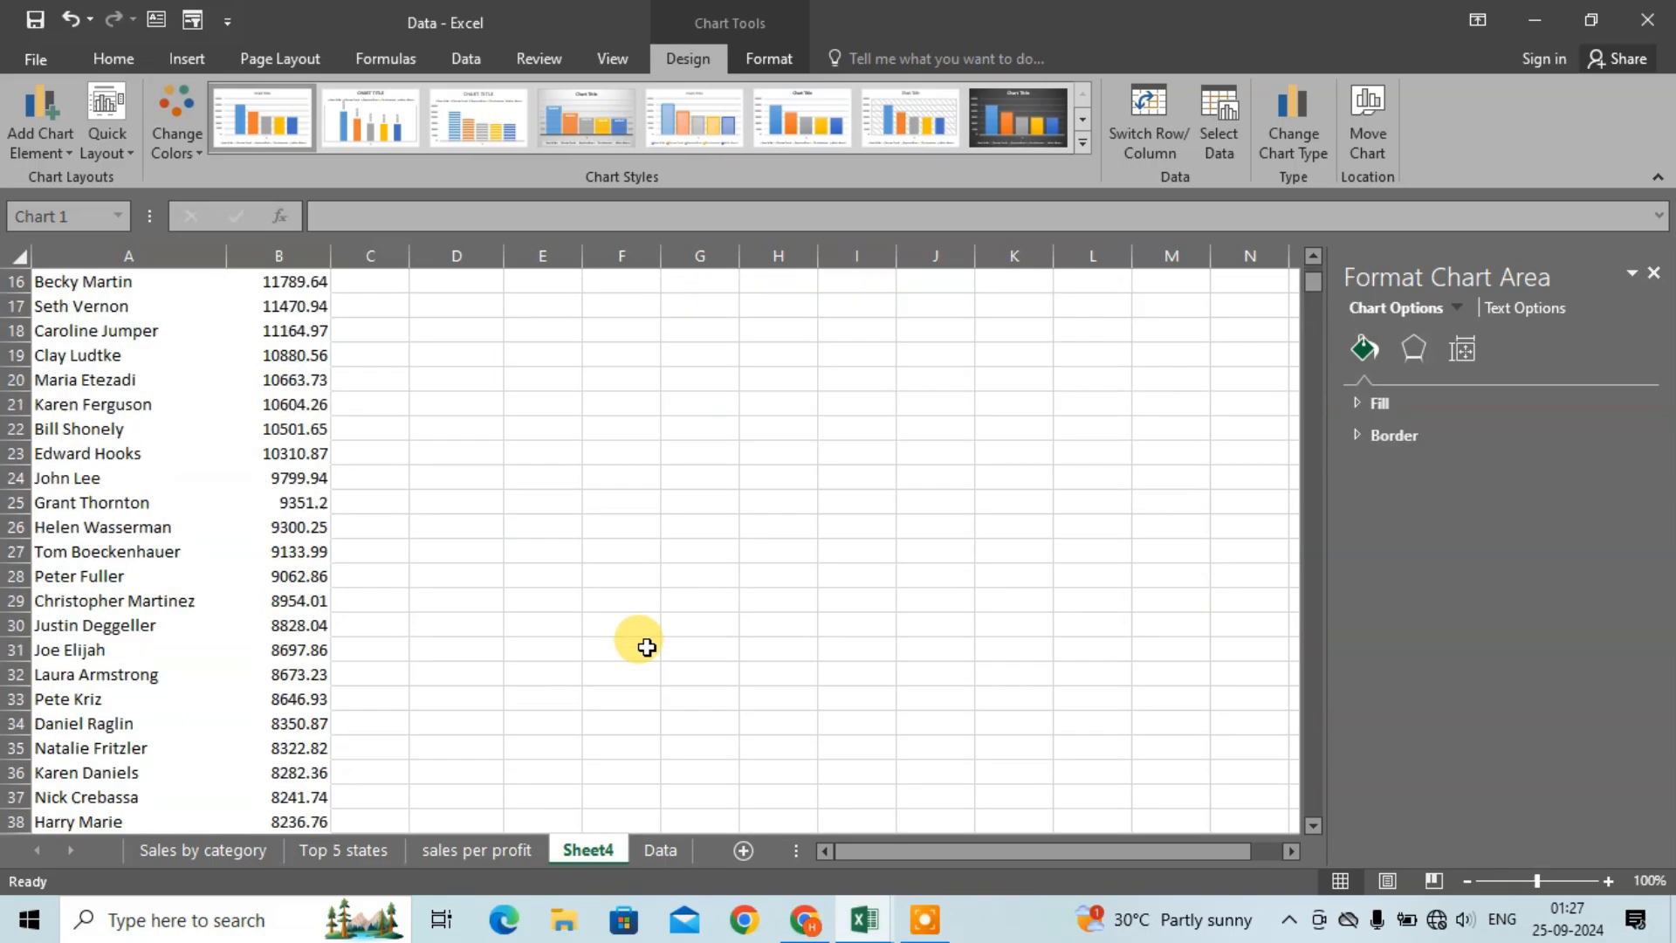
pyautogui.scroll(-7, 713, 658)
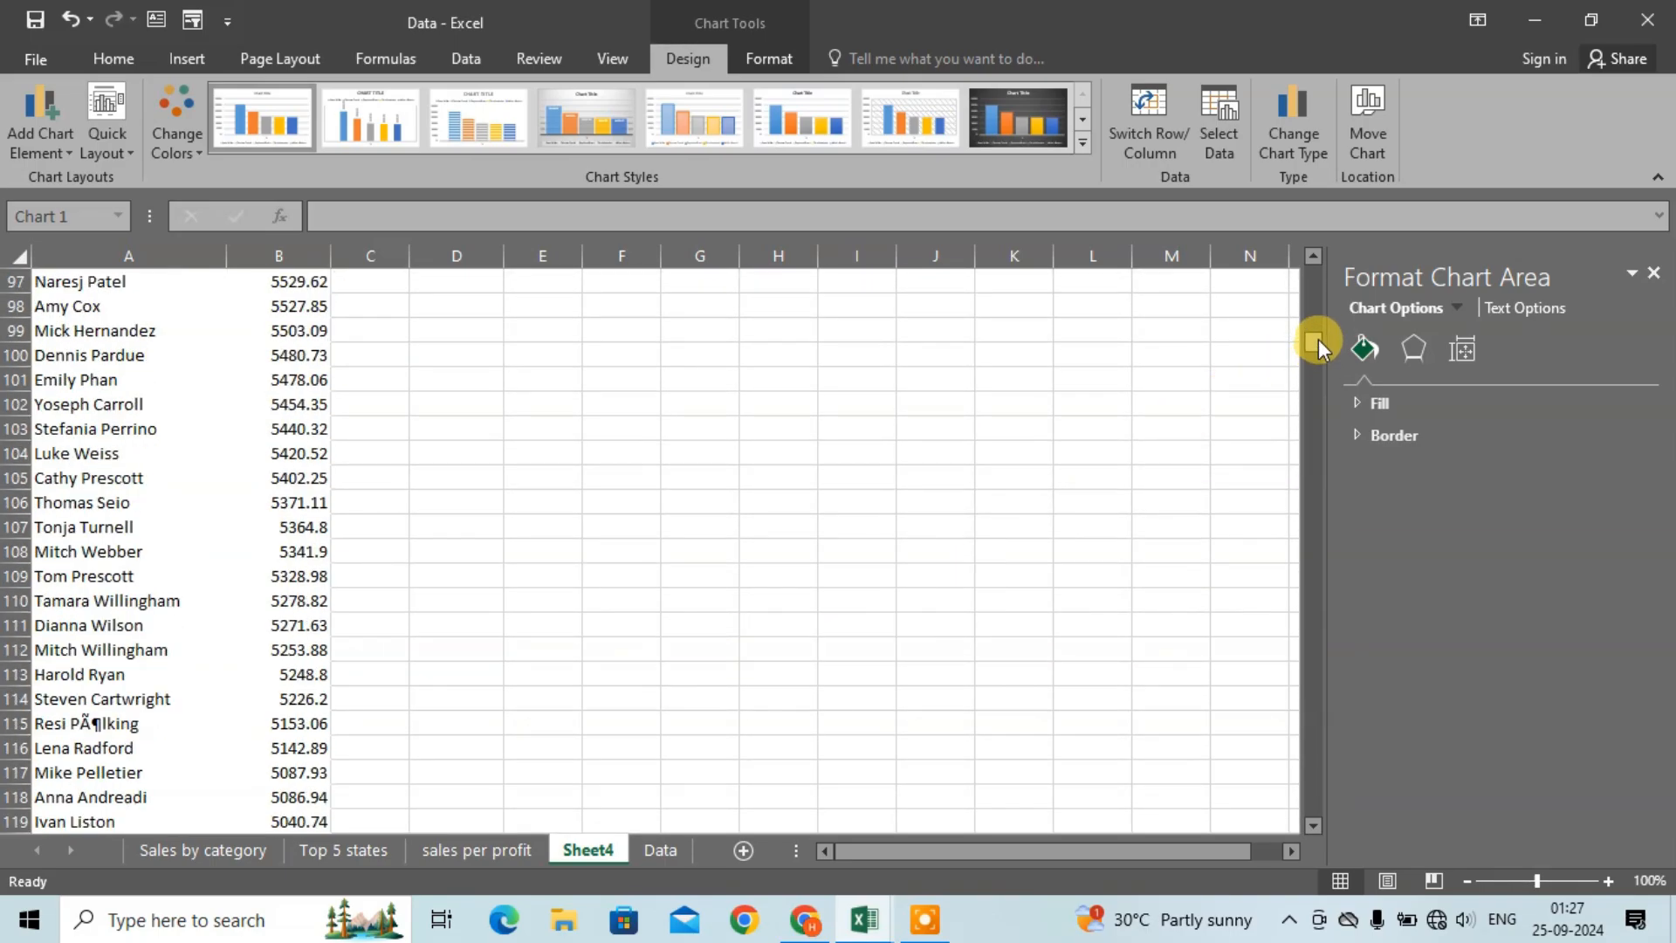
pyautogui.moveTo(1317, 344); pyautogui.dragTo(1327, 796)
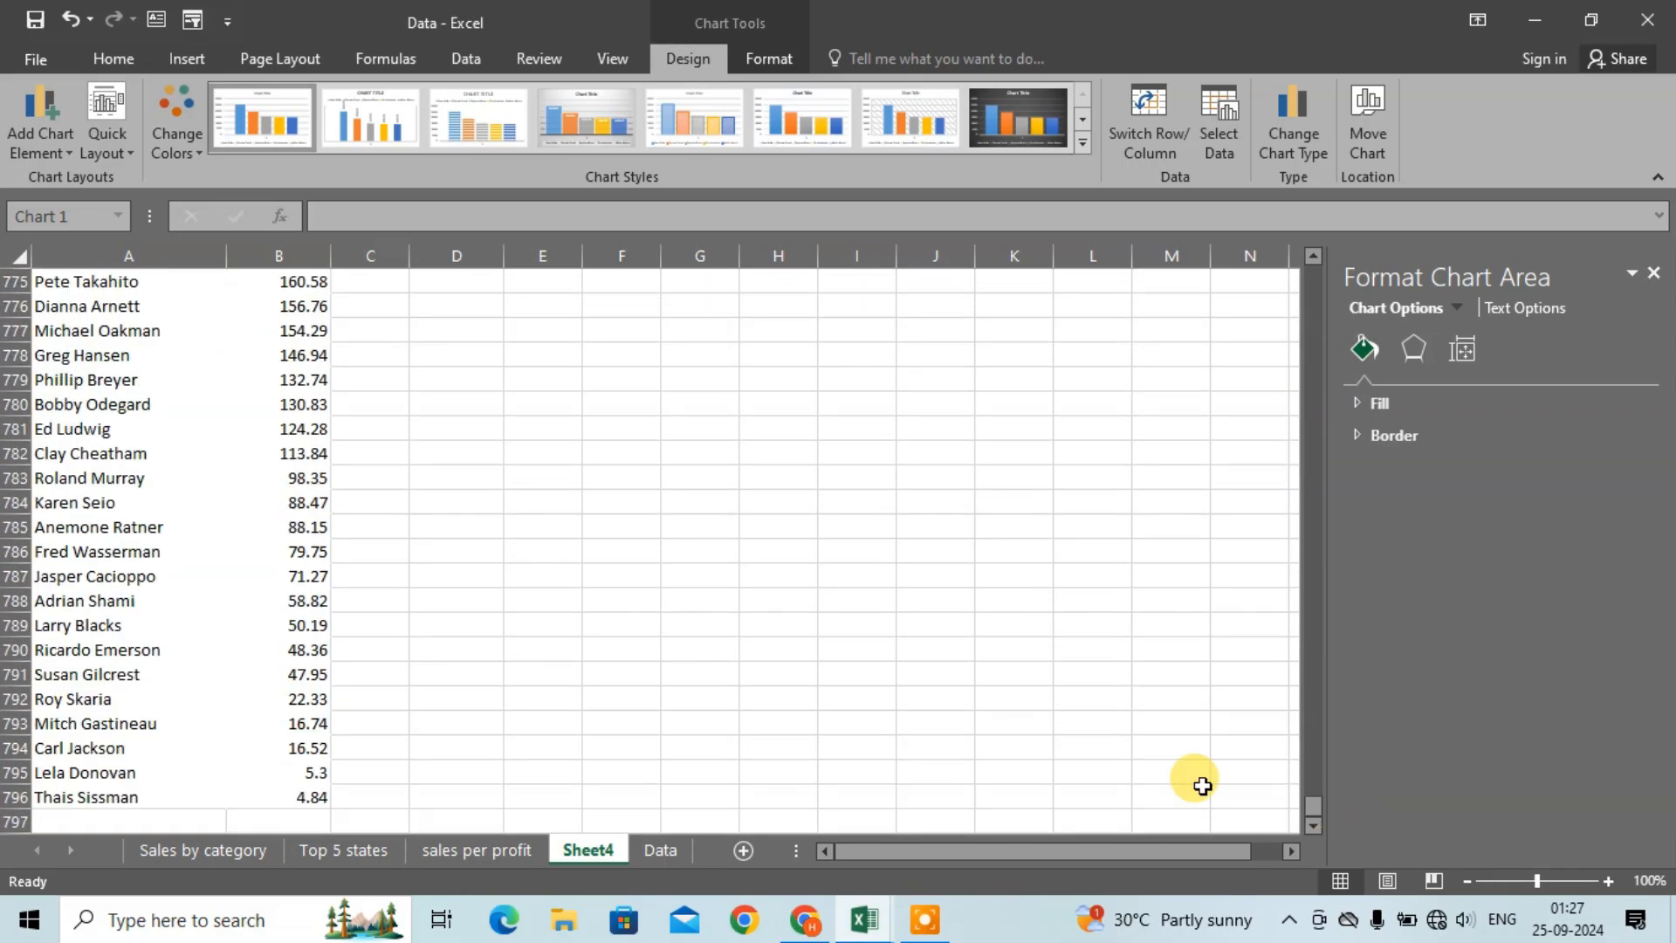
pyautogui.scroll(-4, 457, 636)
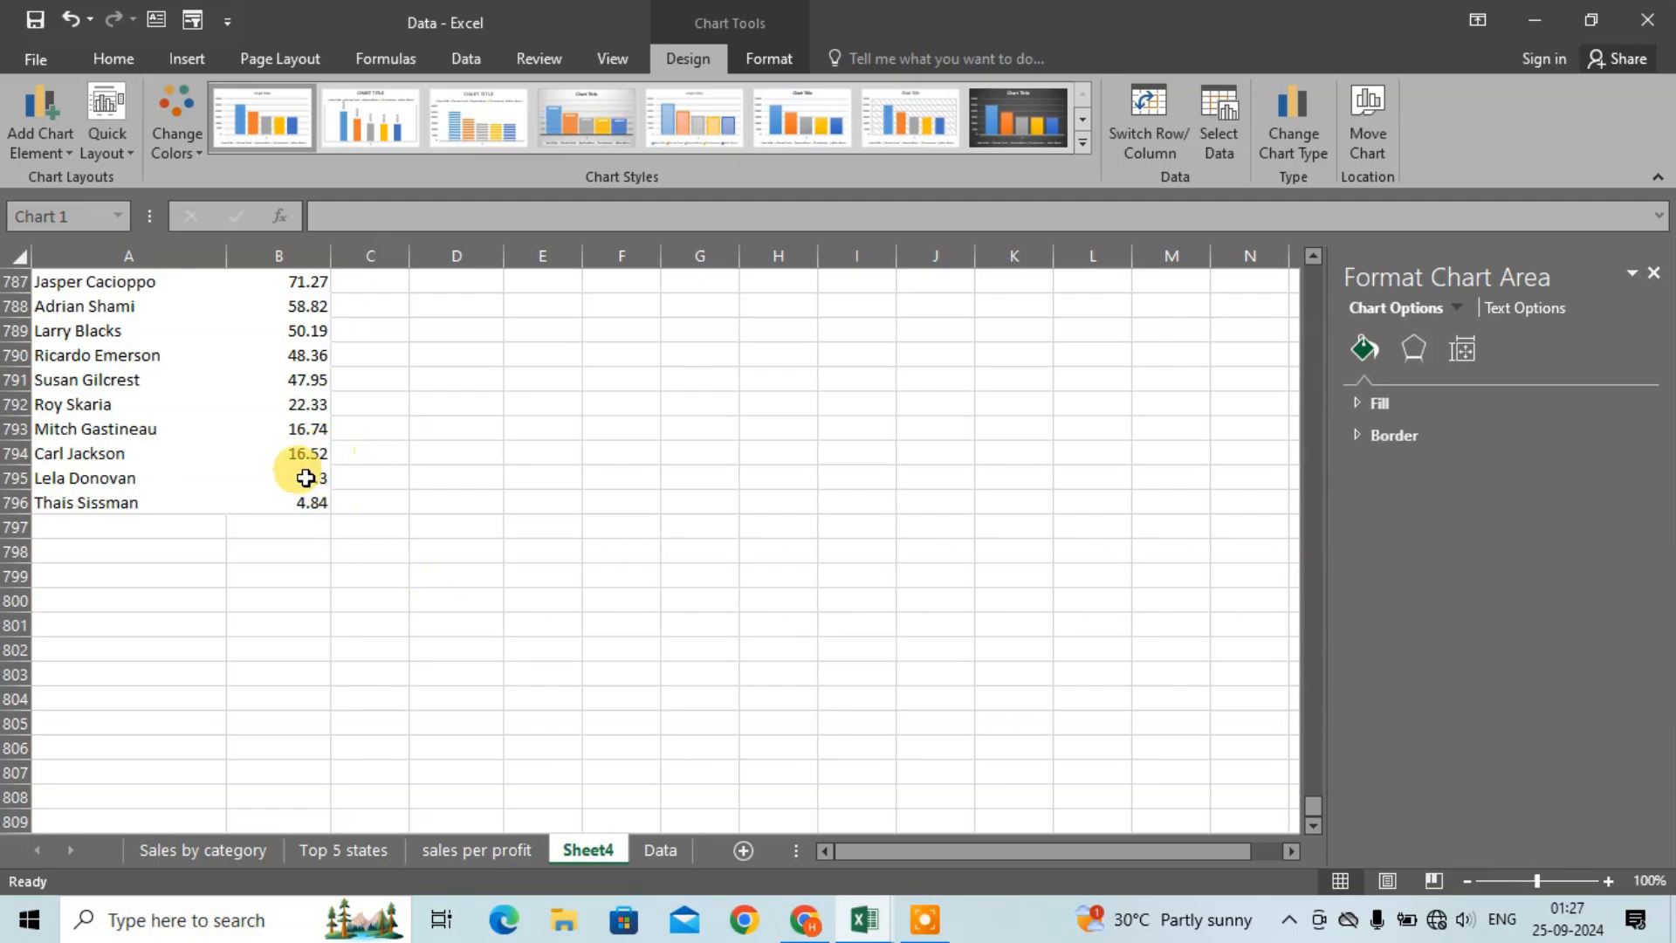
pyautogui.click(266, 501)
pyautogui.click(301, 477)
pyautogui.click(303, 453)
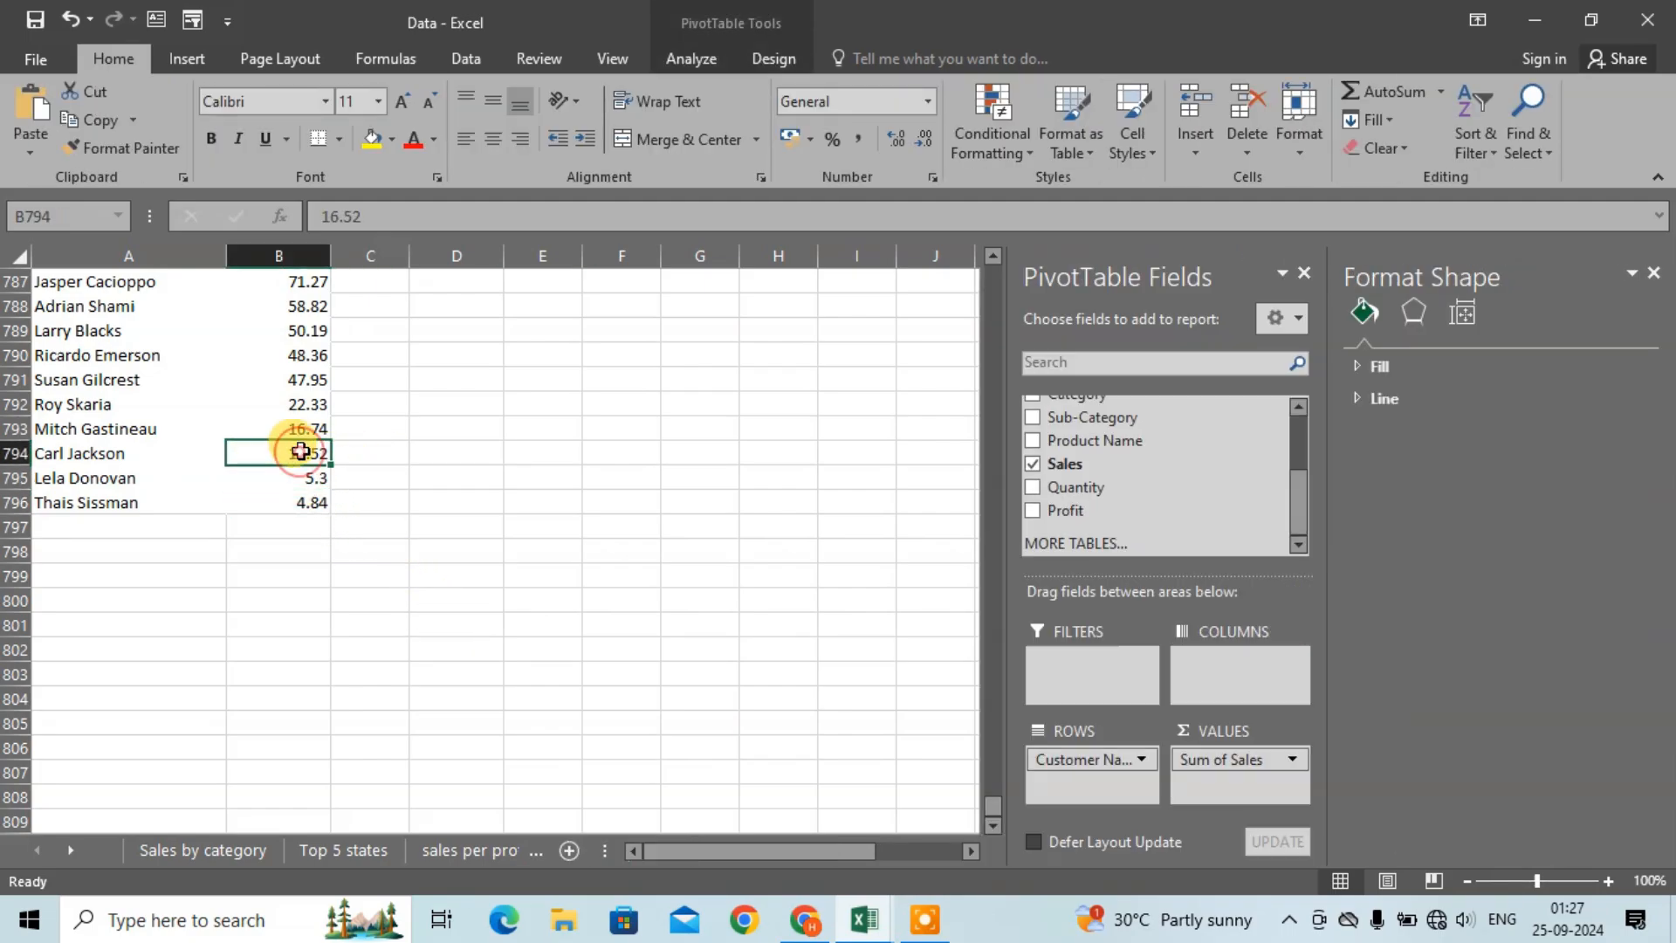
pyautogui.click(304, 428)
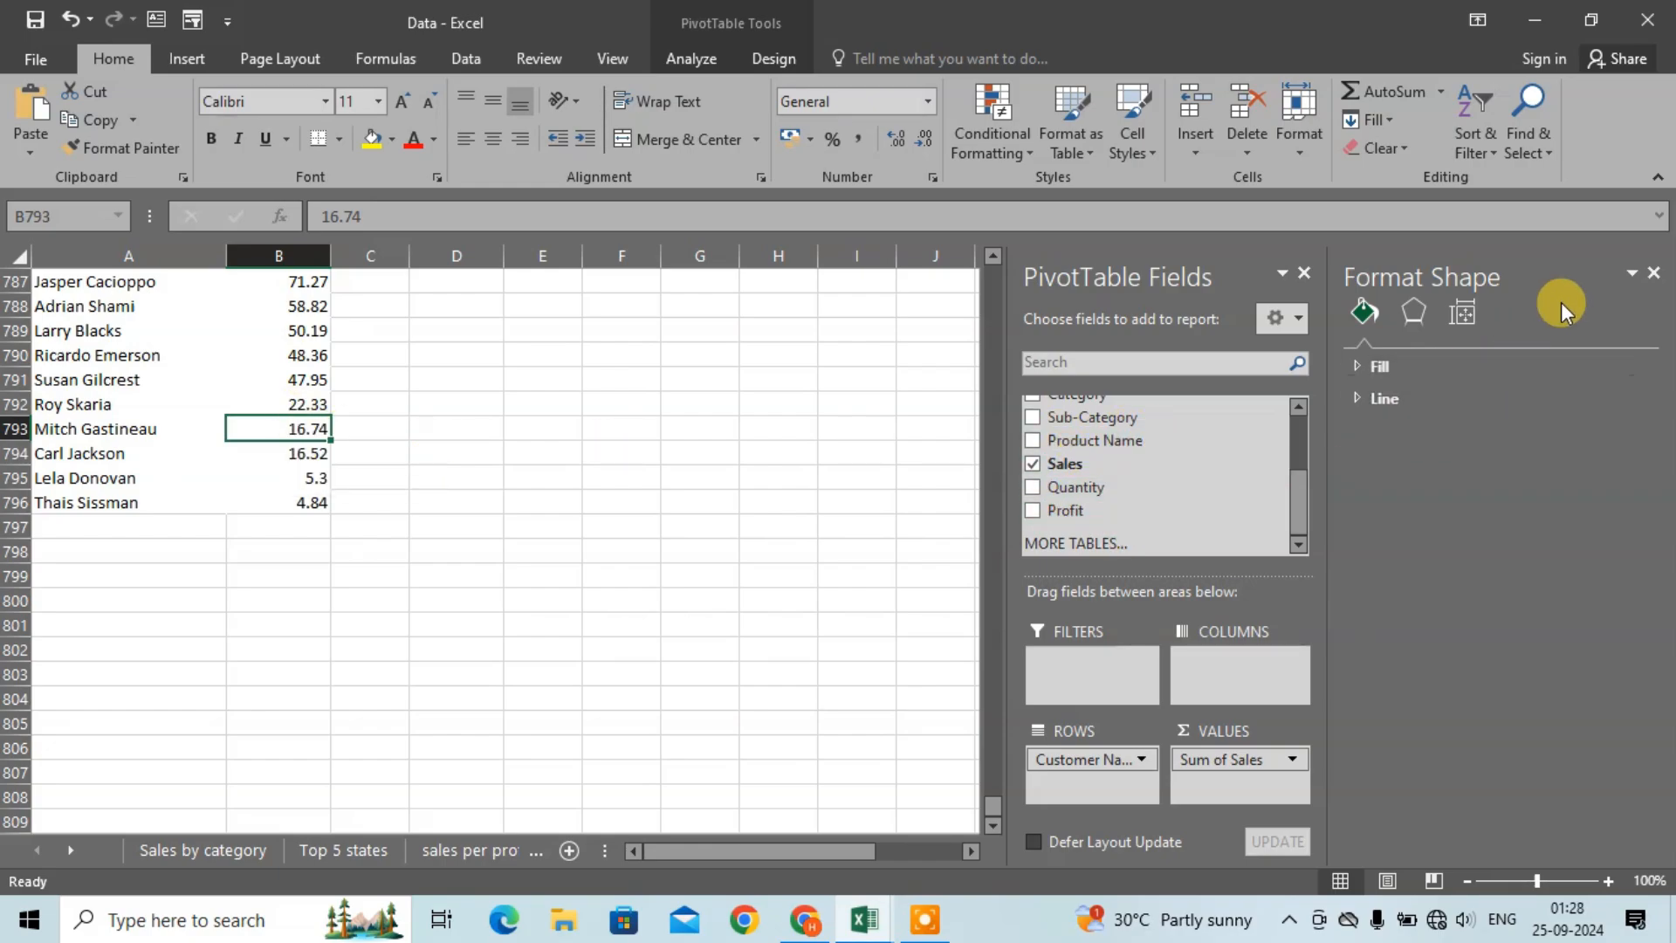
# Step: Close the shape formatting pane and examine the five lowest-selling customers in rows 792 to 796
pyautogui.click(1652, 272)
pyautogui.scroll(20, 306, 488)
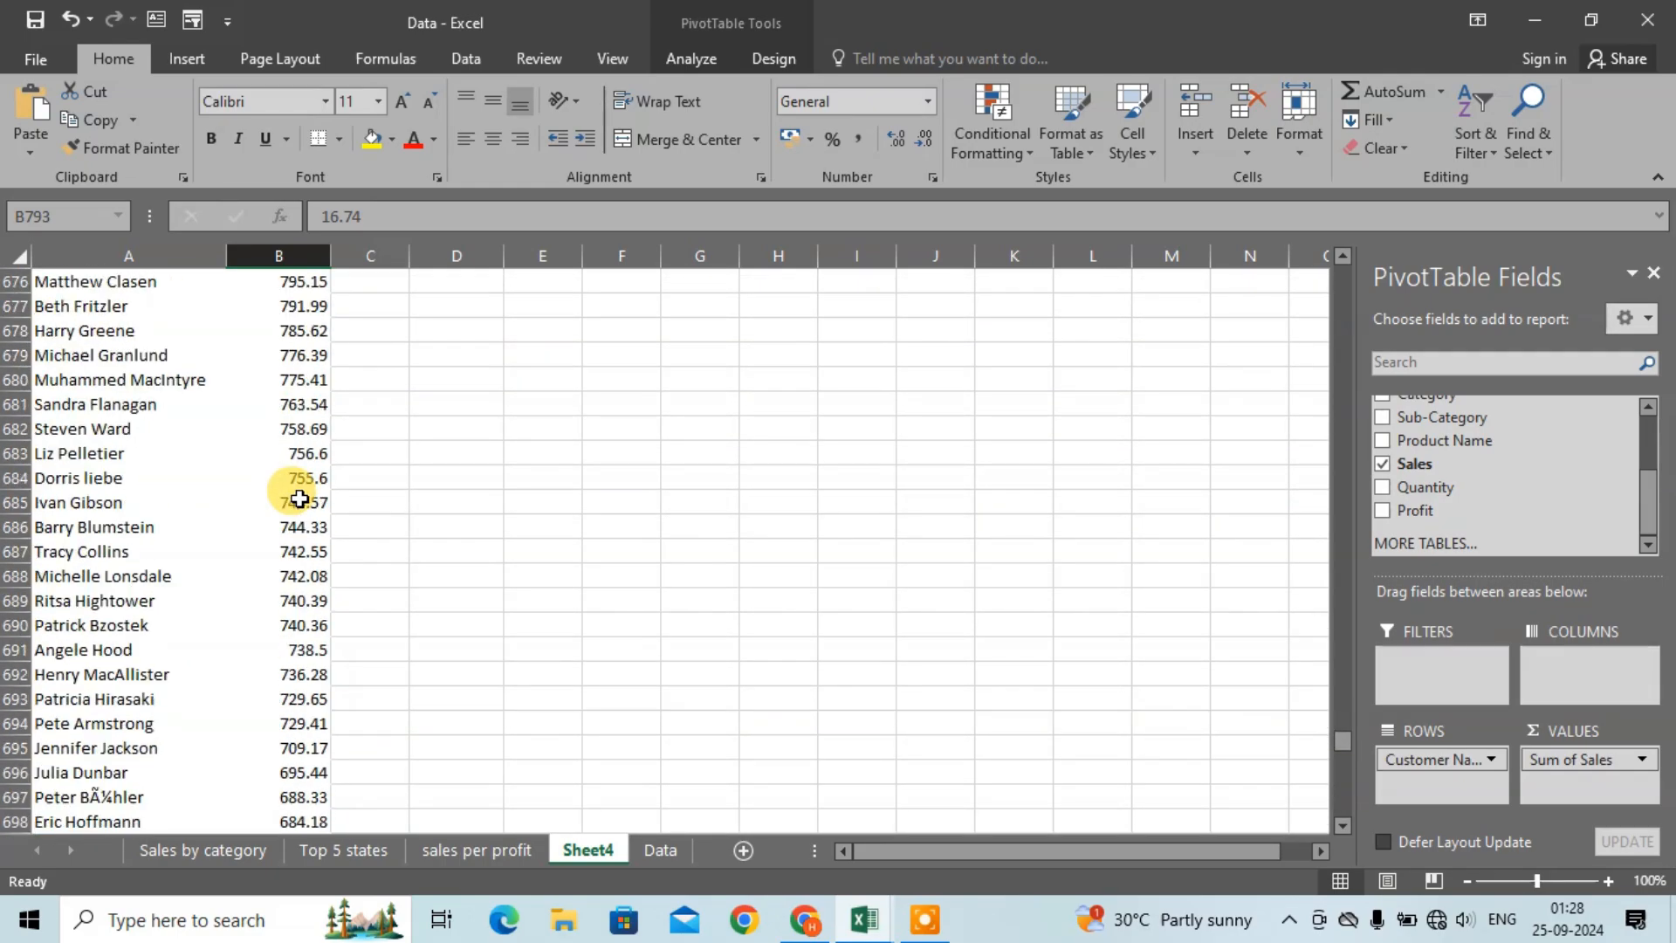
pyautogui.scroll(13, 301, 500)
pyautogui.scroll(-20, 322, 515)
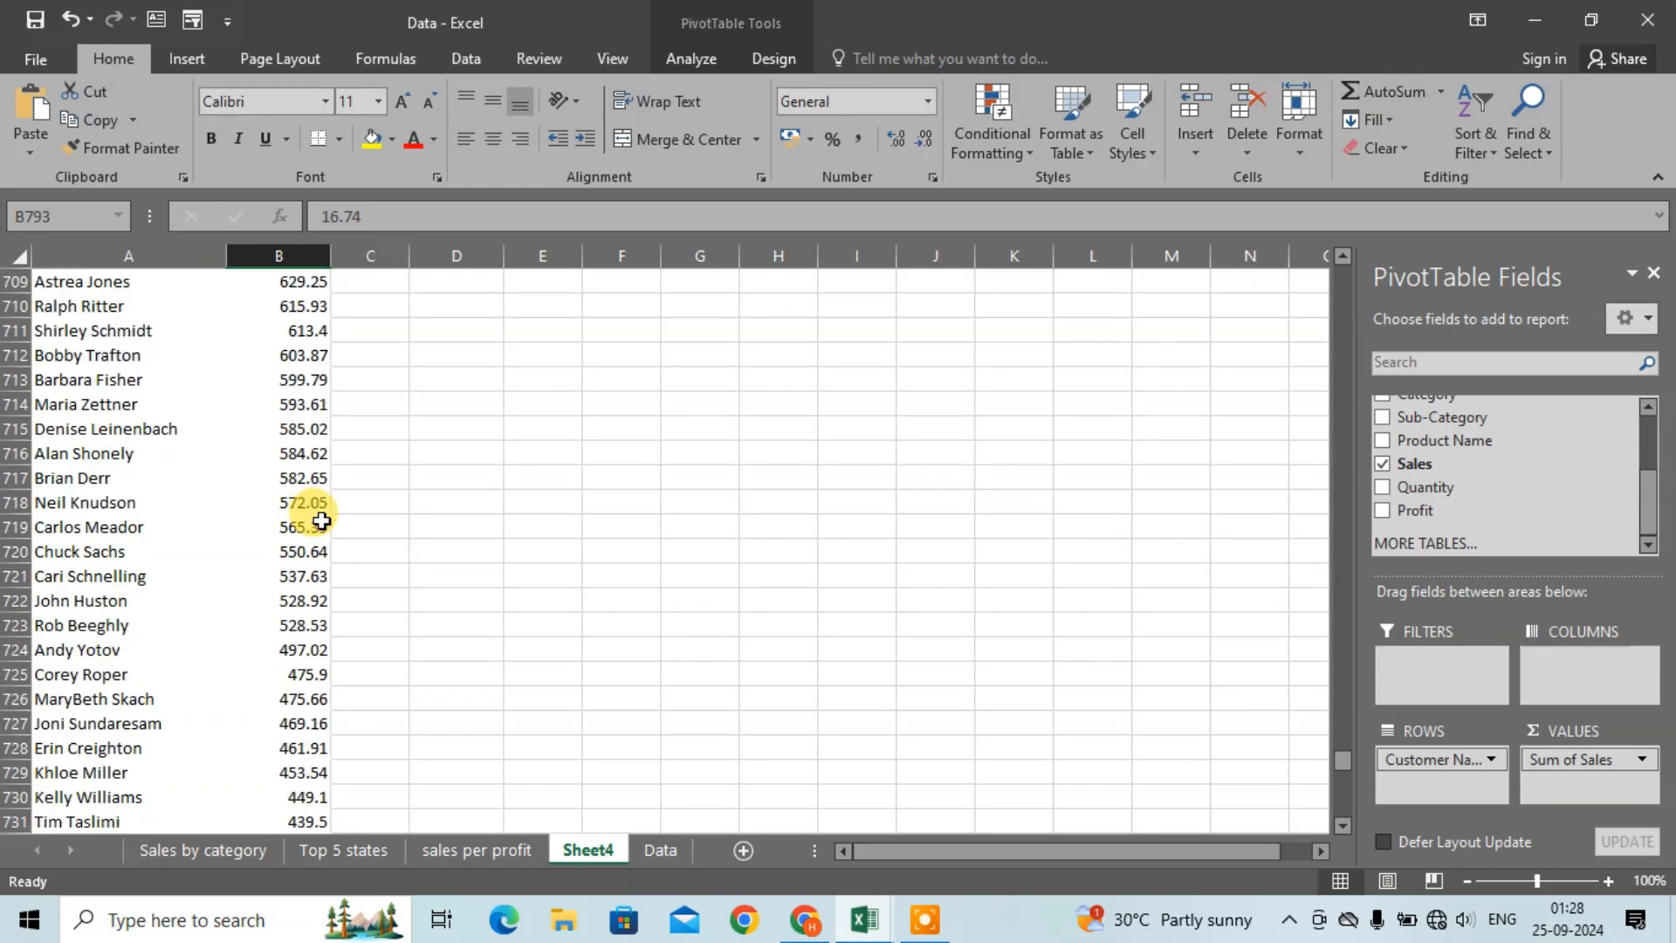
pyautogui.scroll(-20, 322, 524)
pyautogui.scroll(10, 327, 506)
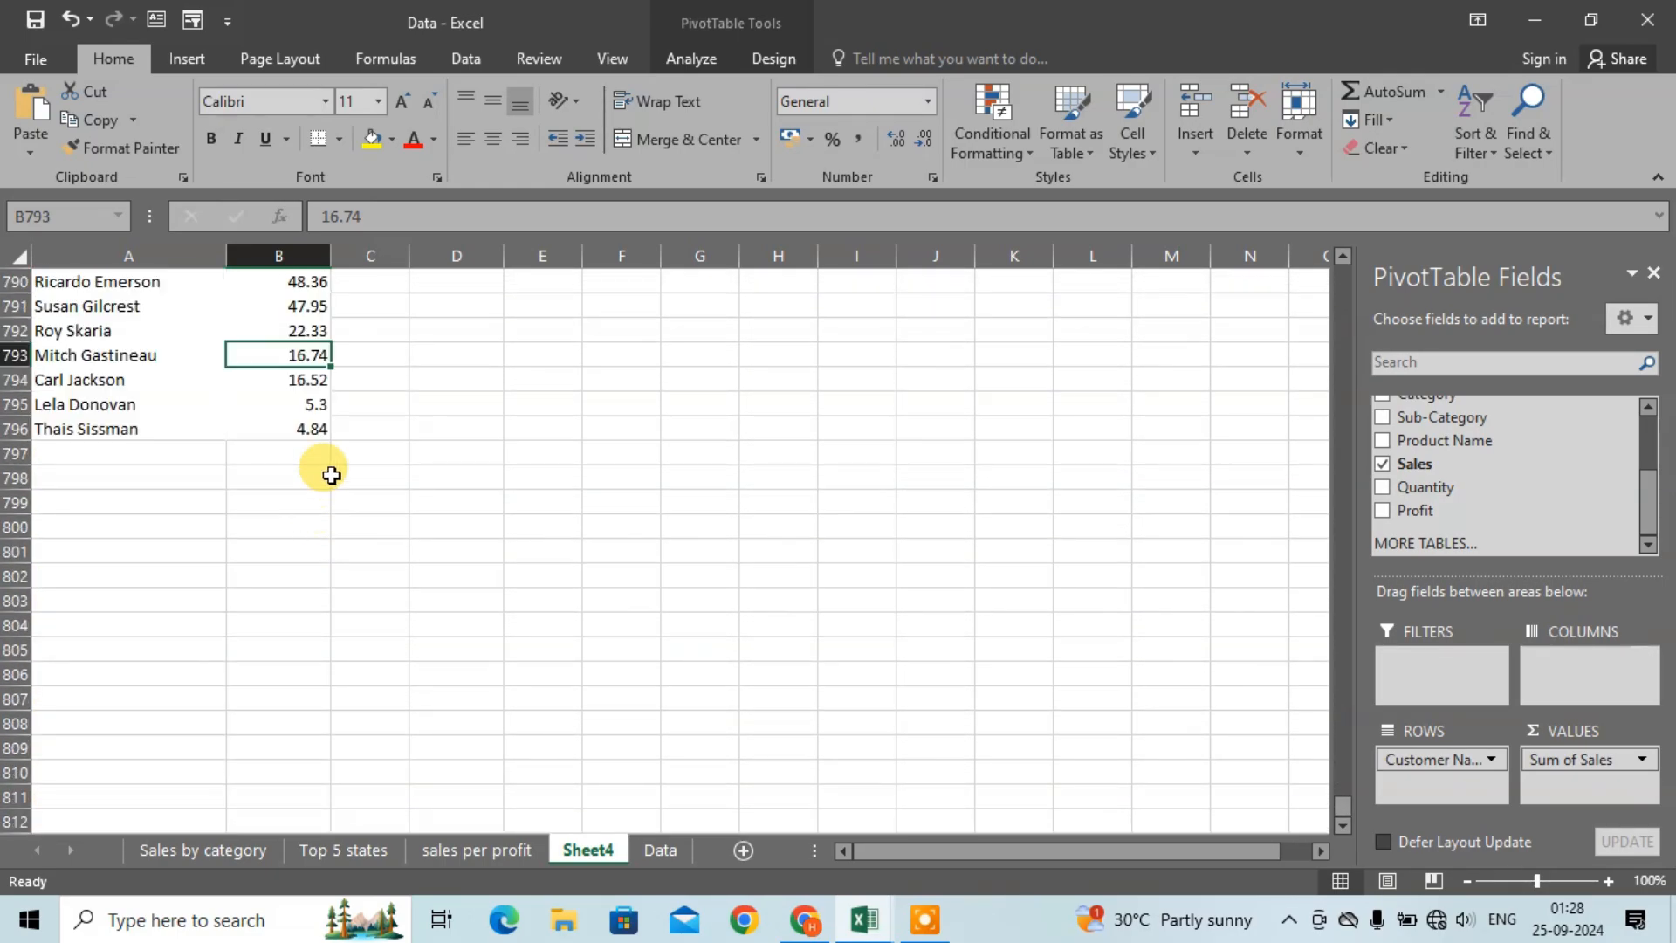
pyautogui.scroll(2, 323, 454)
pyautogui.click(281, 576)
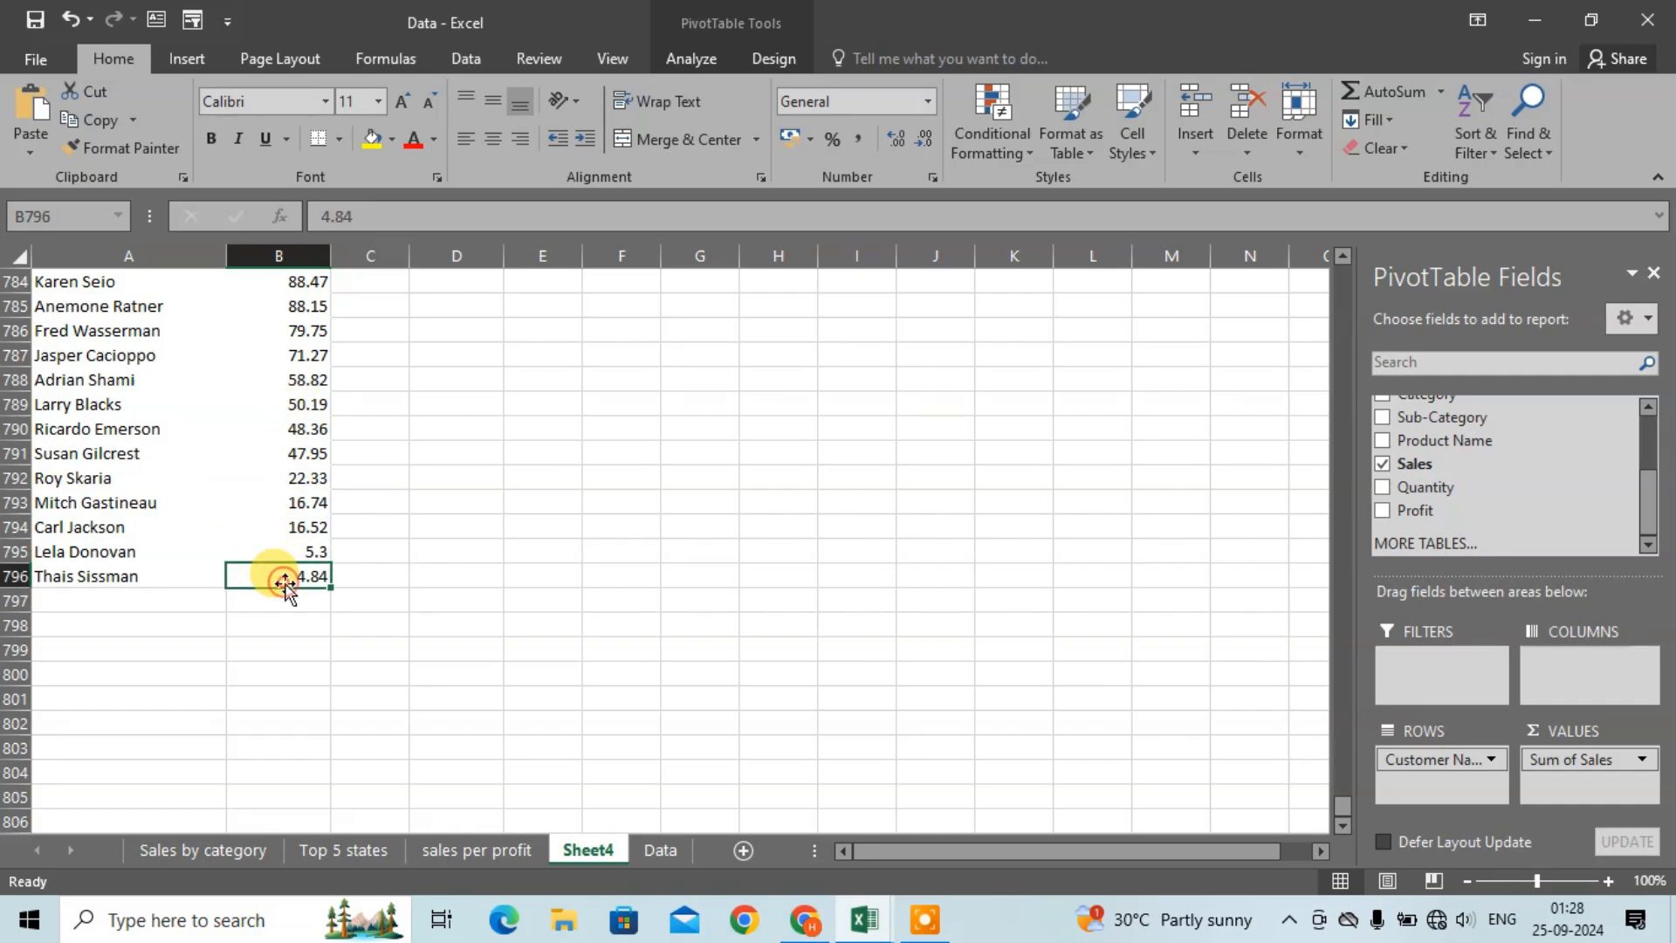
pyautogui.click(113, 575)
pyautogui.click(83, 552)
pyautogui.click(82, 527)
pyautogui.click(81, 503)
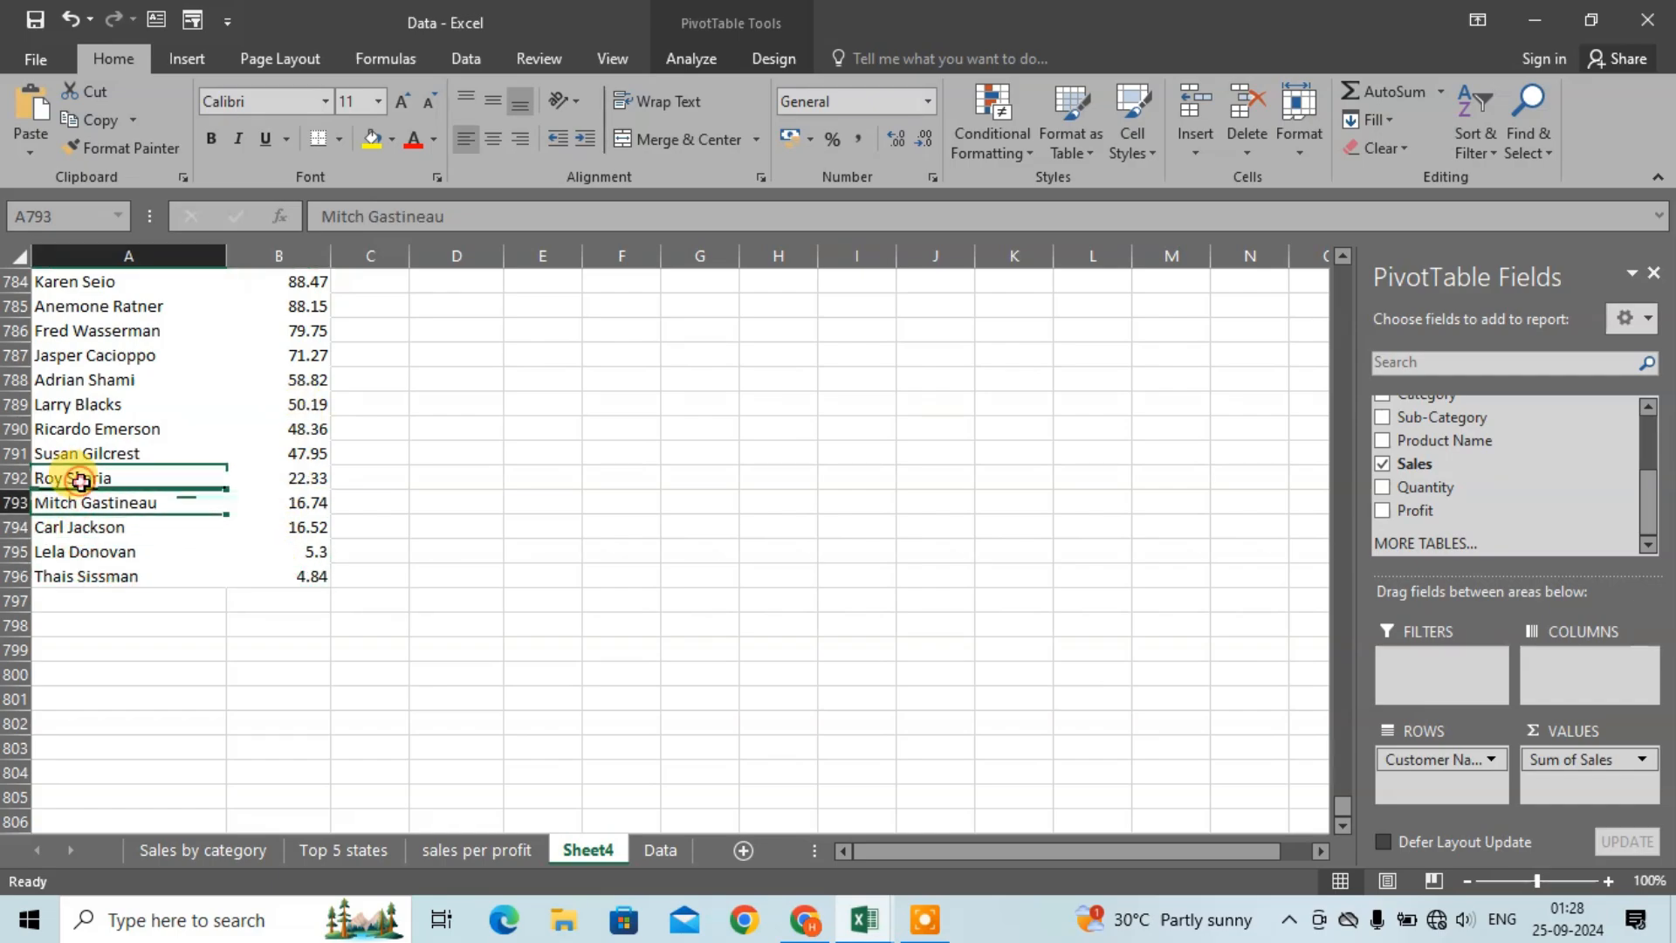
pyautogui.click(81, 481)
# Step: Link D792 to the customer name in A792 and E792 to the sales value in B792, and fill both formulas down to row 796
pyautogui.click(483, 482)
pyautogui.write('=')
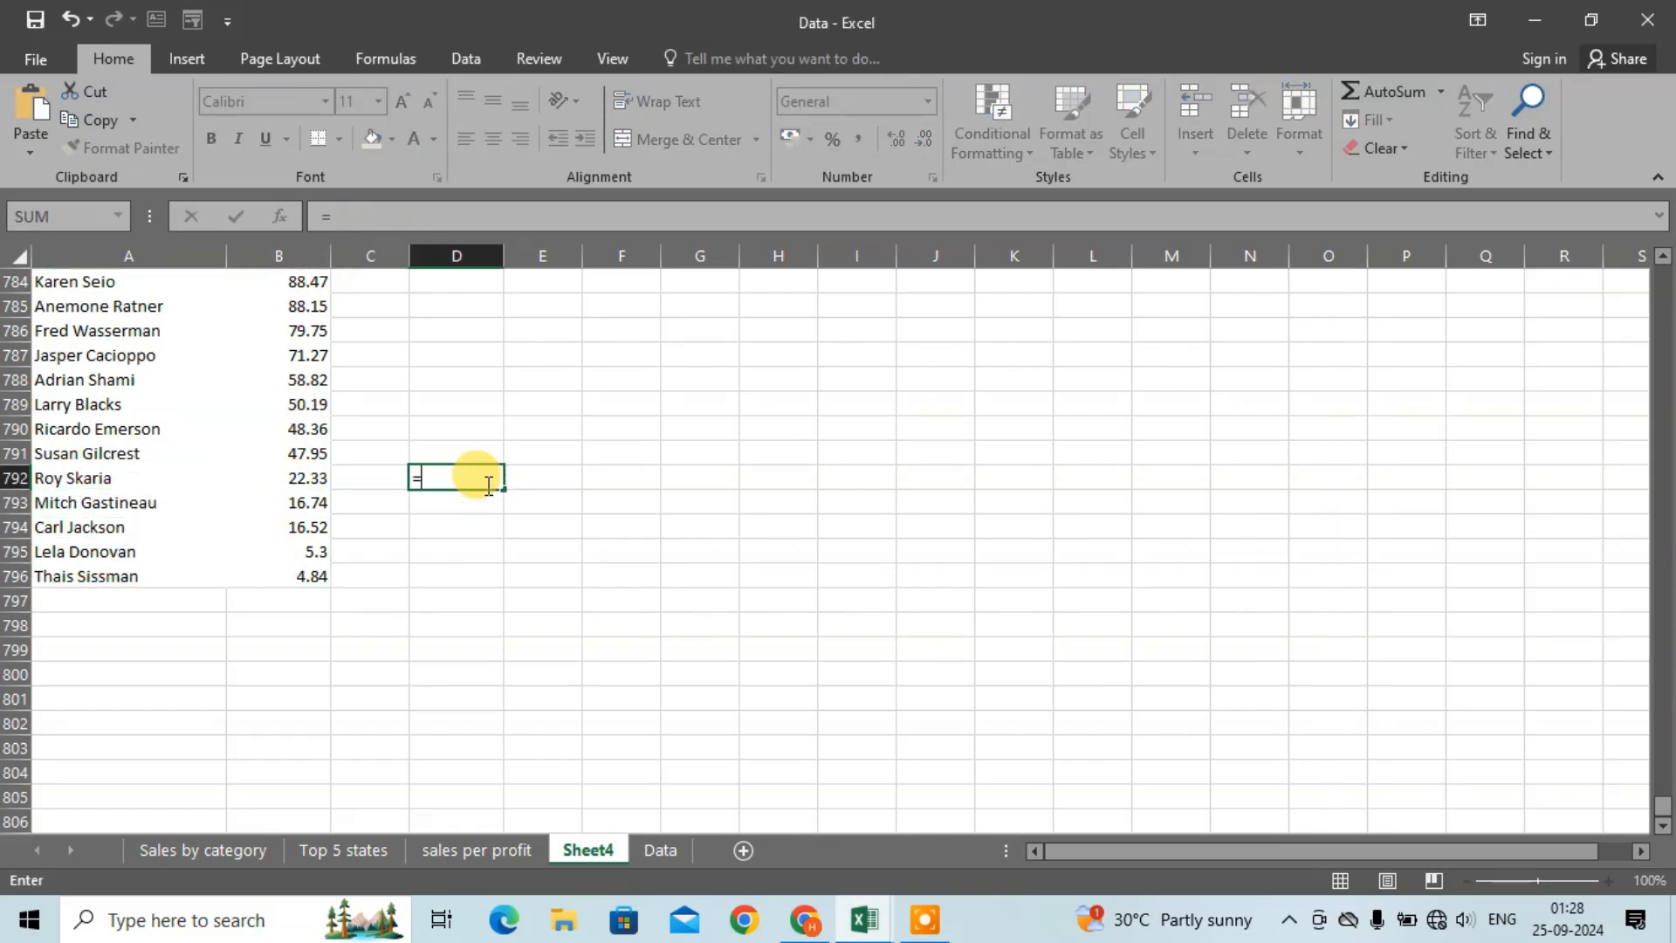
pyautogui.click(82, 477)
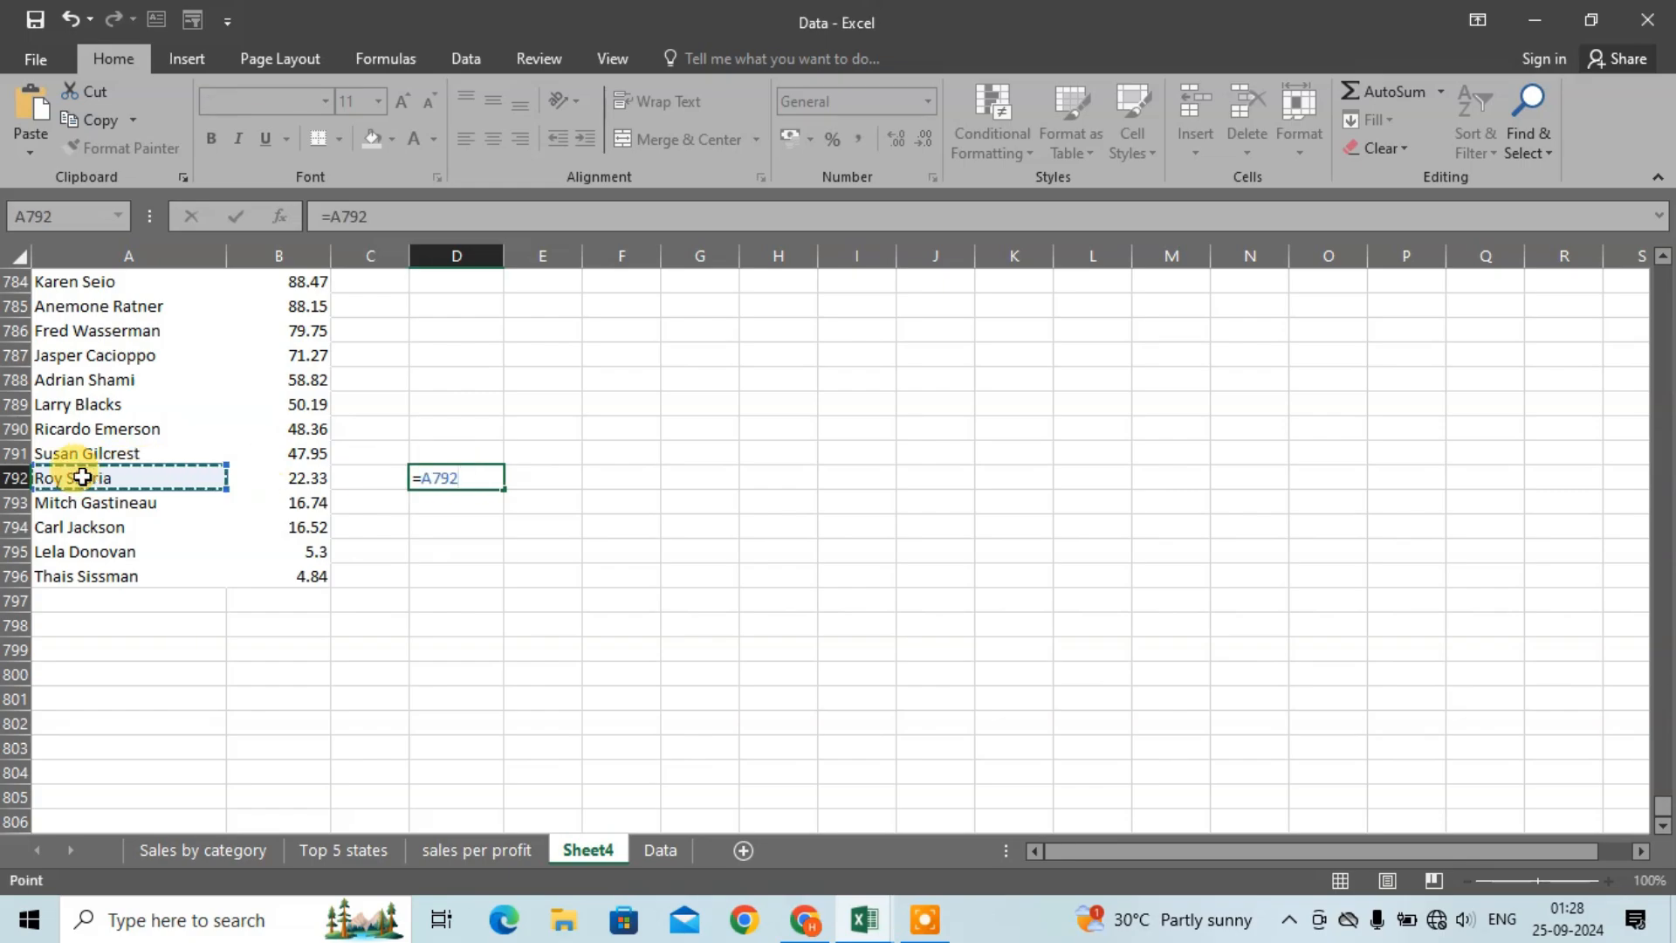
pyautogui.press('Return')
pyautogui.click(549, 482)
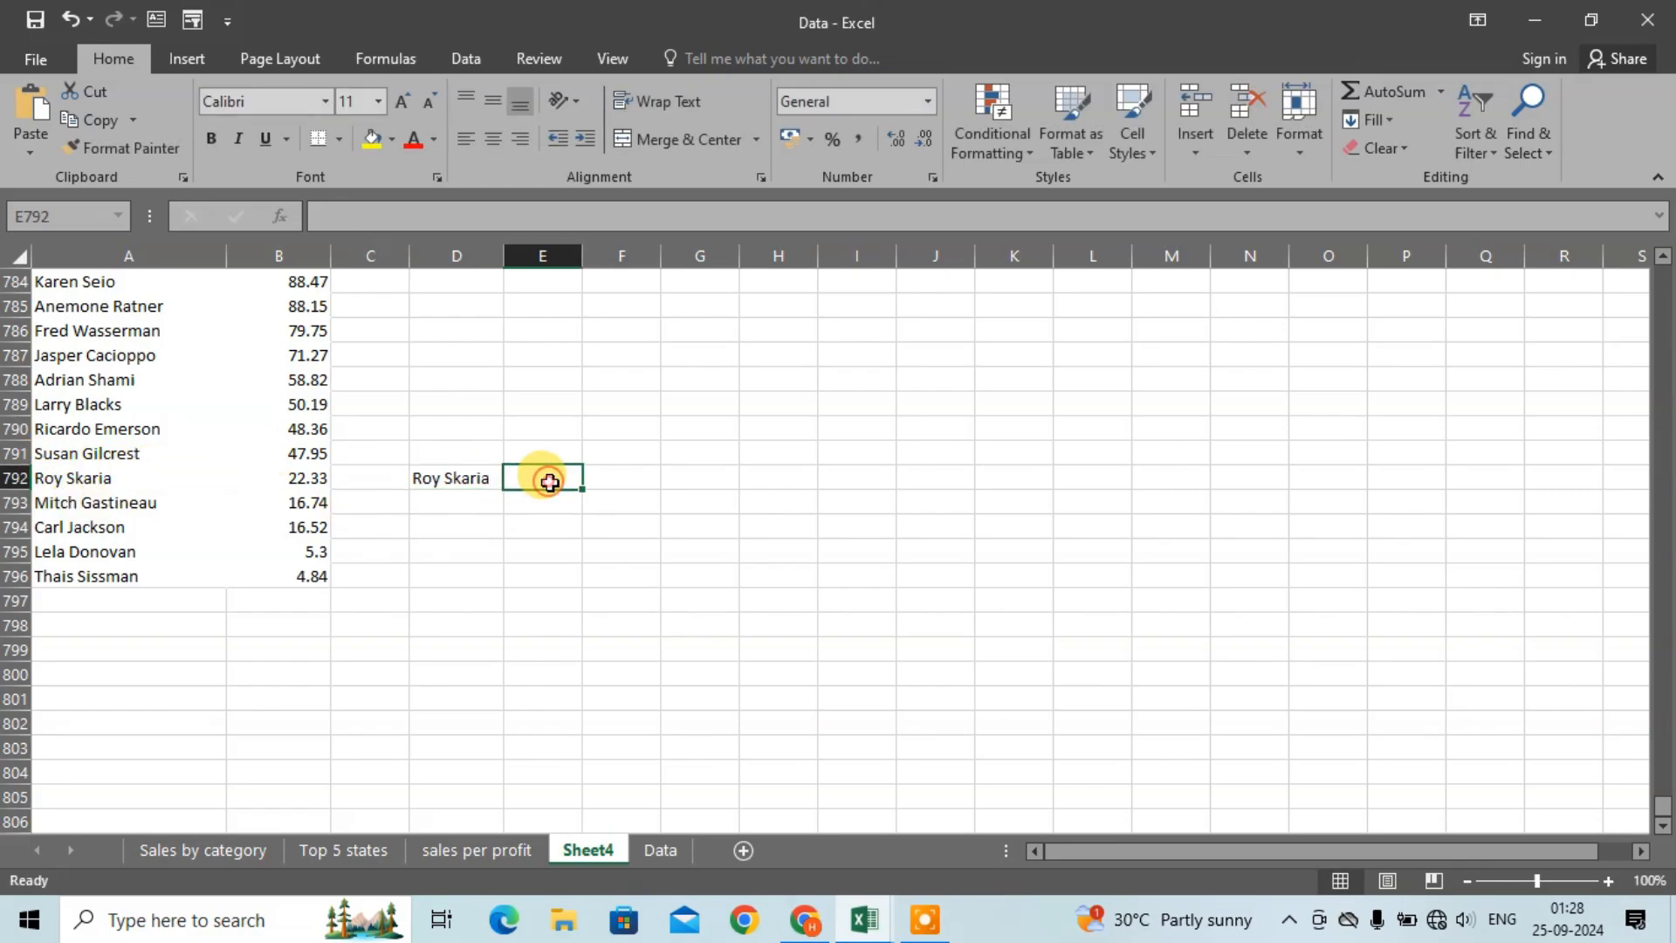
pyautogui.write('=')
pyautogui.click(303, 471)
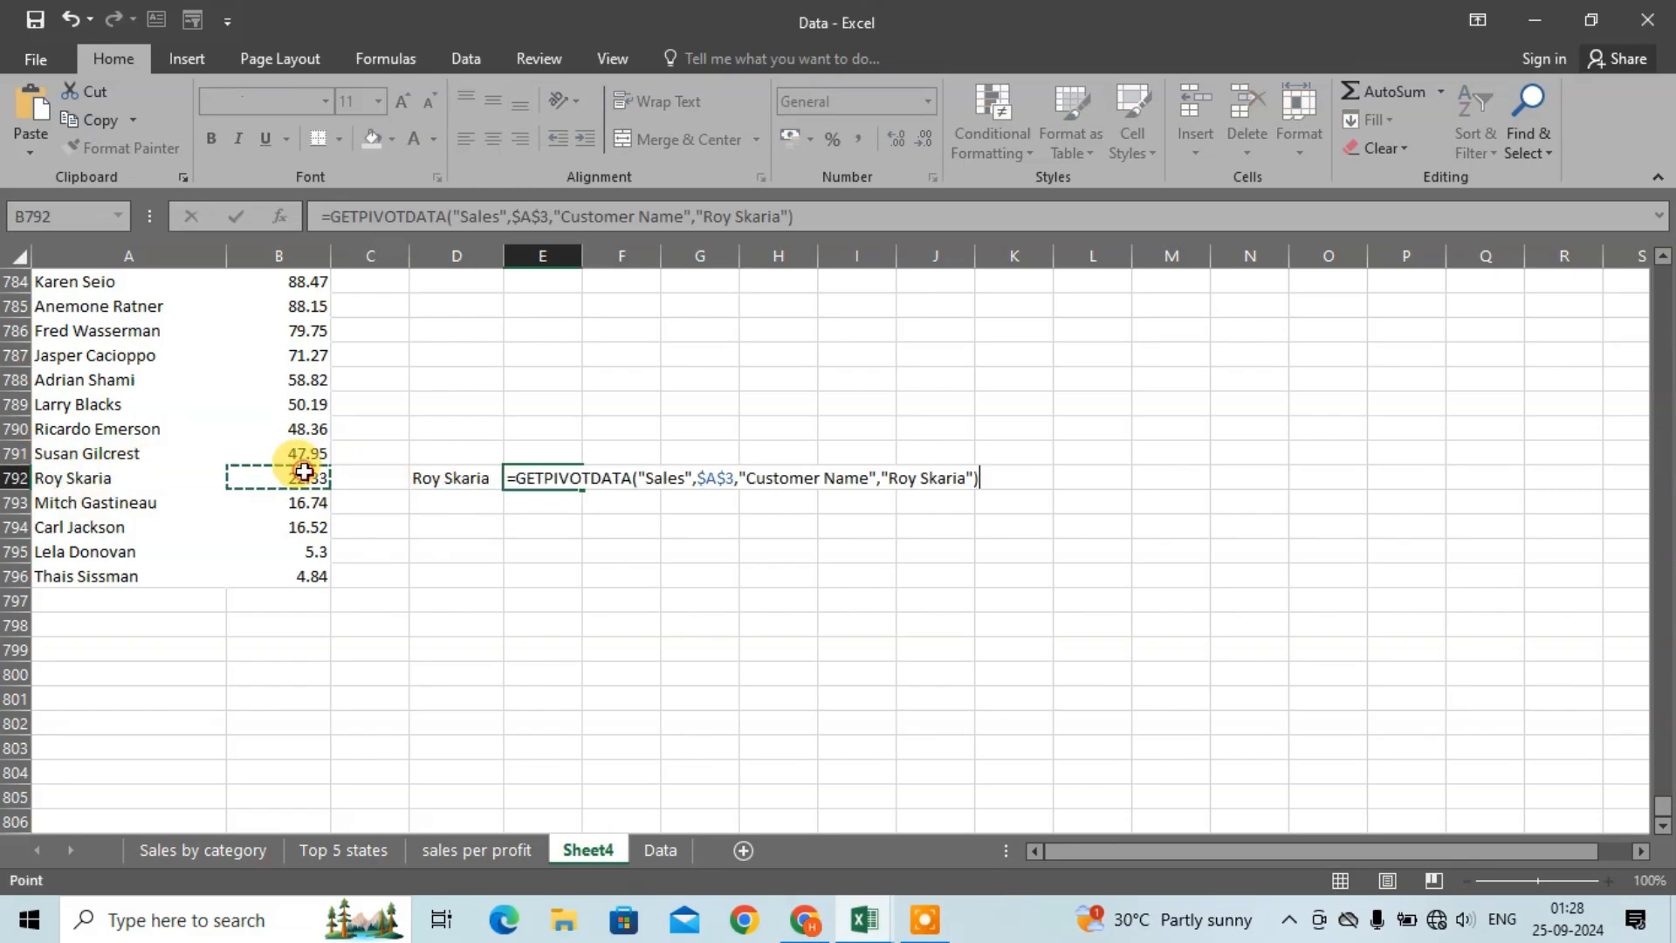
pyautogui.press('Return')
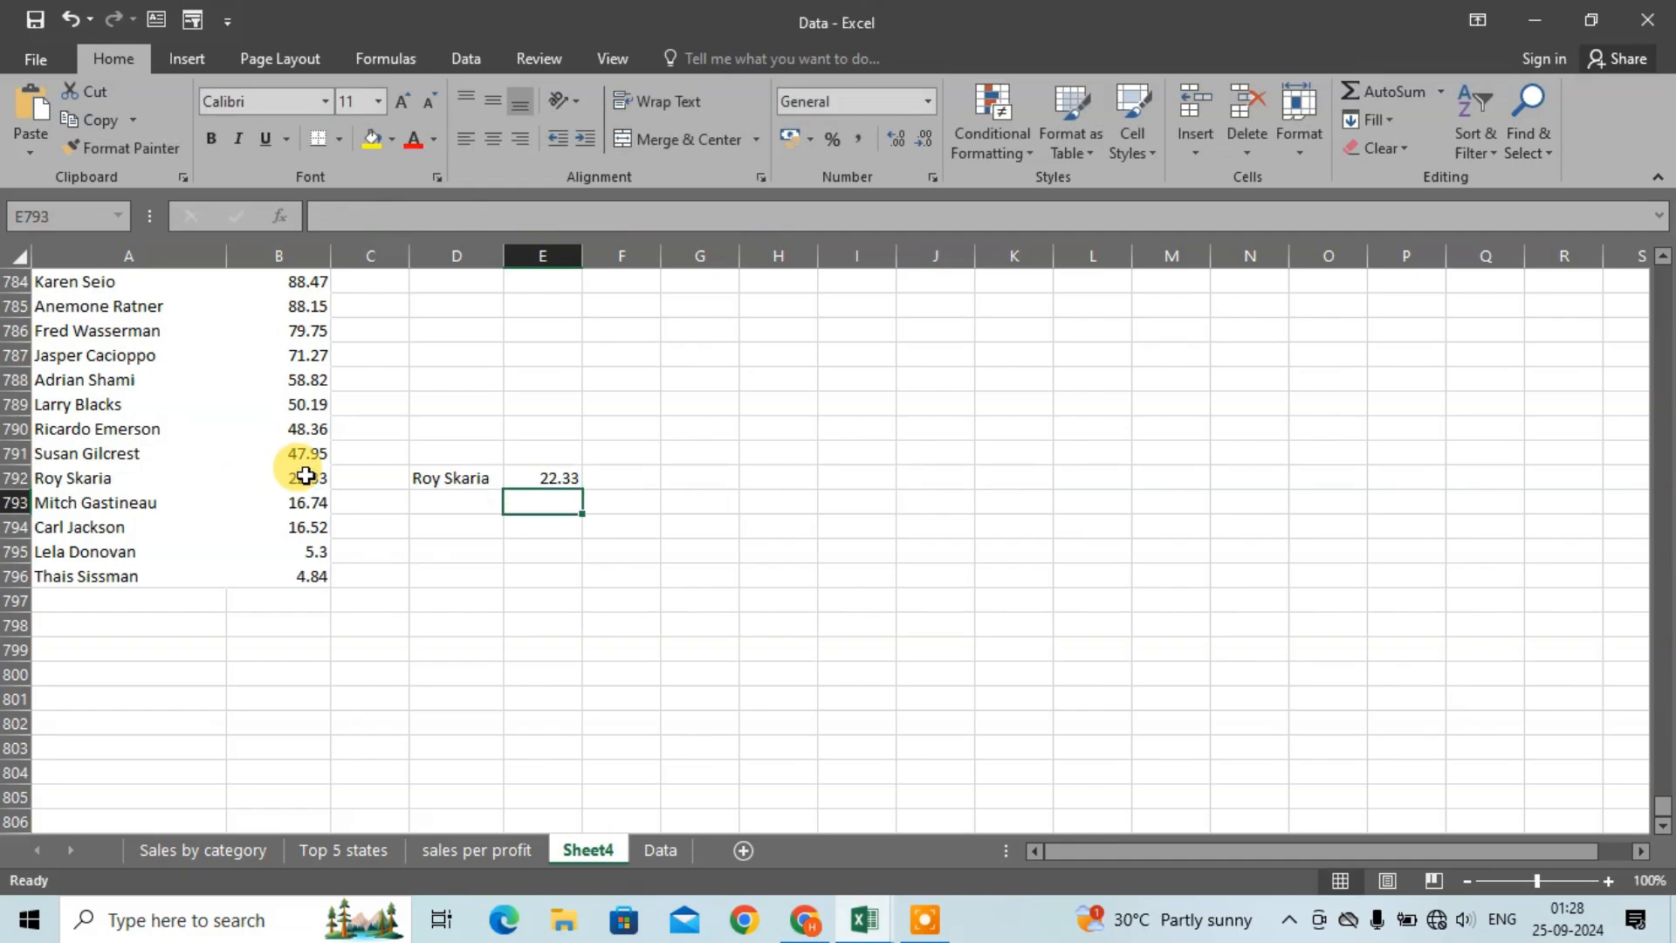
pyautogui.moveTo(476, 481); pyautogui.dragTo(573, 583)
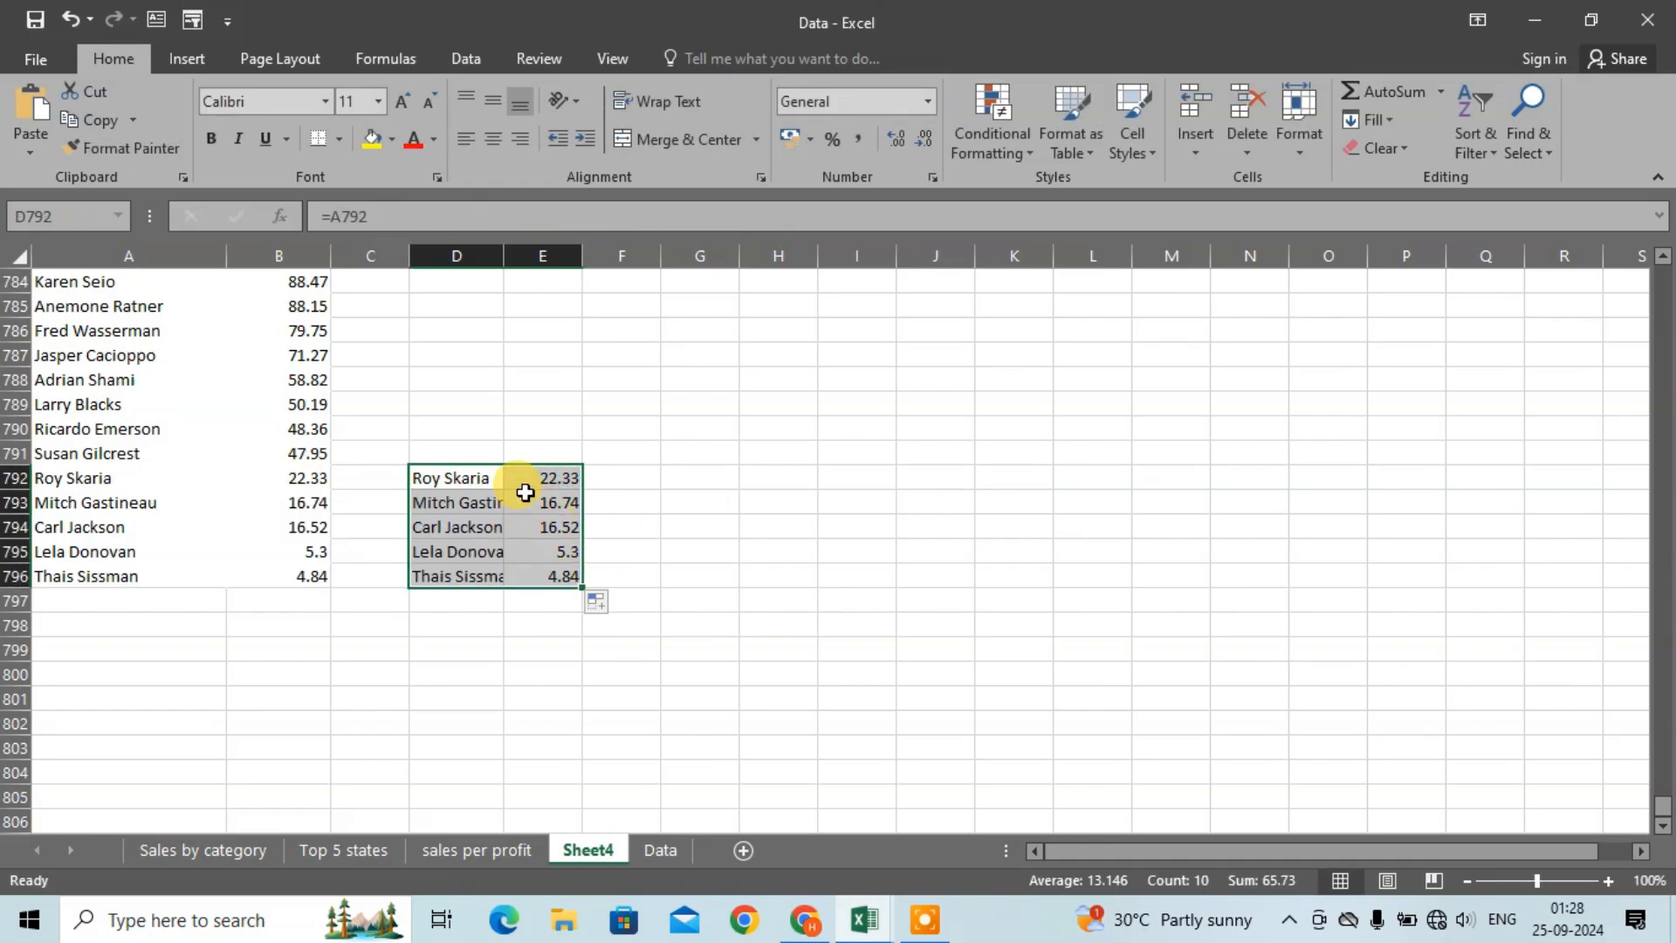
# Step: Insert a 3-D column chart of D792:E796 and move it to the right so it clears the data
pyautogui.click(186, 58)
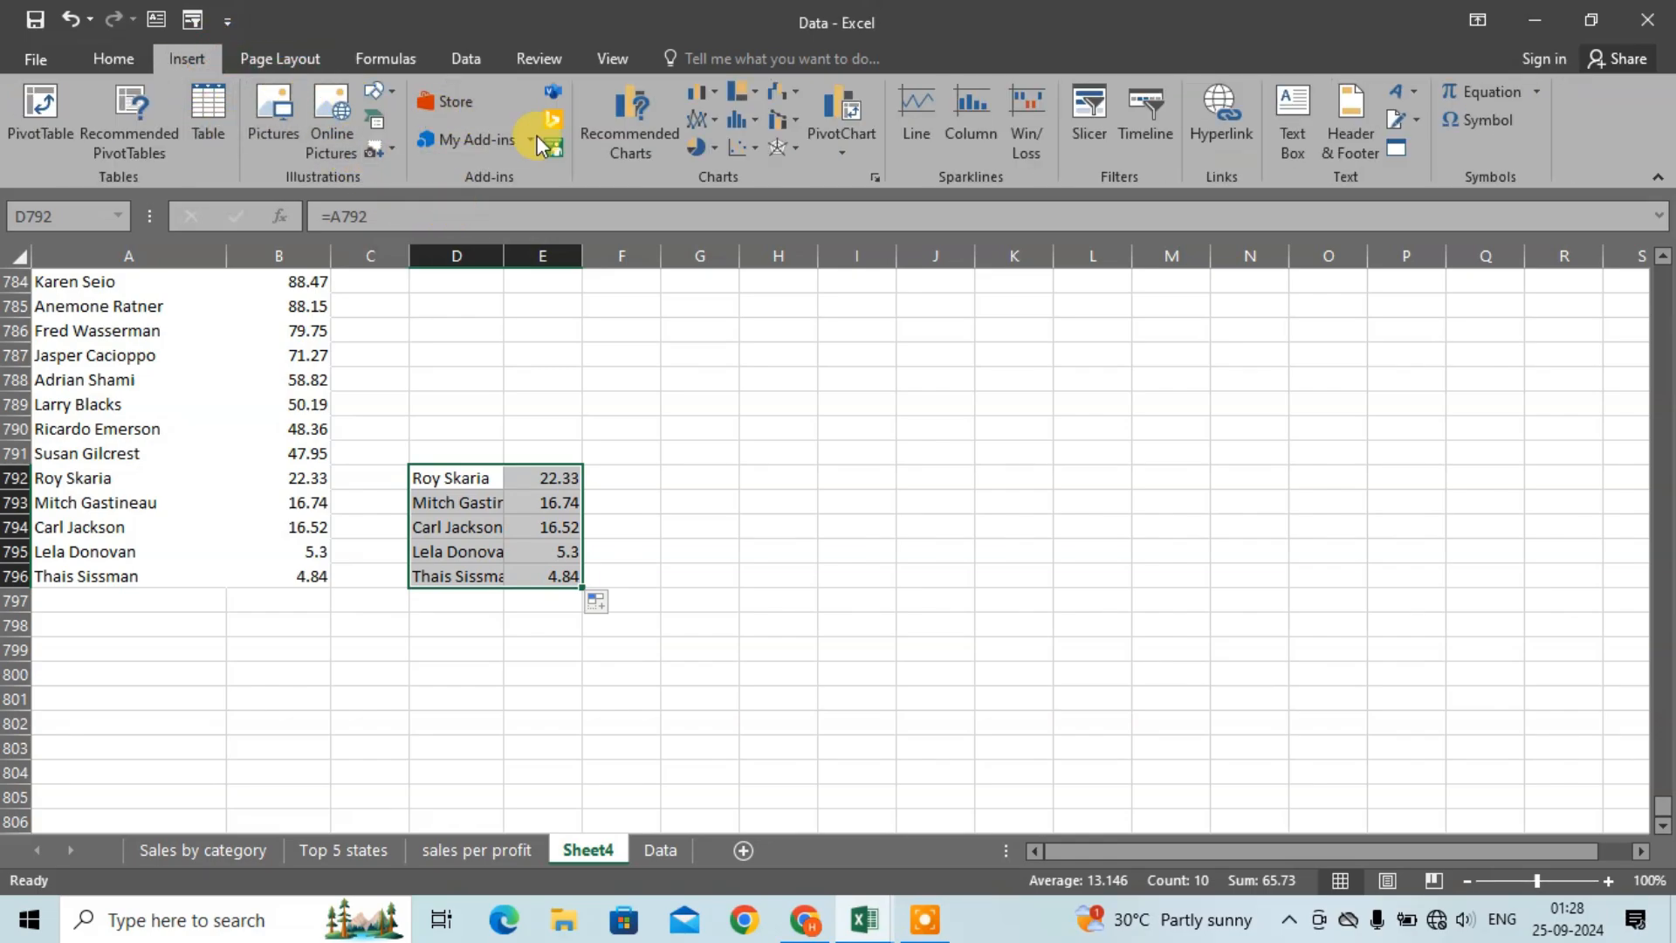
pyautogui.click(624, 127)
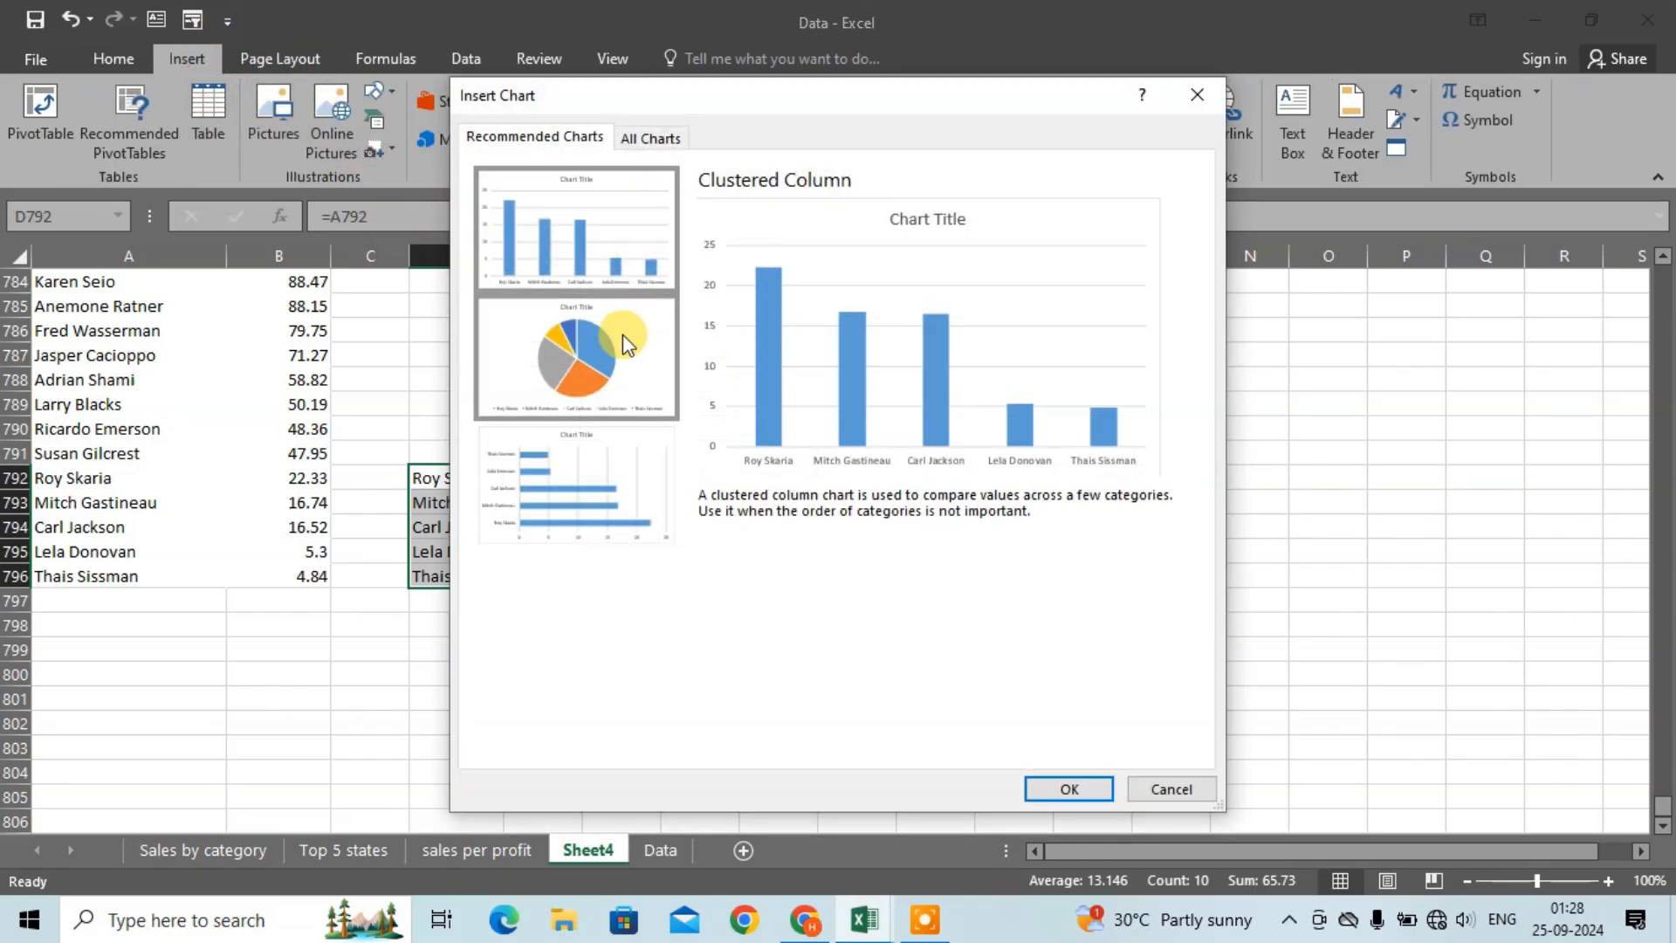
pyautogui.click(580, 471)
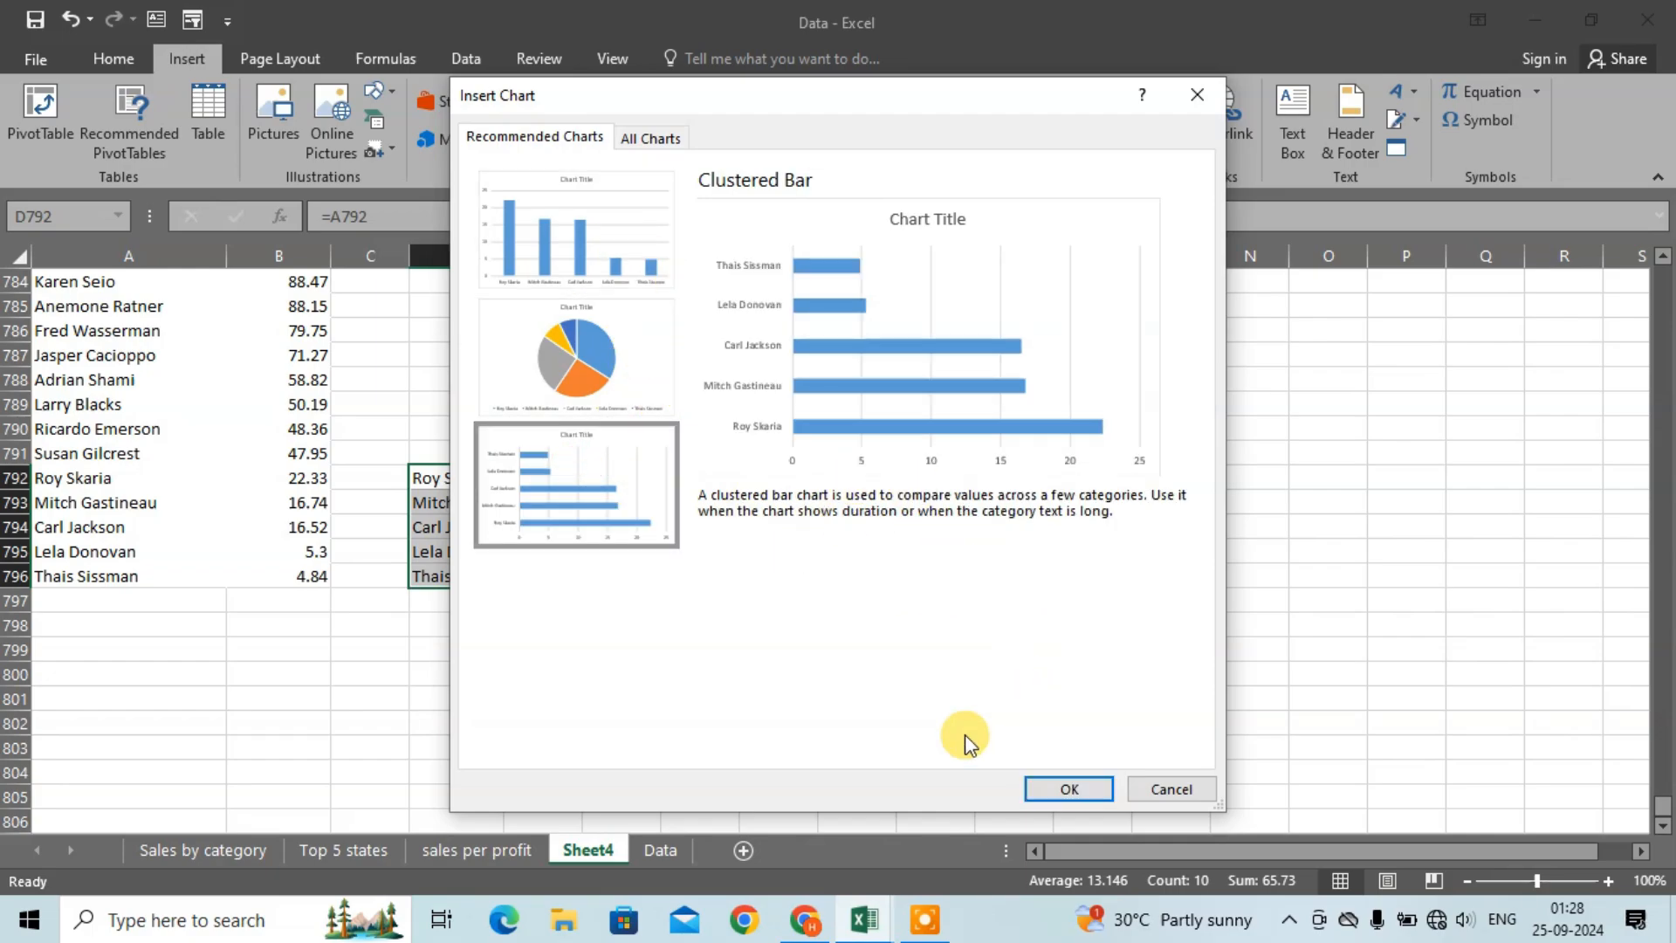
pyautogui.click(596, 255)
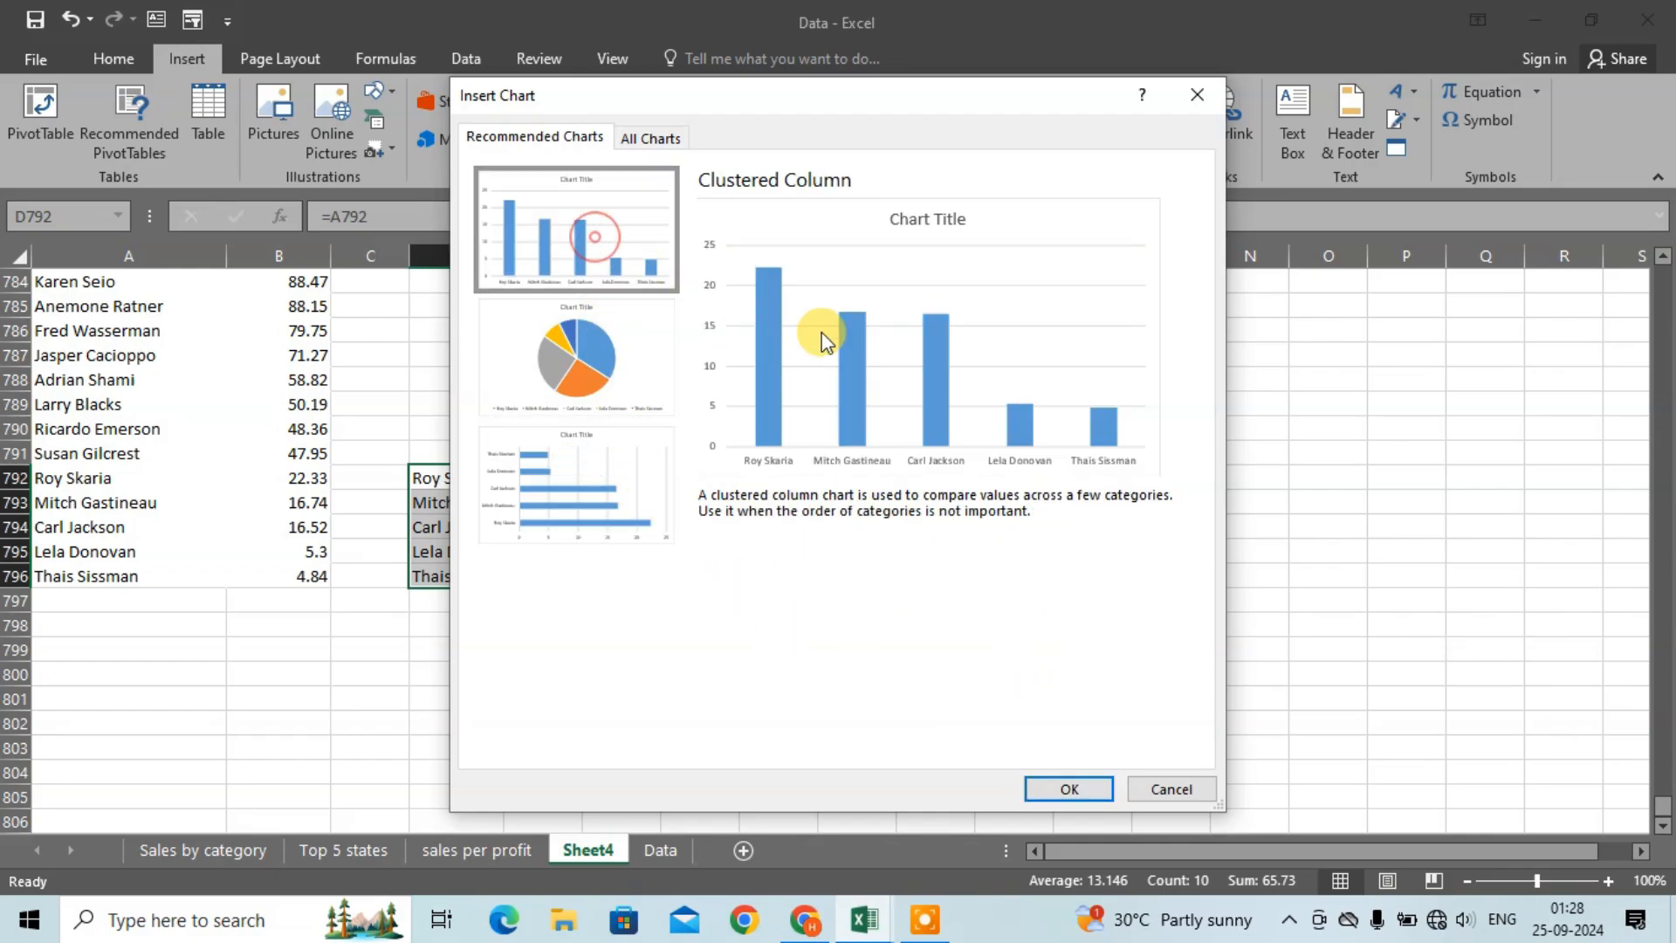
pyautogui.click(654, 138)
pyautogui.moveTo(1094, 396)
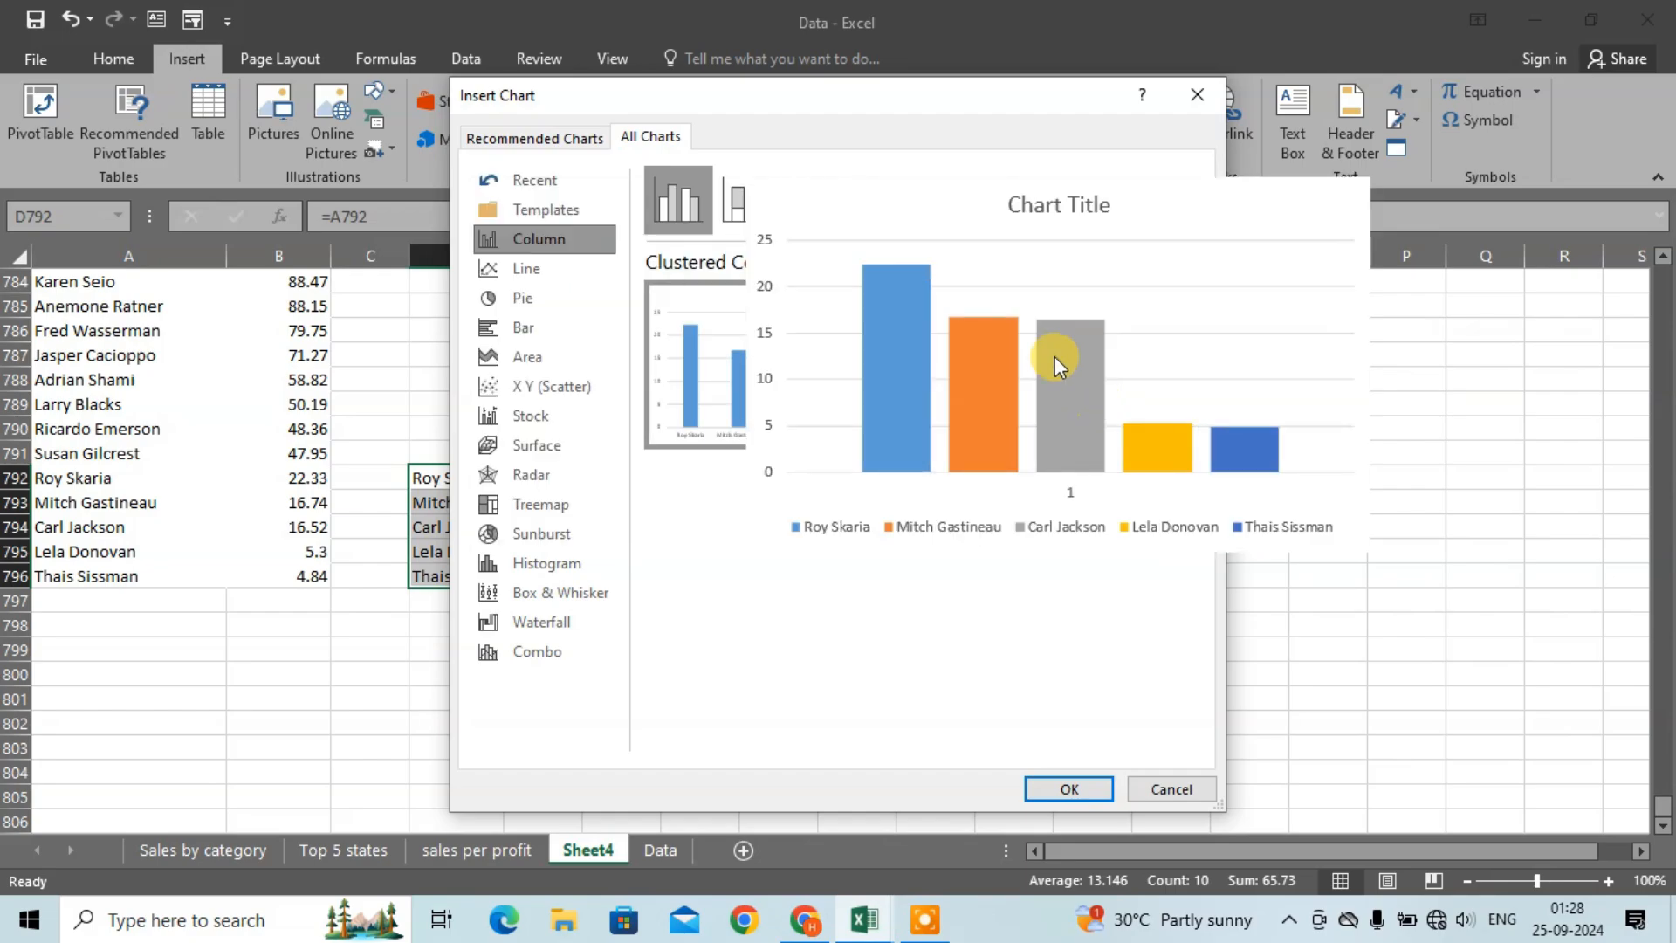
pyautogui.click(827, 202)
pyautogui.click(1026, 201)
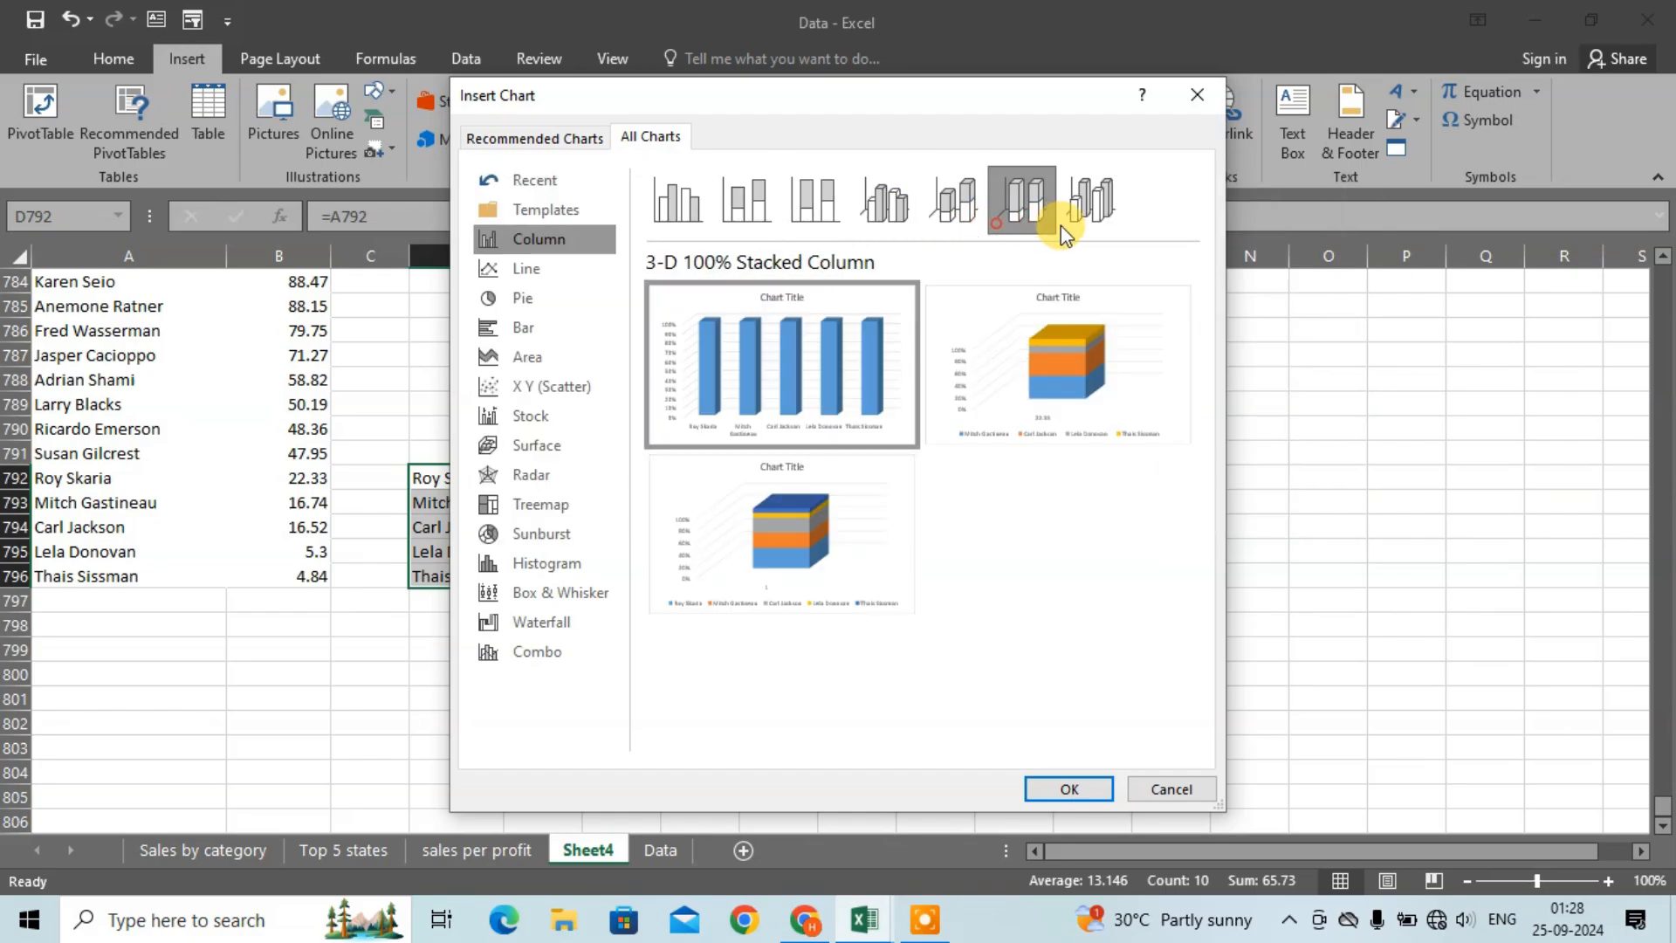
pyautogui.doubleClick(1091, 201)
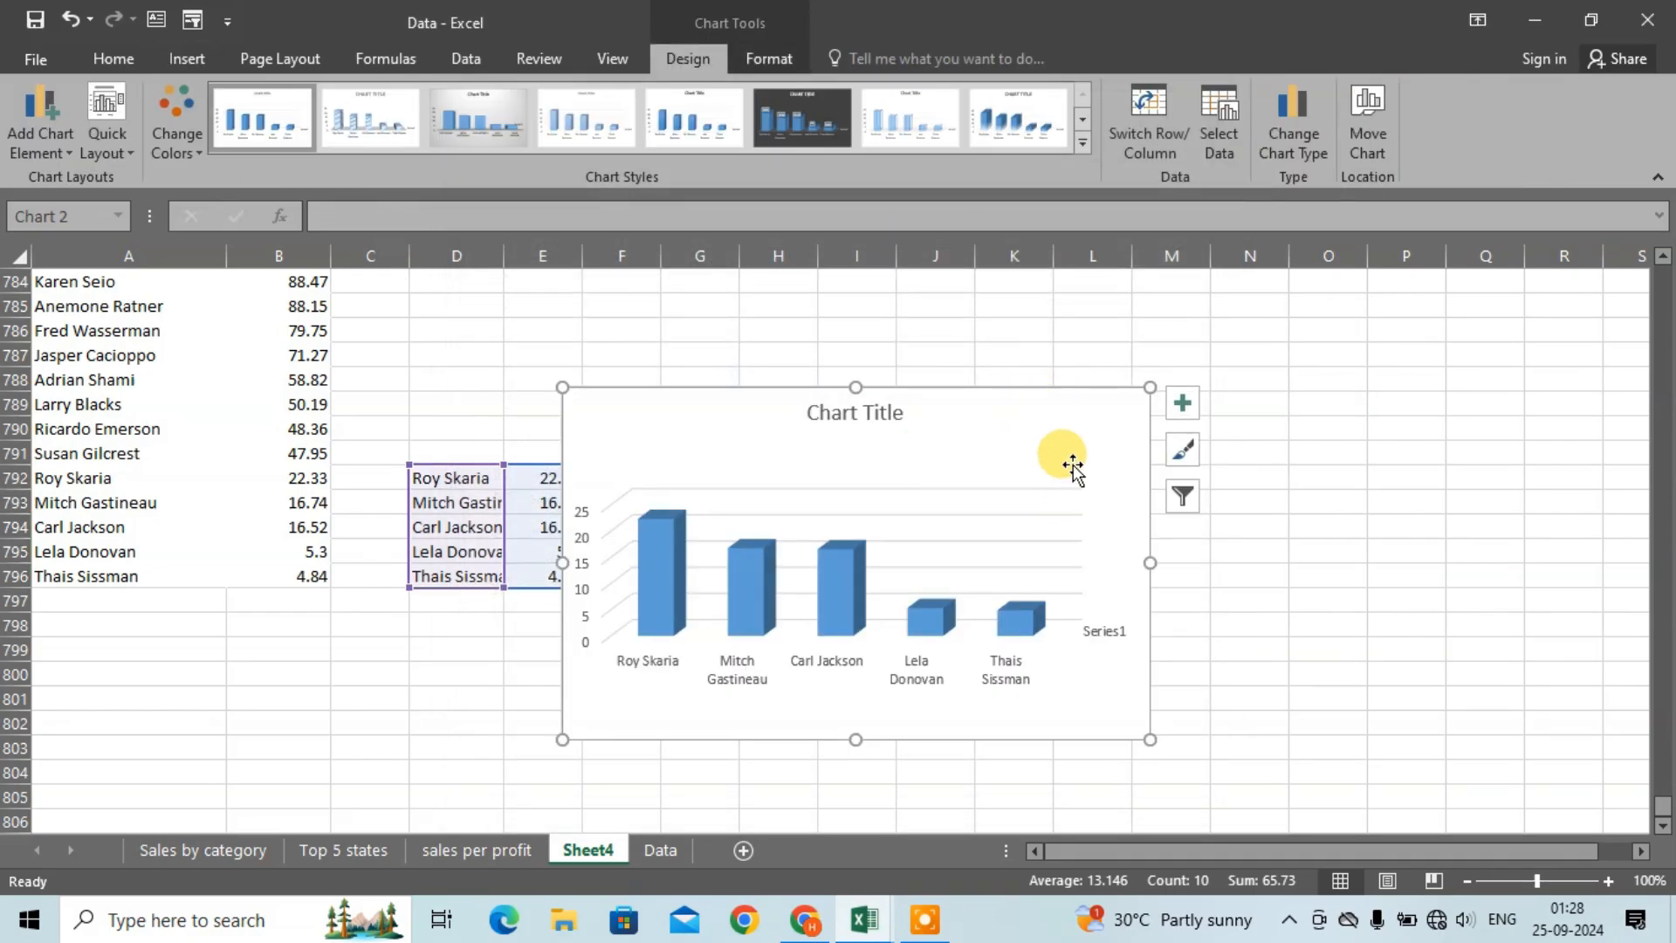
pyautogui.moveTo(1061, 432); pyautogui.dragTo(1146, 422)
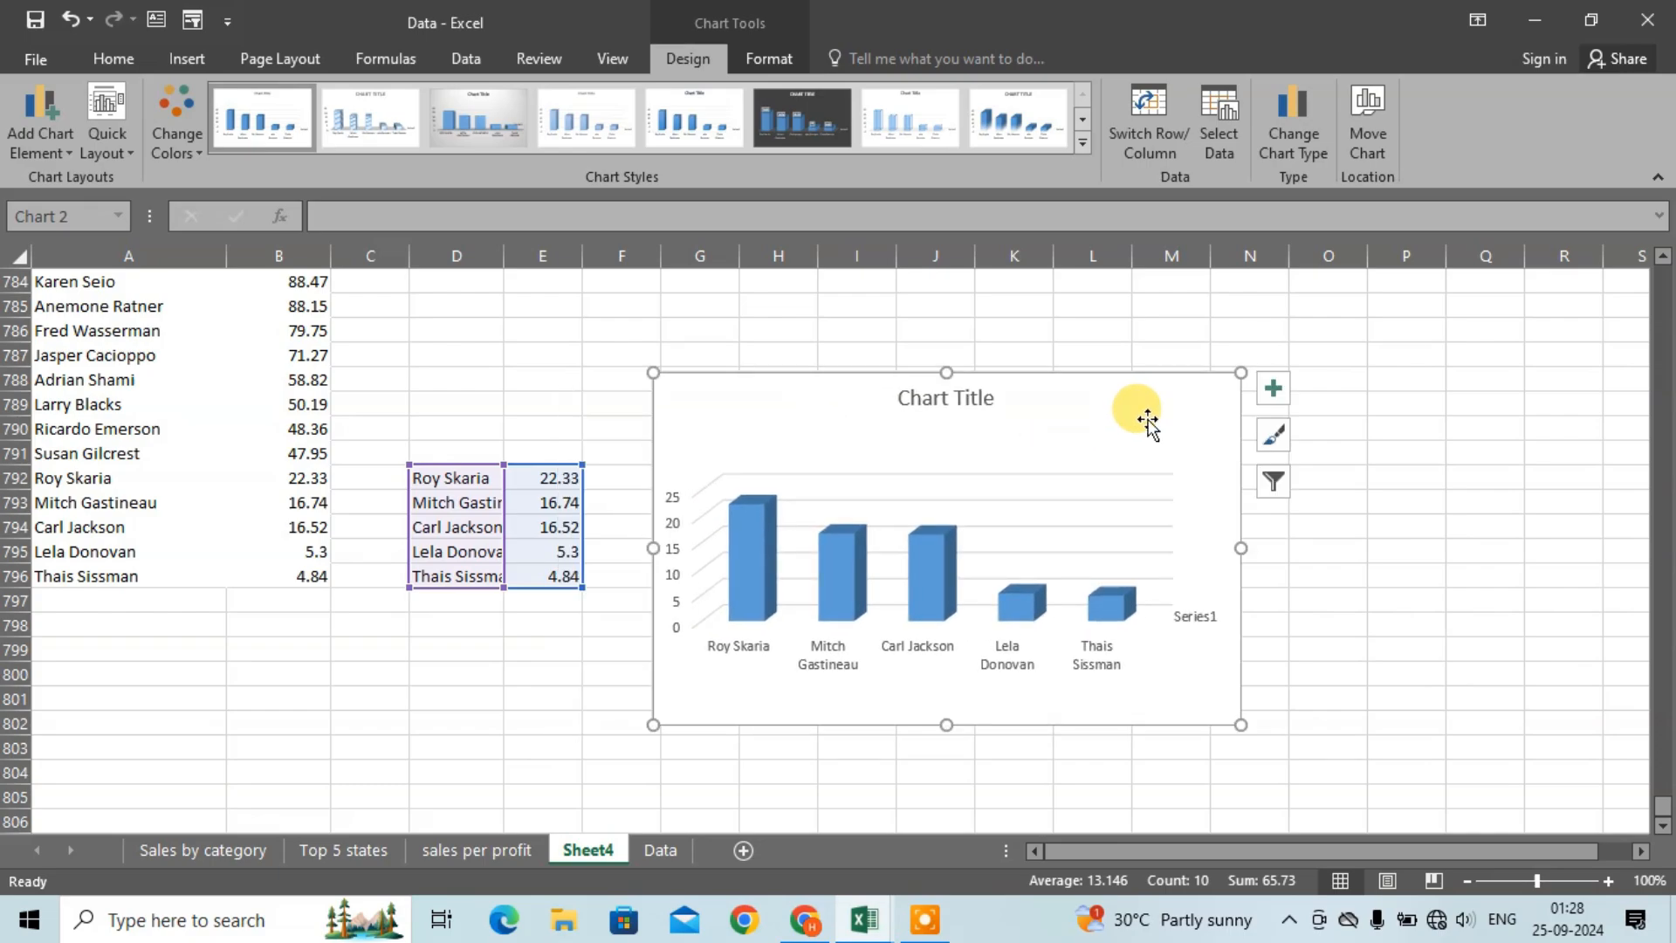
# Step: Replace the 3-D column chart's title with "Top 5 customers from loss"
pyautogui.doubleClick(934, 397)
pyautogui.tripleClick(939, 399)
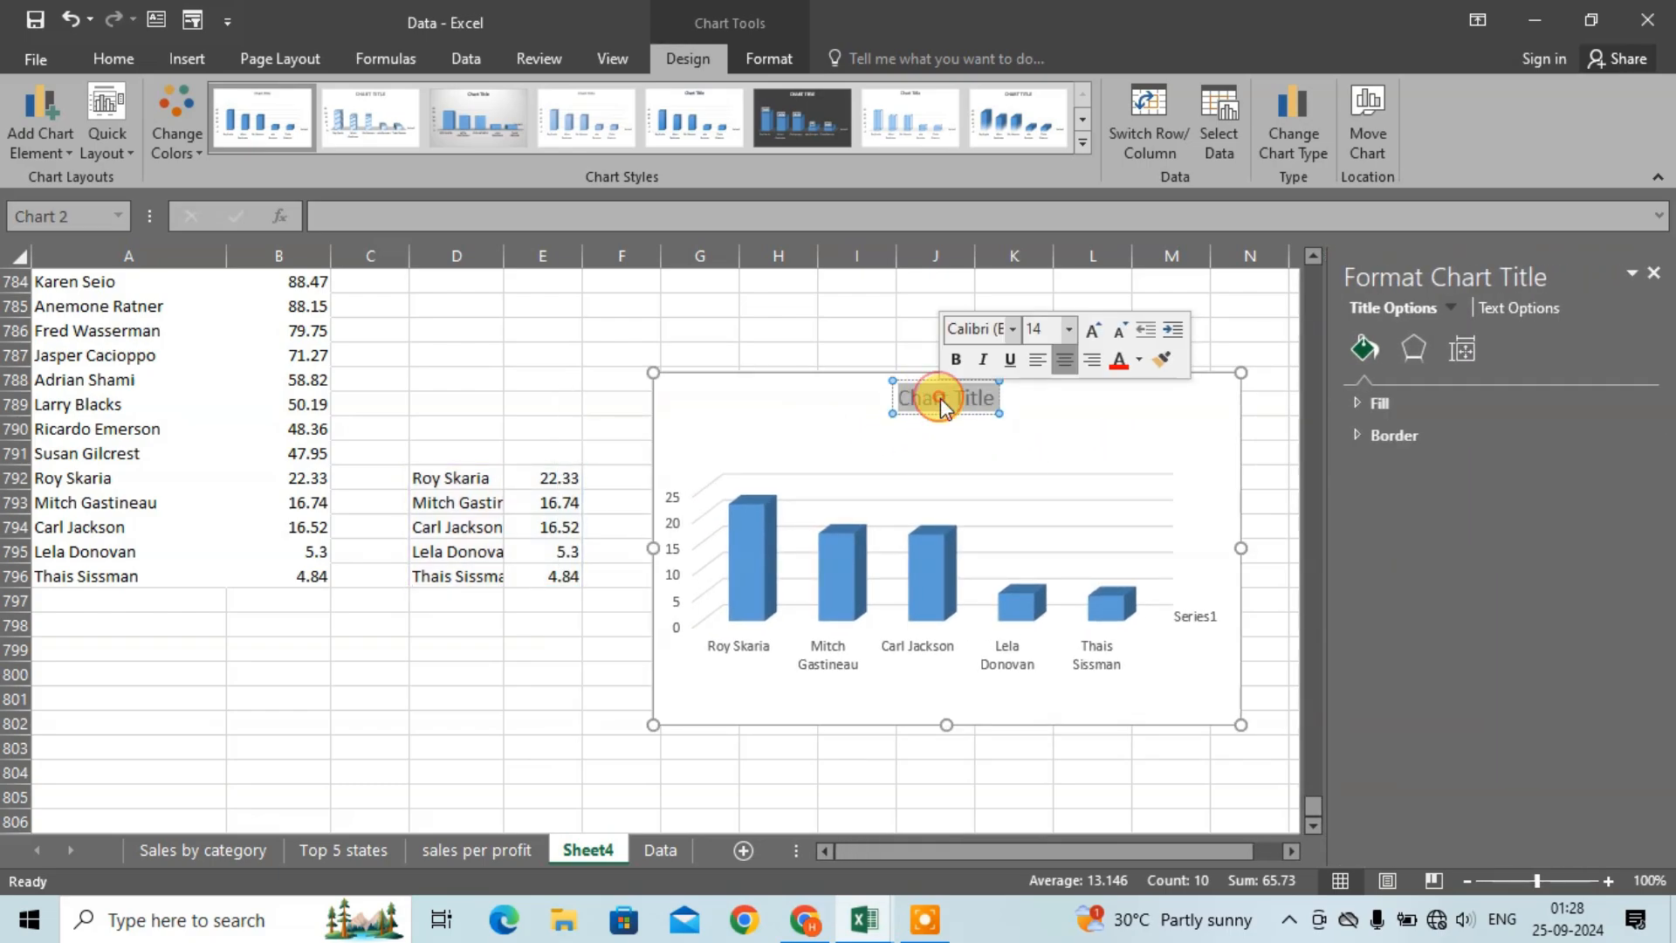
pyautogui.press('BackSpace')
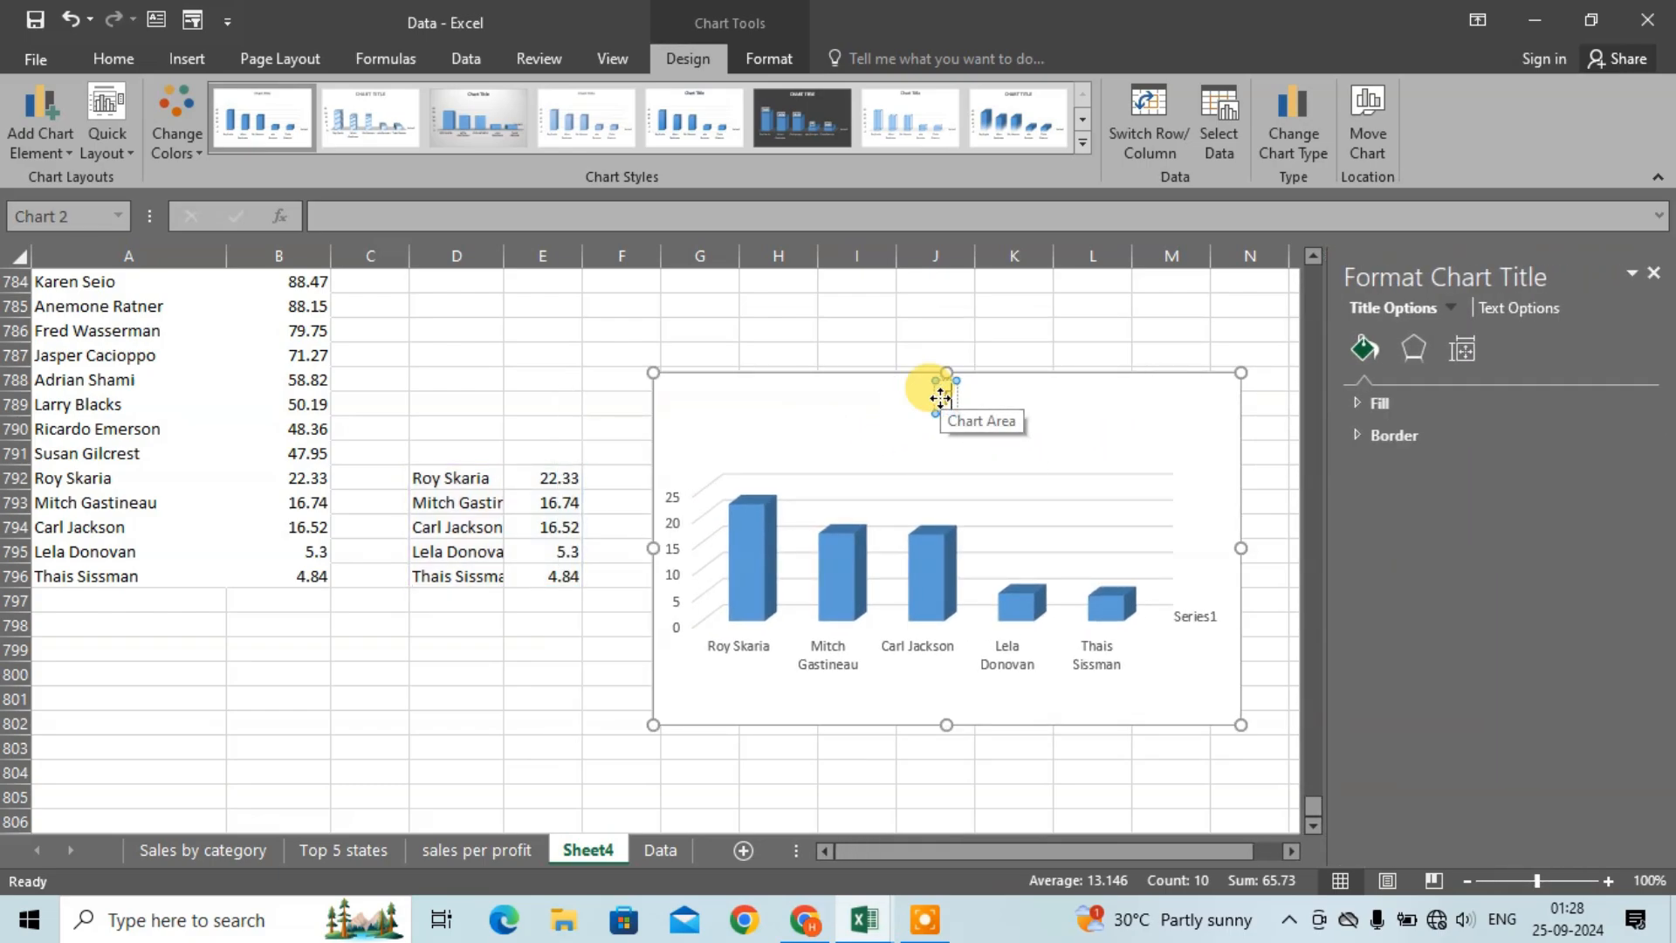
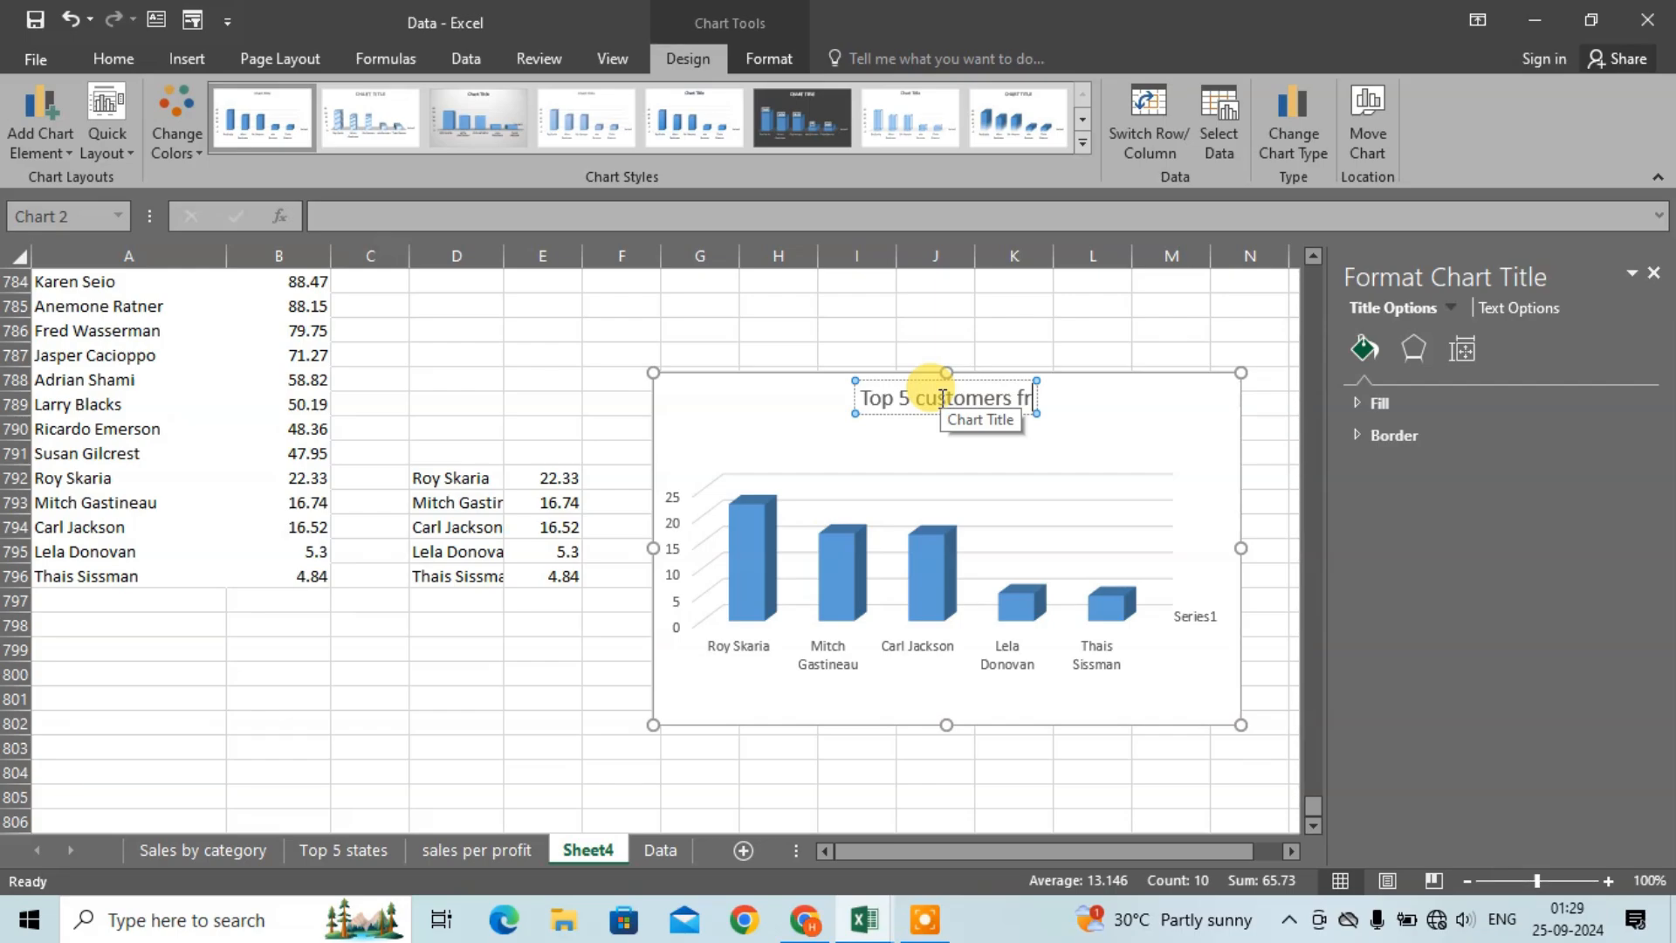
pyautogui.write('om loss')
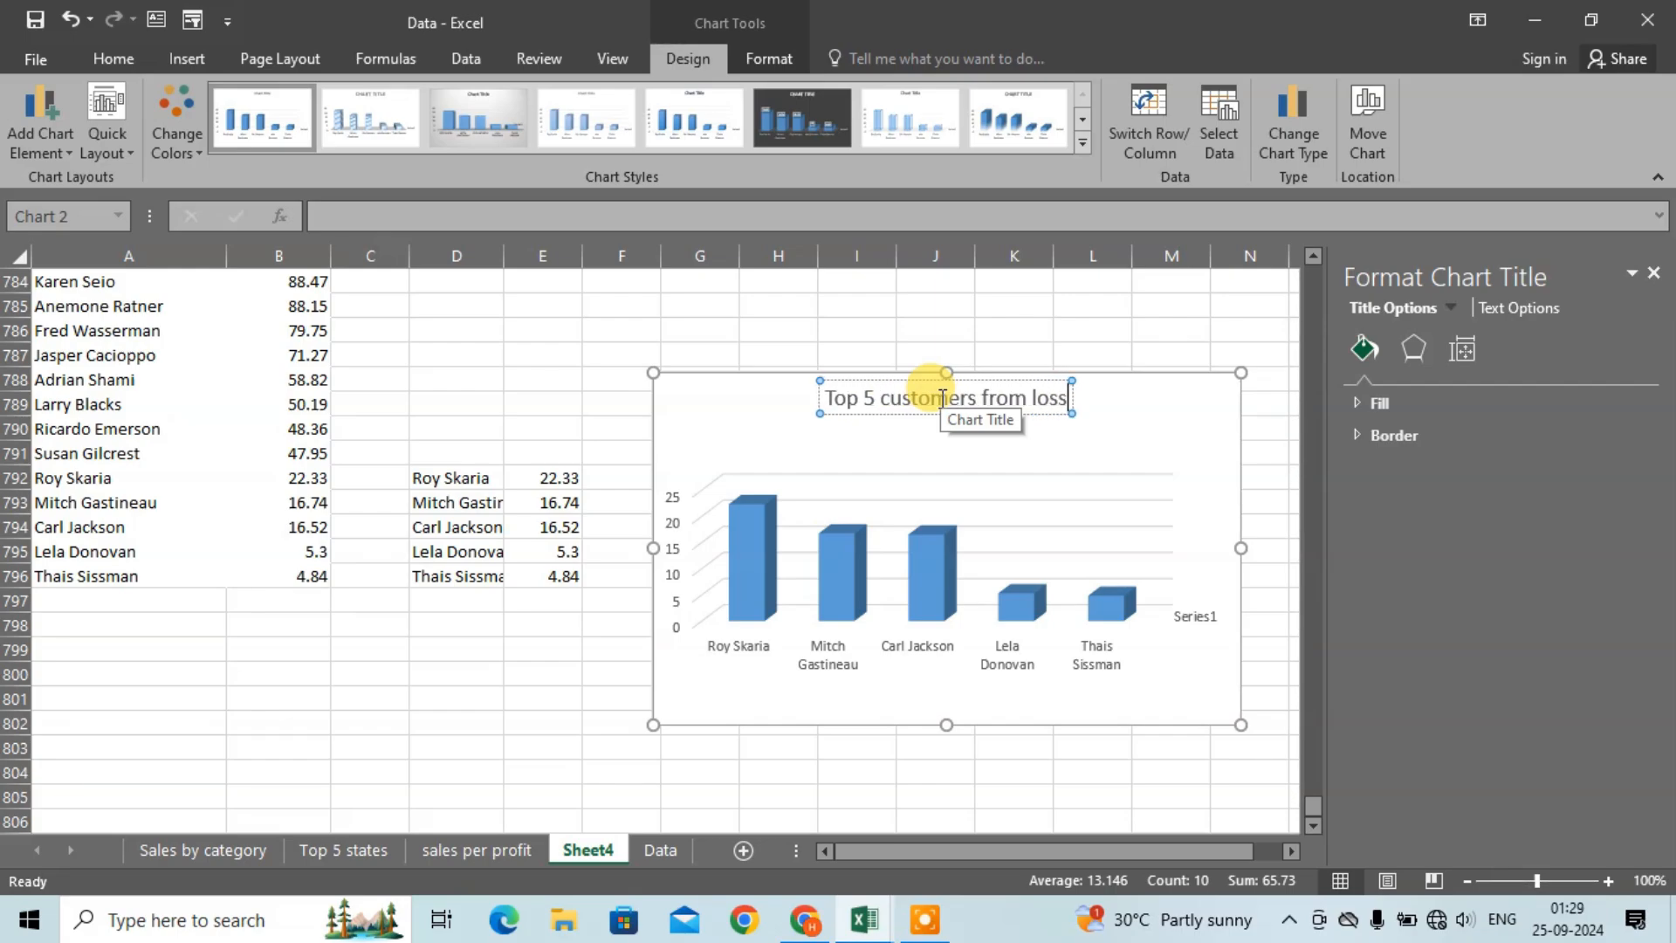
pyautogui.click(1152, 457)
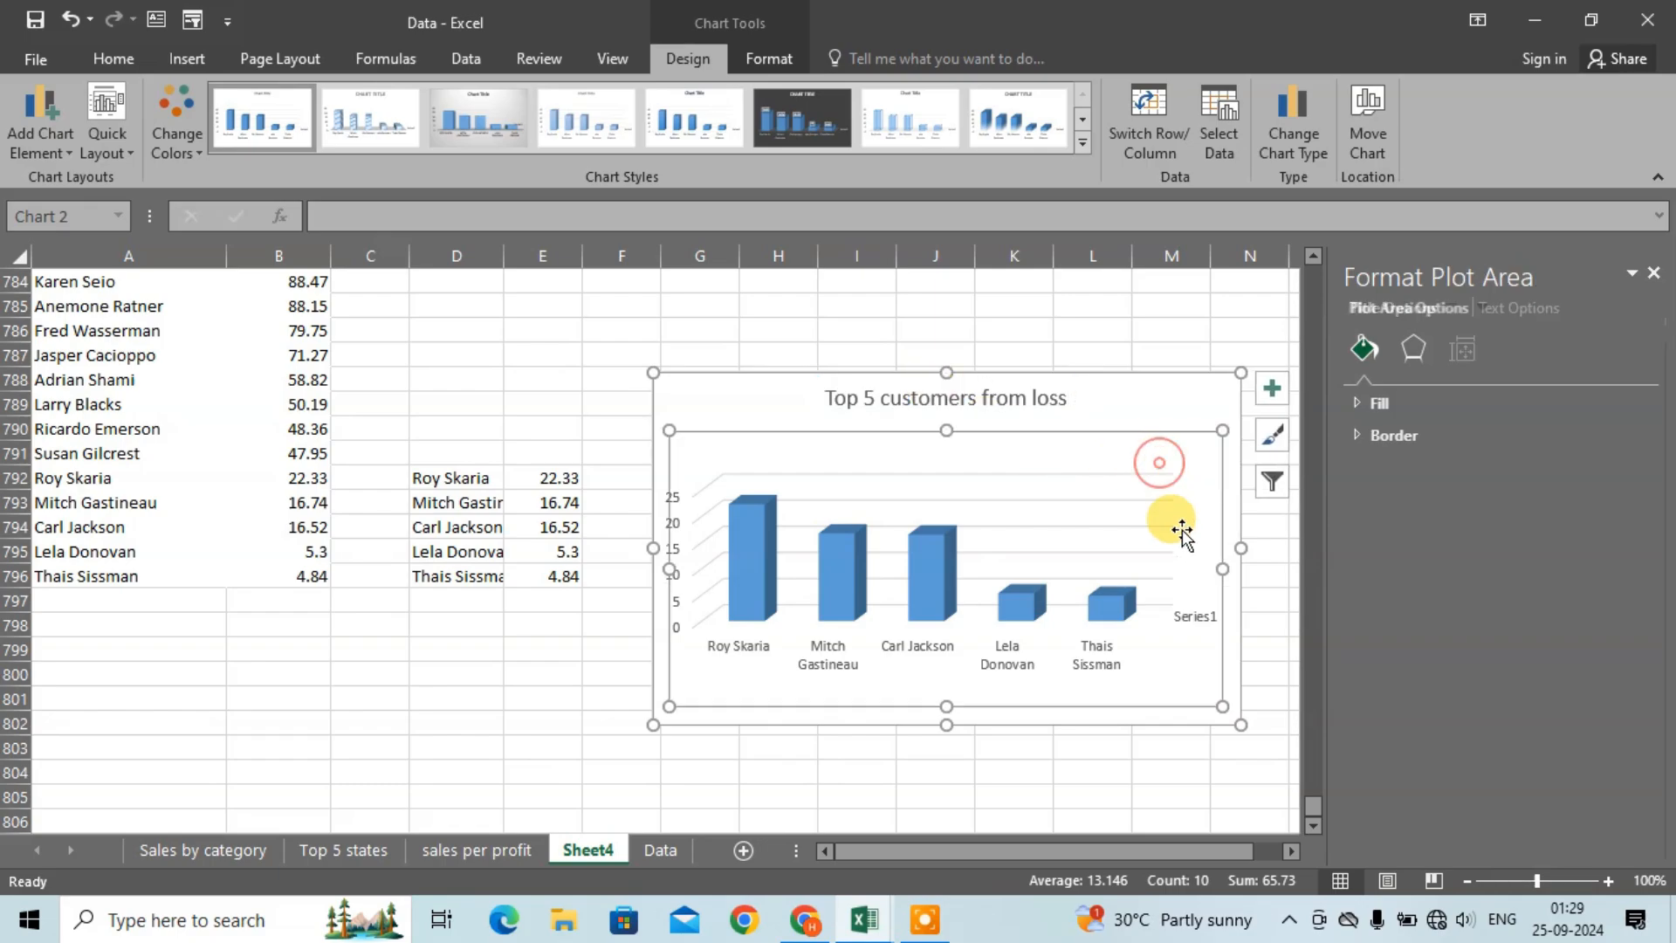
# Step: Delete the Series1 axis label from the "Top 5 customers from loss" chart and shrink the chart slightly
pyautogui.click(1197, 618)
pyautogui.press('Delete')
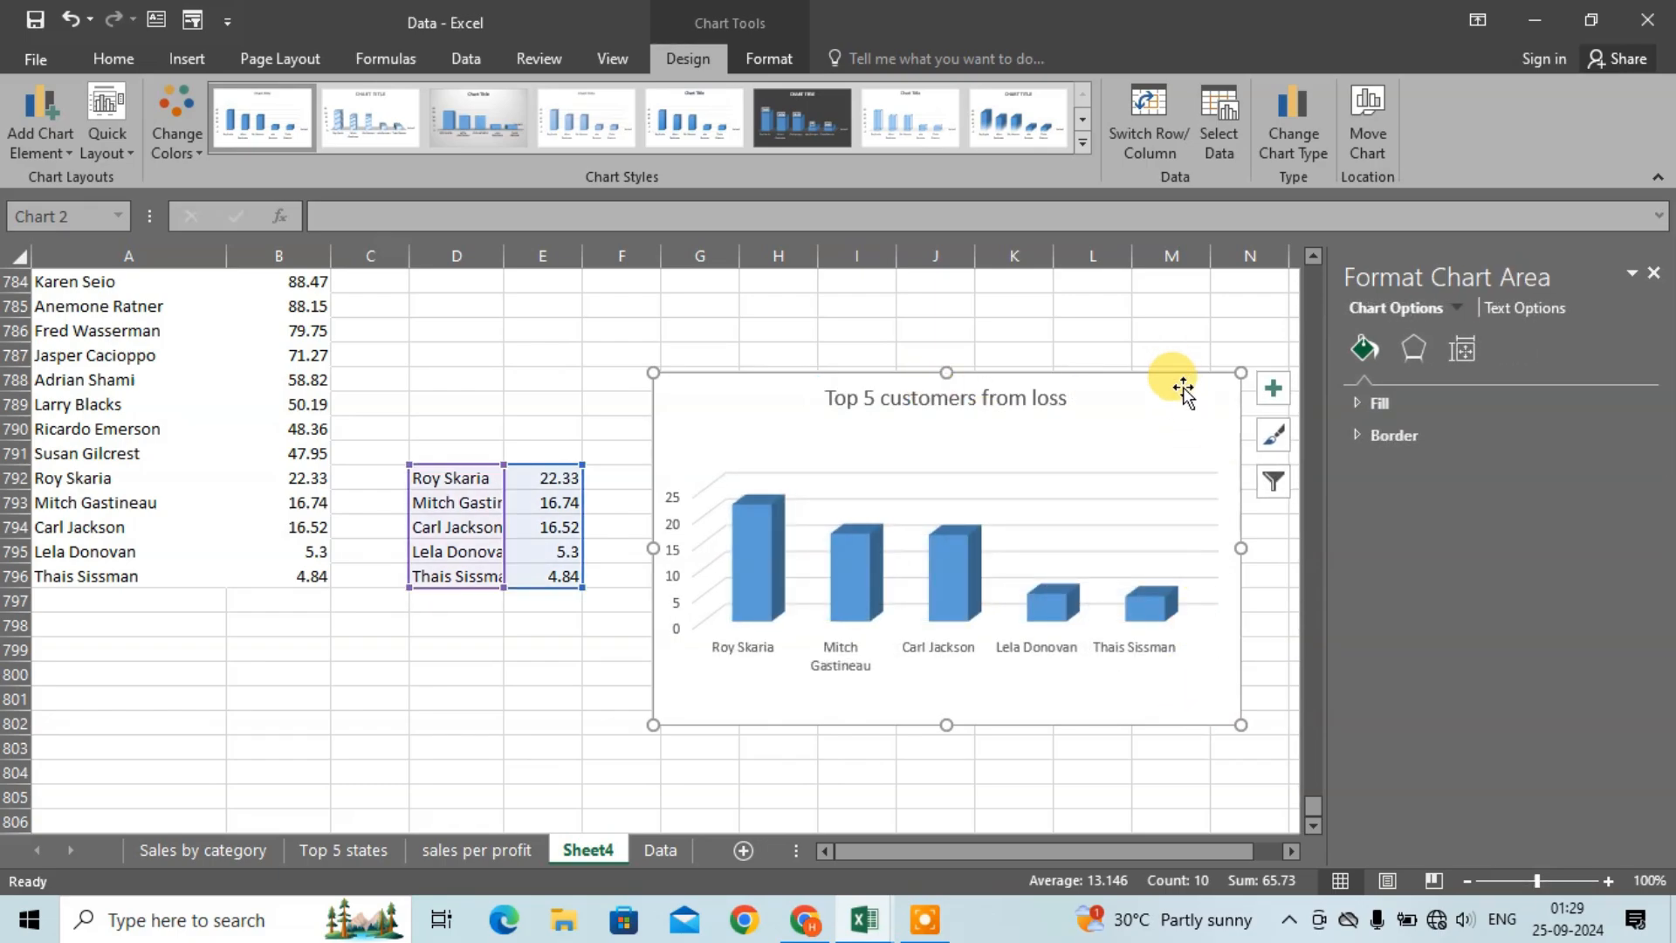
pyautogui.moveTo(1241, 724); pyautogui.dragTo(1183, 667)
pyautogui.click(1237, 619)
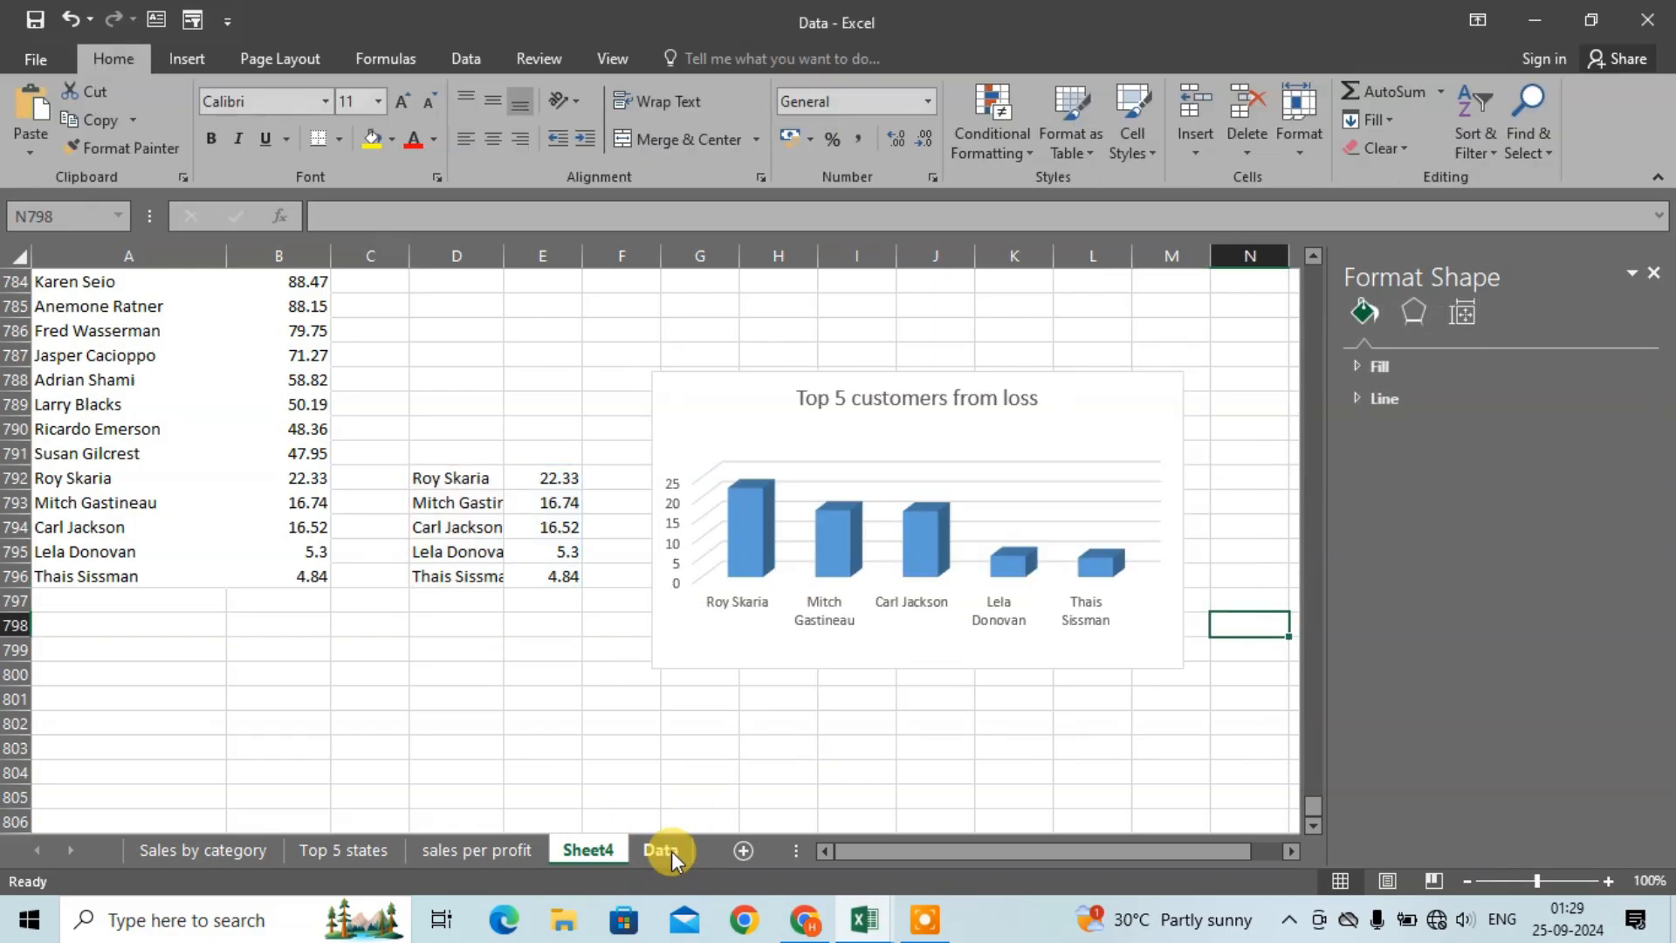
# Step: Switch to workbook b to examine the dashboard's "Sales profit by months" chart, and return to the Data workbook
pyautogui.click(864, 919)
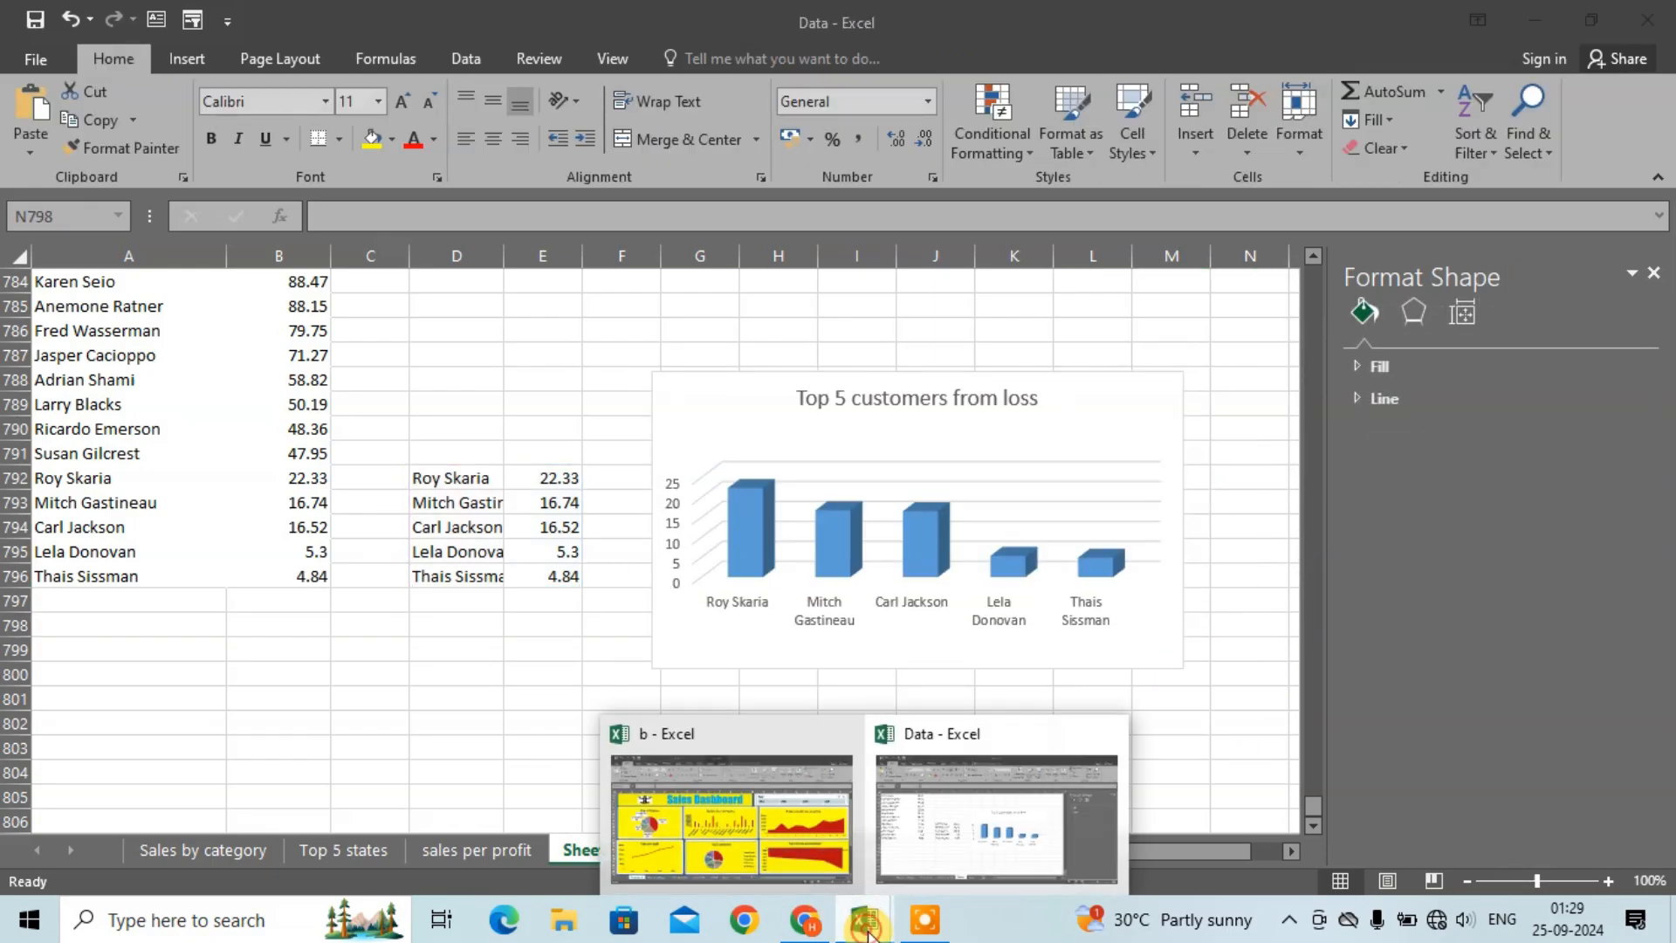
pyautogui.click(841, 832)
pyautogui.click(1333, 431)
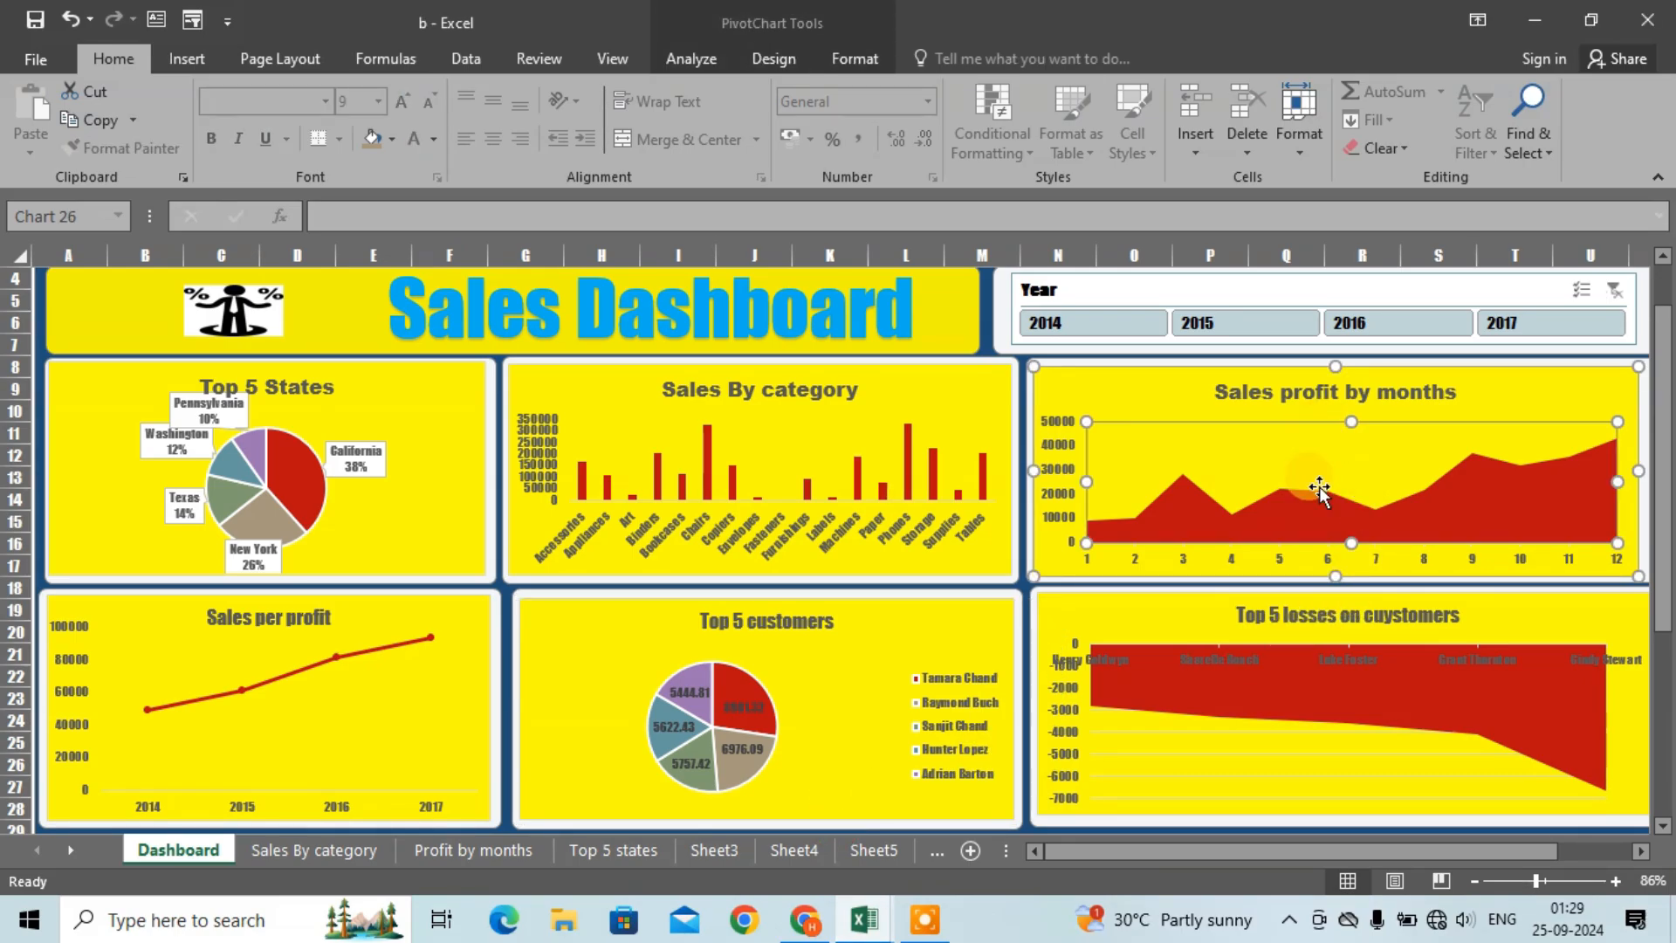
pyautogui.click(935, 903)
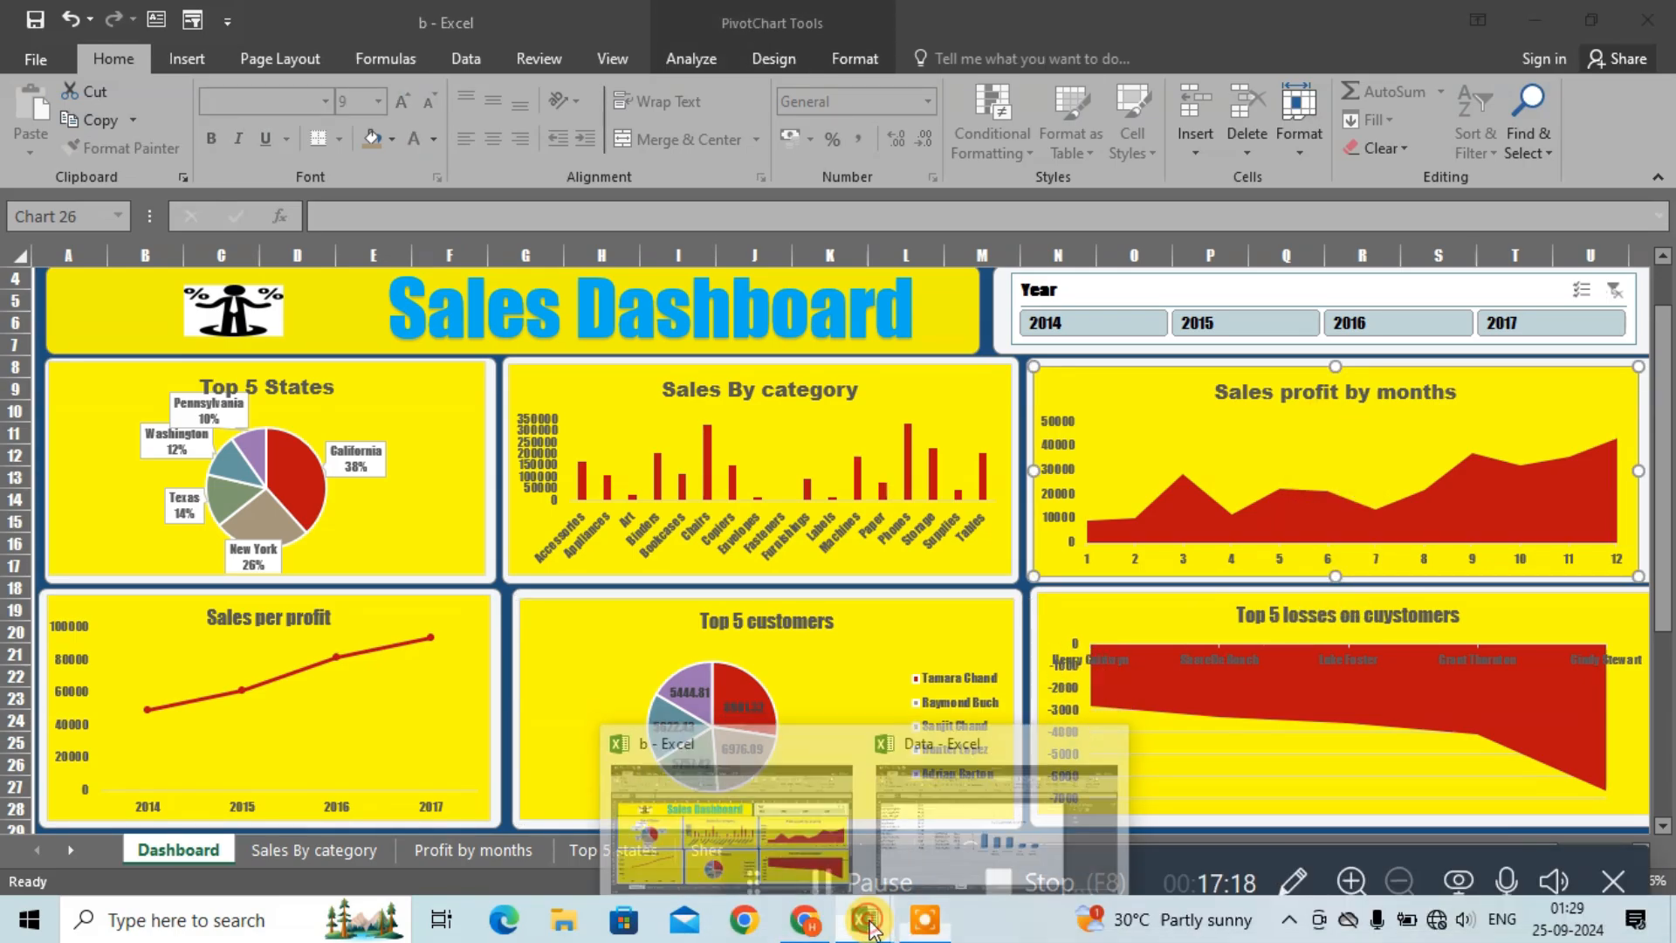
pyautogui.click(1623, 882)
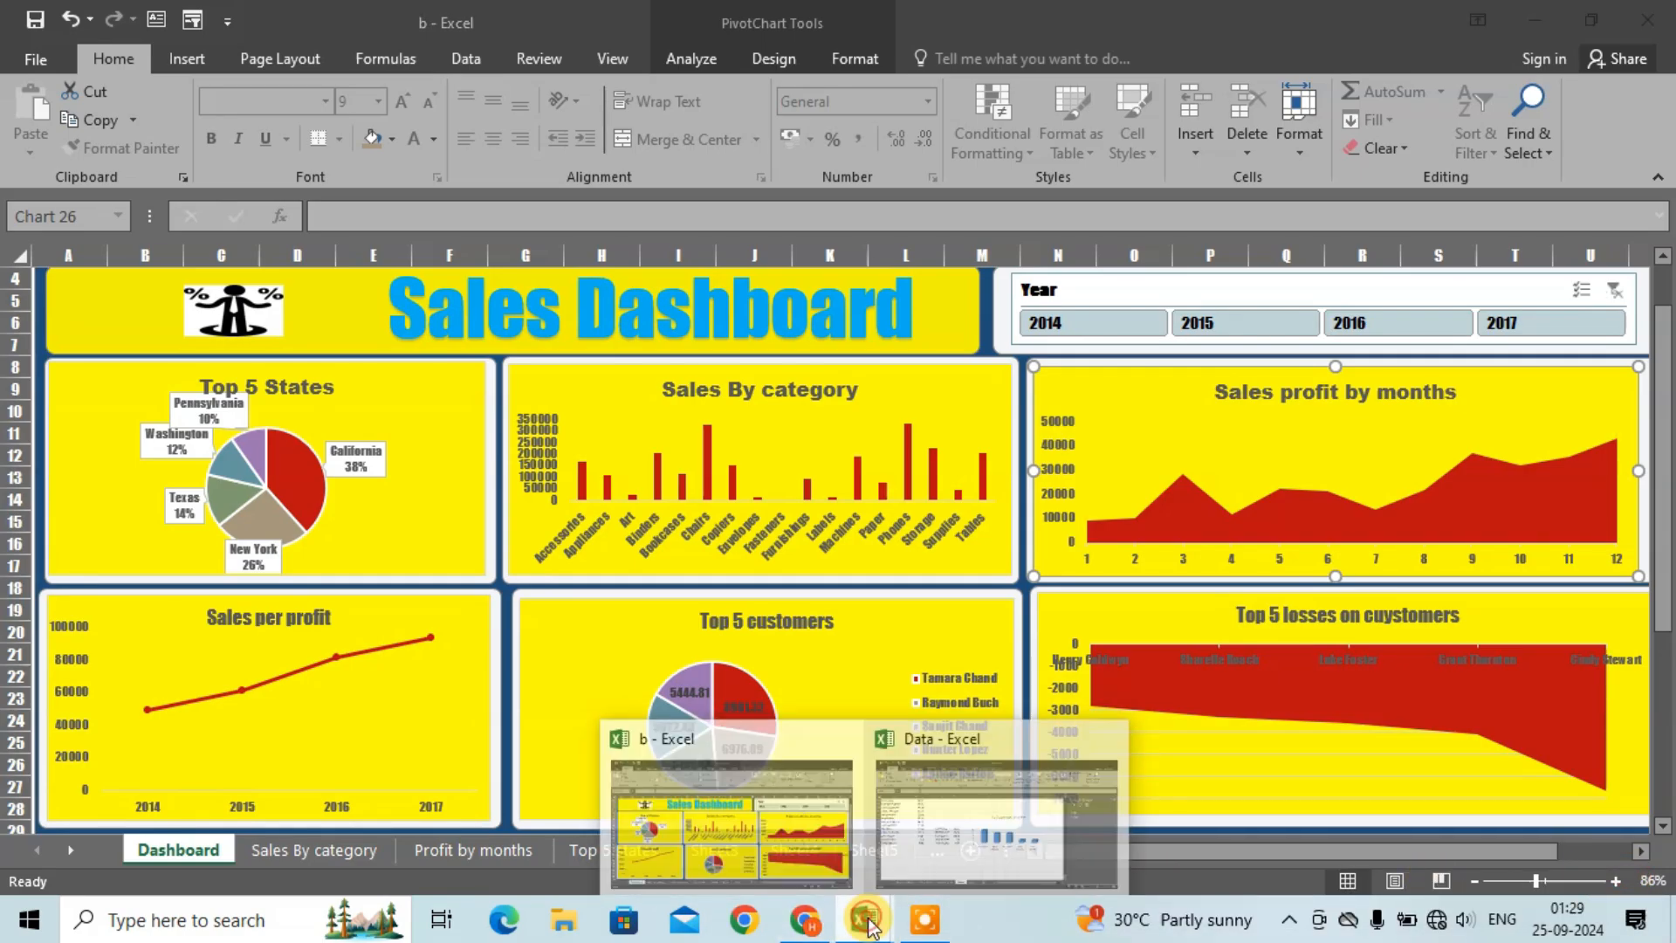
pyautogui.moveTo(864, 916)
pyautogui.click(1004, 866)
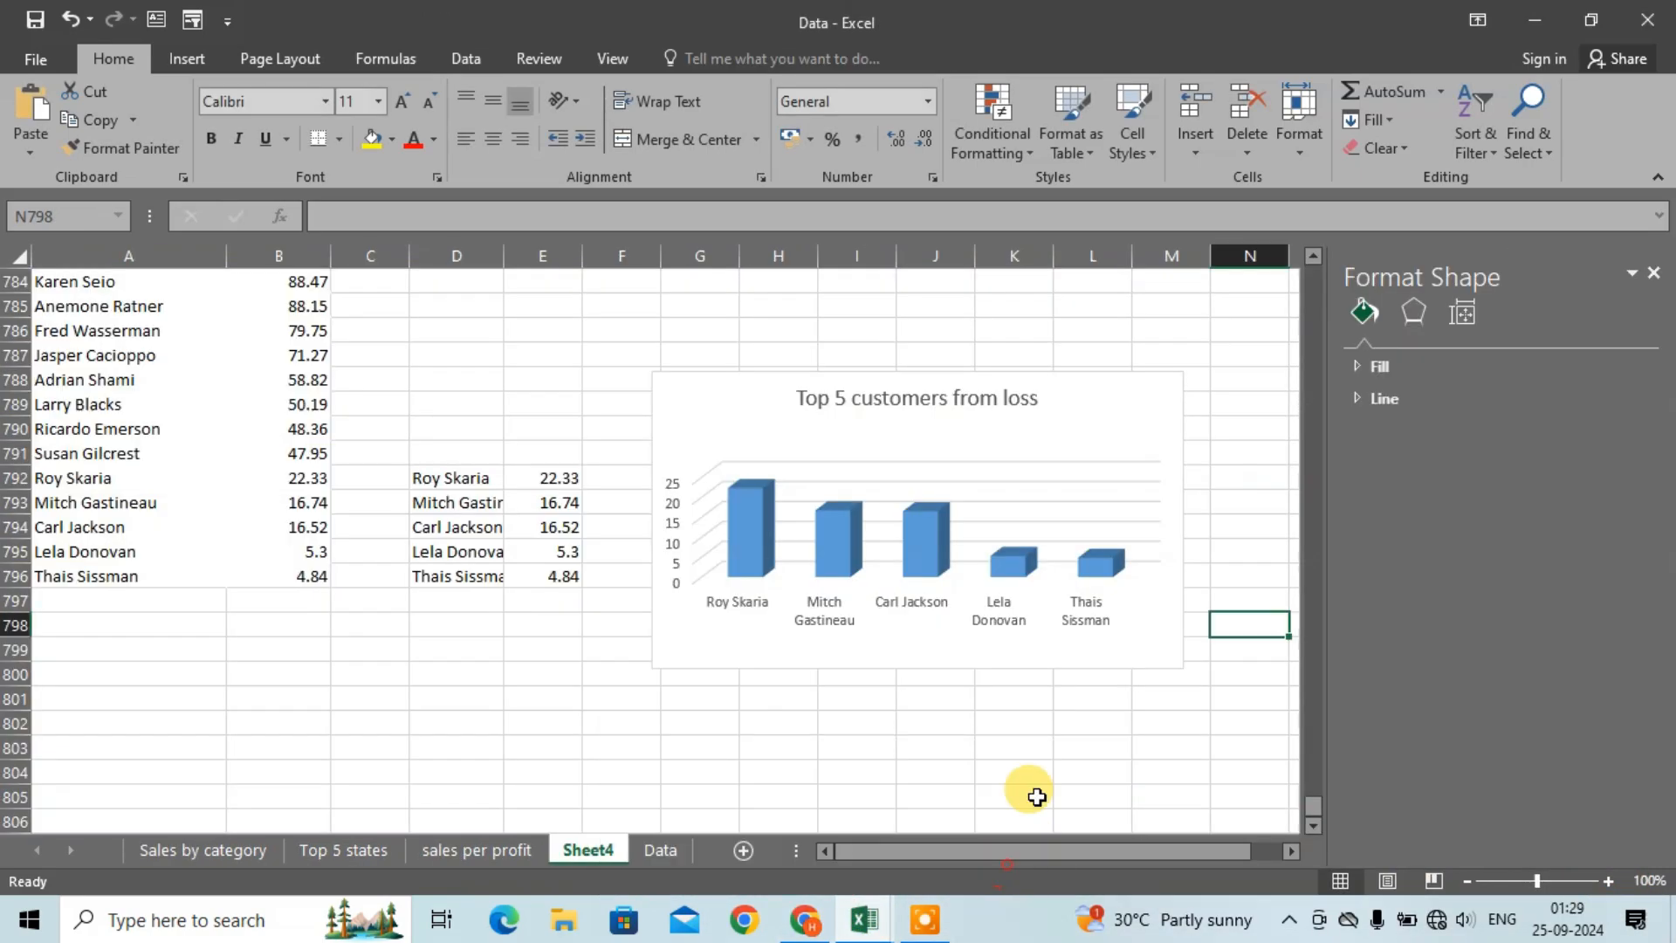
# Step: Create a pivot table on a new worksheet from the whole table on the Data sheet
pyautogui.click(661, 851)
pyautogui.click(72, 304)
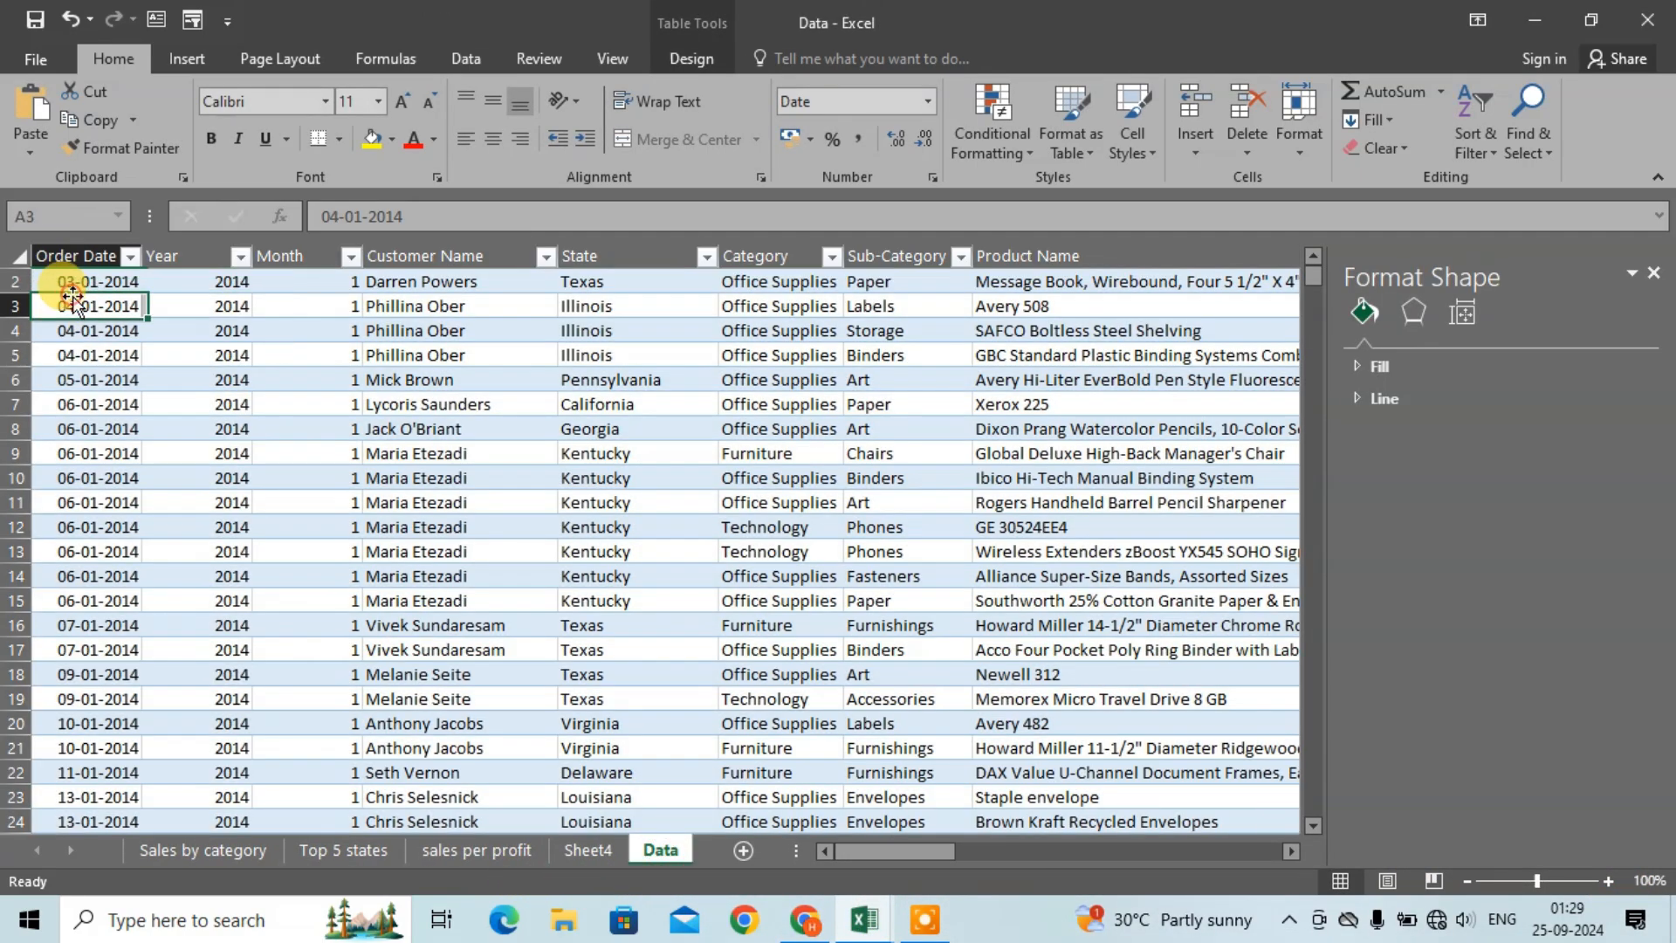
pyautogui.click(62, 282)
pyautogui.hotkey('ctrl', 'shift', 'End')
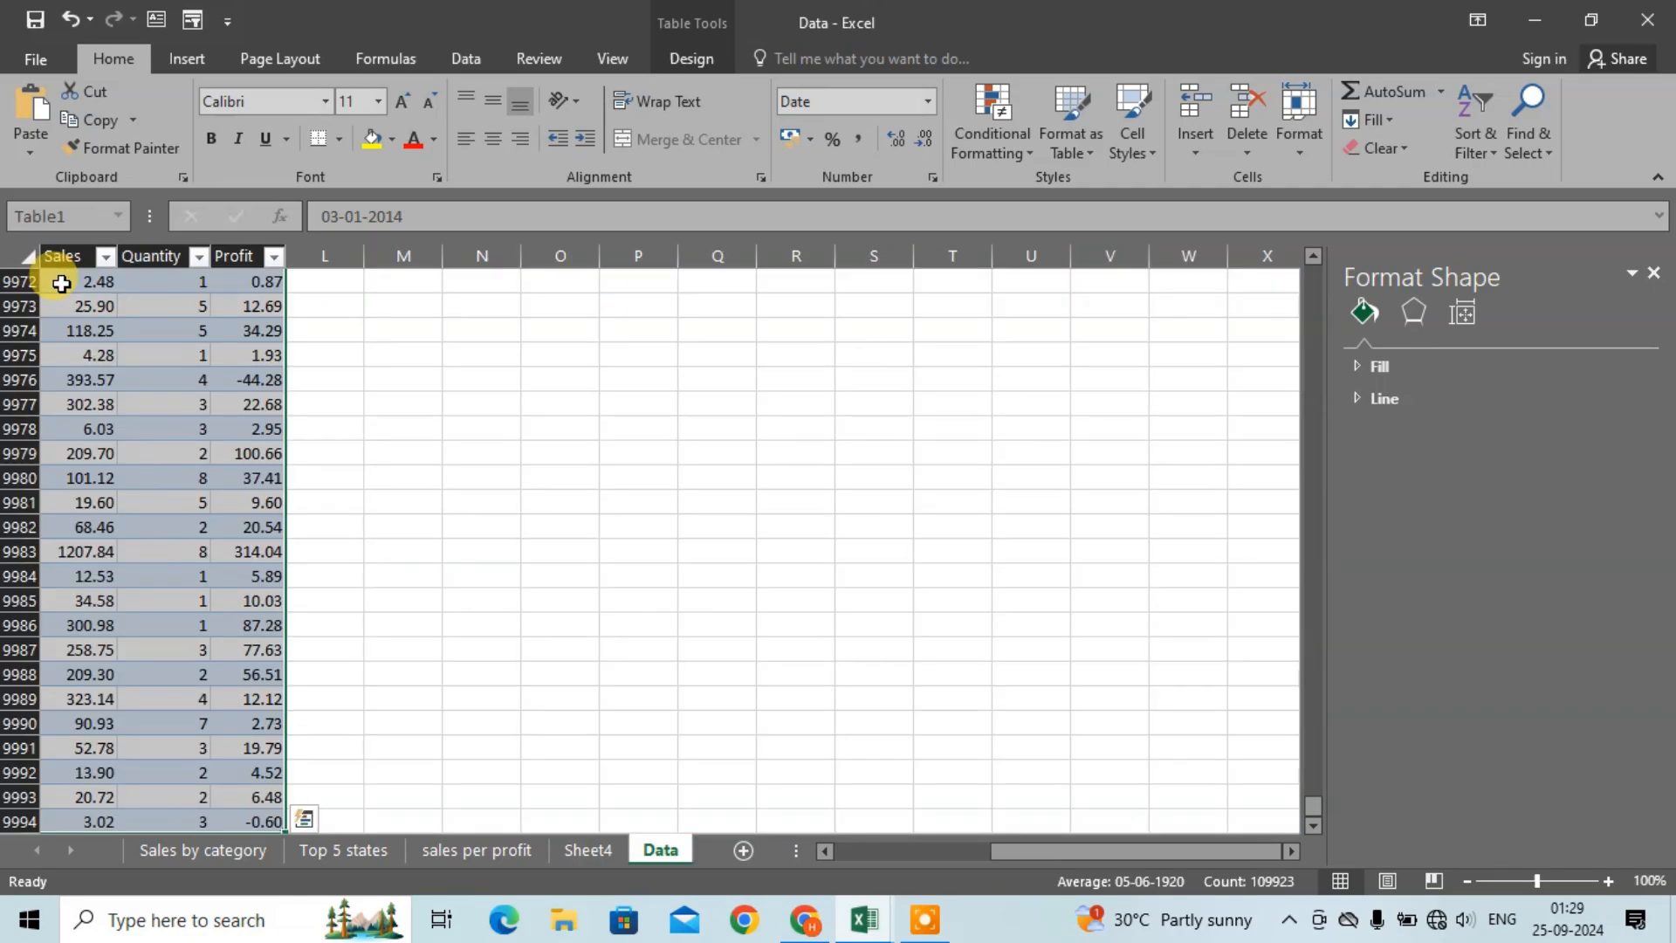
pyautogui.click(194, 58)
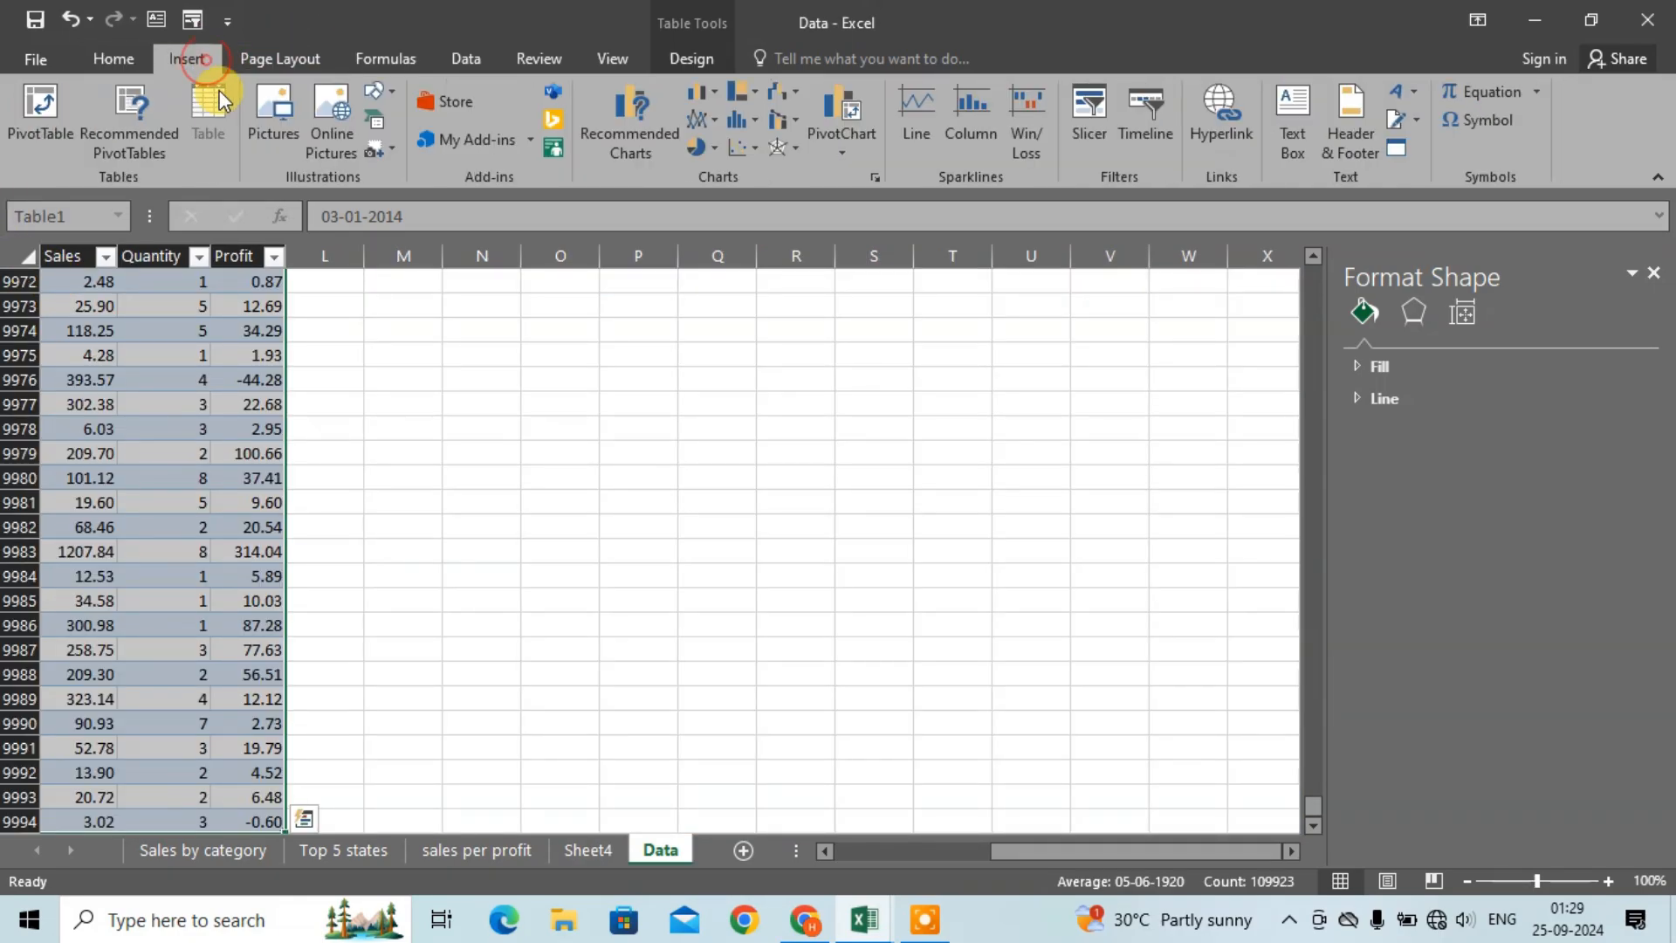
pyautogui.click(35, 118)
pyautogui.click(686, 761)
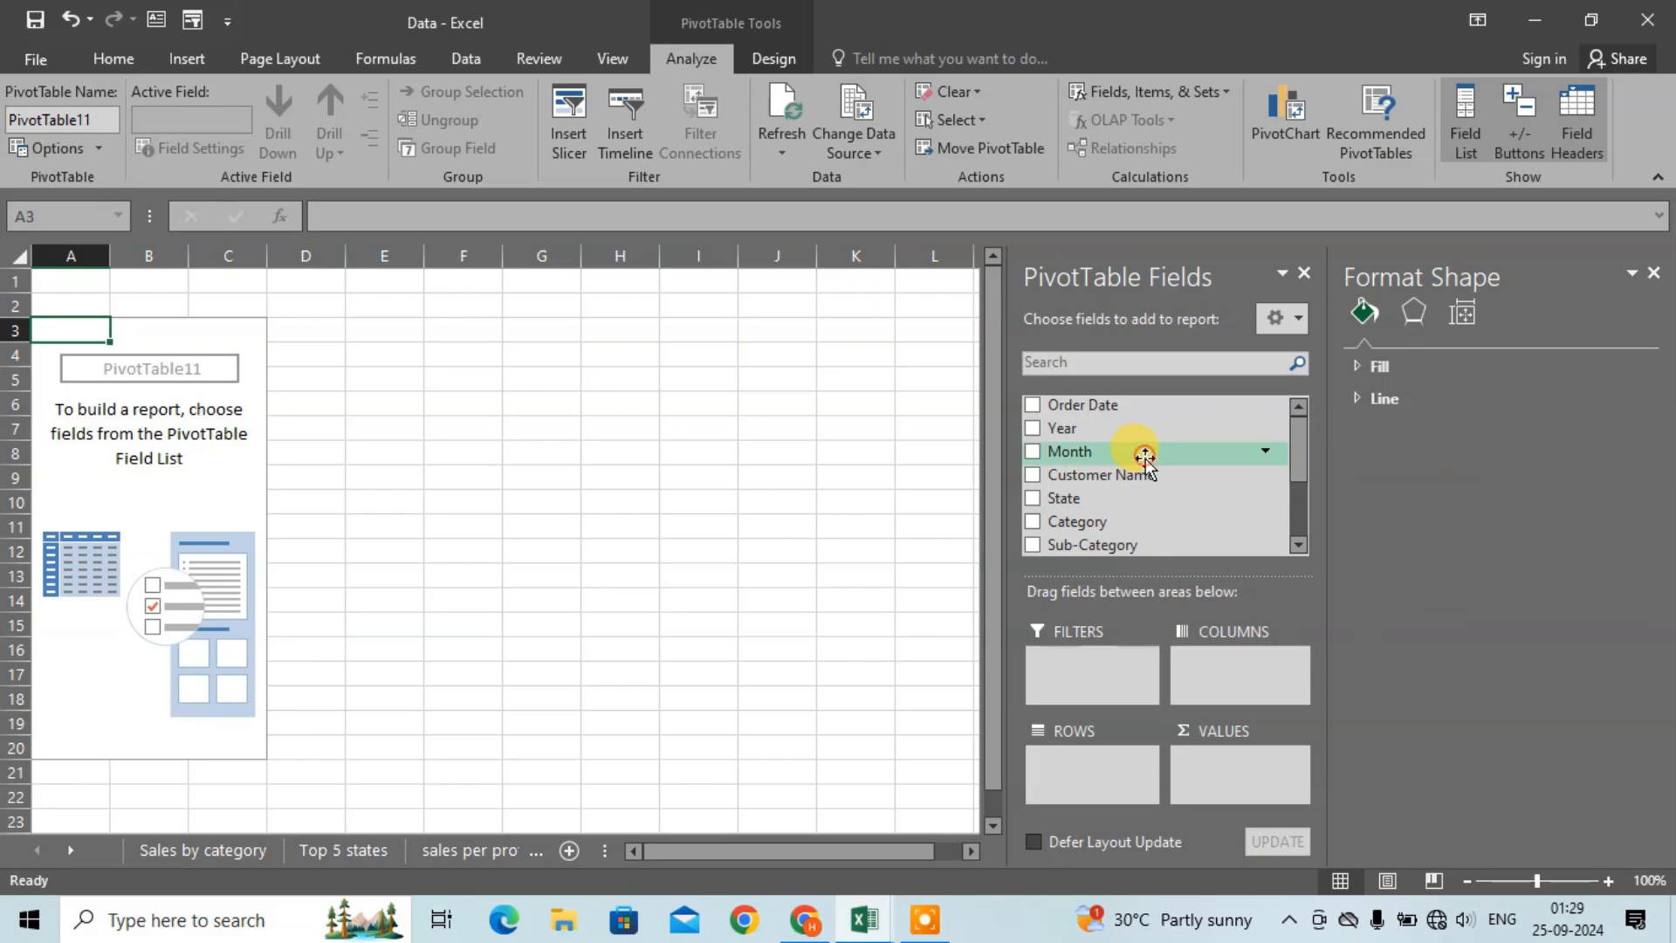
# Step: Lay out the pivot table with Month as rows and the sum of Profit as values, and remove the grand total
pyautogui.moveTo(1134, 450); pyautogui.dragTo(1069, 763)
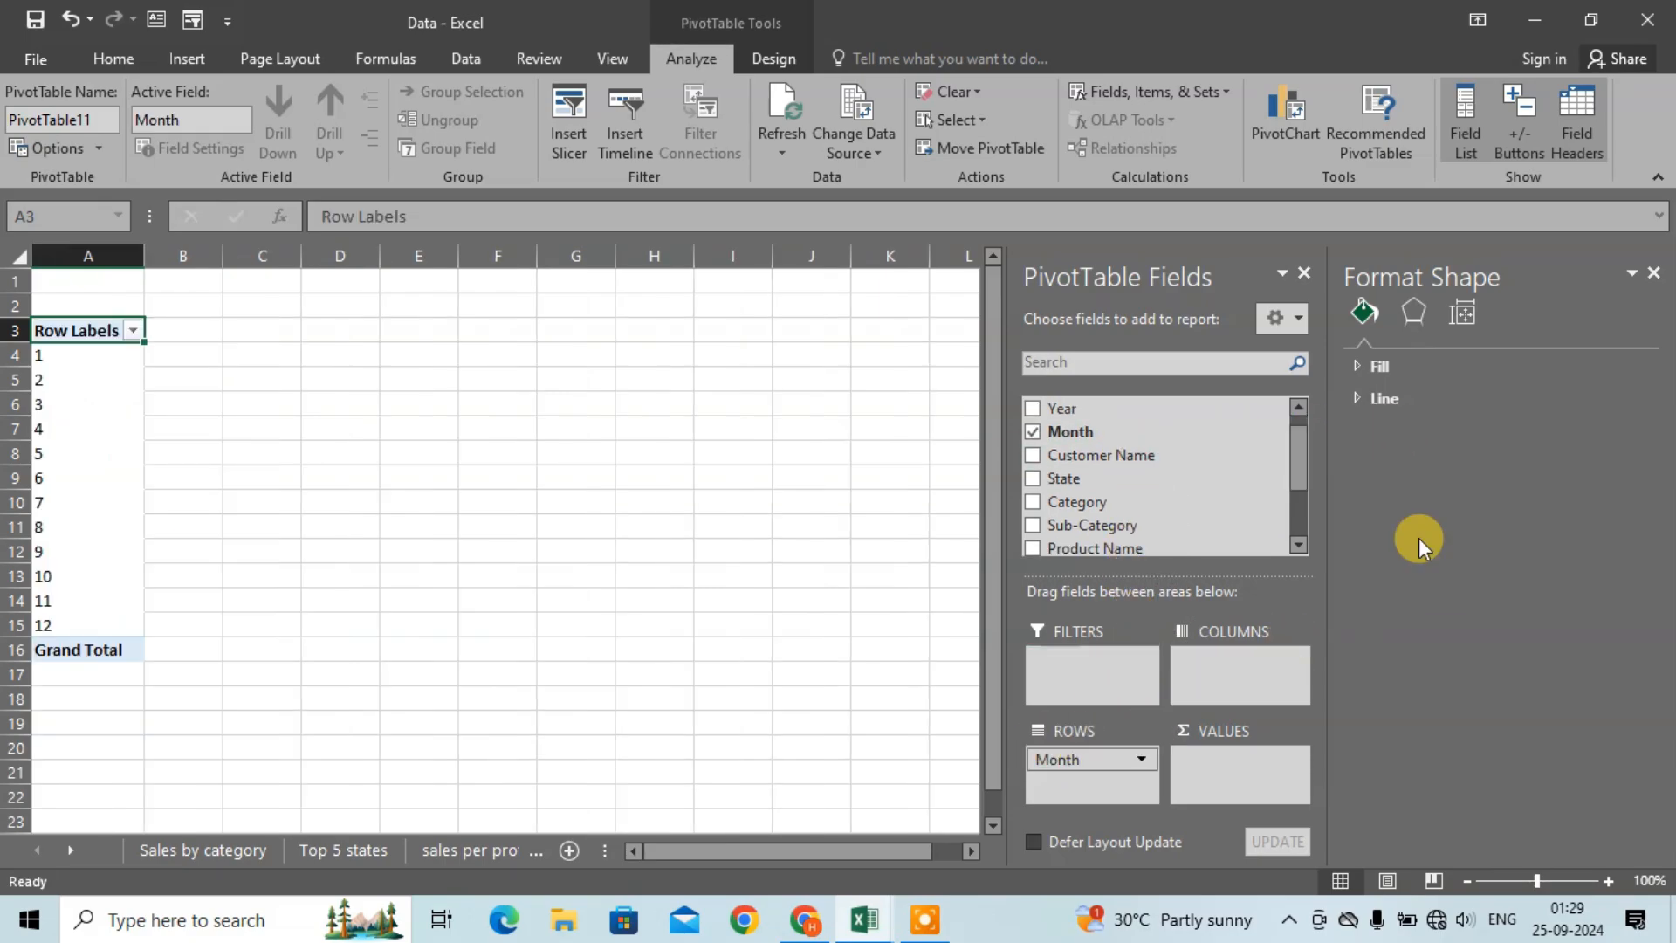
pyautogui.click(1653, 272)
pyautogui.scroll(-4, 1484, 436)
pyautogui.scroll(4, 1219, 509)
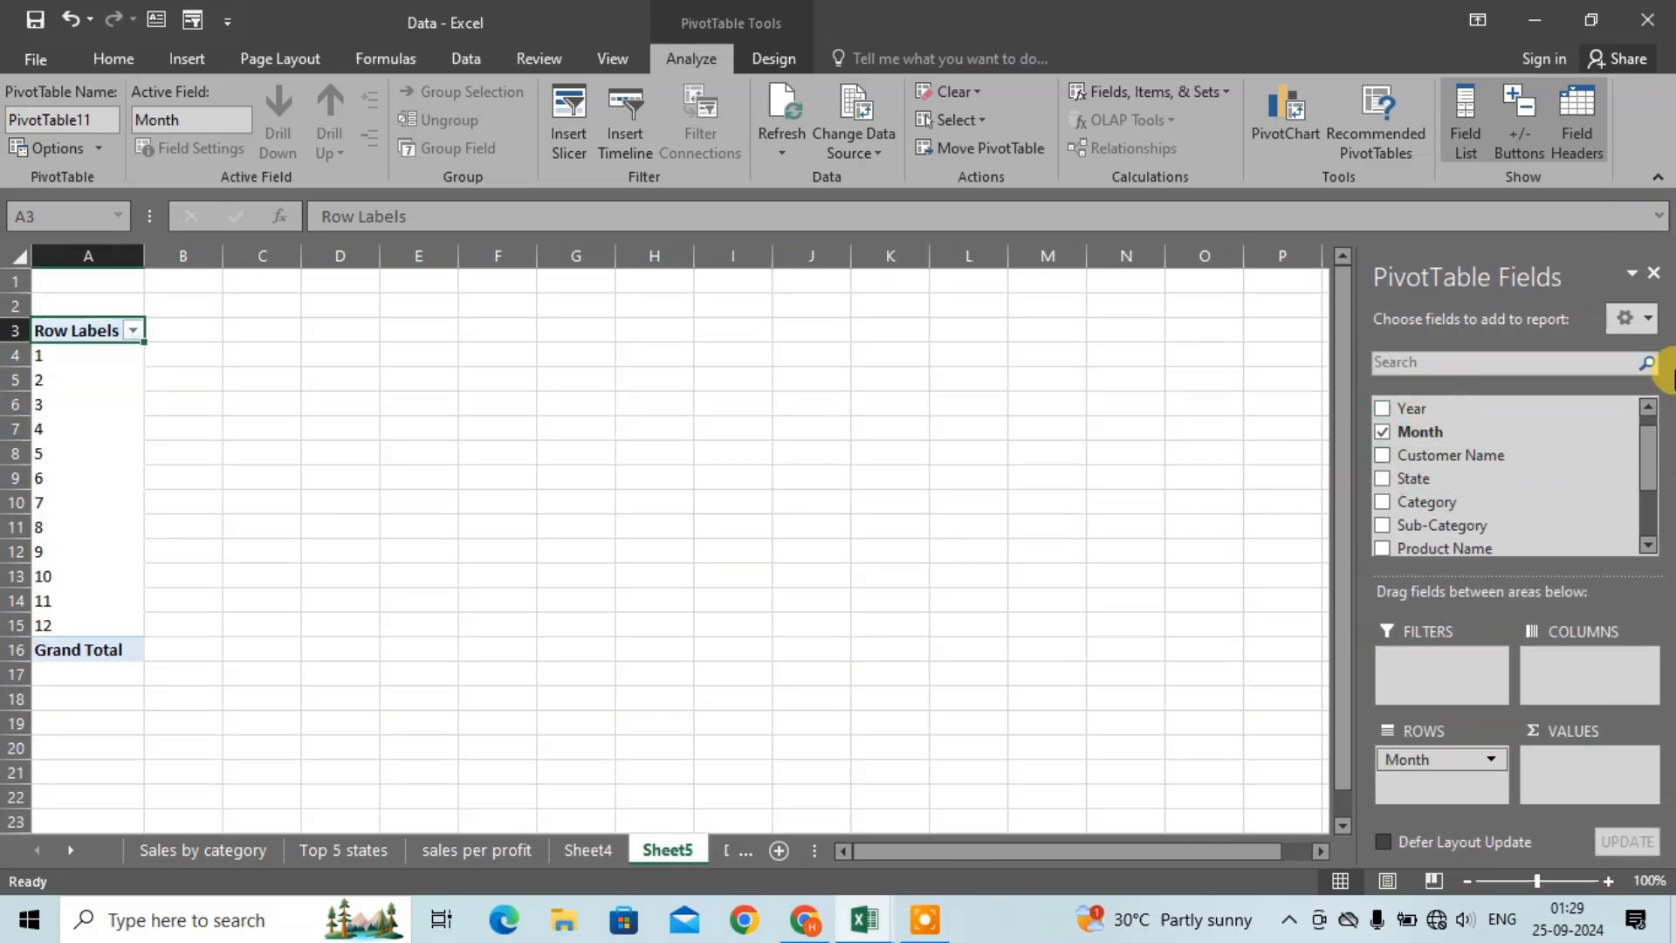
pyautogui.moveTo(1652, 475); pyautogui.dragTo(1646, 535)
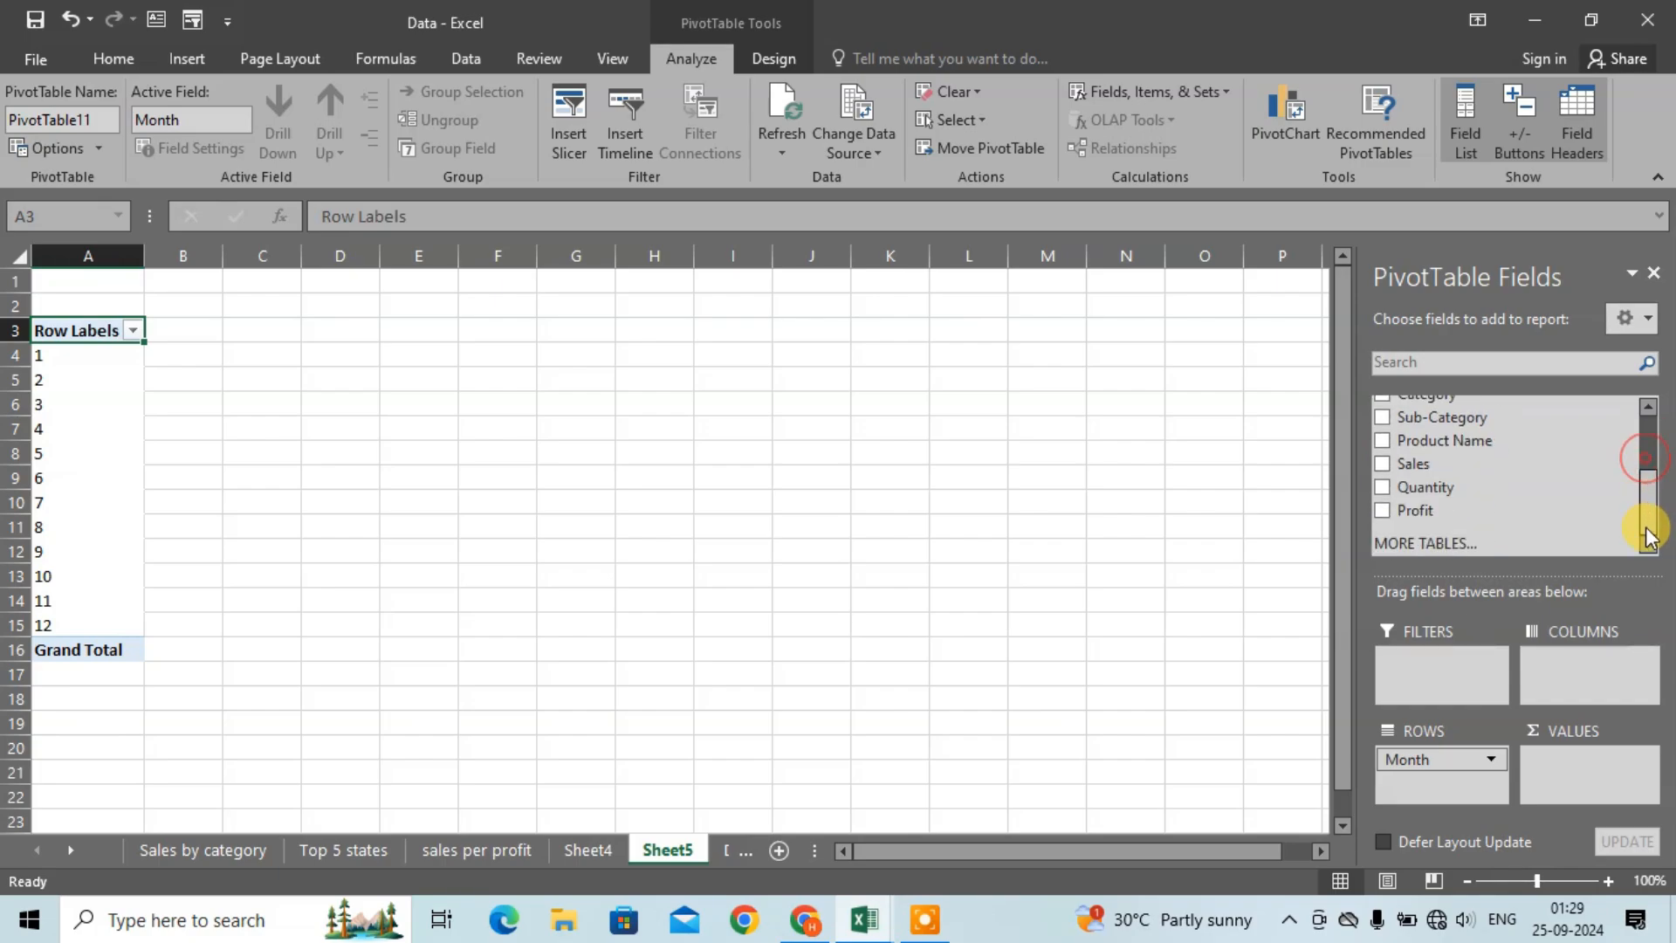
pyautogui.moveTo(1397, 510); pyautogui.dragTo(1550, 758)
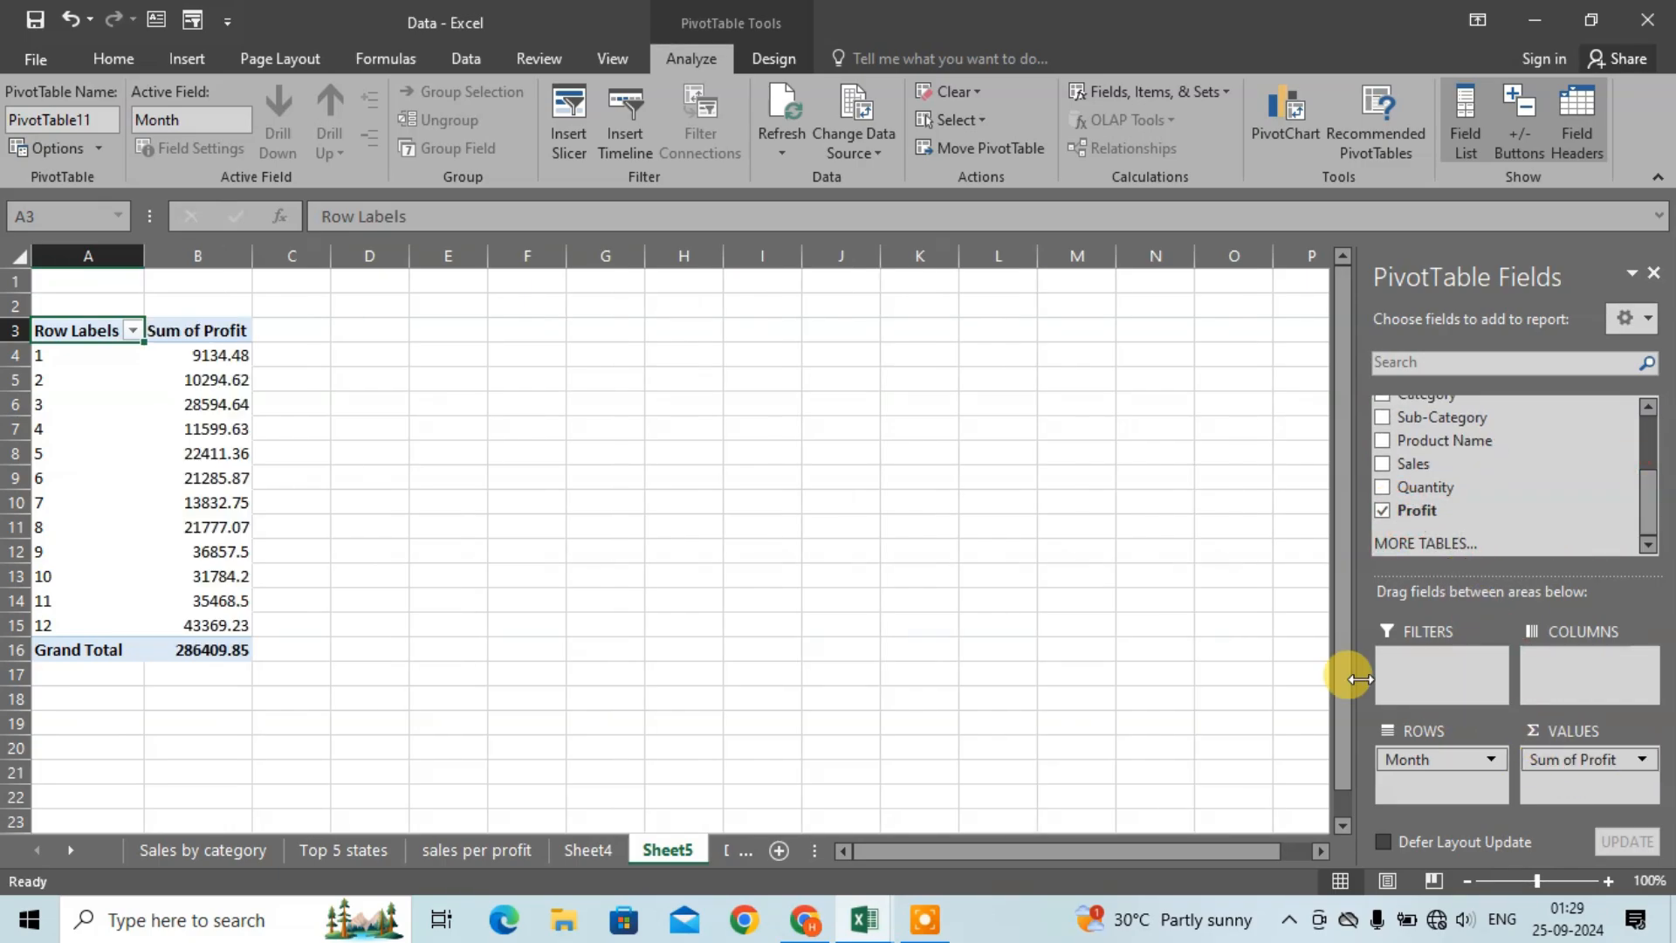
pyautogui.rightClick(75, 656)
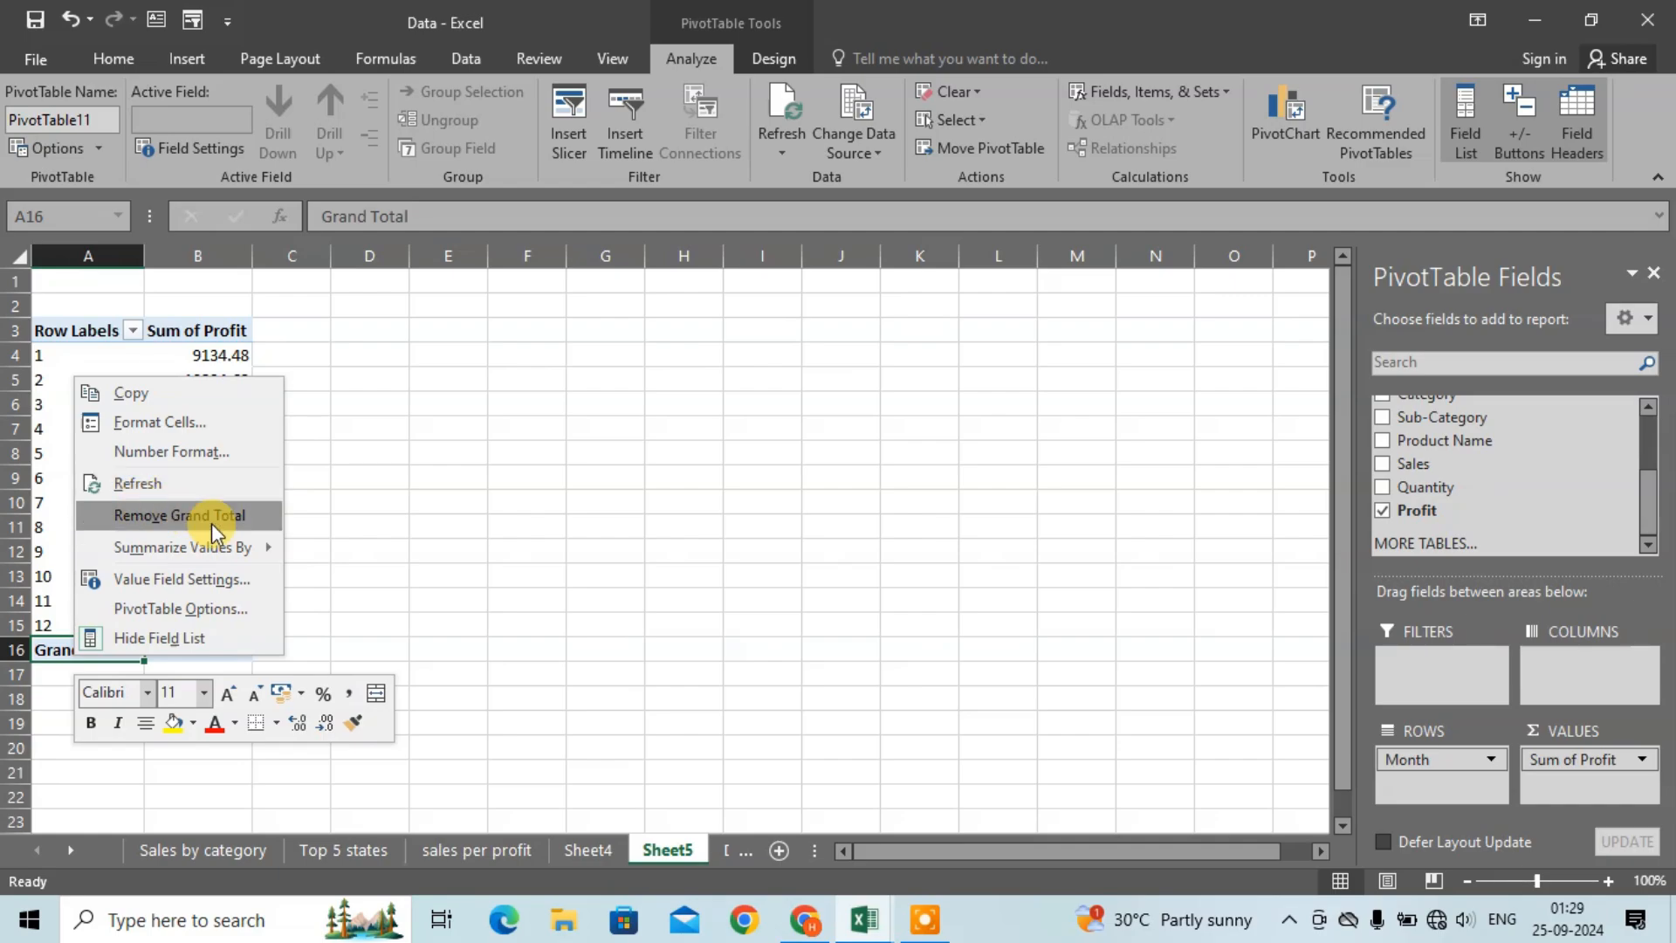
pyautogui.click(237, 516)
# Step: Insert an area chart based on the whole monthly profit pivot table
pyautogui.click(166, 475)
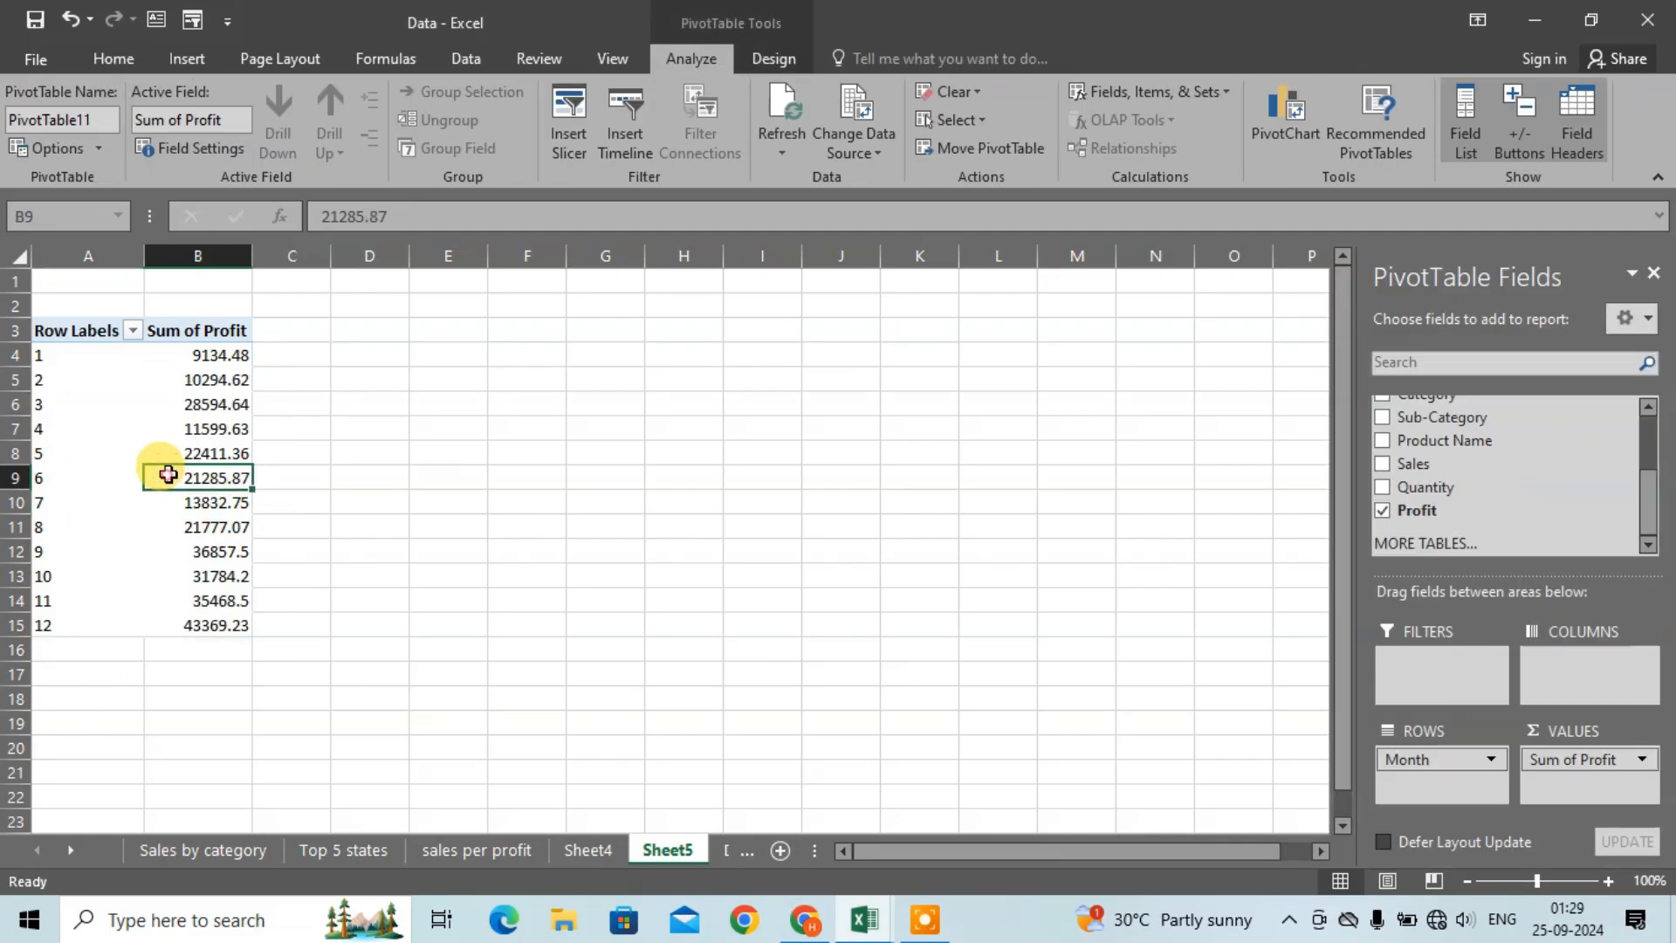
pyautogui.hotkey('ctrl', 'a')
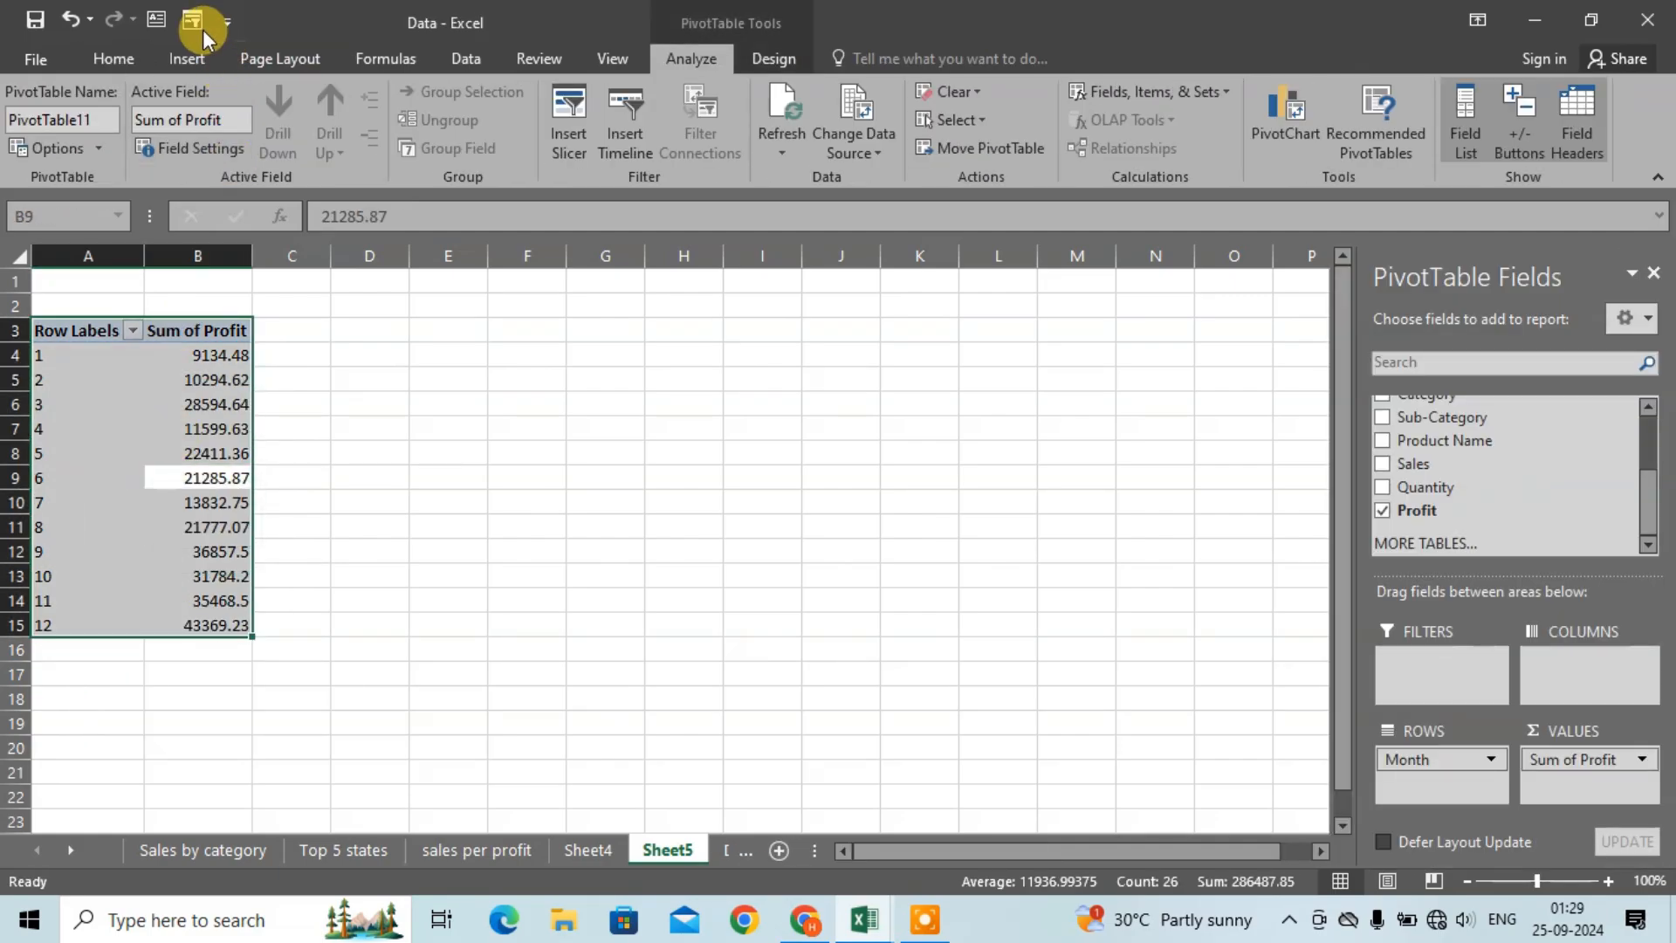
pyautogui.click(177, 54)
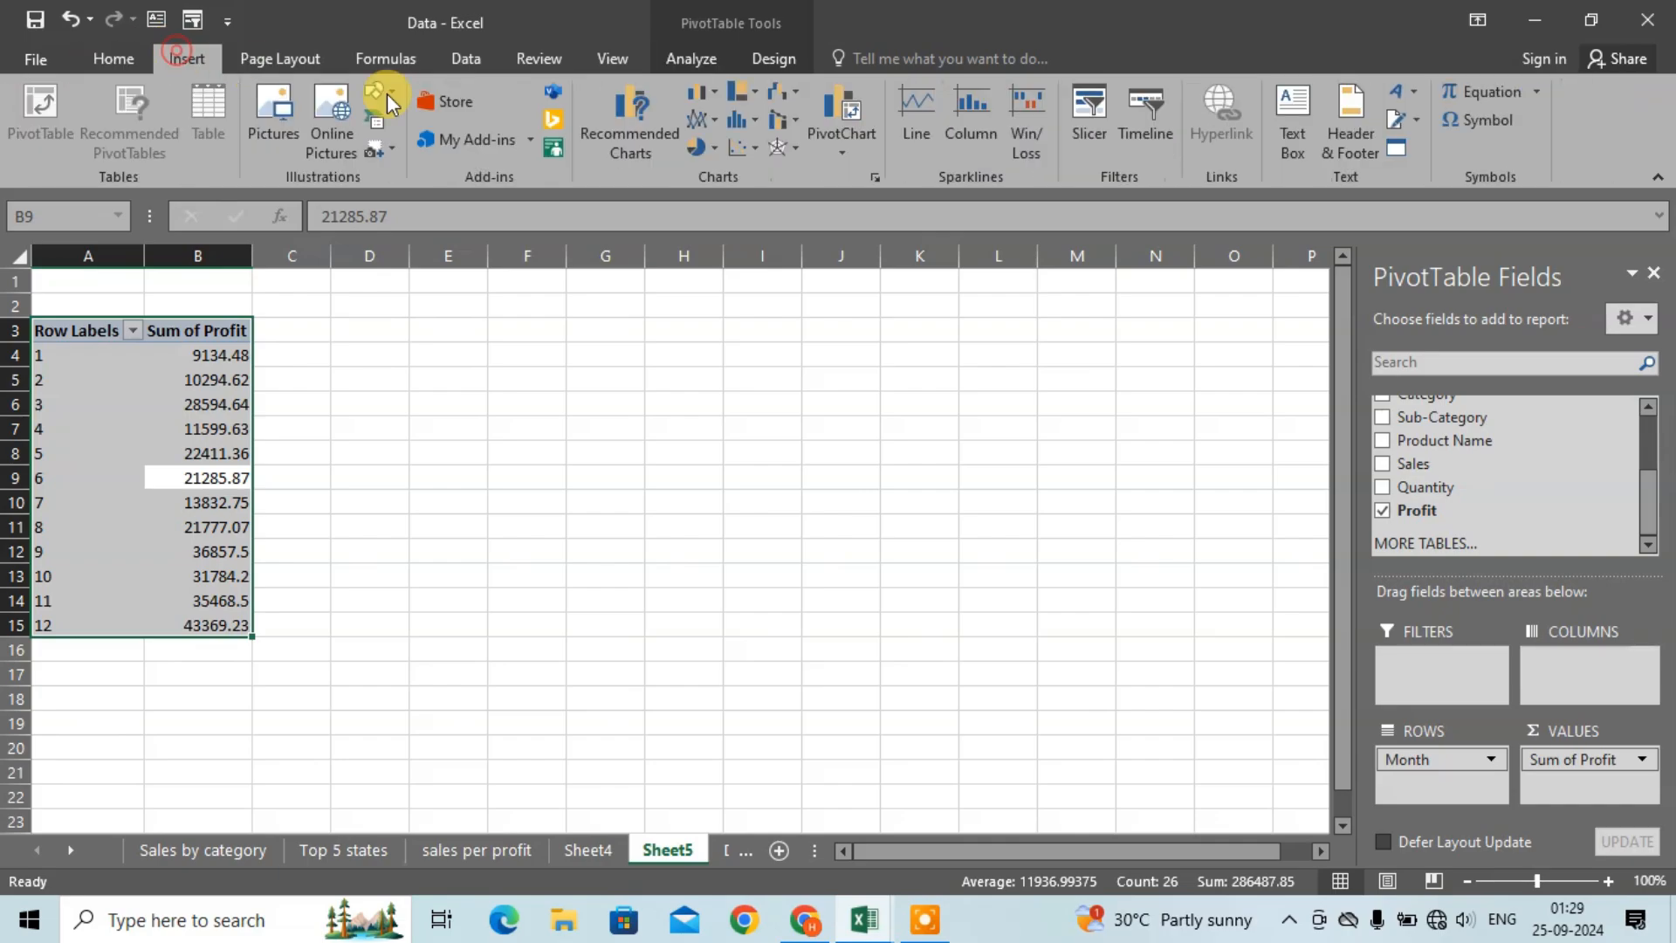
pyautogui.click(667, 144)
pyautogui.click(534, 270)
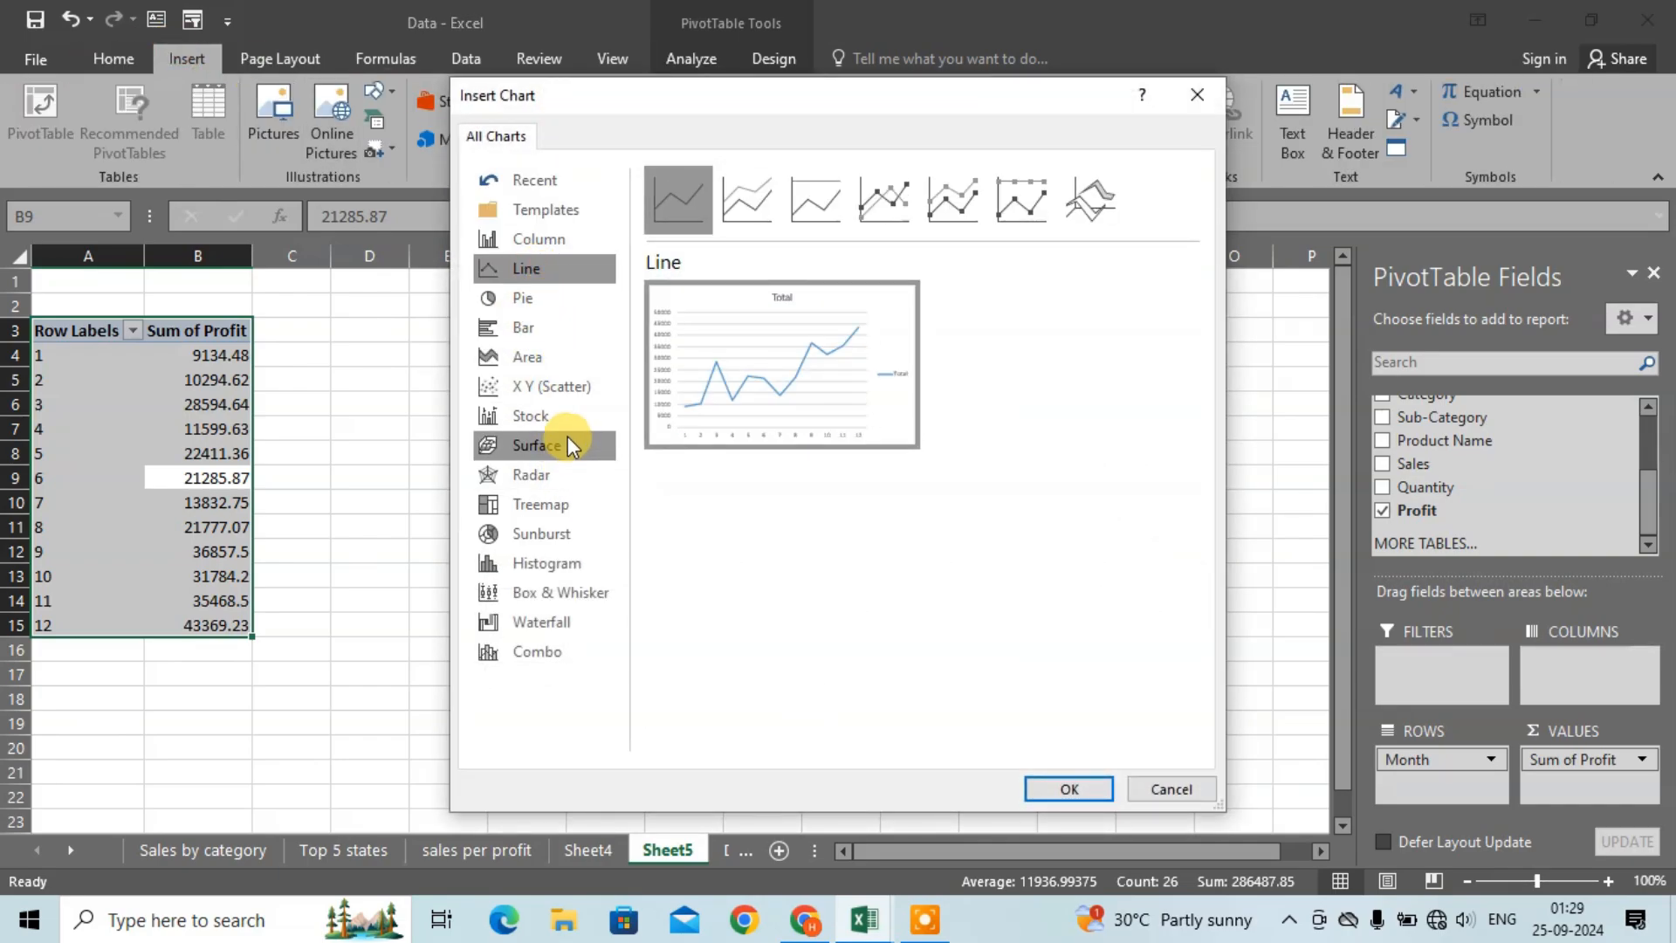
pyautogui.click(537, 360)
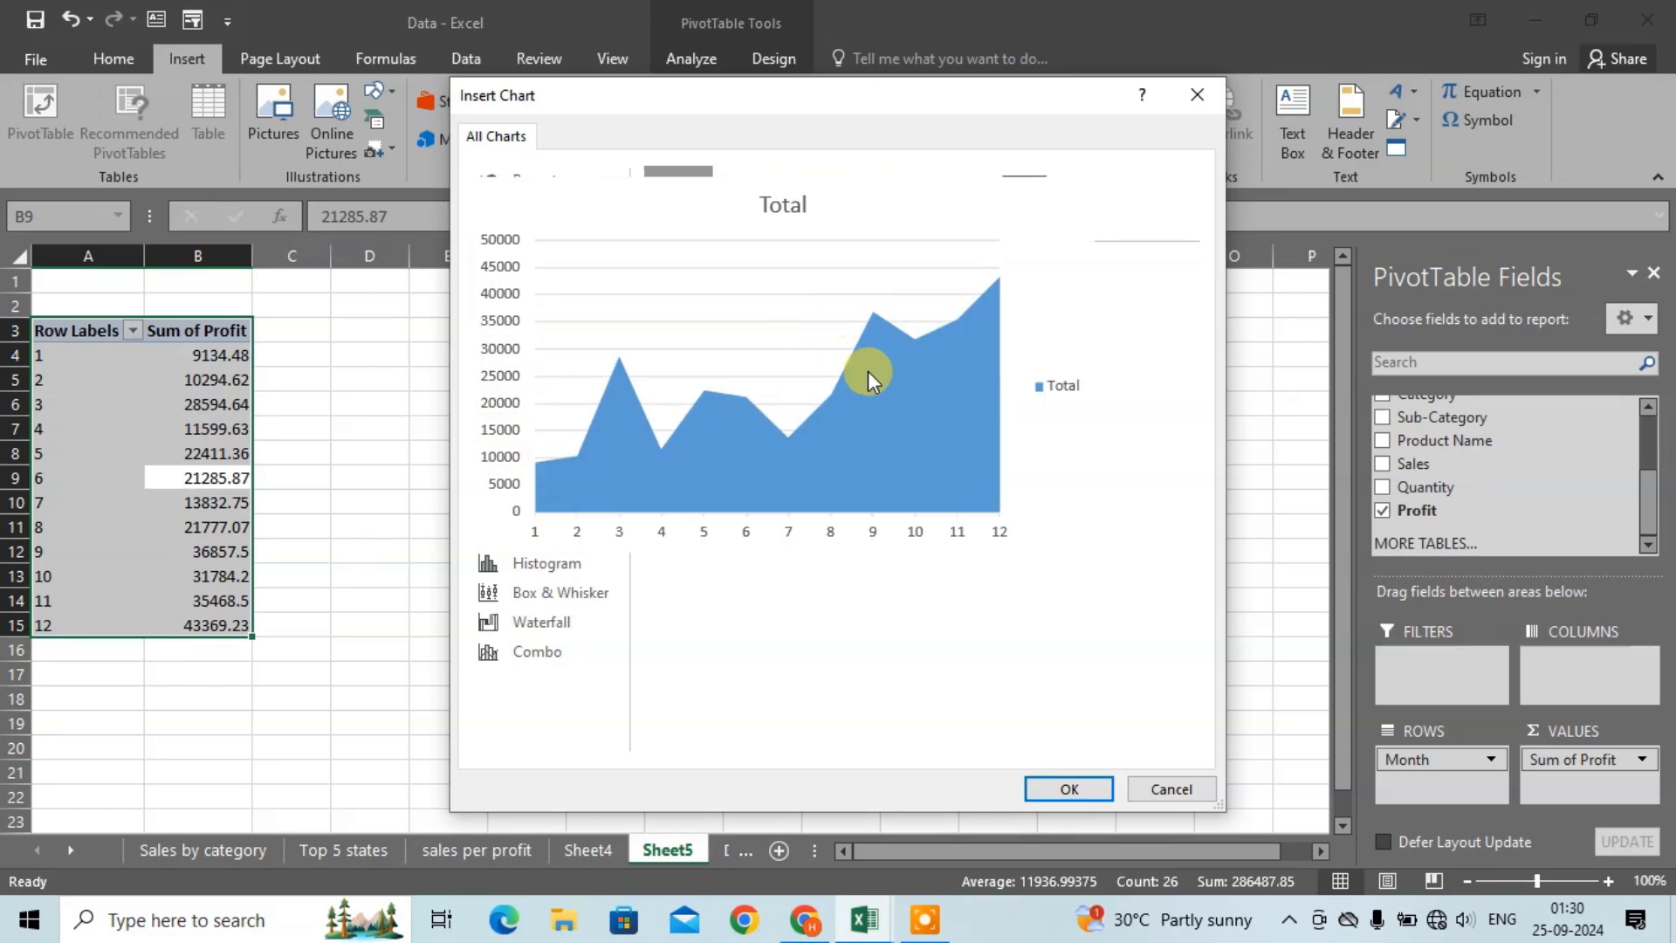
pyautogui.click(1069, 789)
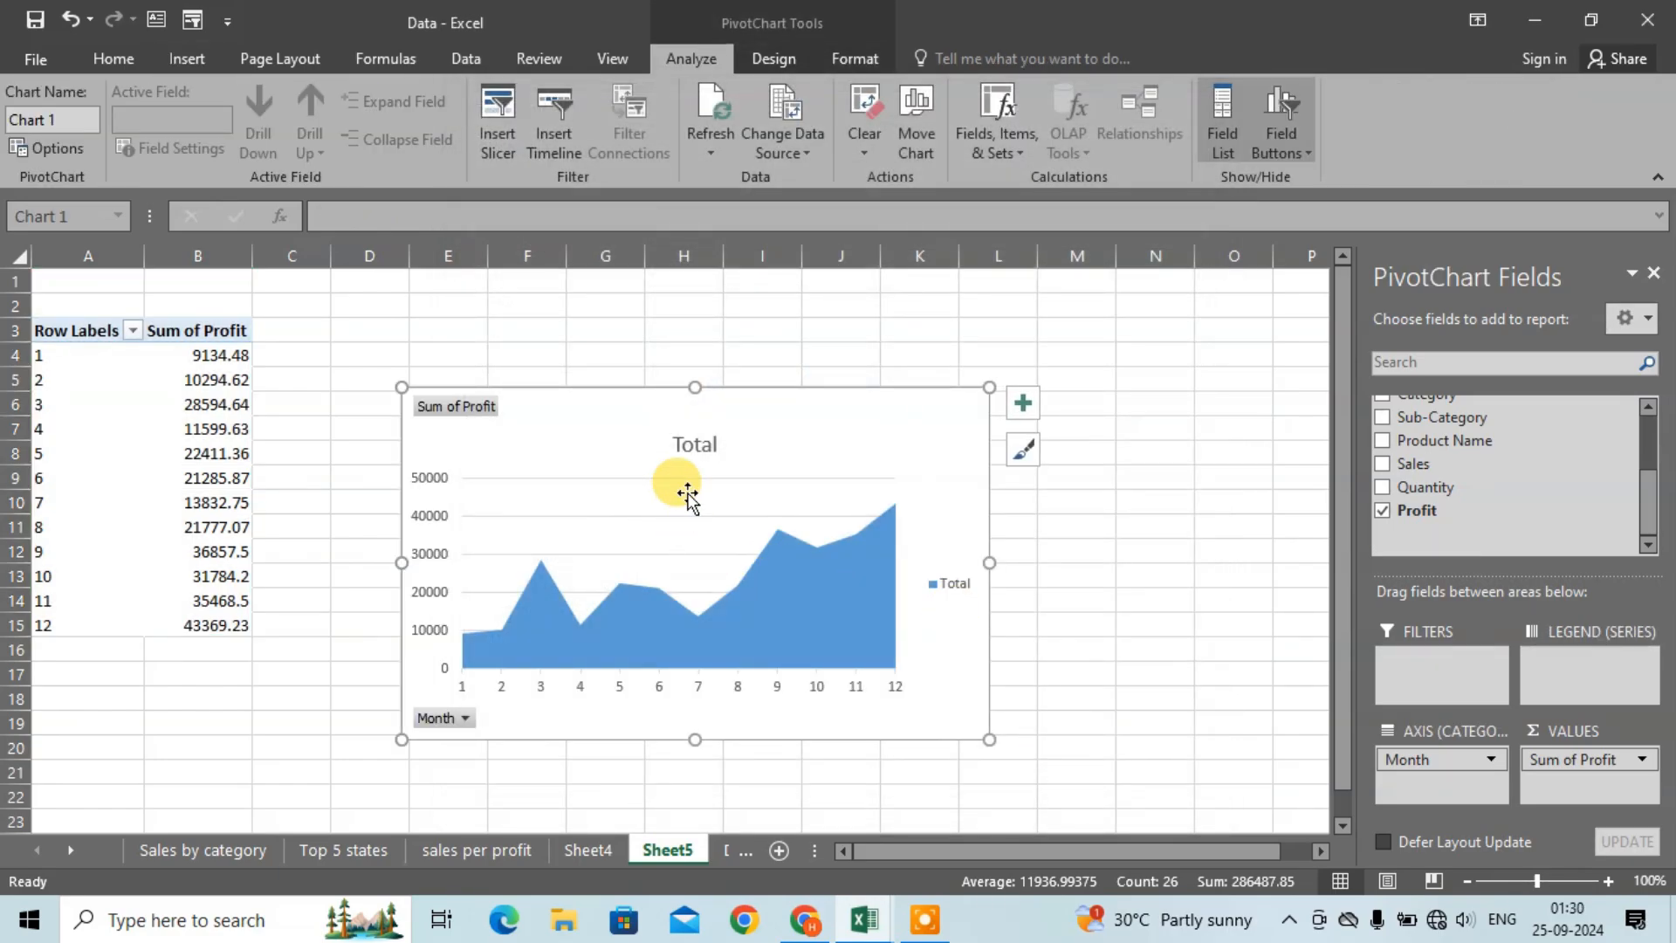
# Step: Hide all field buttons on the area chart and remove its legend and gridlines
pyautogui.rightClick(459, 410)
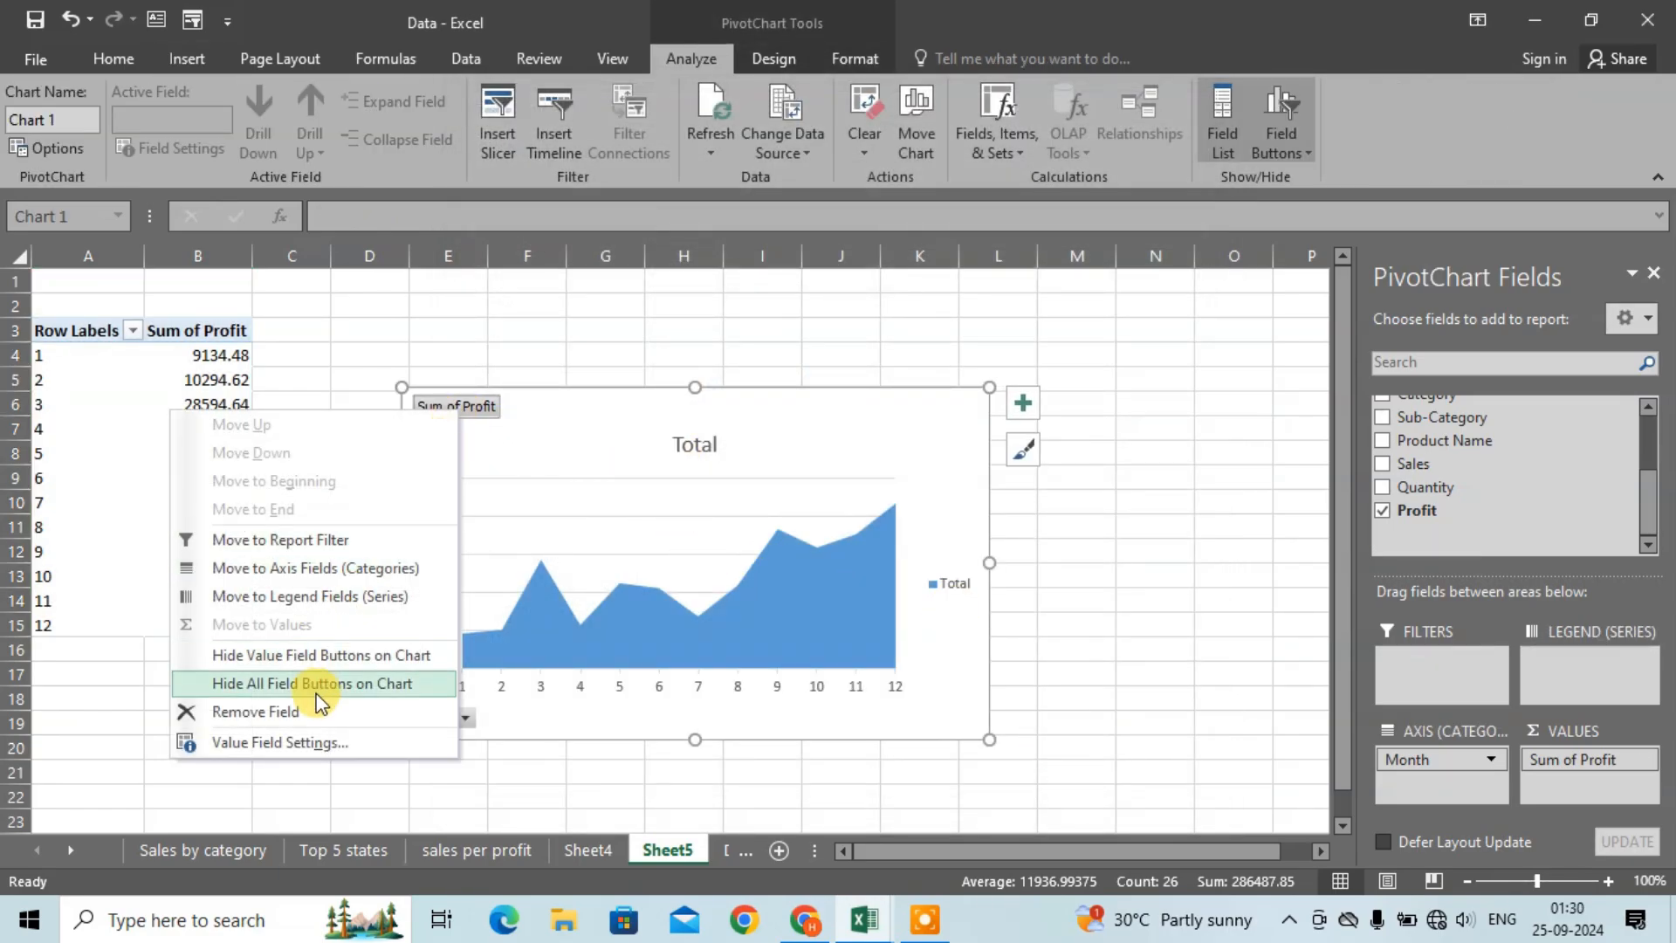
pyautogui.click(317, 683)
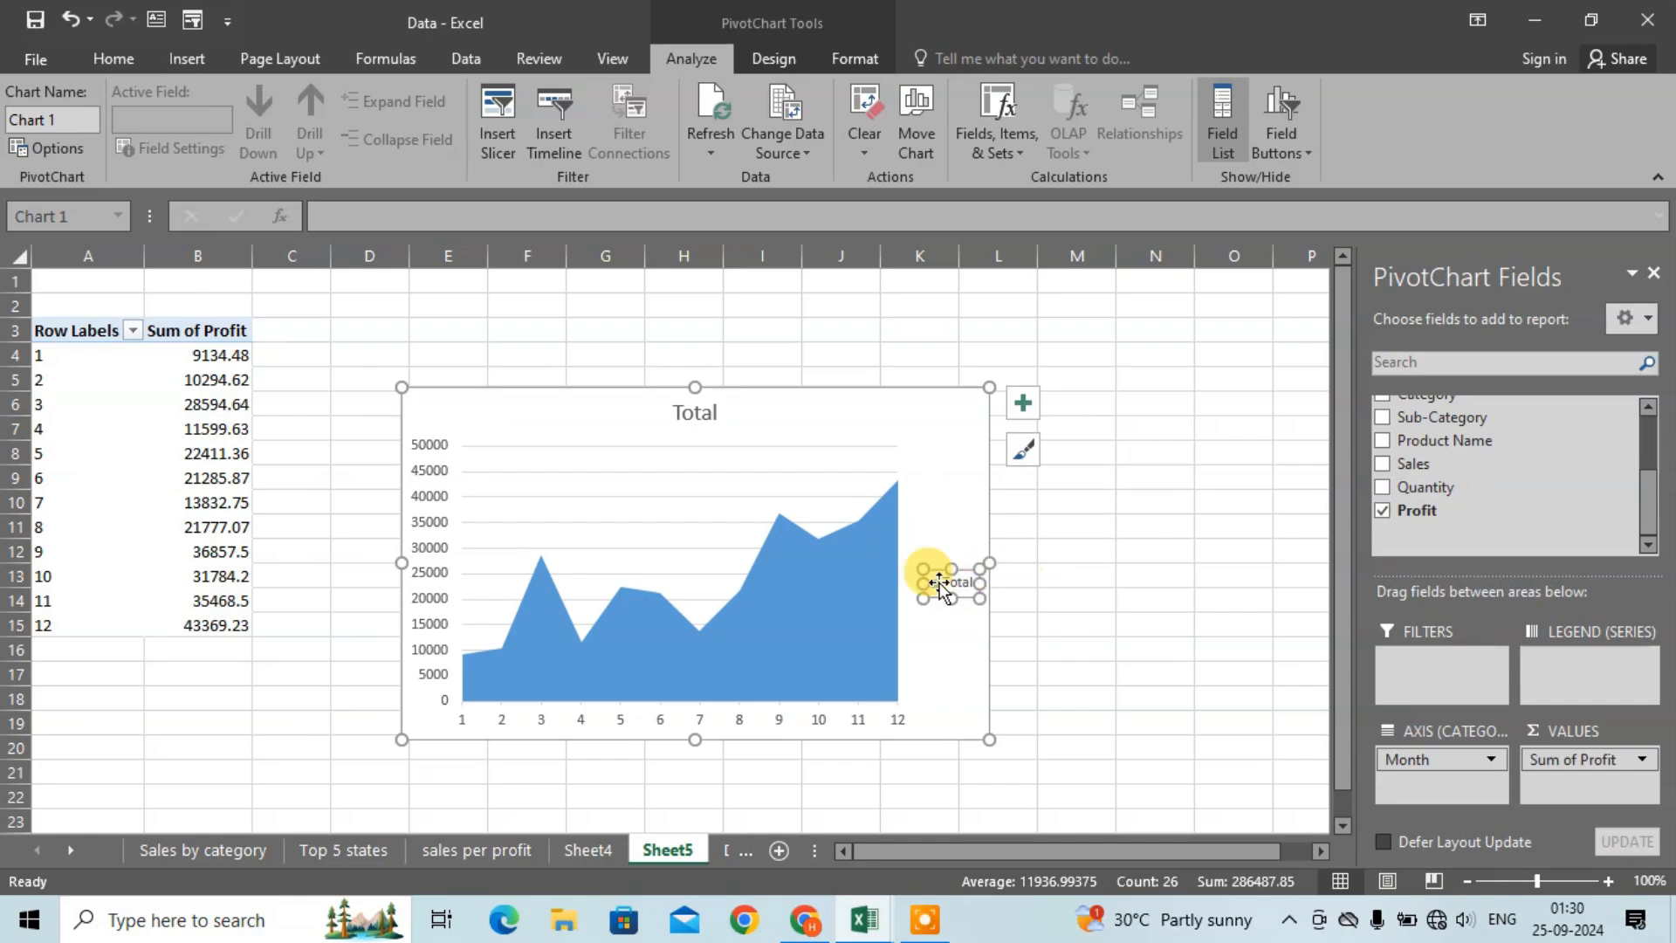
pyautogui.press('Delete')
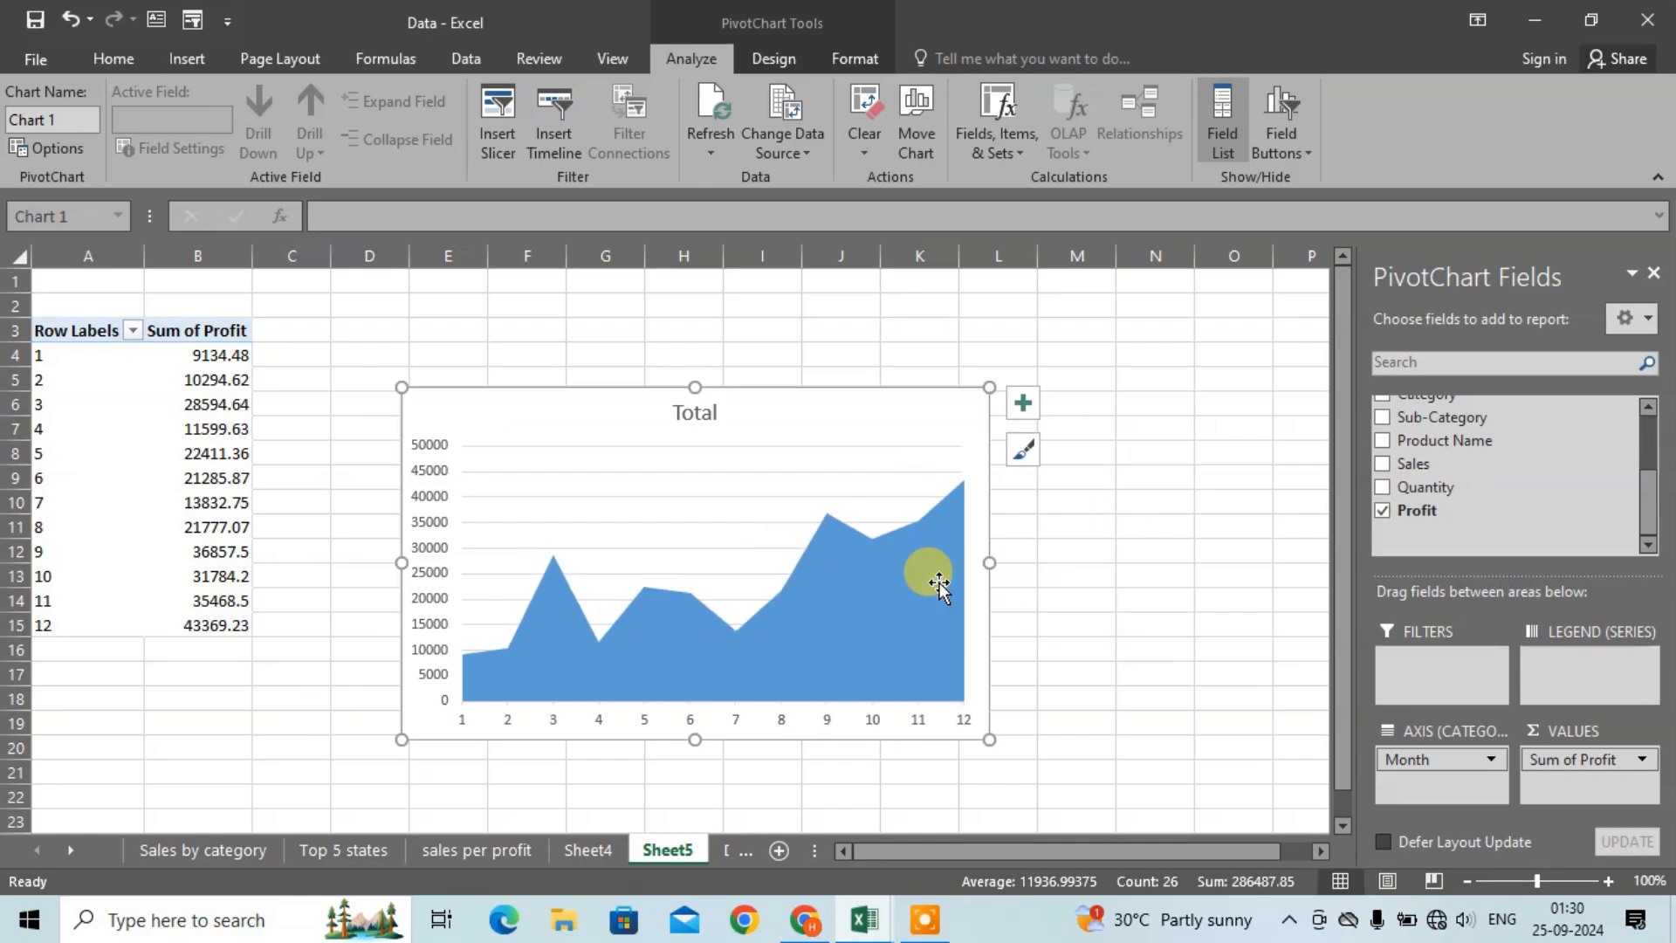
pyautogui.click(1032, 403)
pyautogui.click(1110, 572)
# Step: Replace the area chart's title with "Sales by month" and close the formatting pane
pyautogui.click(699, 411)
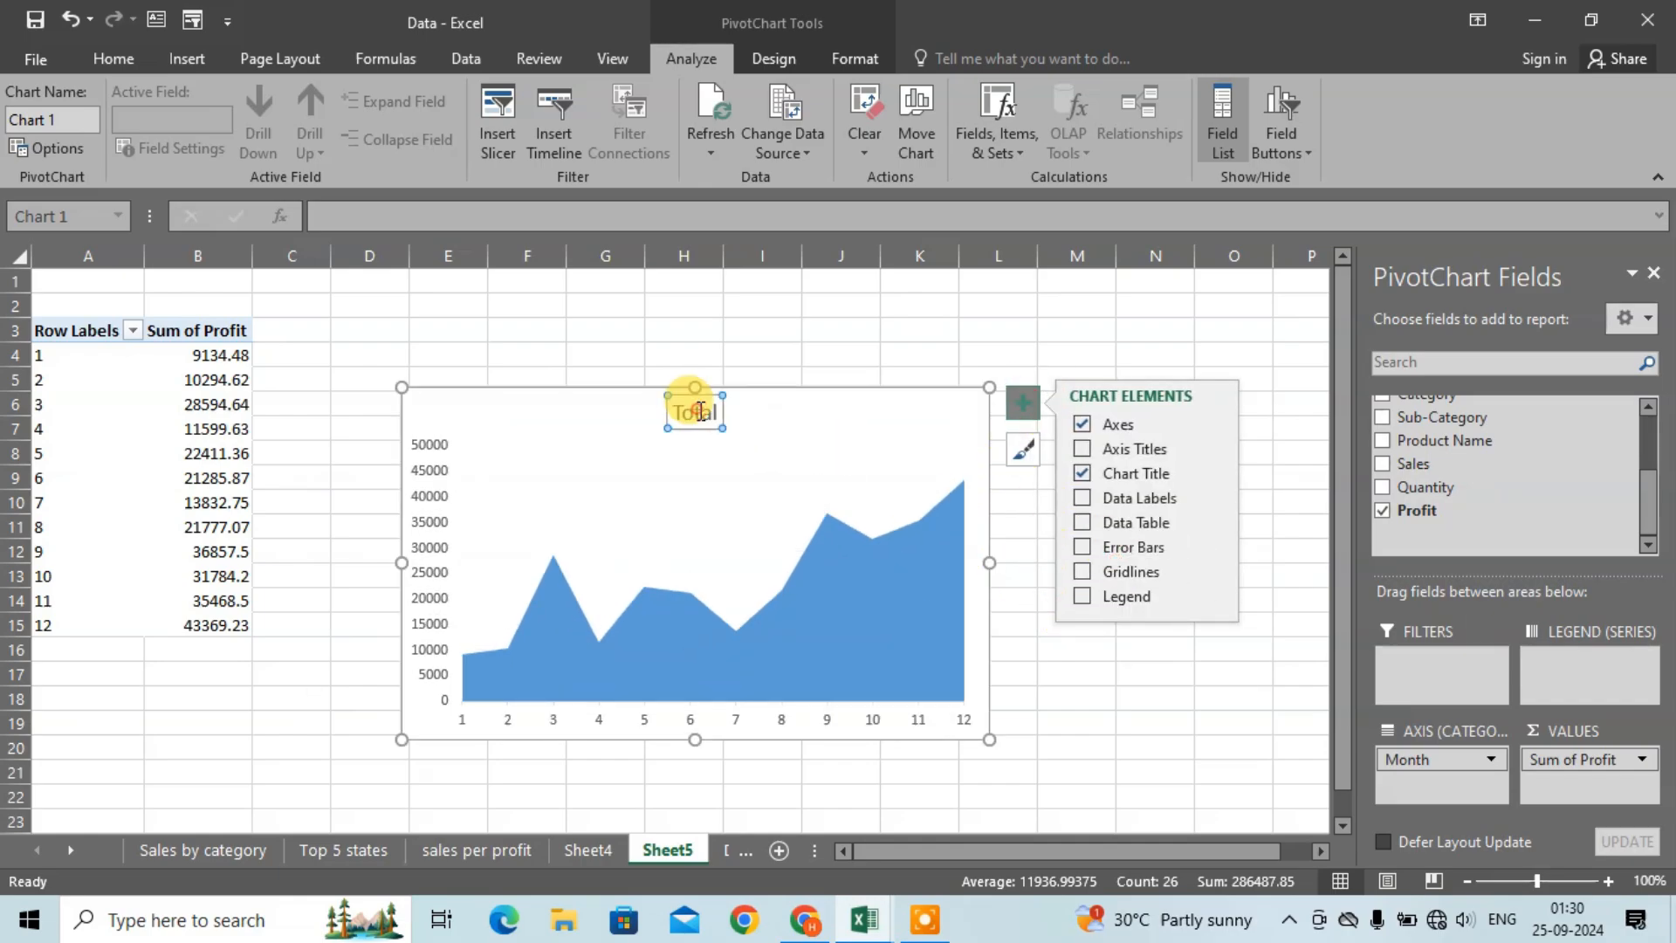
pyautogui.doubleClick(699, 411)
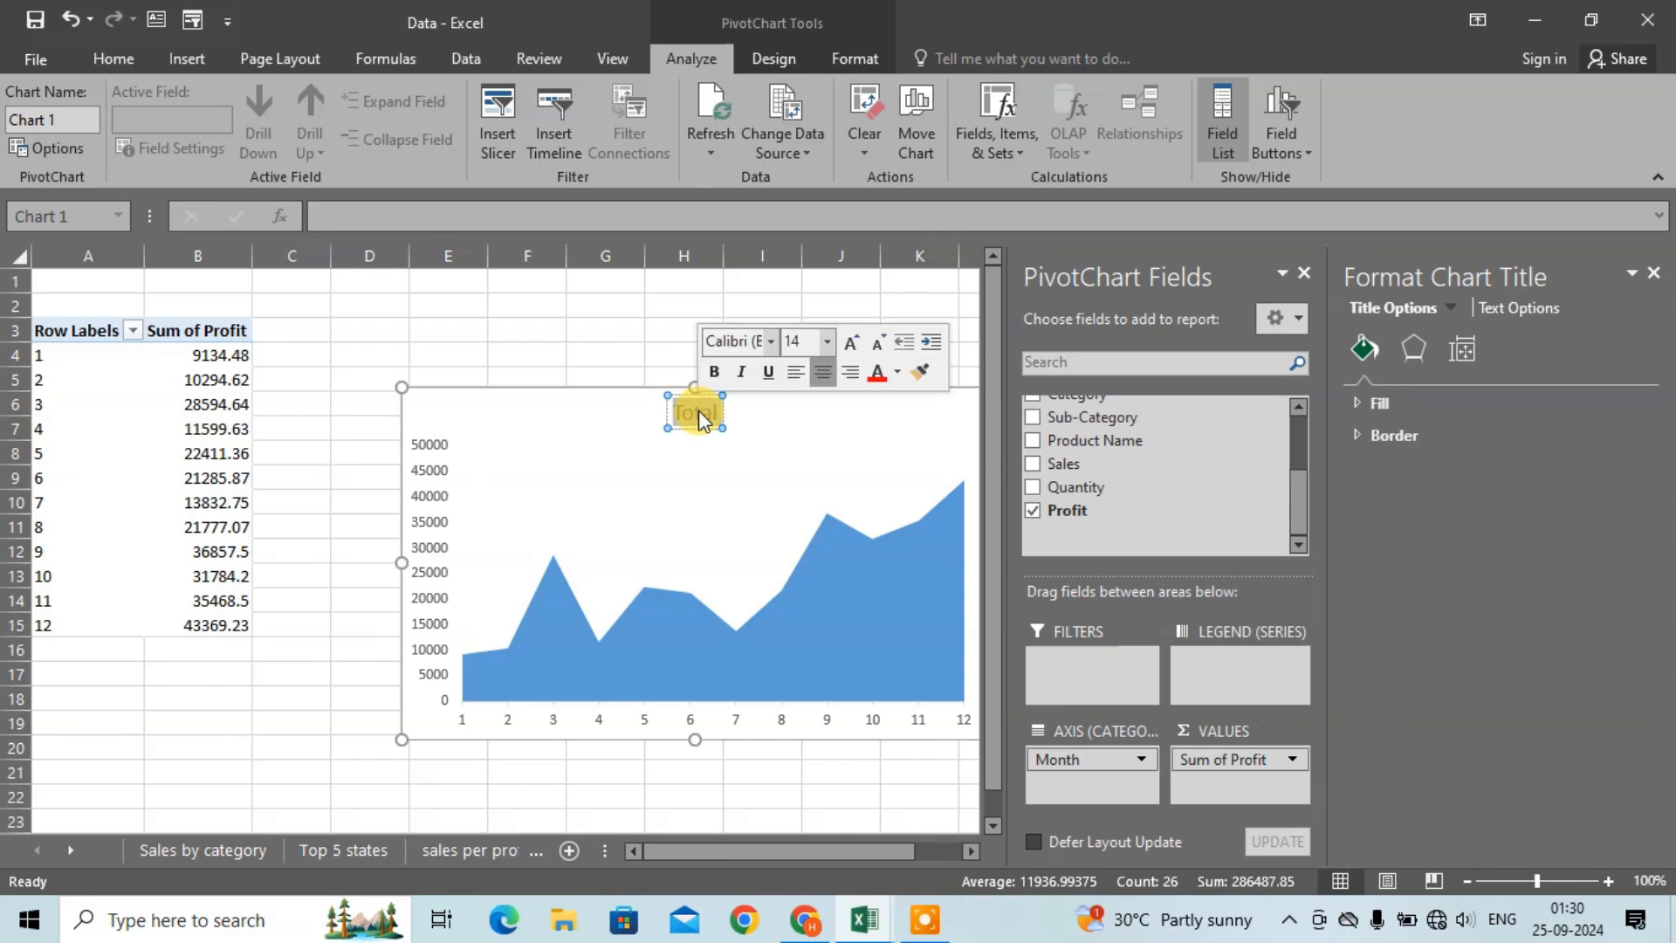
pyautogui.press('Delete')
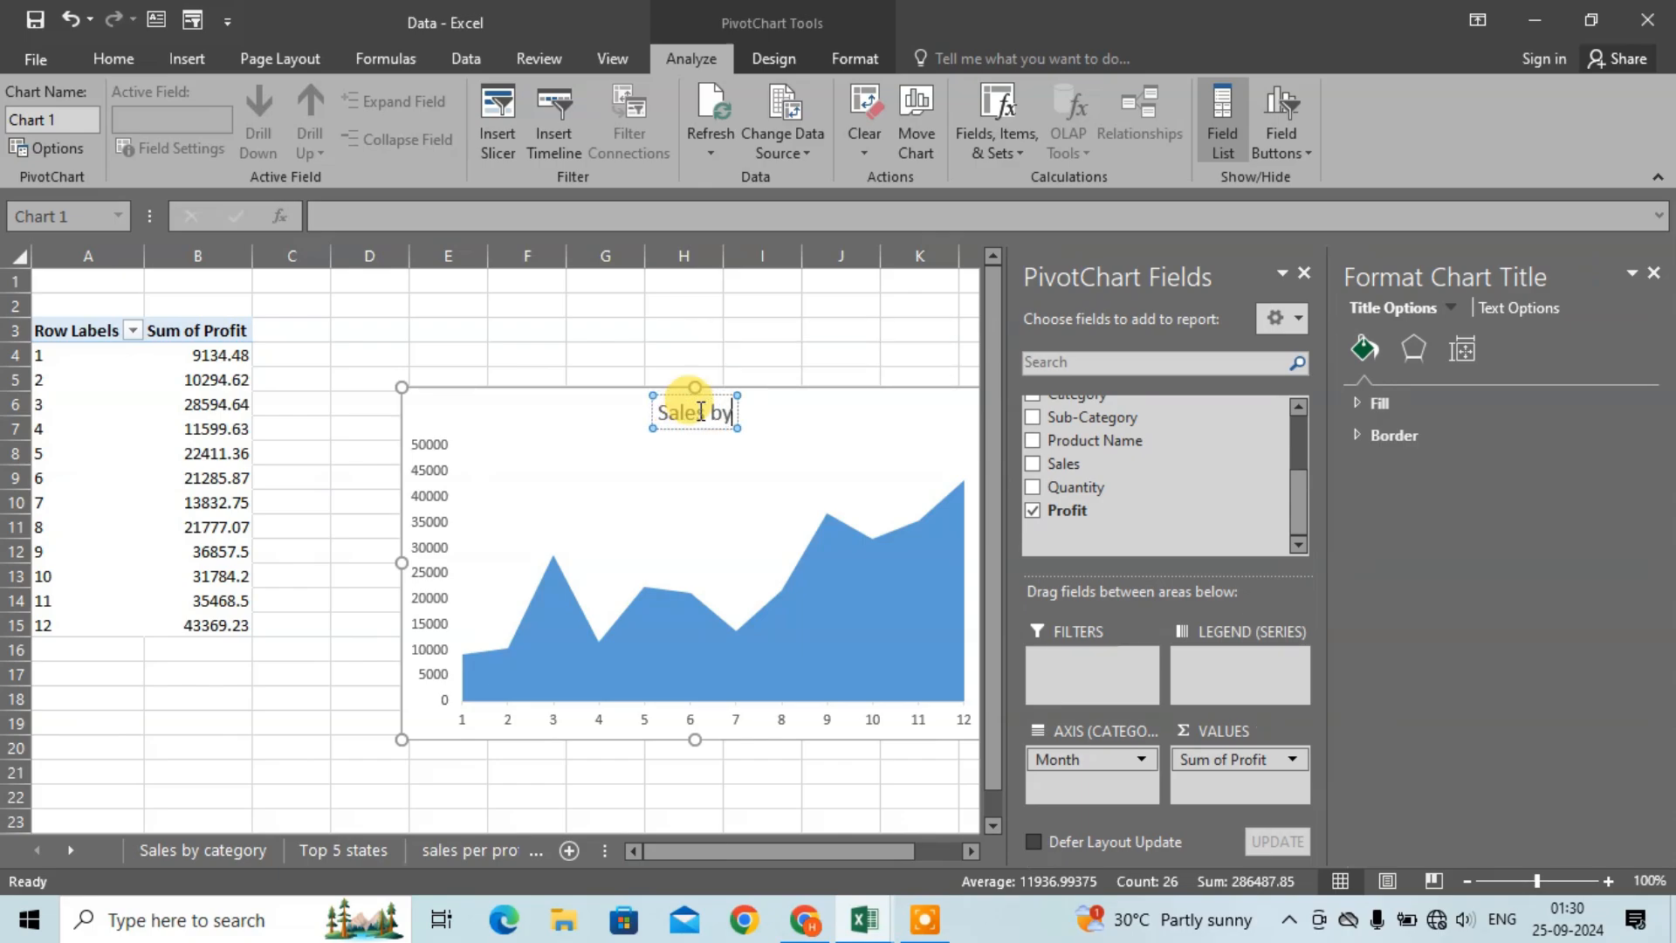
pyautogui.write('Sales by month')
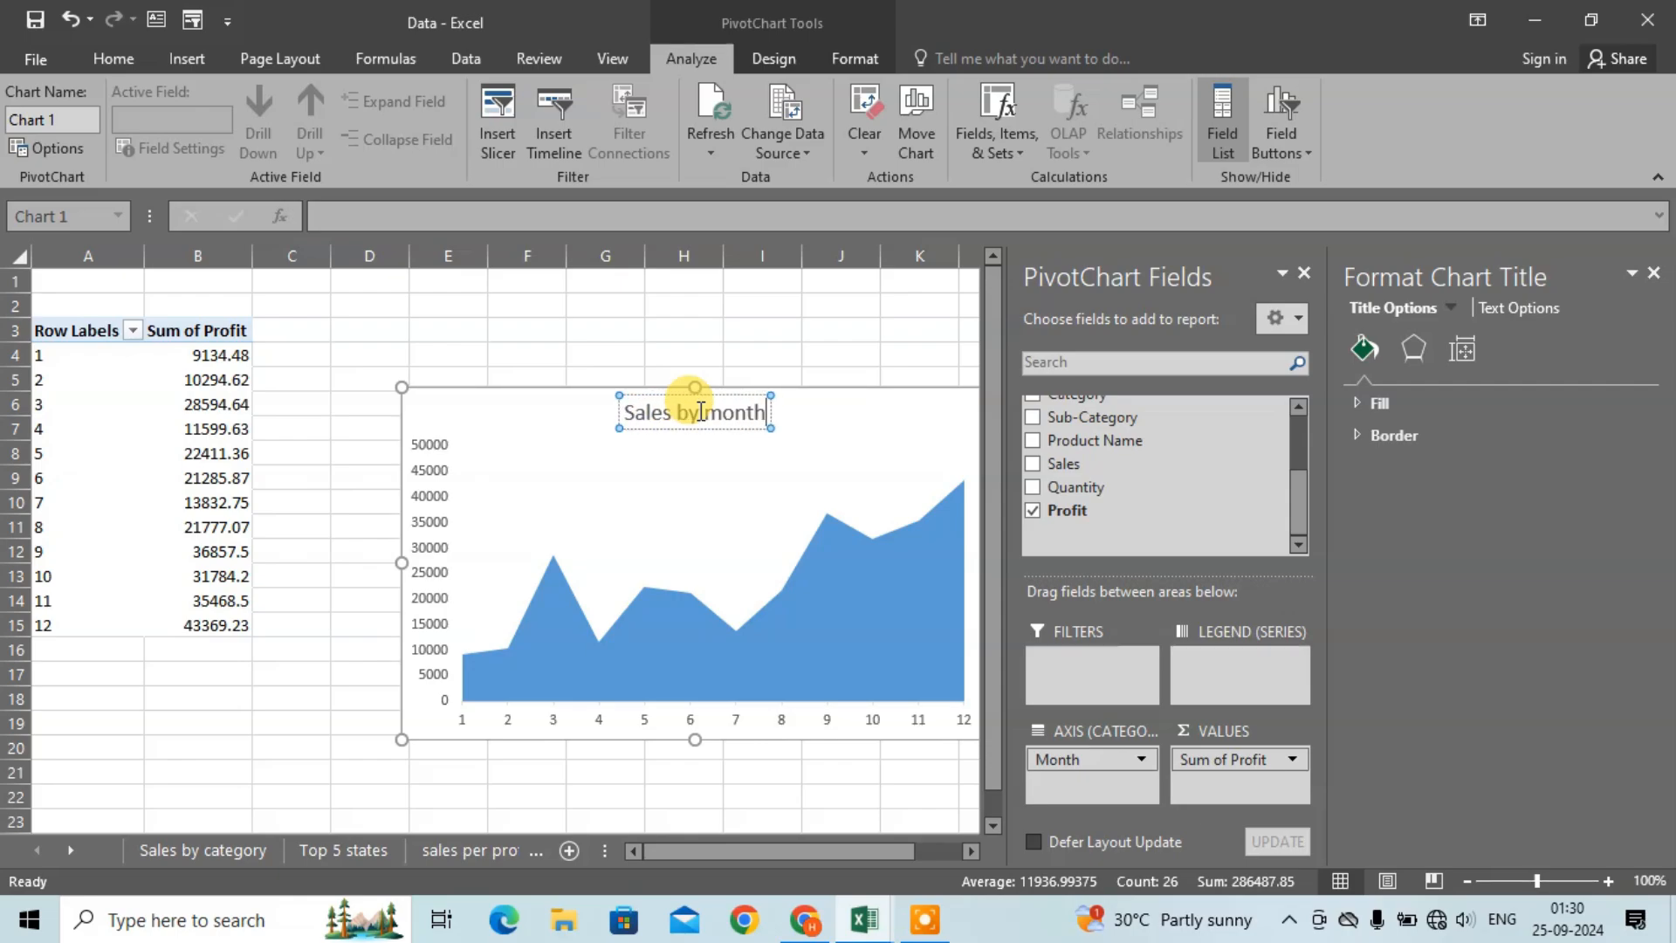
pyautogui.click(790, 356)
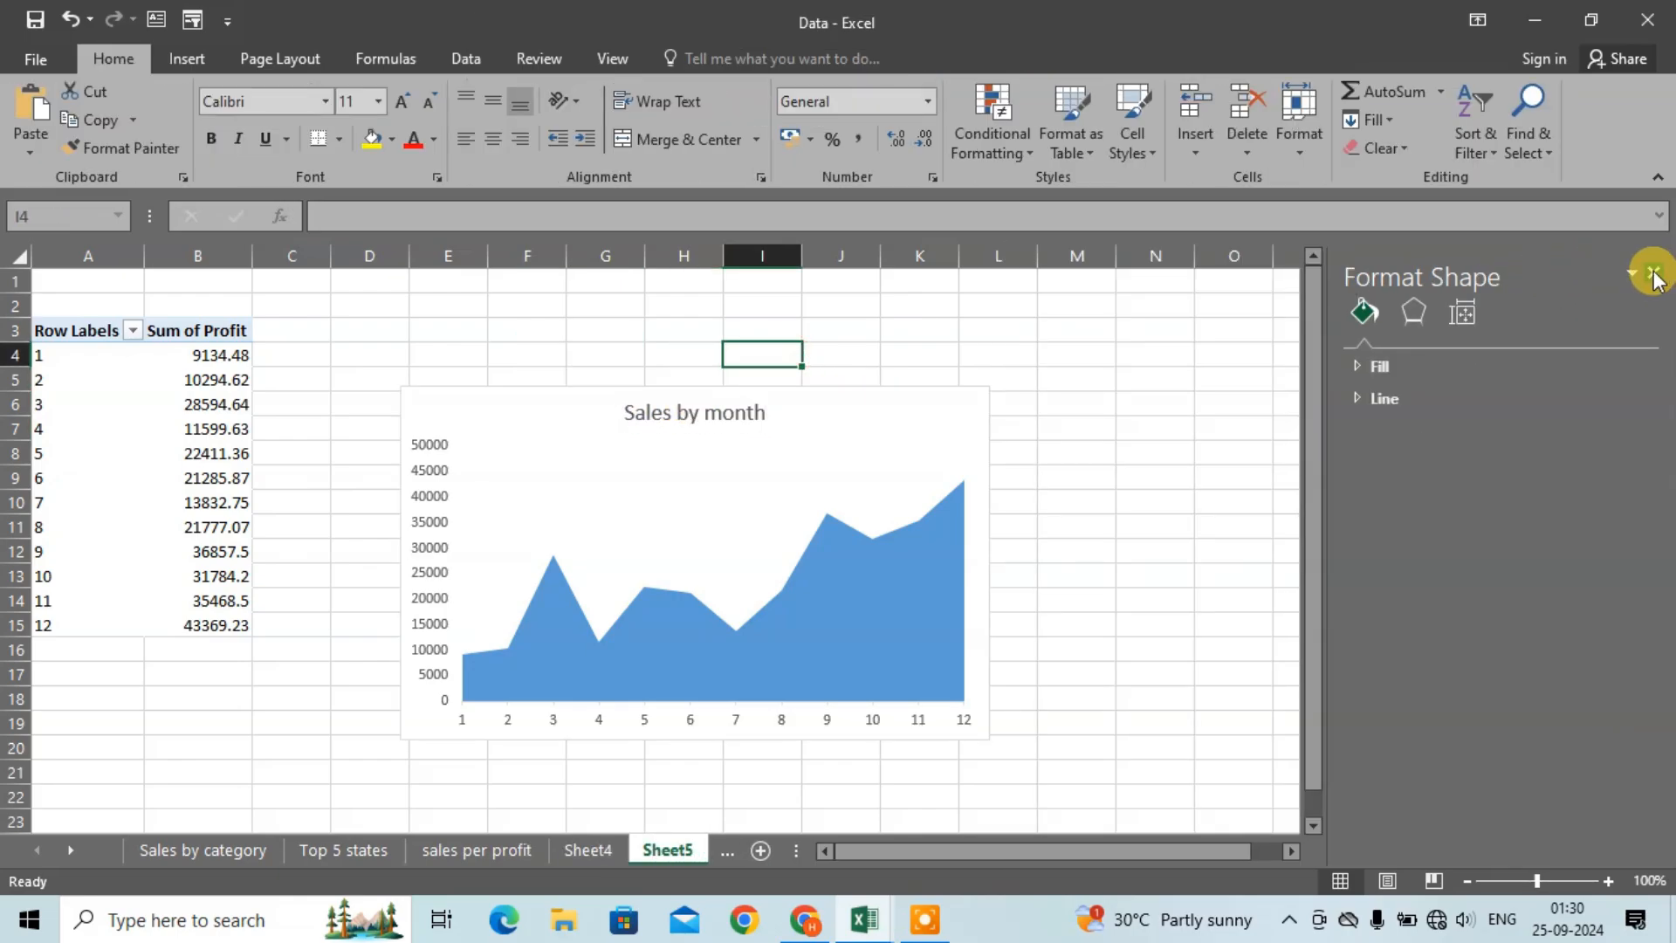
pyautogui.click(1652, 277)
# Step: Insert a slicer for the Year field on the "Sales by month" chart
pyautogui.click(953, 406)
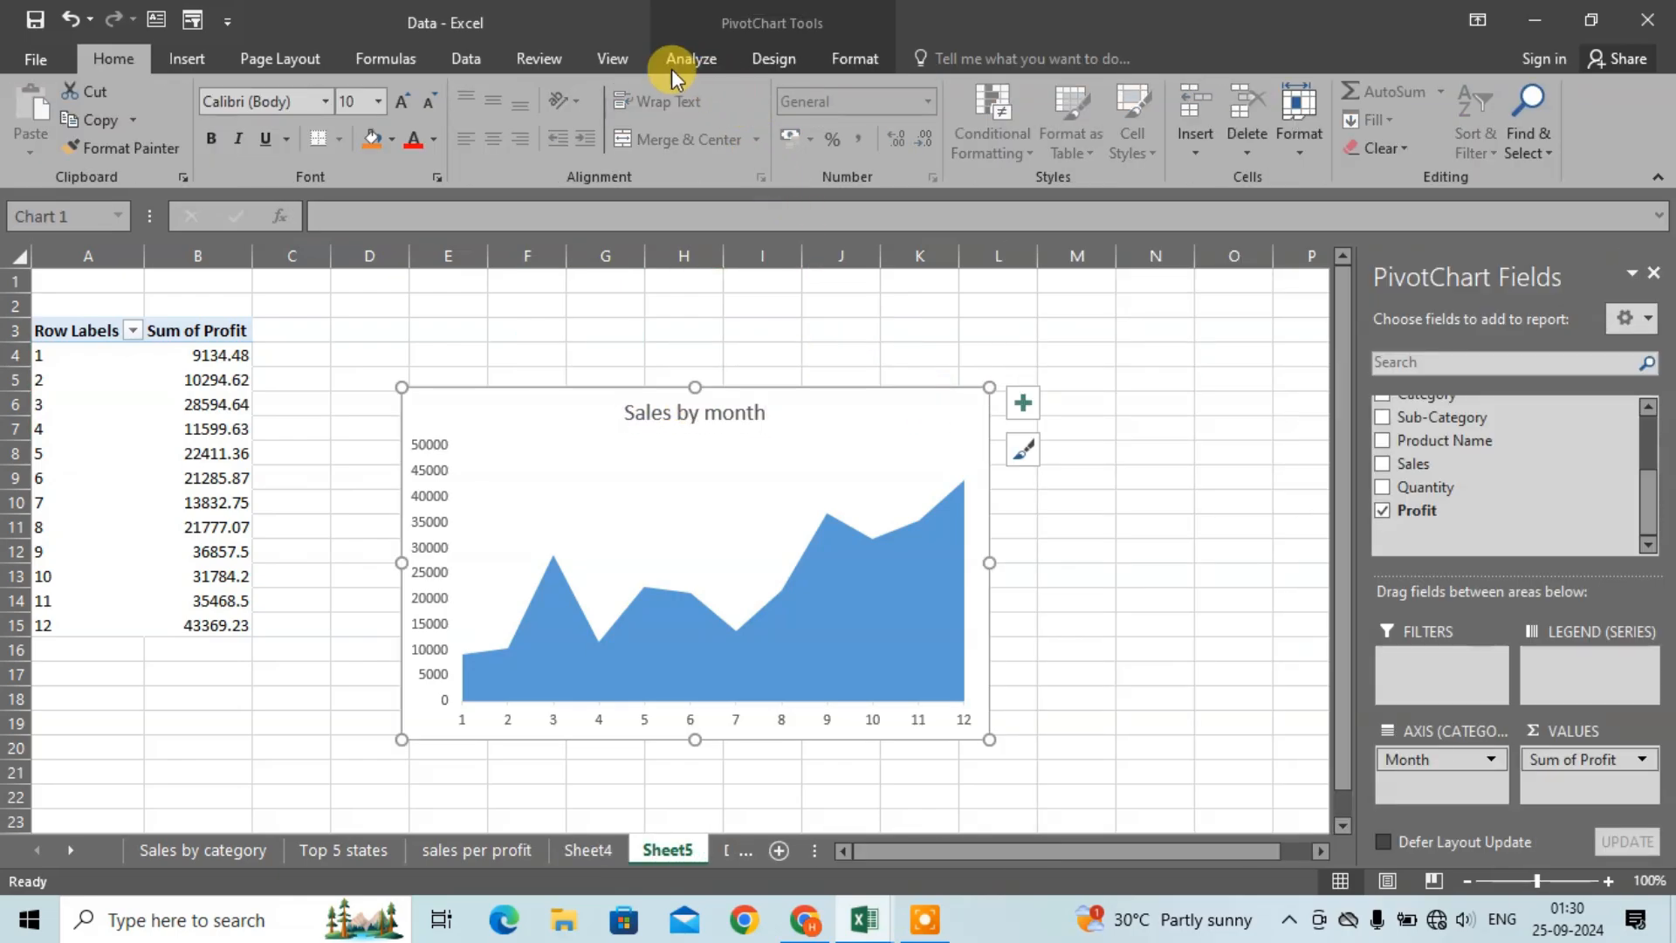
pyautogui.click(202, 54)
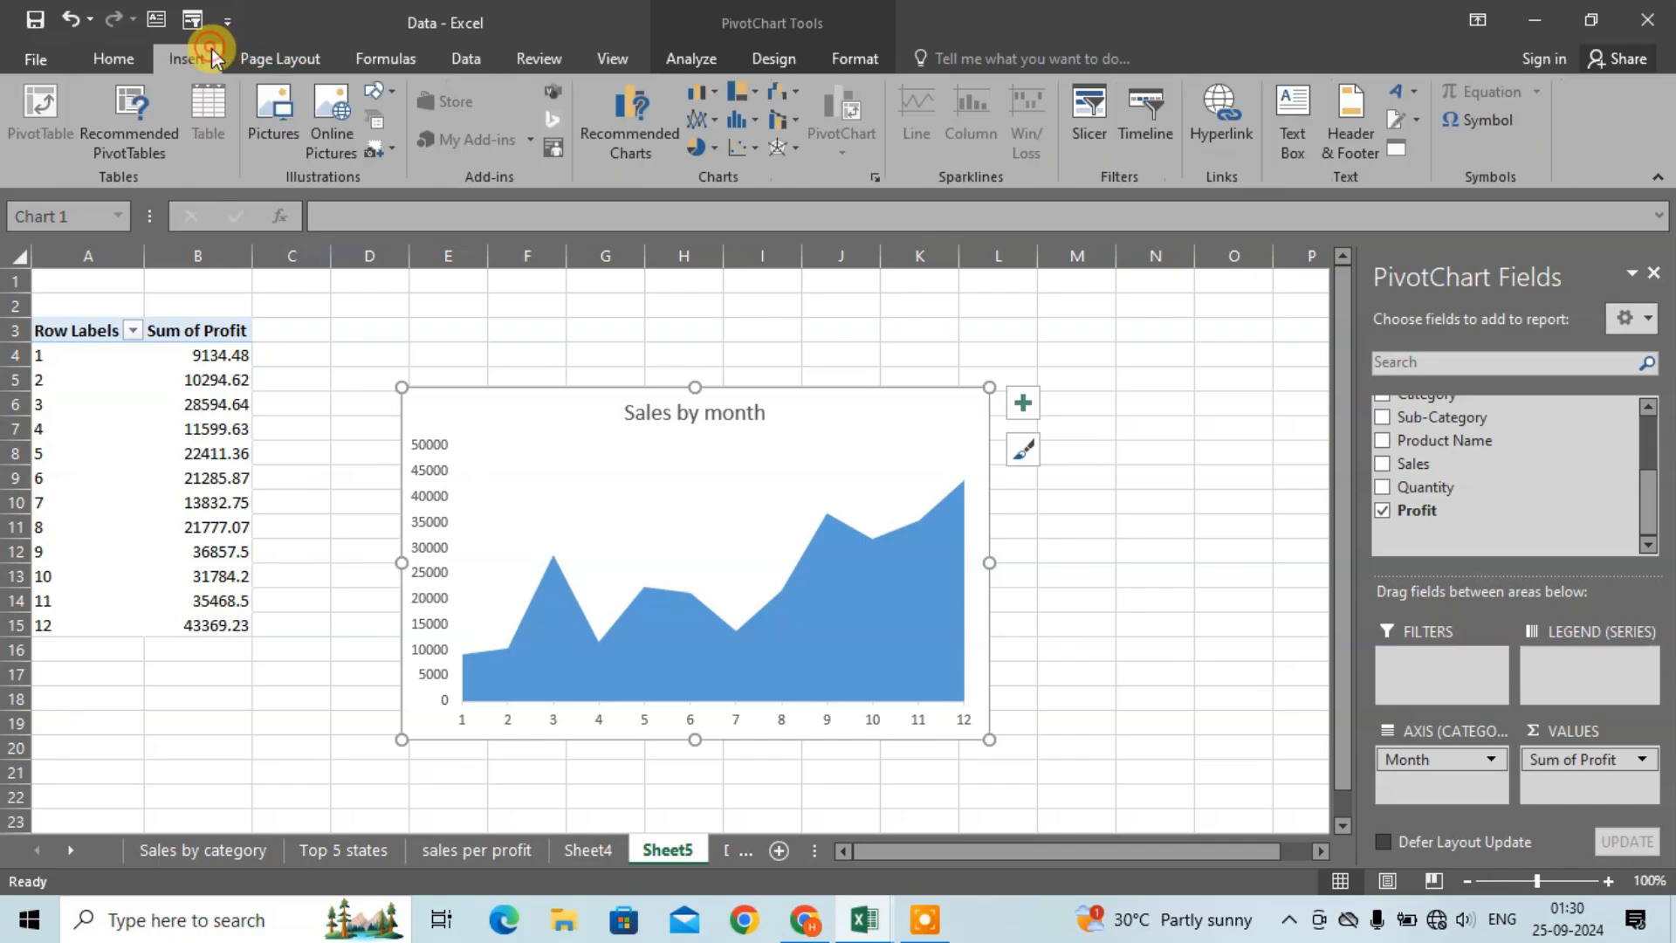
pyautogui.click(1103, 144)
pyautogui.click(497, 436)
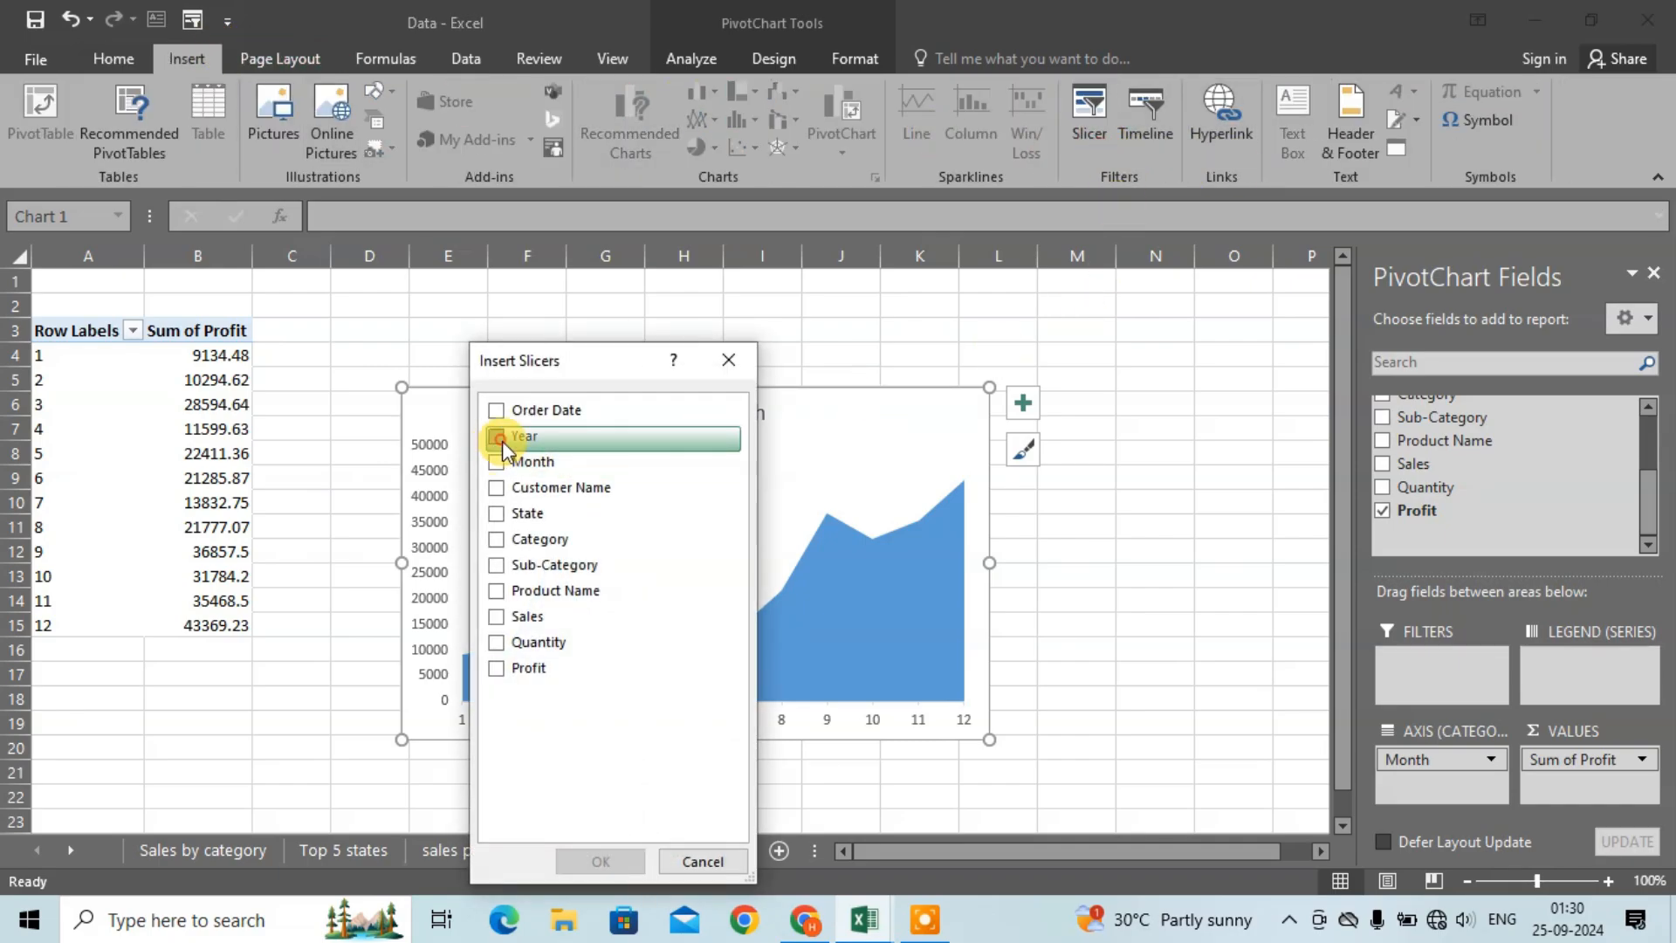
pyautogui.click(611, 859)
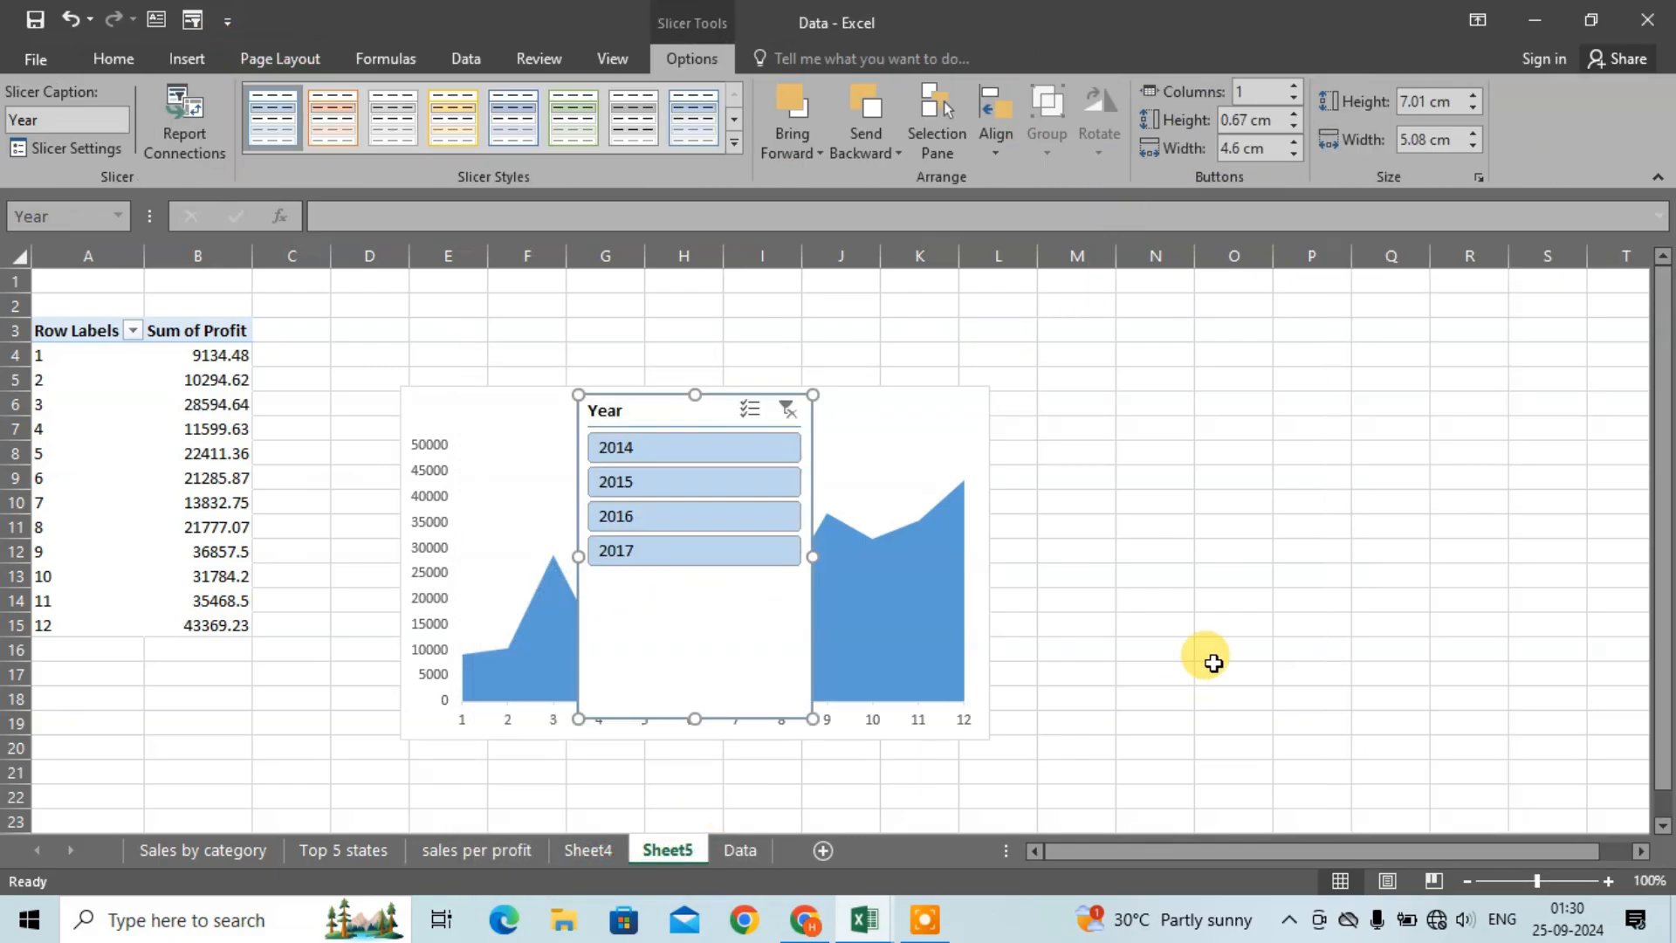
# Step: Arrange the Year slicer's buttons in 4 columns
pyautogui.click(1296, 80)
pyautogui.click(1296, 80)
pyautogui.click(1296, 80)
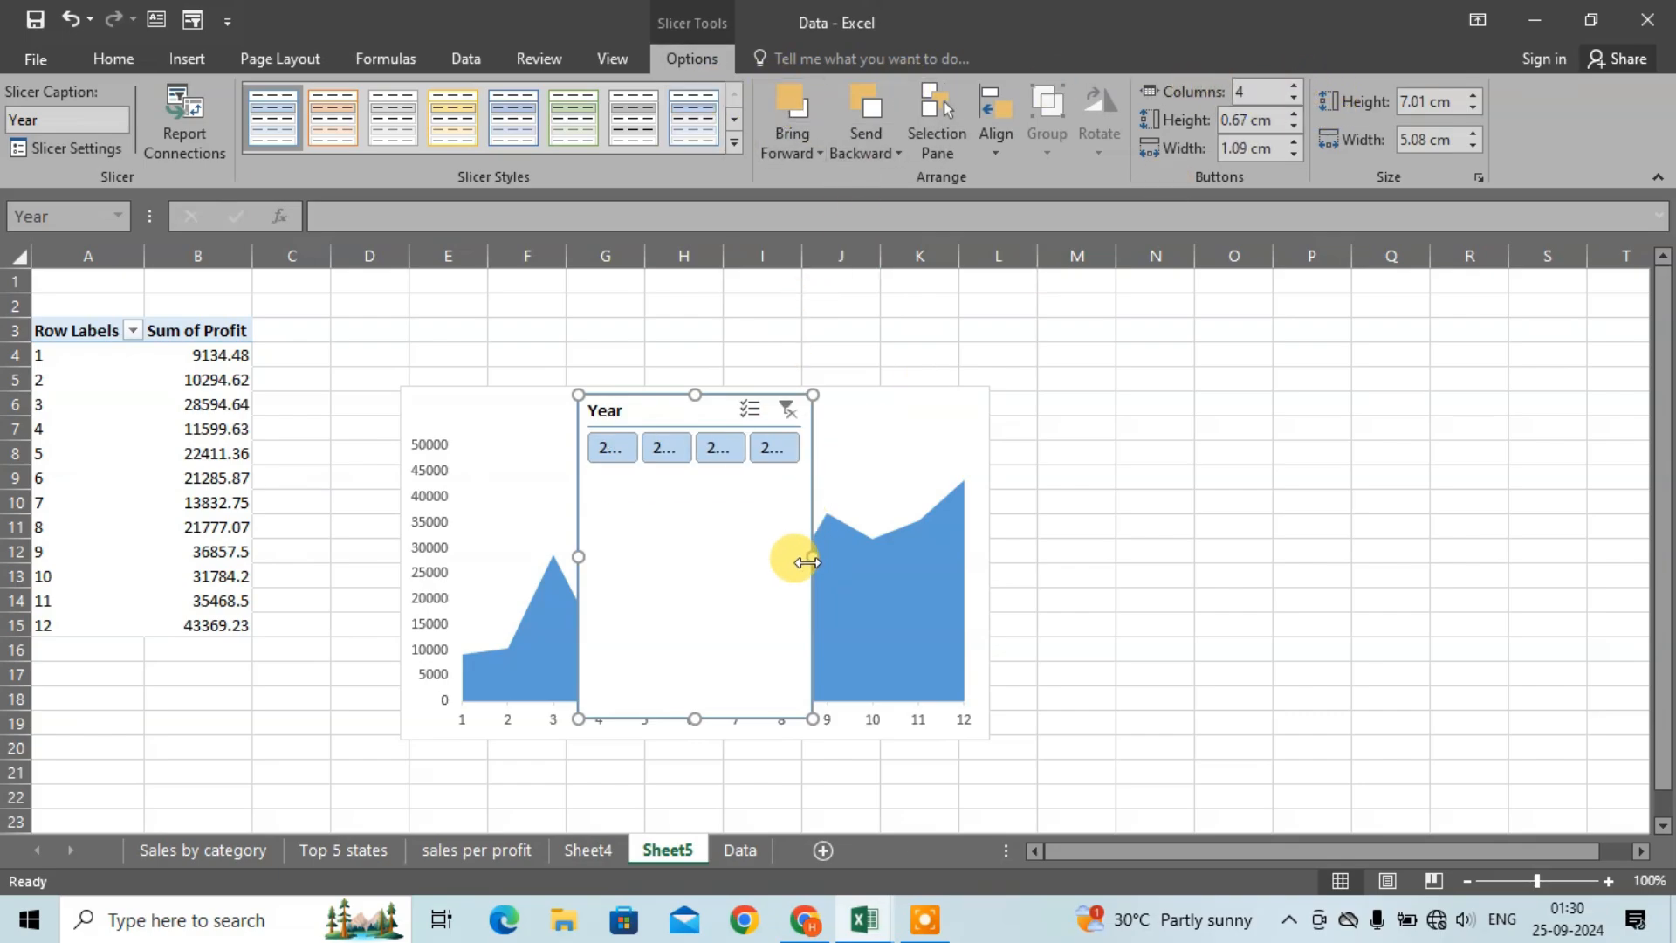
# Step: Resize the Year slicer to about 12.12 cm wide by 1.83 cm high and move it above the chart
pyautogui.moveTo(810, 557); pyautogui.dragTo(1139, 541)
pyautogui.moveTo(861, 709); pyautogui.dragTo(1031, 347)
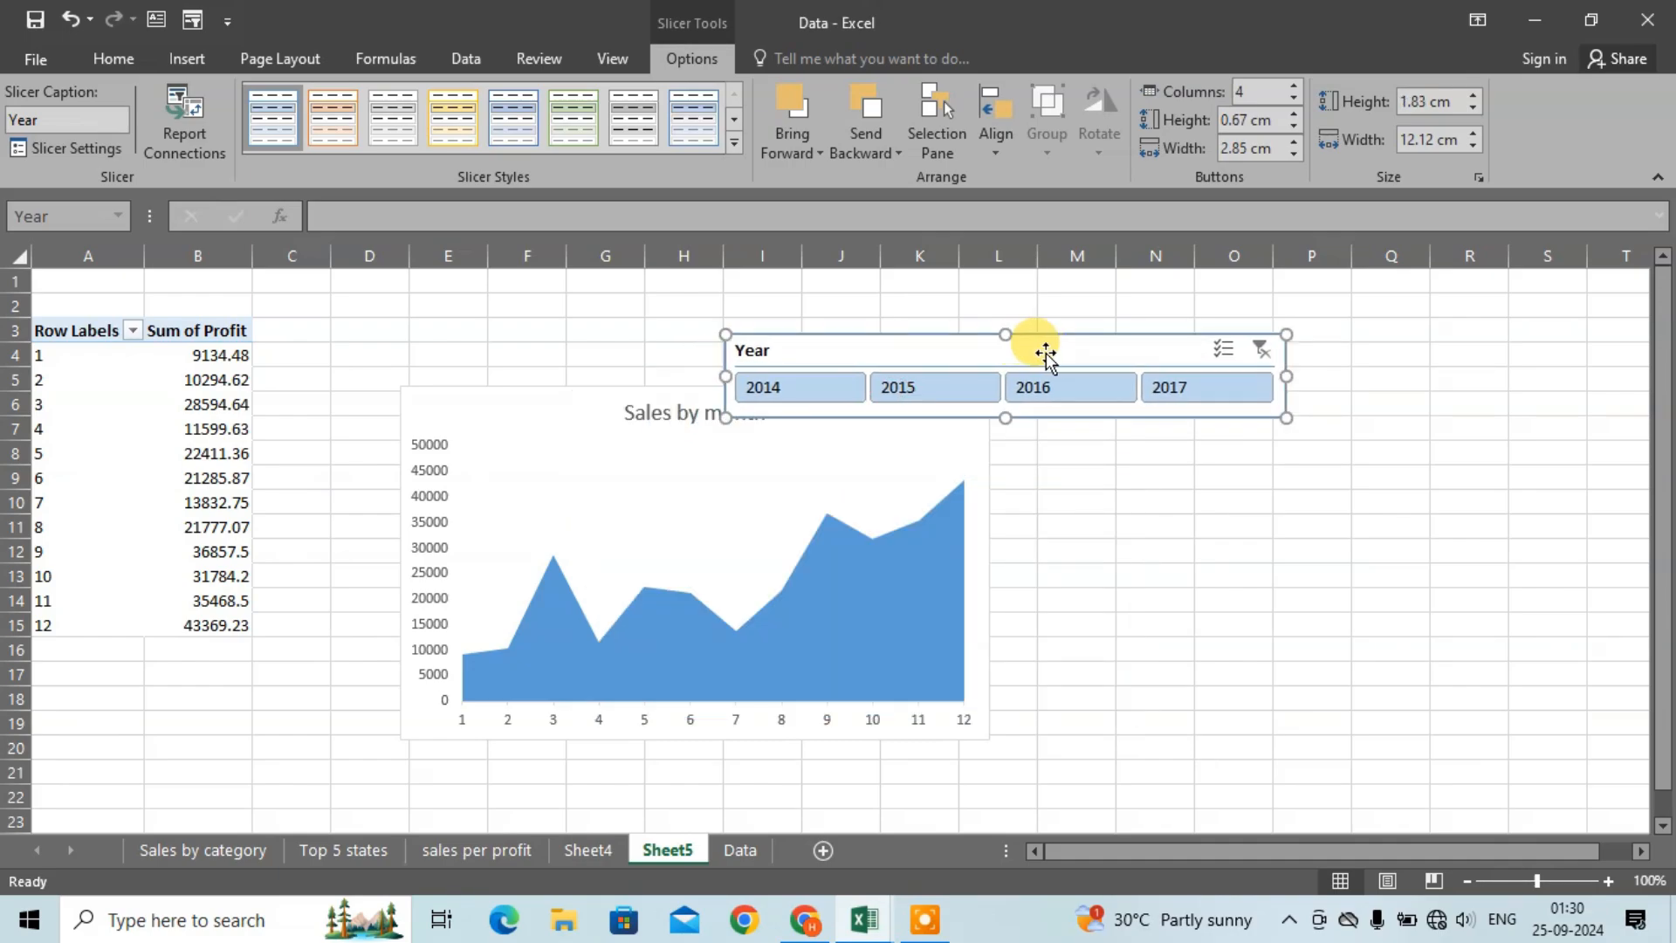
# Step: Connect the Year slicer to PivotTable1, PivotTable5, PivotTable6 and PivotTable2 in addition to PivotTable11
pyautogui.rightClick(1045, 351)
pyautogui.click(1143, 655)
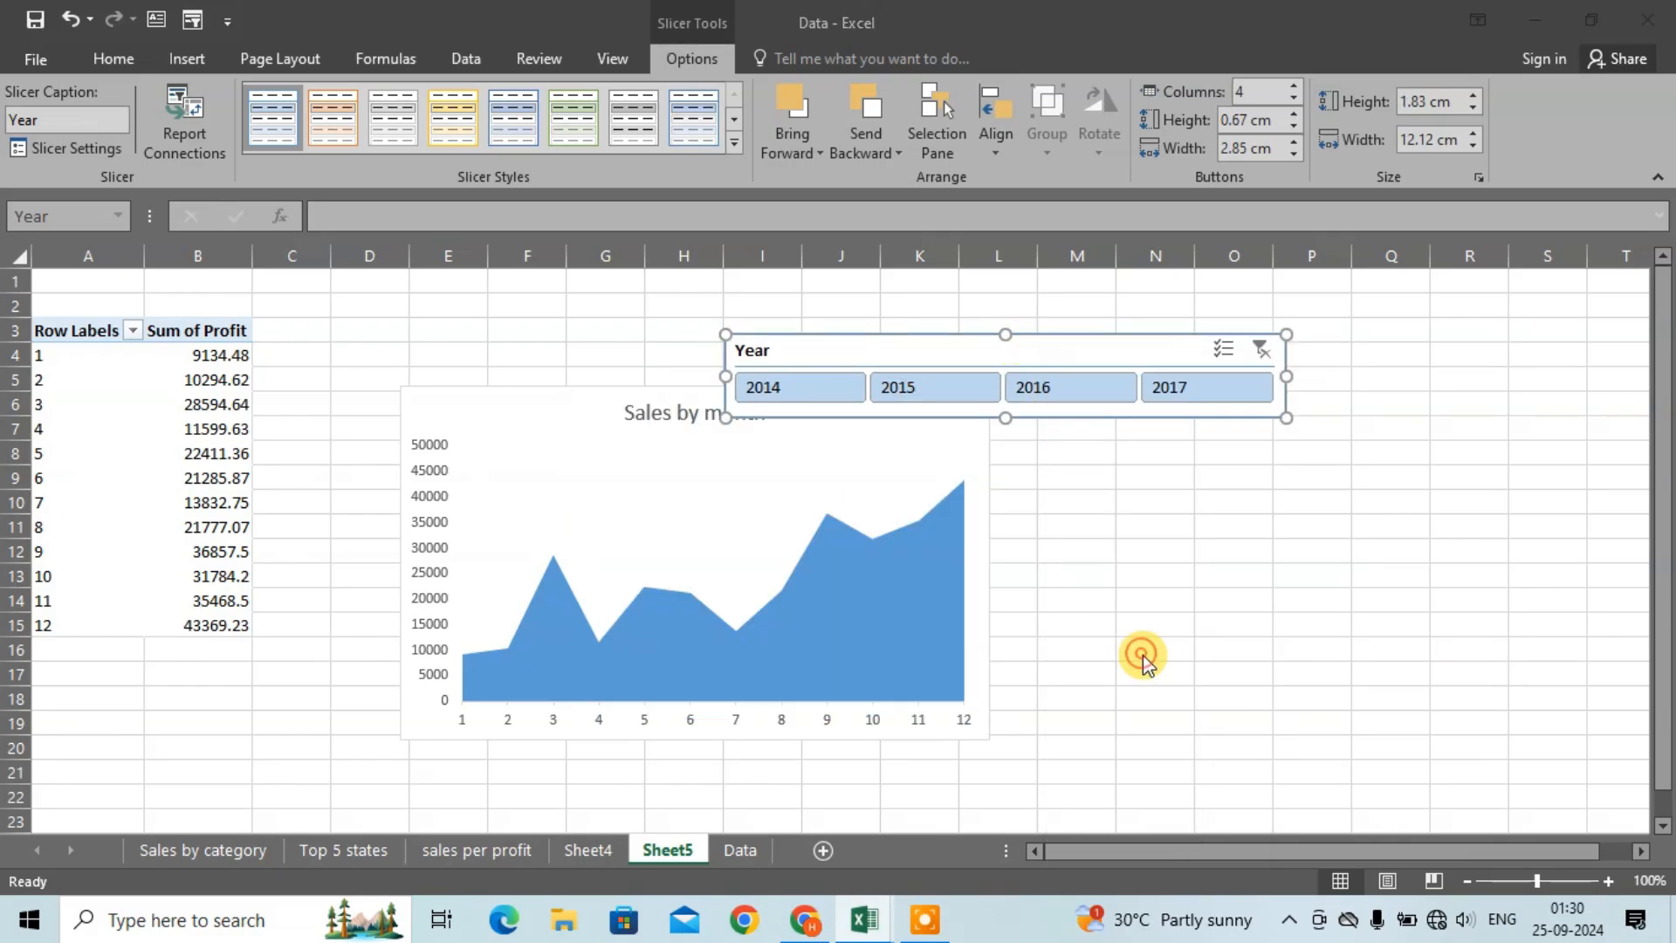
pyautogui.click(1046, 583)
pyautogui.click(1046, 561)
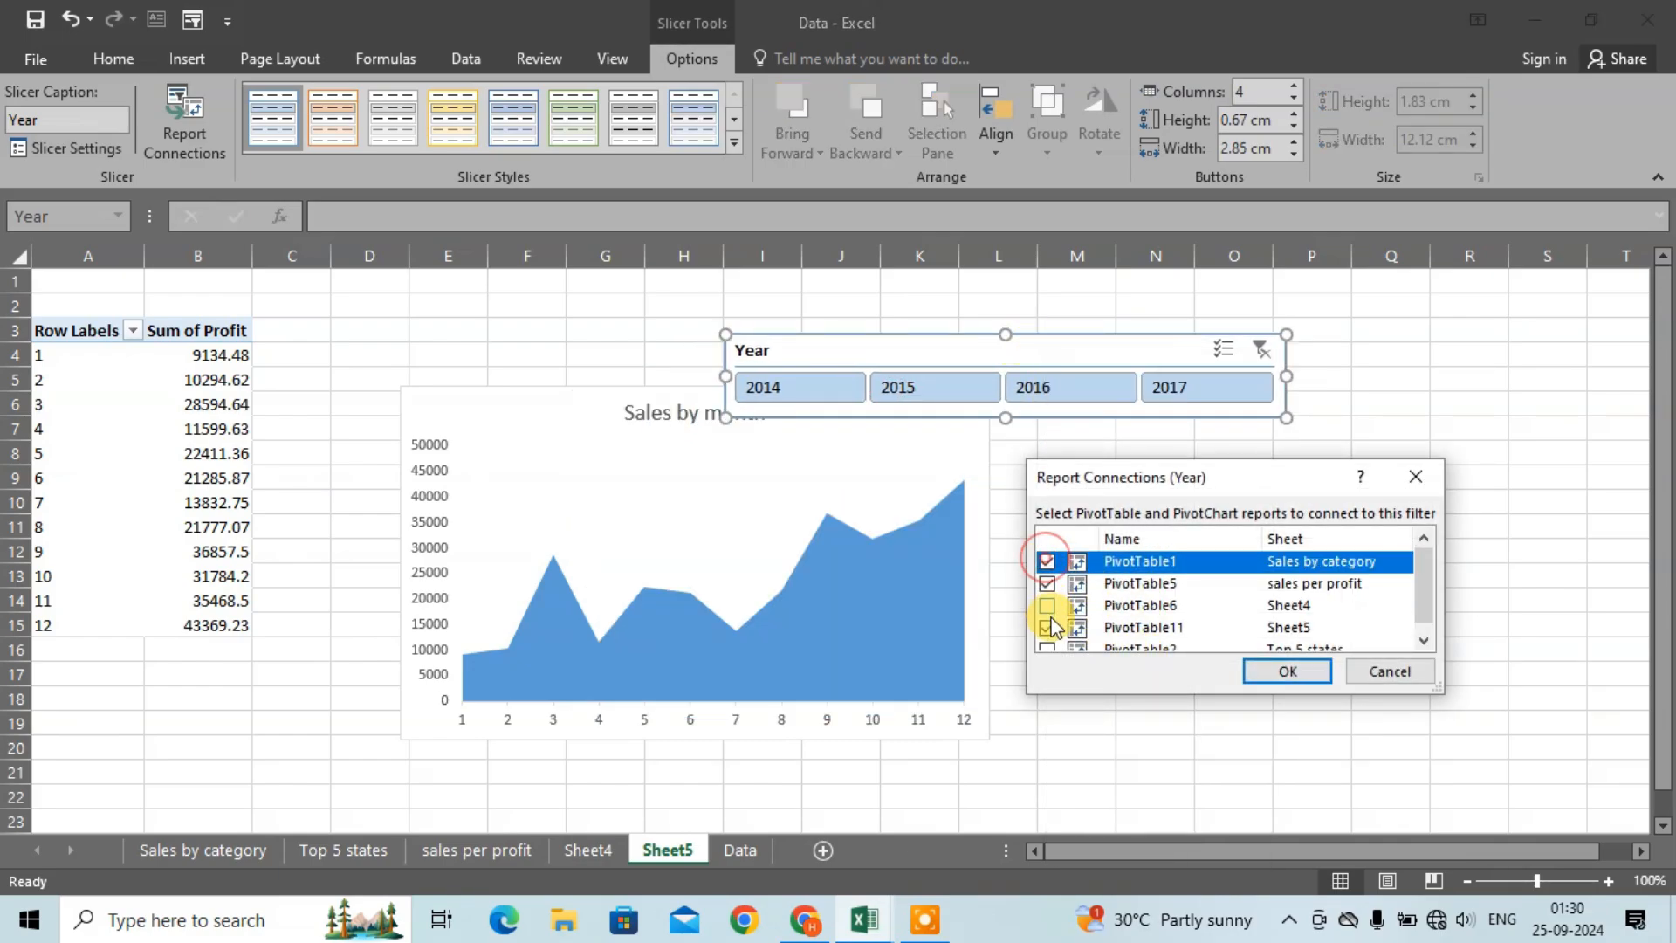
pyautogui.click(1047, 604)
pyautogui.scroll(-1, 1063, 618)
pyautogui.click(1047, 639)
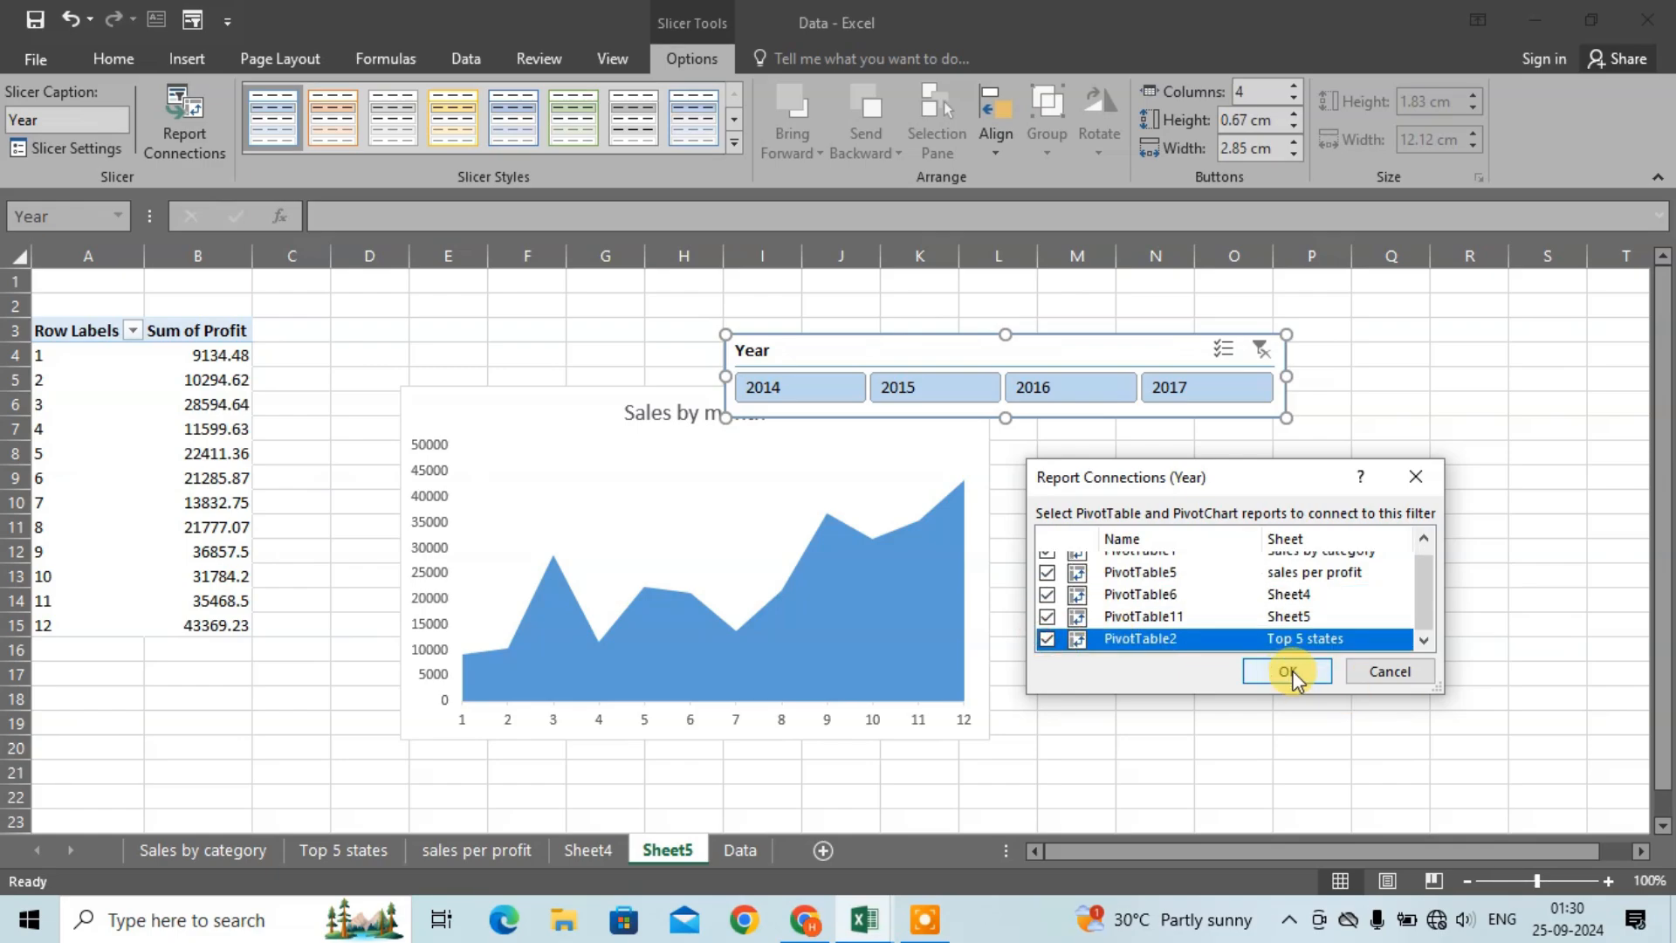
pyautogui.click(1290, 674)
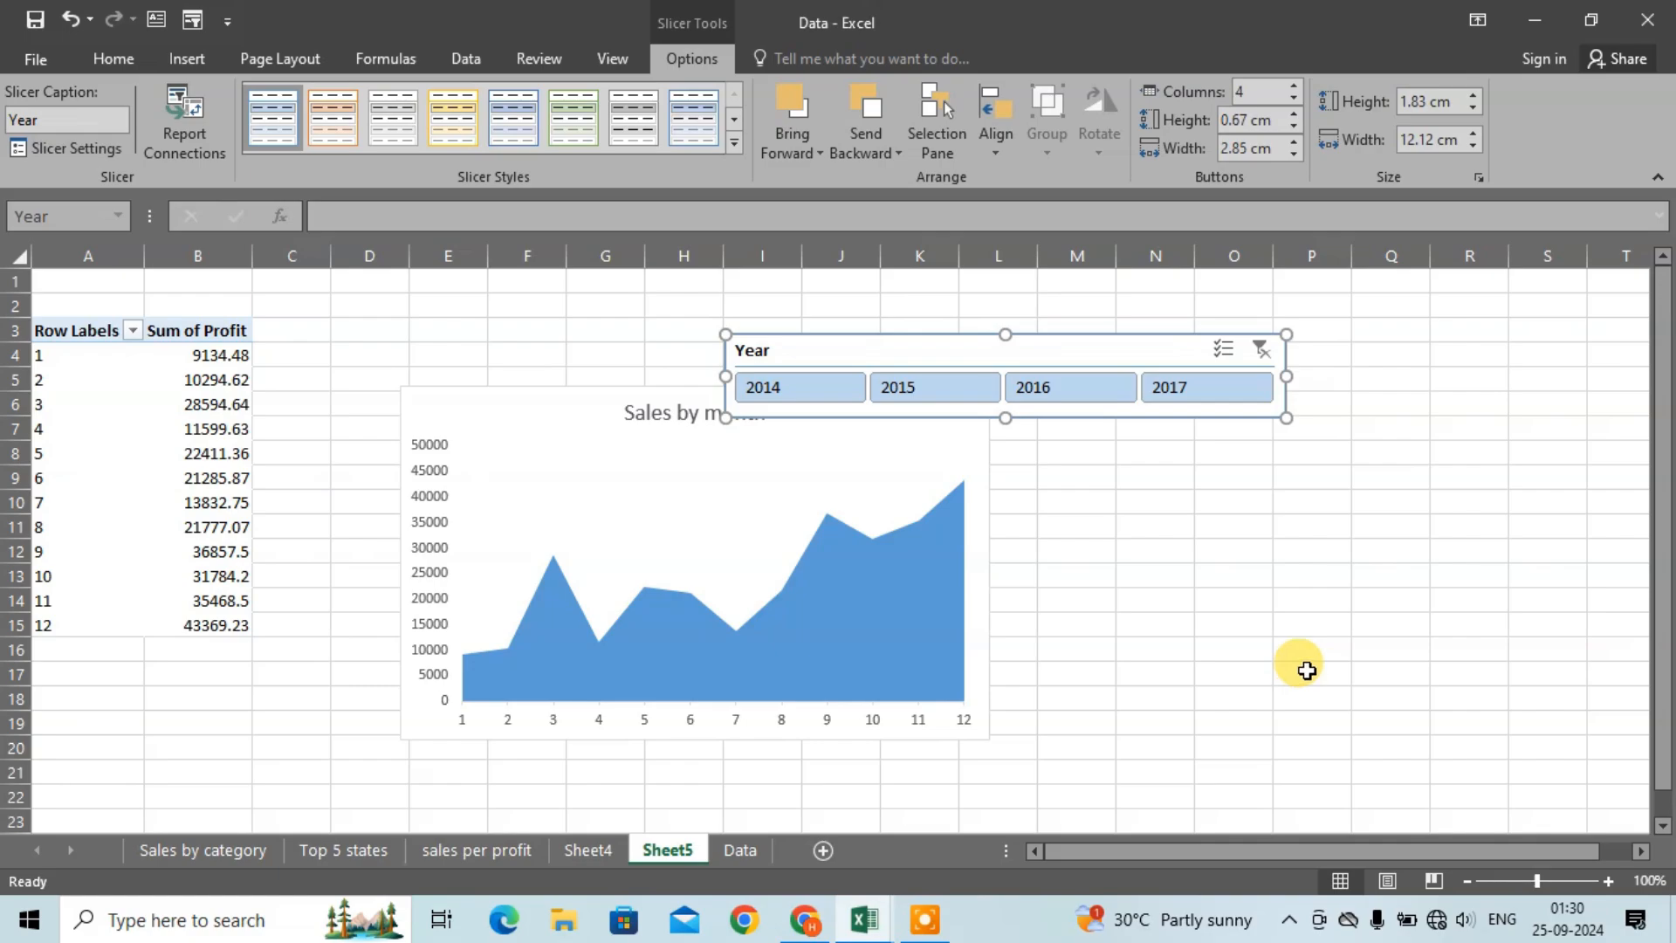
pyautogui.click(883, 878)
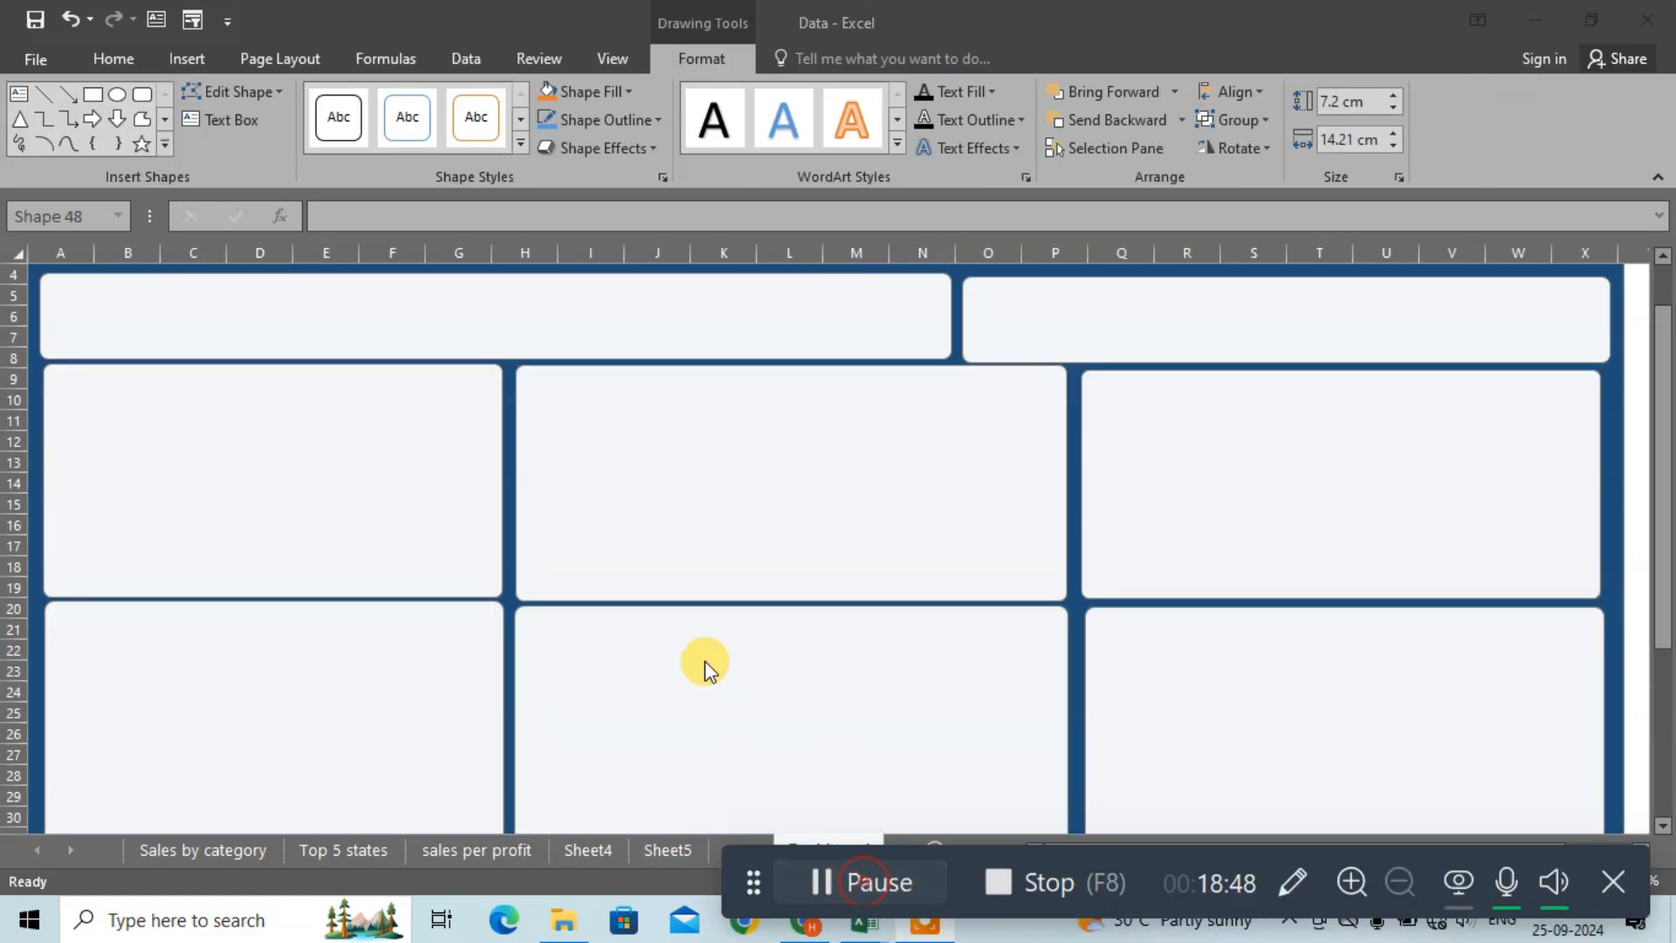
pyautogui.click(903, 606)
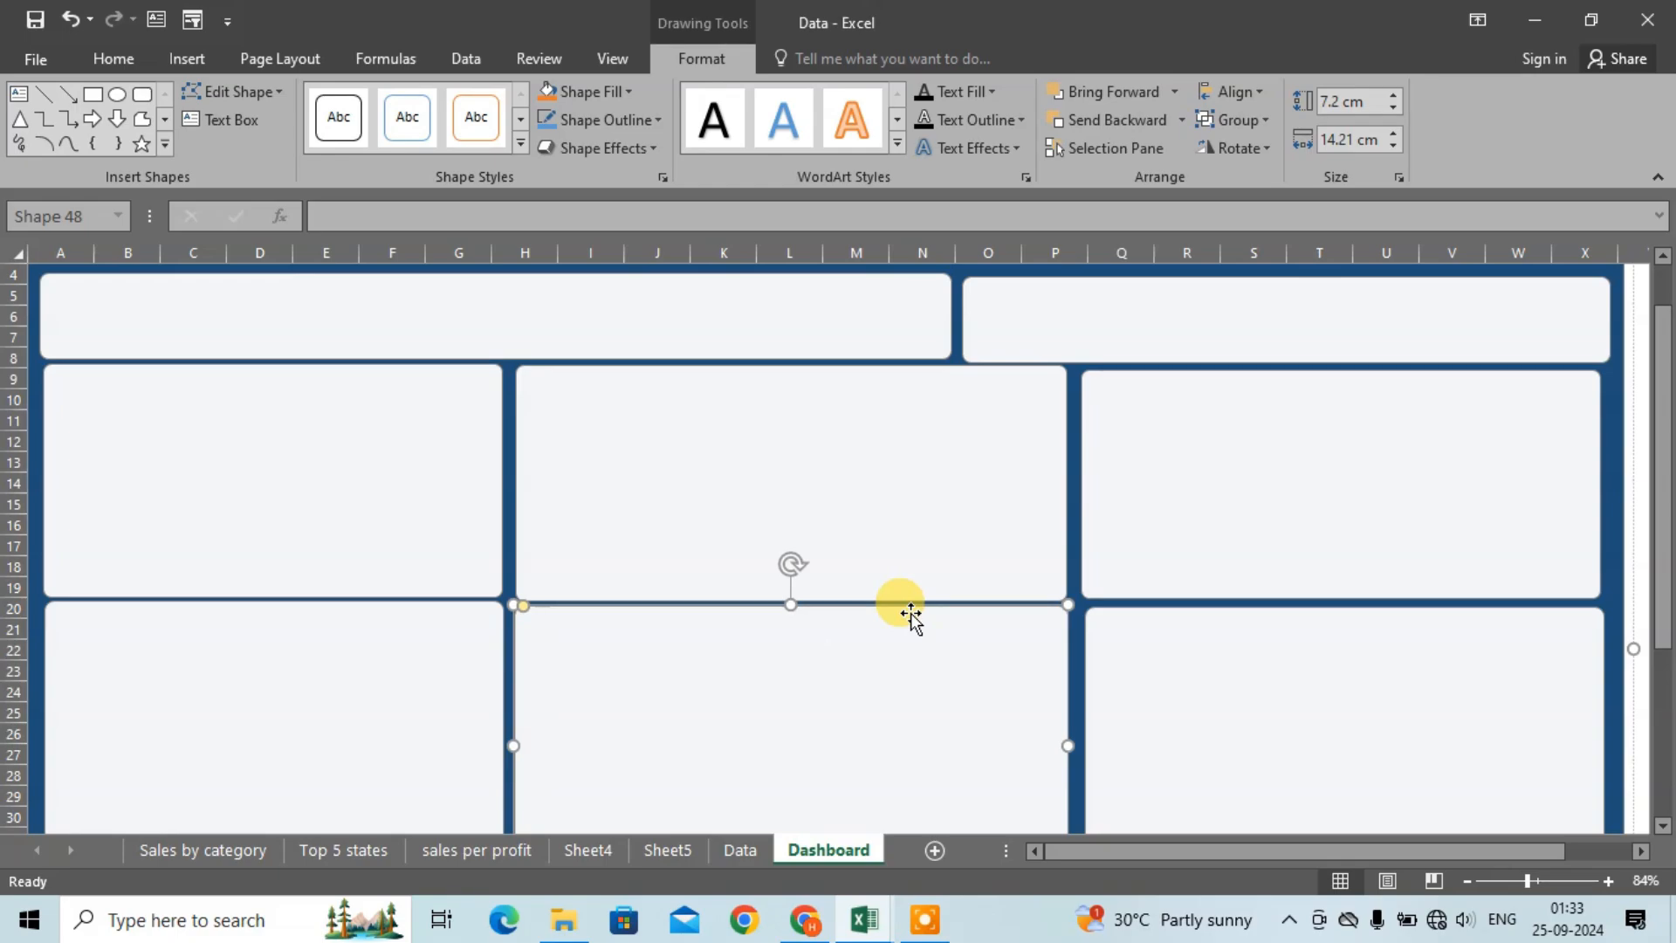
pyautogui.click(790, 127)
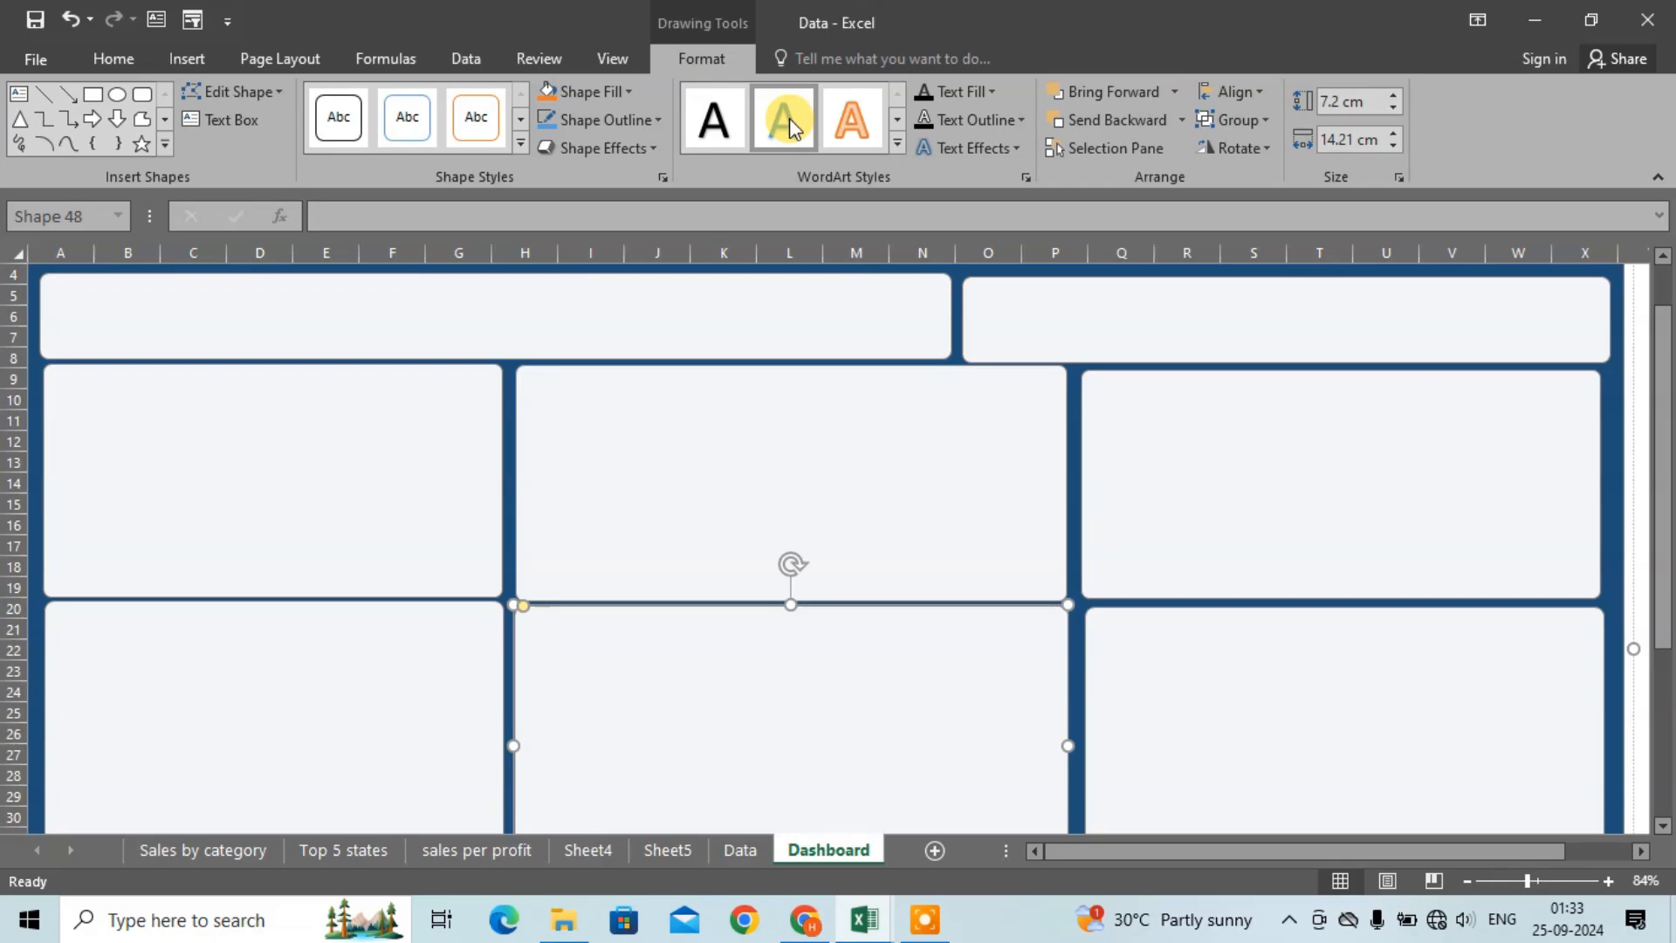
pyautogui.click(689, 123)
pyautogui.click(781, 705)
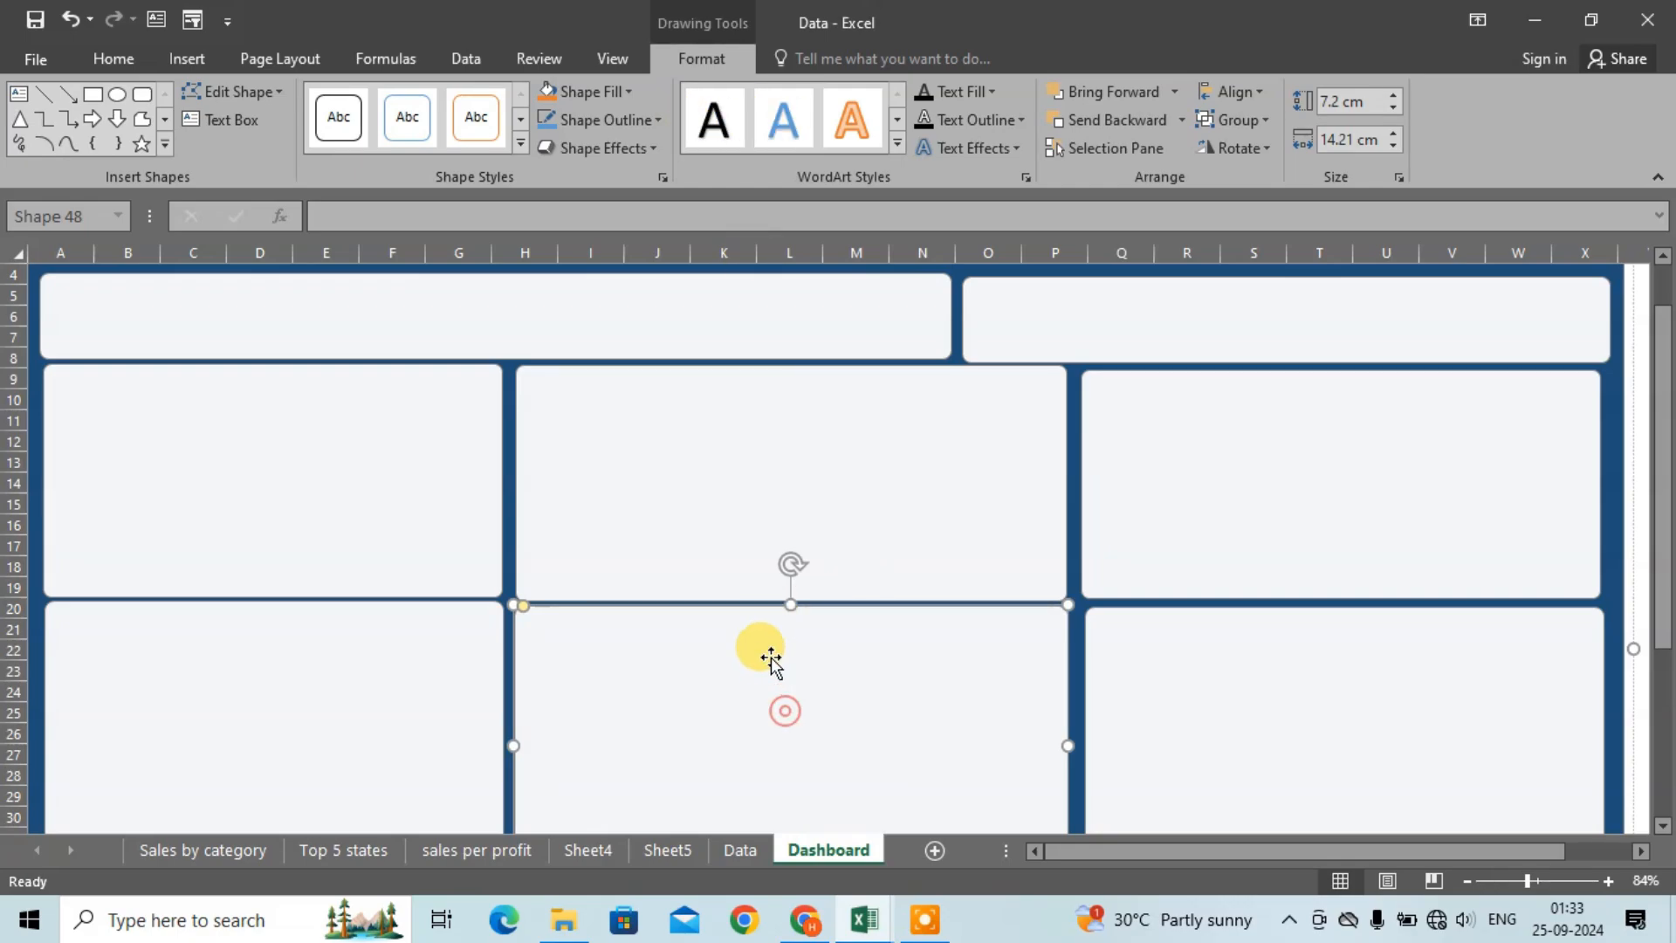
# Step: Insert a WordArt text object in the plain blue fill style on the Dashboard sheet
pyautogui.click(330, 297)
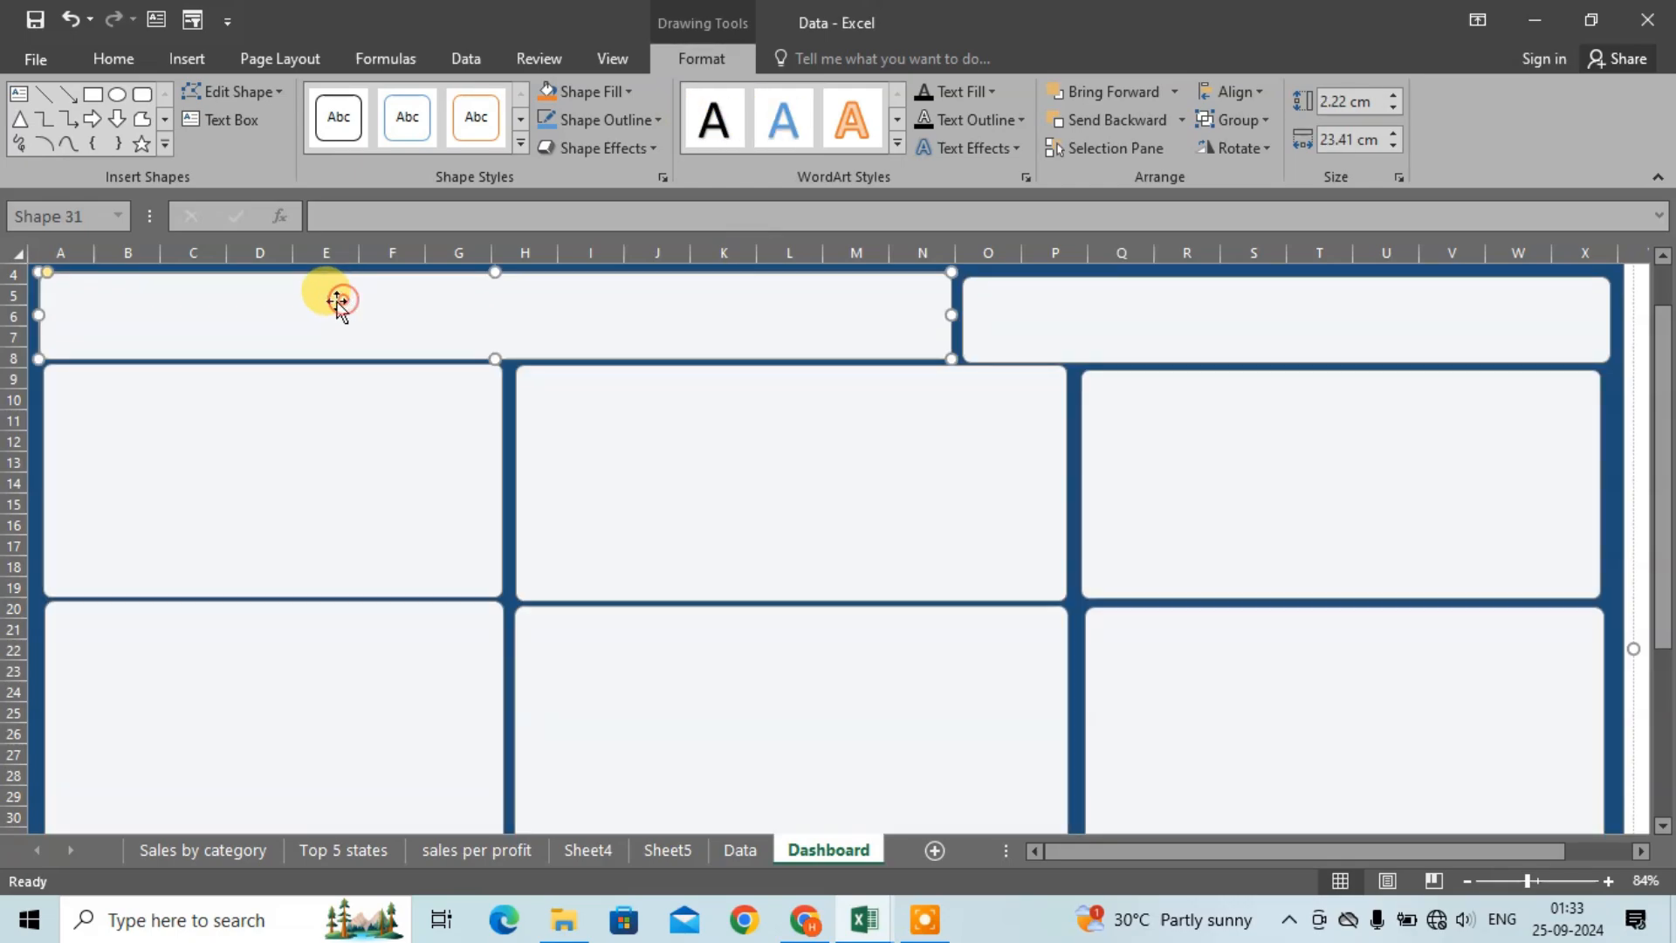
pyautogui.click(116, 57)
pyautogui.click(185, 58)
pyautogui.click(1396, 87)
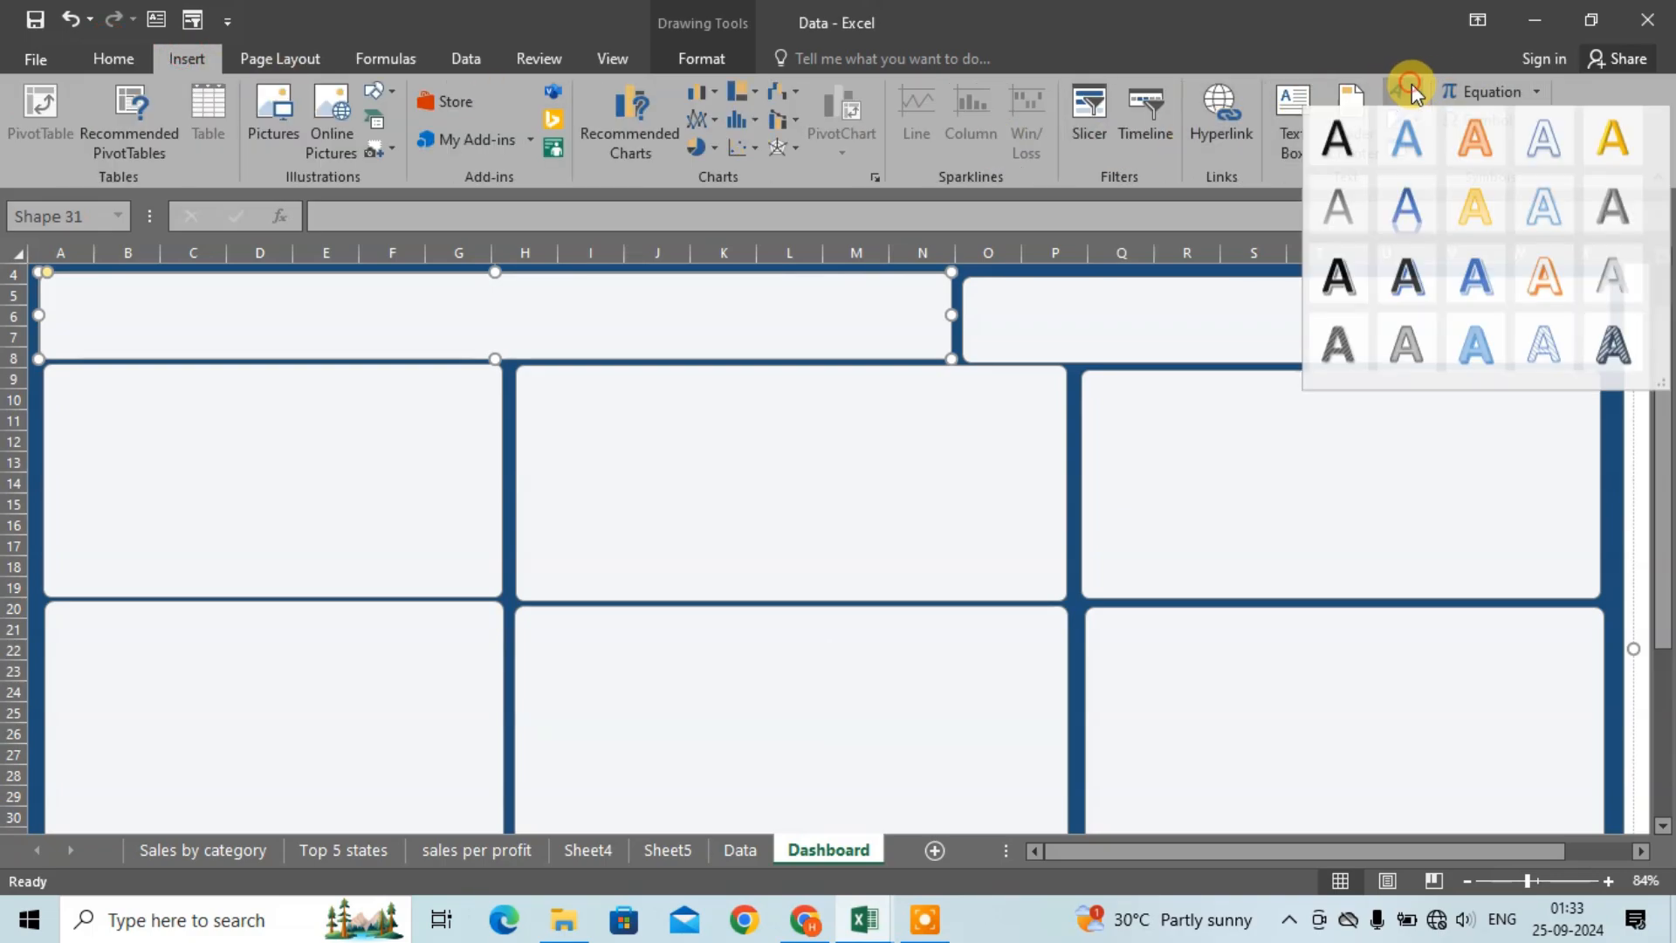
pyautogui.click(1400, 150)
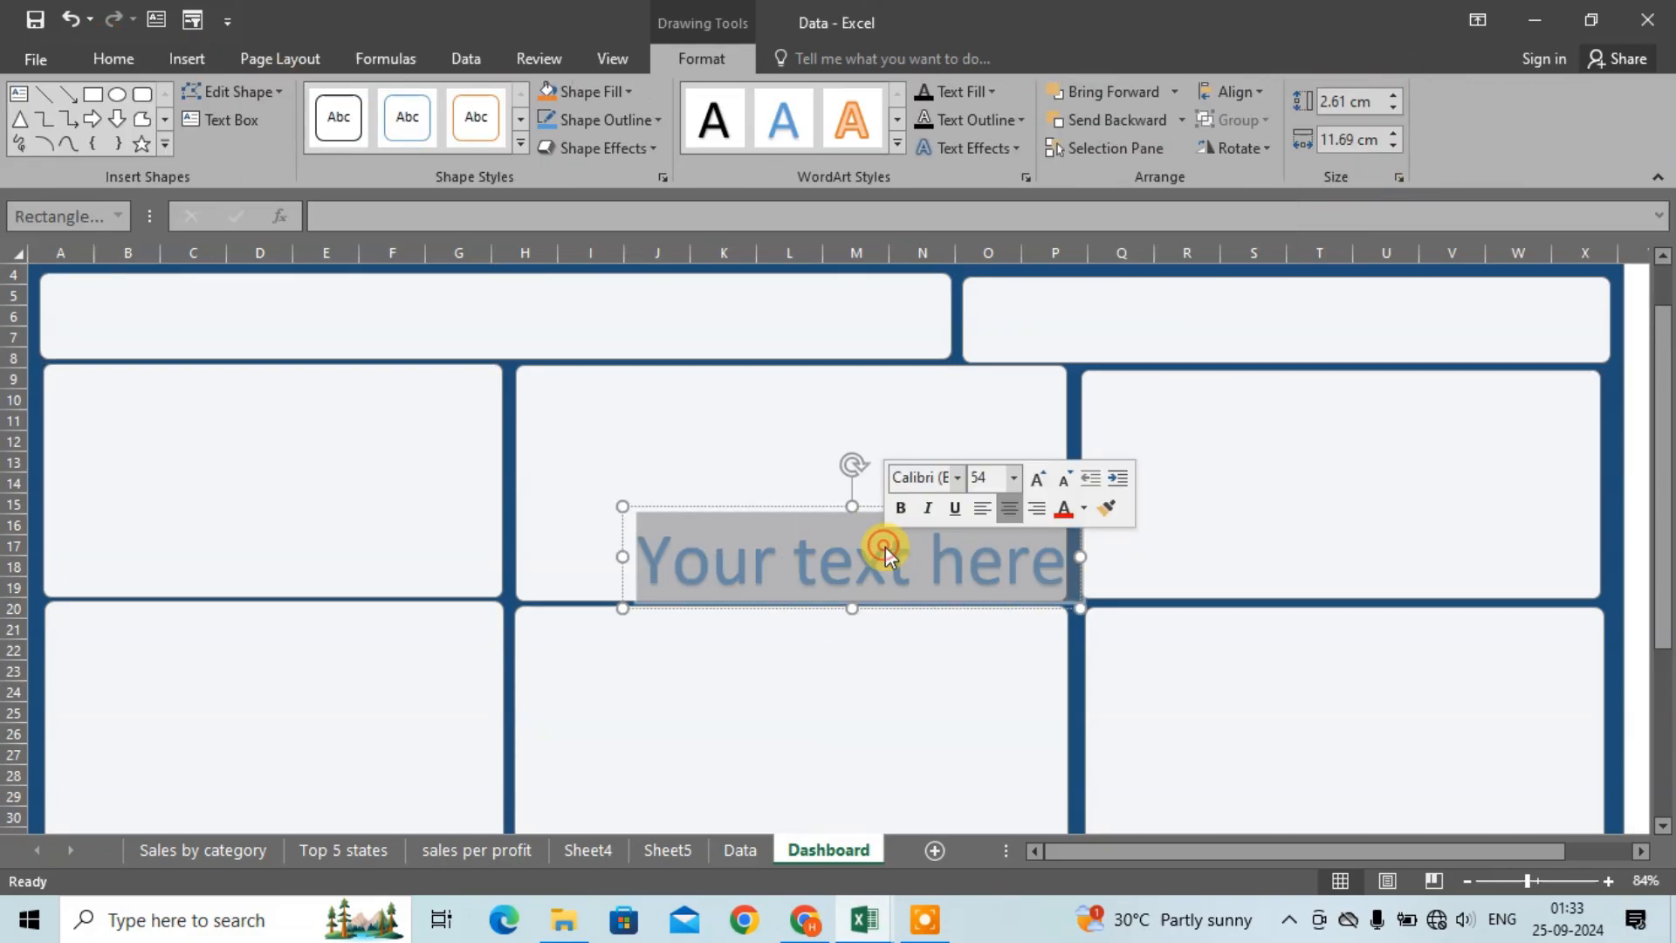
# Step: Replace the WordArt placeholder text with "Sales Dashboard"
pyautogui.press('Delete')
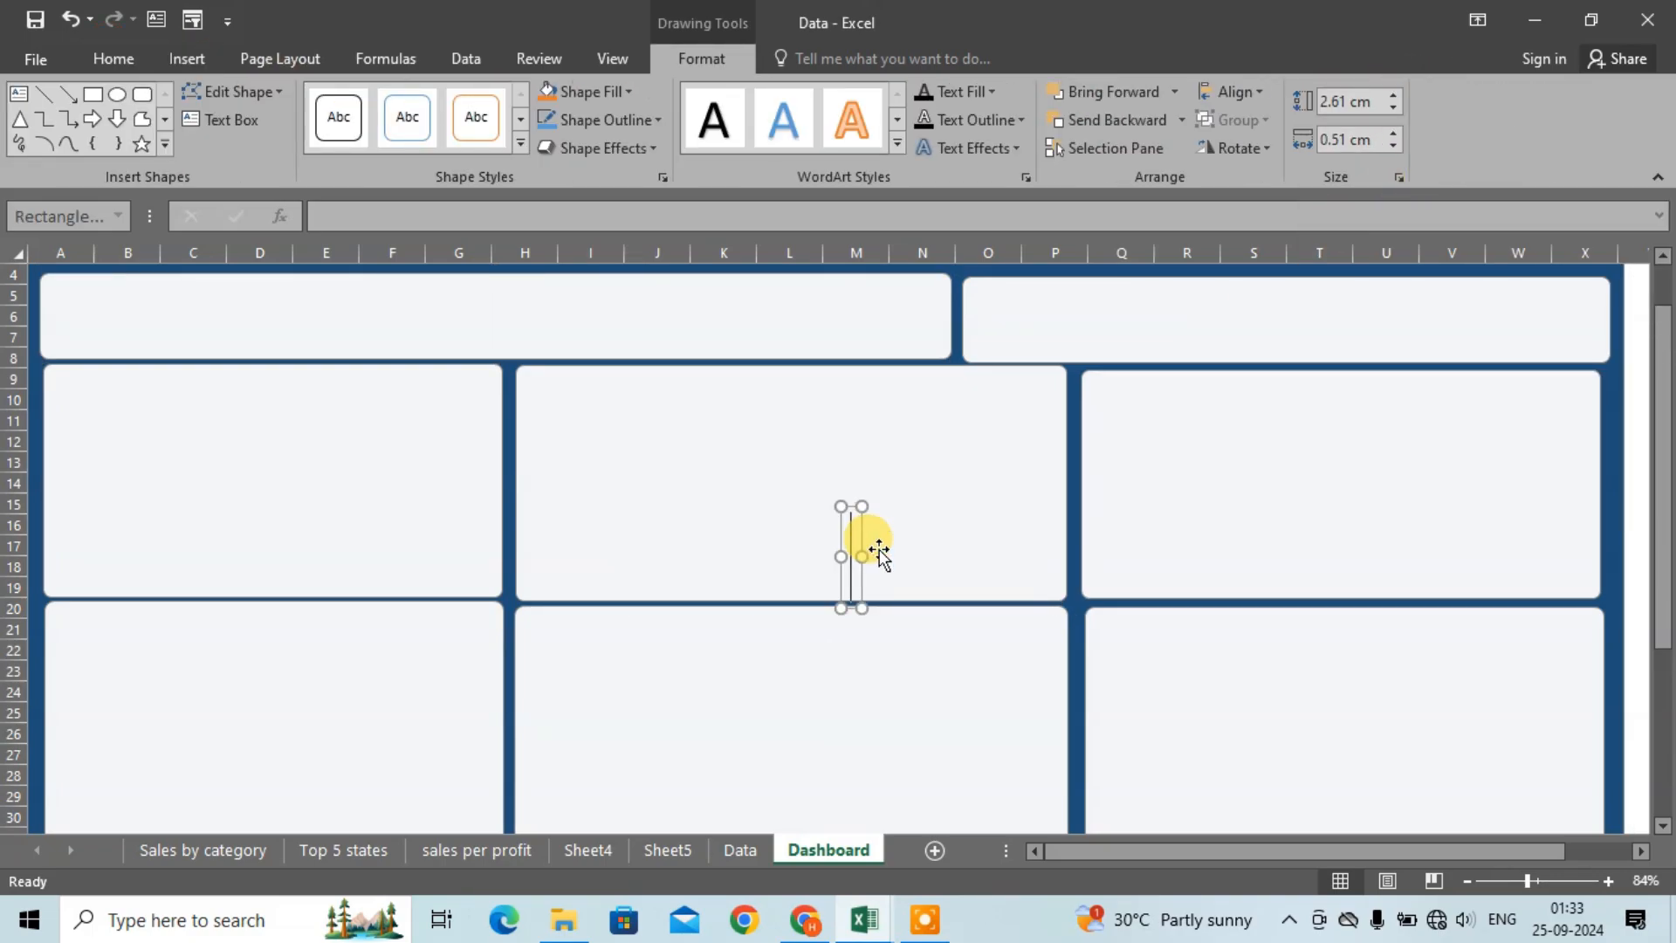
pyautogui.write('SA')
pyautogui.press('BackSpace')
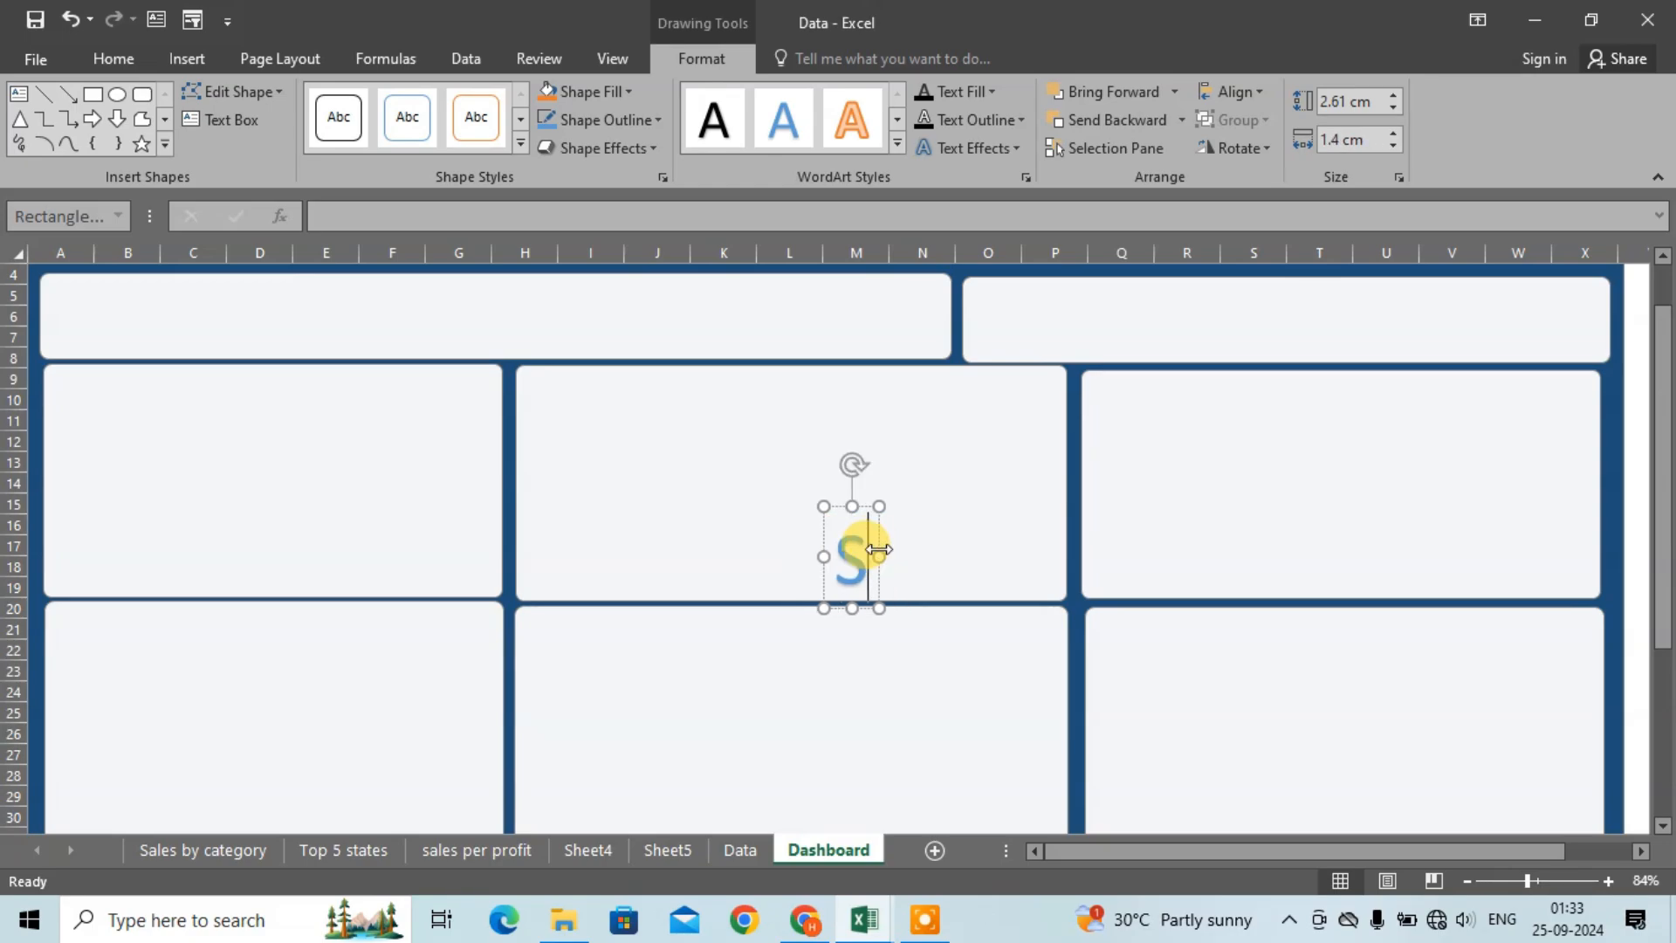
pyautogui.write('ak')
pyautogui.press('BackSpace')
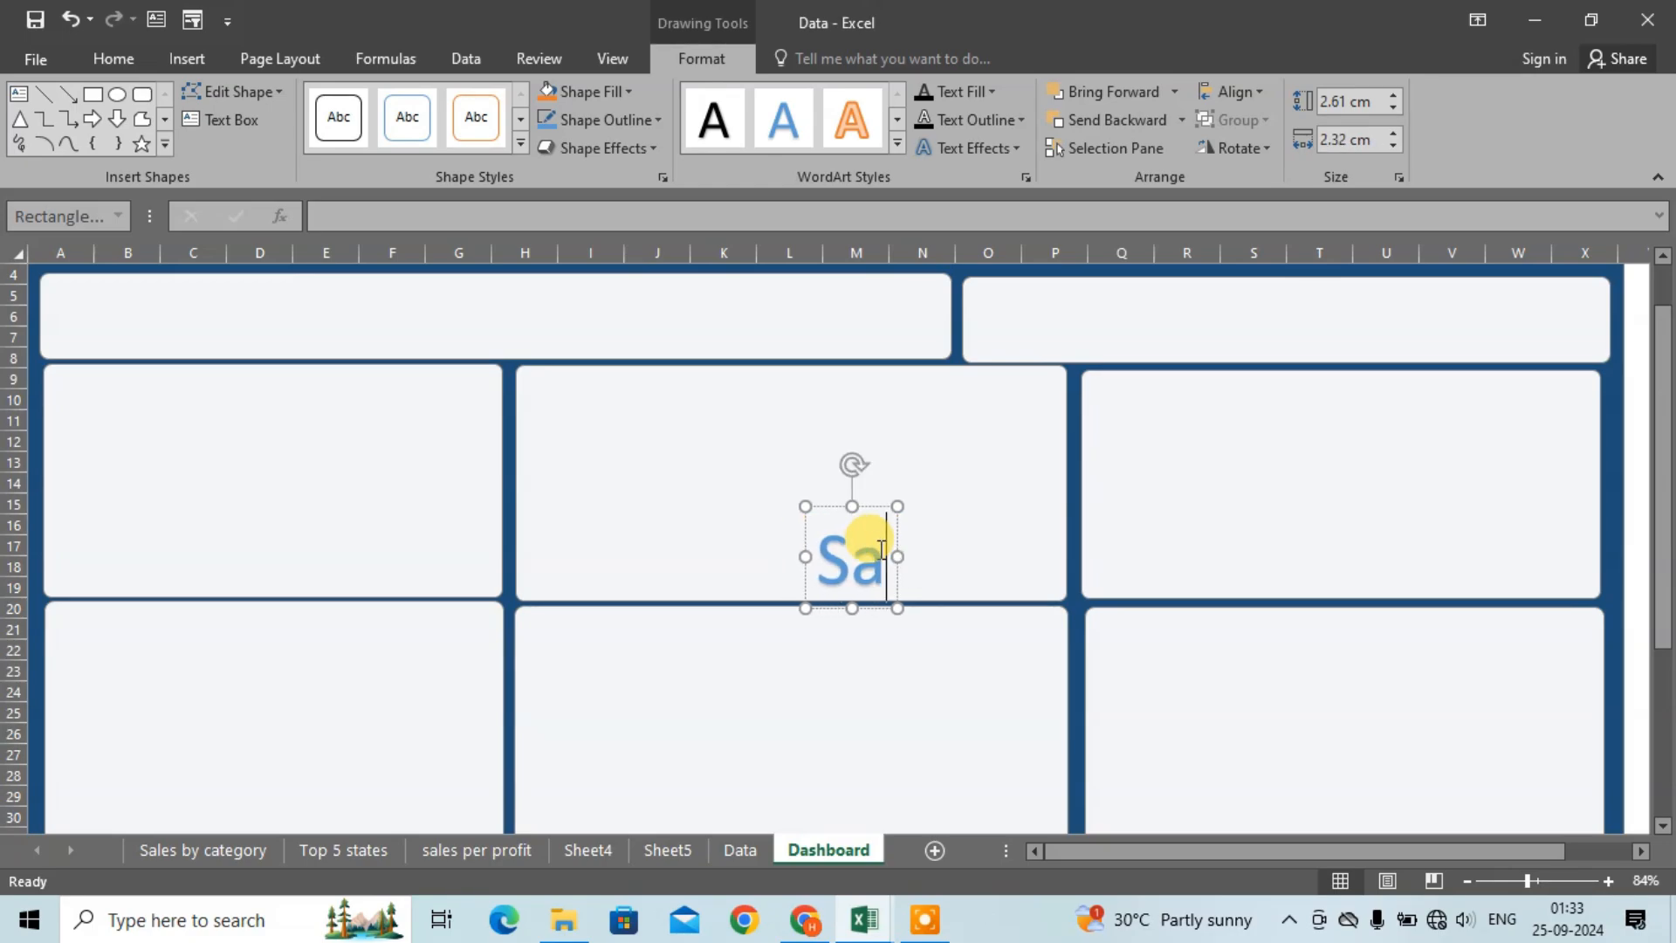
pyautogui.write('lr')
pyautogui.press('BackSpace')
pyautogui.write('e')
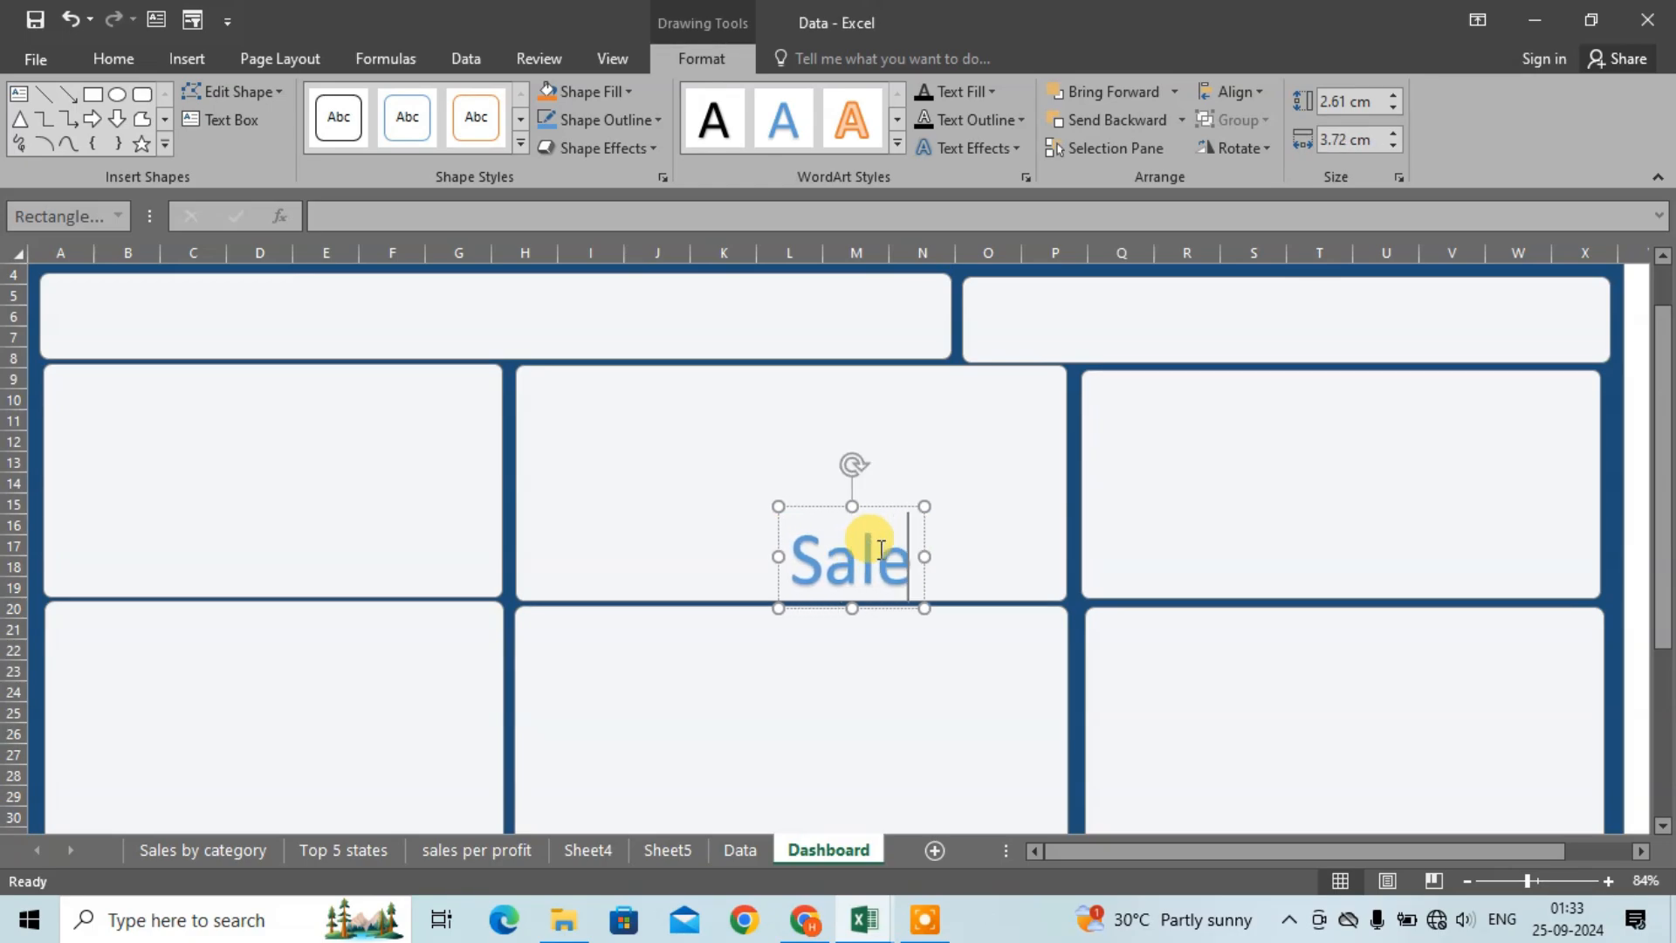
pyautogui.write('s Fas')
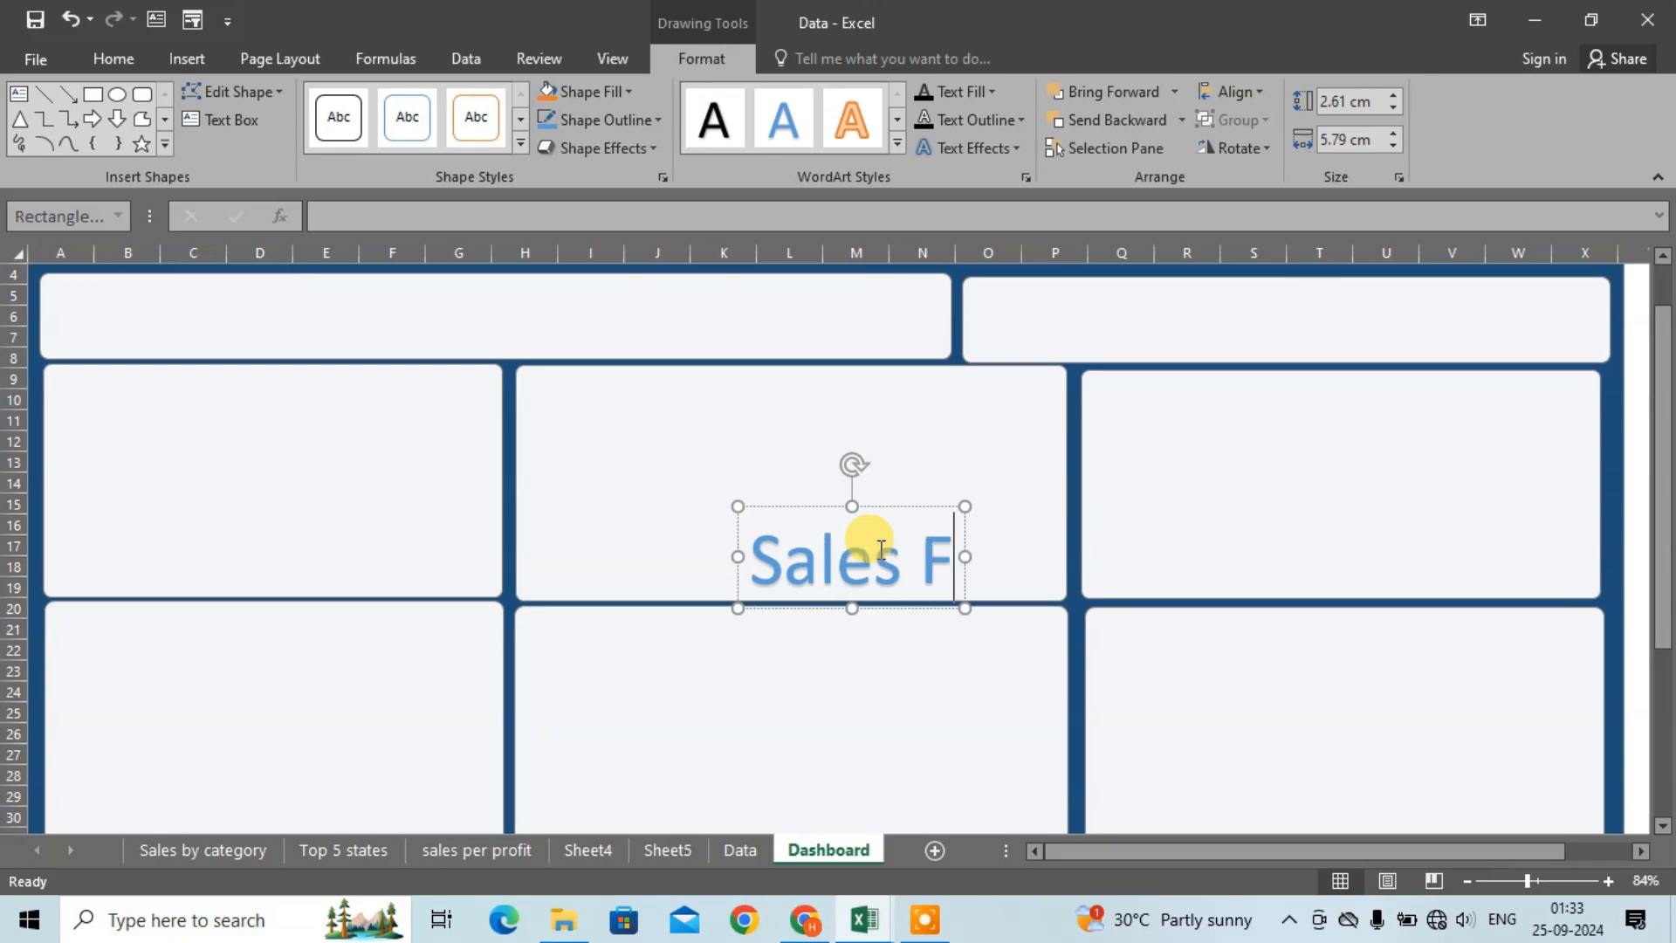
pyautogui.press('BackSpace')
pyautogui.press('BackSpace')
pyautogui.press('BackSpace')
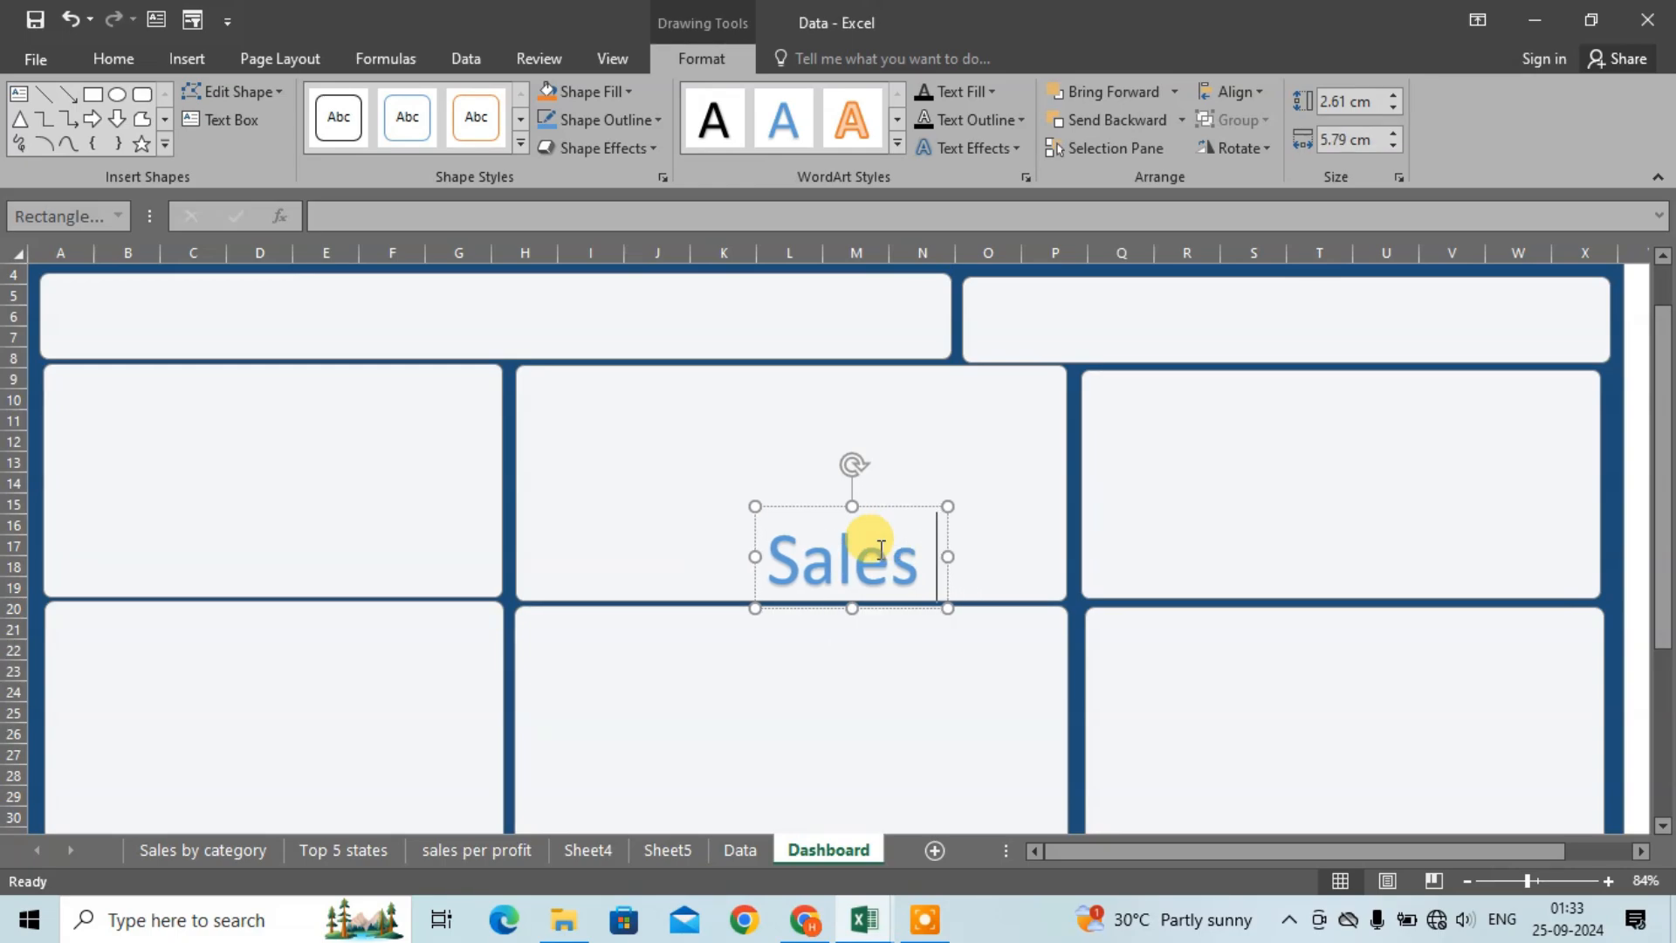
pyautogui.write('Dashb')
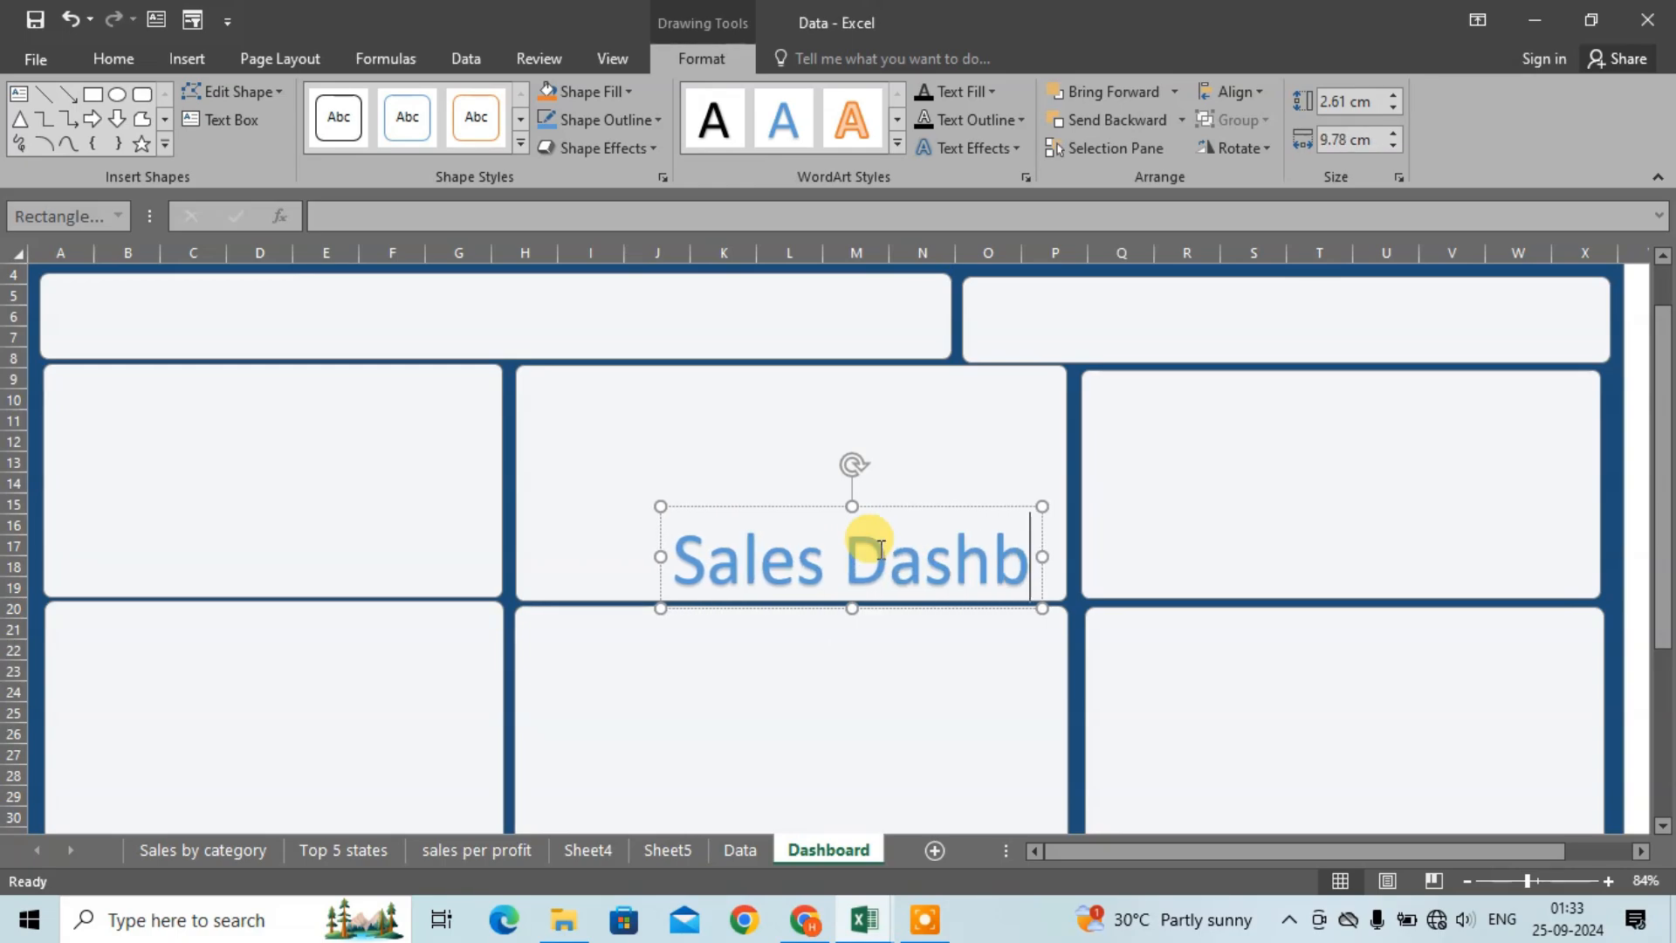
pyautogui.write('oard')
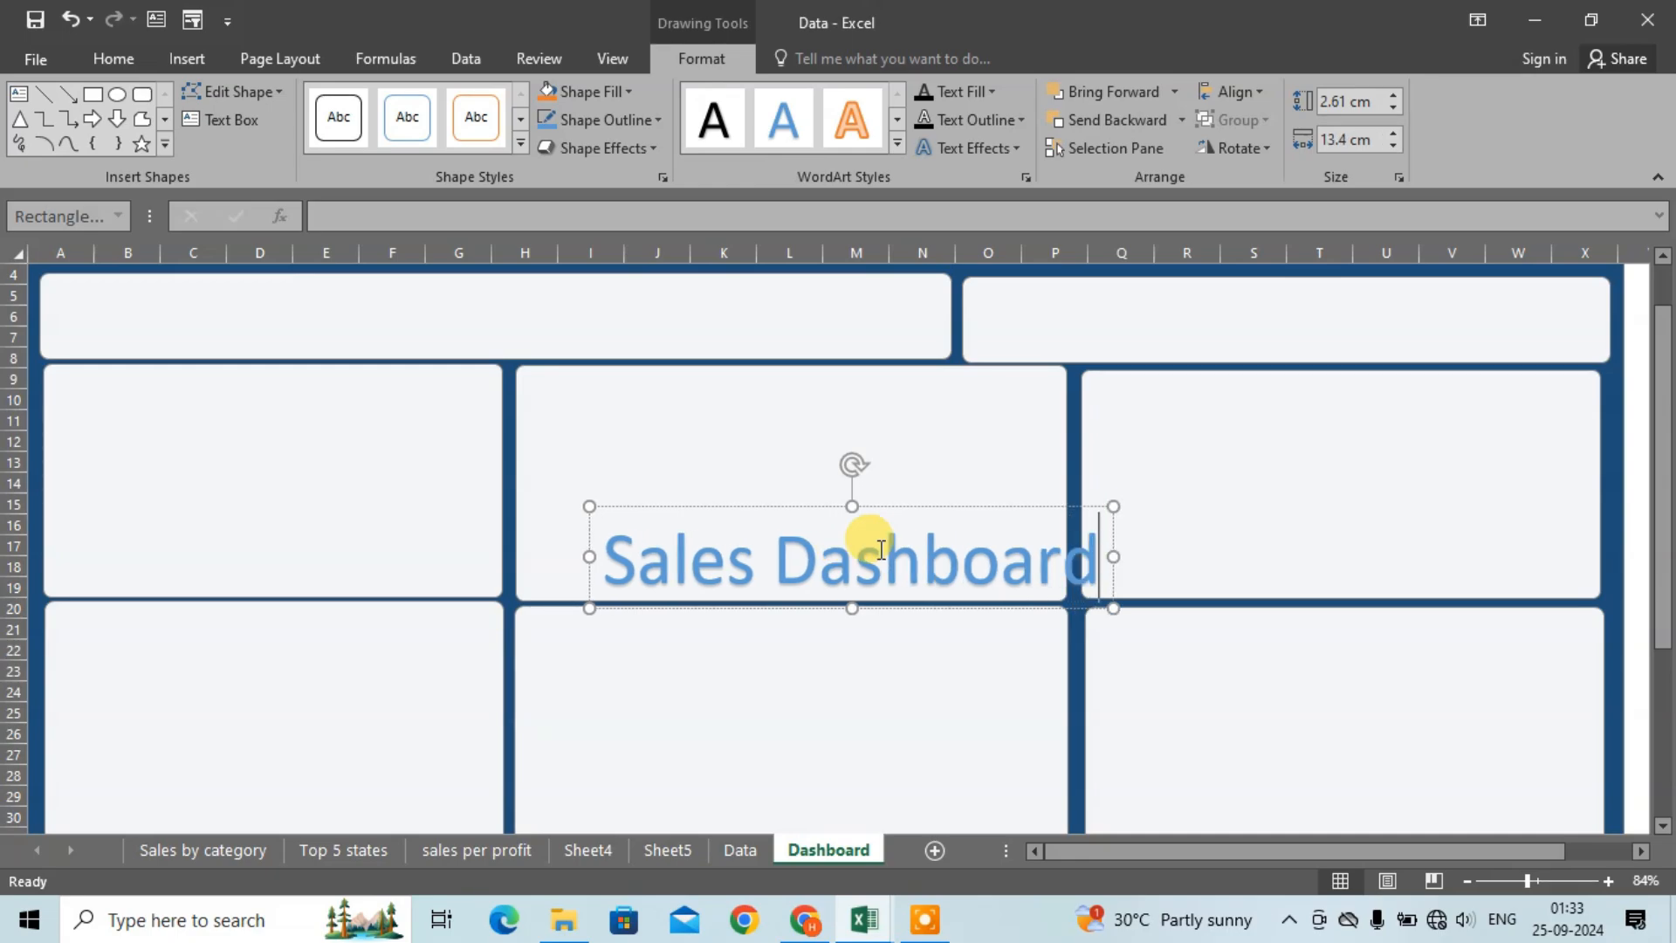
# Step: Place the "Sales Dashboard" title over the wide header panel and shift the background panel group slightly up and to the right
pyautogui.moveTo(1103, 524); pyautogui.dragTo(969, 359)
pyautogui.scroll(-1, 960, 340)
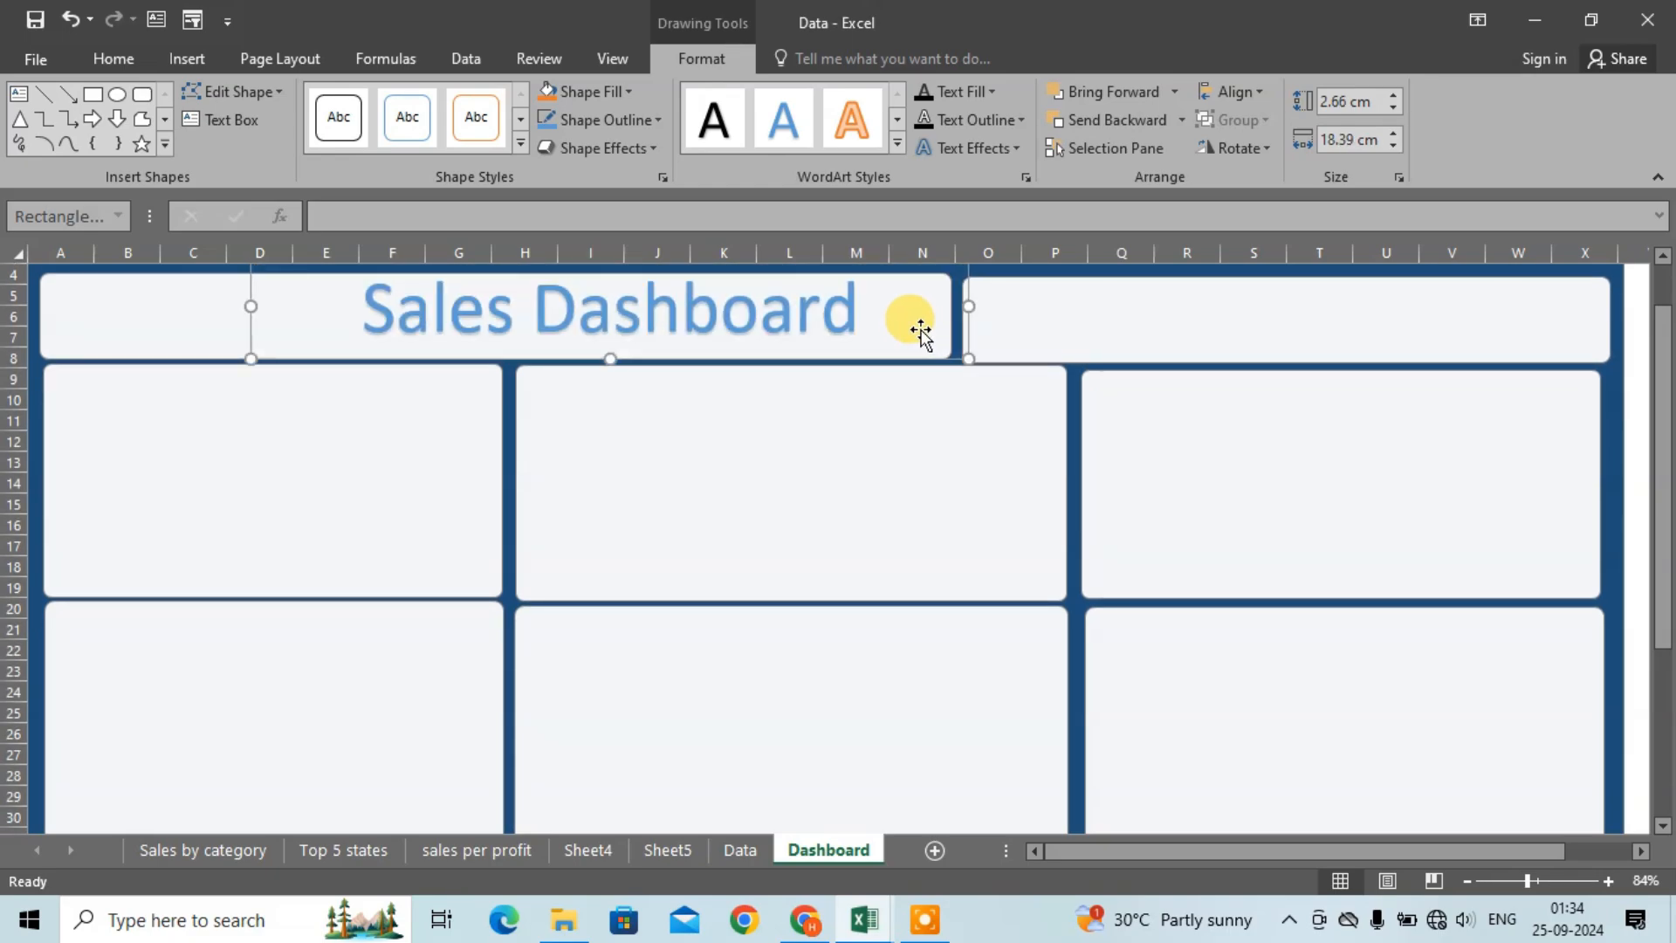
pyautogui.click(752, 330)
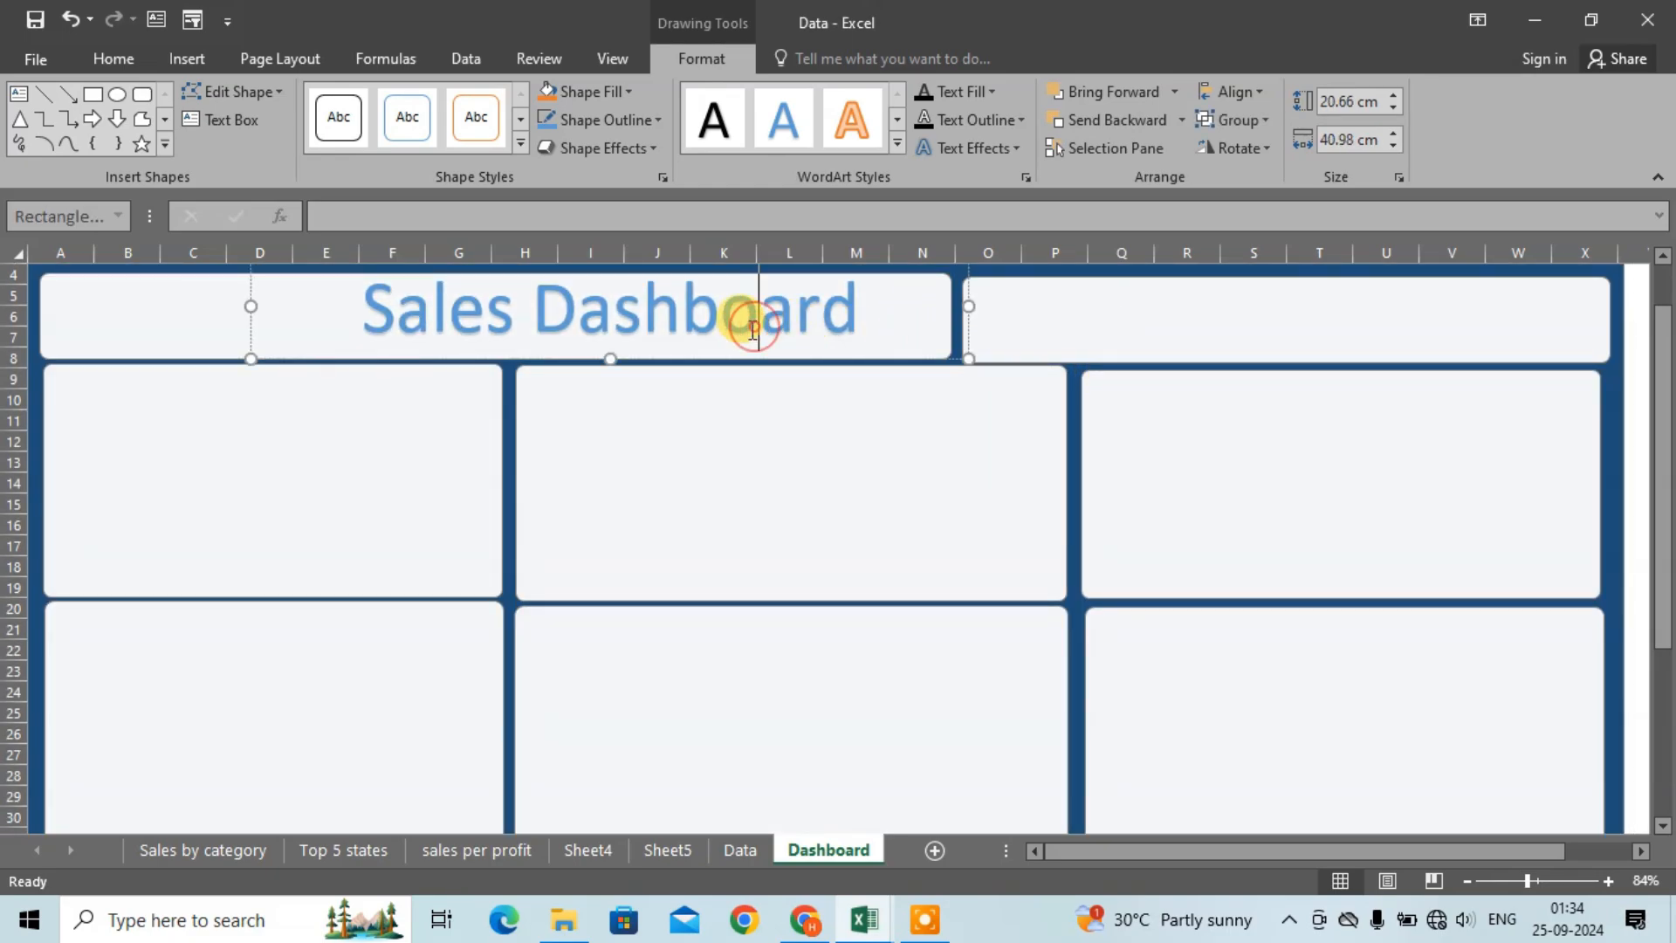
pyautogui.click(913, 340)
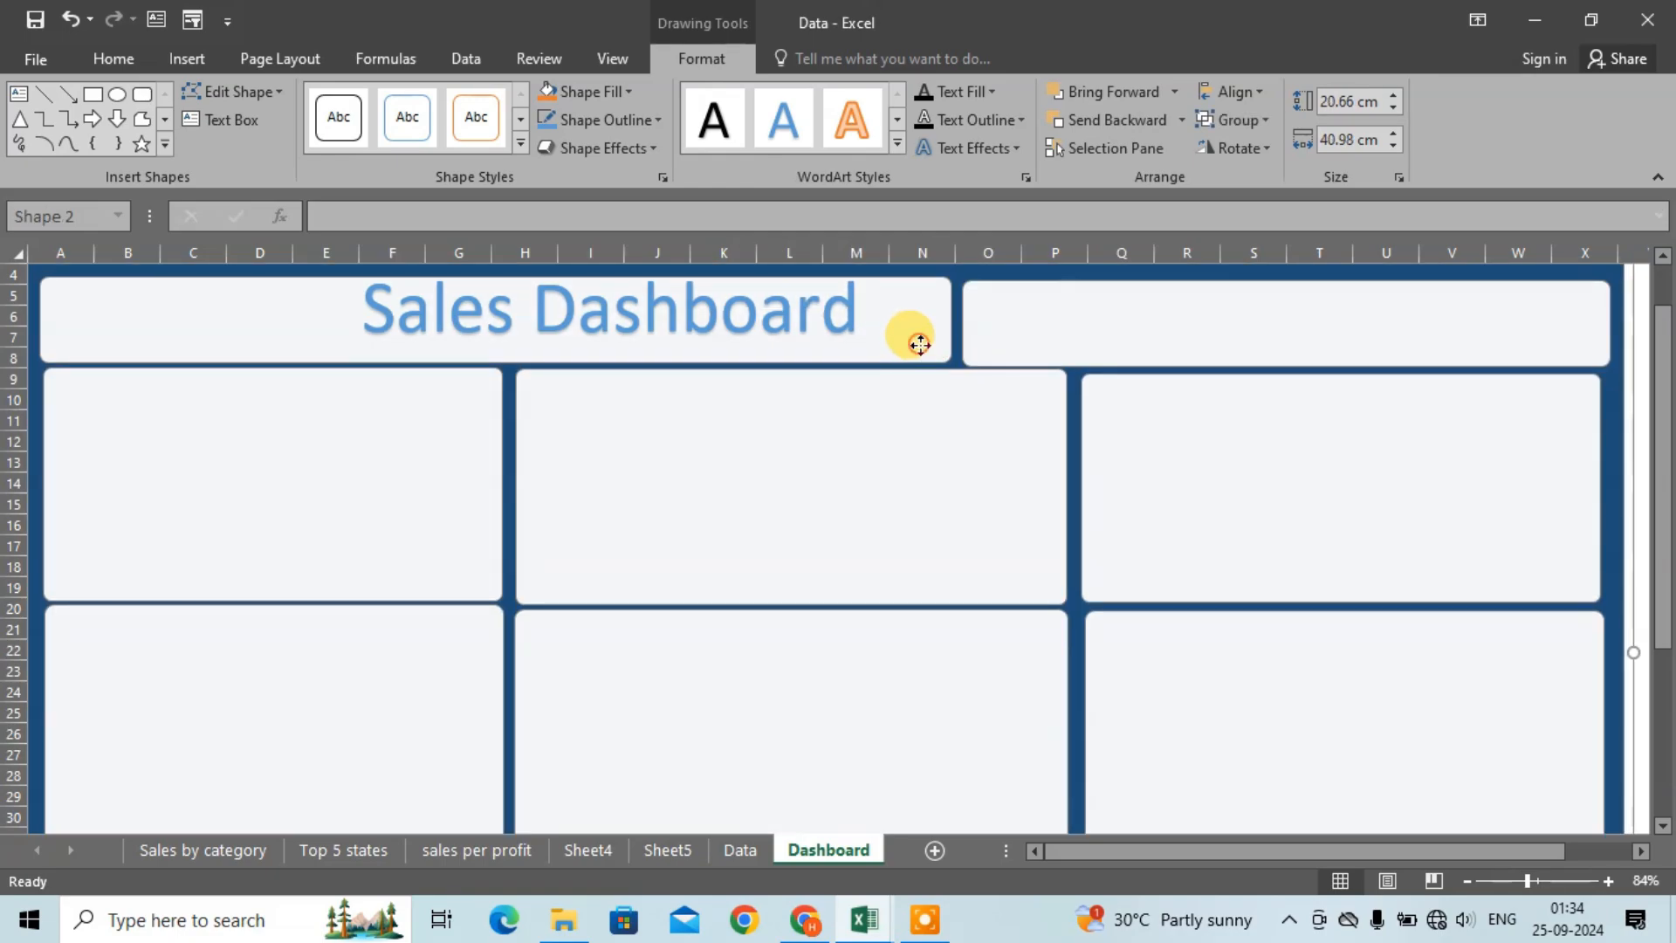
pyautogui.moveTo(919, 344); pyautogui.dragTo(928, 333)
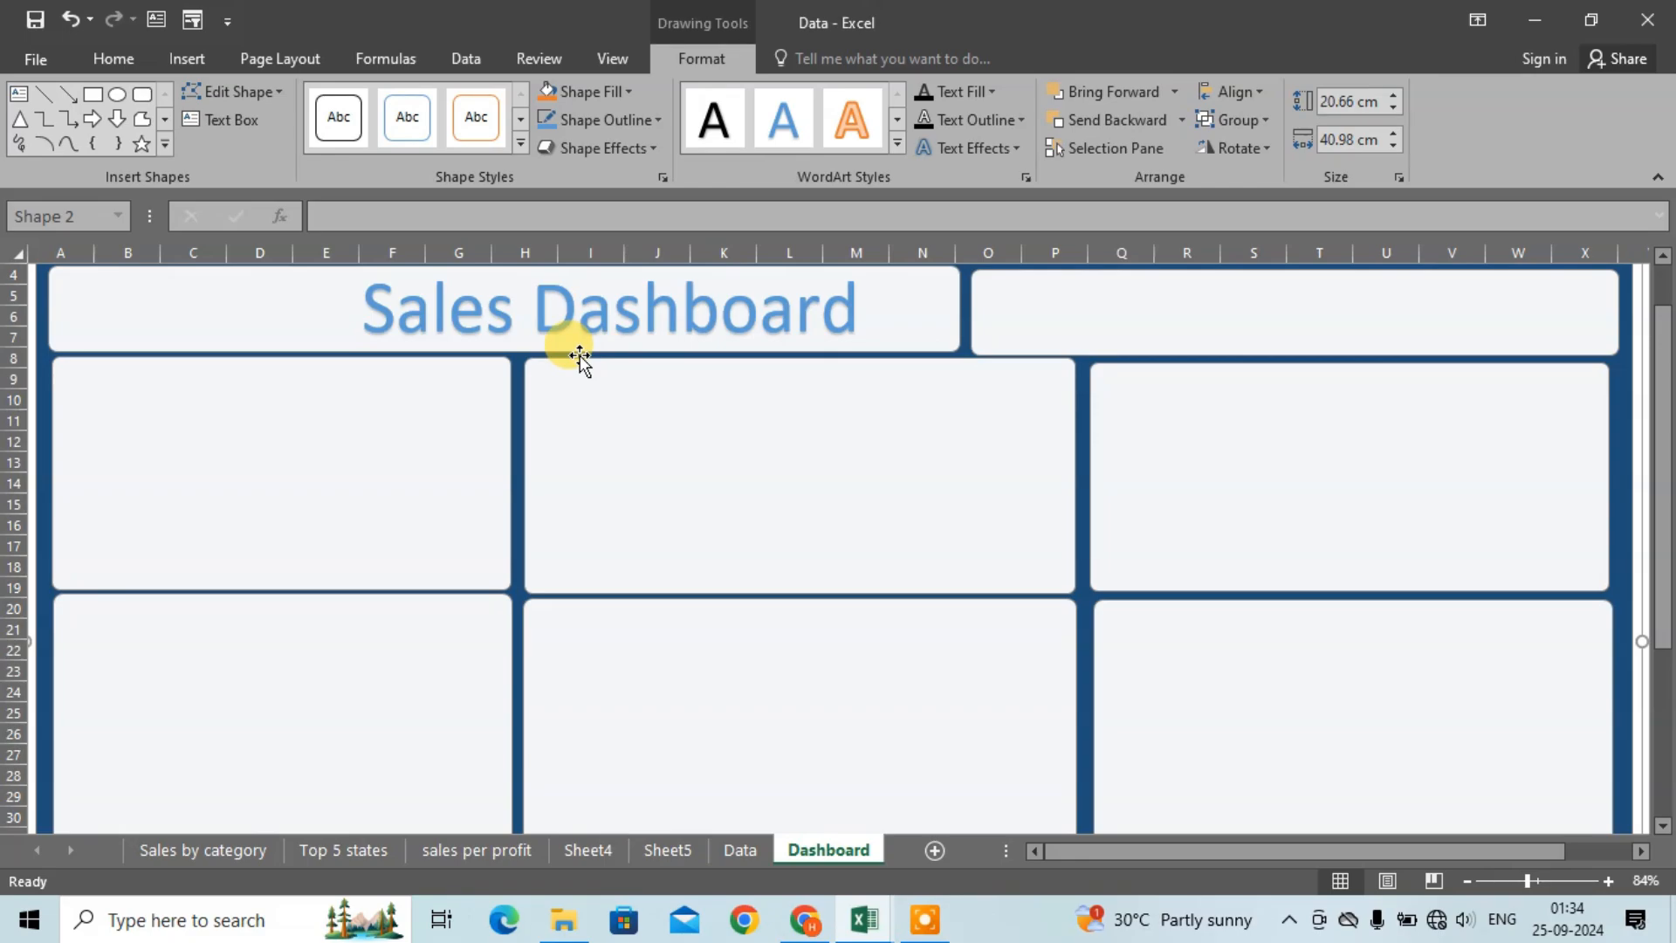
# Step: Rename Sheet5 as "profit by month"
pyautogui.click(677, 850)
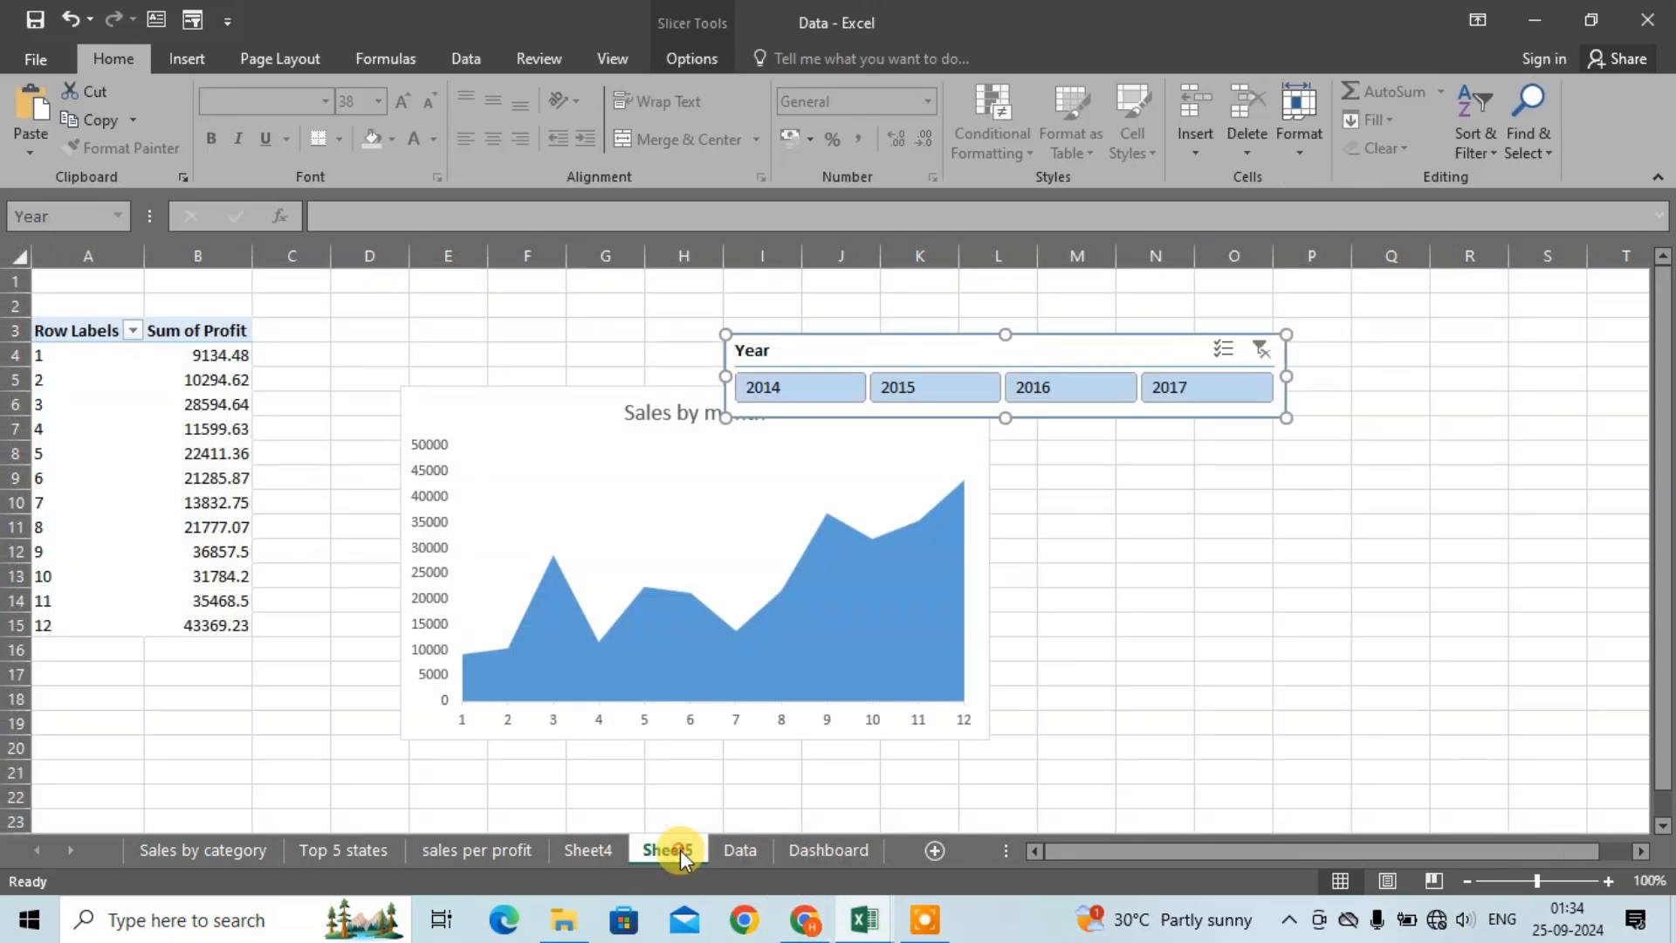
pyautogui.doubleClick(679, 850)
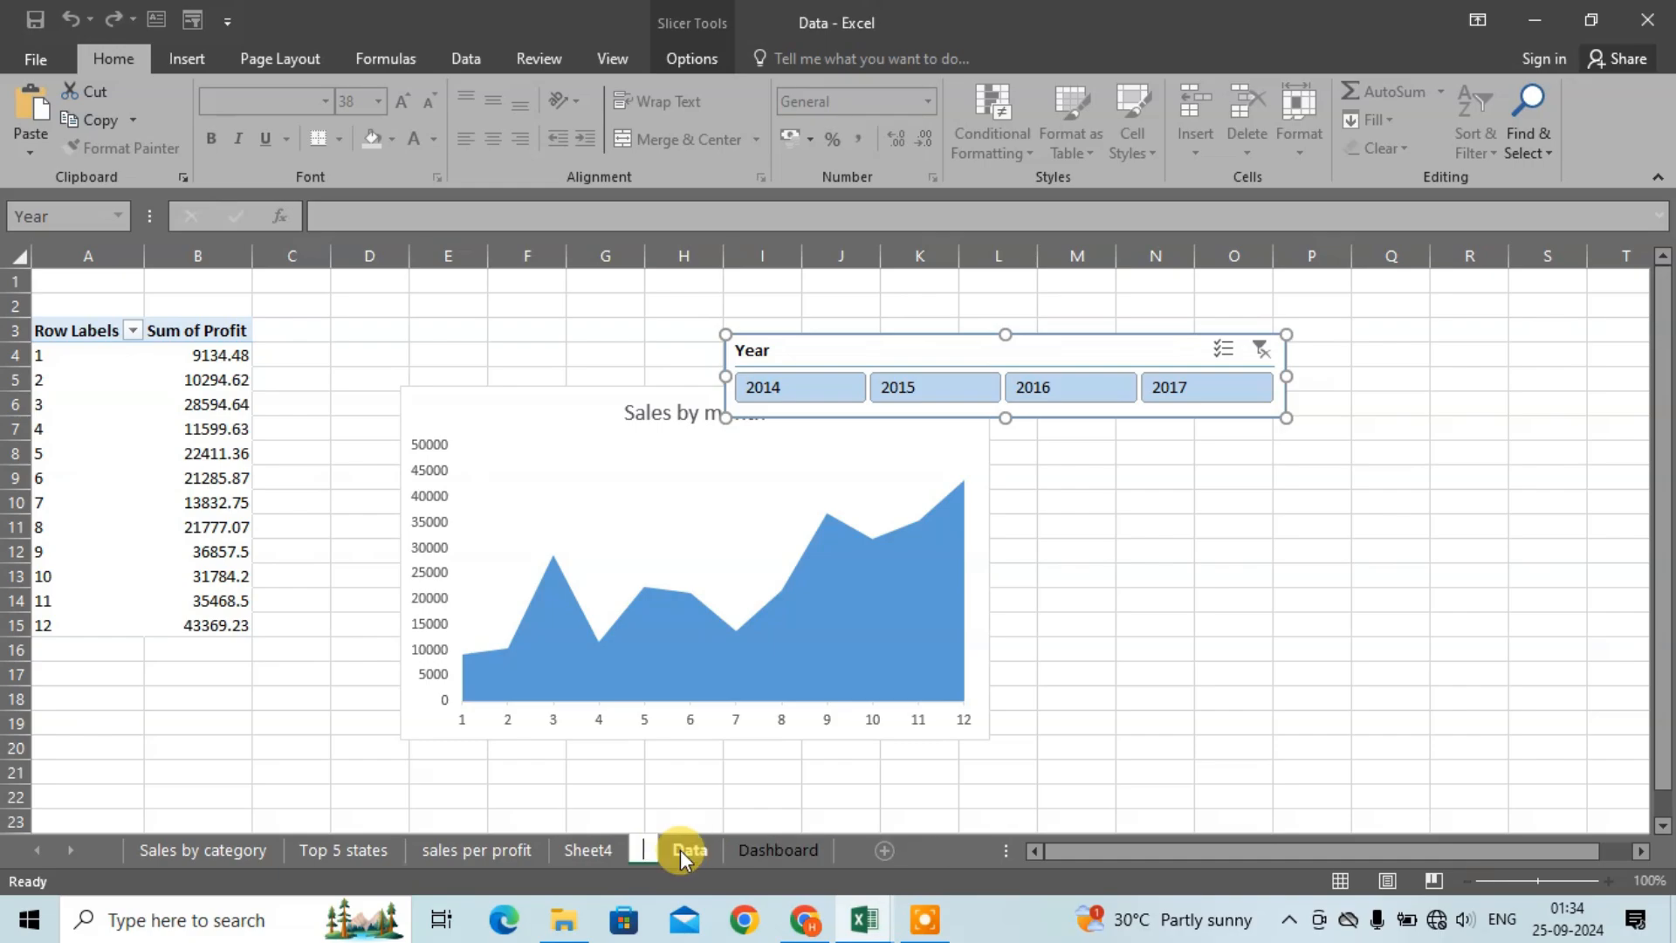
pyautogui.write('sales')
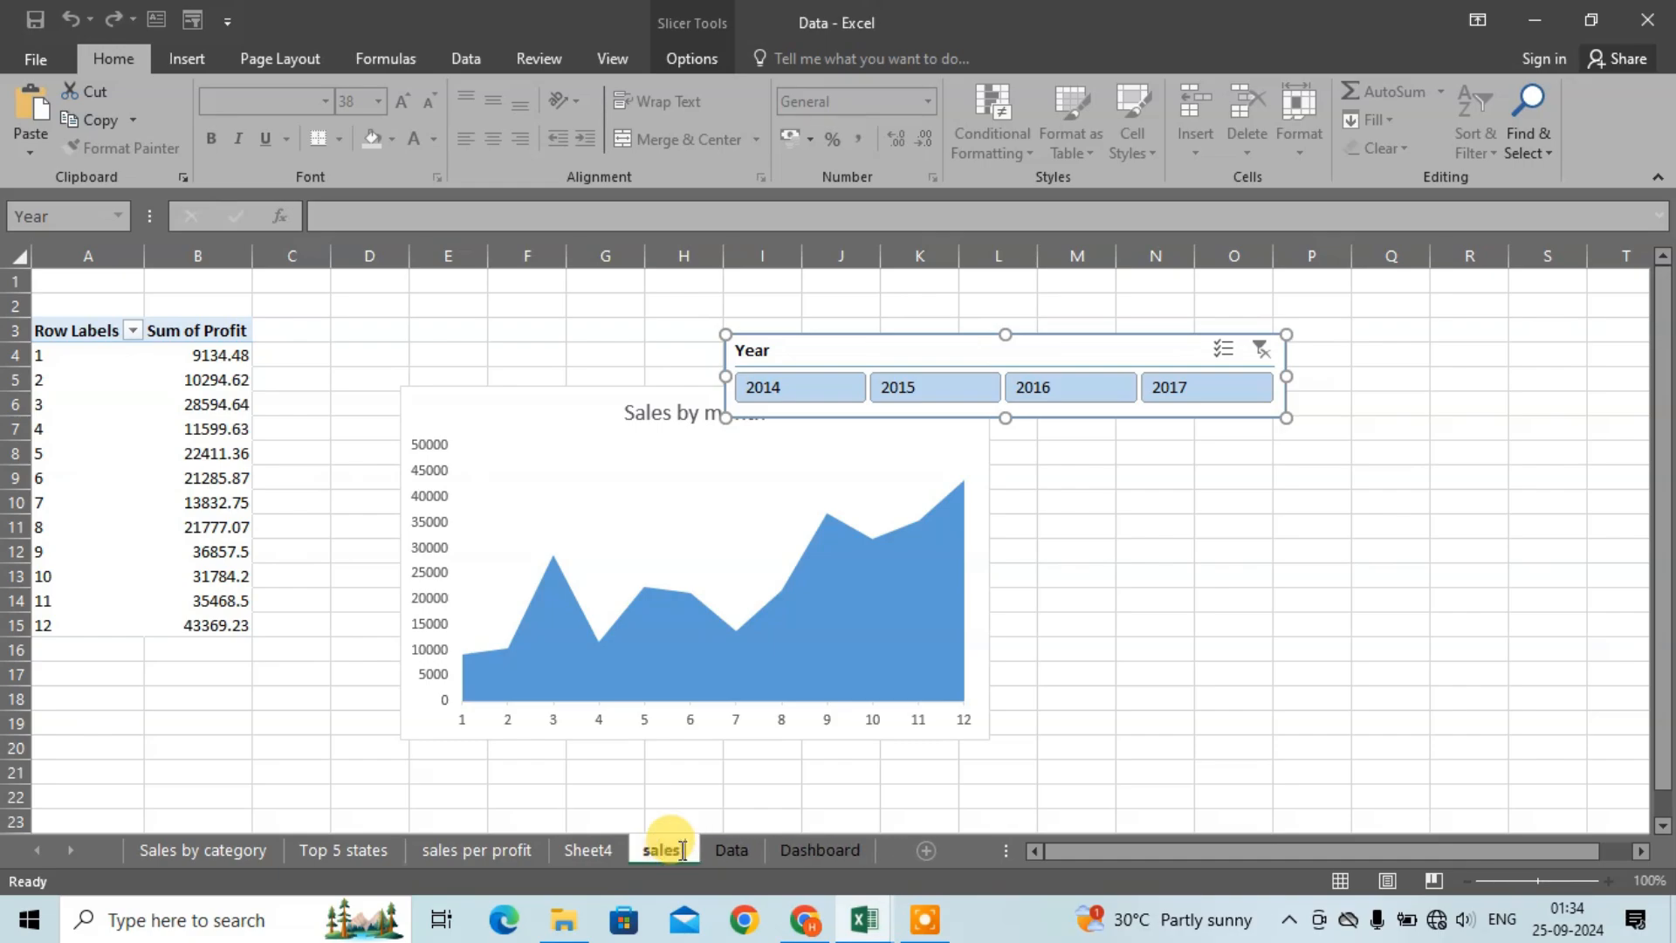
pyautogui.write(' by prog')
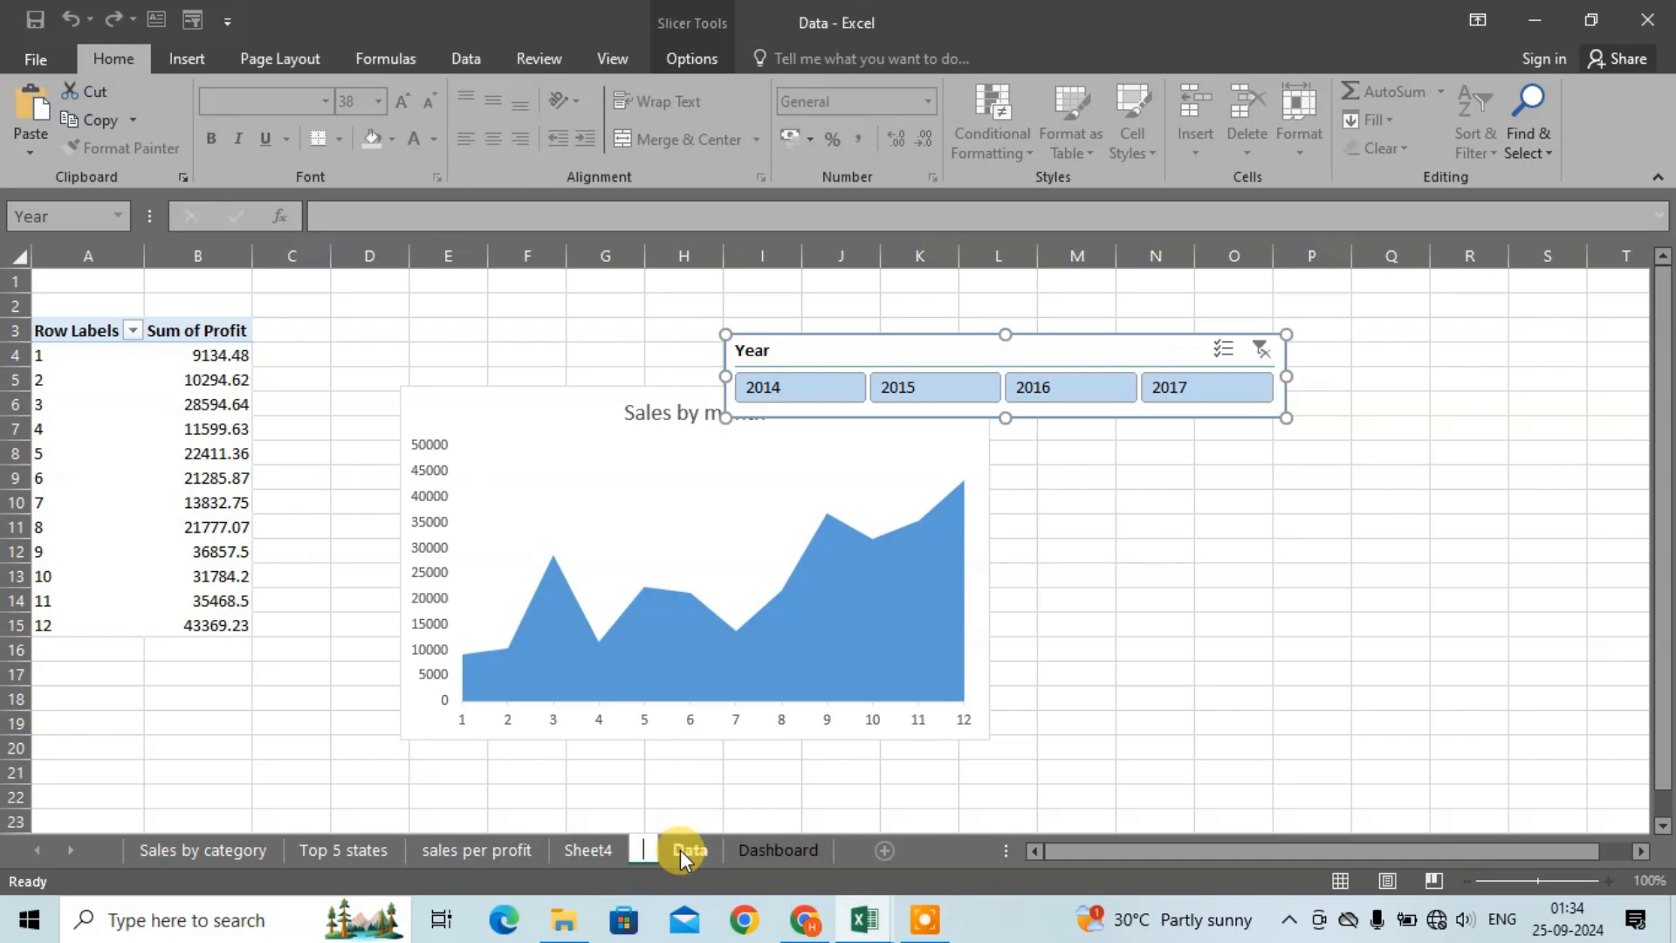
pyautogui.press('BackSpace')
pyautogui.write('fit by month')
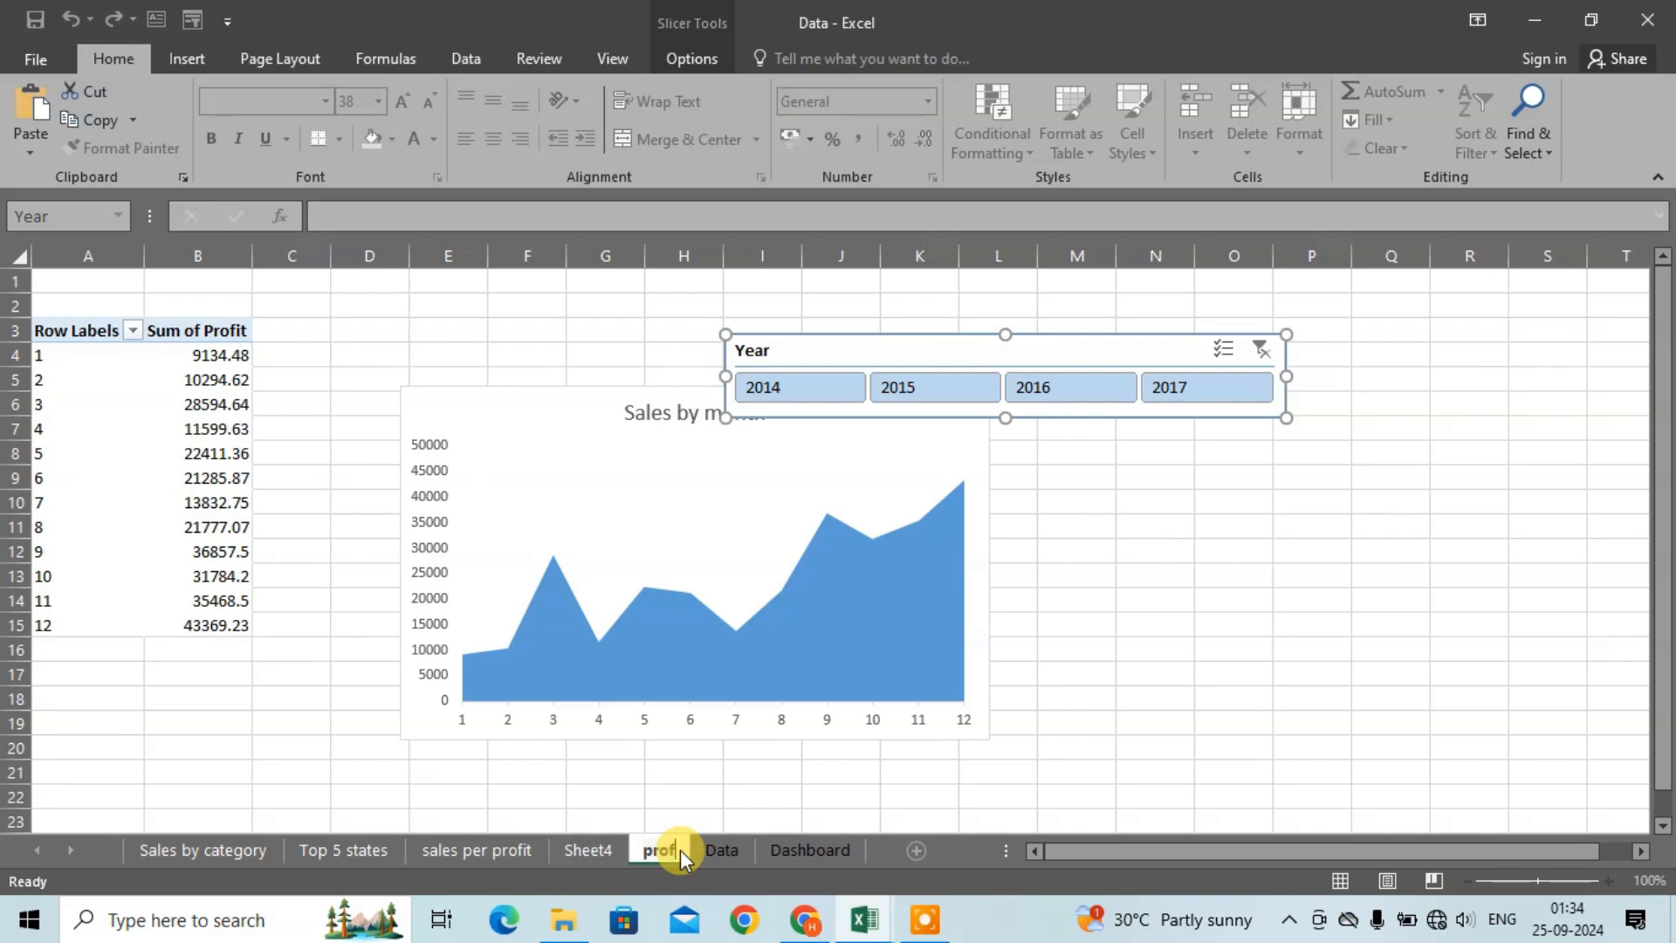
# Step: Copy the "Sales by month" area chart from the profit by month sheet and paste it onto the Dashboard sheet
pyautogui.click(964, 480)
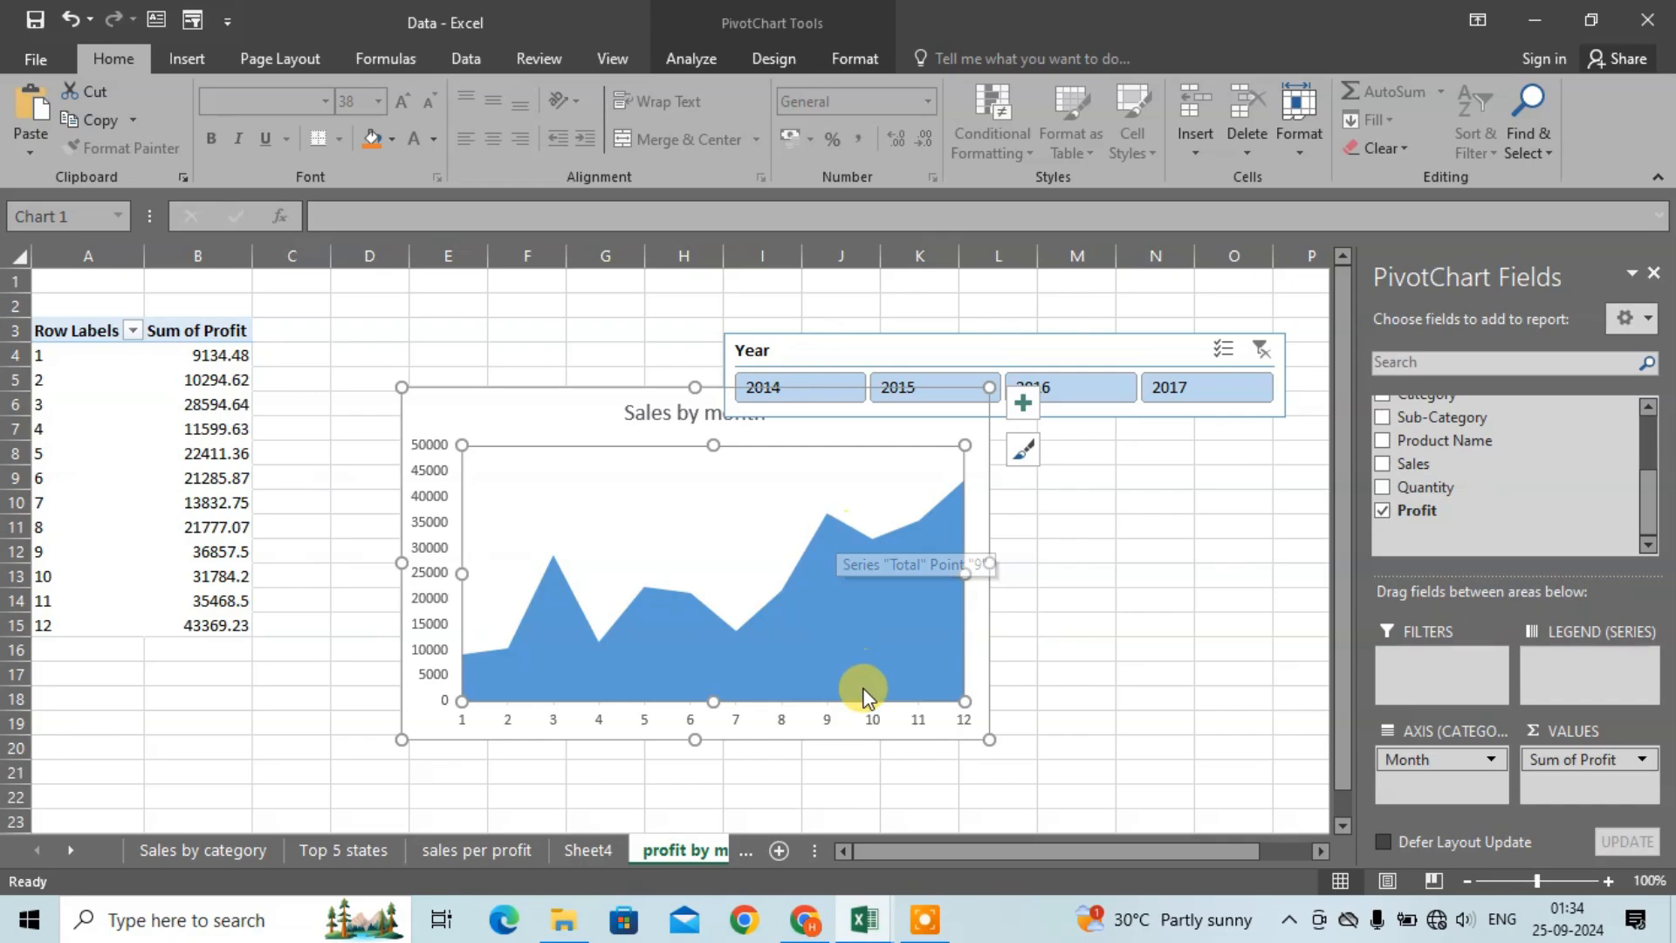
pyautogui.click(756, 850)
pyautogui.click(716, 850)
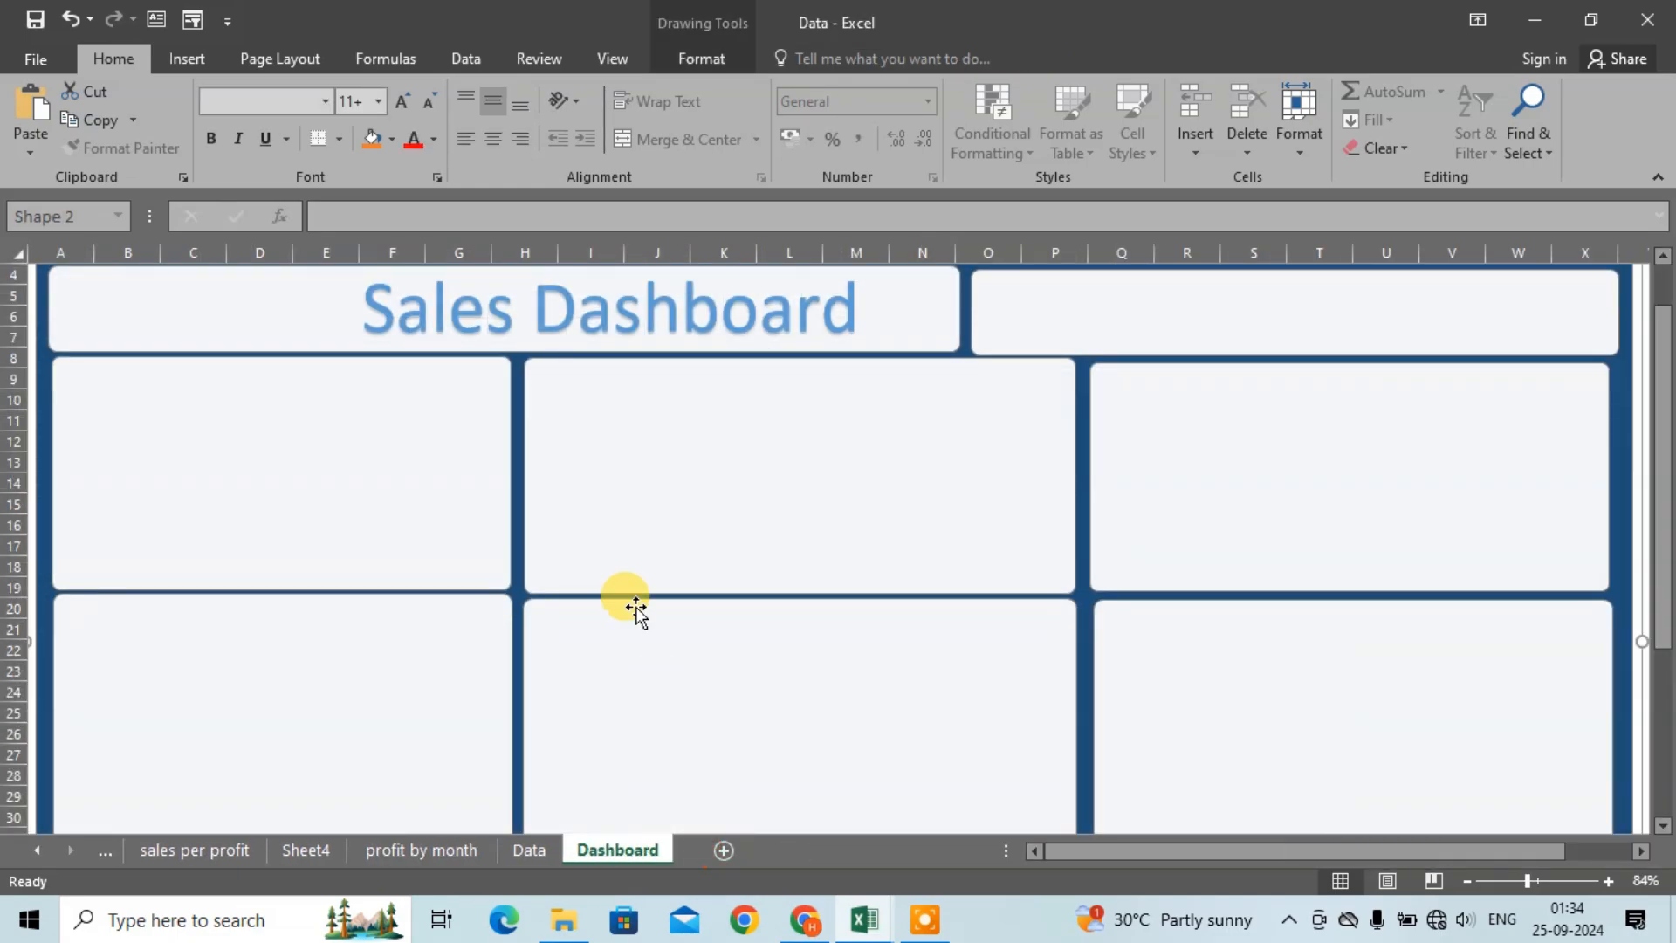
pyautogui.click(784, 476)
pyautogui.hotkey('ctrl', 'v')
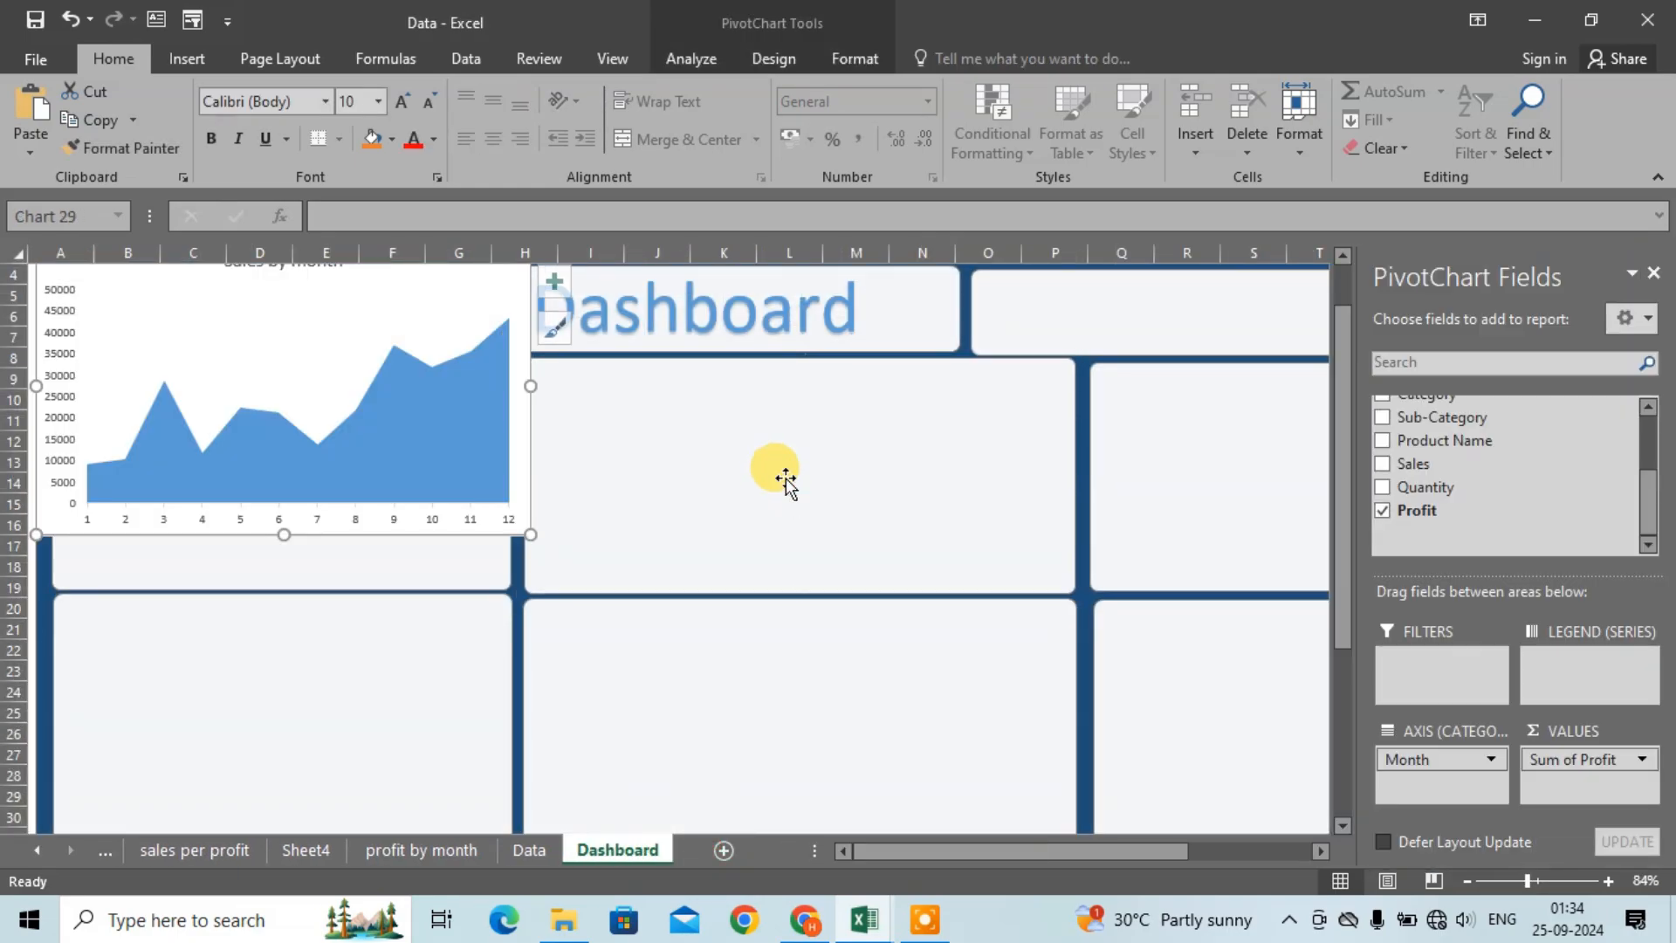
# Step: Close the PivotChart field list, then move and resize the "Sales by month" chart to fit the upper middle panel
pyautogui.click(1653, 272)
pyautogui.moveTo(524, 504); pyautogui.dragTo(1063, 587)
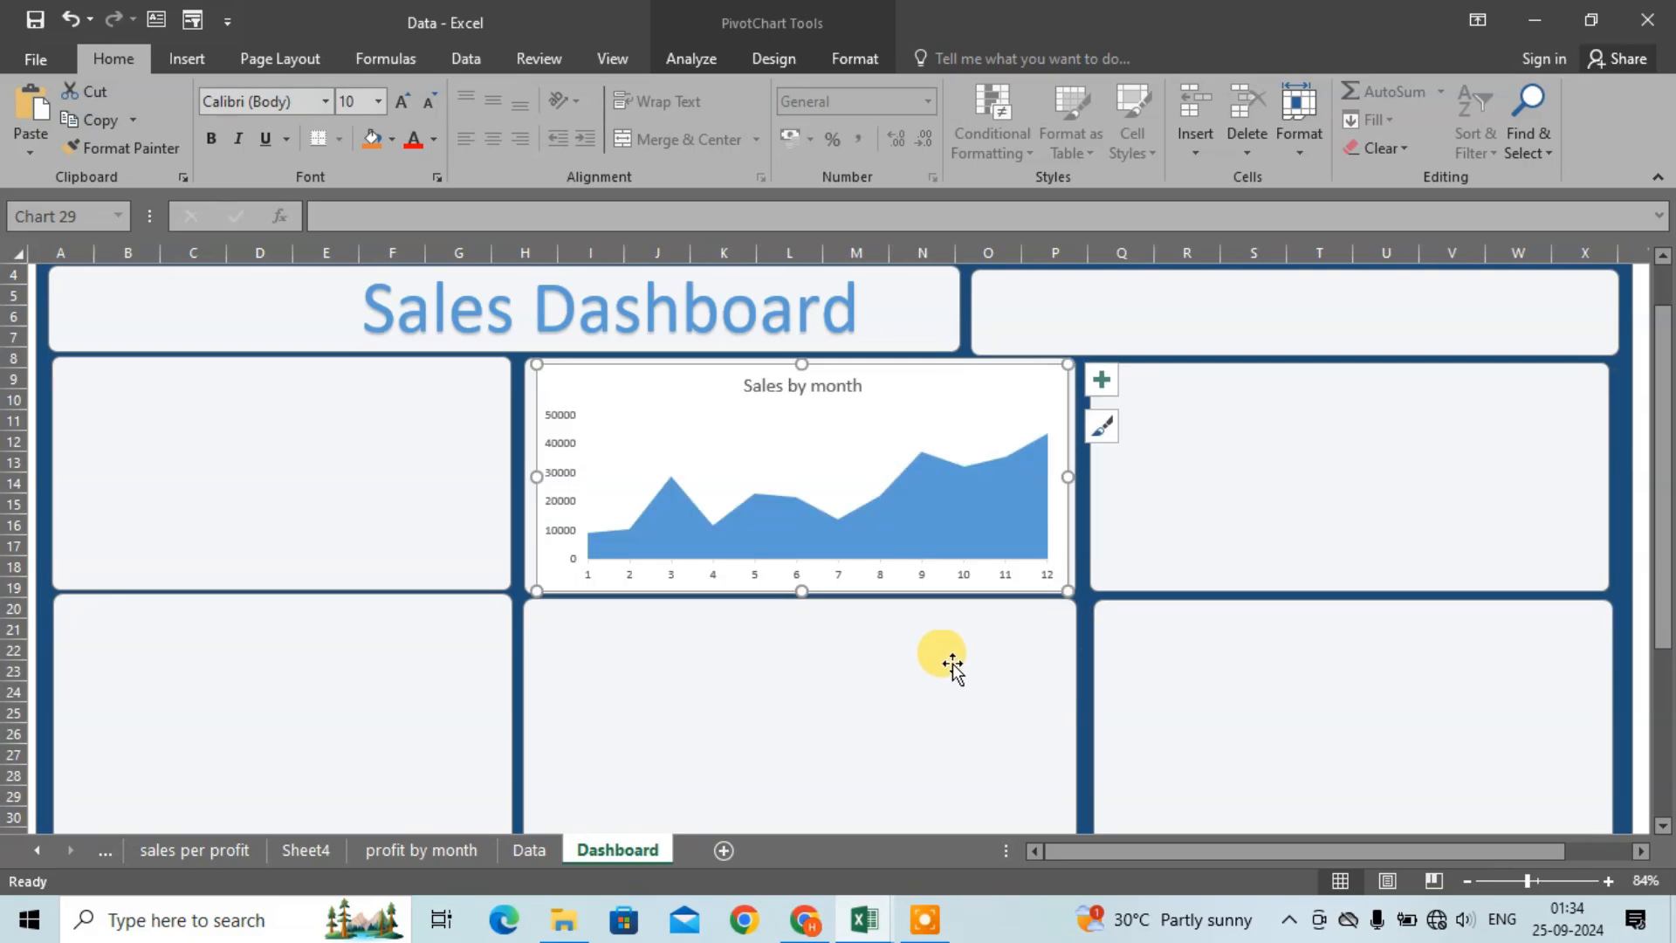
pyautogui.moveTo(796, 583); pyautogui.dragTo(791, 579)
pyautogui.moveTo(534, 472); pyautogui.dragTo(529, 472)
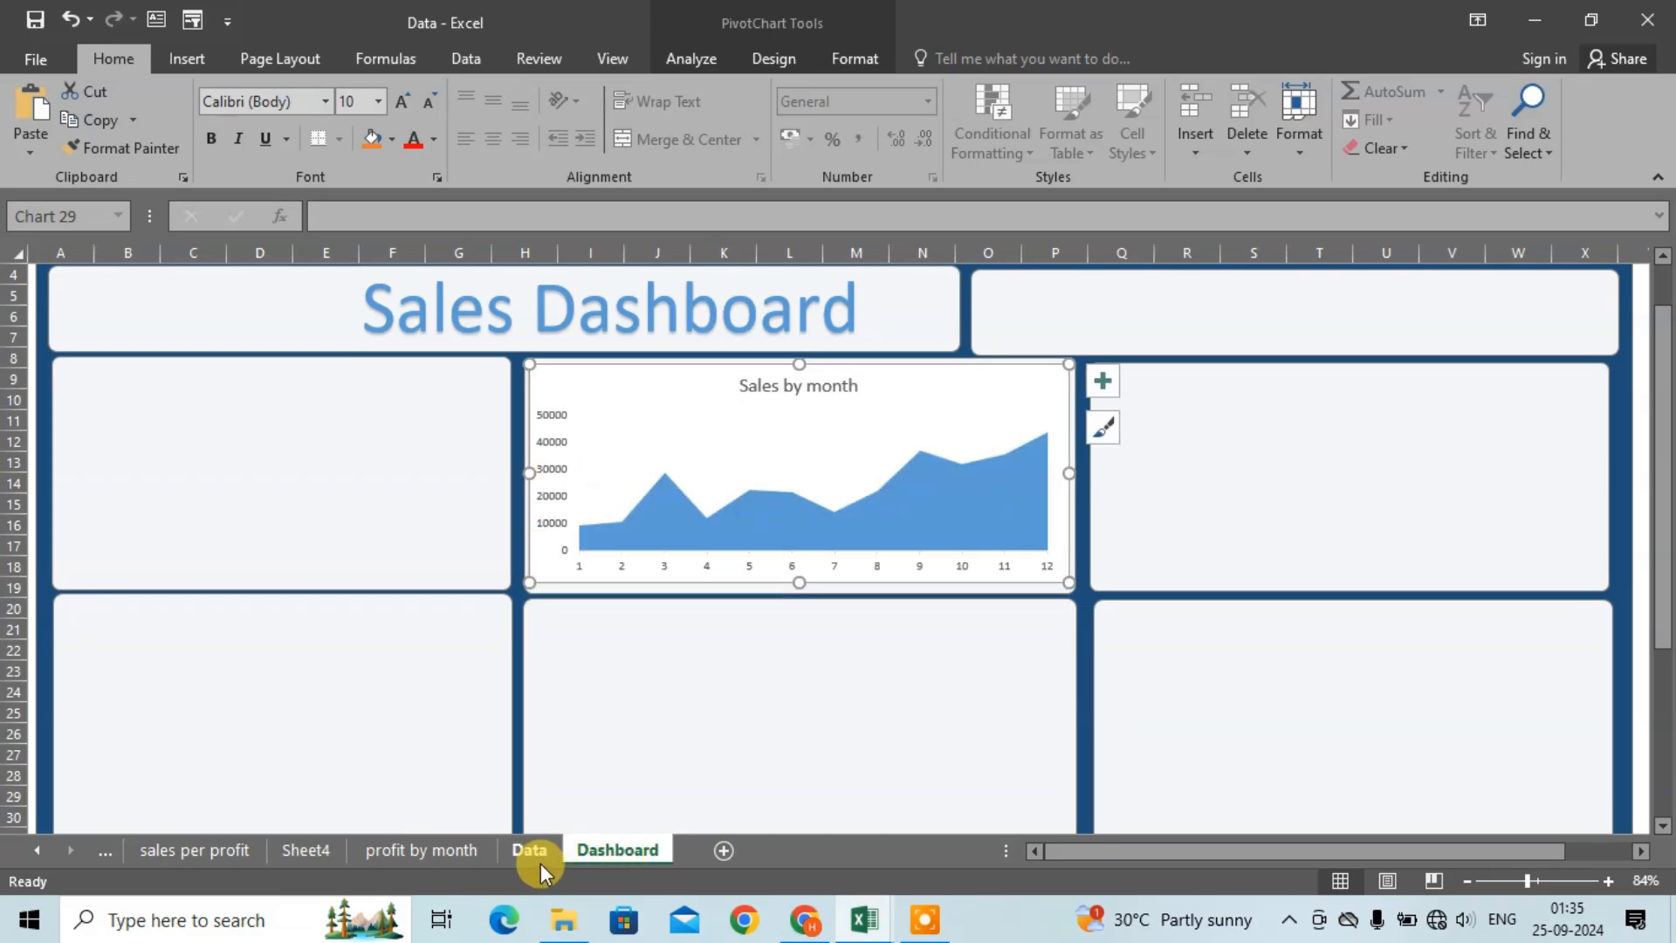
# Step: Copy the "Top 5 sates with profit" column chart from the Top 5 states sheet and paste it onto the Dashboard sheet
pyautogui.click(35, 846)
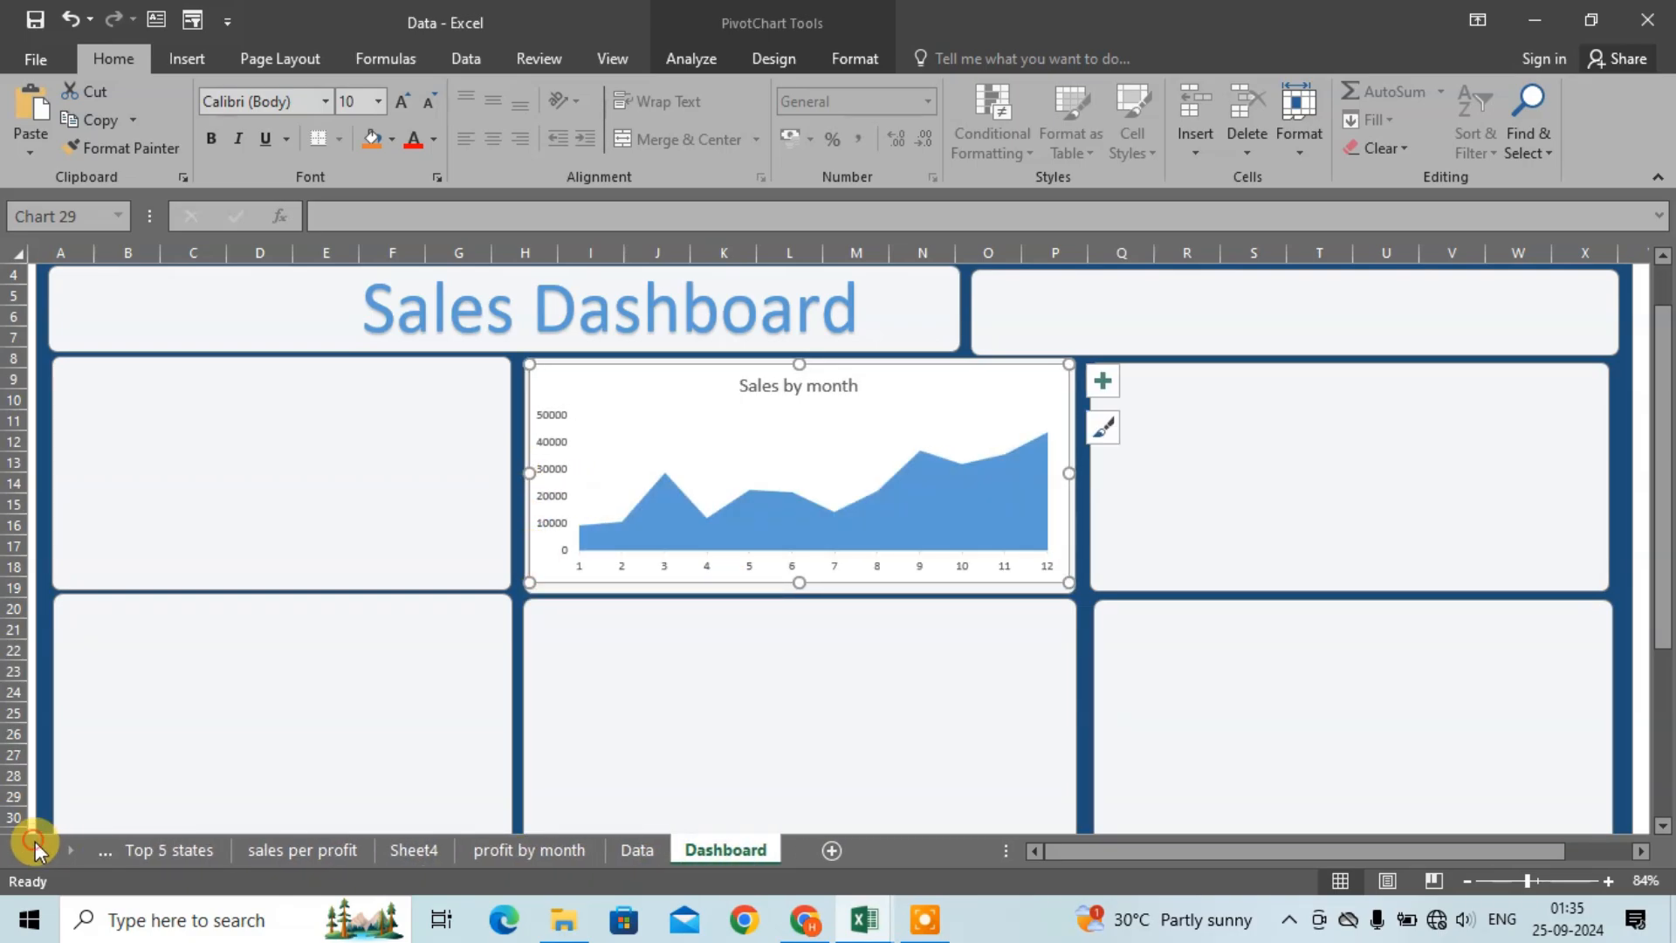
pyautogui.click(155, 851)
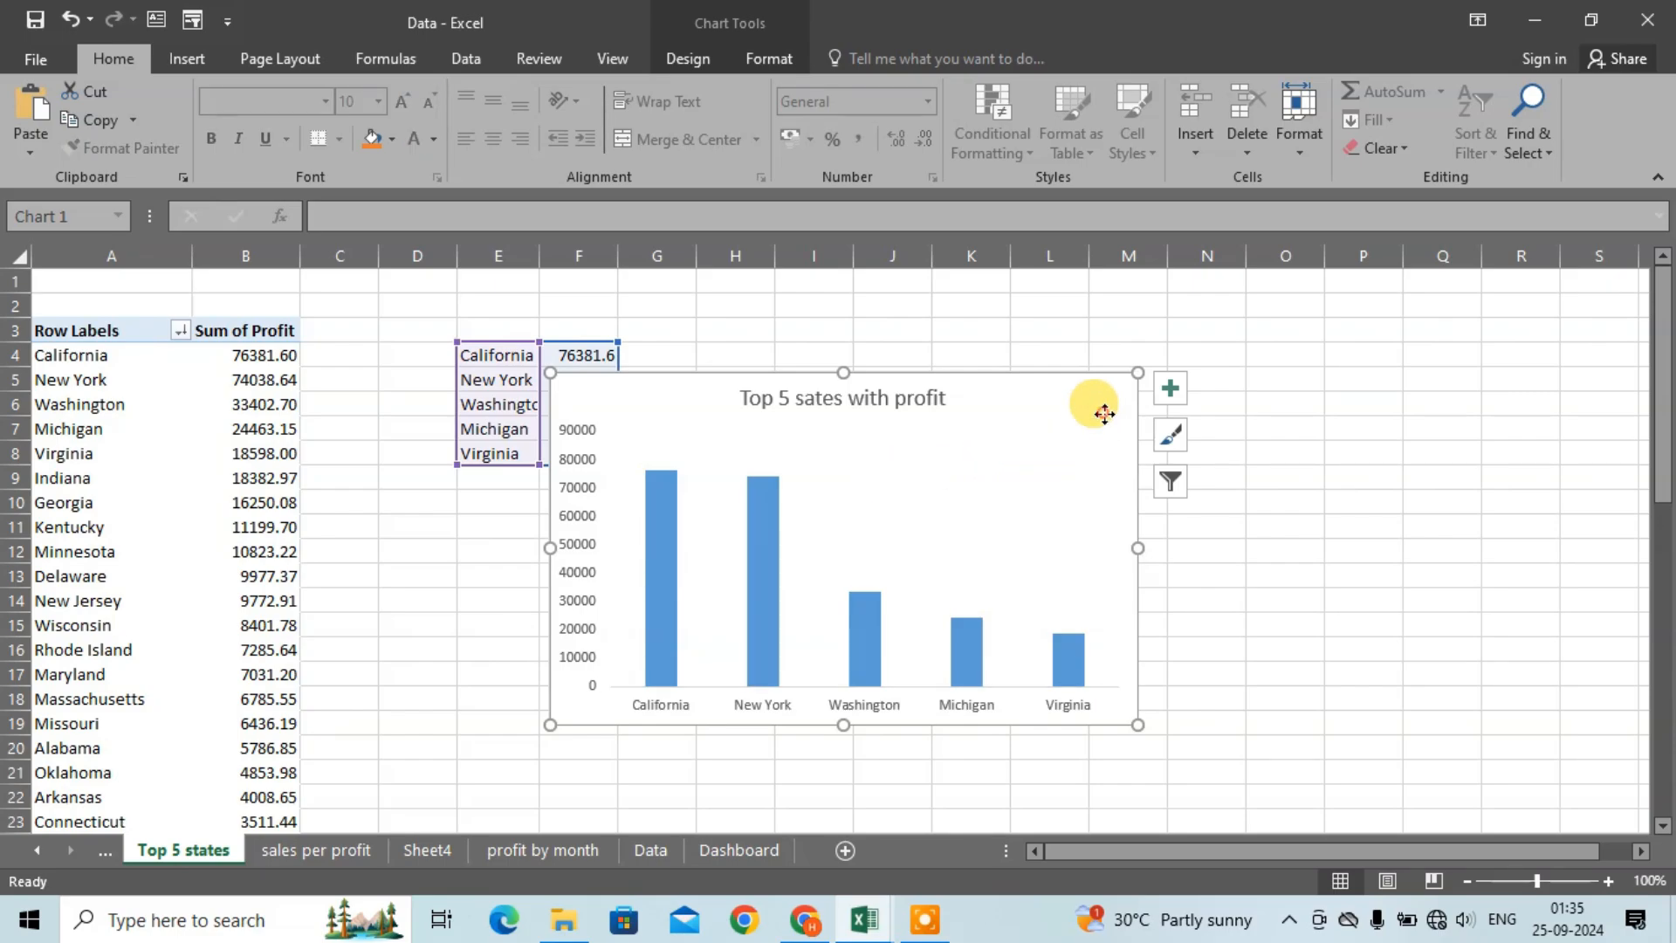
pyautogui.click(733, 851)
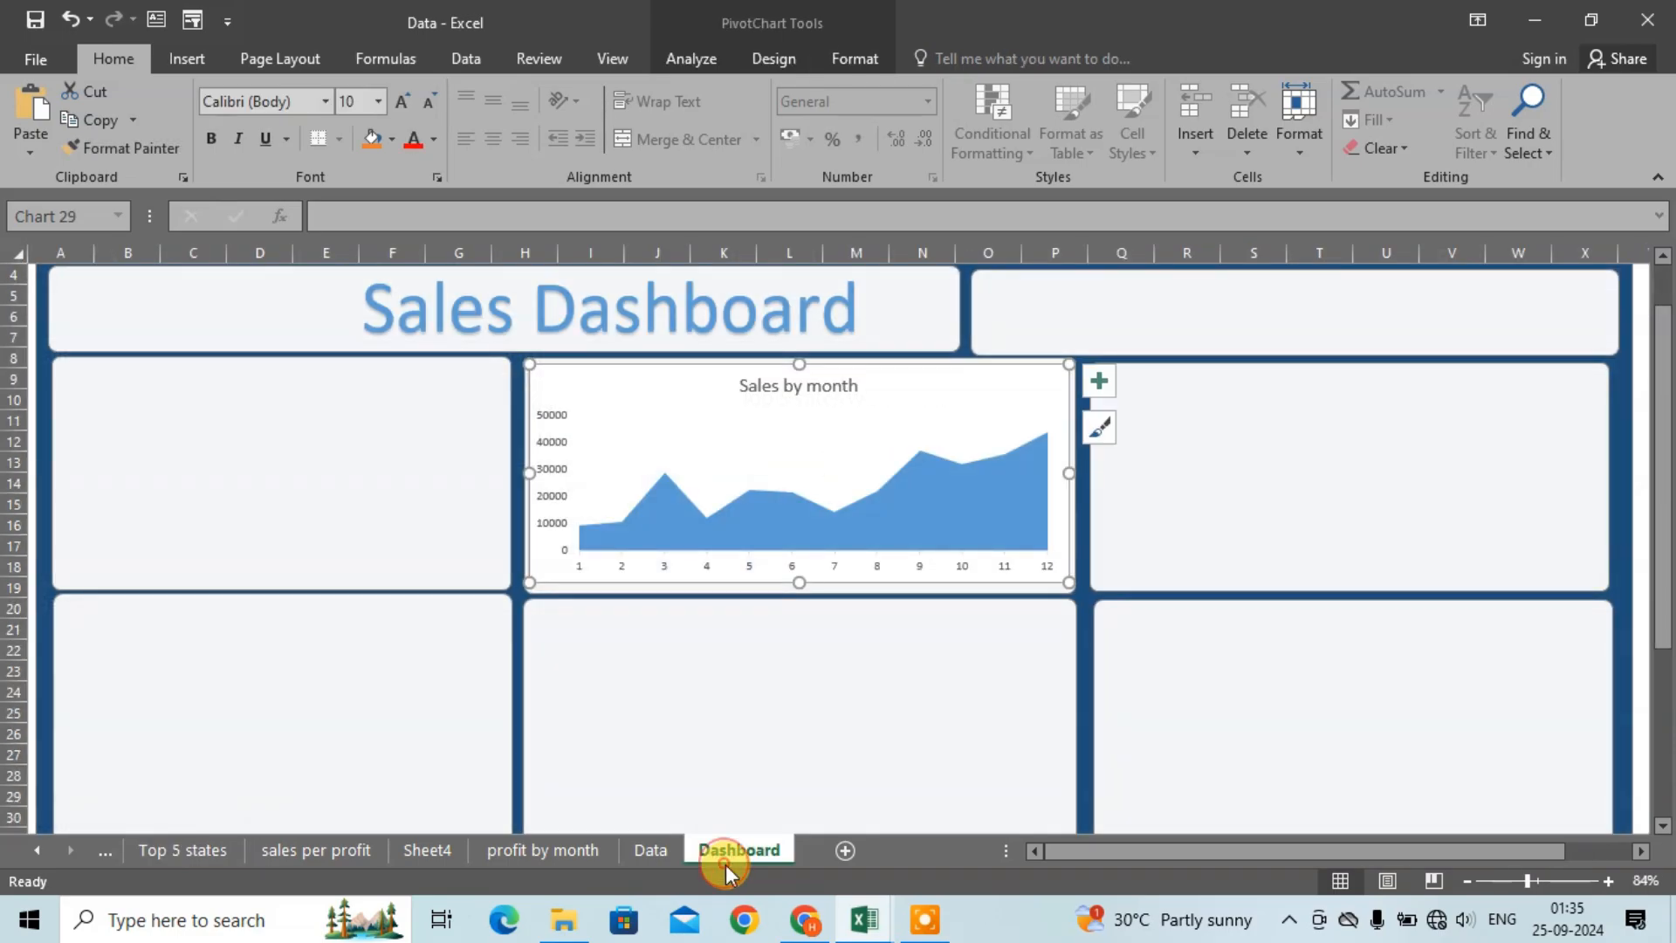
pyautogui.click(290, 516)
pyautogui.hotkey('ctrl', 'v')
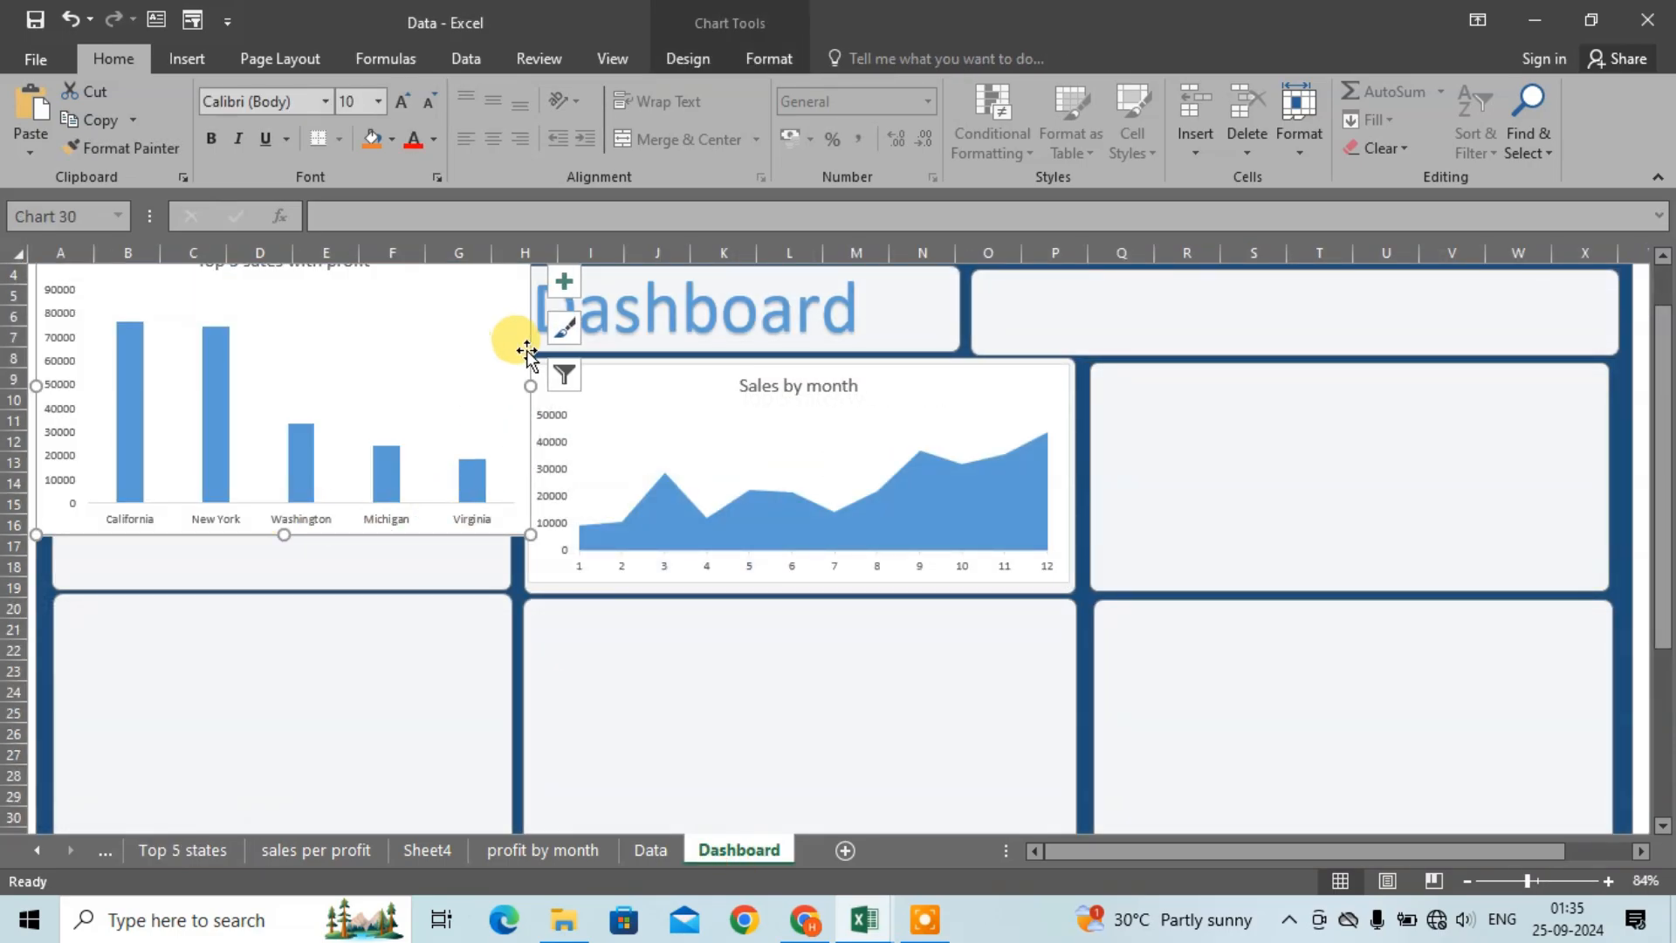
# Step: Shrink the "Top 5 sates with profit" chart and move it to fill the upper left dashboard panel
pyautogui.moveTo(520, 526); pyautogui.dragTo(480, 467)
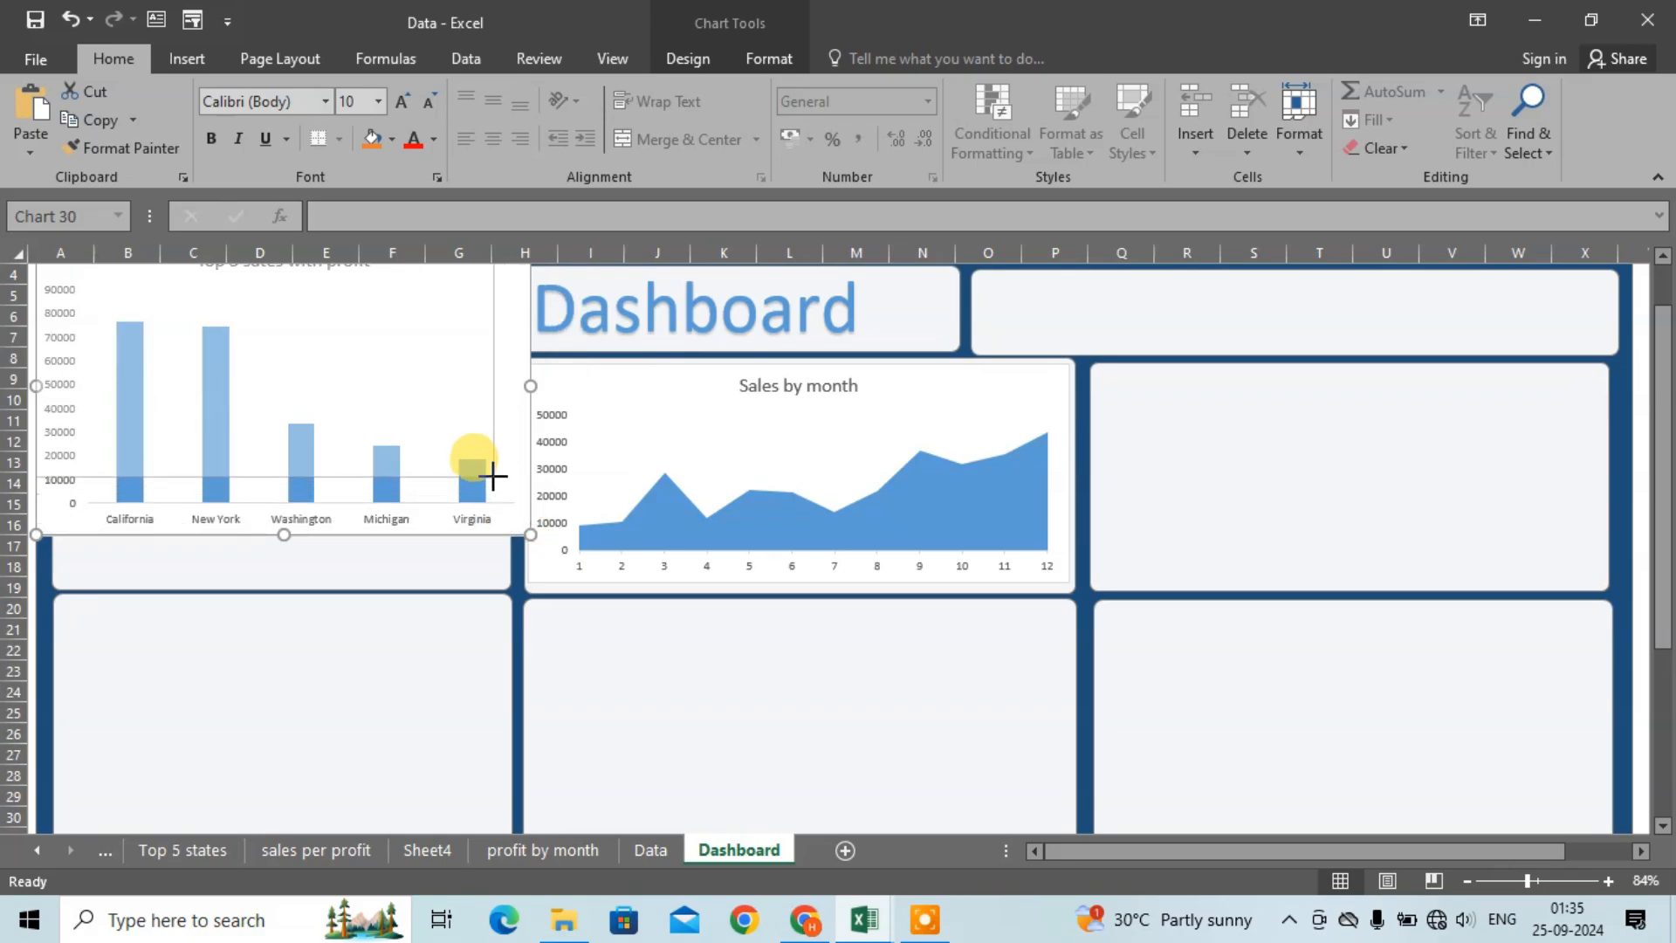
pyautogui.click(466, 375)
pyautogui.click(467, 375)
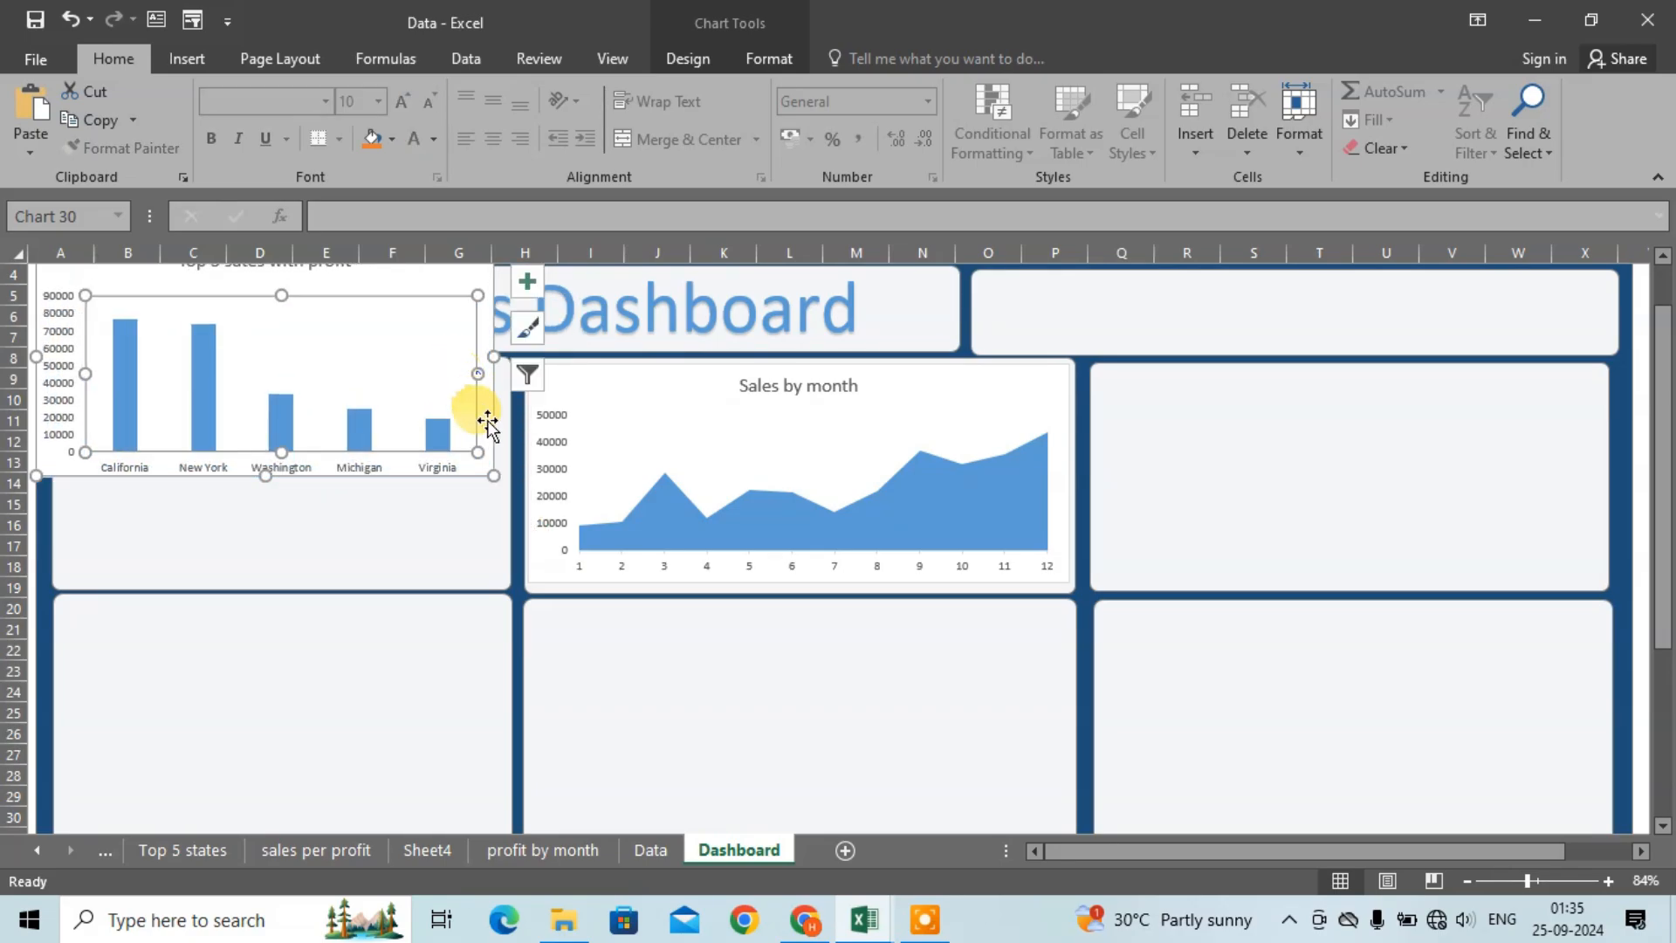
pyautogui.moveTo(479, 448); pyautogui.dragTo(489, 547)
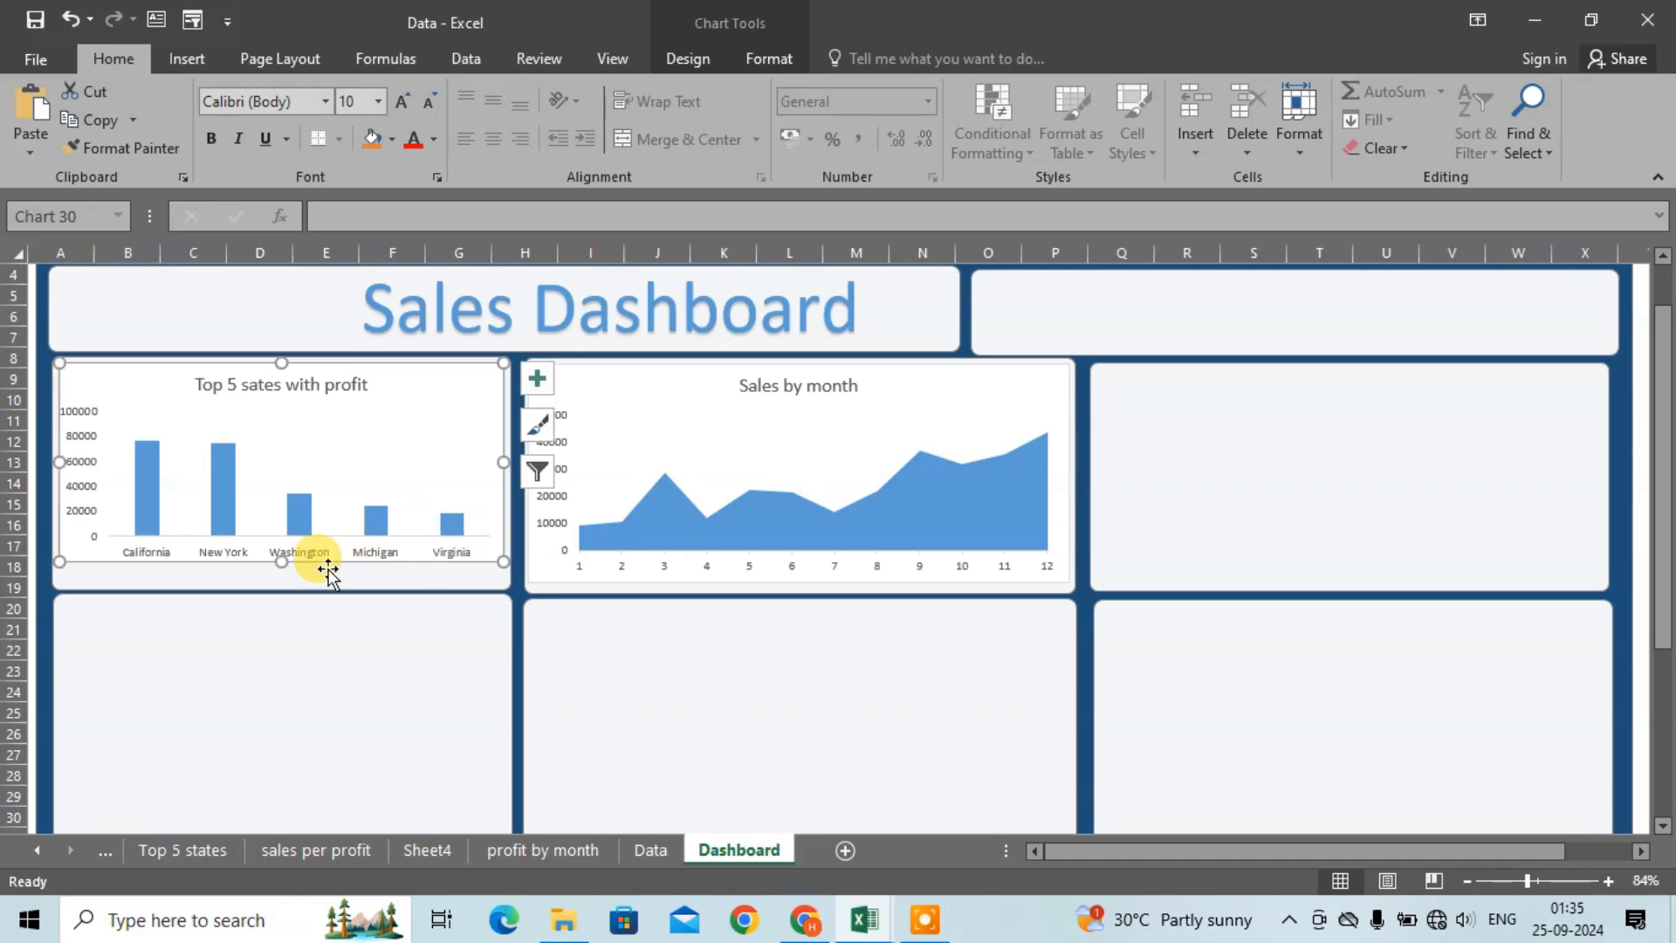
pyautogui.moveTo(276, 570); pyautogui.dragTo(277, 582)
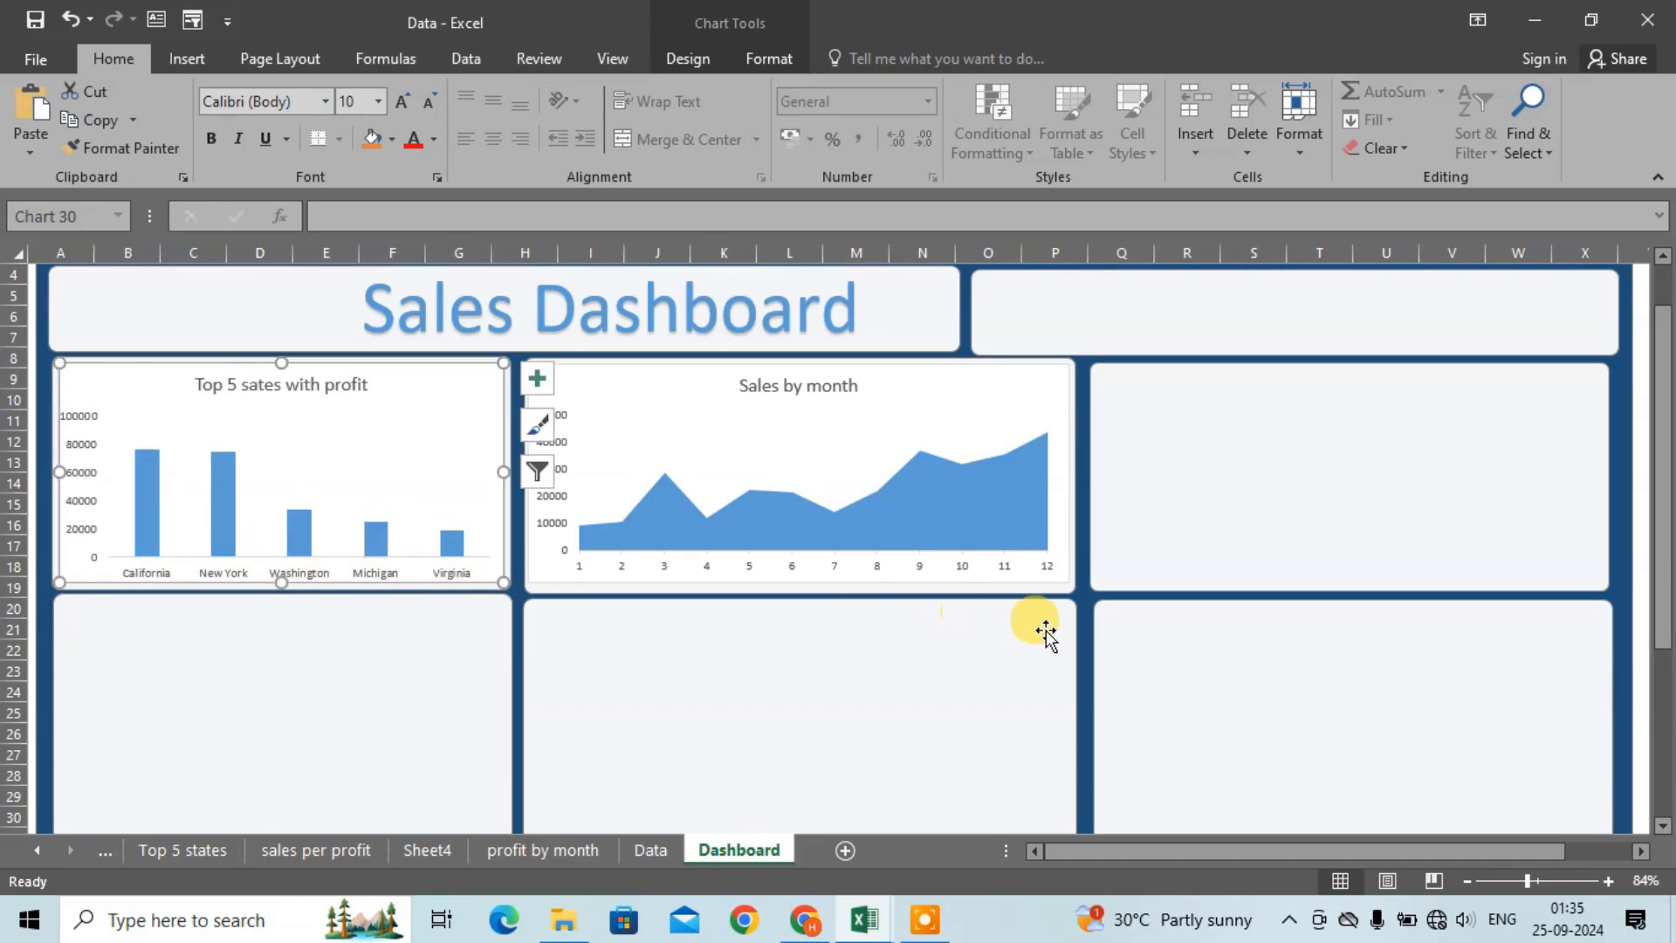
# Step: Copy the "sales by year" line chart from the sales per profit sheet and paste it onto the Dashboard sheet
pyautogui.click(283, 854)
pyautogui.click(941, 449)
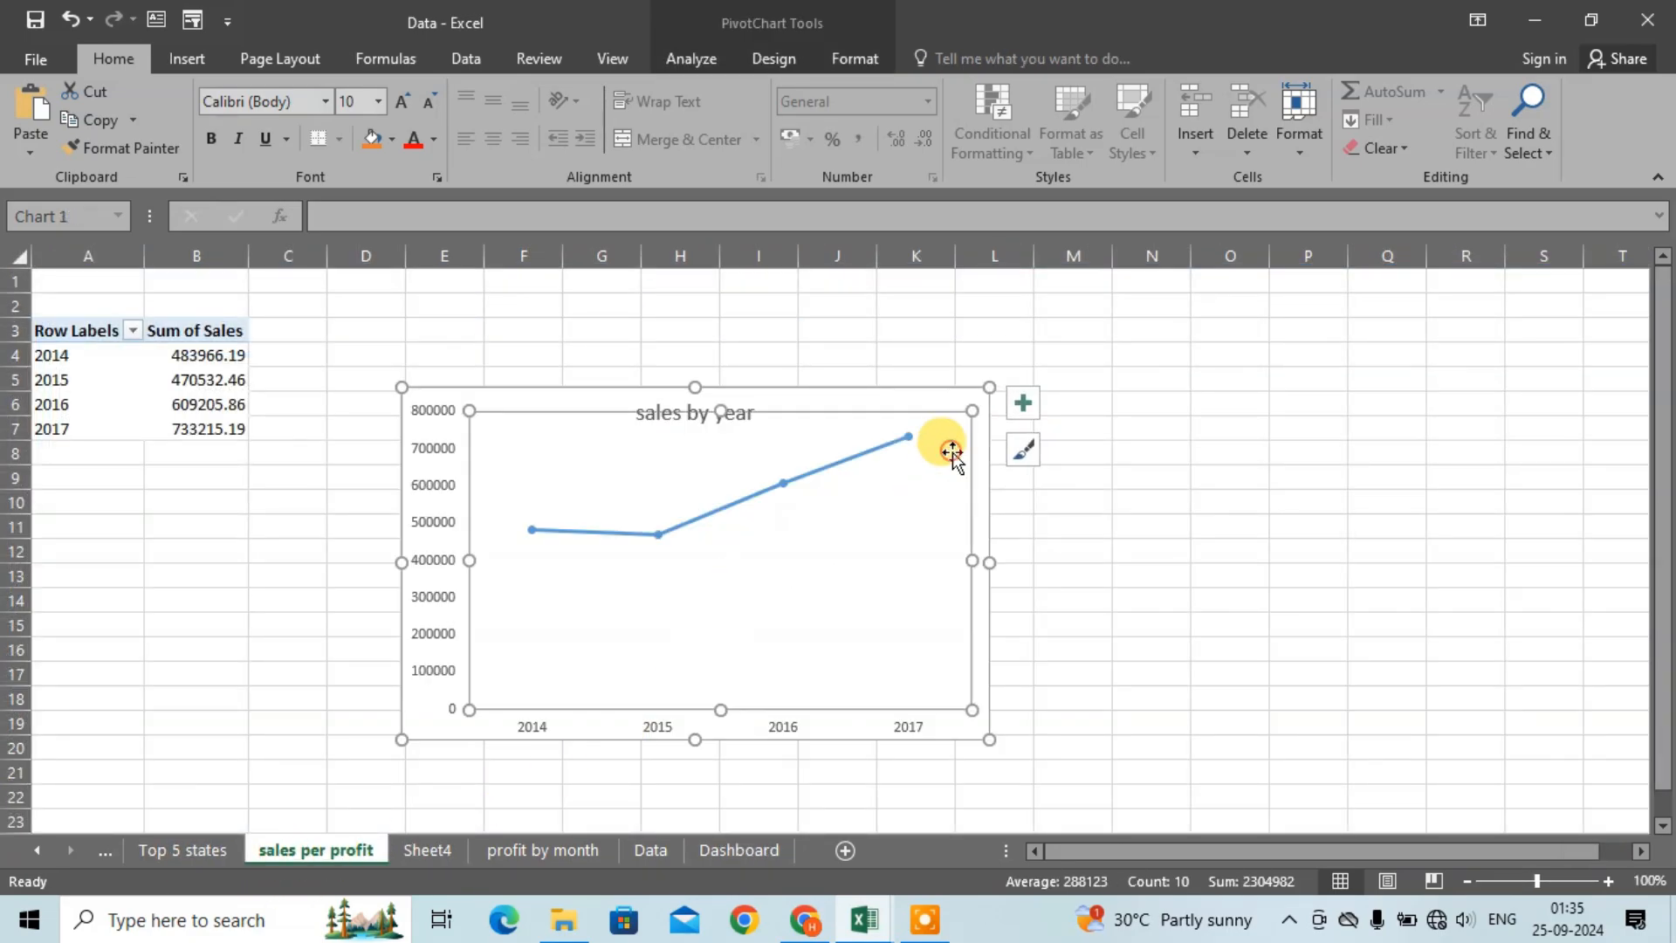
pyautogui.click(970, 395)
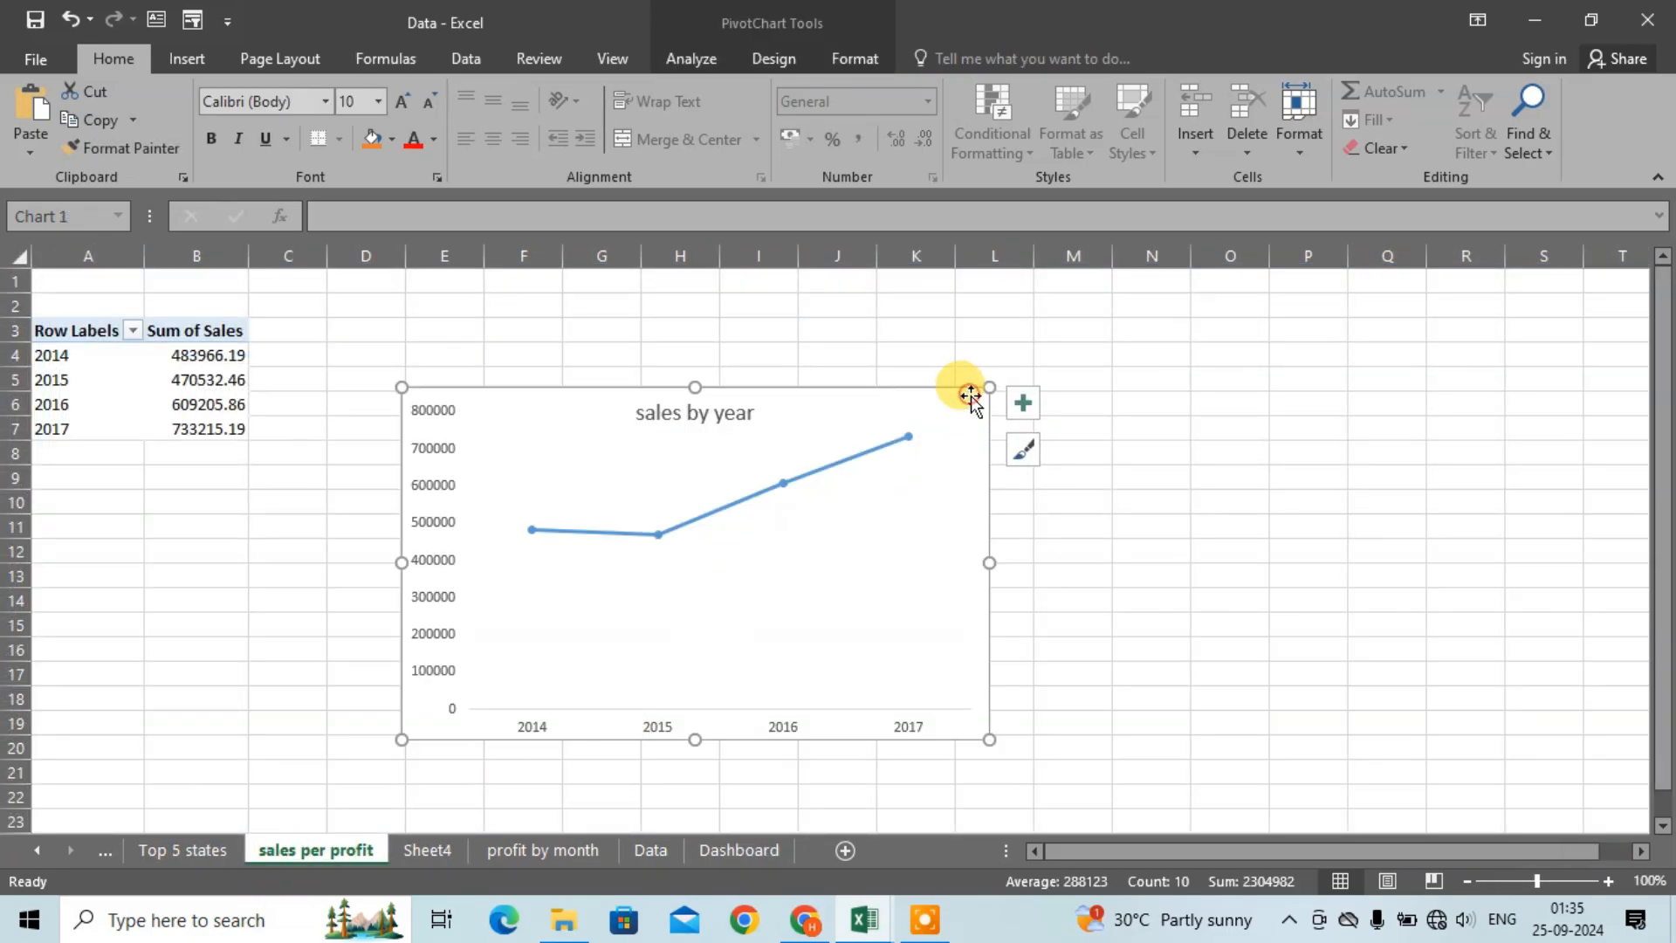
pyautogui.click(738, 849)
pyautogui.click(1337, 511)
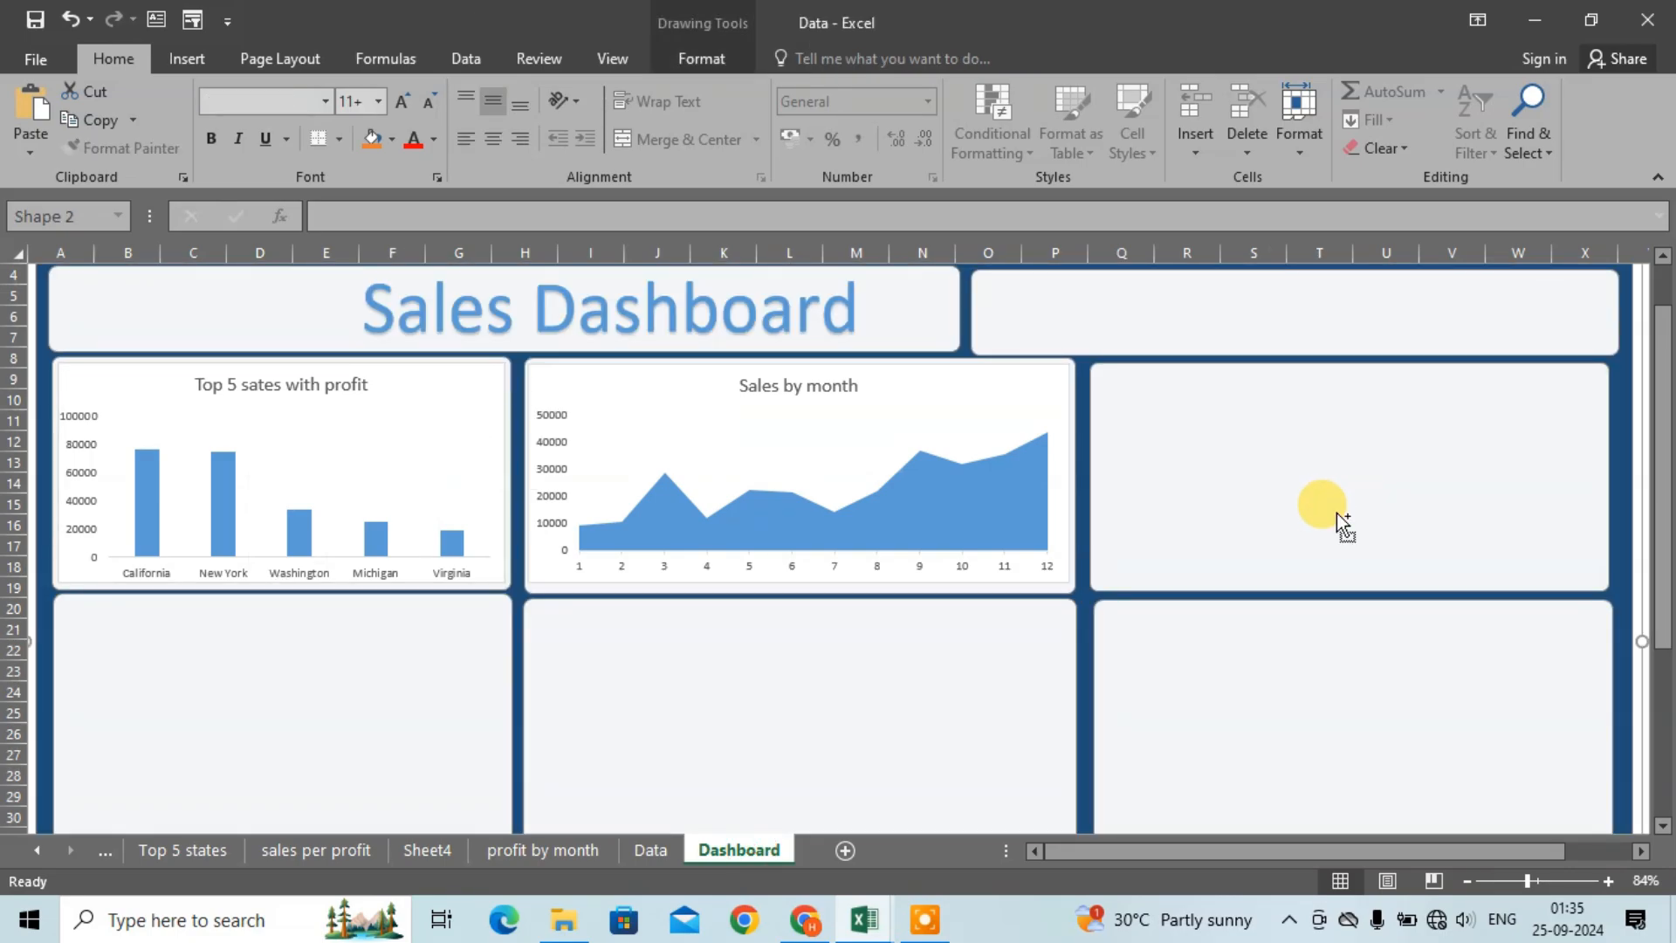
pyautogui.hotkey('ctrl', 'v')
# Step: Fit the "sales by year" chart into the upper right panel and slightly resize the "Sales by month" chart within its panel
pyautogui.moveTo(513, 524); pyautogui.dragTo(1603, 580)
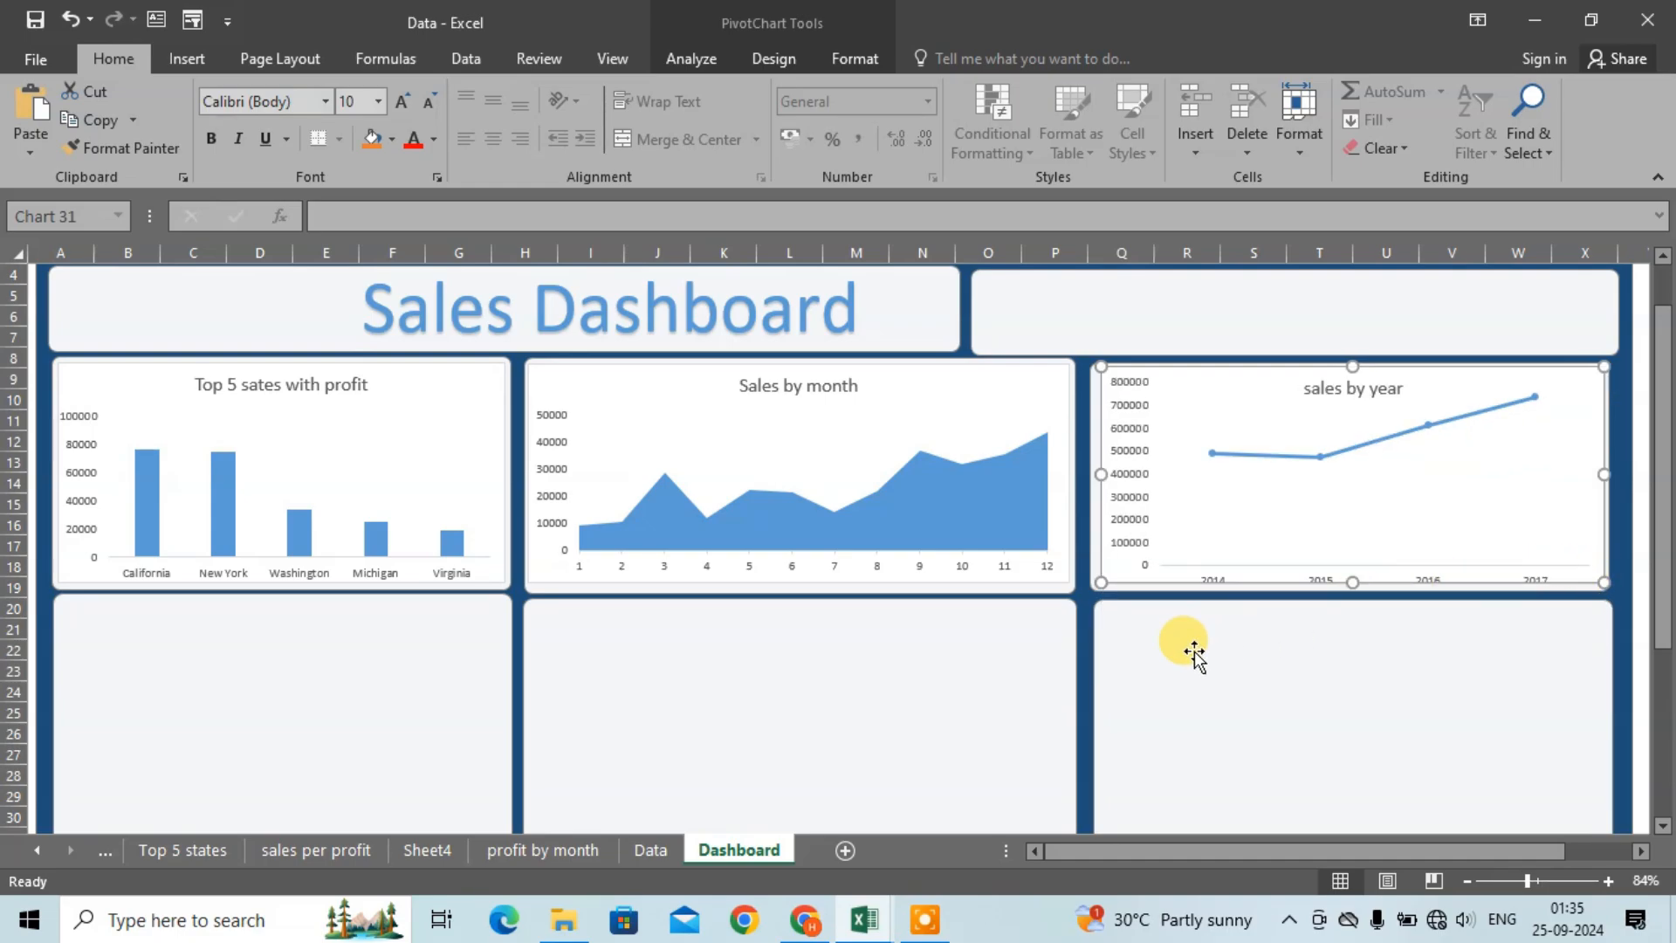
pyautogui.click(1056, 560)
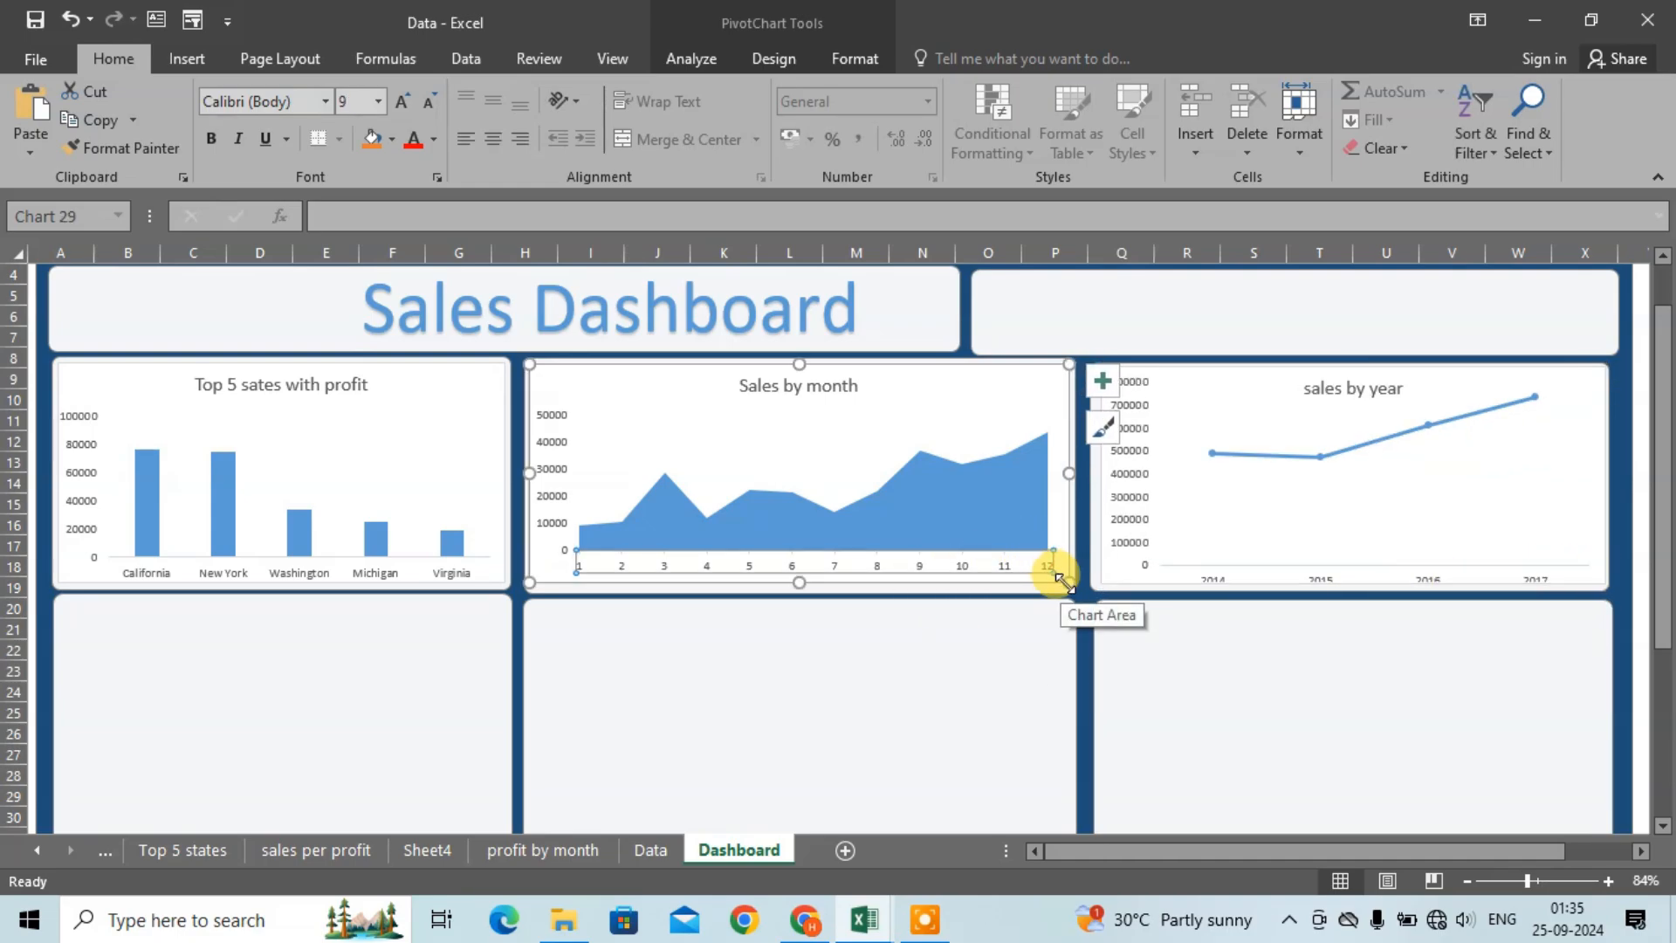
pyautogui.moveTo(1060, 576); pyautogui.dragTo(1055, 580)
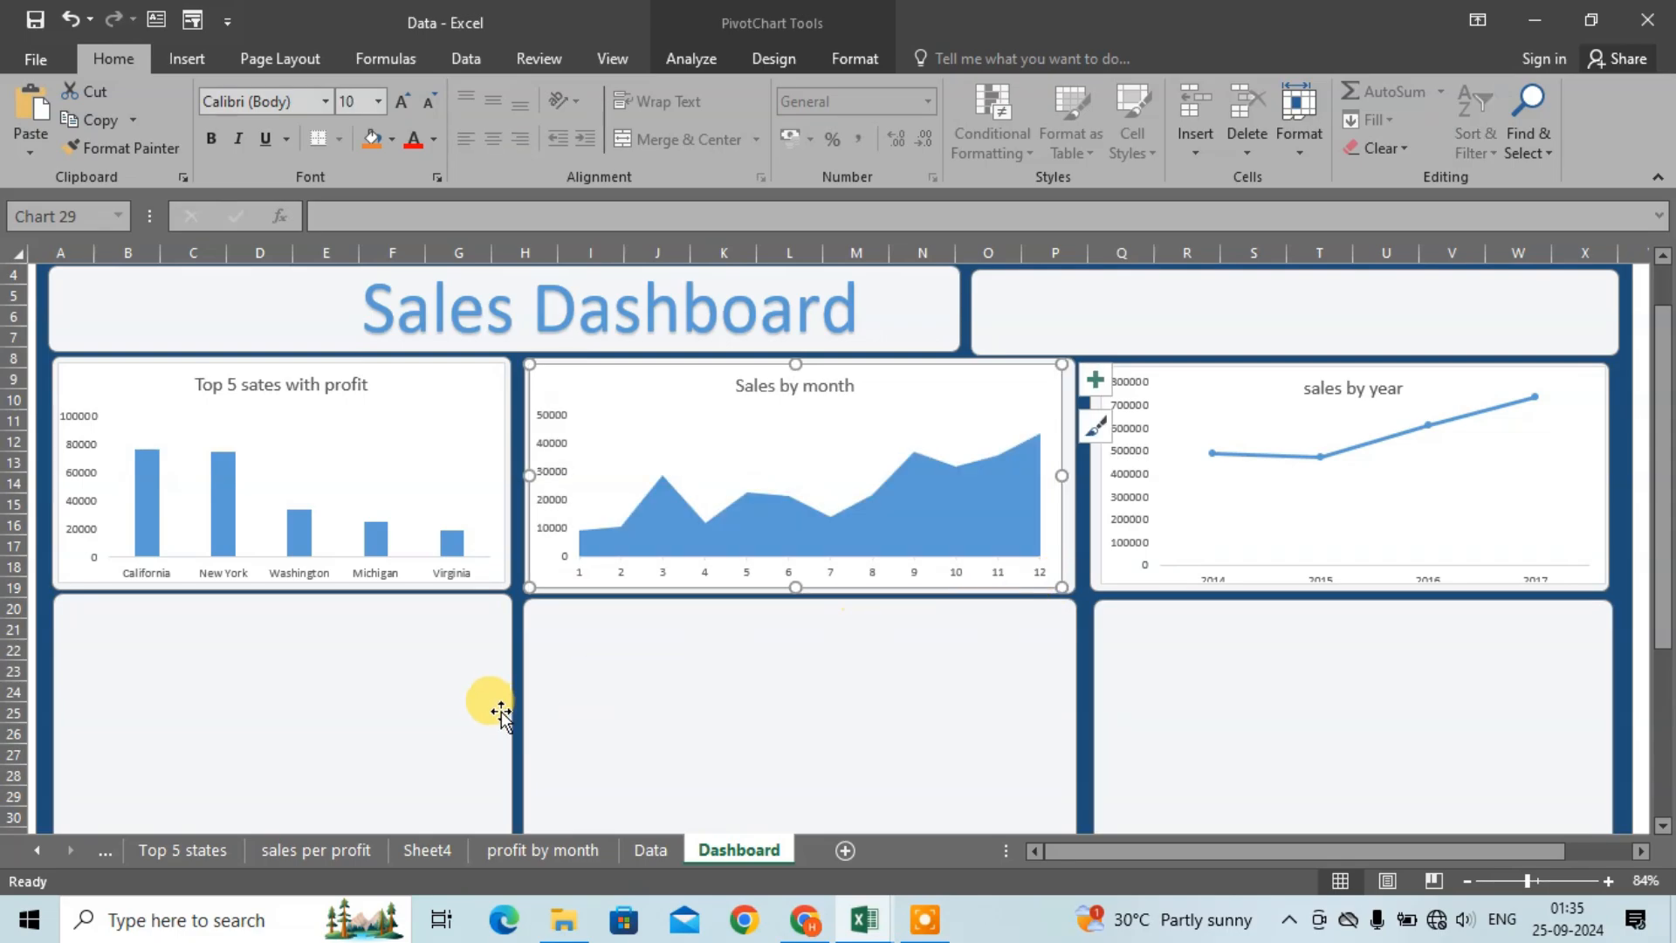
# Step: Copy the "Top 5 customers from loss" chart from Sheet4 and paste it onto the Dashboard sheet
pyautogui.click(419, 850)
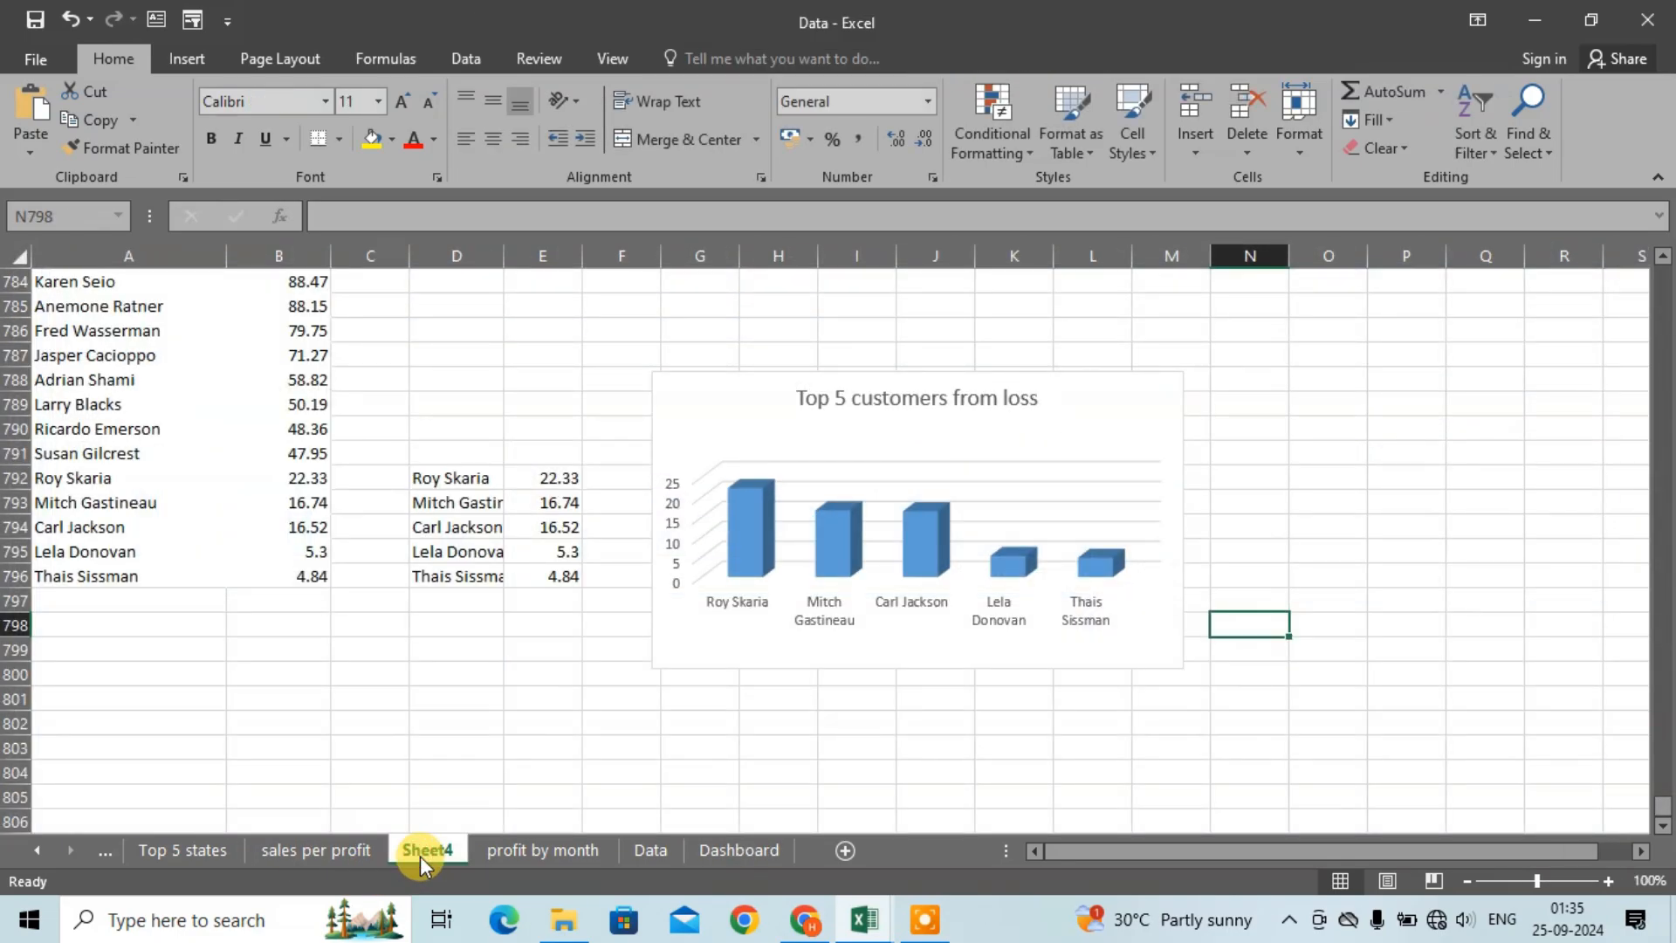
pyautogui.click(1174, 447)
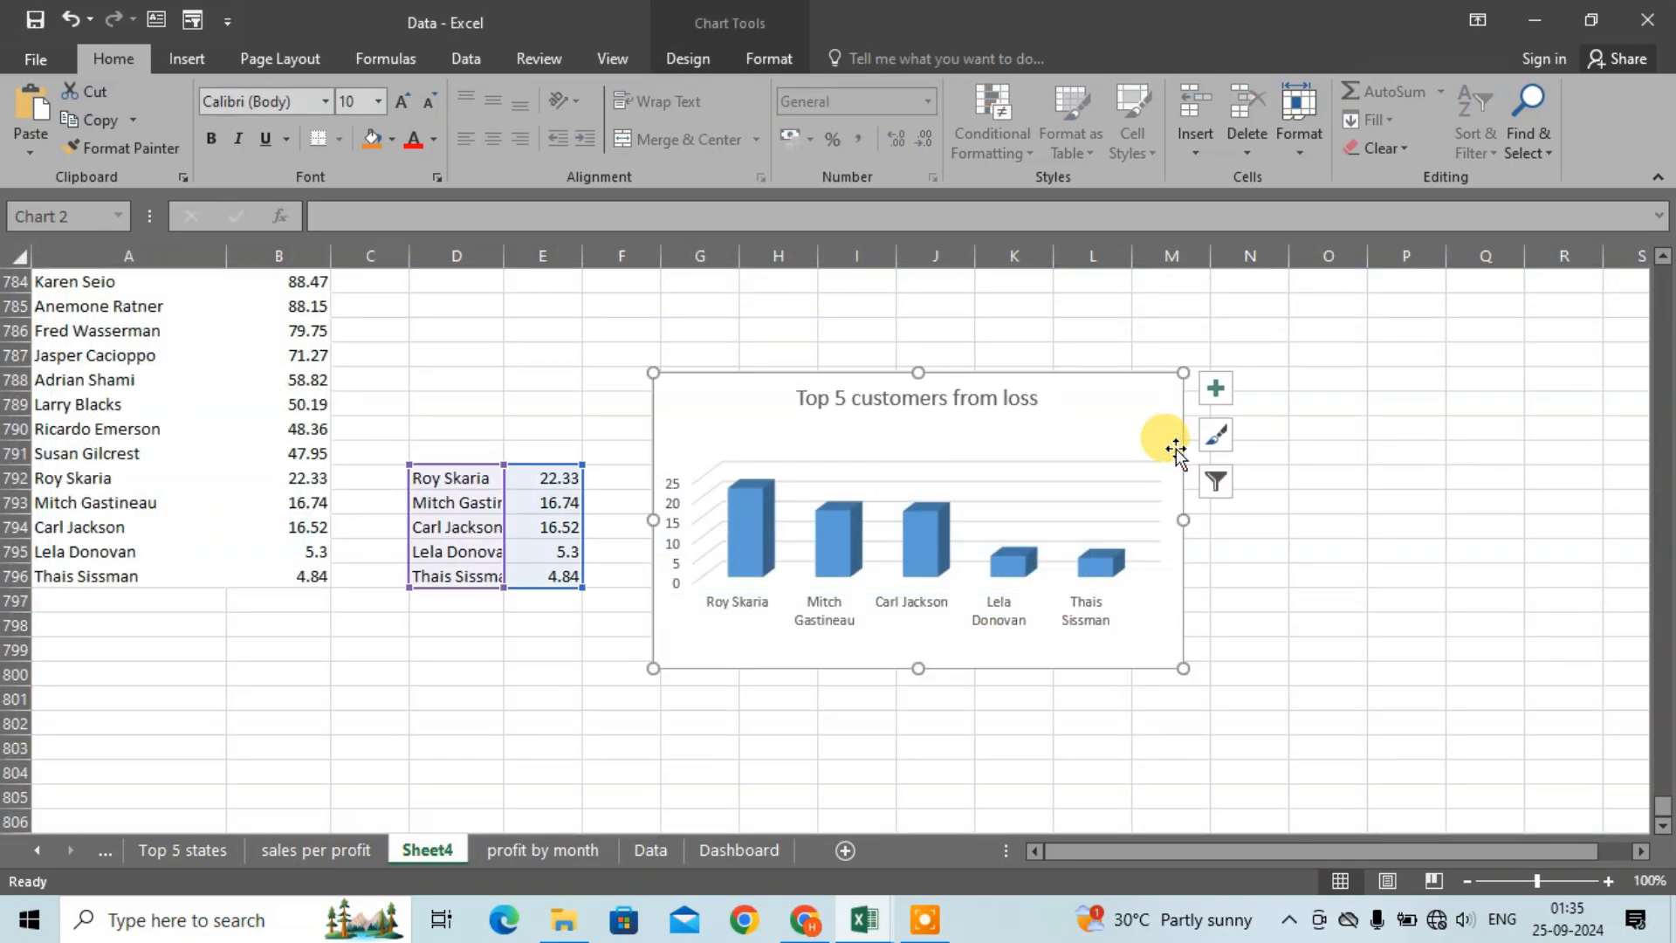
pyautogui.click(720, 851)
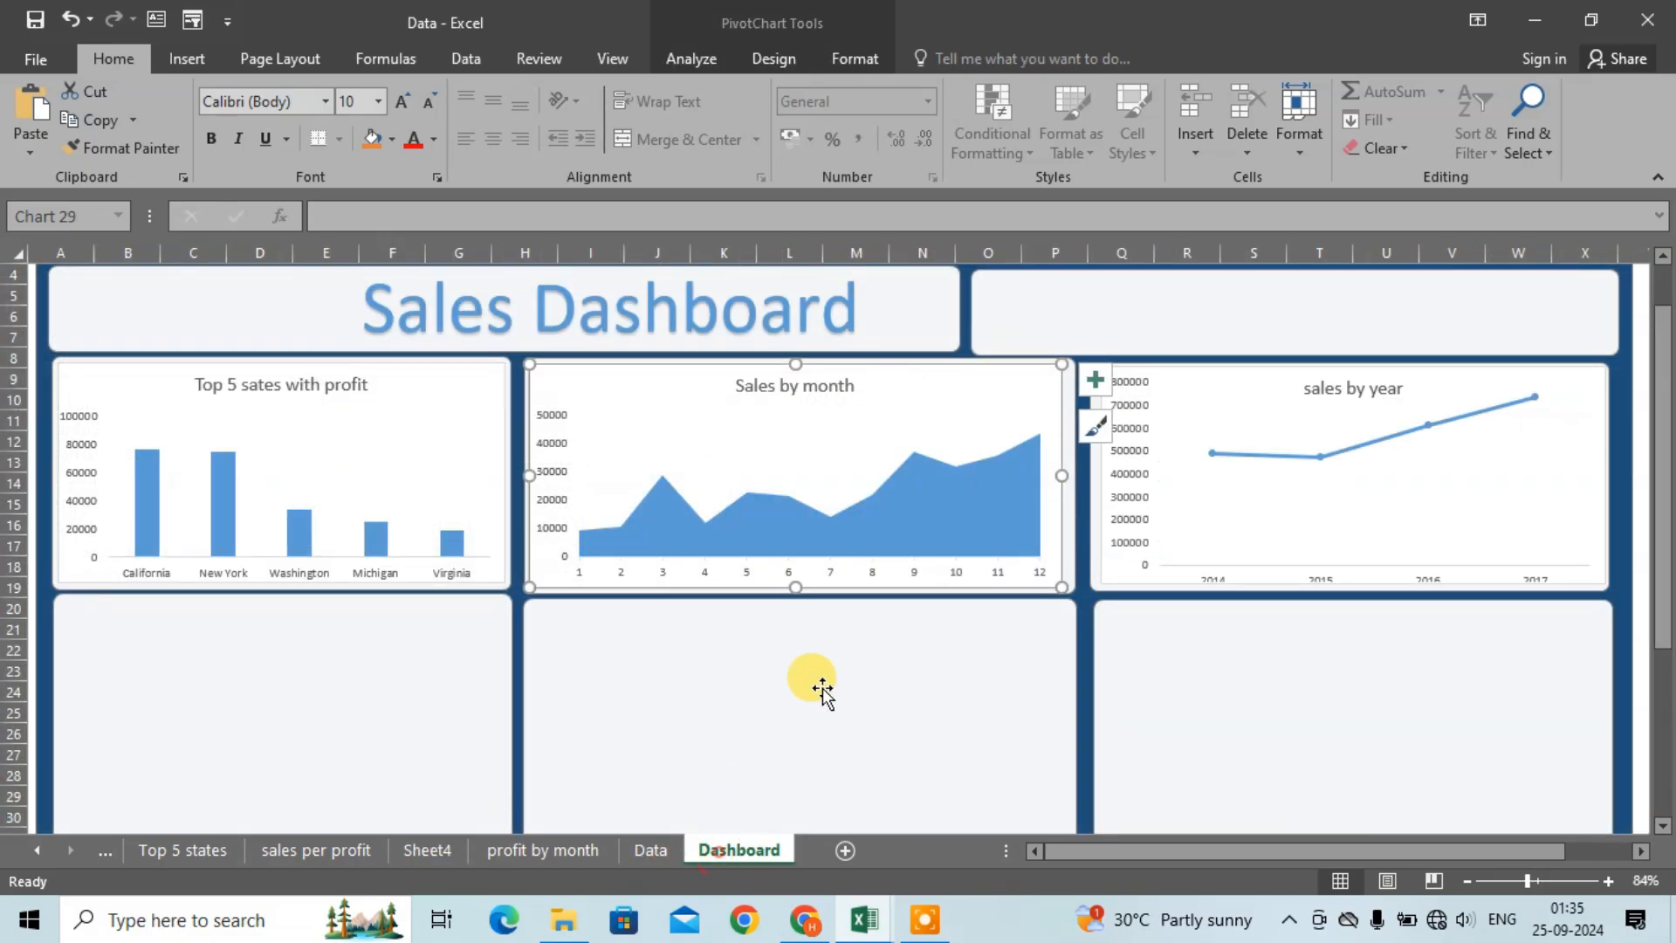
pyautogui.click(827, 676)
pyautogui.hotkey('ctrl', 'v')
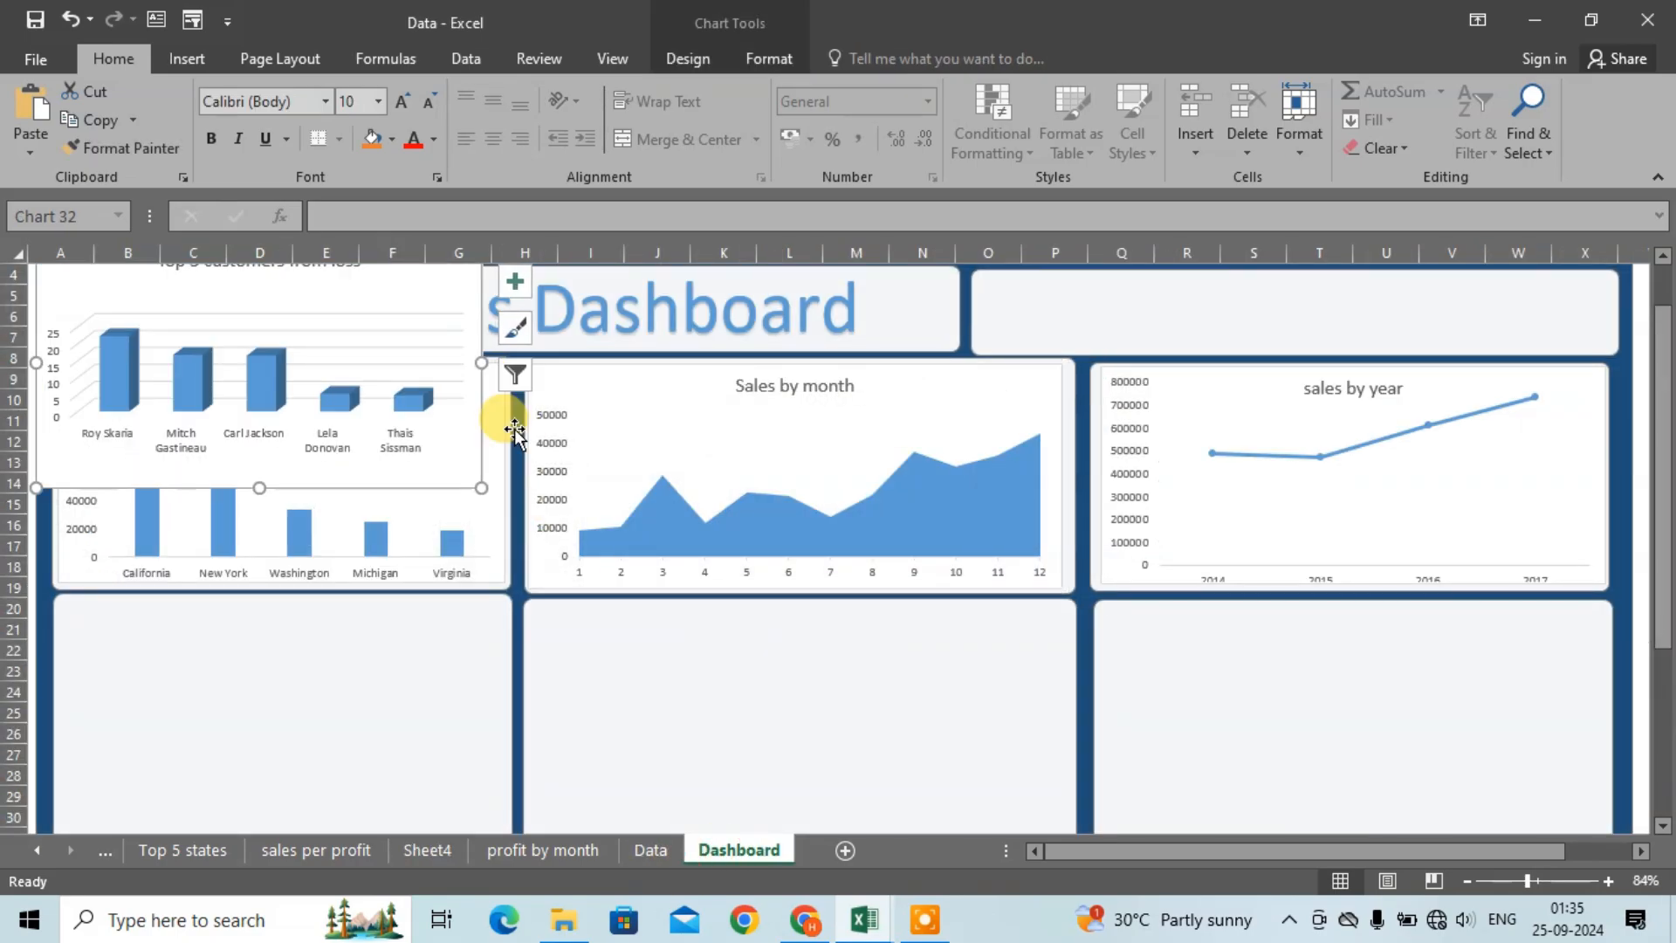
# Step: Move the "Top 5 customers from loss" chart into the lower middle panel and enlarge it to fill the panel
pyautogui.click(460, 456)
pyautogui.moveTo(460, 467); pyautogui.dragTo(947, 816)
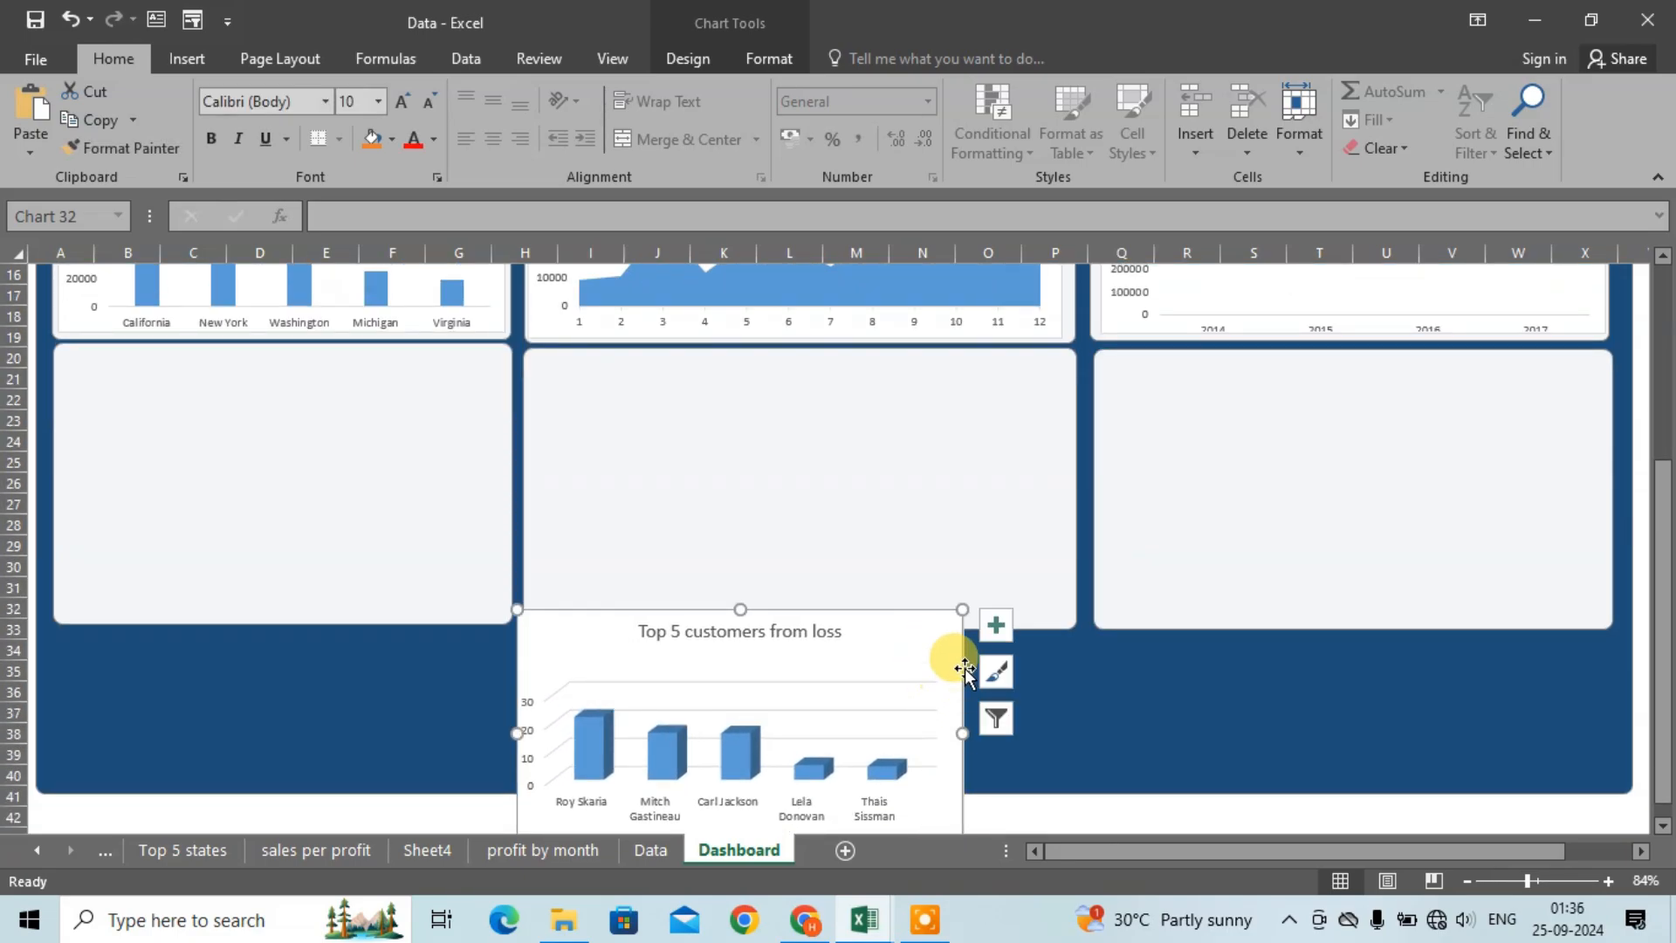
pyautogui.moveTo(962, 661); pyautogui.dragTo(965, 402)
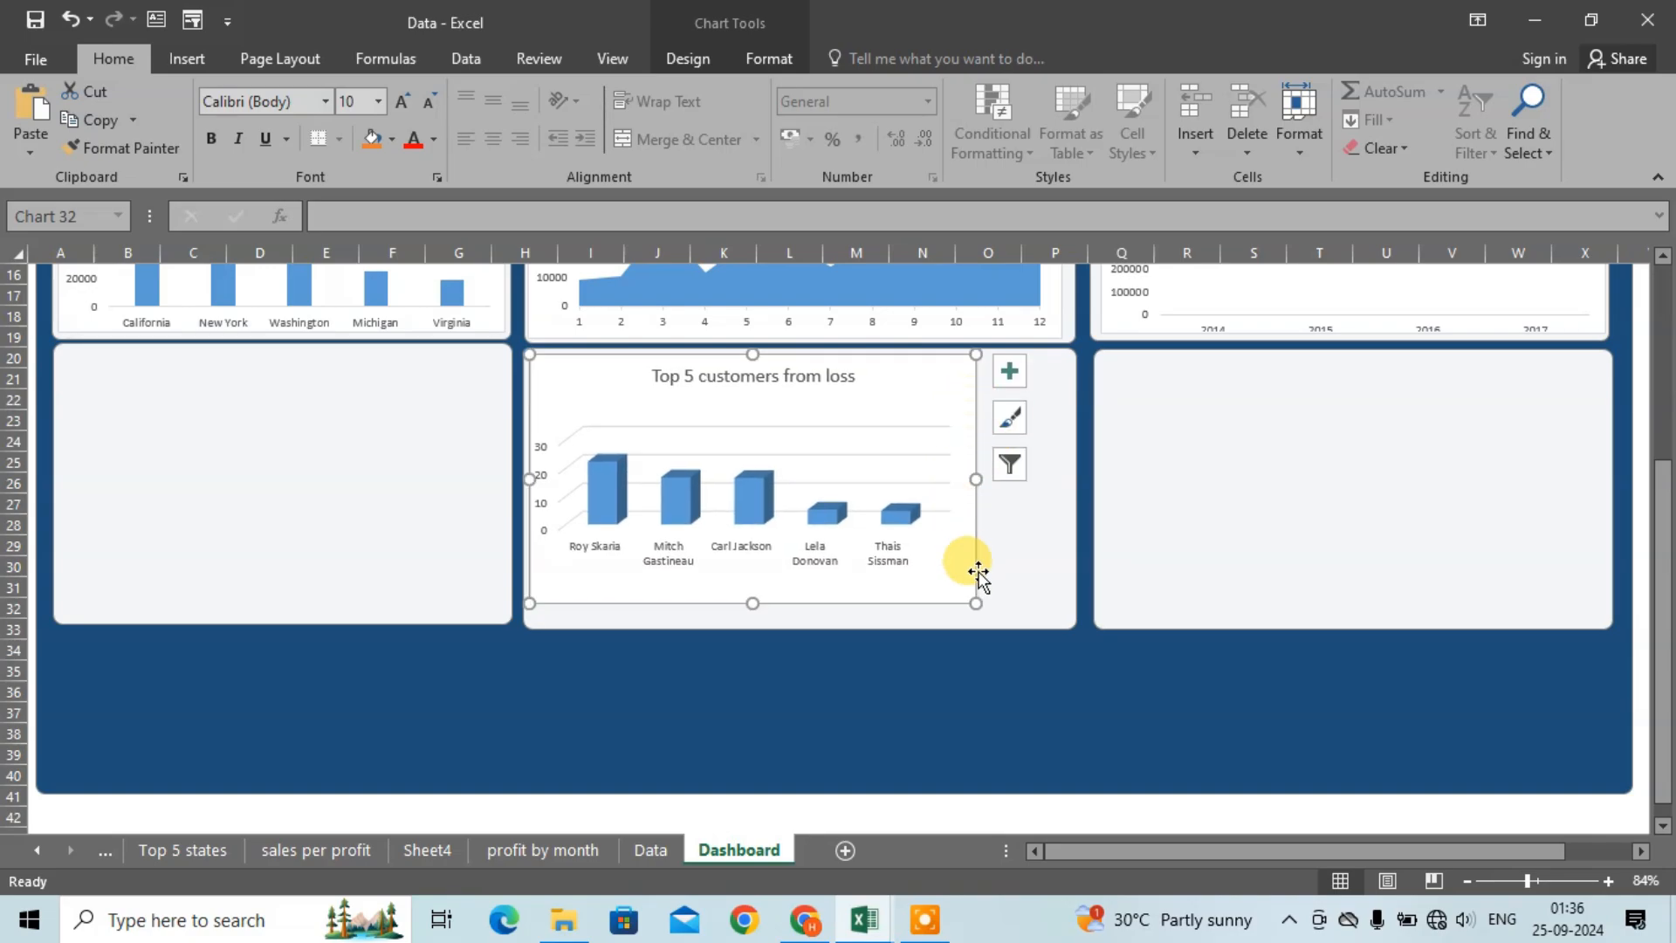
pyautogui.moveTo(976, 603); pyautogui.dragTo(1060, 617)
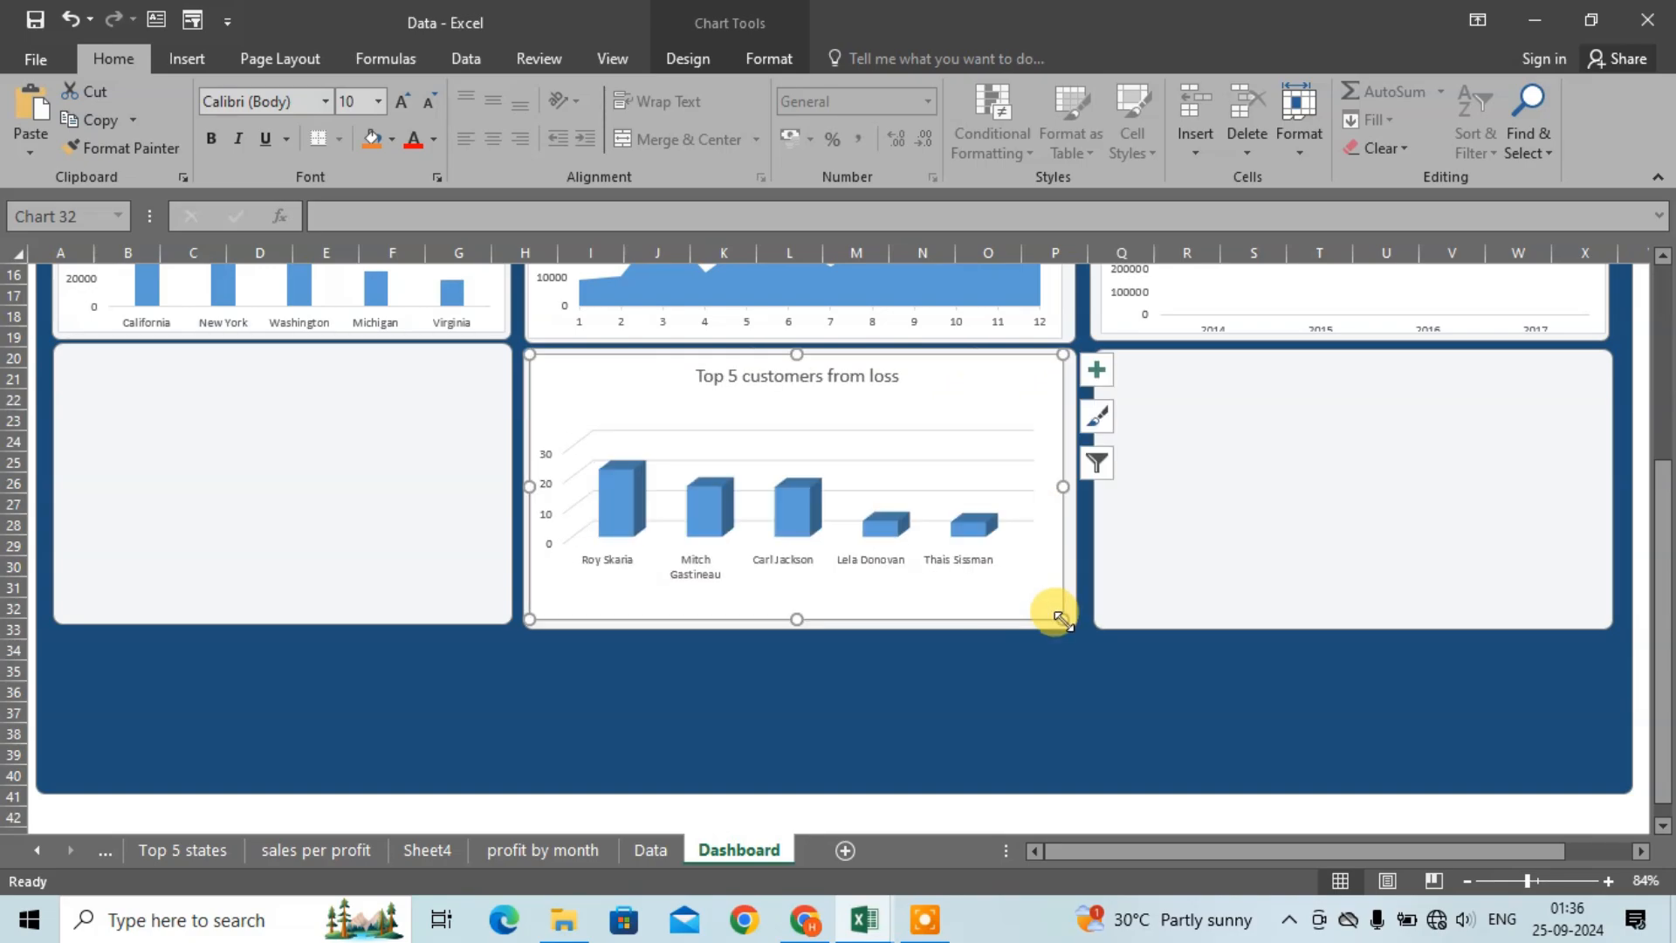
# Step: Copy the "Top 5 customers" column chart near the top of Sheet4 and paste it onto the Dashboard sheet
pyautogui.click(429, 850)
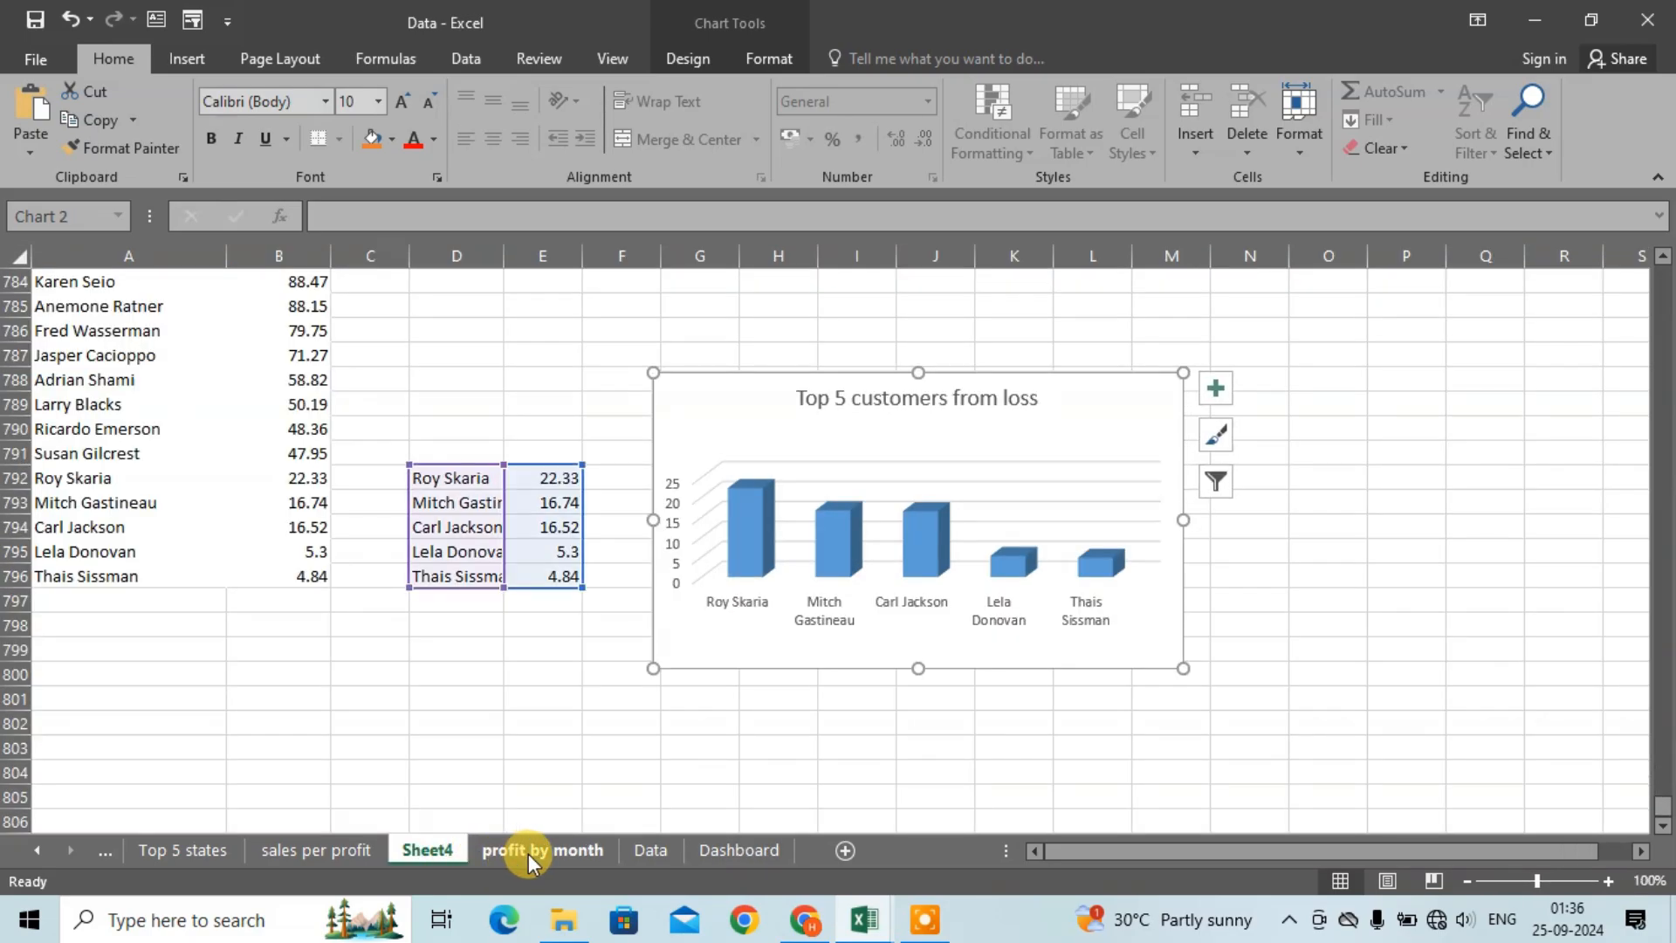
pyautogui.scroll(20, 760, 680)
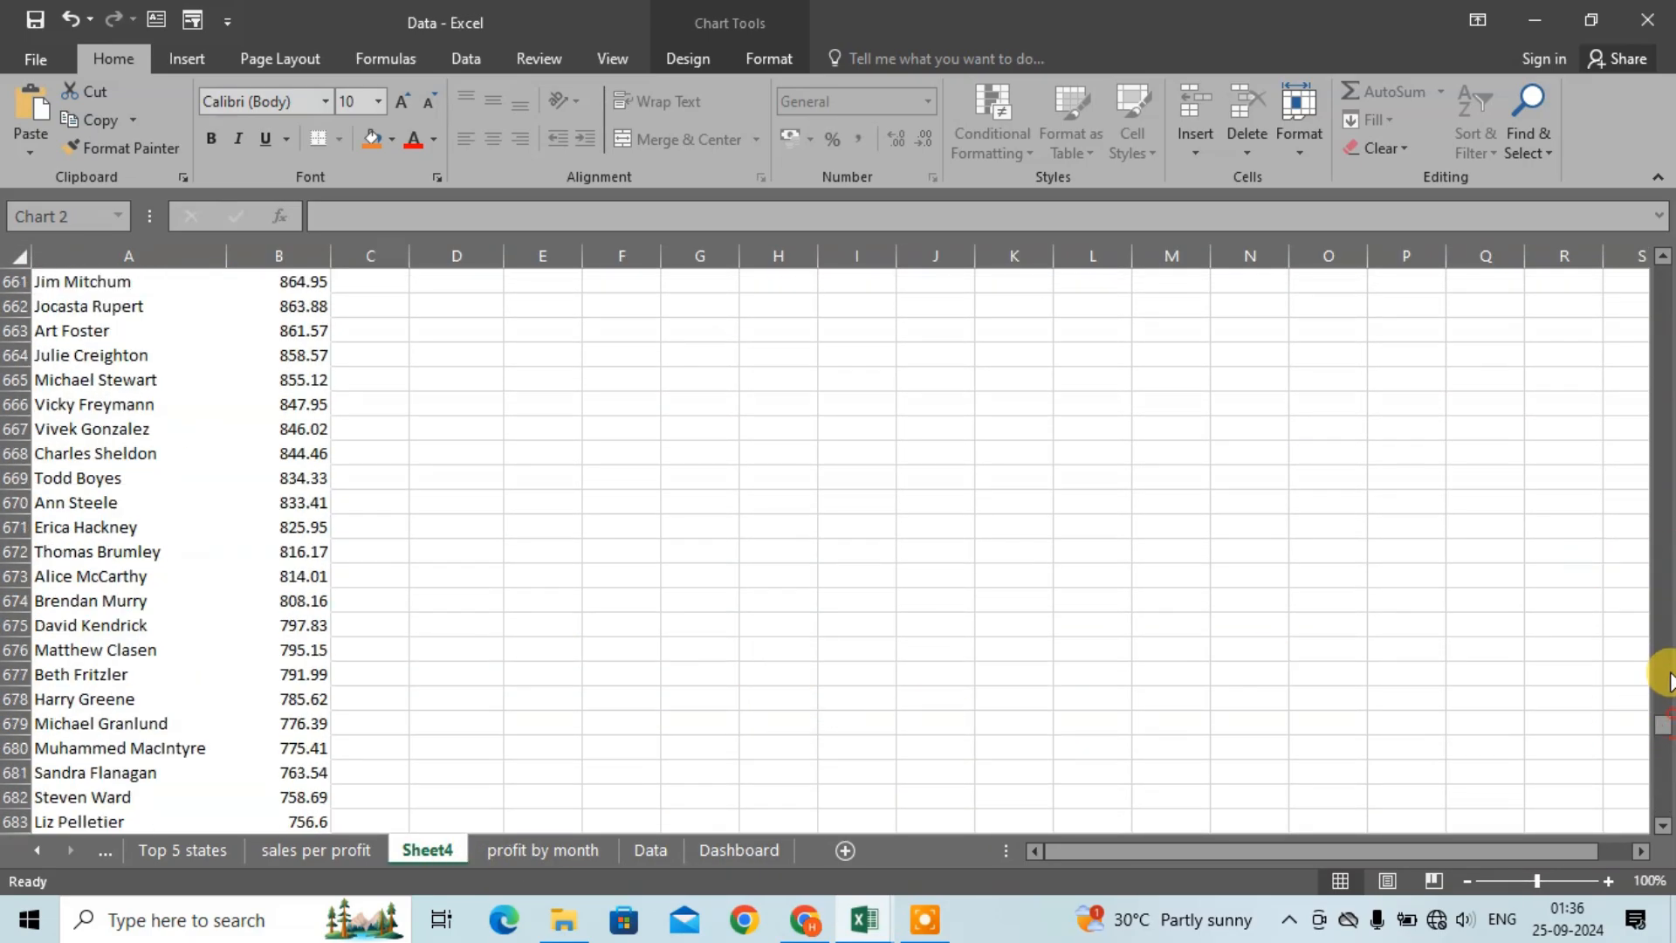
pyautogui.moveTo(1663, 723); pyautogui.dragTo(1623, 274)
pyautogui.click(1110, 360)
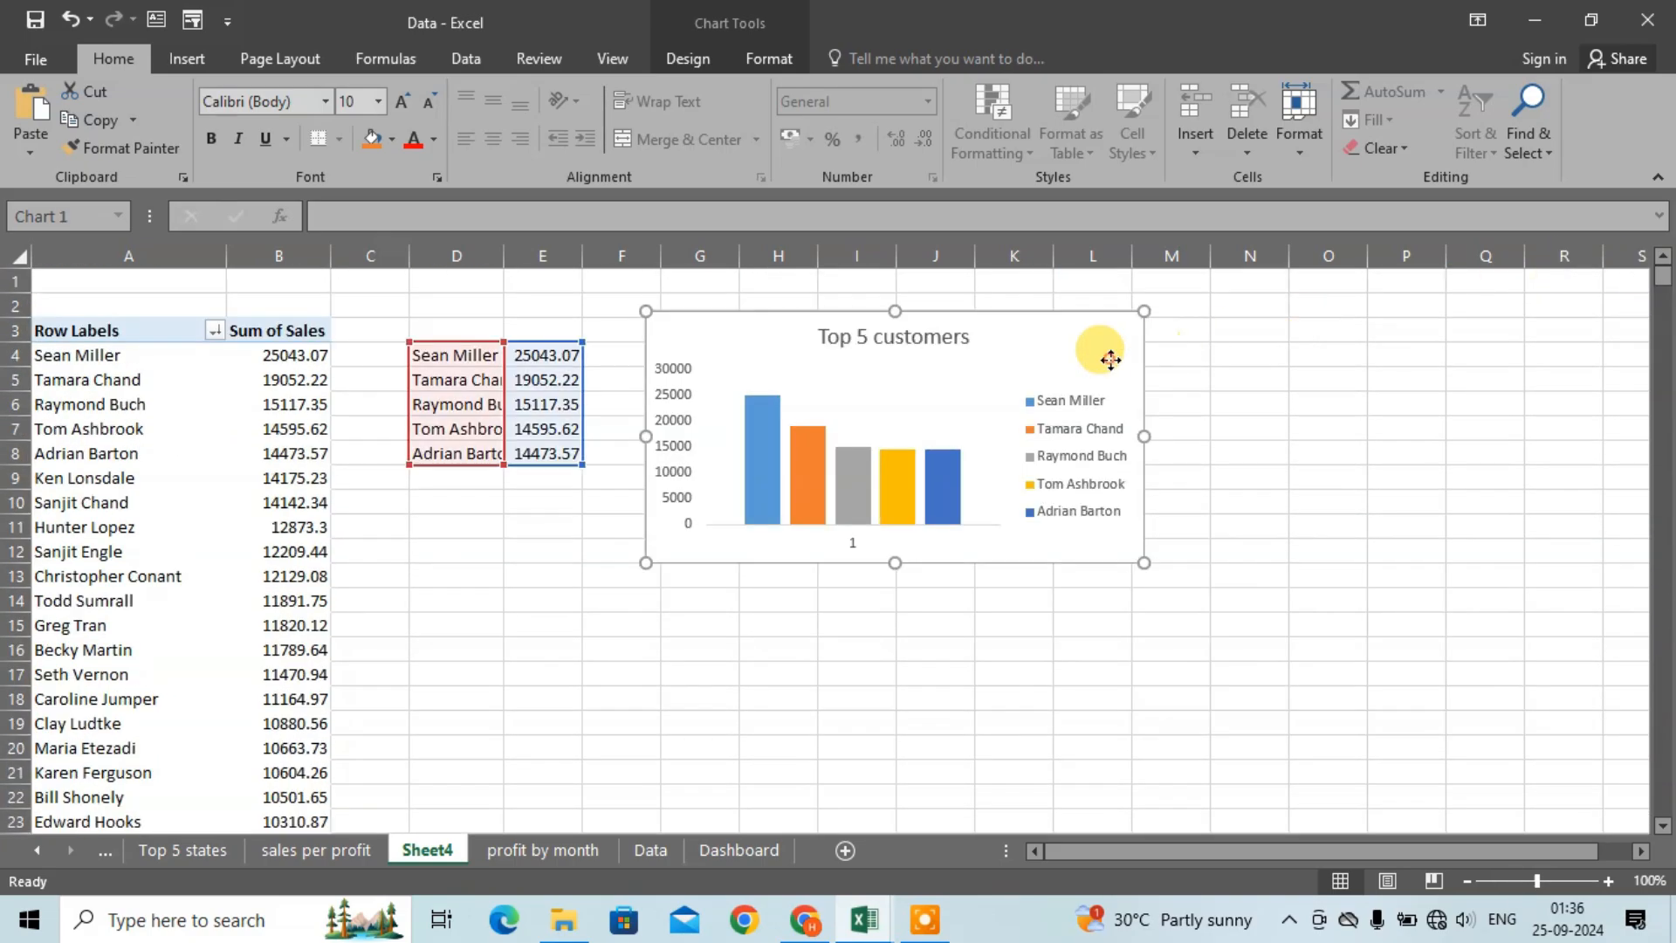
pyautogui.click(736, 849)
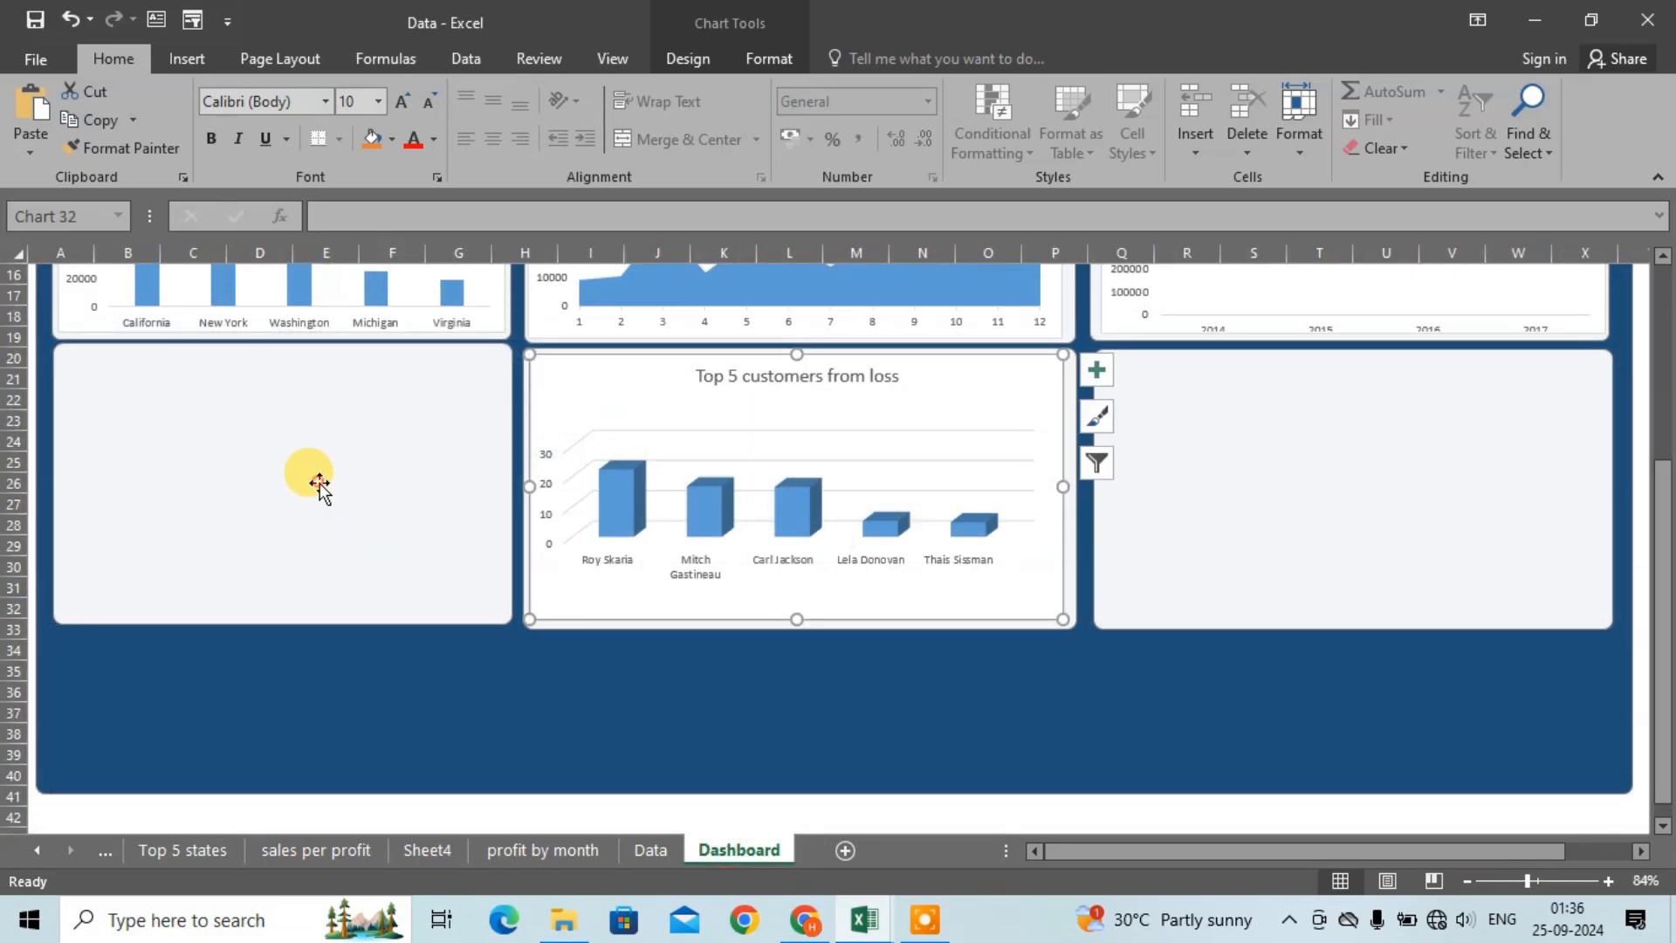
pyautogui.click(319, 483)
pyautogui.hotkey('ctrl', 'v')
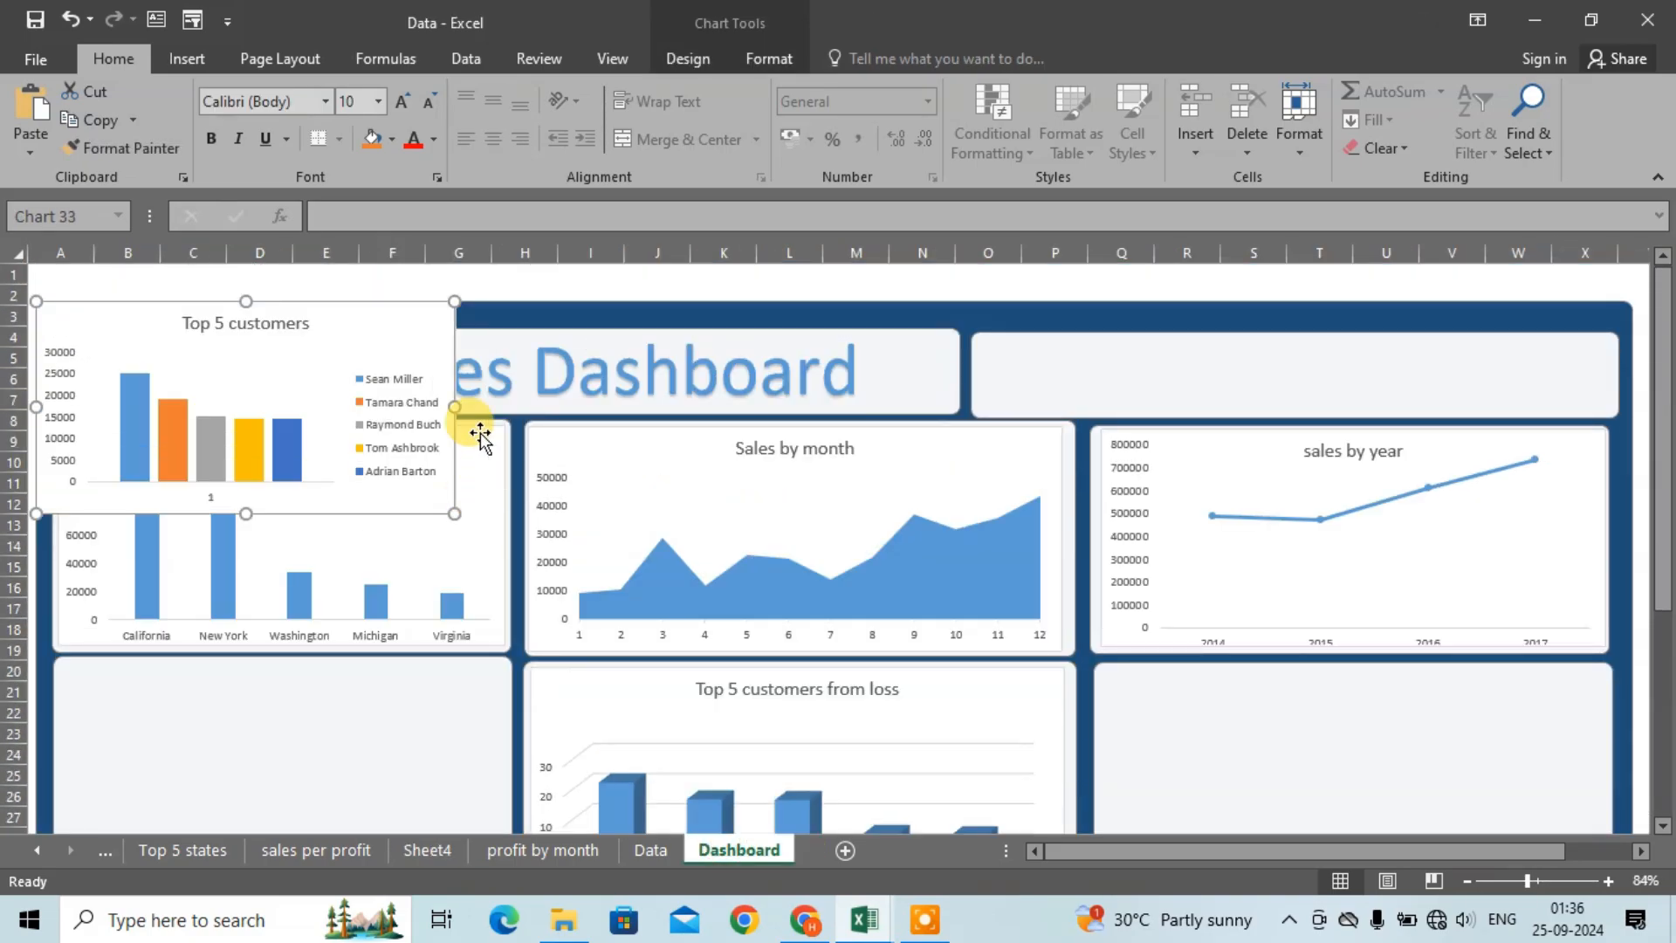
# Step: Move the "Top 5 customers" chart into the lower left panel and resize it to fill the panel
pyautogui.moveTo(442, 329); pyautogui.dragTo(499, 801)
pyautogui.scroll(-2, 456, 599)
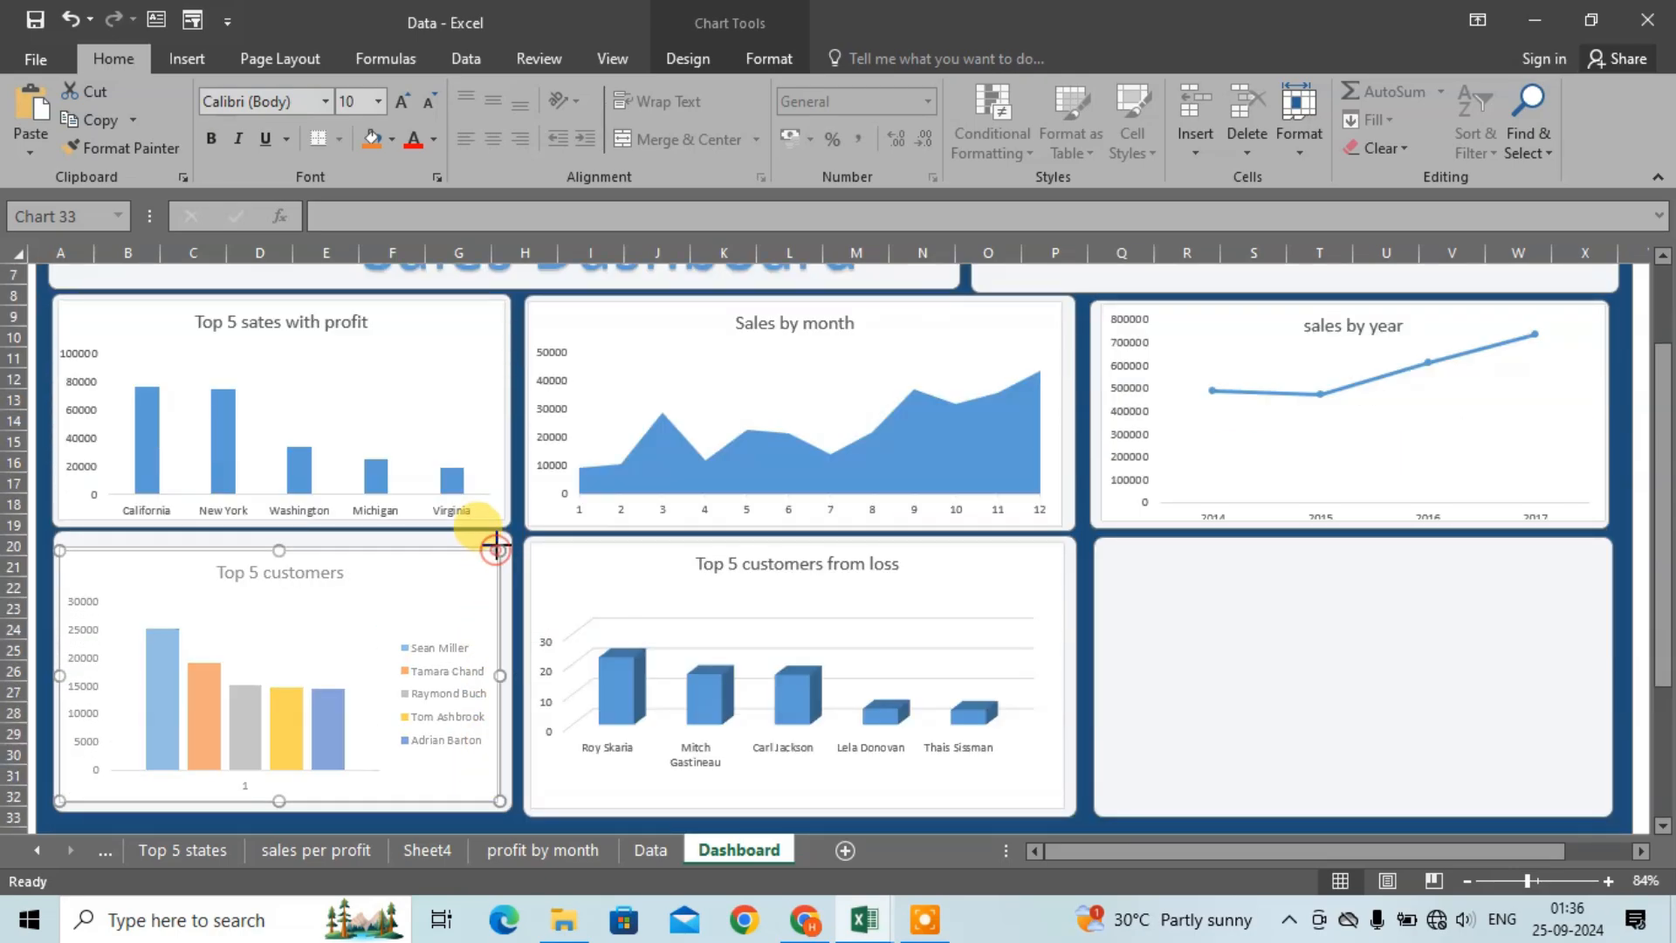
pyautogui.moveTo(496, 548); pyautogui.dragTo(497, 536)
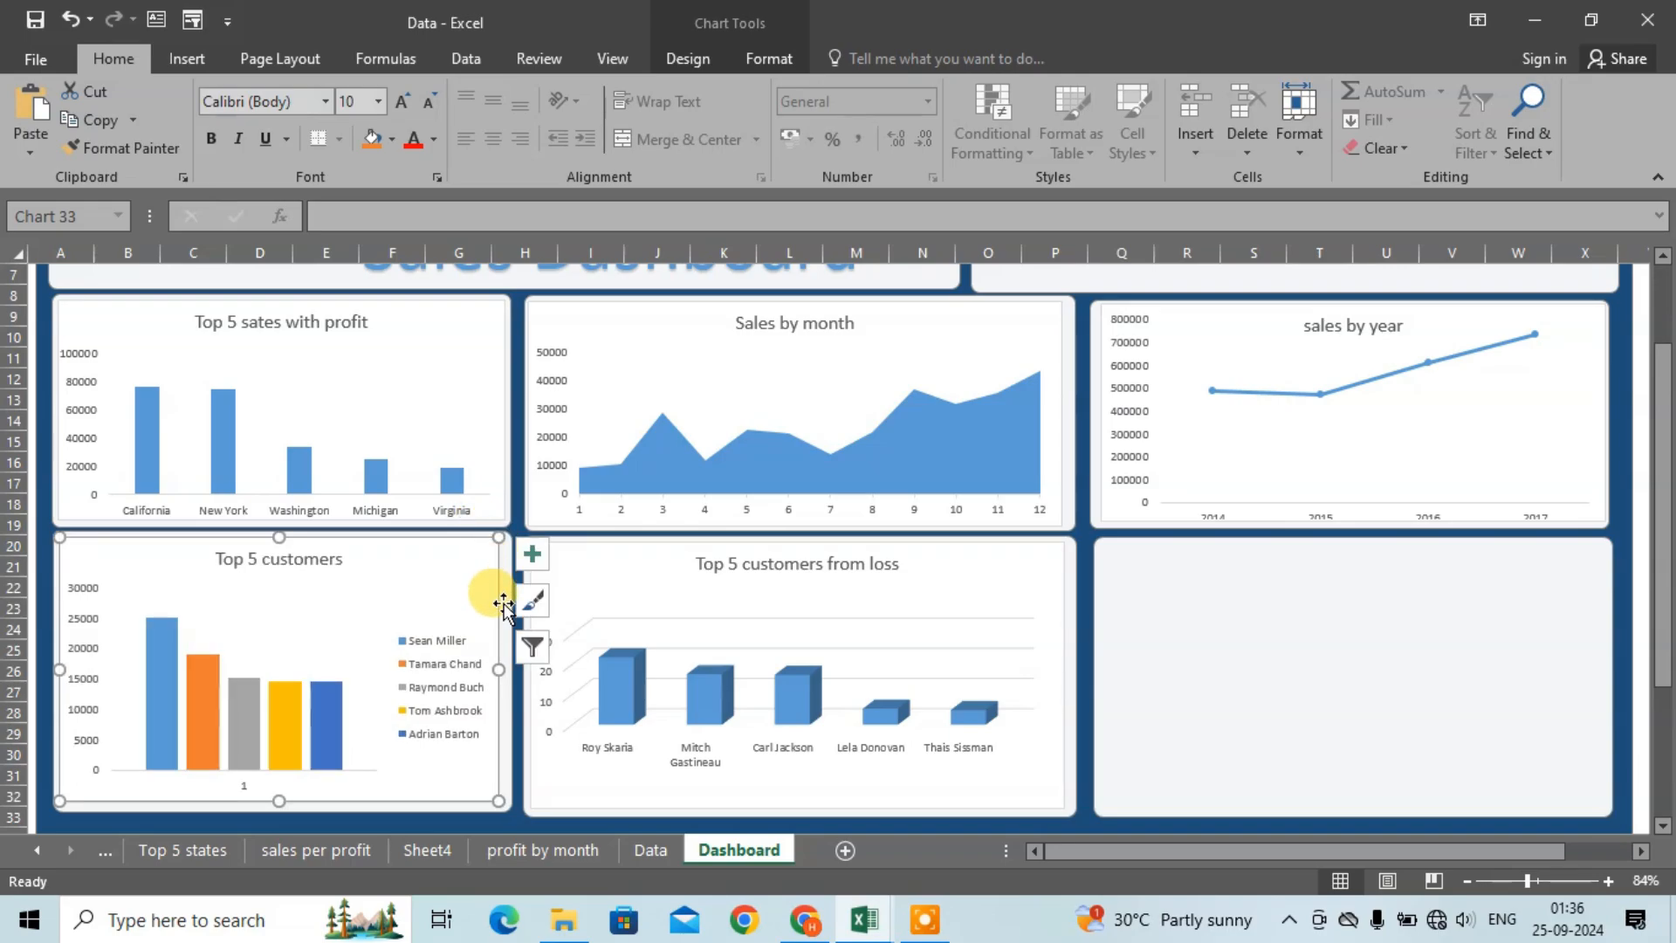
pyautogui.moveTo(277, 801); pyautogui.dragTo(278, 804)
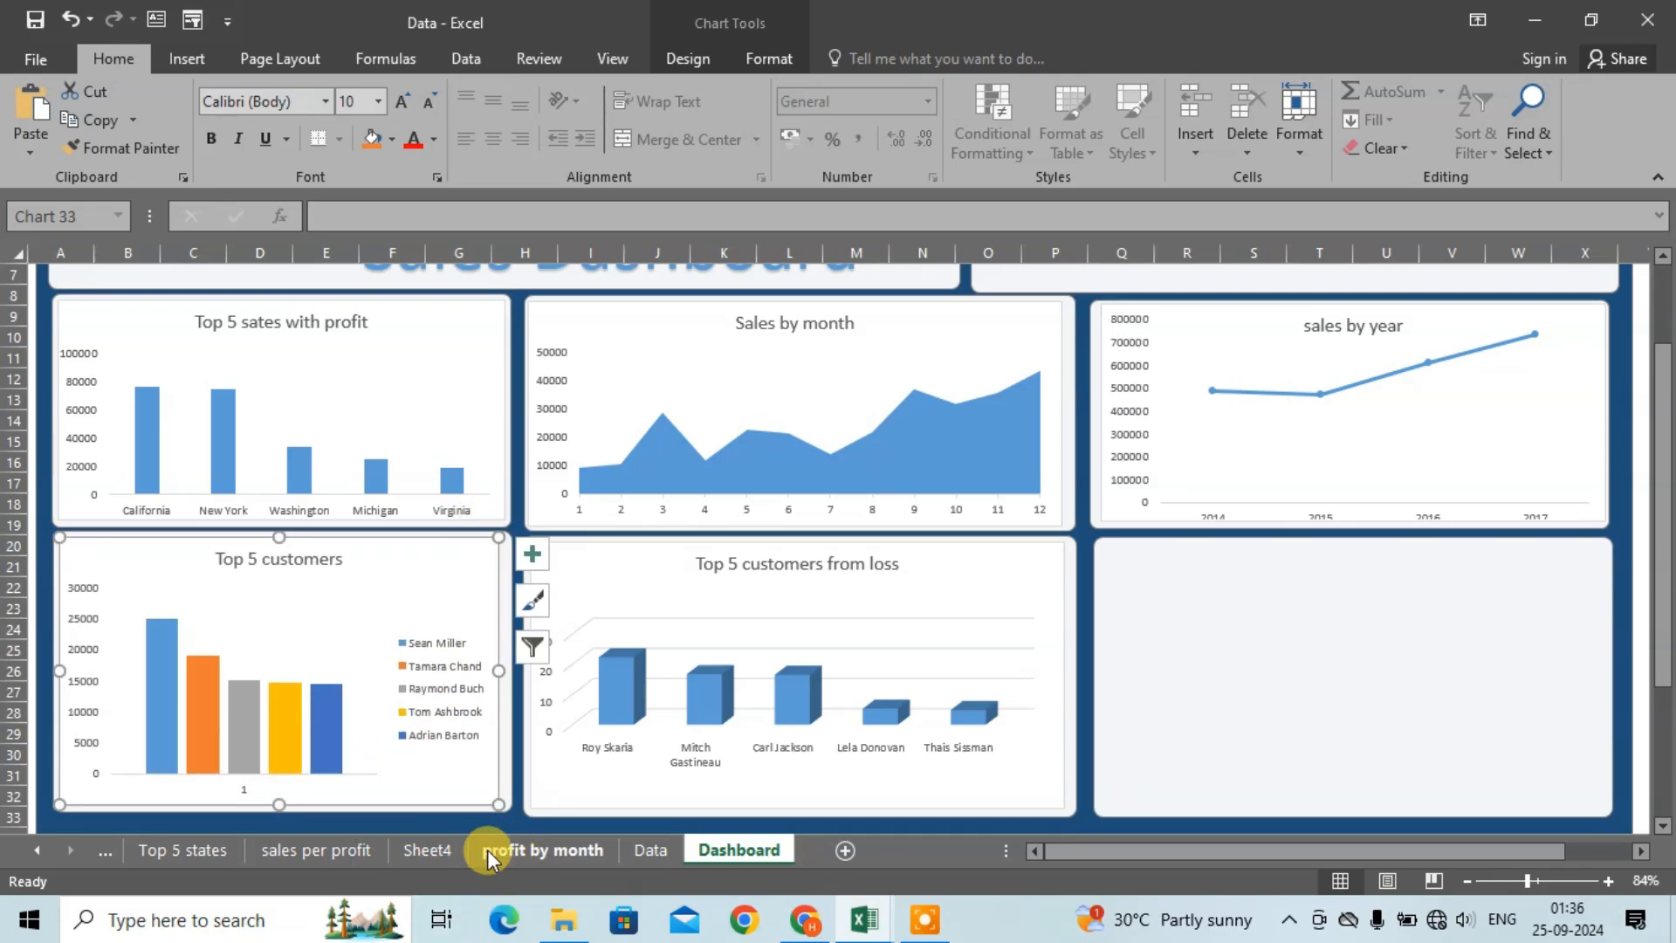
# Step: Copy the "Sales by category" chart from the Sales by category sheet onto the Dashboard sheet and fit it into the lower right panel
pyautogui.click(547, 846)
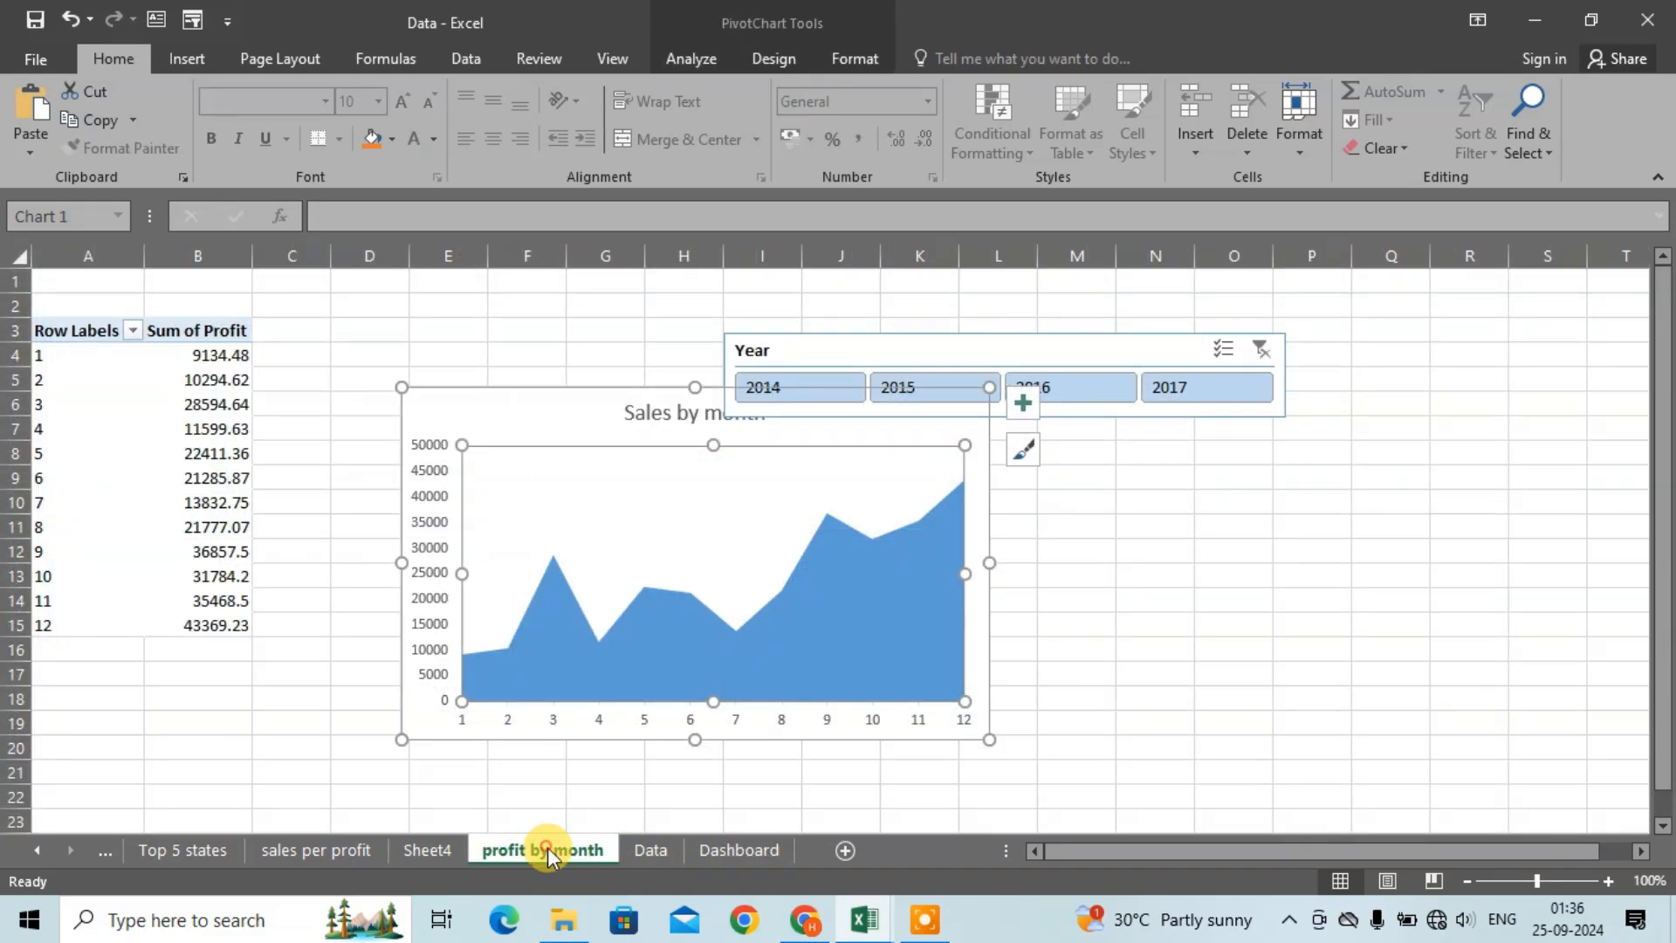
pyautogui.click(673, 857)
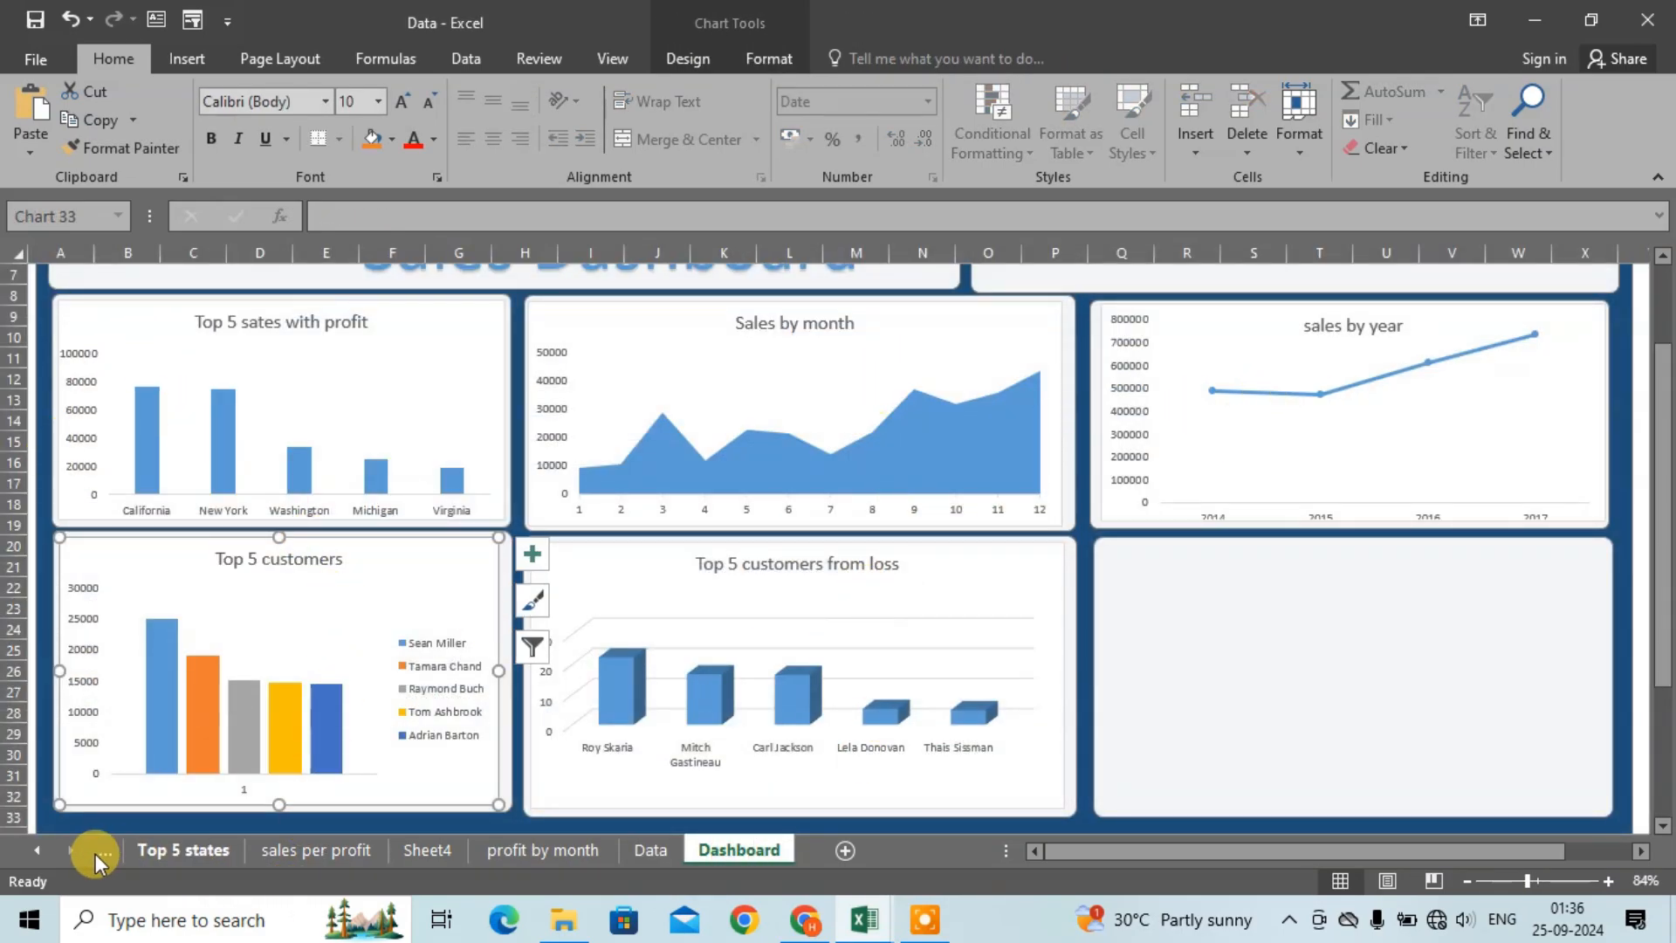
pyautogui.click(37, 850)
pyautogui.click(38, 850)
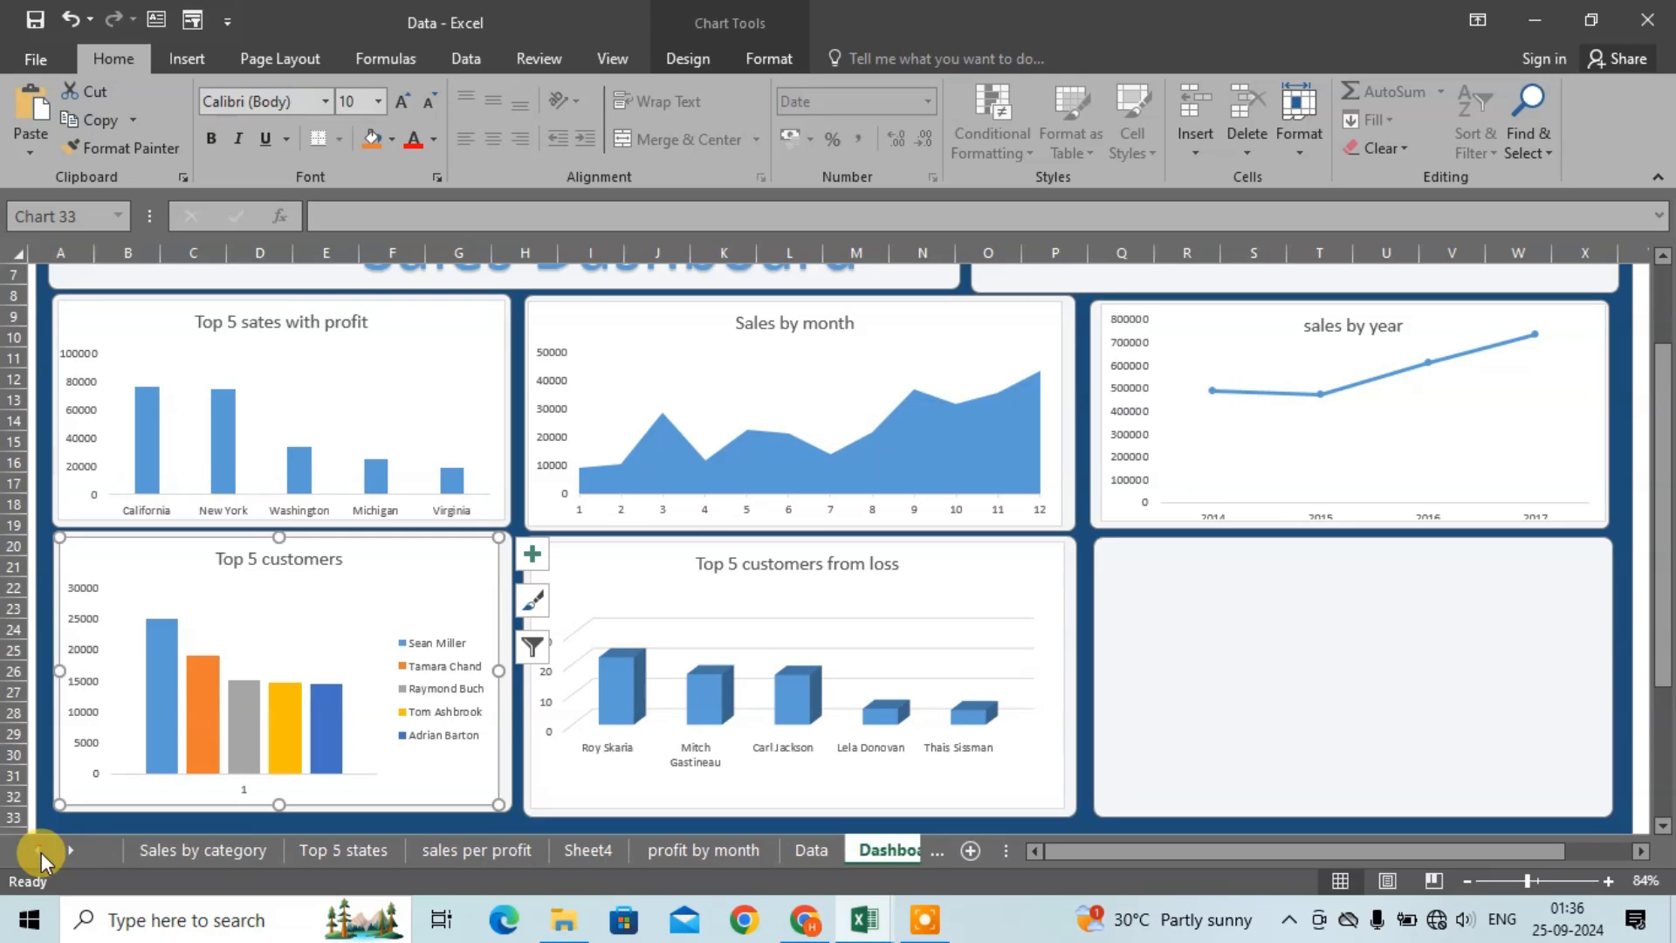
pyautogui.click(232, 852)
pyautogui.click(932, 432)
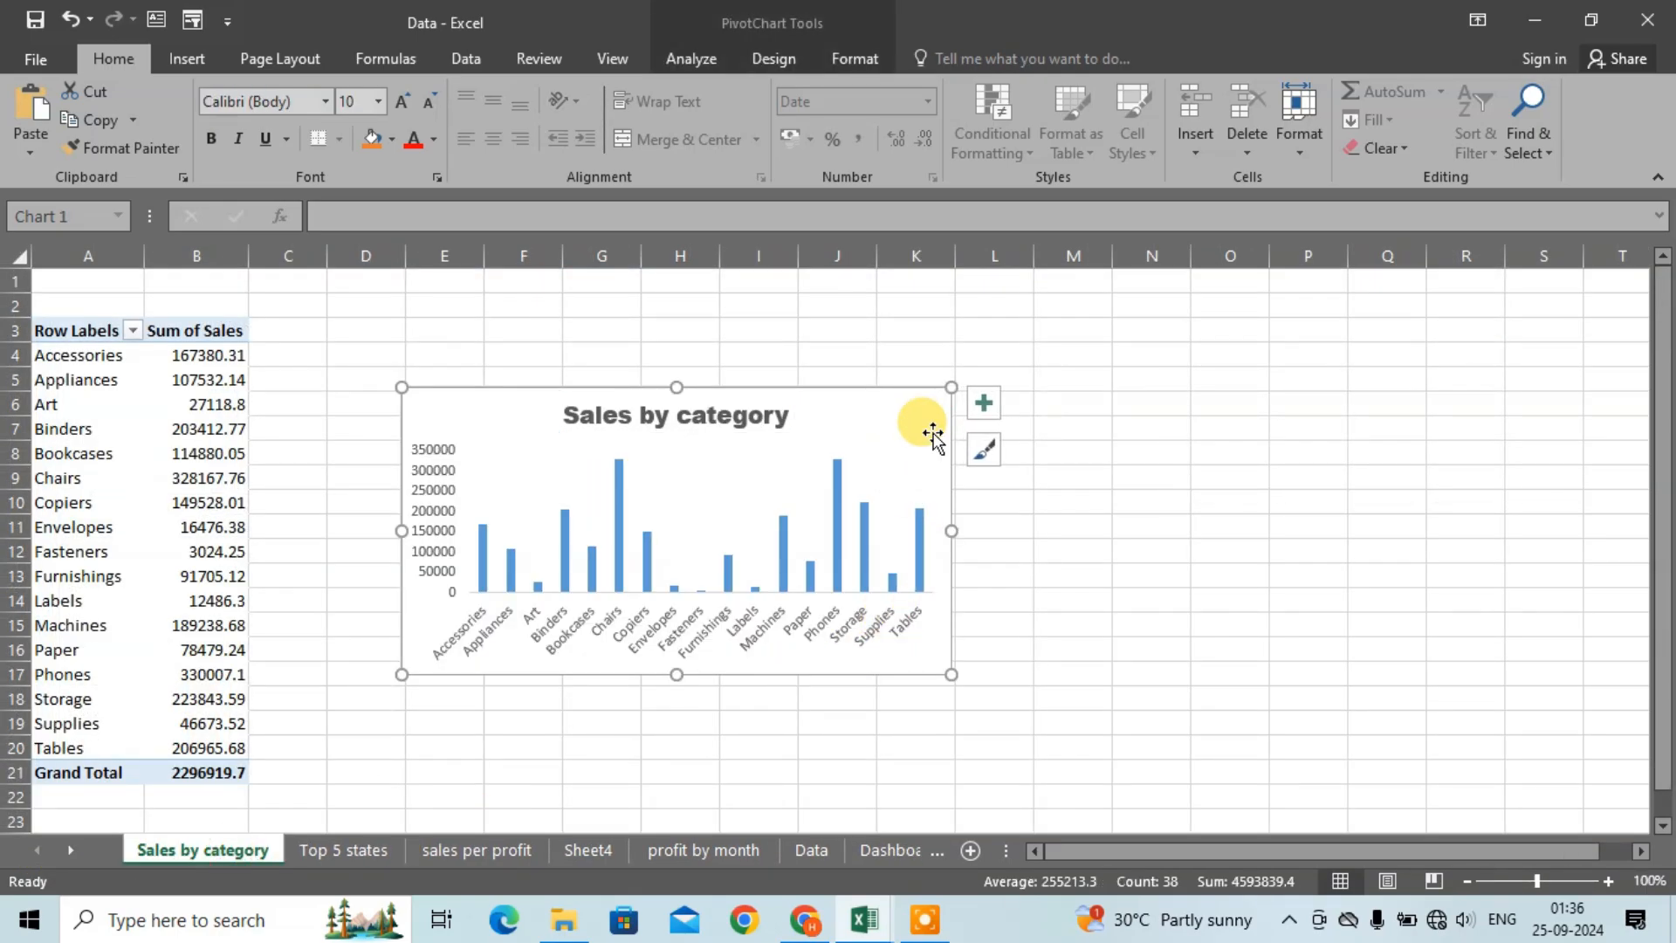
pyautogui.click(511, 864)
pyautogui.click(899, 850)
pyautogui.click(1338, 718)
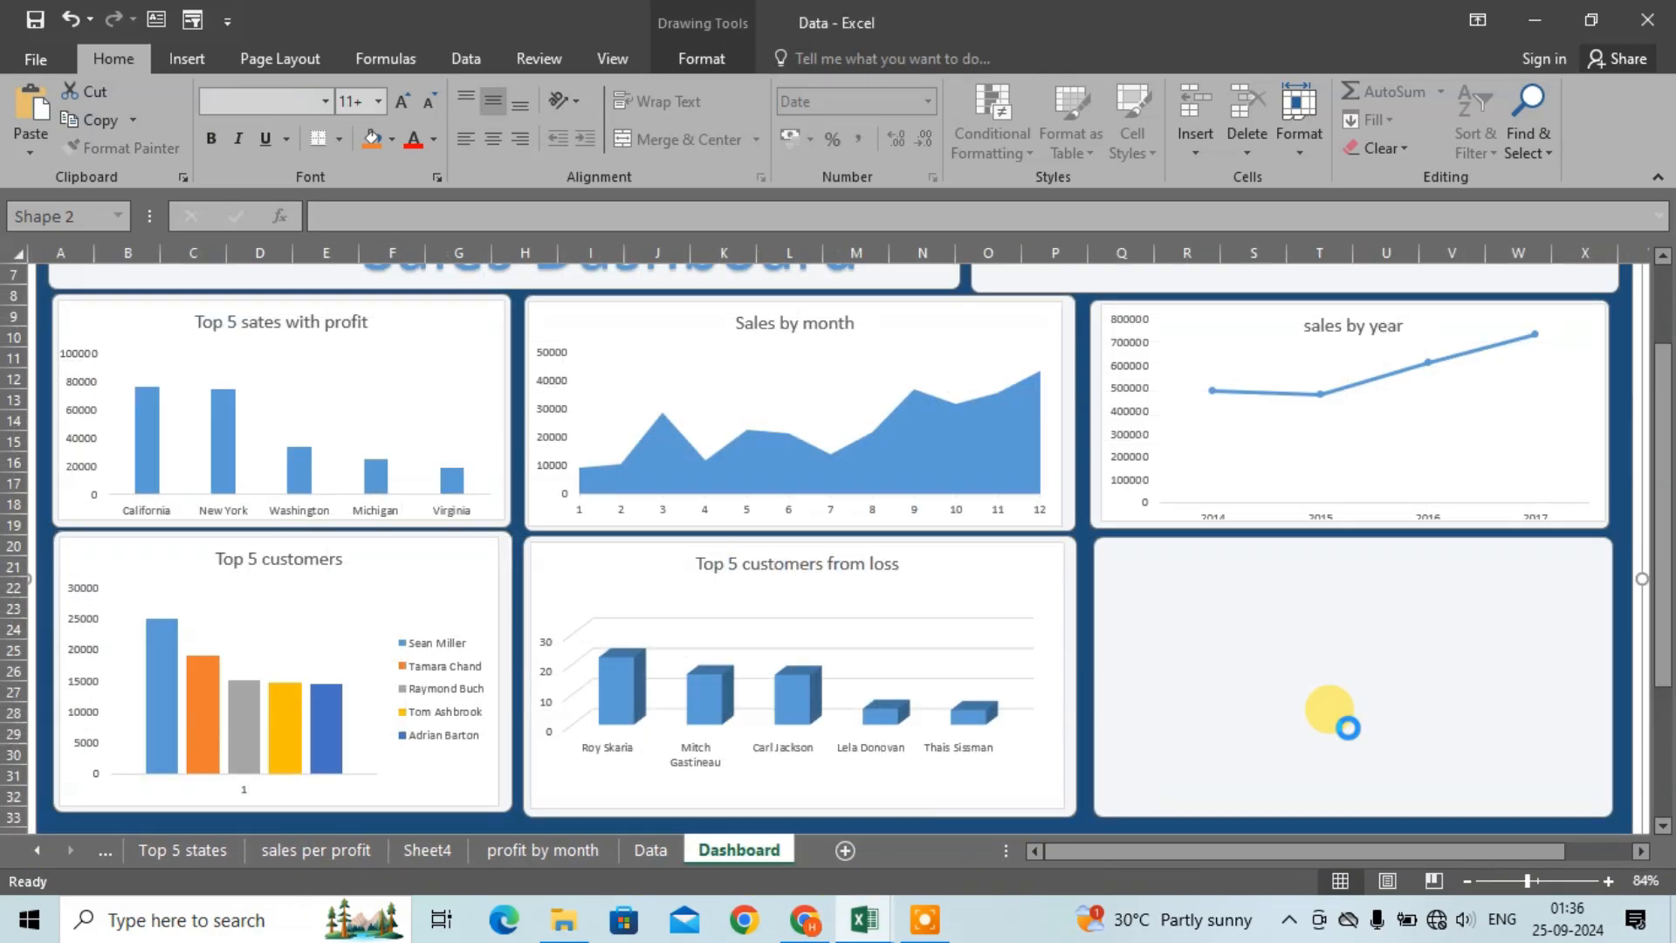
pyautogui.hotkey('ctrl', 'v')
pyautogui.moveTo(471, 397); pyautogui.dragTo(1602, 807)
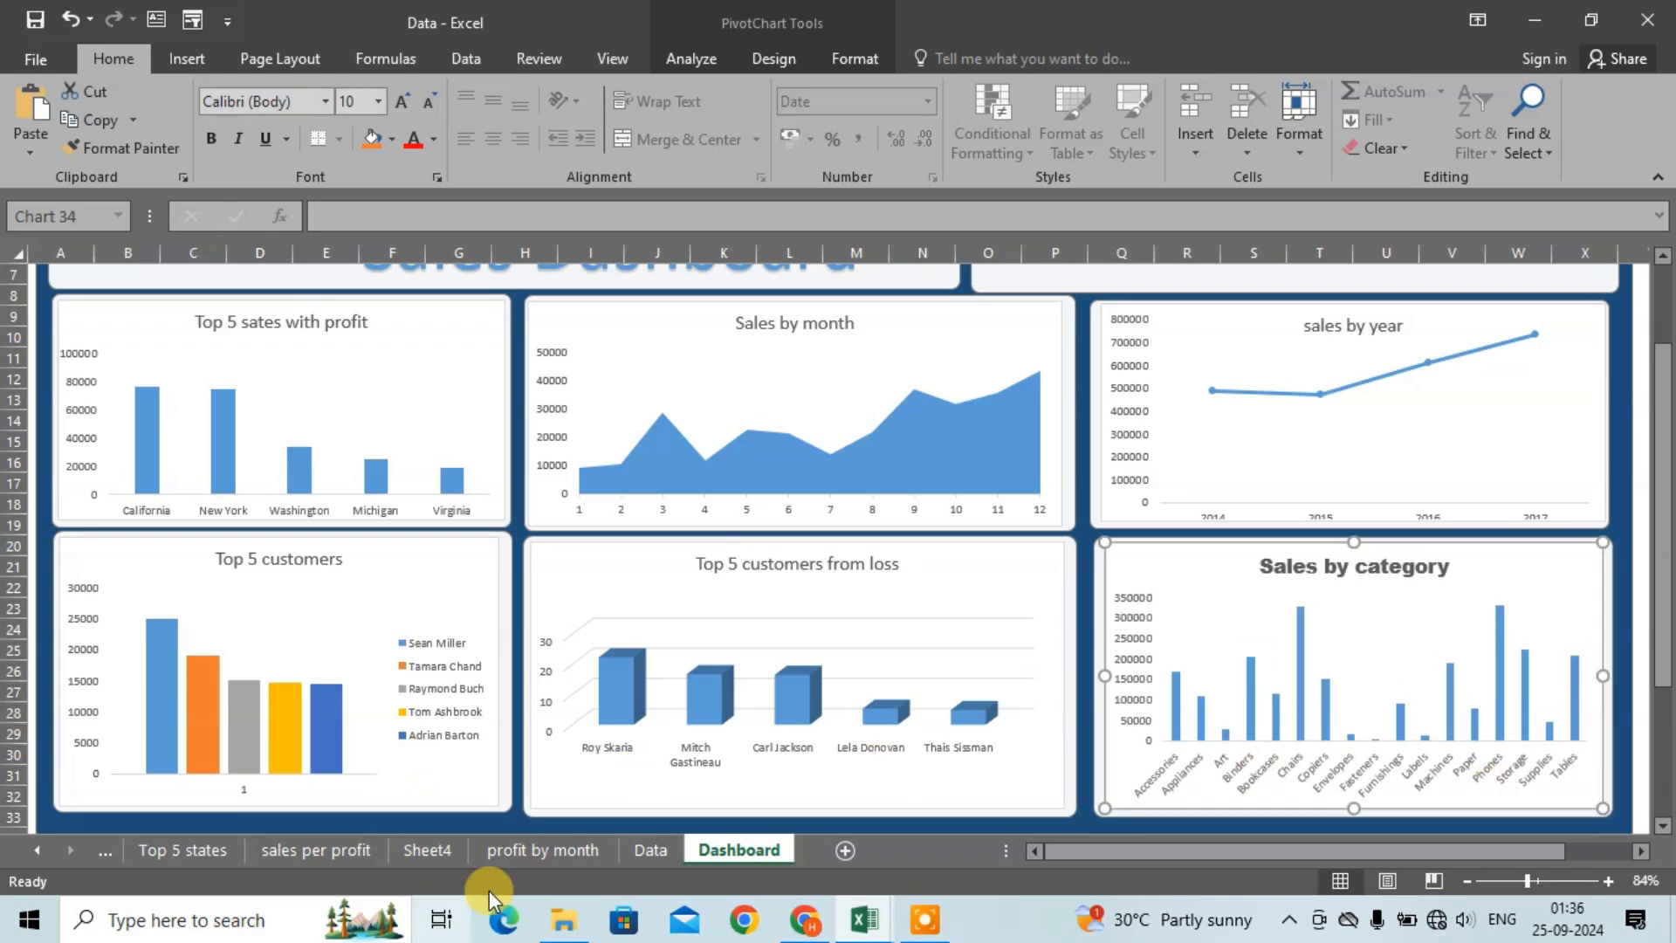
# Step: Copy the Year slicer from the profit by month sheet and paste it onto the Dashboard sheet
pyautogui.click(543, 851)
pyautogui.click(1073, 348)
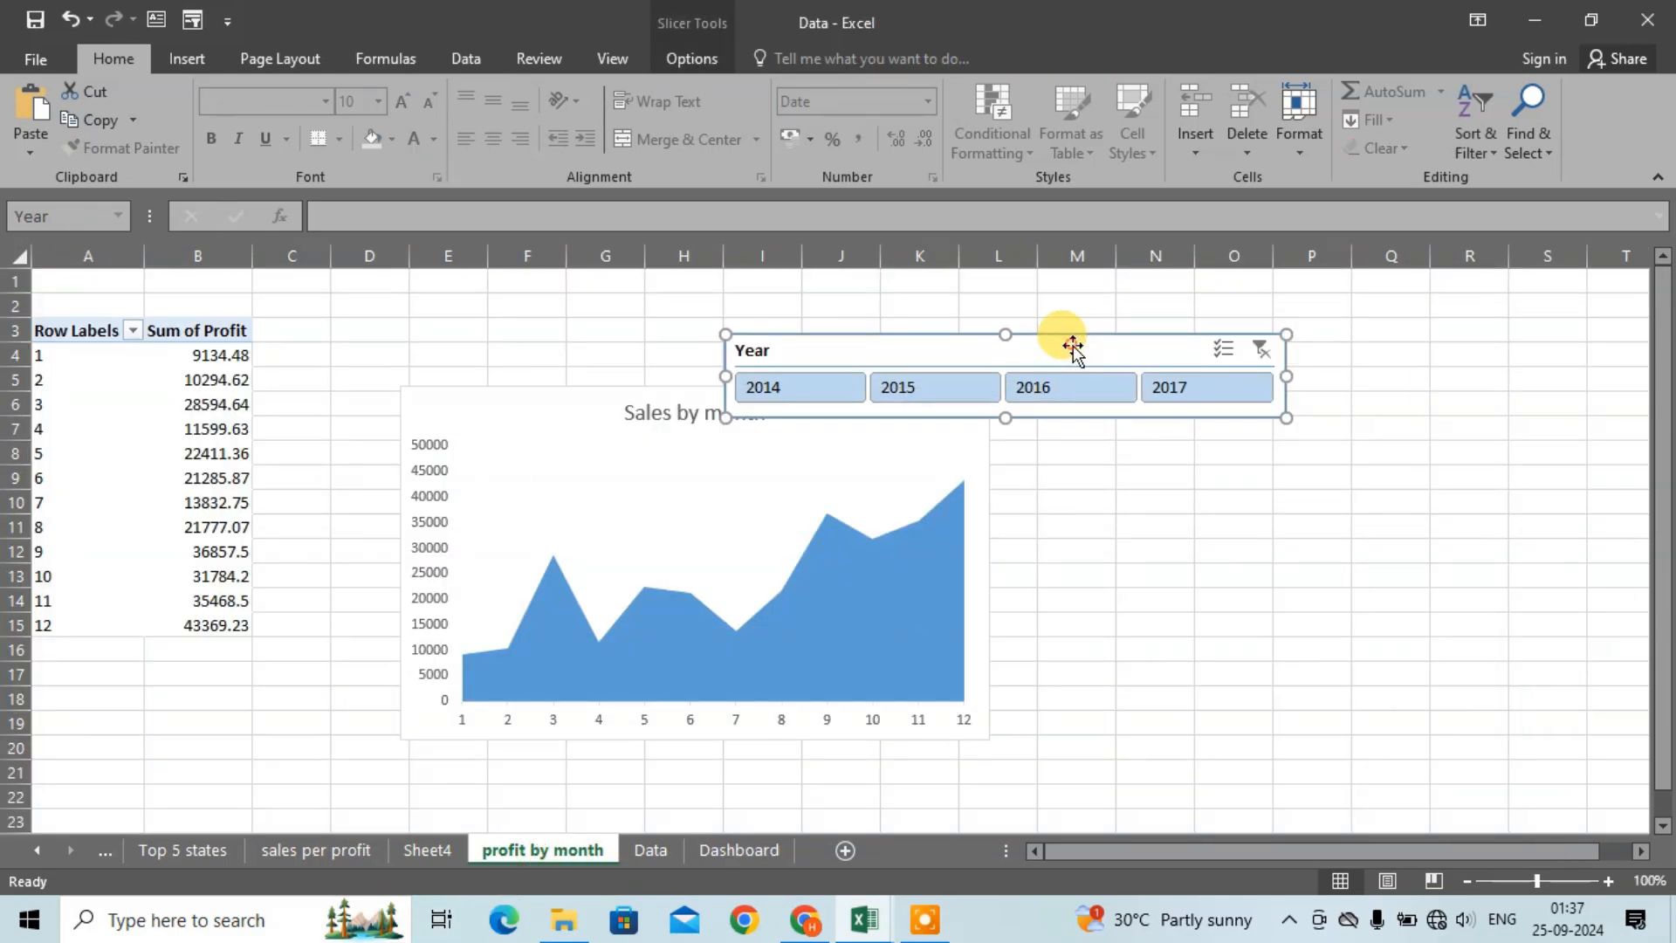
pyautogui.click(767, 851)
pyautogui.scroll(2, 1048, 541)
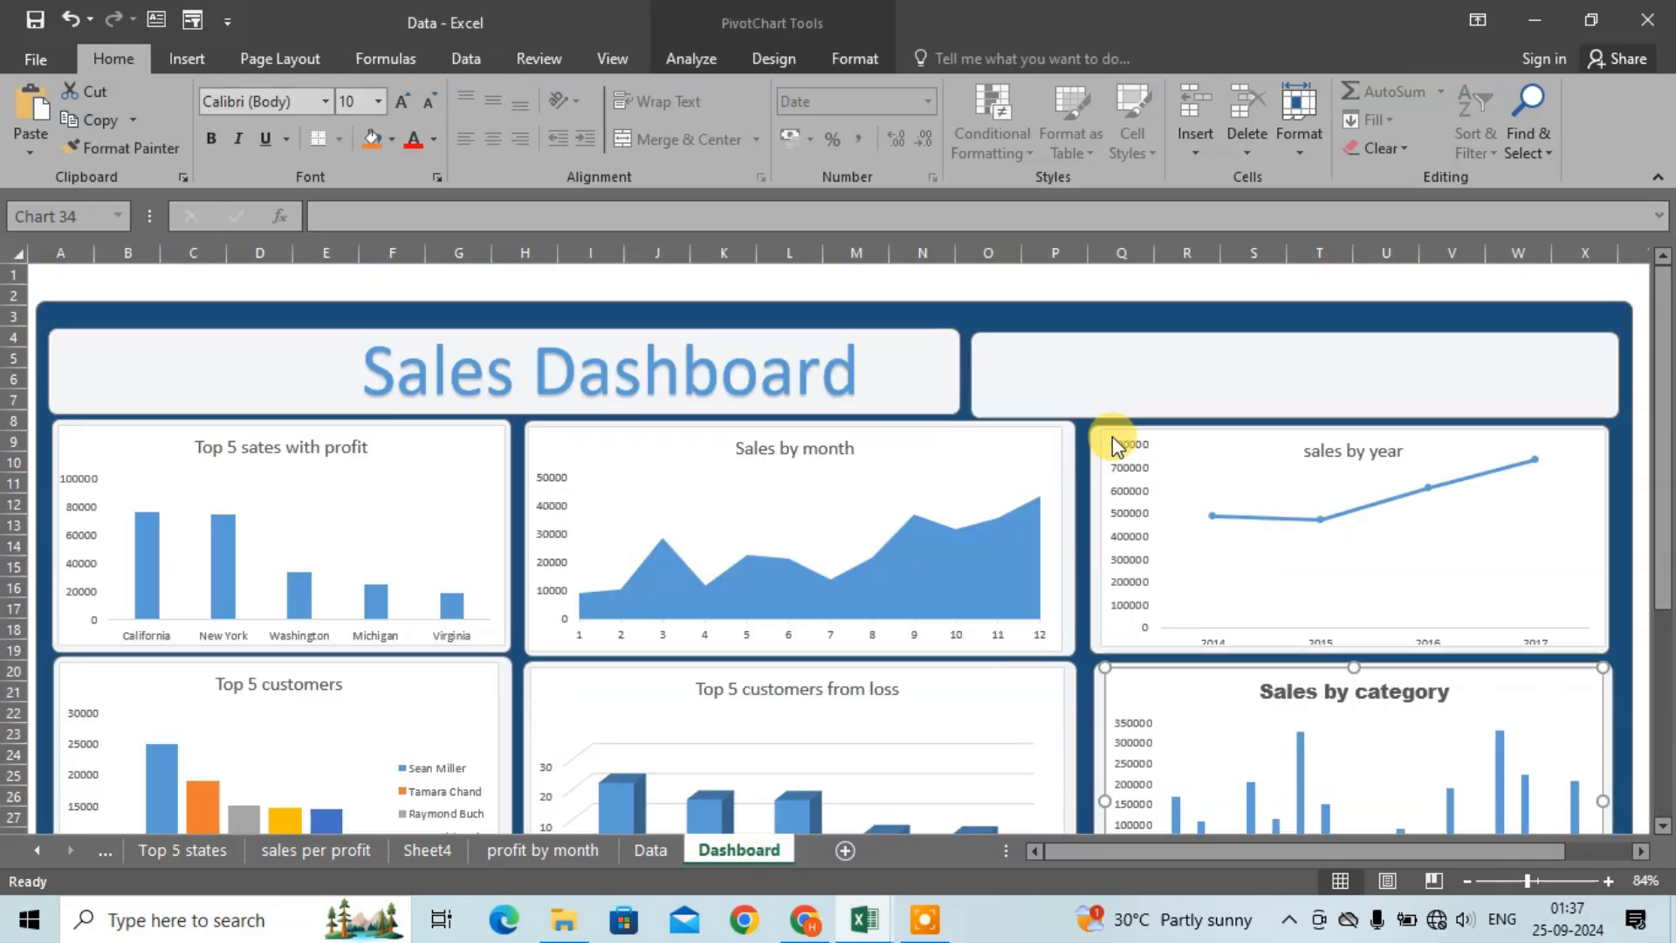
pyautogui.click(1121, 358)
pyautogui.scroll(-1, 1187, 471)
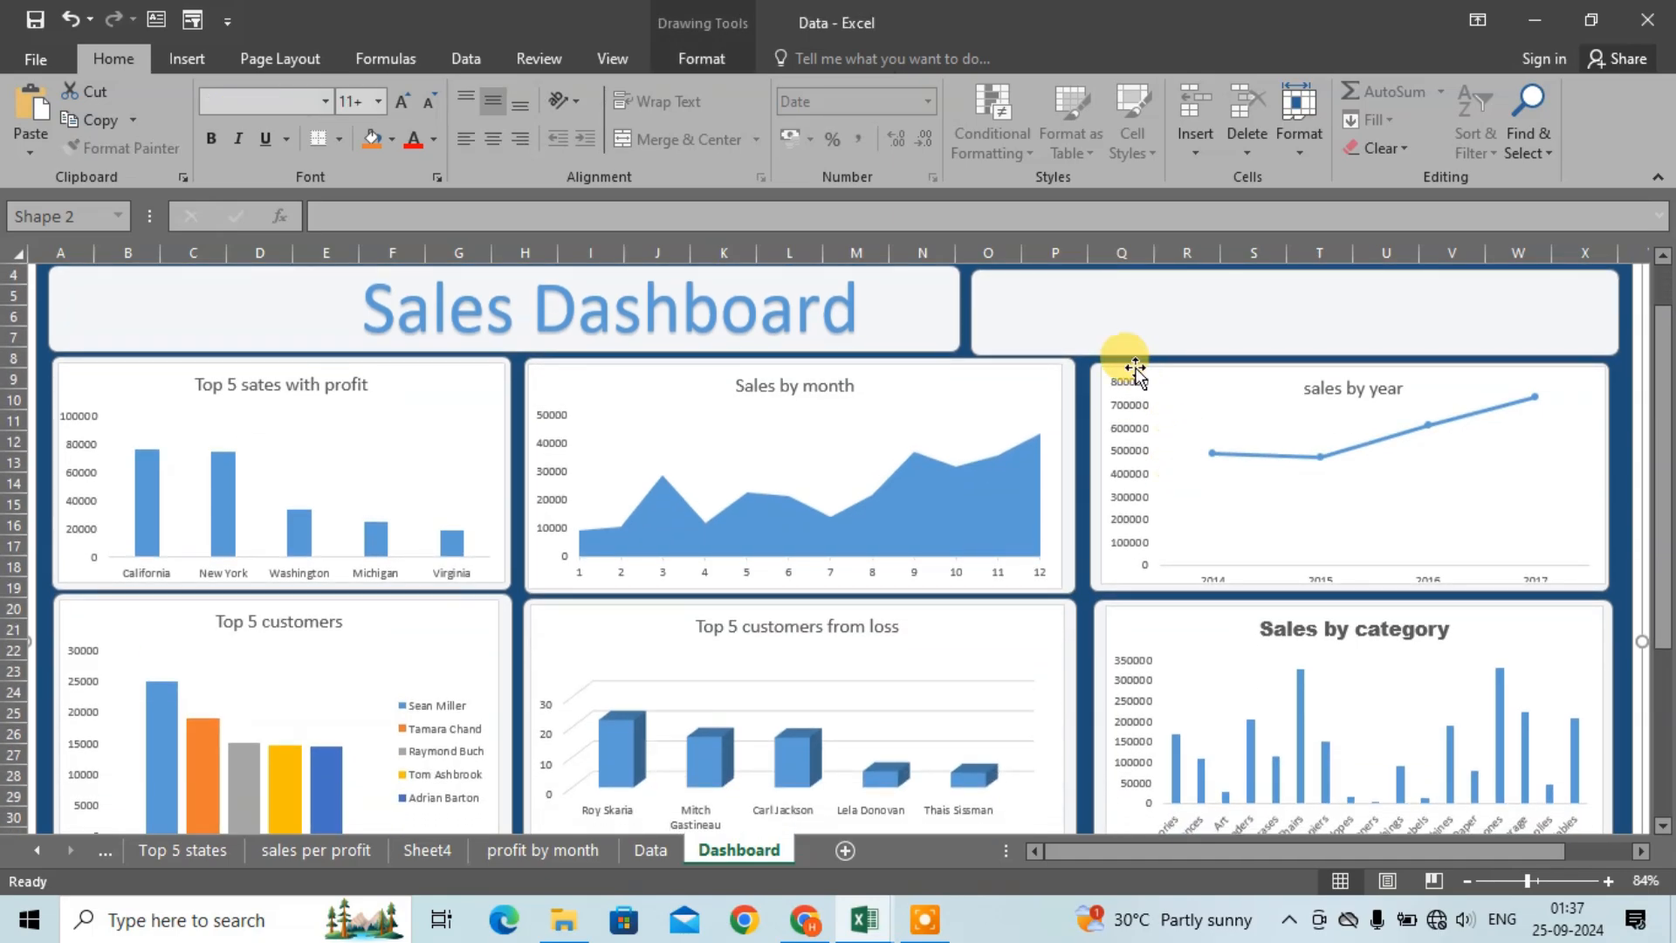
pyautogui.hotkey('ctrl', 'v')
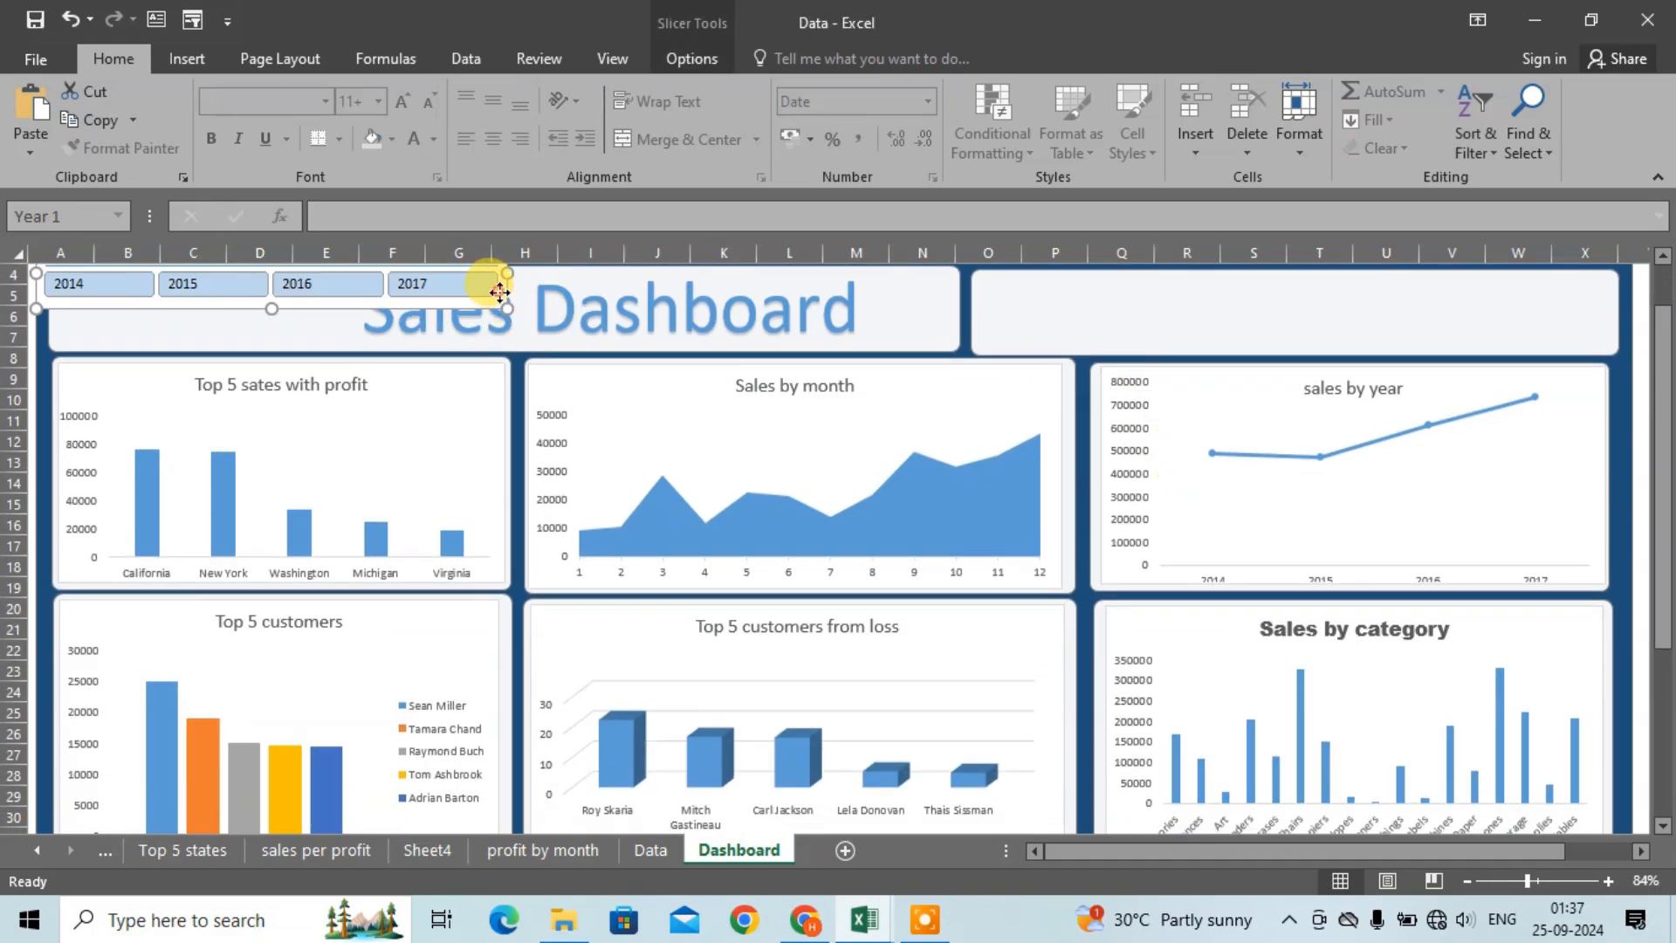
# Step: Move the Year slicer into the empty panel beside the Sales Dashboard title and resize it to fill the panel
pyautogui.moveTo(500, 292); pyautogui.dragTo(1501, 335)
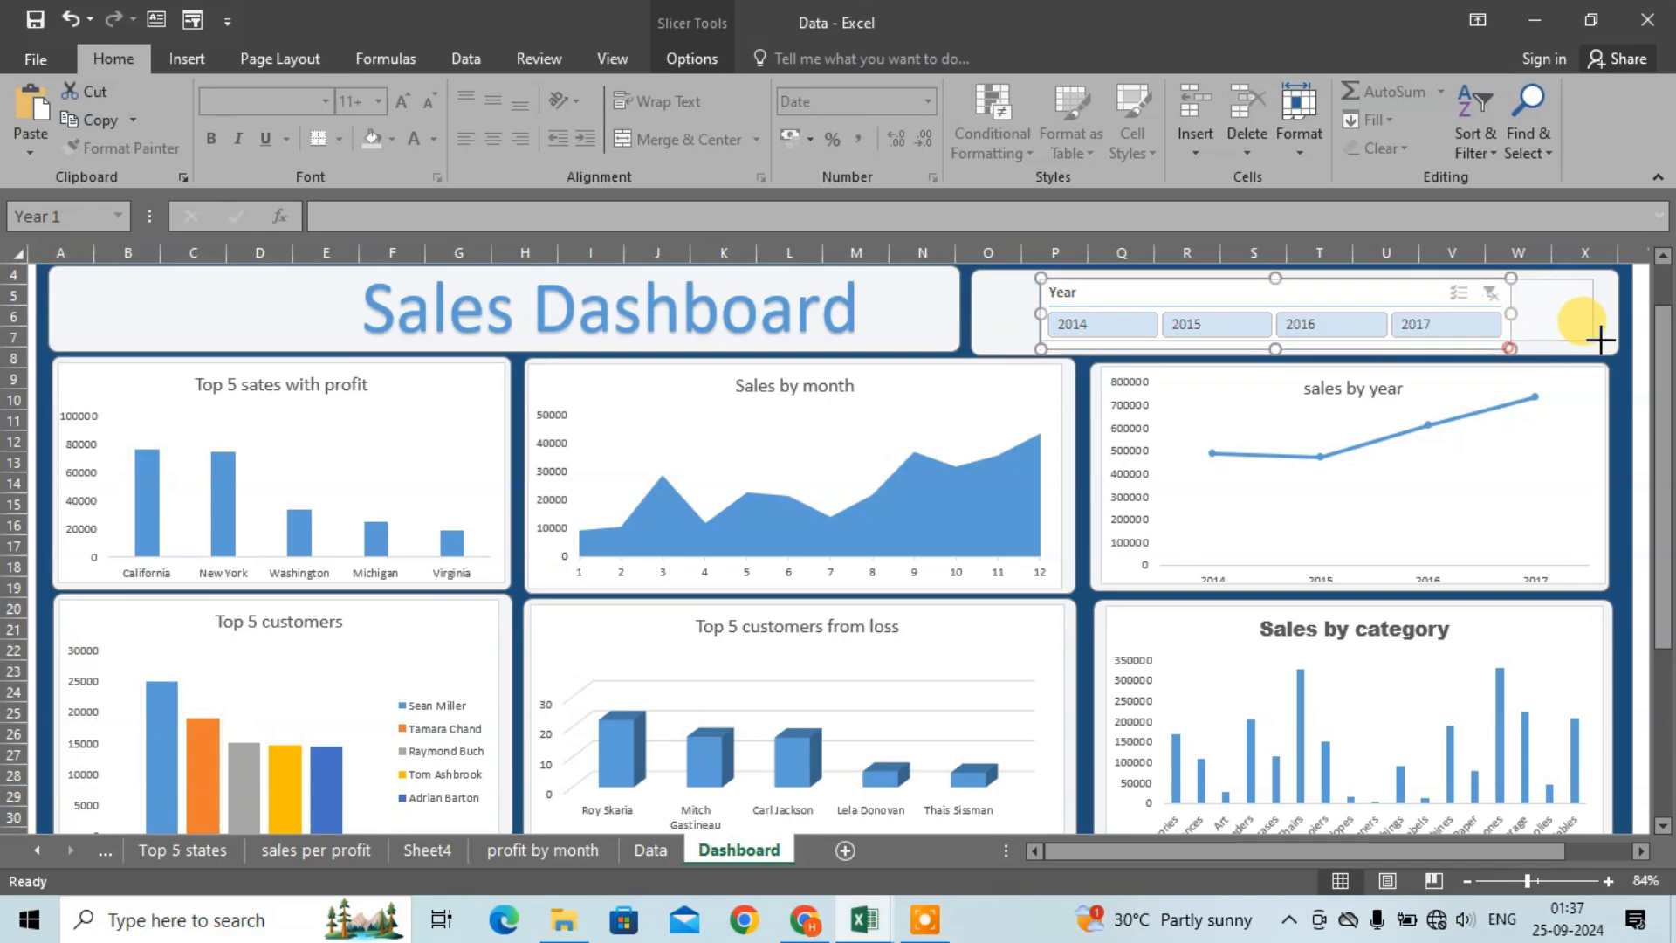
pyautogui.moveTo(1601, 339); pyautogui.dragTo(1606, 340)
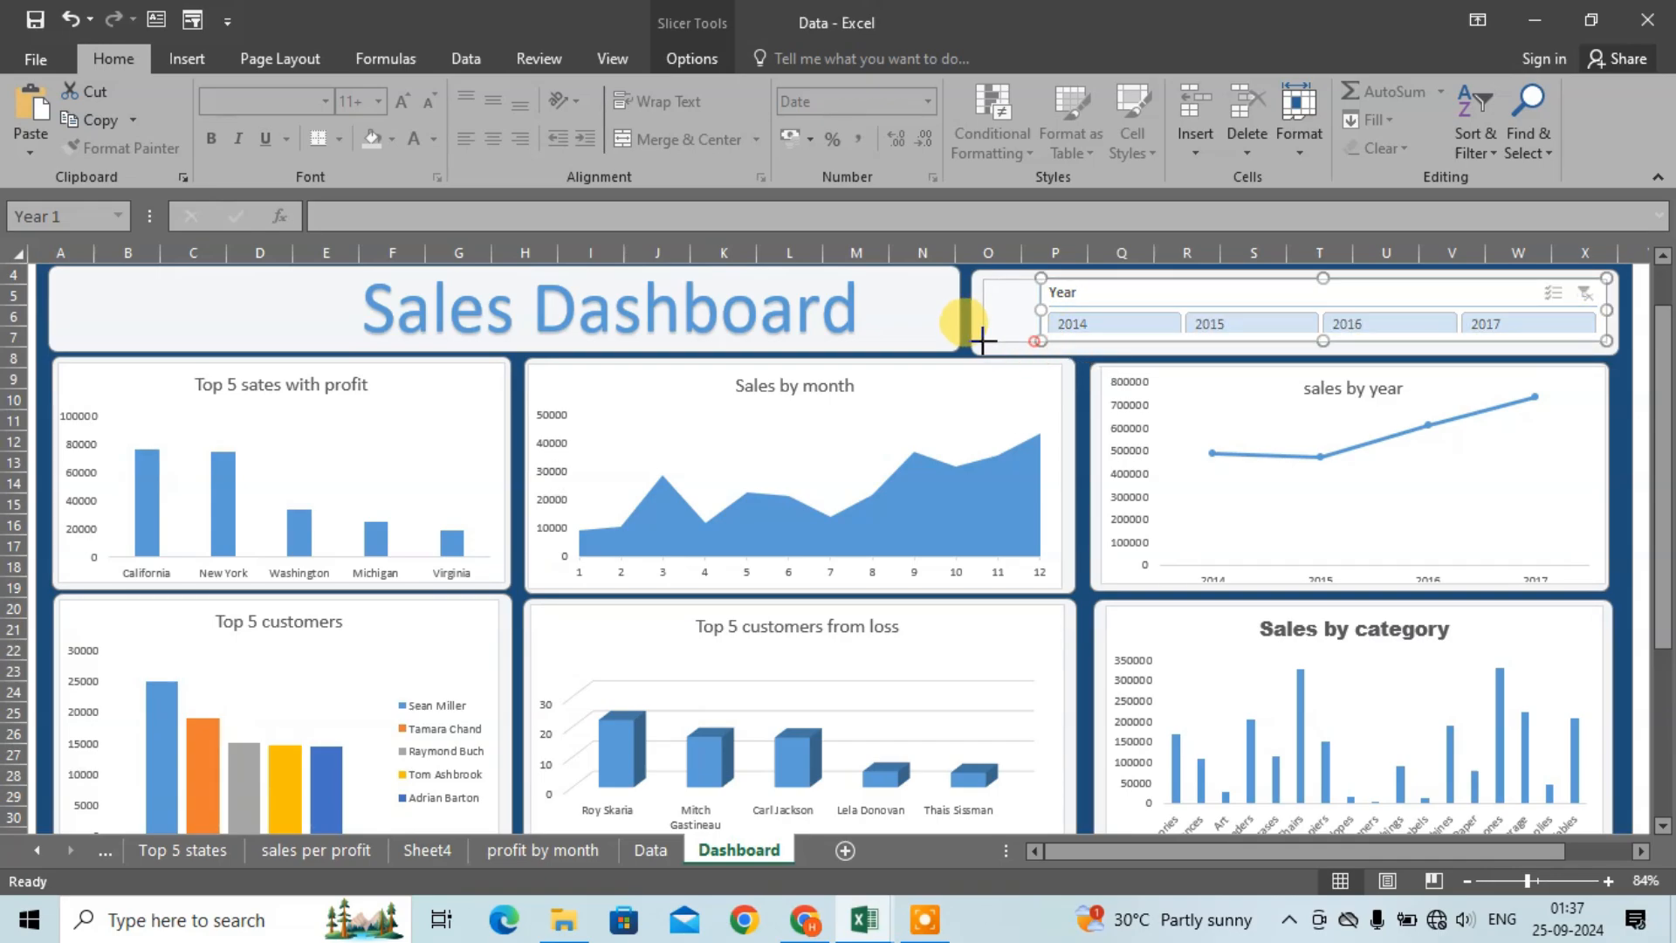
pyautogui.moveTo(986, 346); pyautogui.dragTo(988, 346)
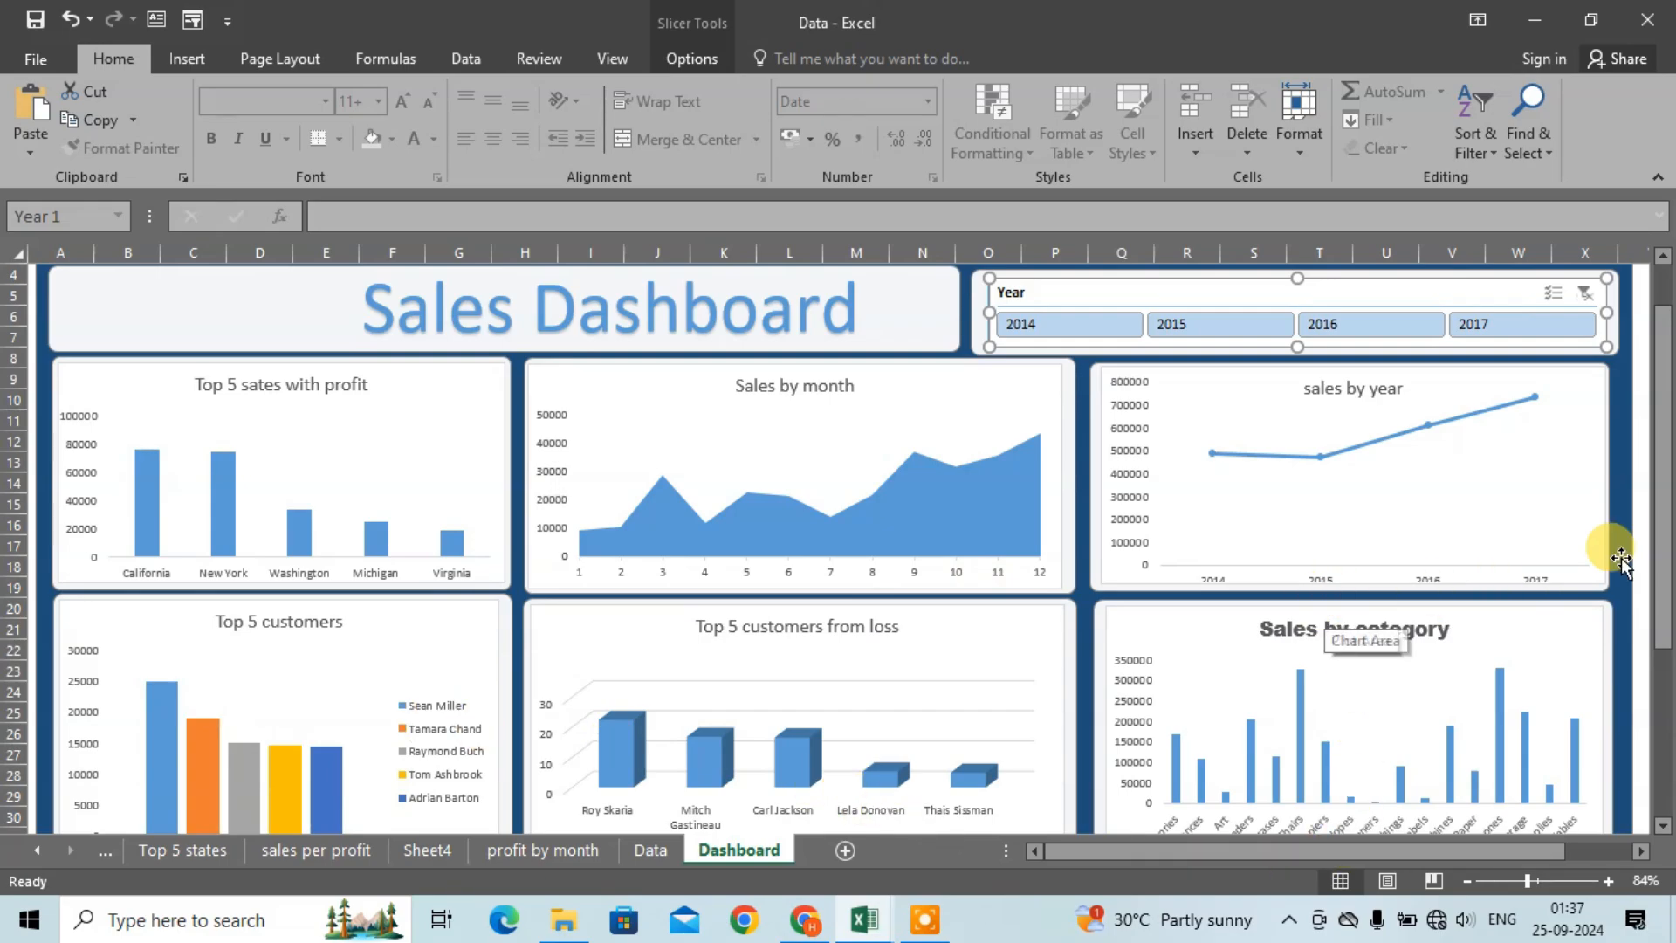
# Step: Filter the dashboard with the Year slicer by 2014, 2015, 2016 and 2017 in turn, and clear the filter
pyautogui.moveTo(1654, 453); pyautogui.dragTo(1658, 476)
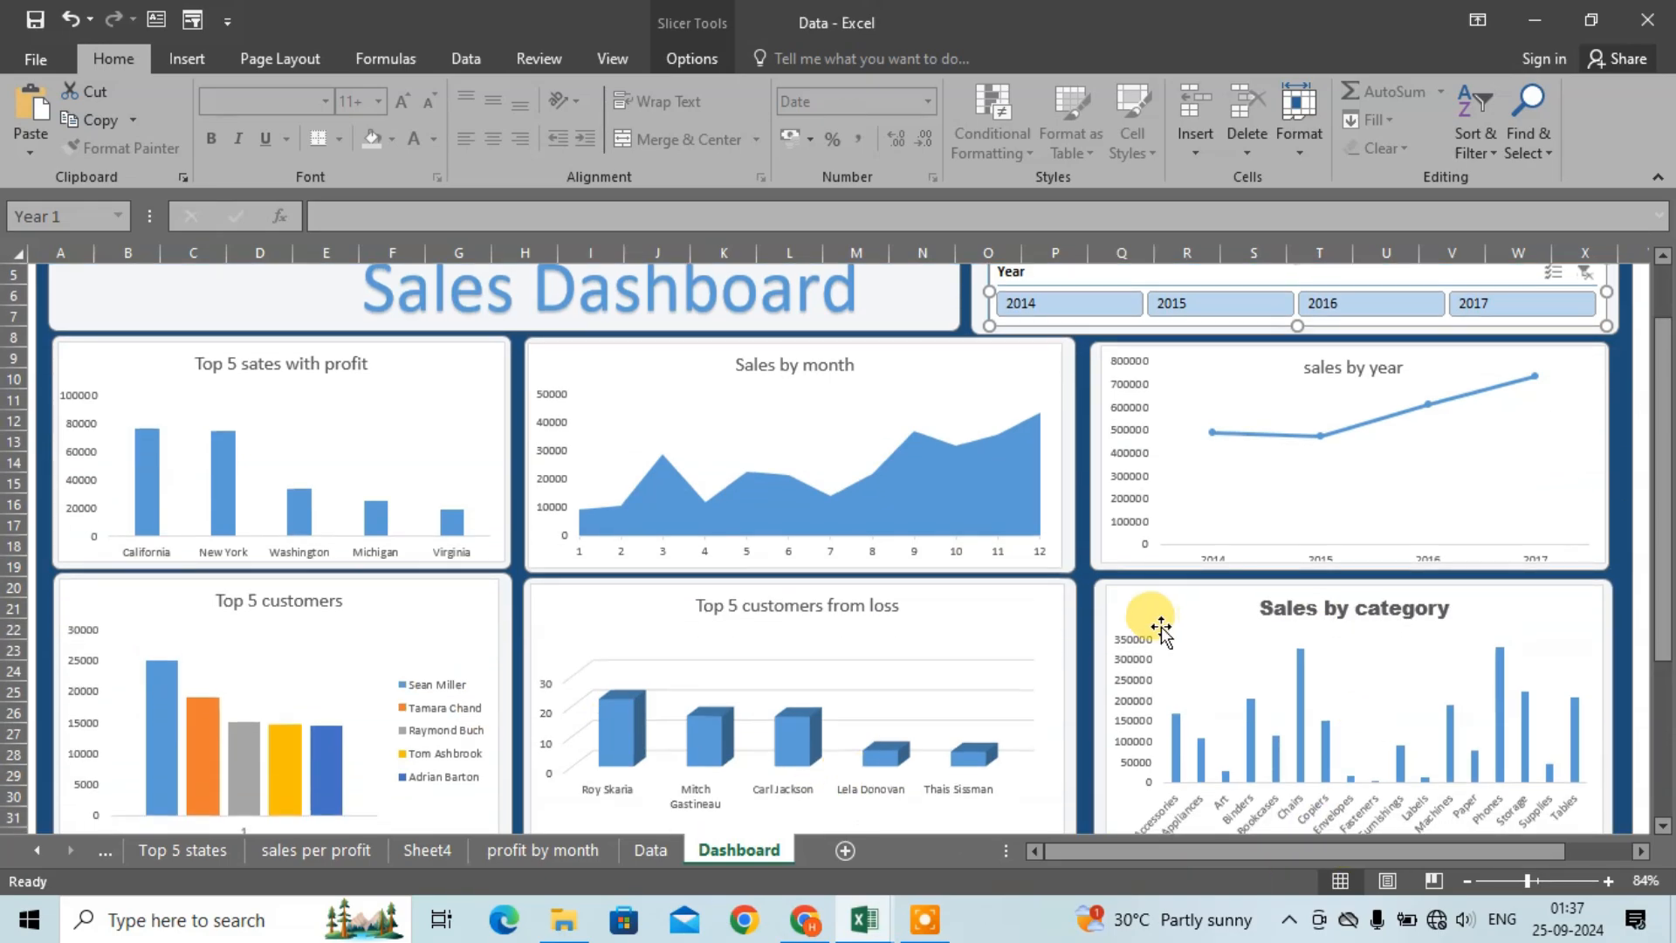
pyautogui.click(1082, 305)
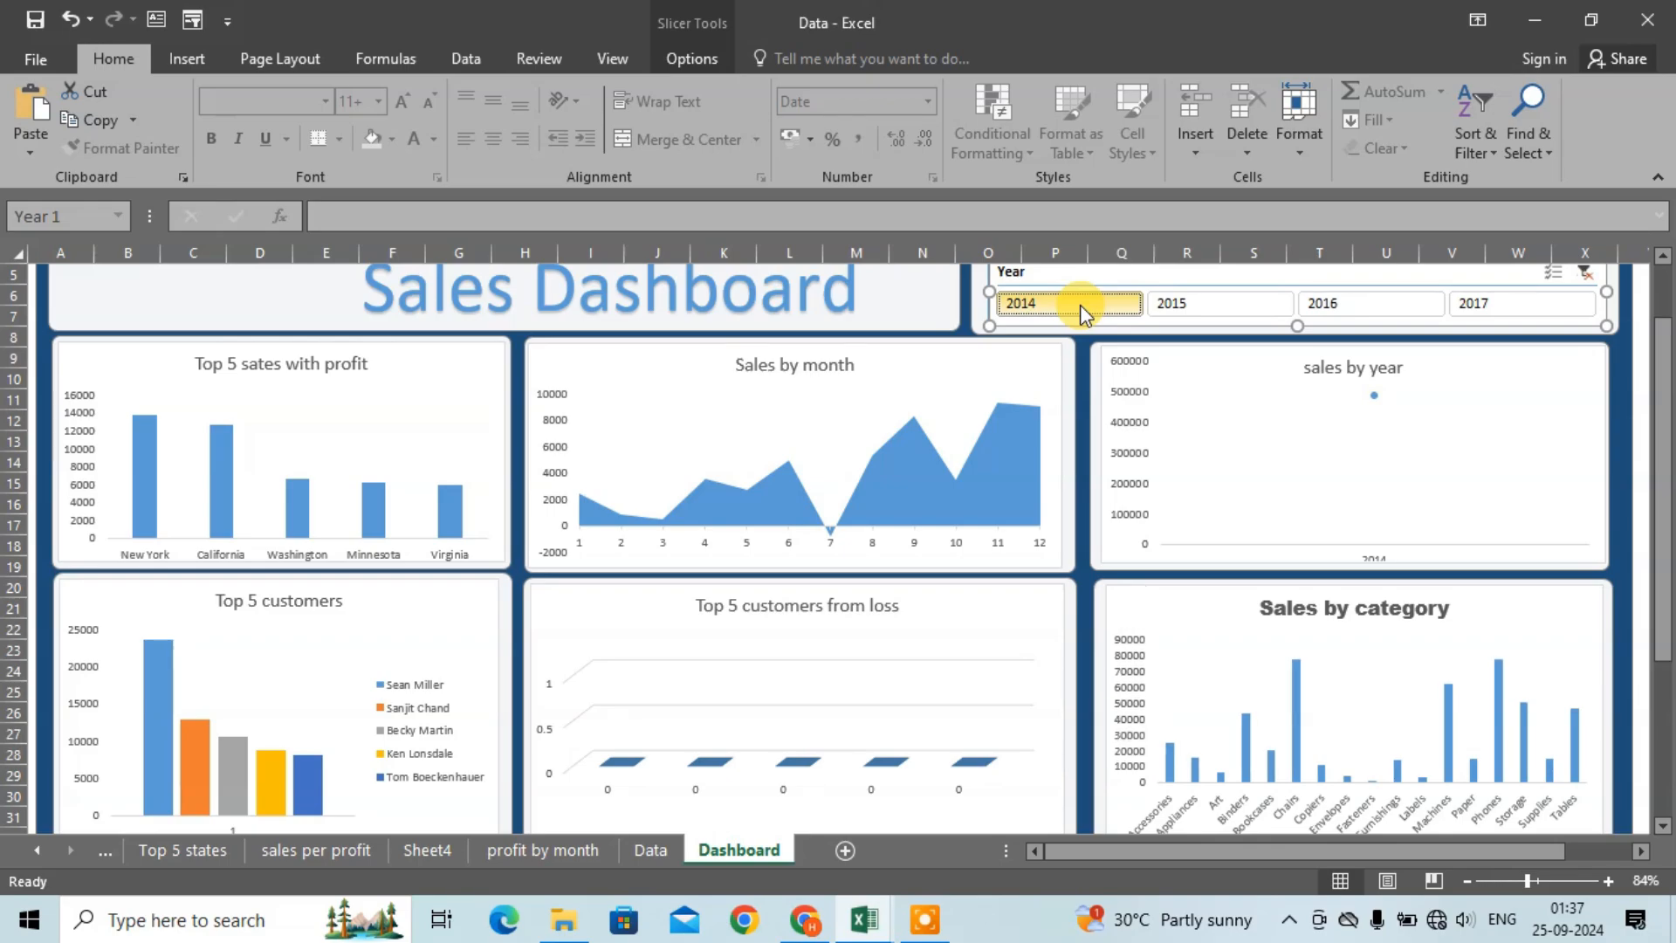
pyautogui.click(1173, 304)
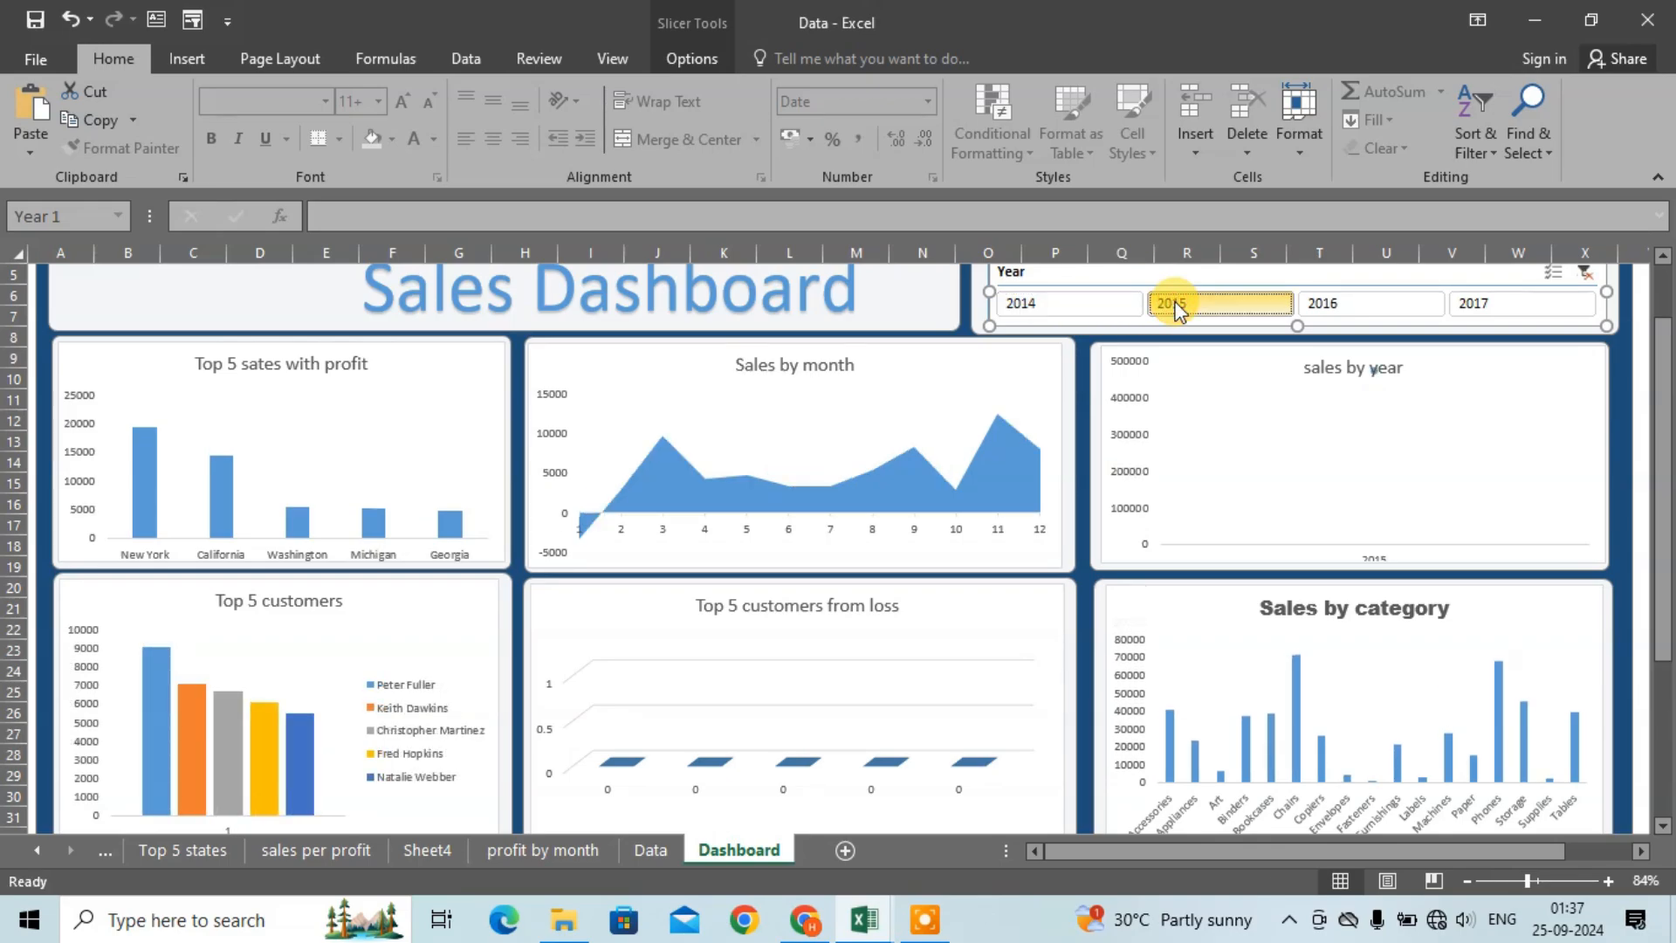
pyautogui.click(1319, 306)
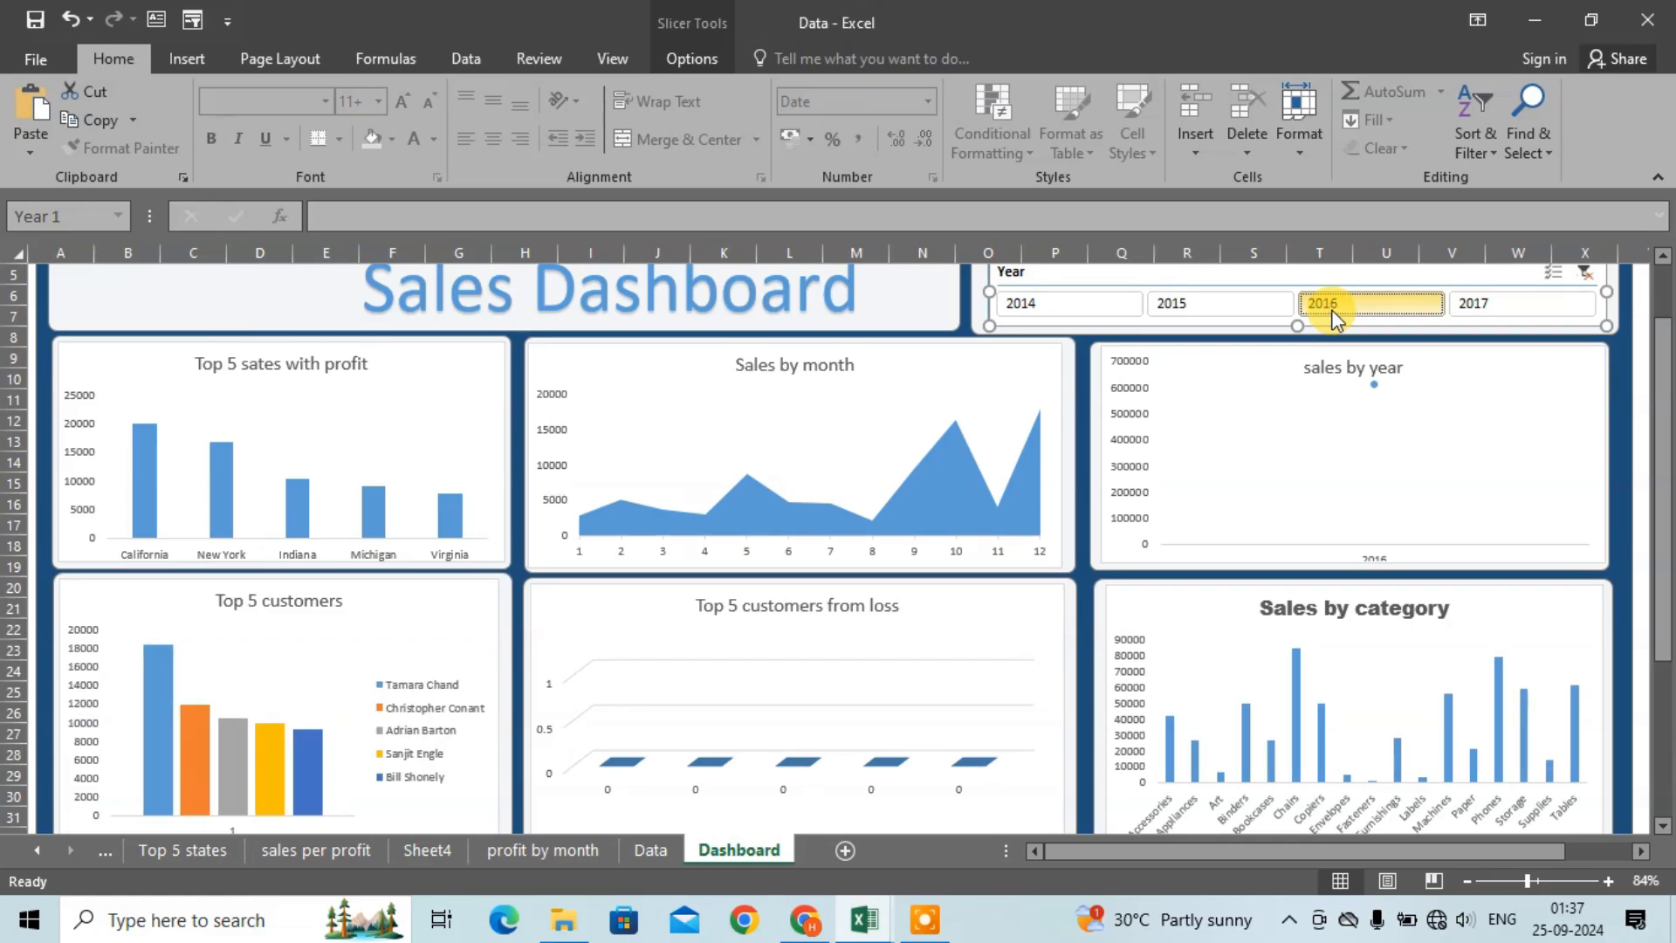
pyautogui.click(1497, 307)
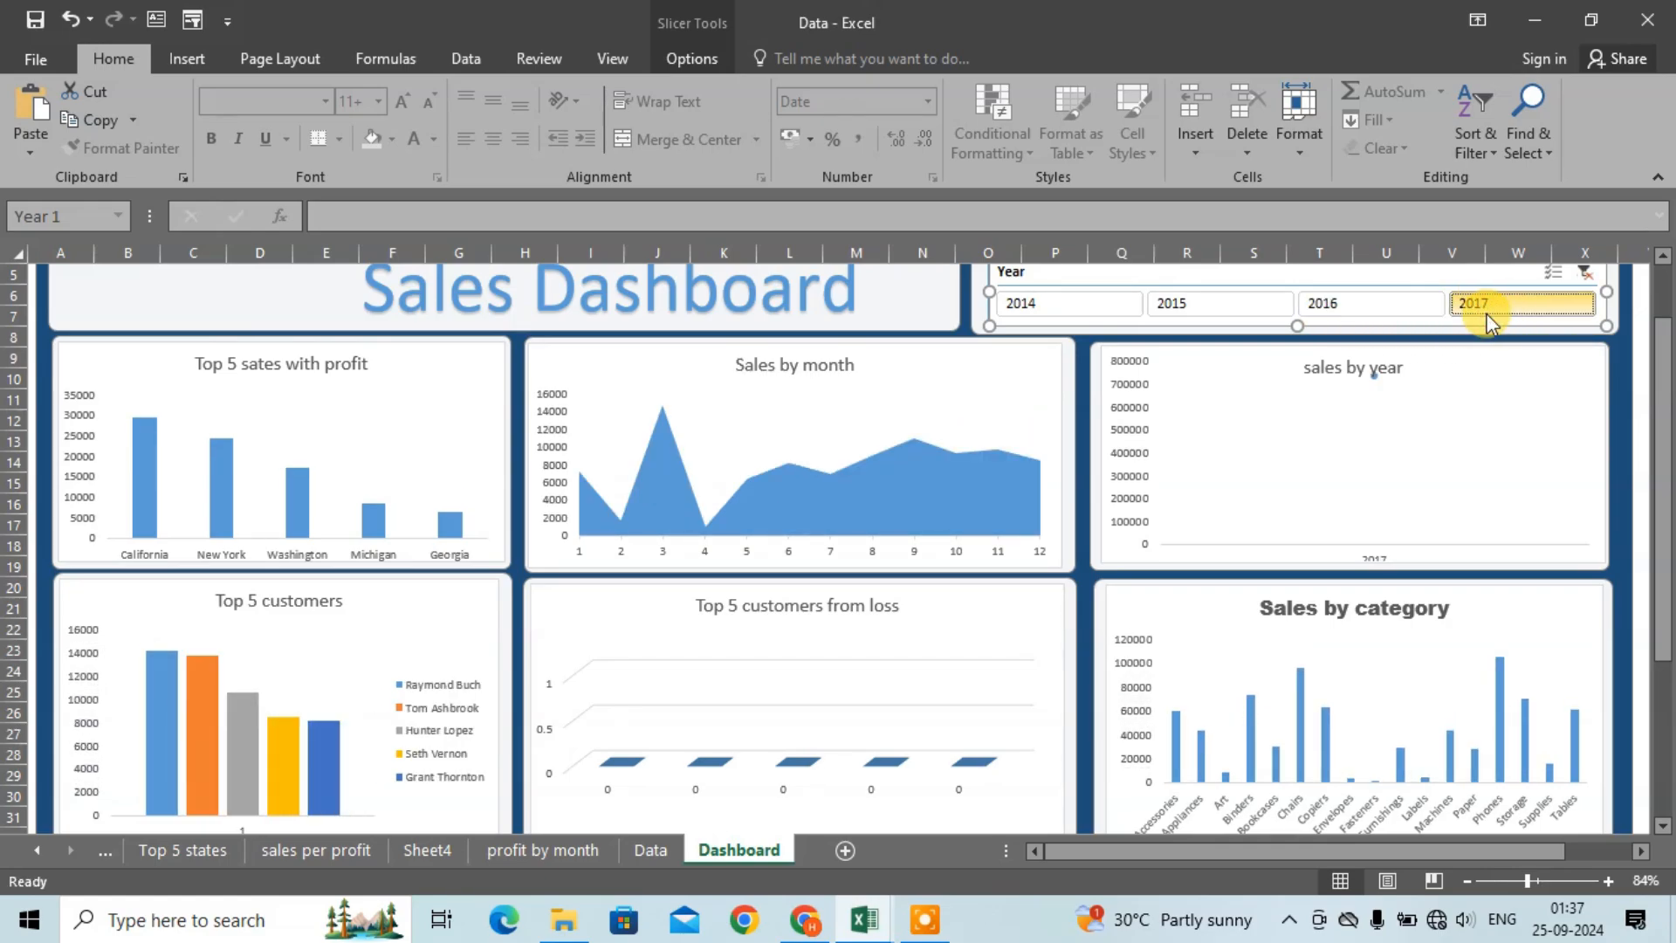
pyautogui.click(1583, 276)
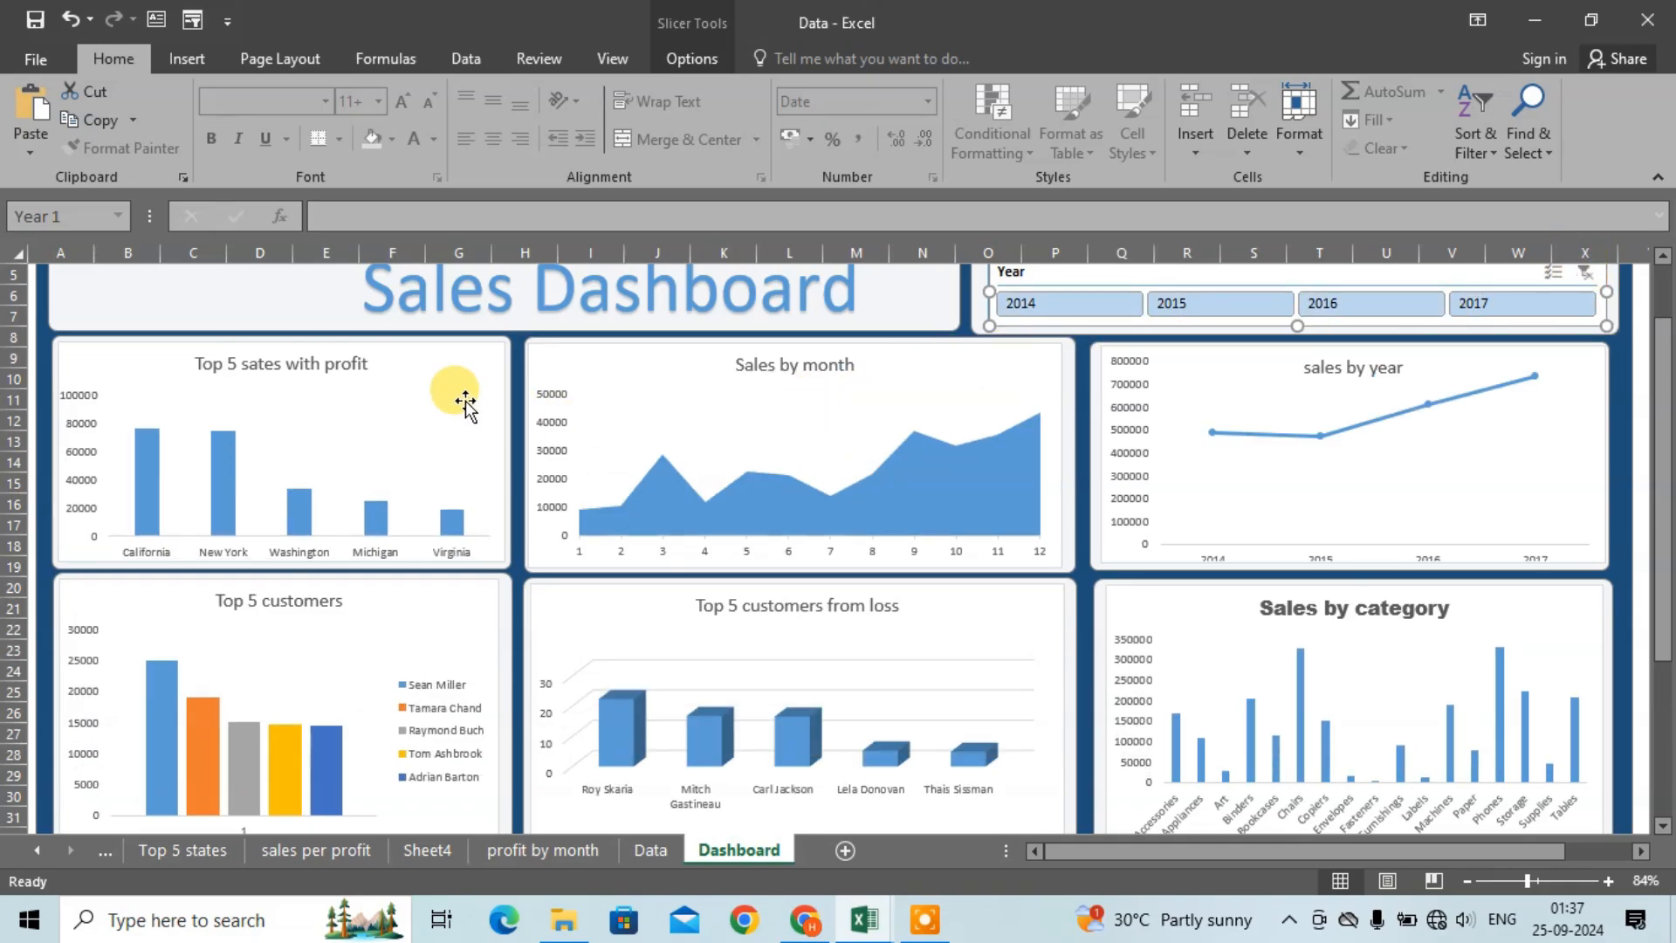
# Step: Apply the Basis theme to the workbook
pyautogui.click(185, 60)
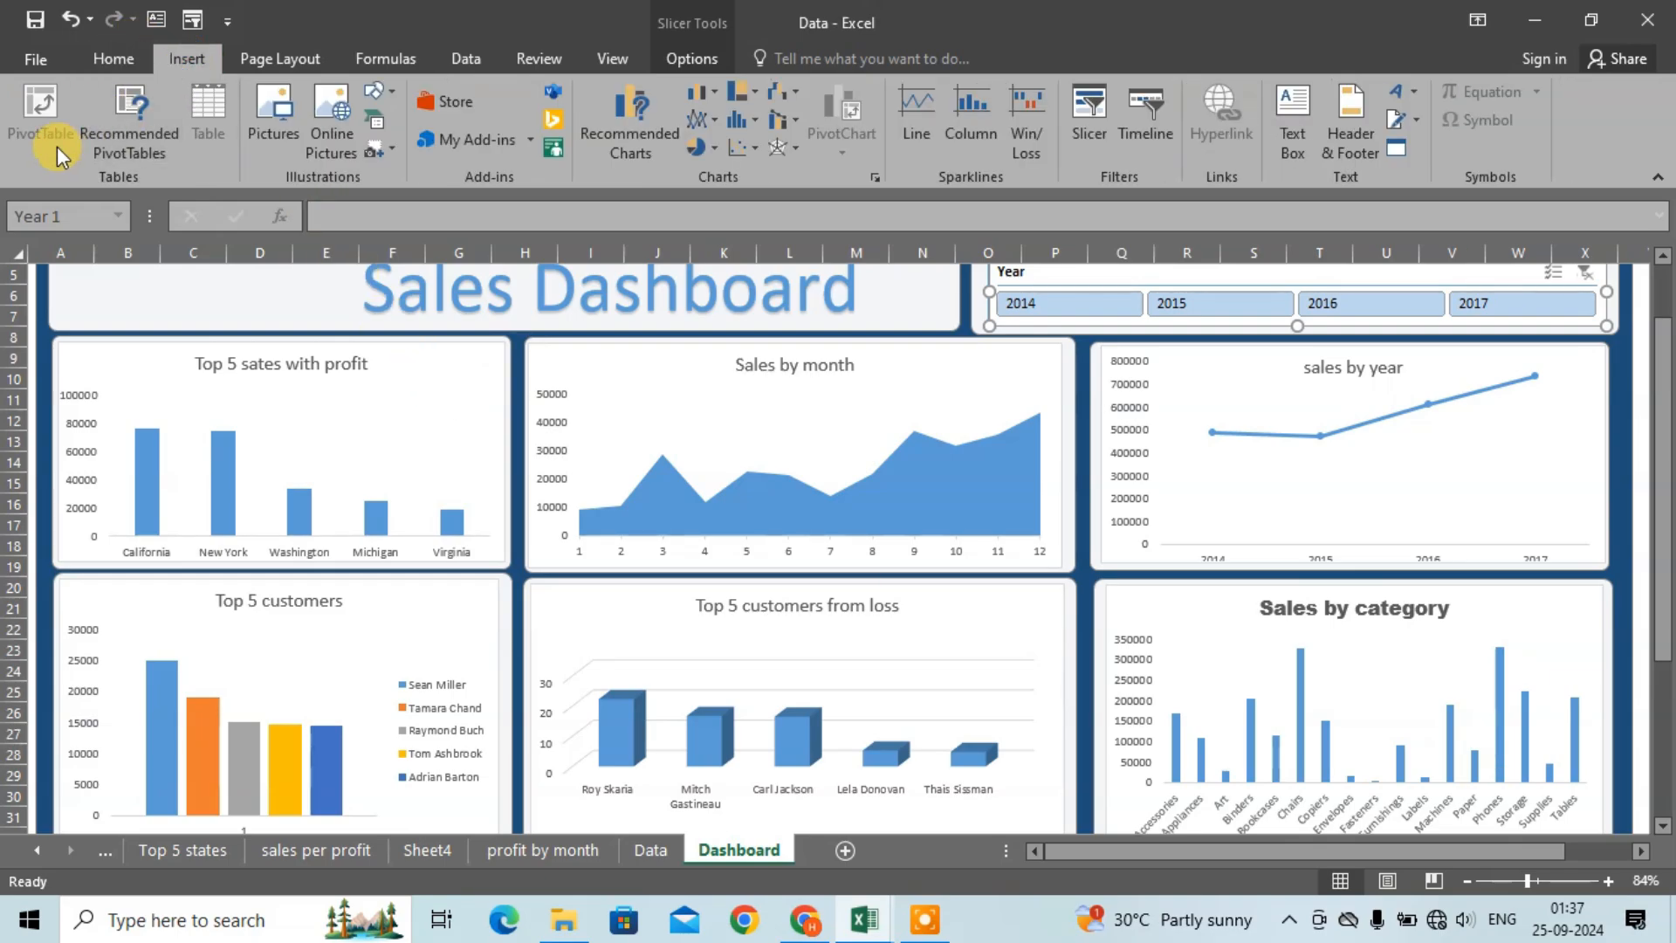
pyautogui.click(285, 54)
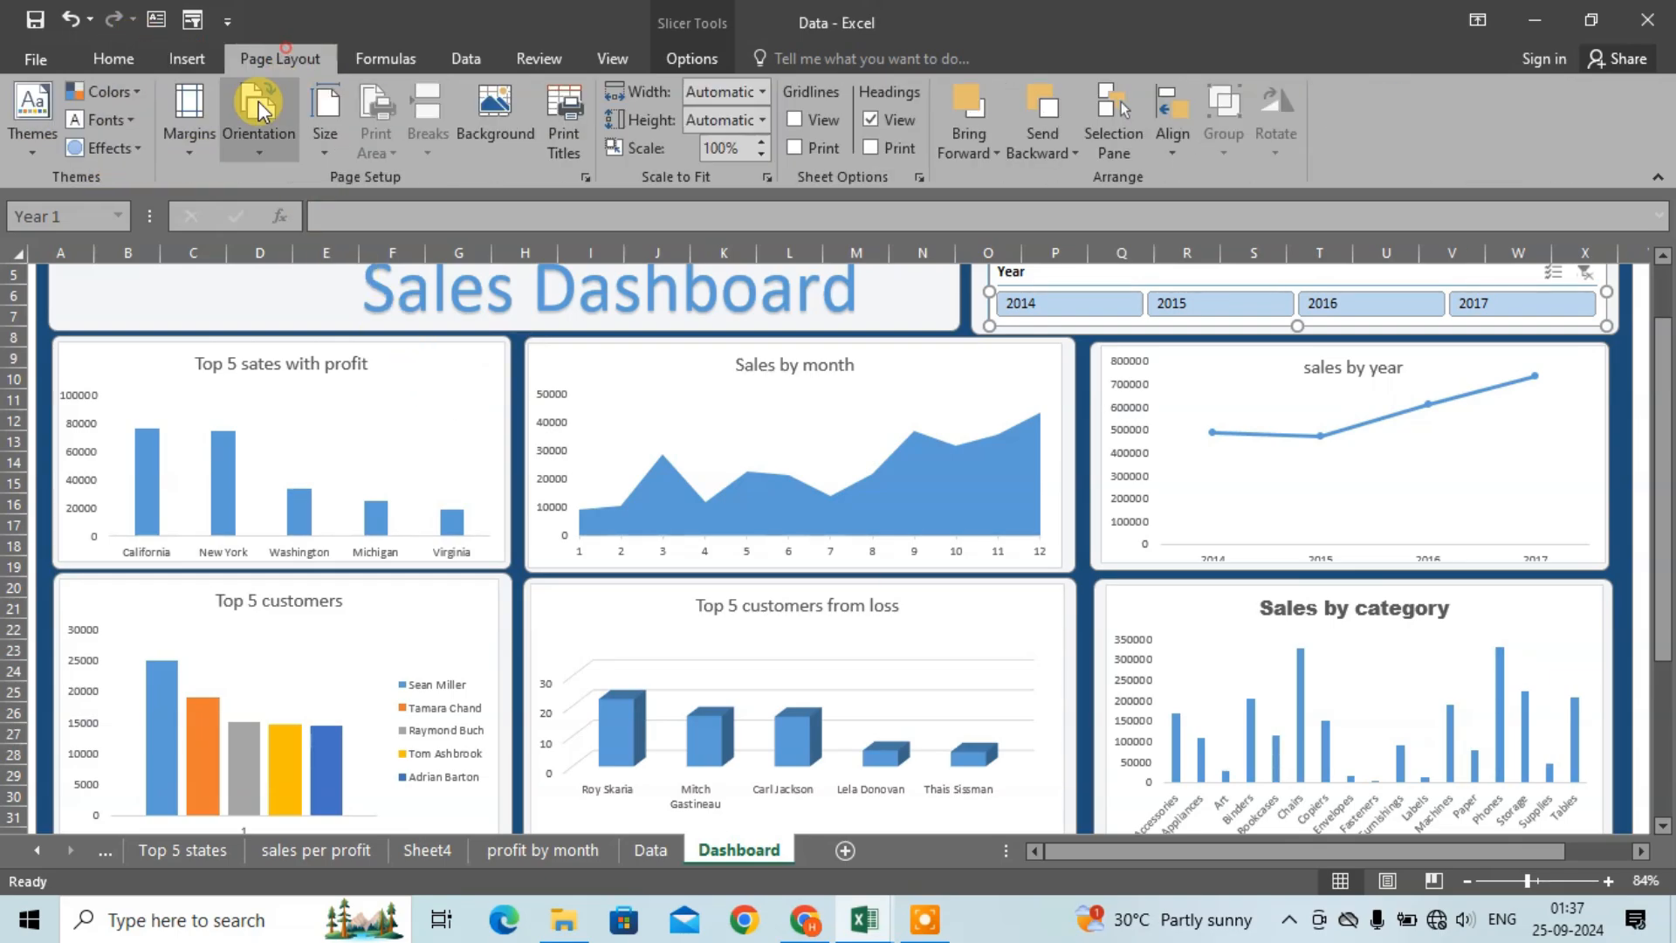
pyautogui.click(14, 139)
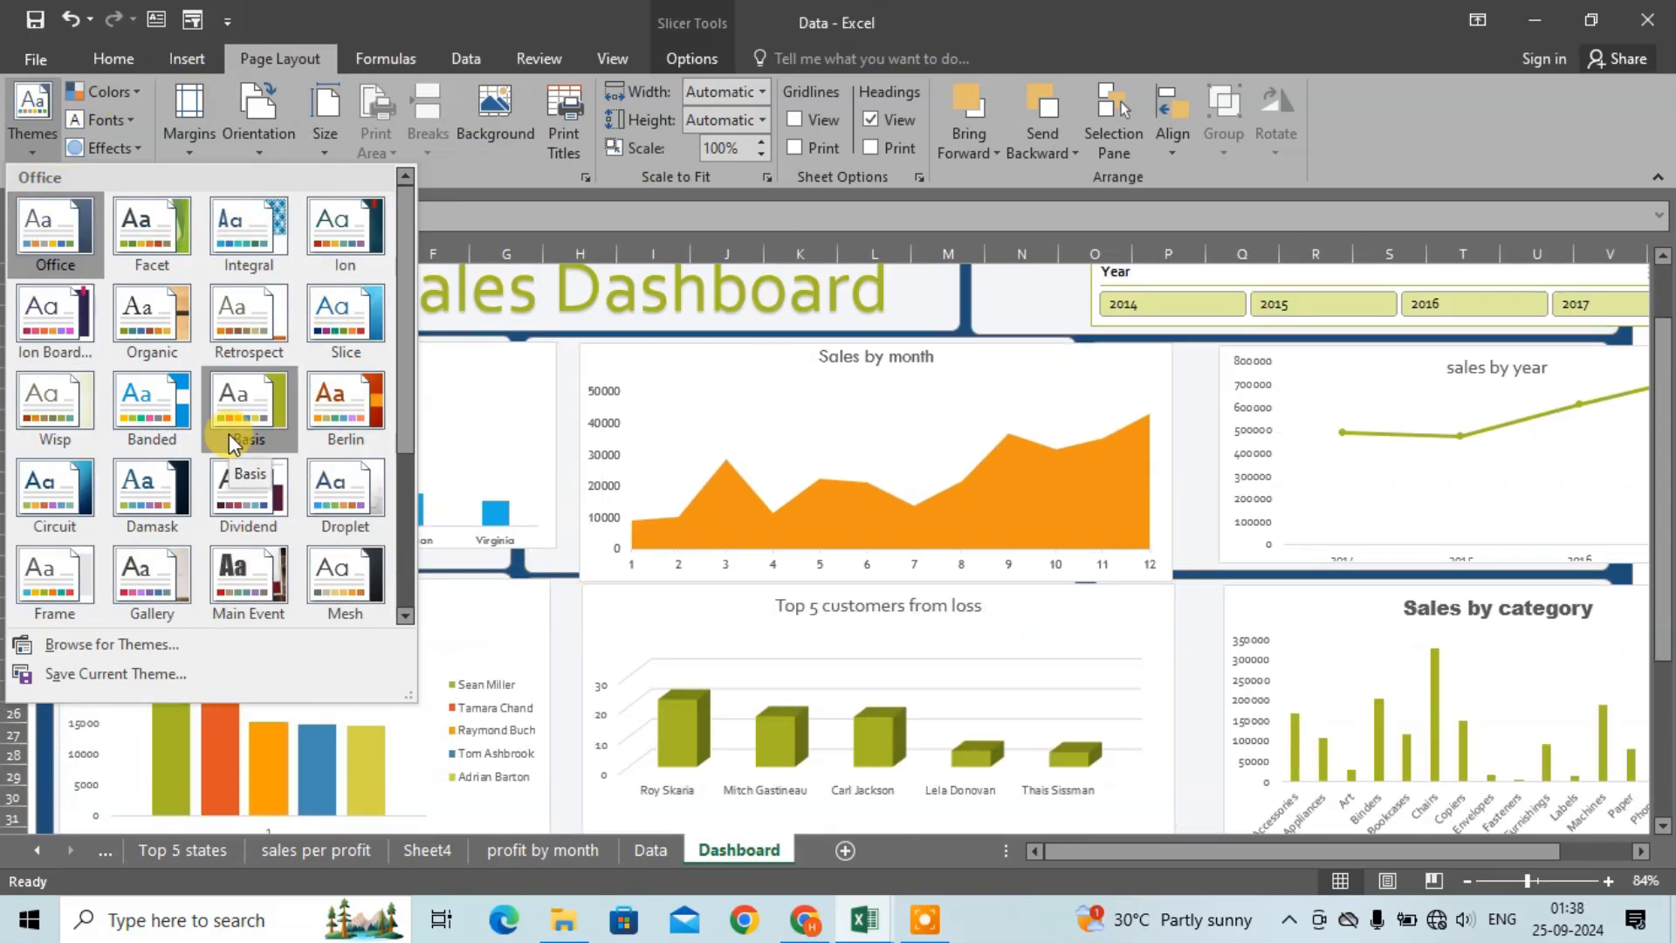
pyautogui.click(228, 433)
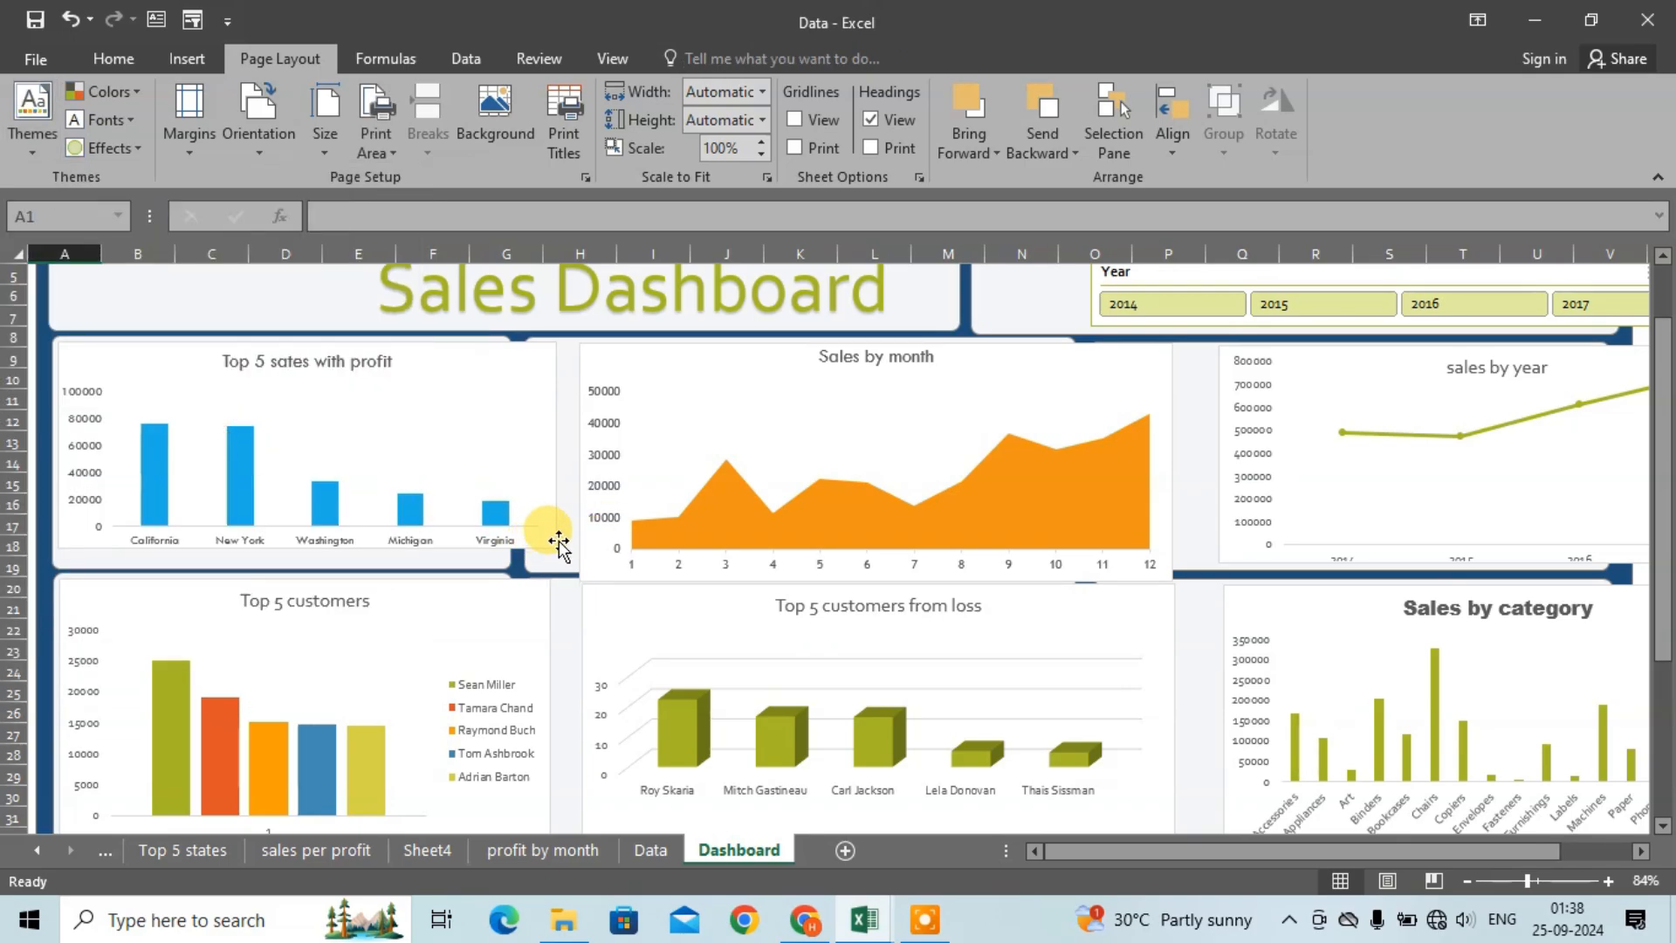
# Step: Refit the "Top 5 sates with profit" and "Sales by month" charts to the upper left and upper middle panels
pyautogui.click(527, 449)
pyautogui.moveTo(554, 560); pyautogui.dragTo(503, 561)
pyautogui.click(644, 406)
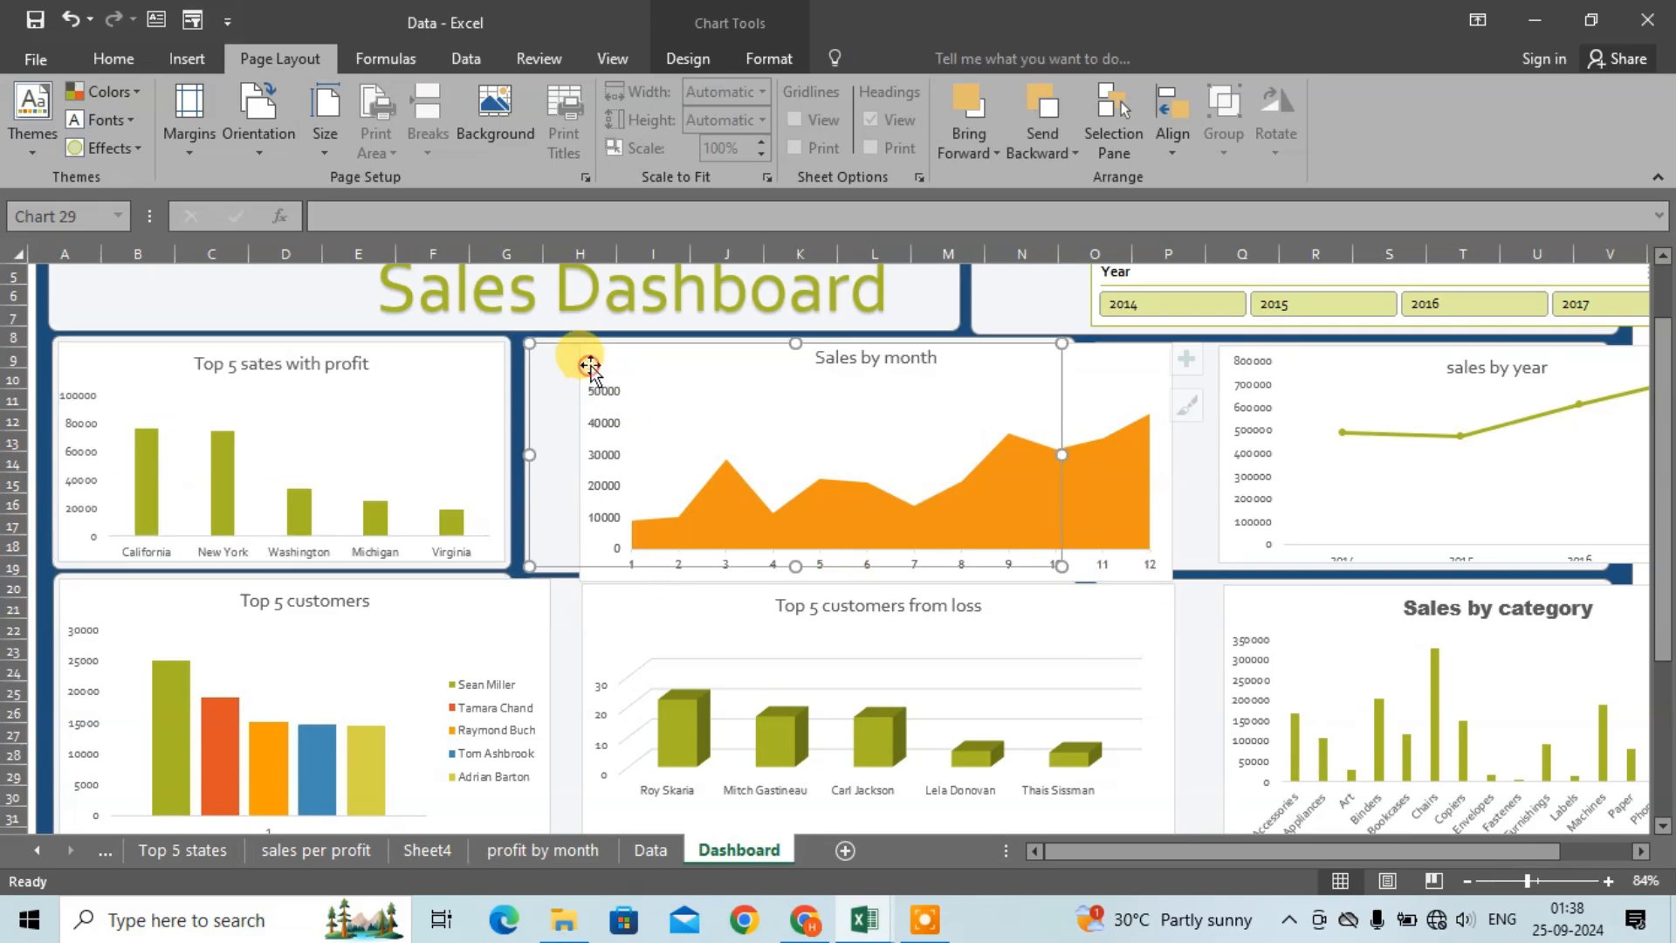
pyautogui.moveTo(568, 338); pyautogui.dragTo(531, 342)
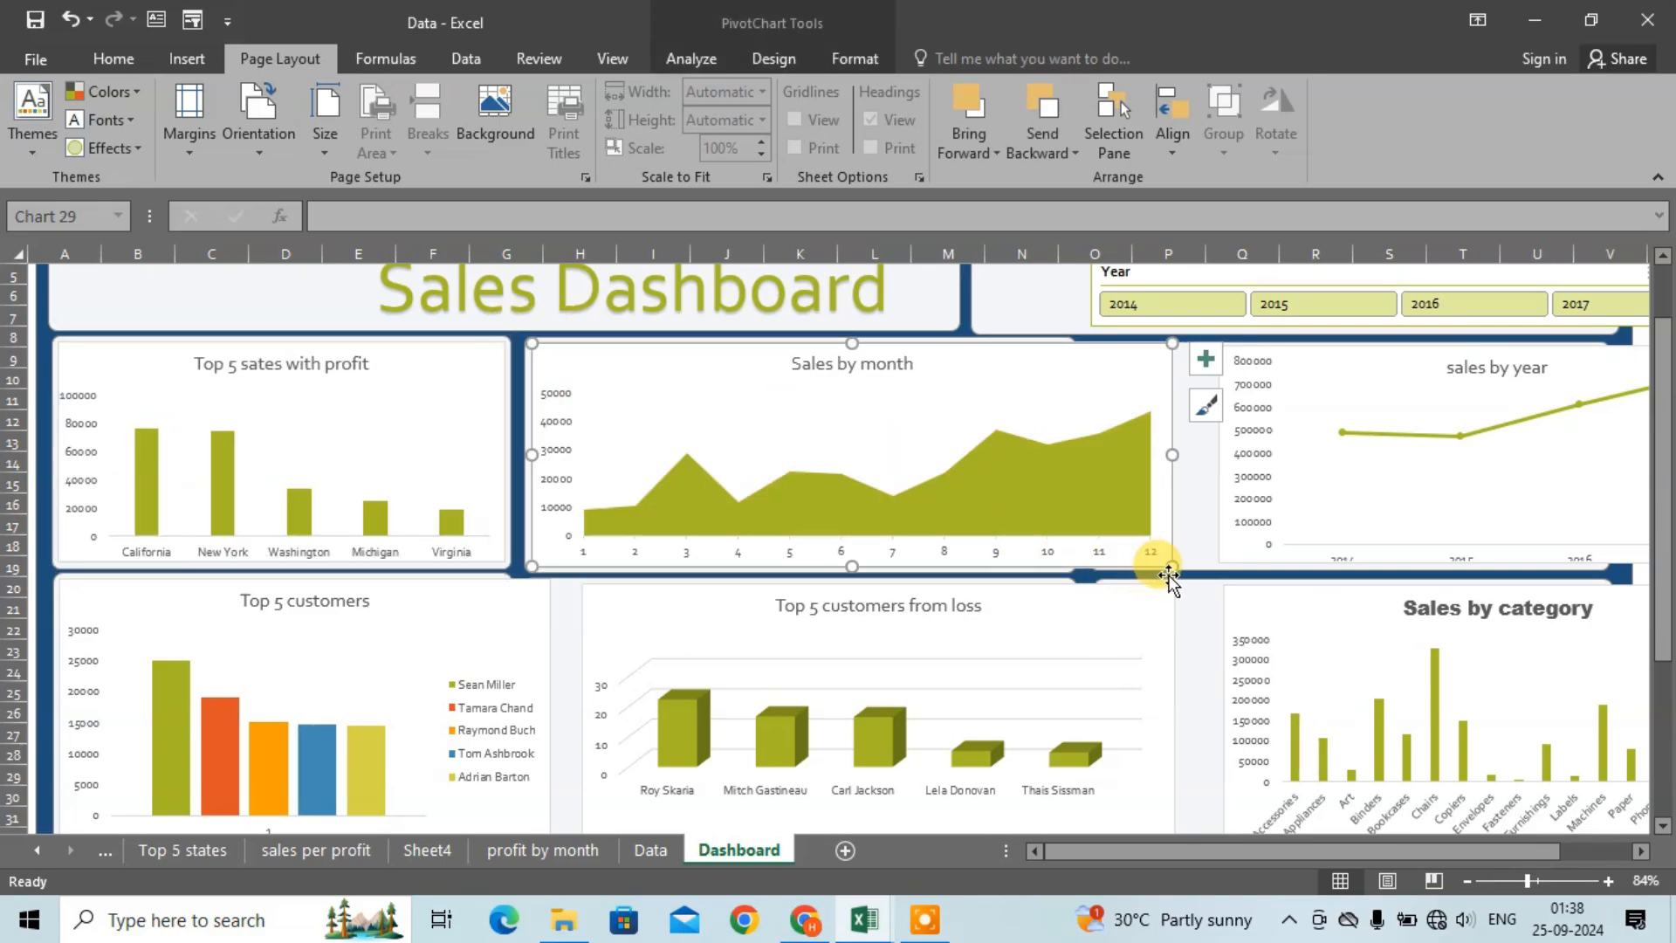
pyautogui.moveTo(1169, 563); pyautogui.dragTo(1057, 558)
# Step: Resize the "sales by year" chart from both sides so it fits inside the upper right chart panel
pyautogui.click(1169, 385)
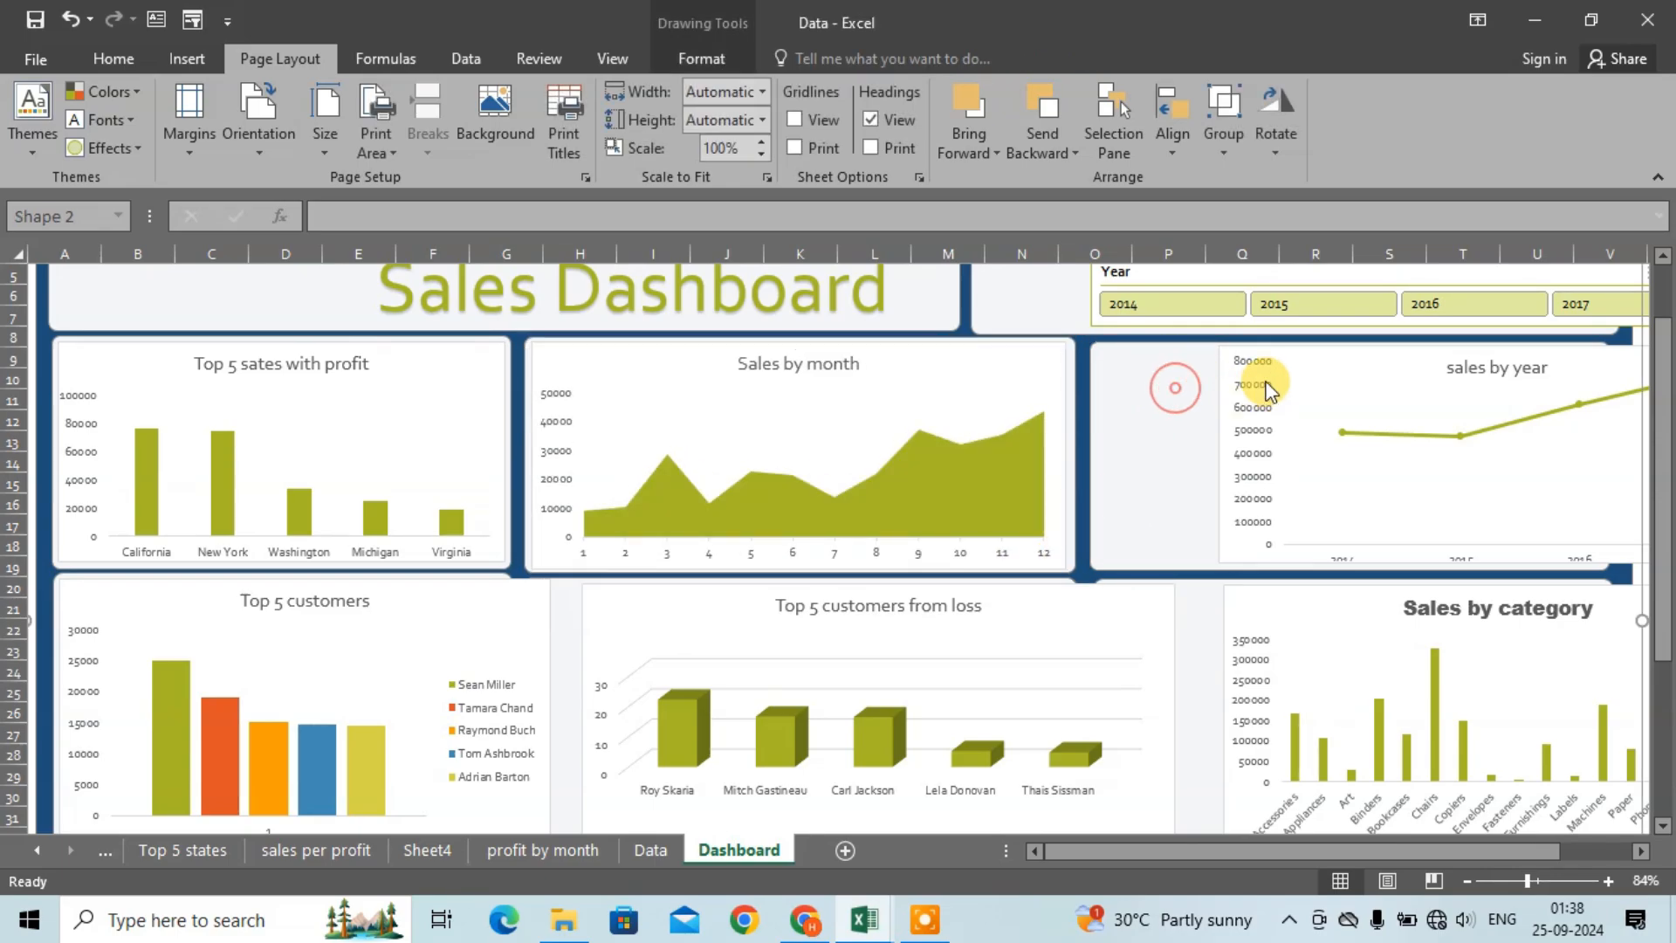
pyautogui.click(1261, 367)
pyautogui.moveTo(1218, 346); pyautogui.dragTo(1104, 352)
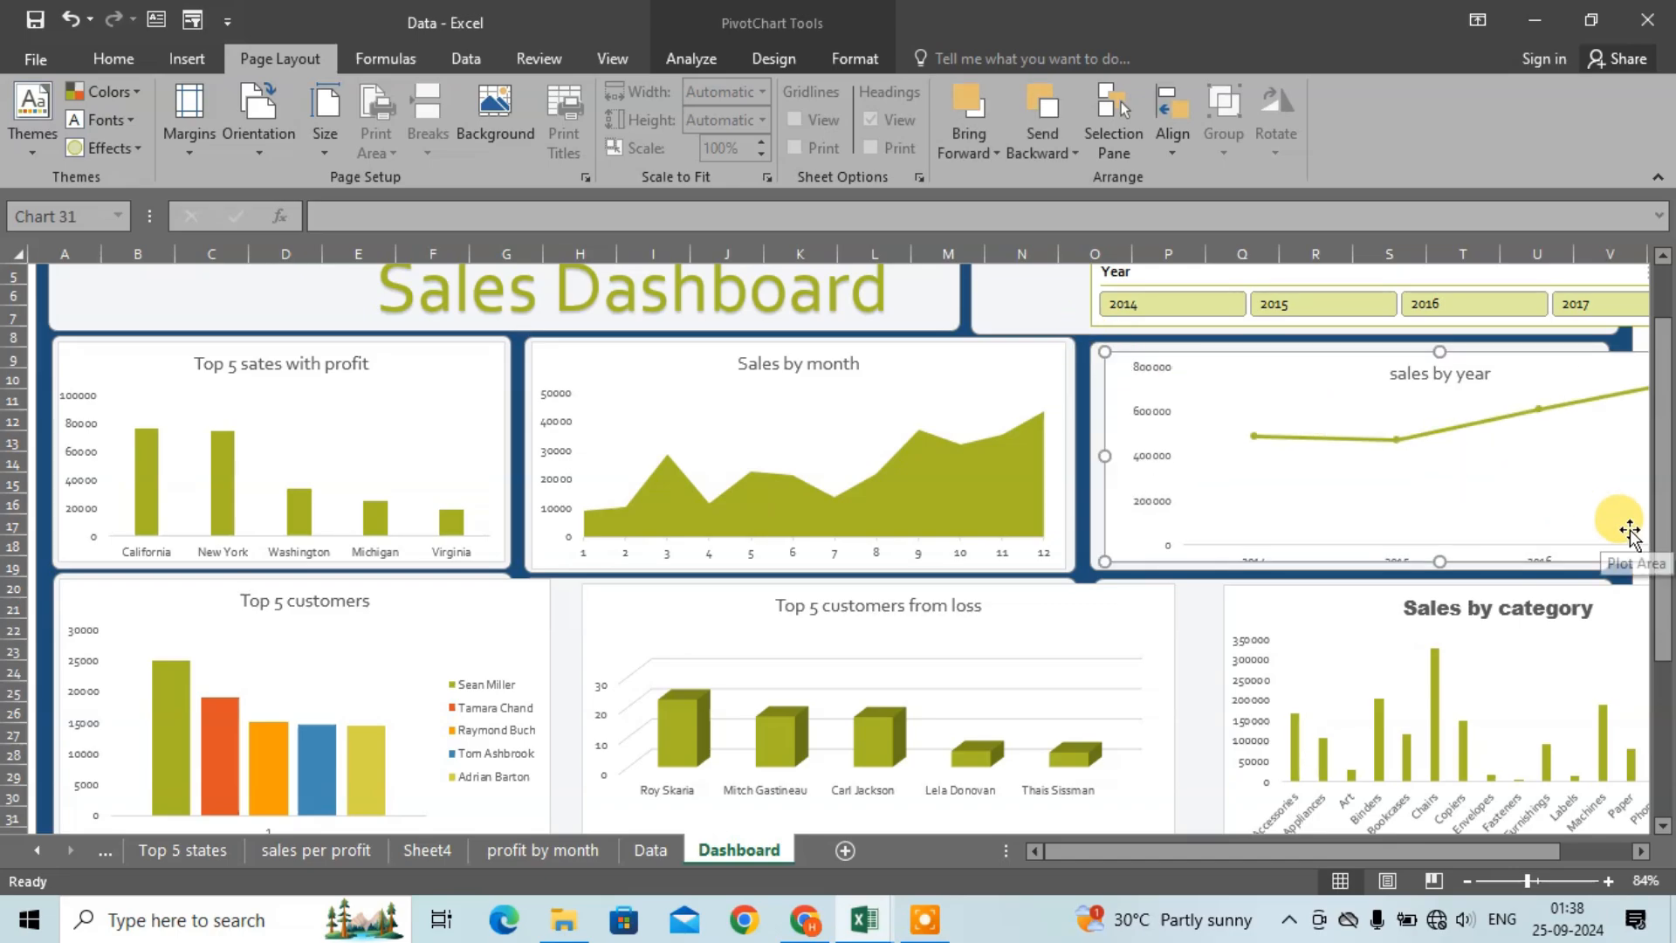
pyautogui.moveTo(1209, 843); pyautogui.dragTo(1324, 850)
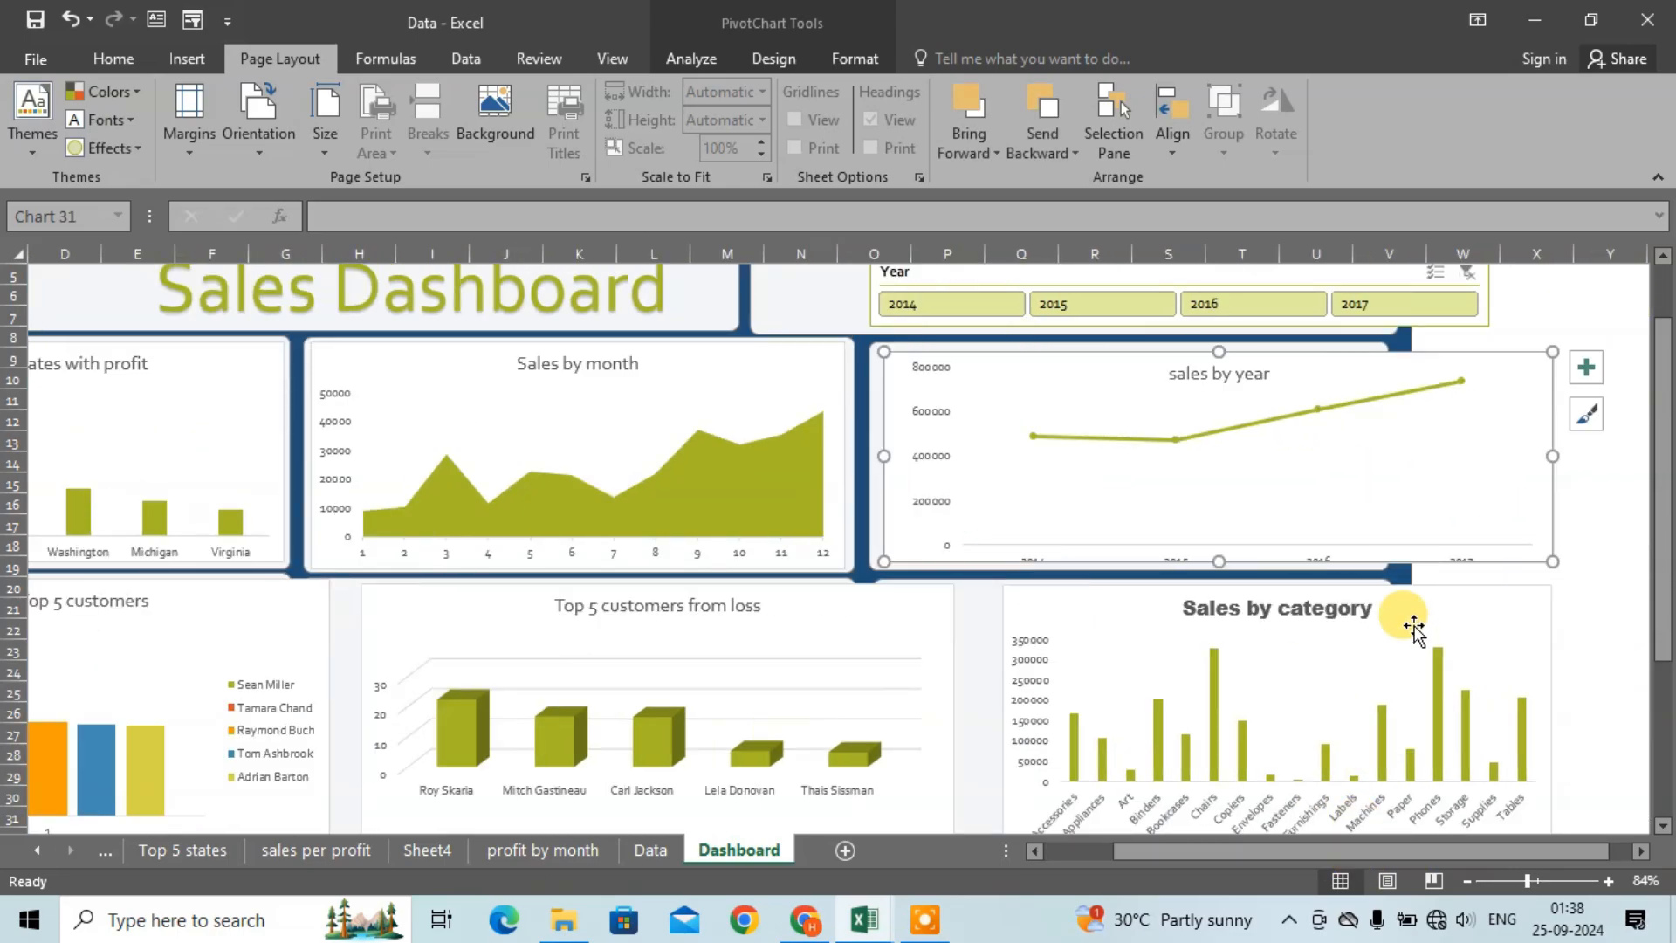
pyautogui.moveTo(1552, 561); pyautogui.dragTo(1381, 560)
# Step: Shrink the "Top 5 customers" chart to fit inside the lower left panel
pyautogui.click(1044, 604)
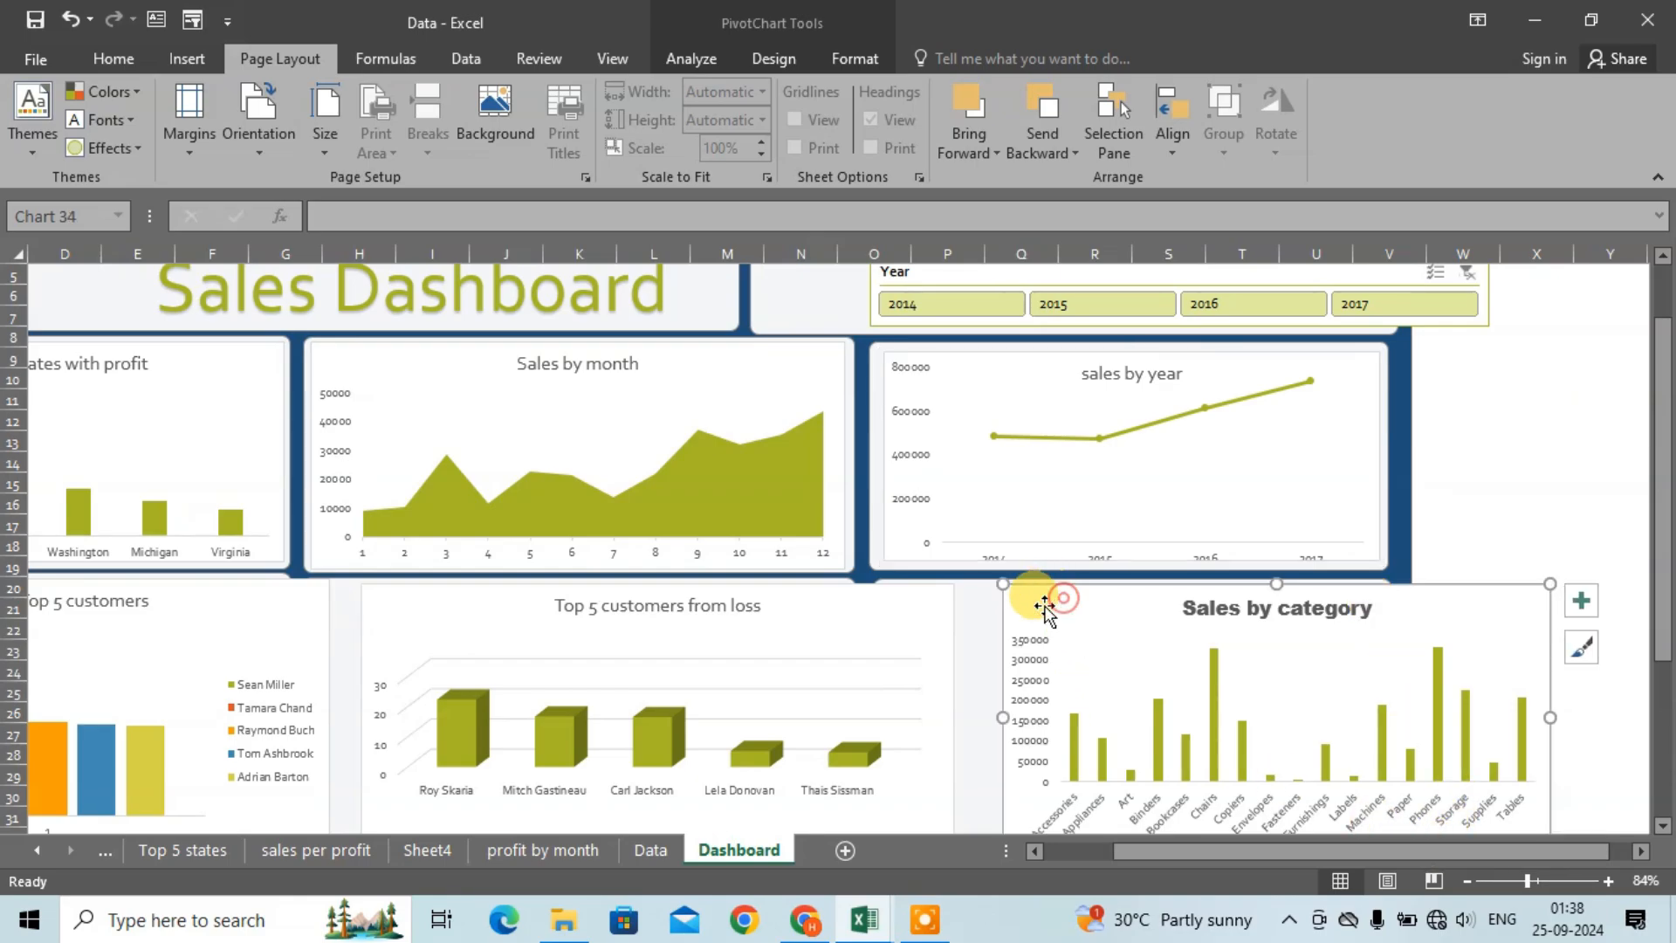
pyautogui.moveTo(1161, 859); pyautogui.dragTo(1055, 857)
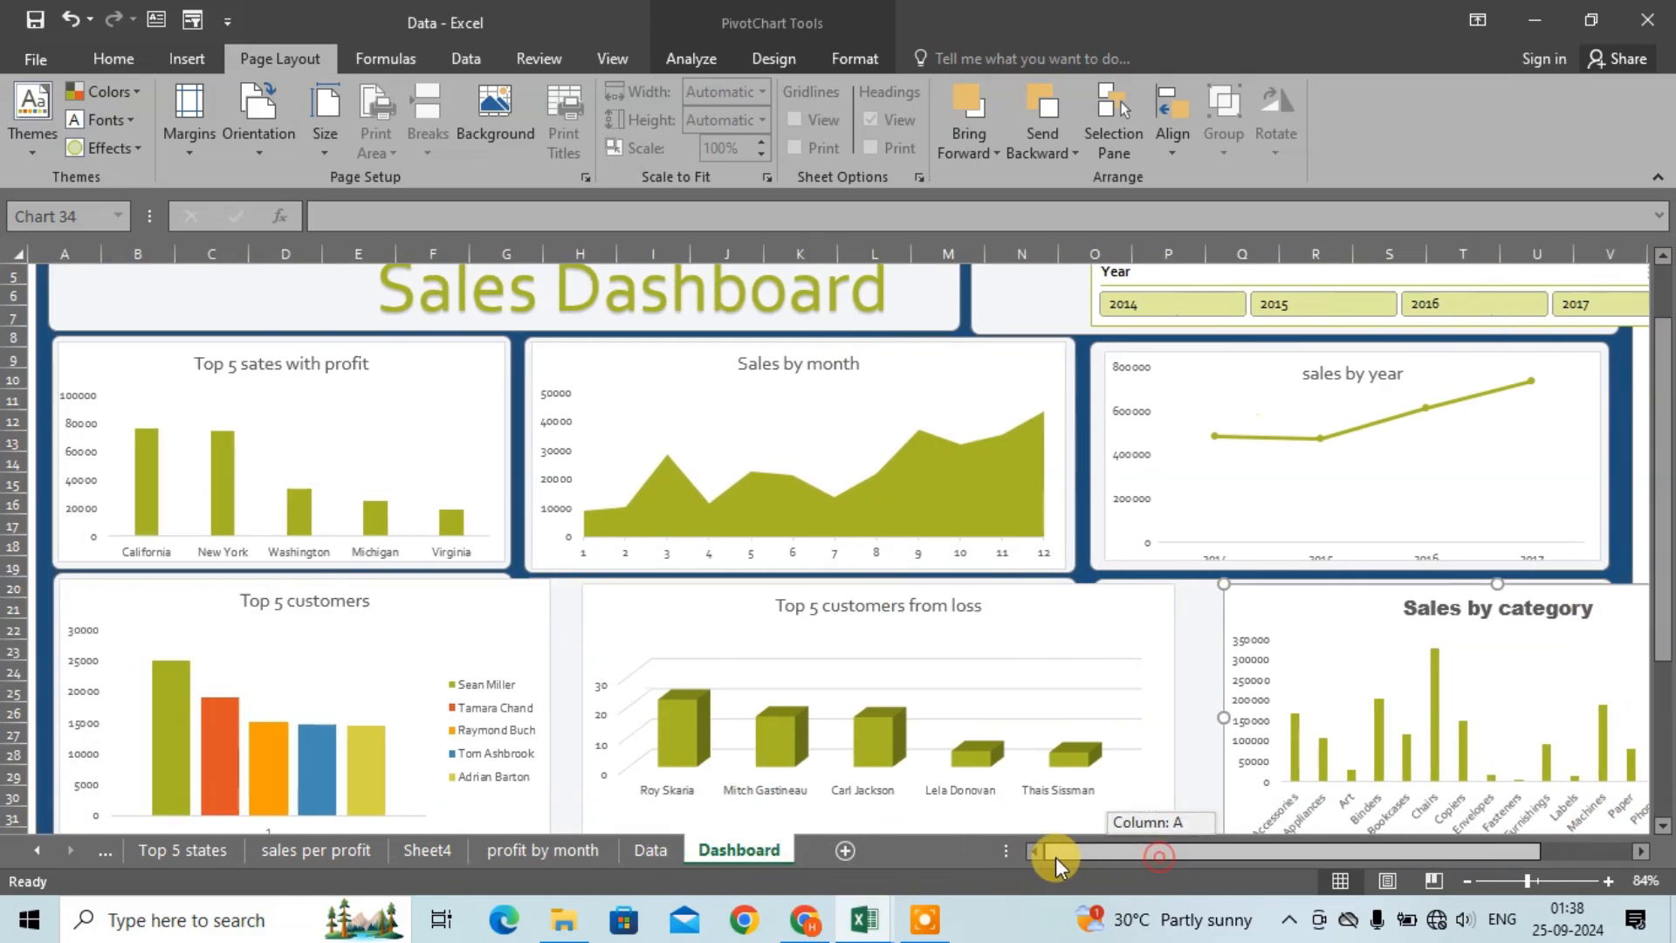
pyautogui.click(346, 637)
pyautogui.scroll(-1, 546, 774)
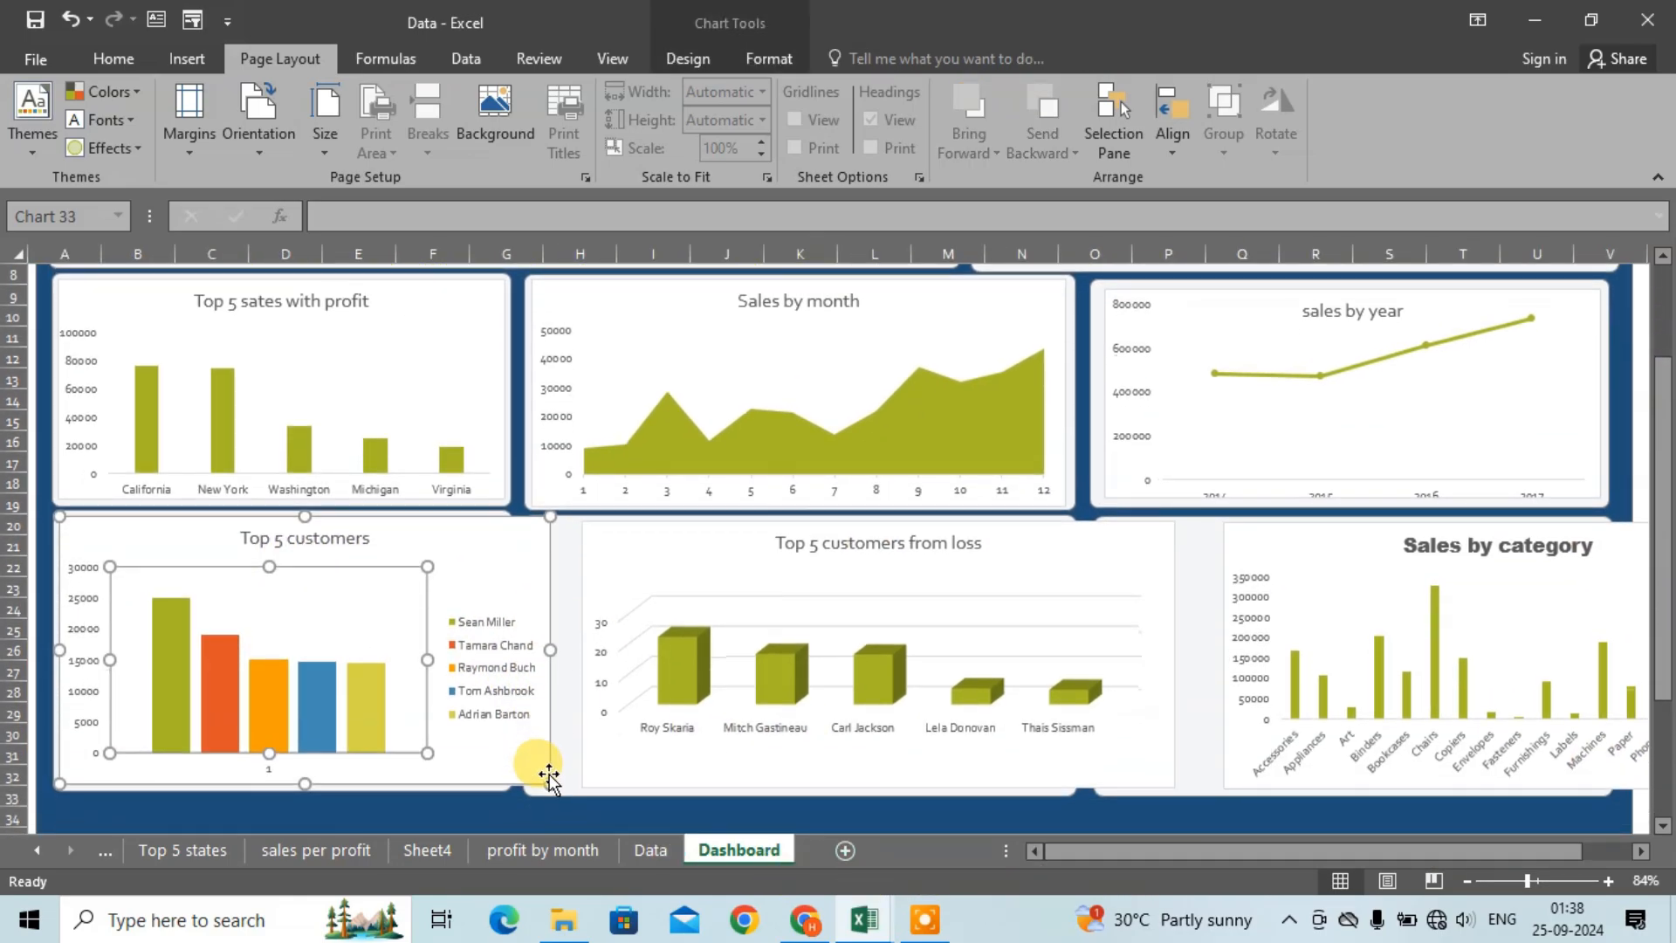
pyautogui.moveTo(550, 783); pyautogui.dragTo(486, 767)
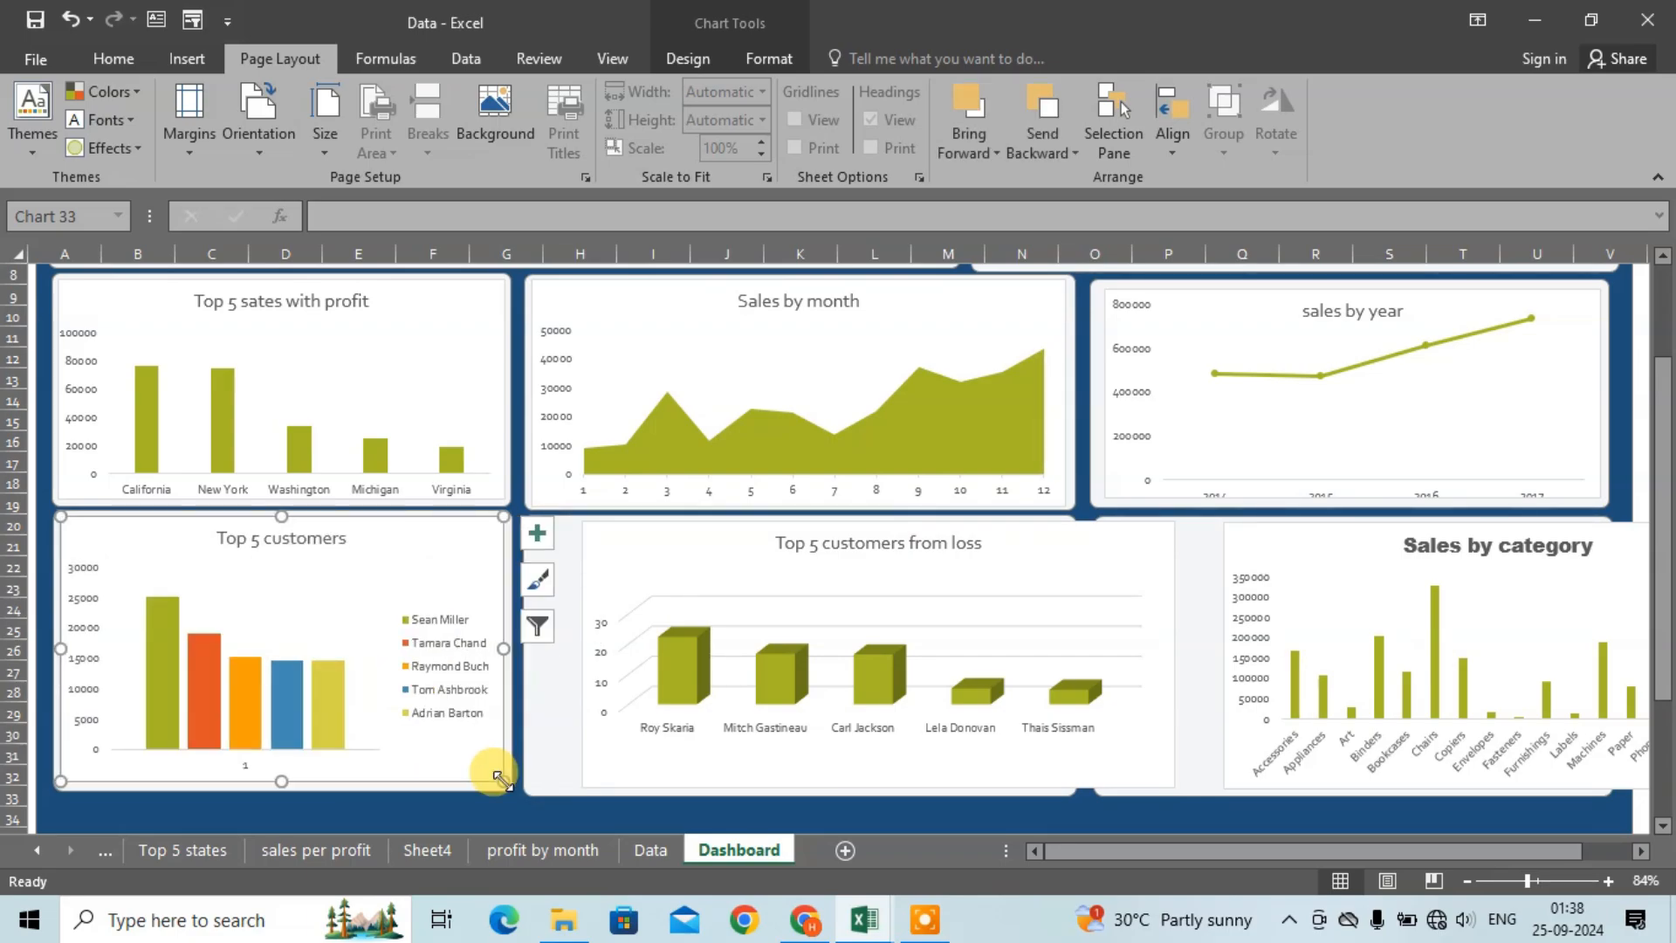
# Step: Resize the "Top 5 customers from loss" chart to fit inside the lower middle panel
pyautogui.click(674, 569)
pyautogui.moveTo(581, 521); pyautogui.dragTo(533, 521)
pyautogui.moveTo(1170, 788); pyautogui.dragTo(1063, 790)
# Step: Resize the "Sales by category" chart from both sides to fit inside the lower right panel
pyautogui.click(1234, 532)
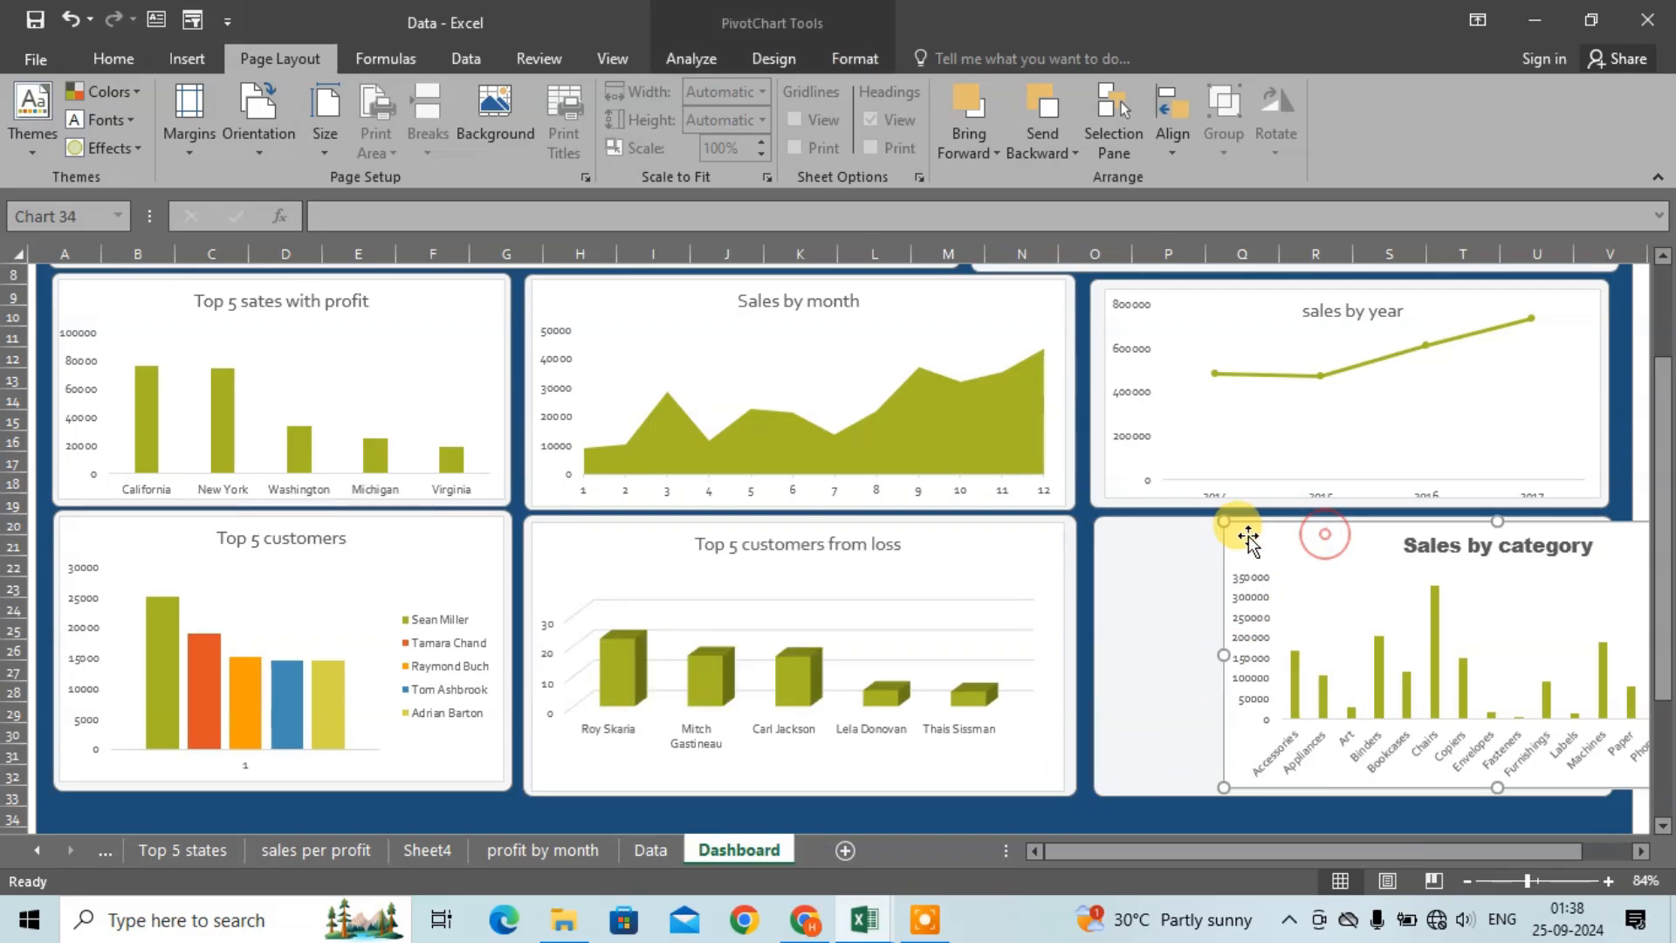
pyautogui.moveTo(1223, 521); pyautogui.dragTo(1102, 522)
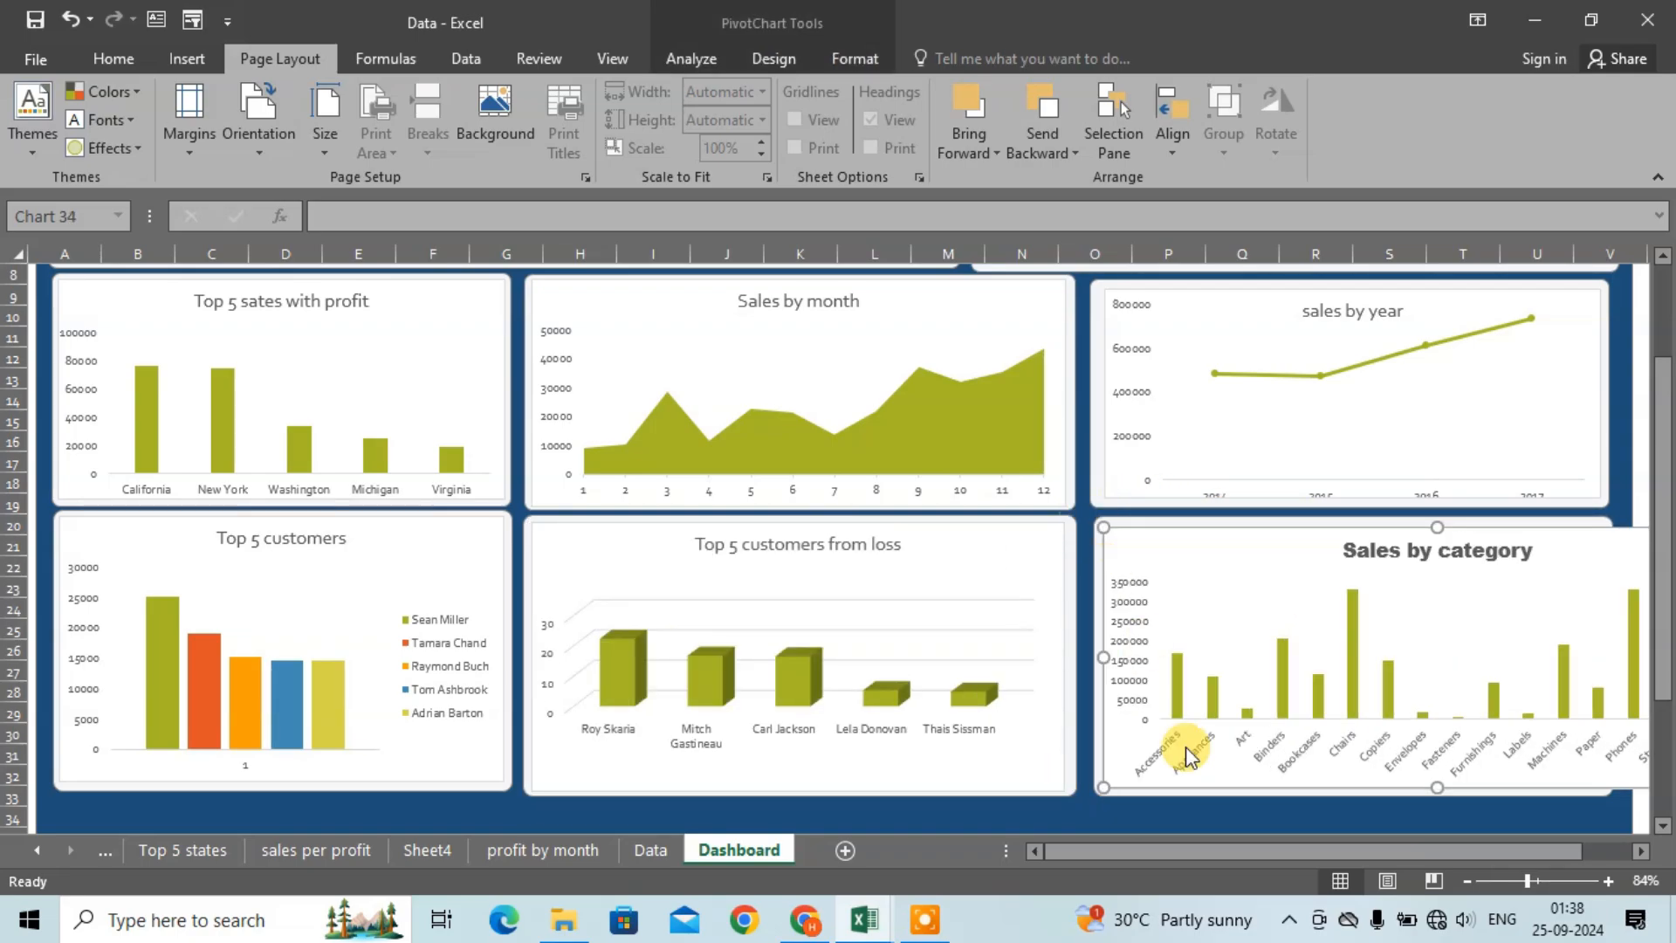
pyautogui.moveTo(1187, 848); pyautogui.dragTo(1333, 864)
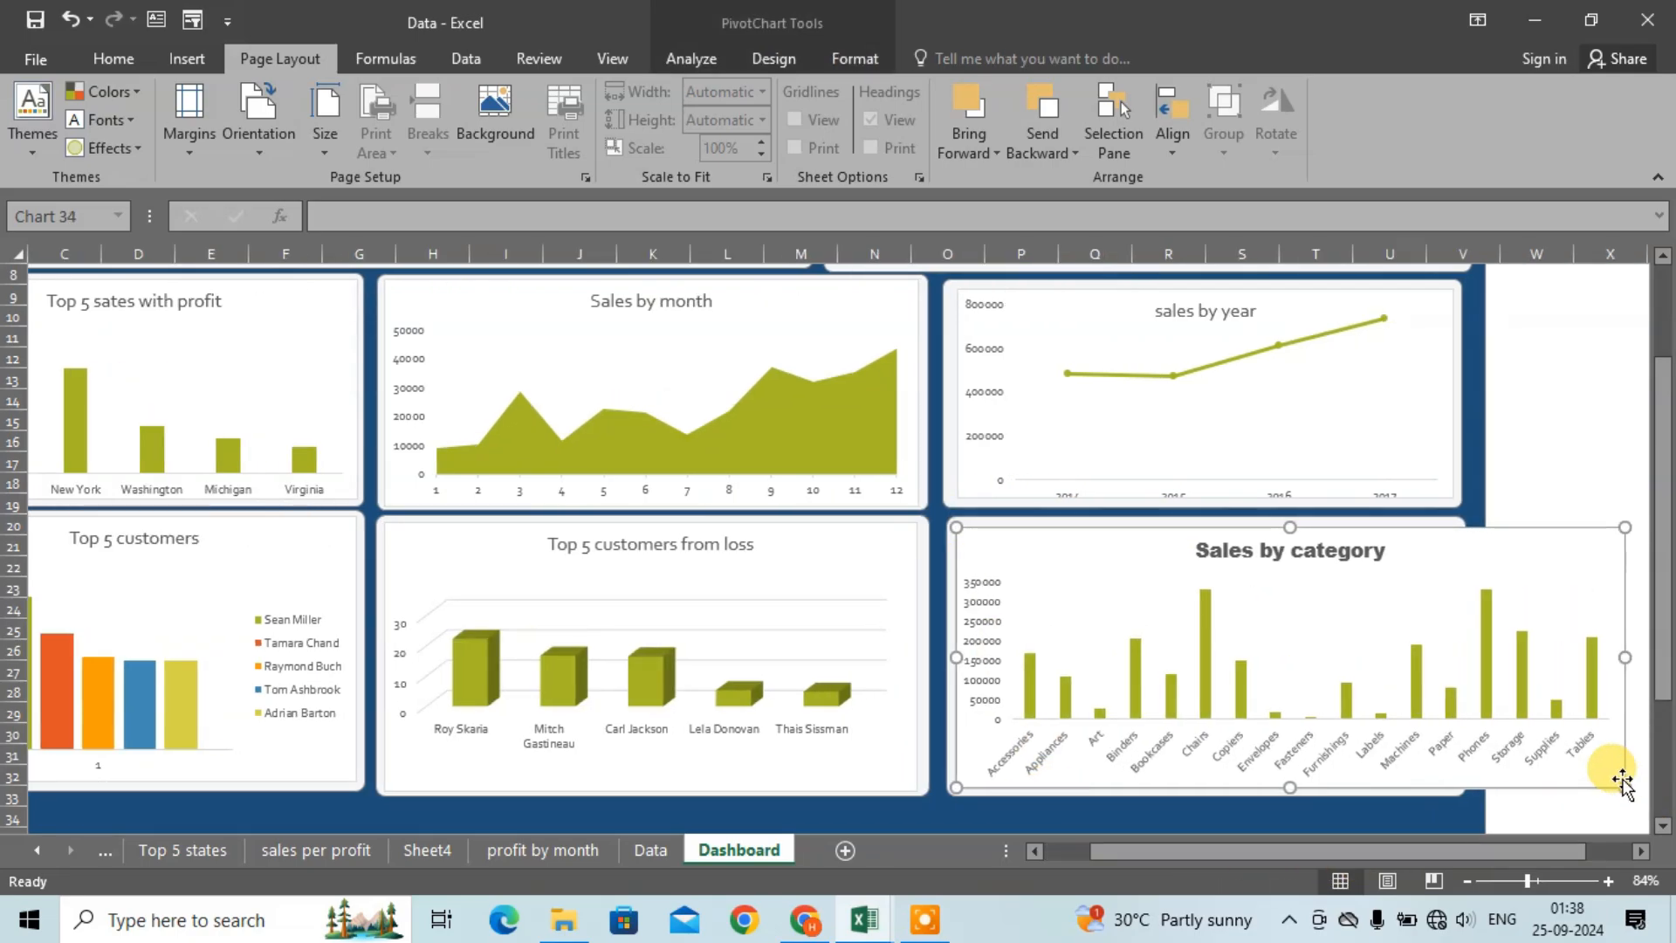
pyautogui.moveTo(1624, 788); pyautogui.dragTo(1462, 783)
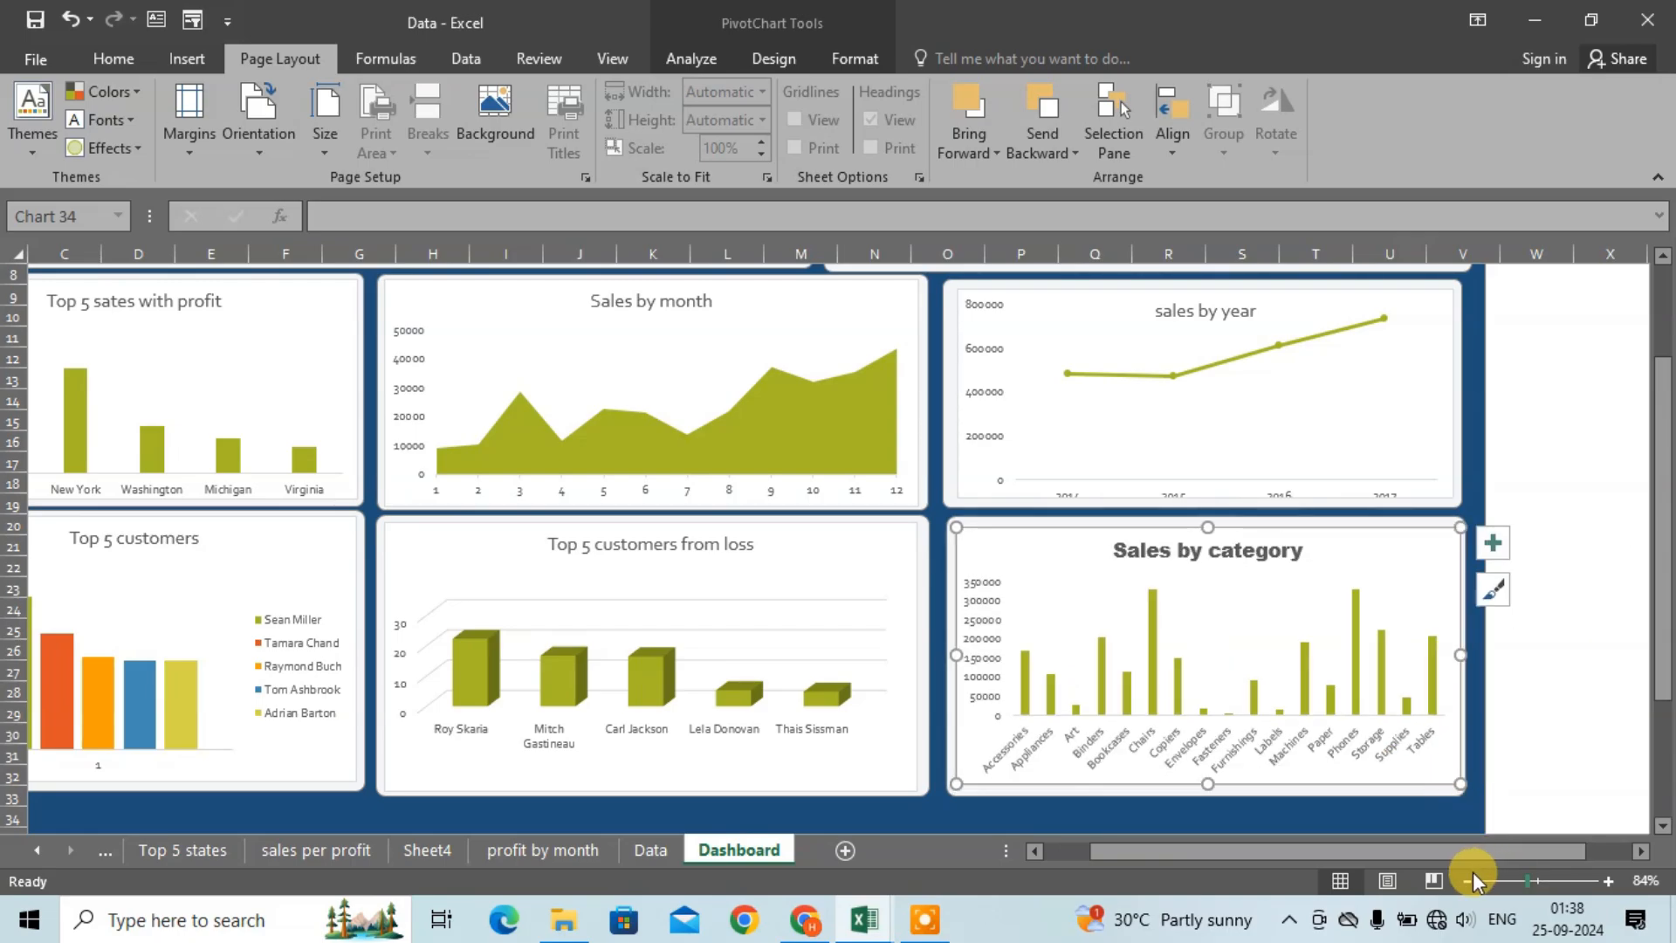
# Step: Move the Year slicer back inside its panel beside the dashboard title and deselect it
pyautogui.moveTo(1451, 852); pyautogui.dragTo(1369, 851)
pyautogui.scroll(1, 1331, 711)
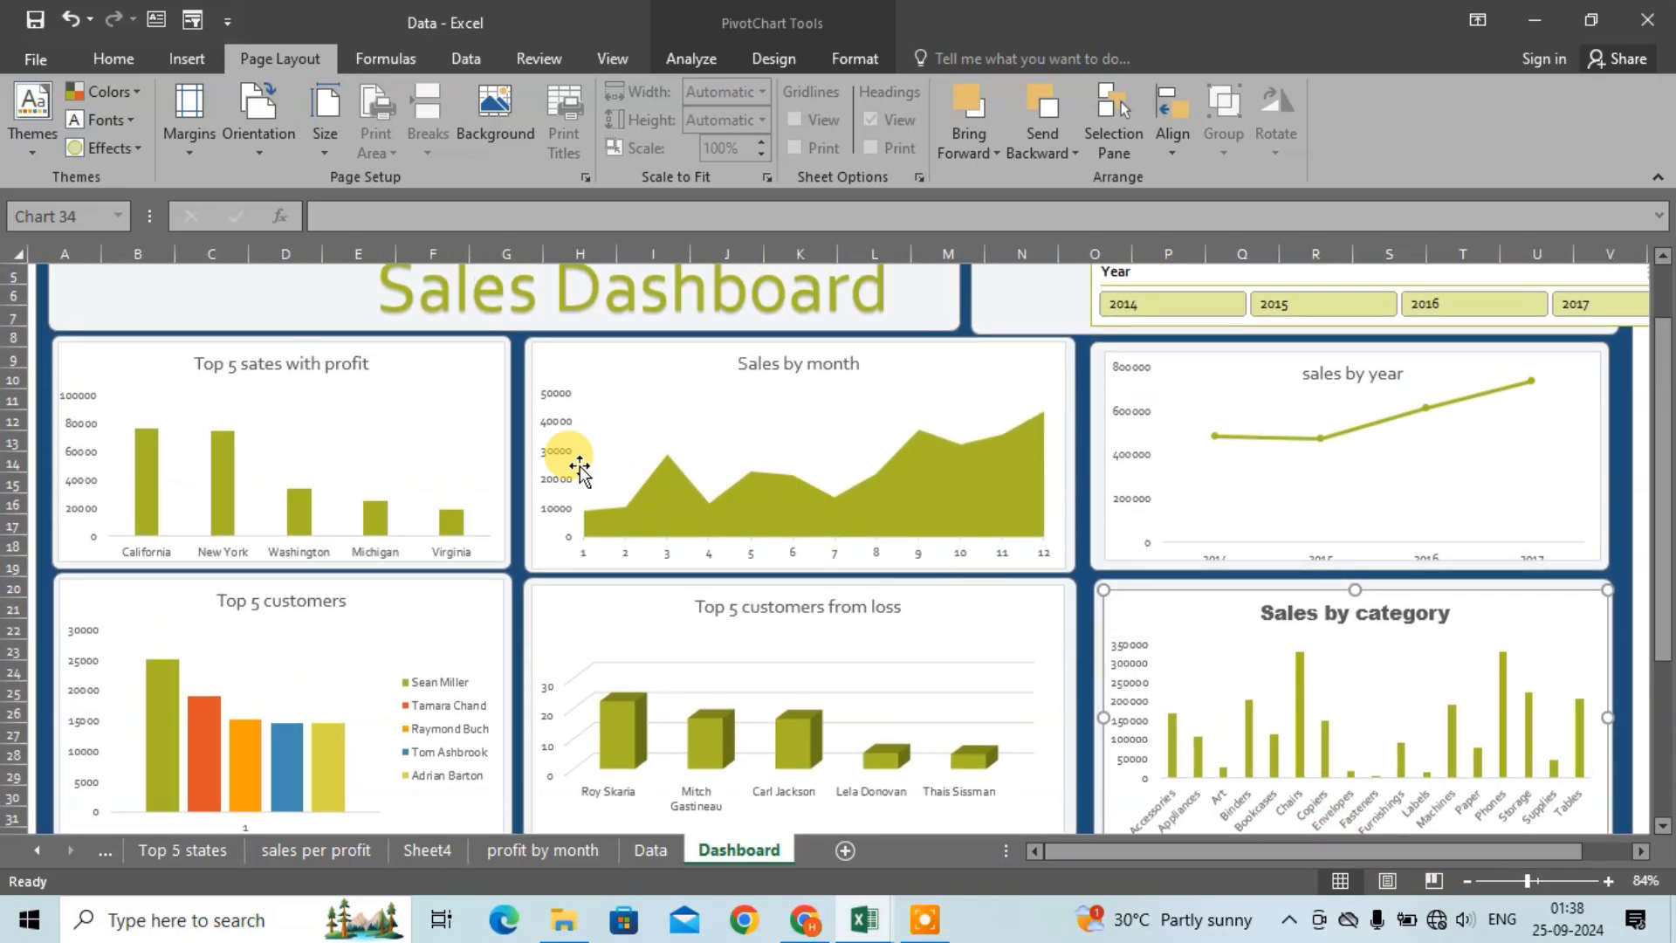
pyautogui.moveTo(1202, 276); pyautogui.dragTo(1096, 275)
pyautogui.click(143, 279)
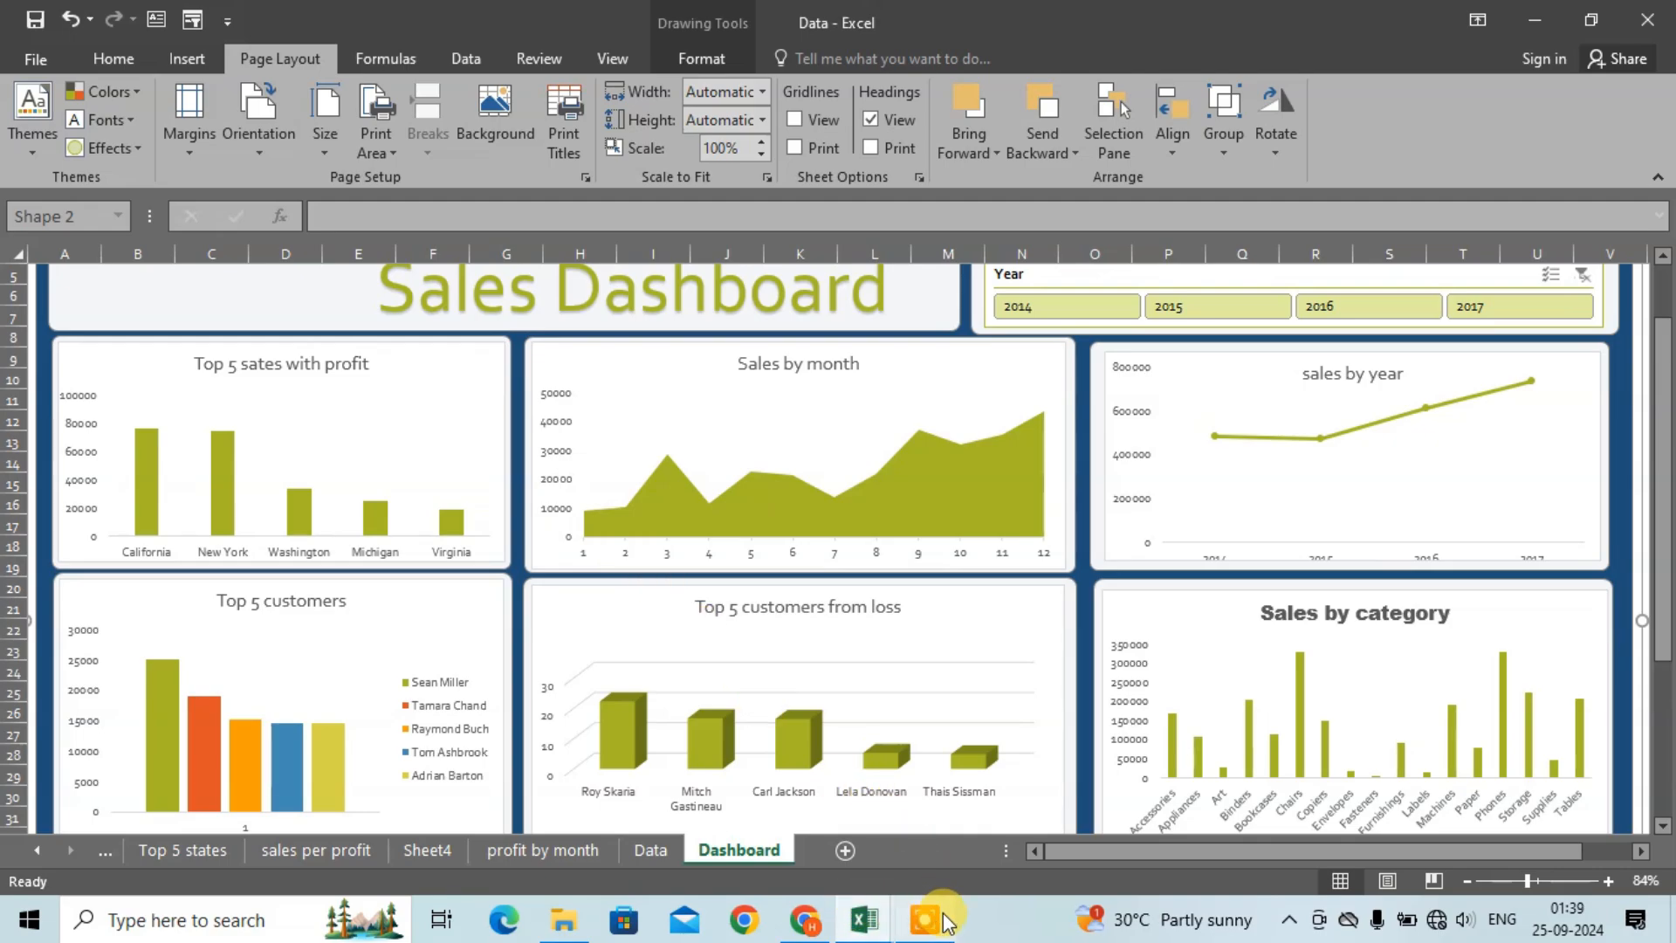
pyautogui.moveTo(945, 921)
pyautogui.click(955, 869)
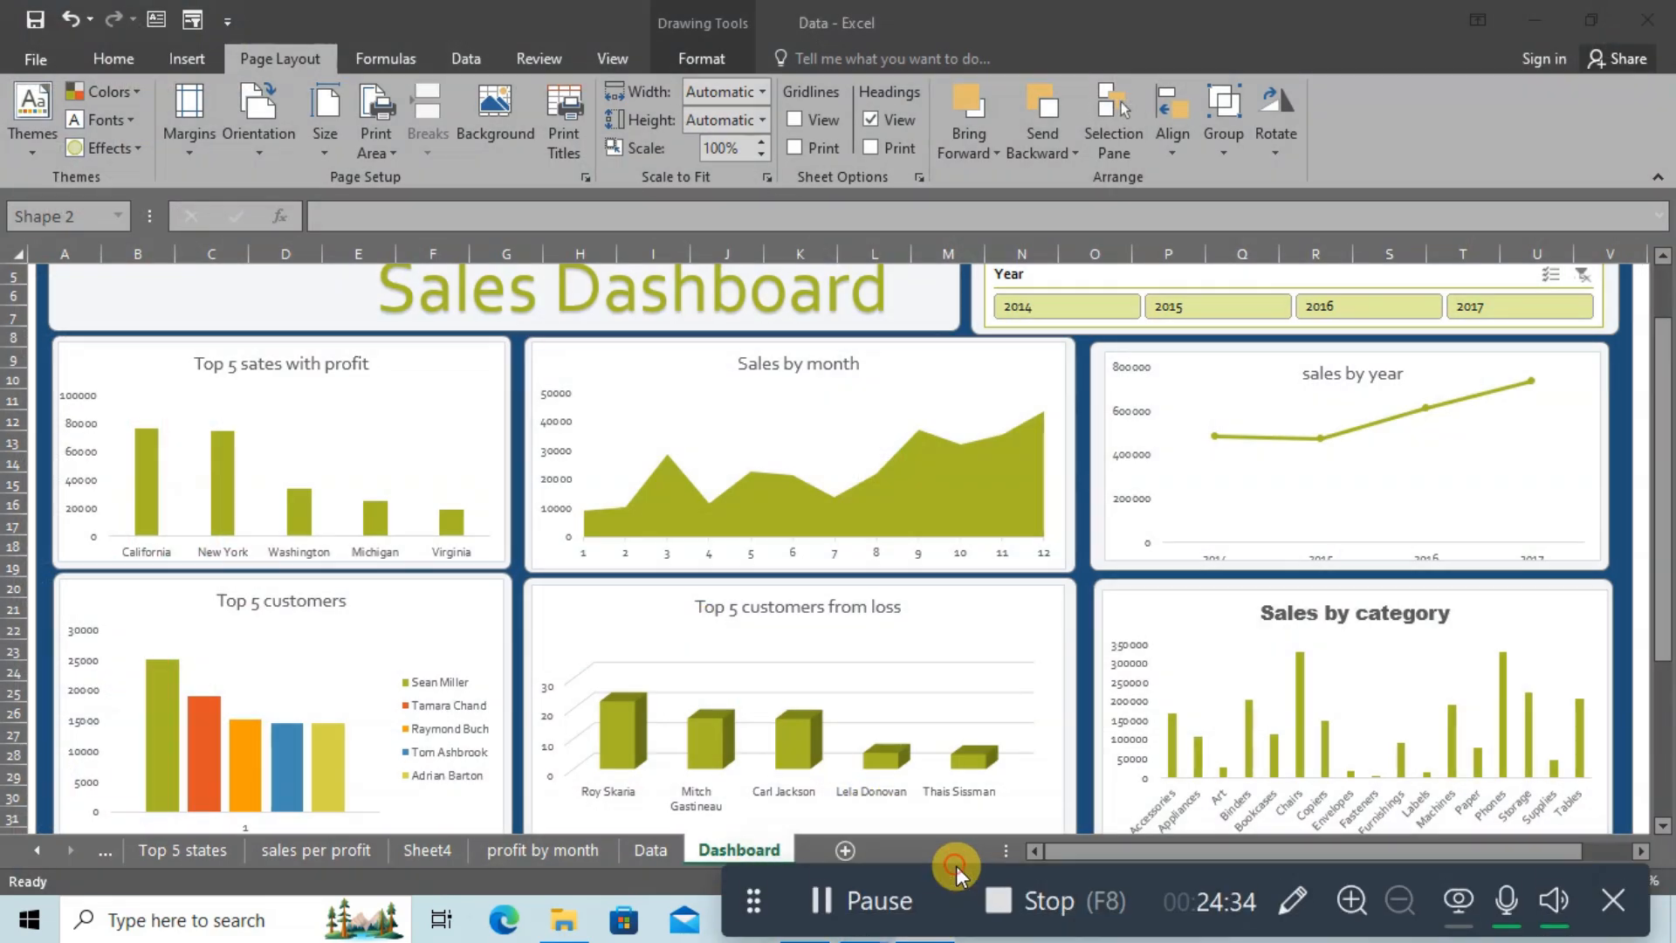
pyautogui.click(874, 892)
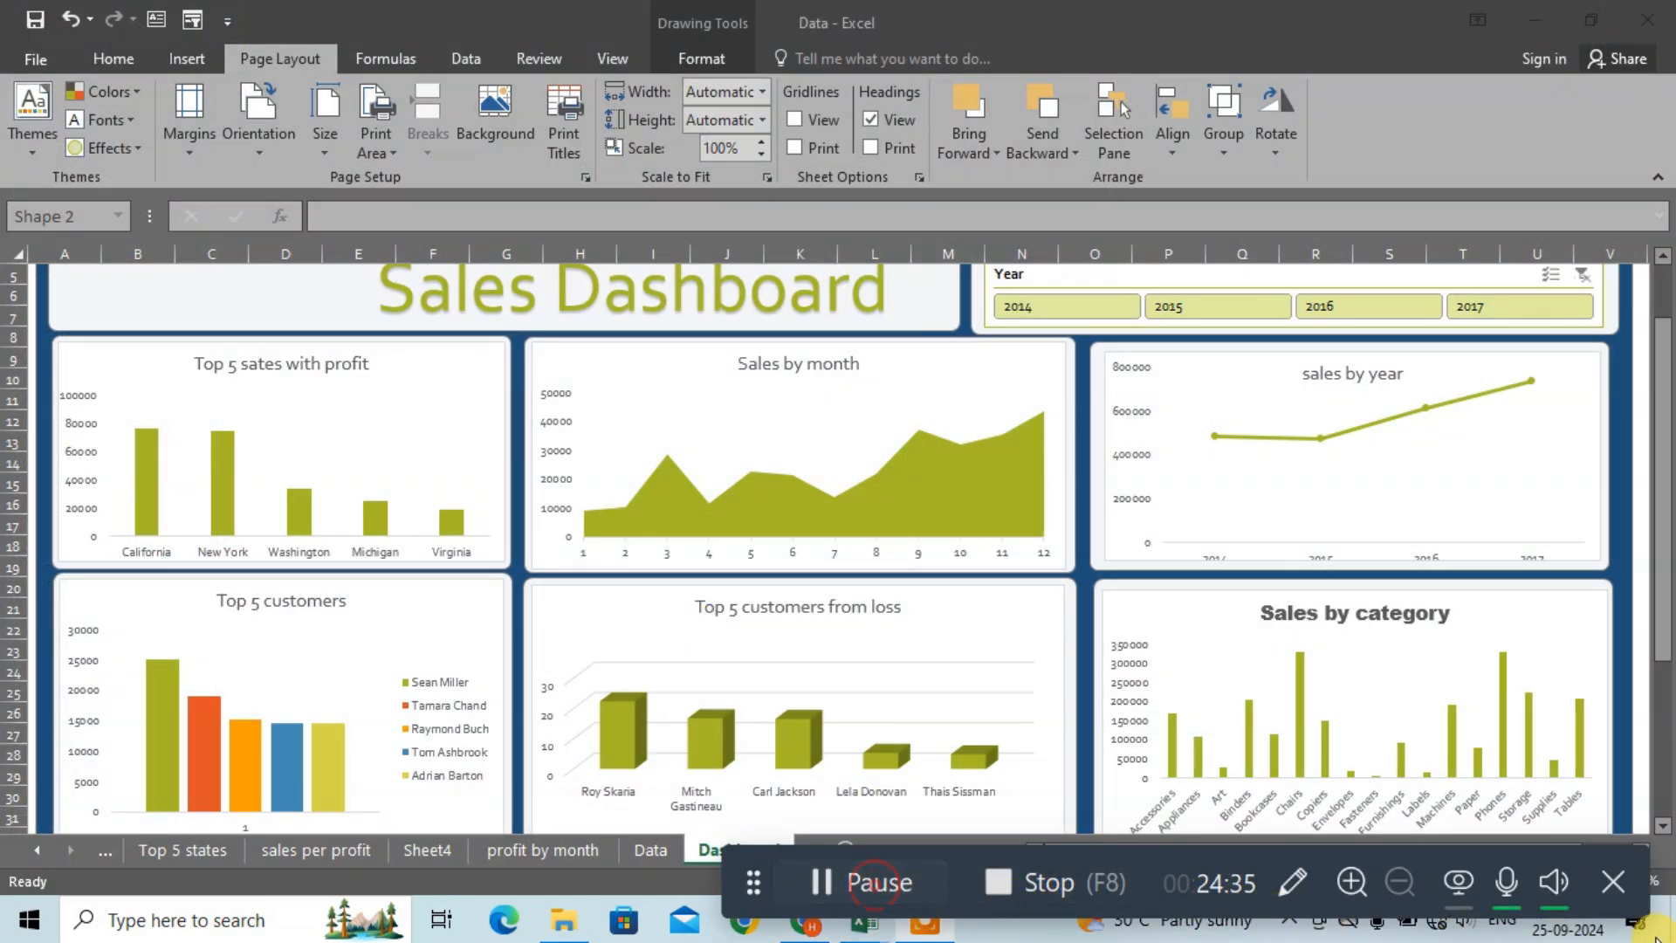
pyautogui.click(1616, 886)
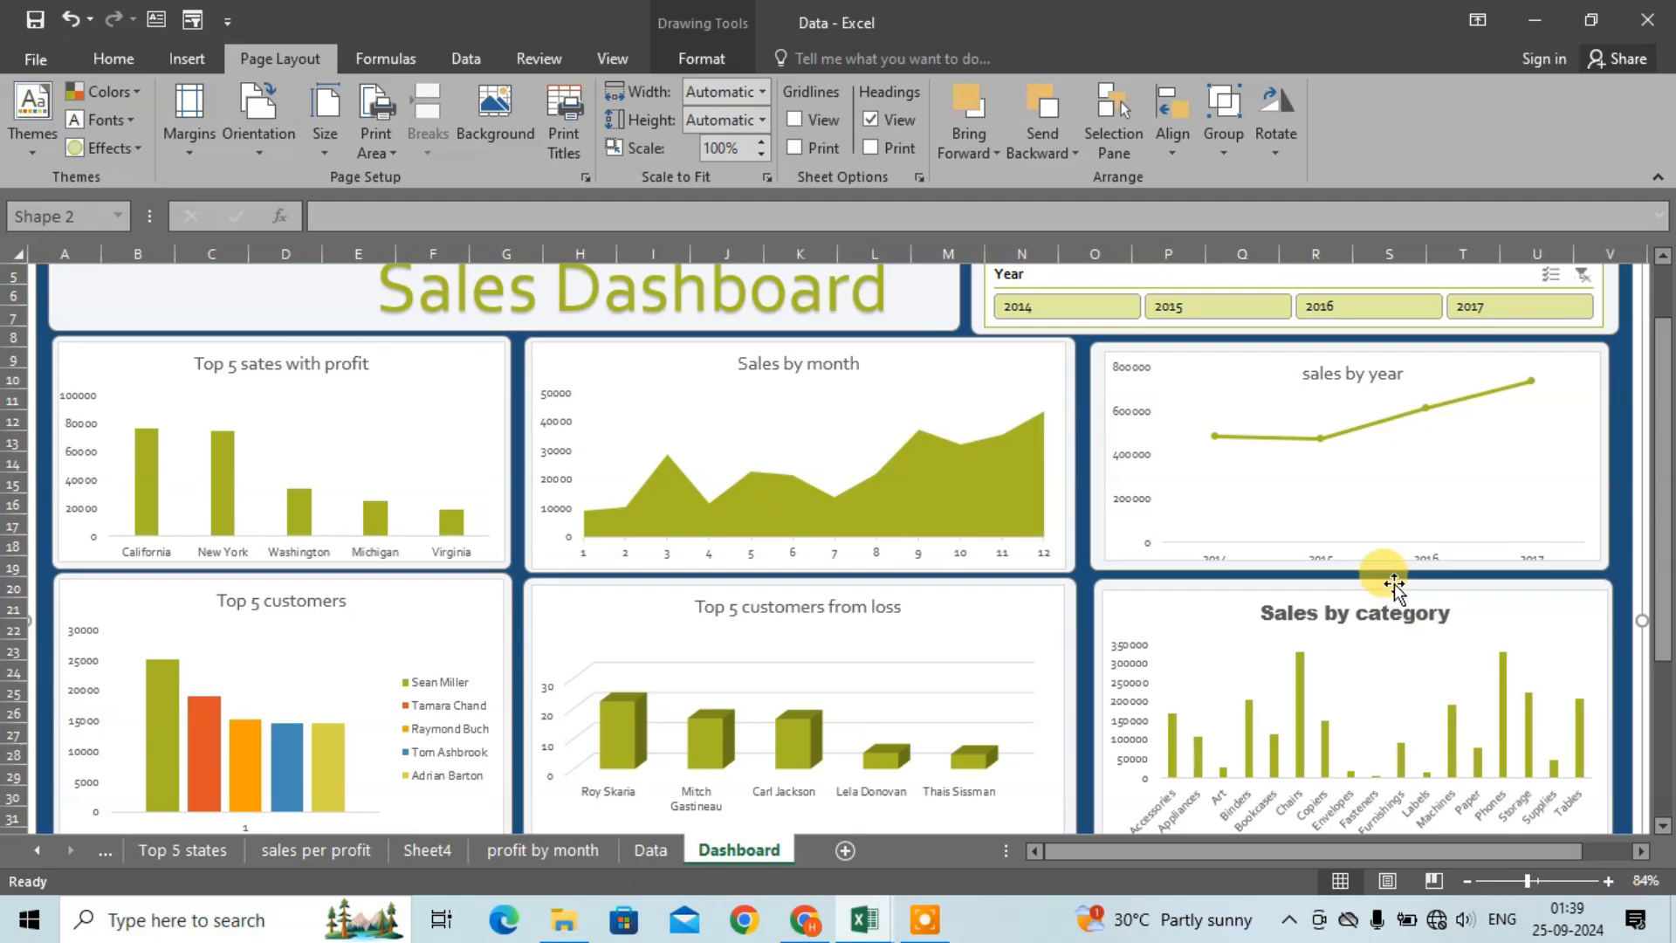